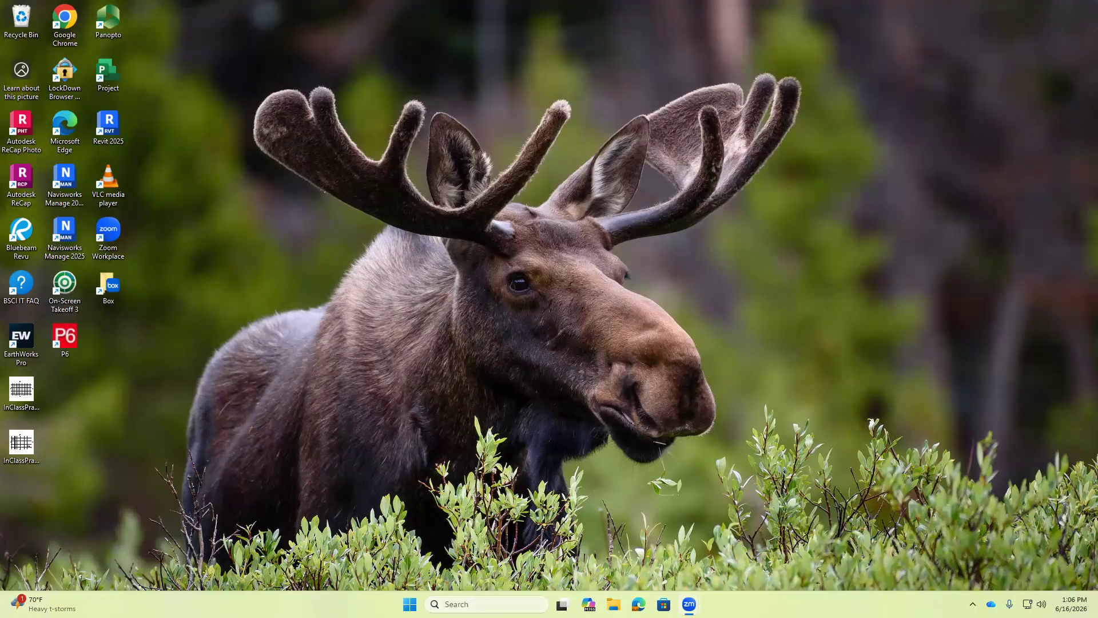
# - Open the recent InClassPractice project in Revit 2025 and select the 15' wall on grid line 1 between grids D and E
pyautogui.press('super+s')
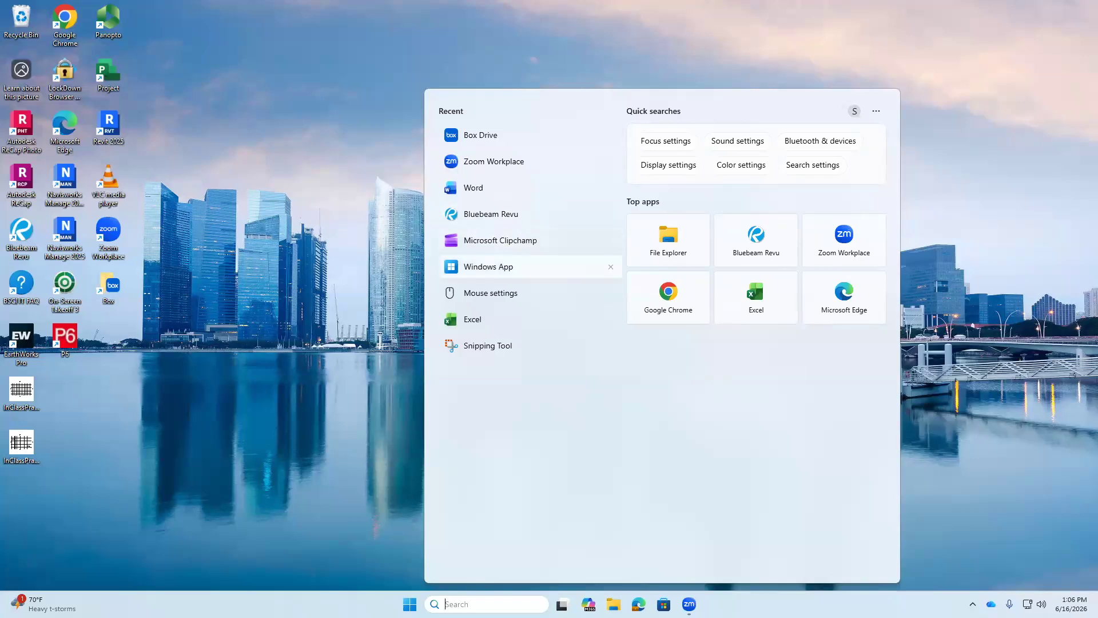
pyautogui.doubleClick(110, 145)
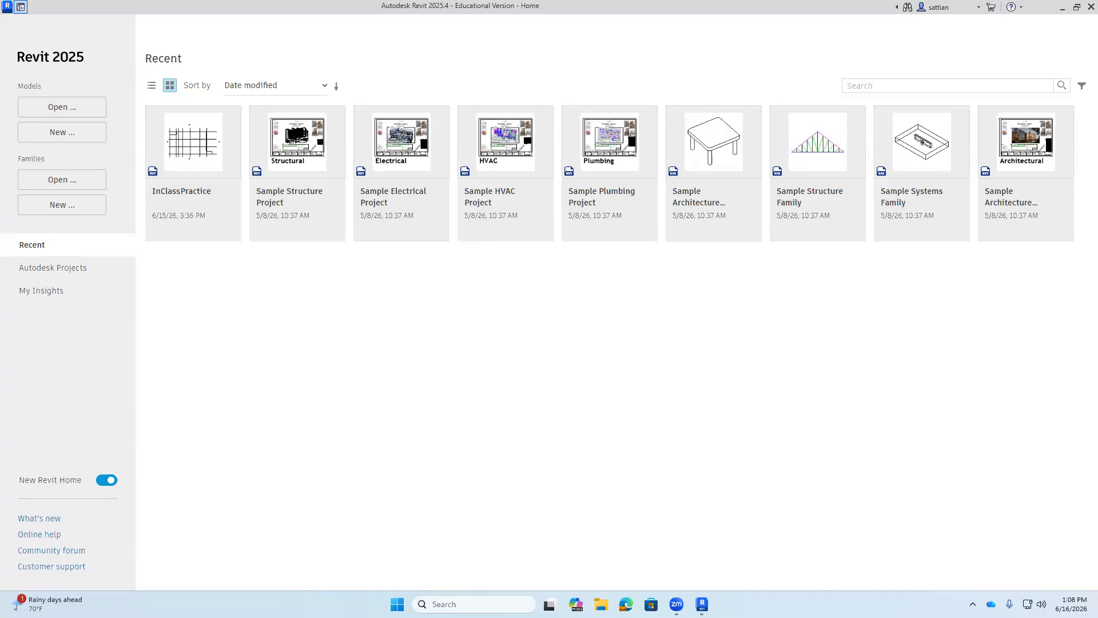
pyautogui.click(193, 171)
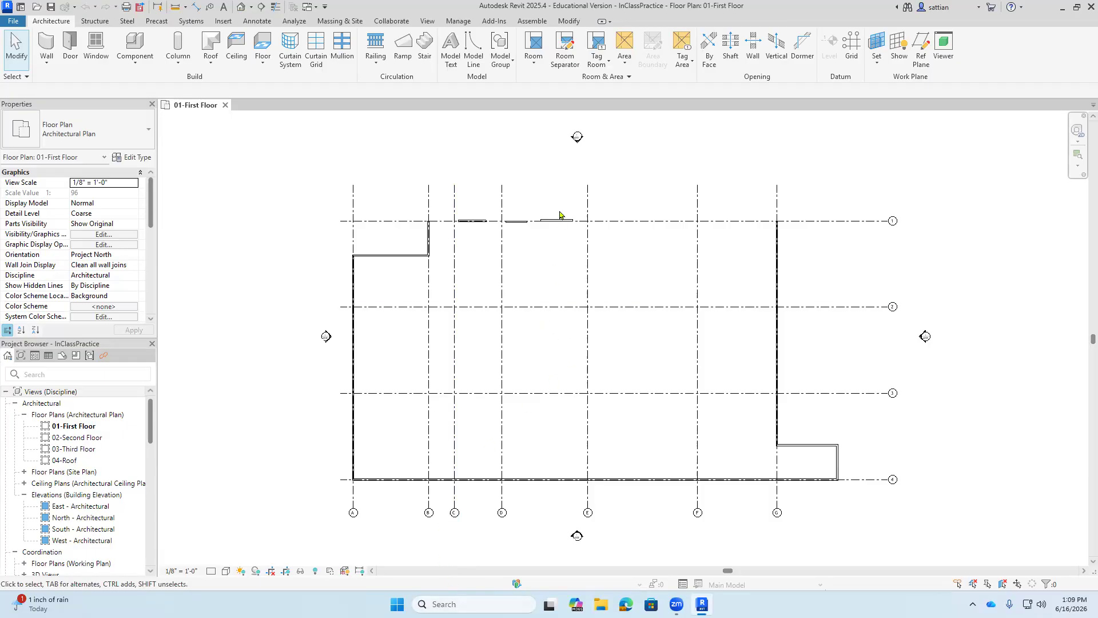
pyautogui.scroll(4, 539, 228)
pyautogui.click(615, 174)
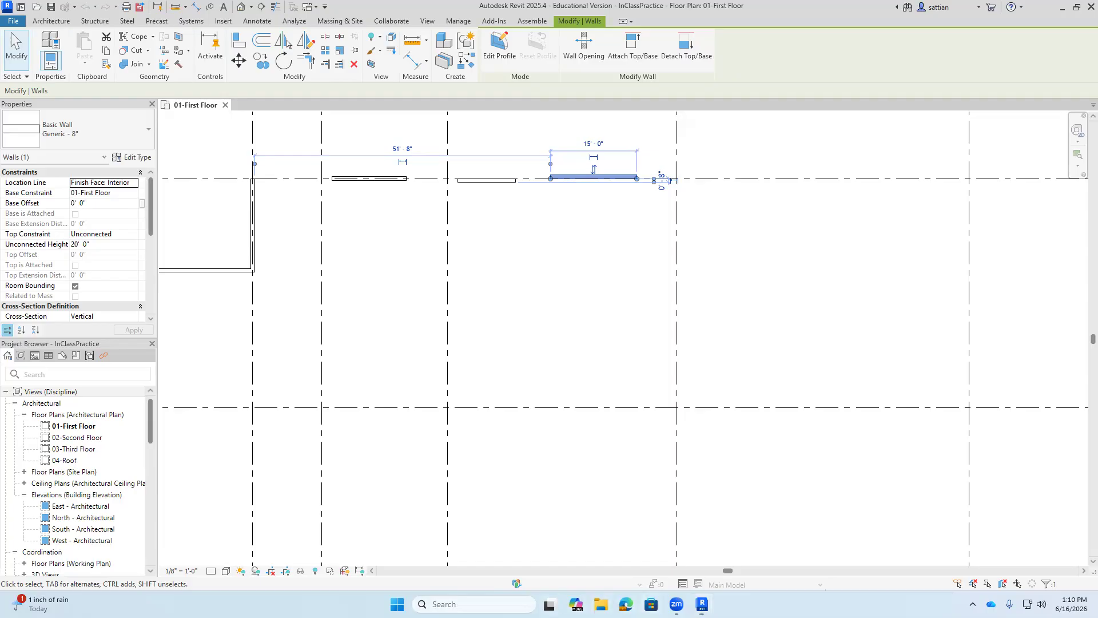
# - Switch to Bluebeam Revu, postpone the offered update and open the recent file PLANS_SU26.pdf
pyautogui.press('super+s')
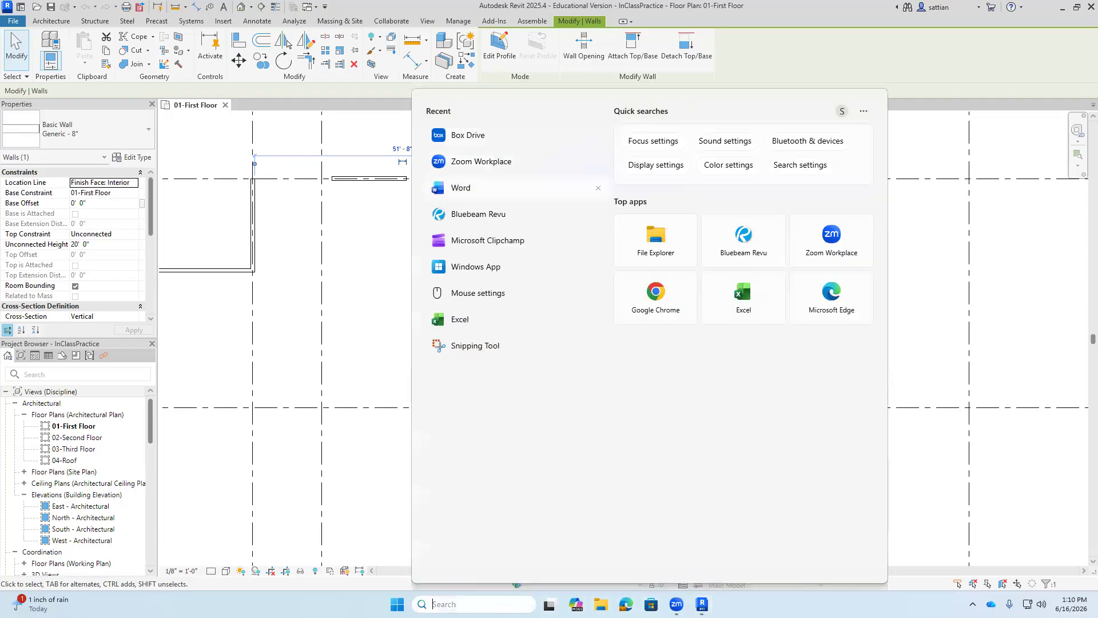
pyautogui.press('Escape')
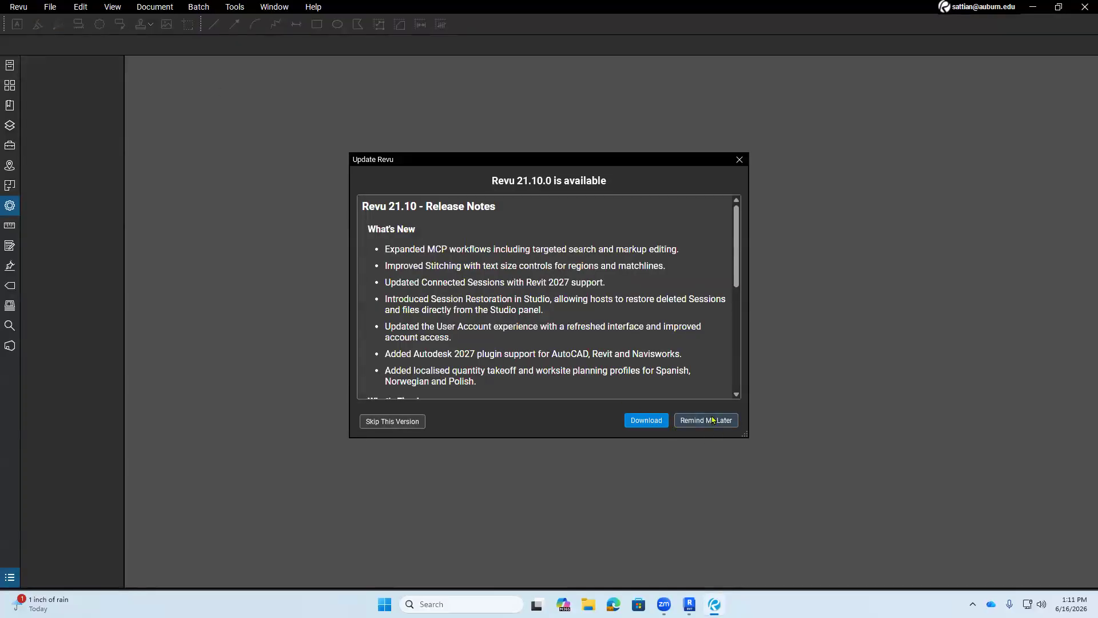
pyautogui.click(712, 421)
pyautogui.click(49, 8)
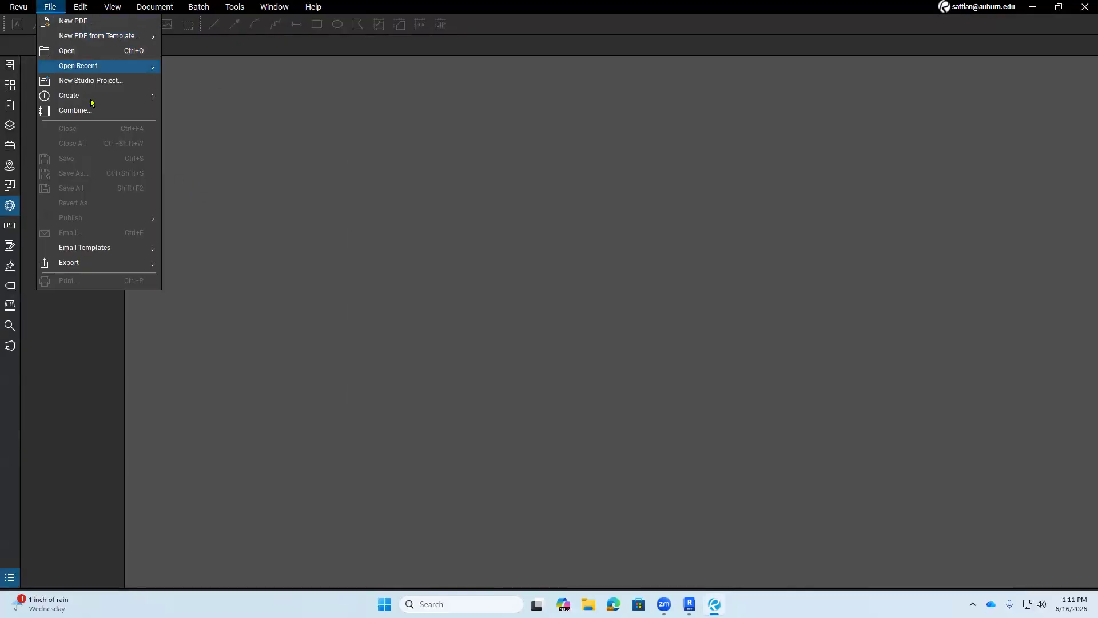
pyautogui.moveTo(101, 65)
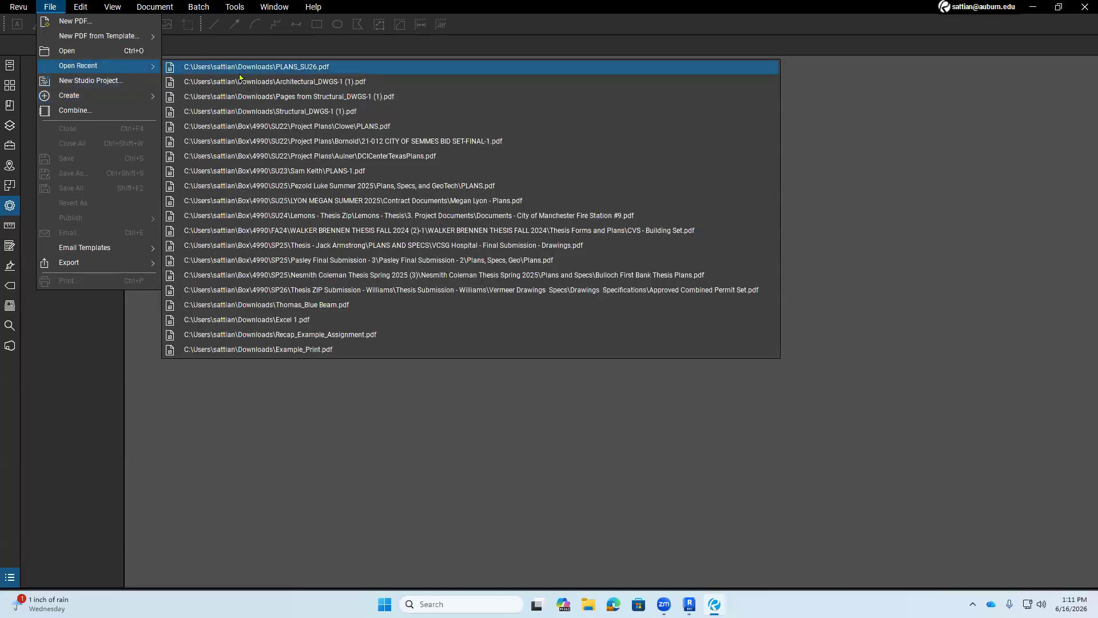
pyautogui.click(239, 69)
# - Look through floor plan A1.01, elevations A2.01 and enlarged plan sheets A3.01 and A3.02 to find the wall section sheets
pyautogui.moveTo(696, 468); pyautogui.dragTo(453, 307)
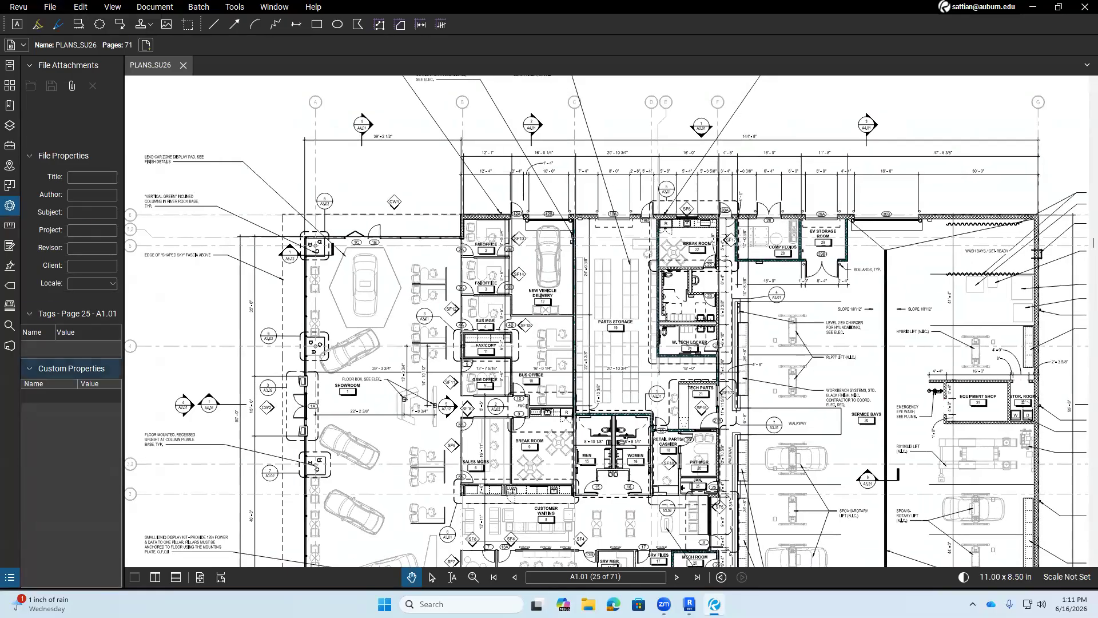
pyautogui.click(10, 85)
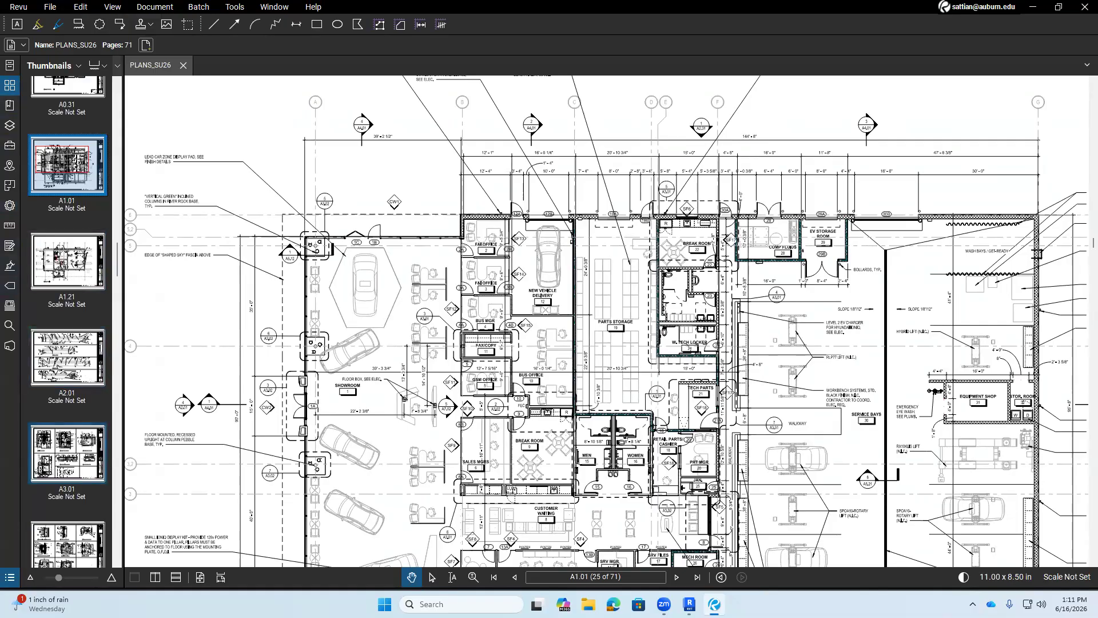
pyautogui.click(68, 362)
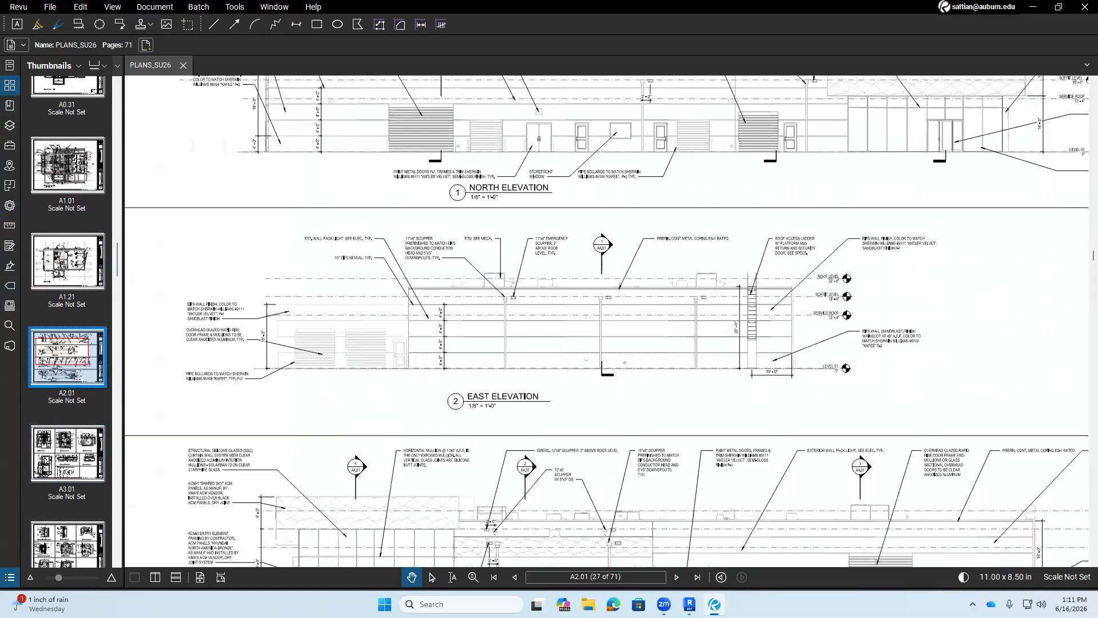
pyautogui.click(67, 452)
pyautogui.scroll(-5, 540, 357)
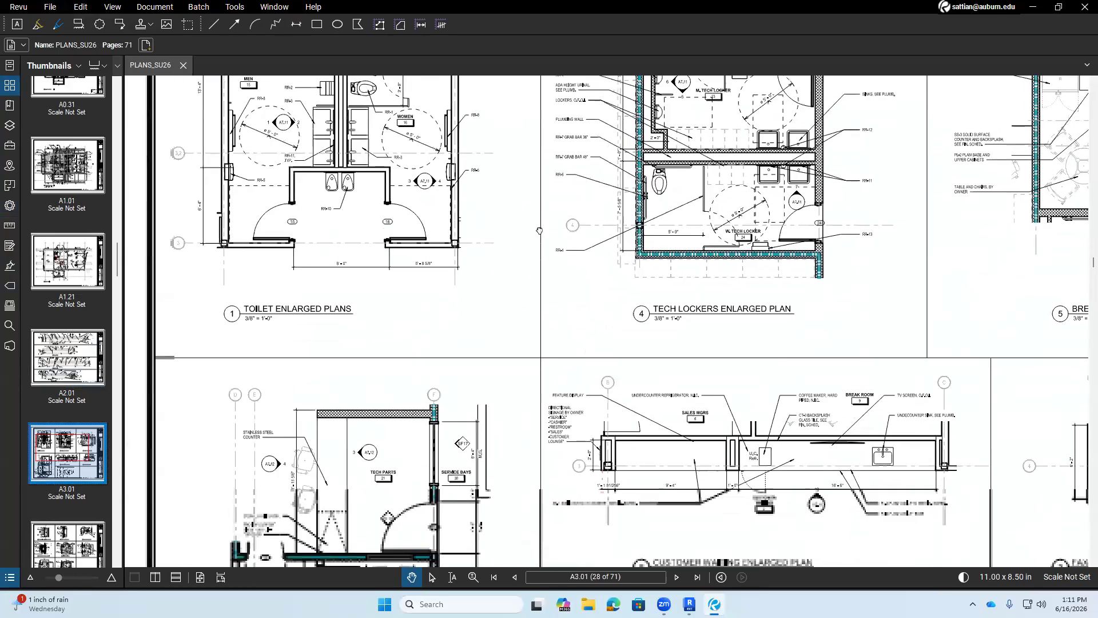
pyautogui.click(74, 546)
pyautogui.scroll(-10, 67, 321)
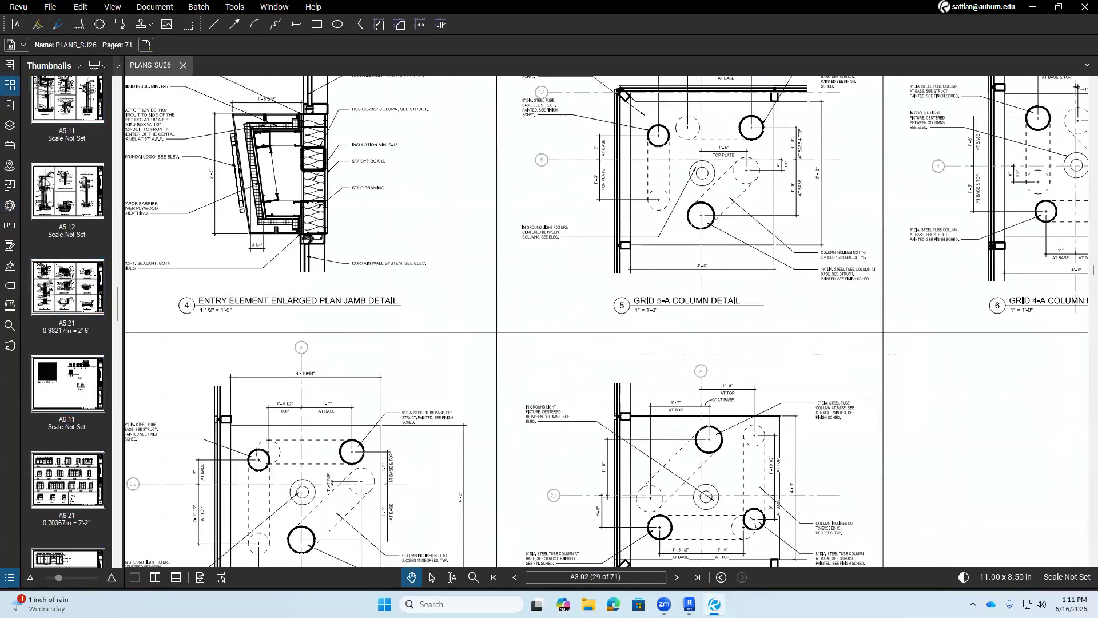
pyautogui.scroll(3, 67, 320)
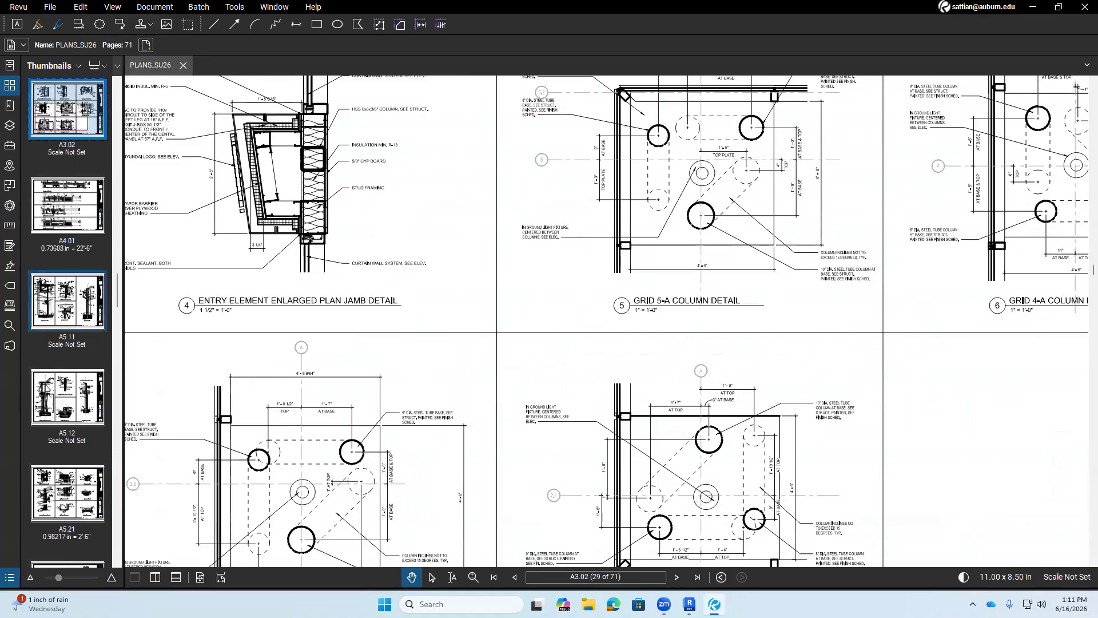
# - Examine the back wall section on sheet A5.11, including its CMU block, vapor barrier, rigid insulation, EIFS finish and footing
pyautogui.click(67, 300)
pyautogui.moveTo(1001, 286); pyautogui.dragTo(710, 291)
pyautogui.moveTo(912, 250); pyautogui.dragTo(819, 348)
pyautogui.scroll(3, 732, 411)
pyautogui.scroll(1, 730, 400)
pyautogui.scroll(-2, 730, 400)
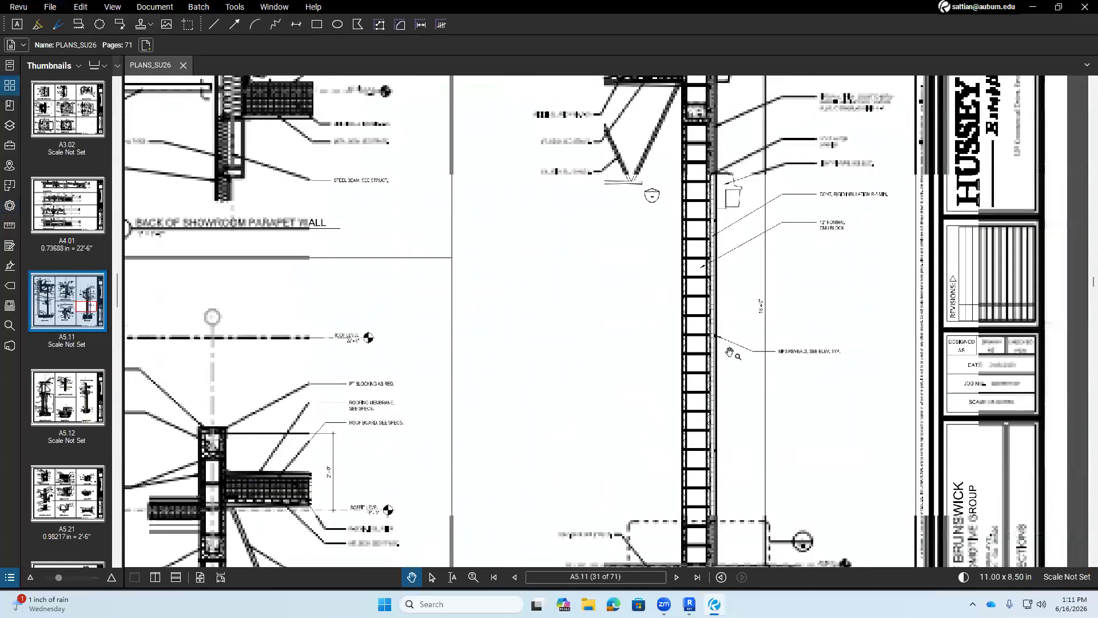
pyautogui.scroll(2, 653, 373)
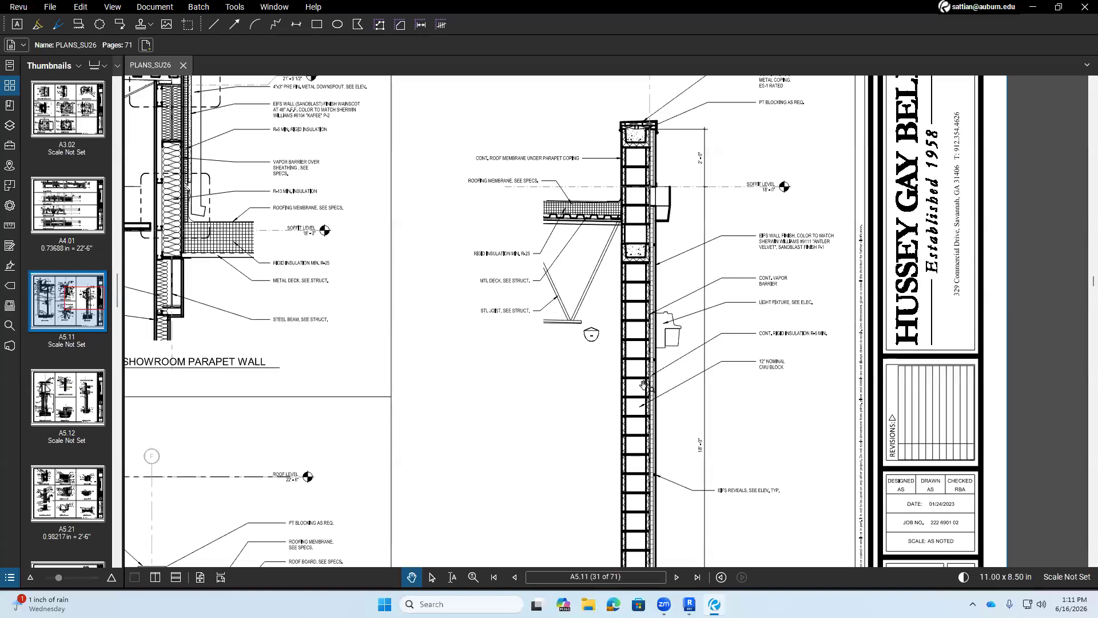
pyautogui.scroll(3, 647, 314)
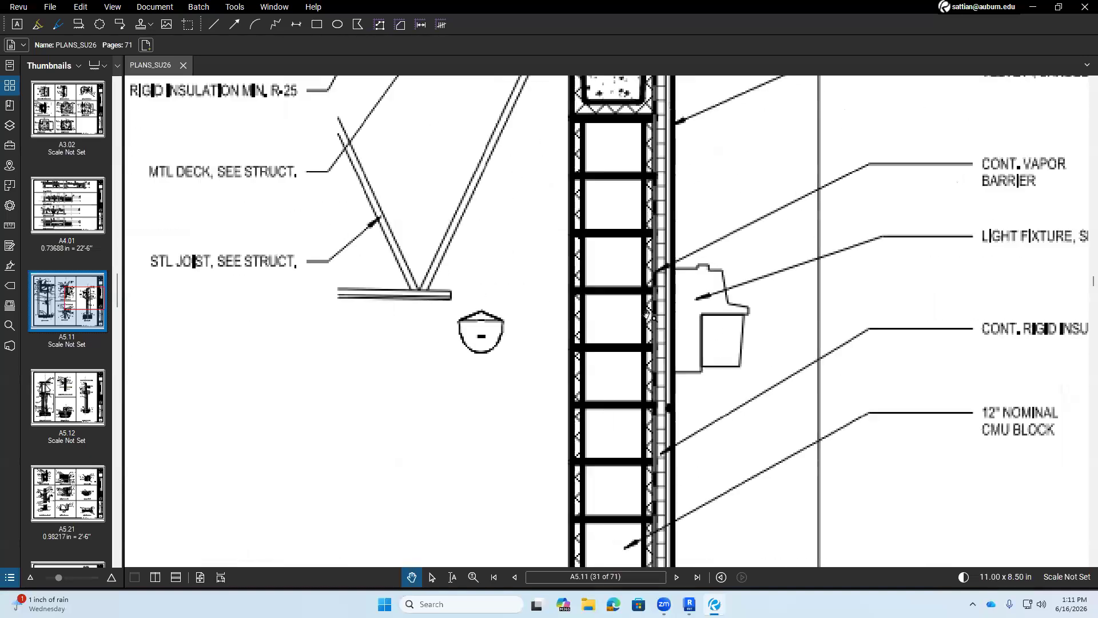
pyautogui.scroll(-3, 629, 343)
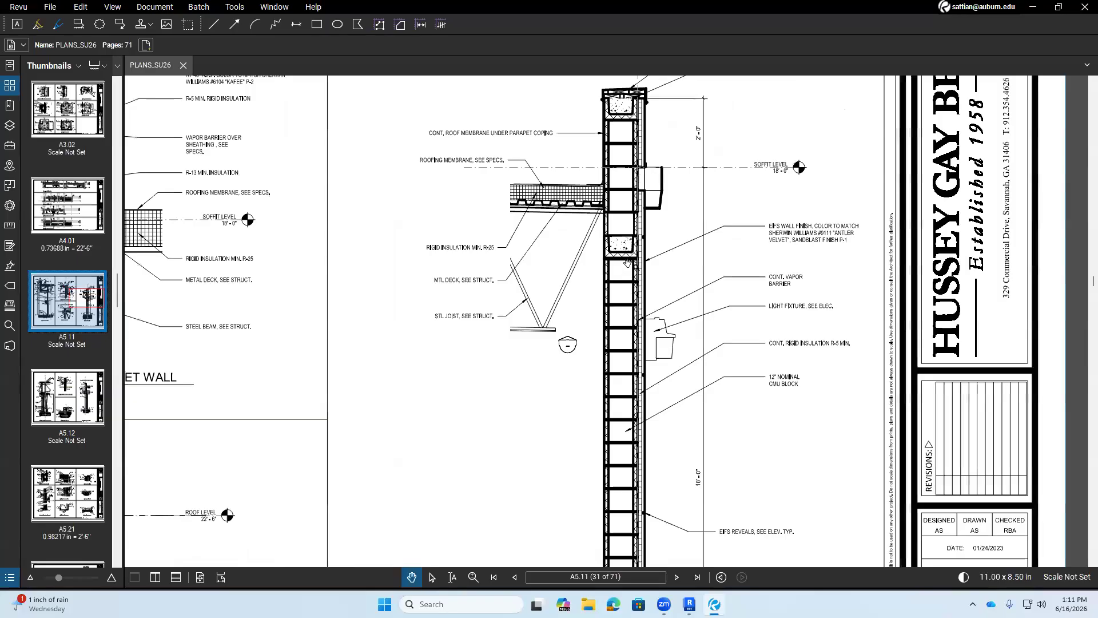
pyautogui.scroll(3, 627, 263)
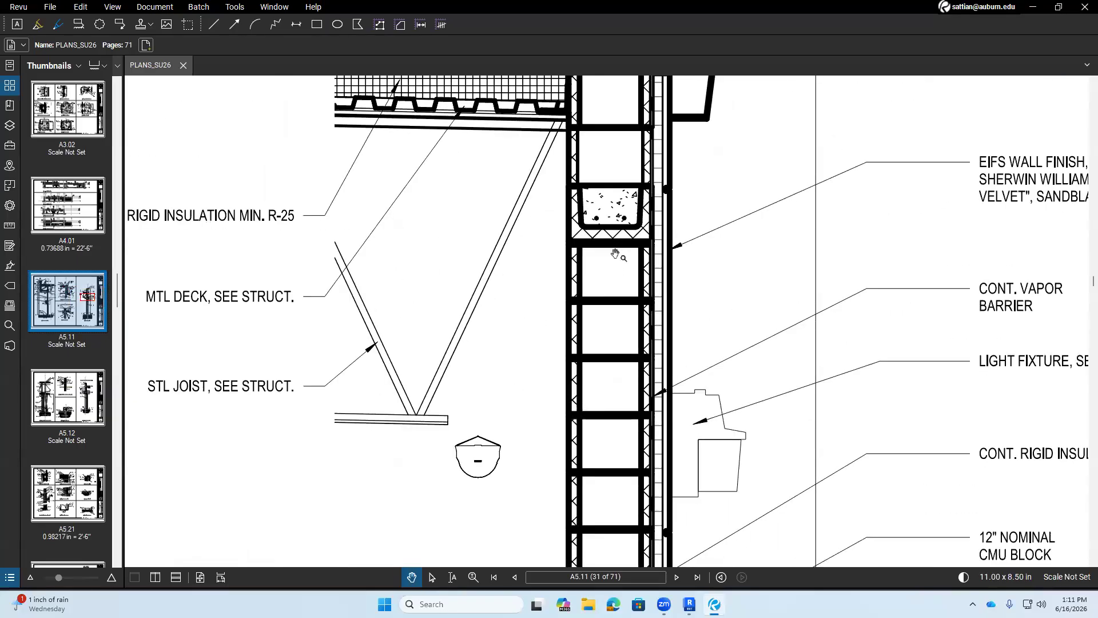
pyautogui.scroll(-3, 615, 254)
pyautogui.scroll(3, 637, 301)
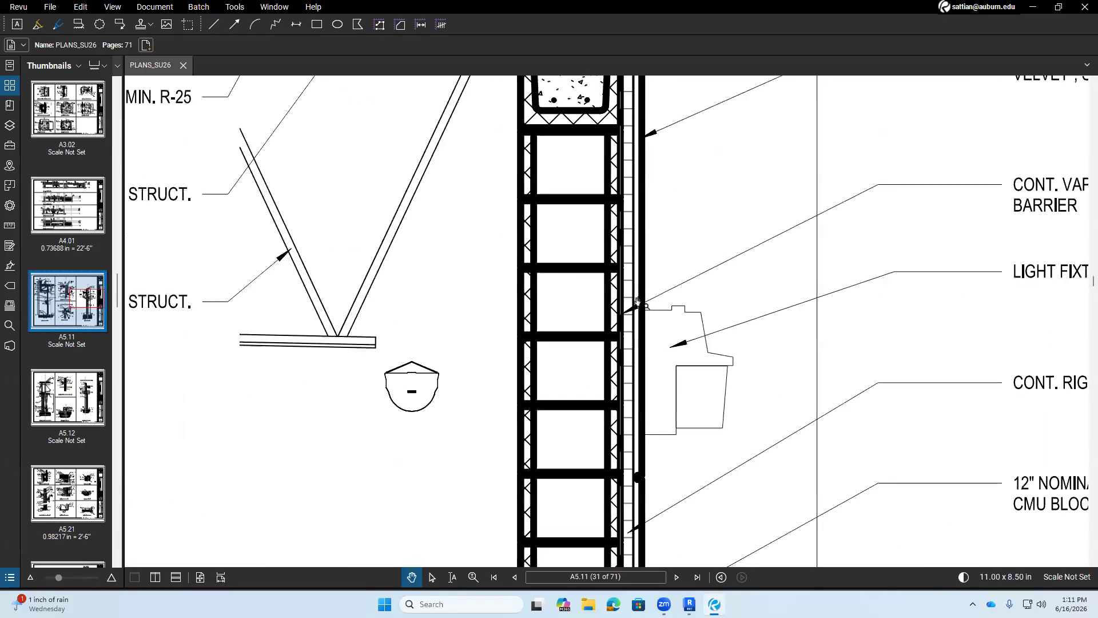
pyautogui.scroll(-2, 638, 302)
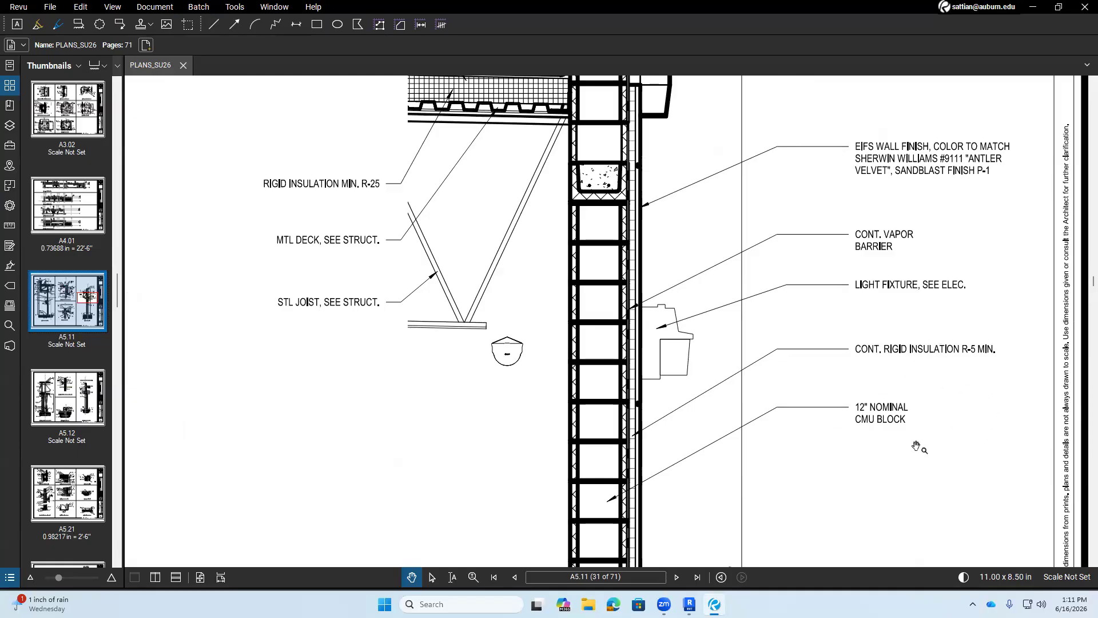
pyautogui.scroll(-2, 663, 517)
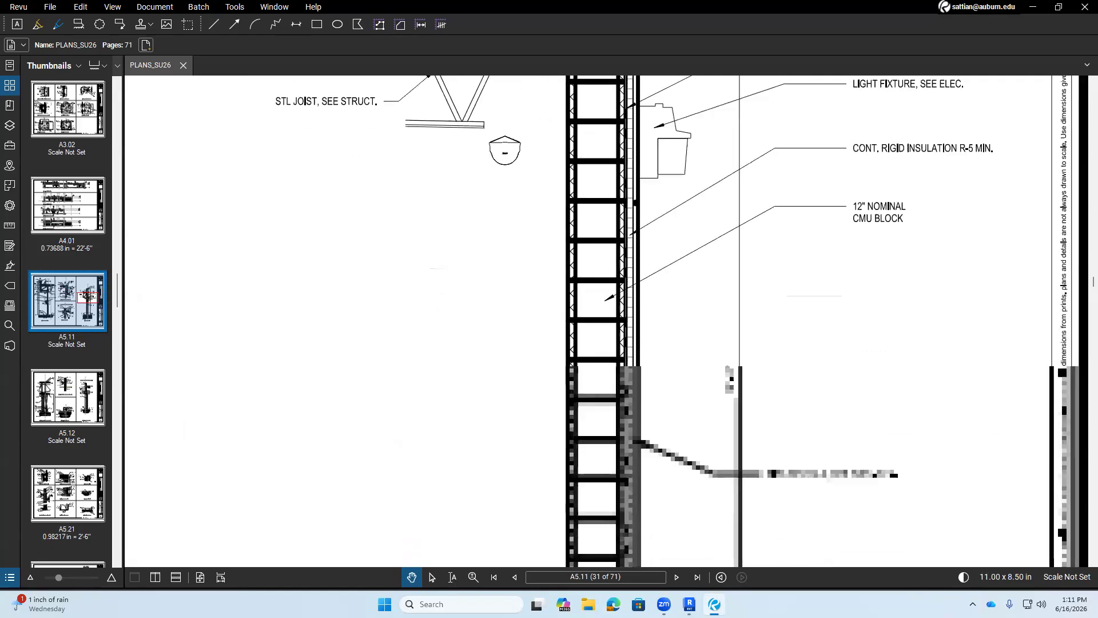
pyautogui.scroll(-3, 759, 132)
pyautogui.keyDown('ctrl'); pyautogui.scroll(-3, 706, 254); pyautogui.keyUp('ctrl')
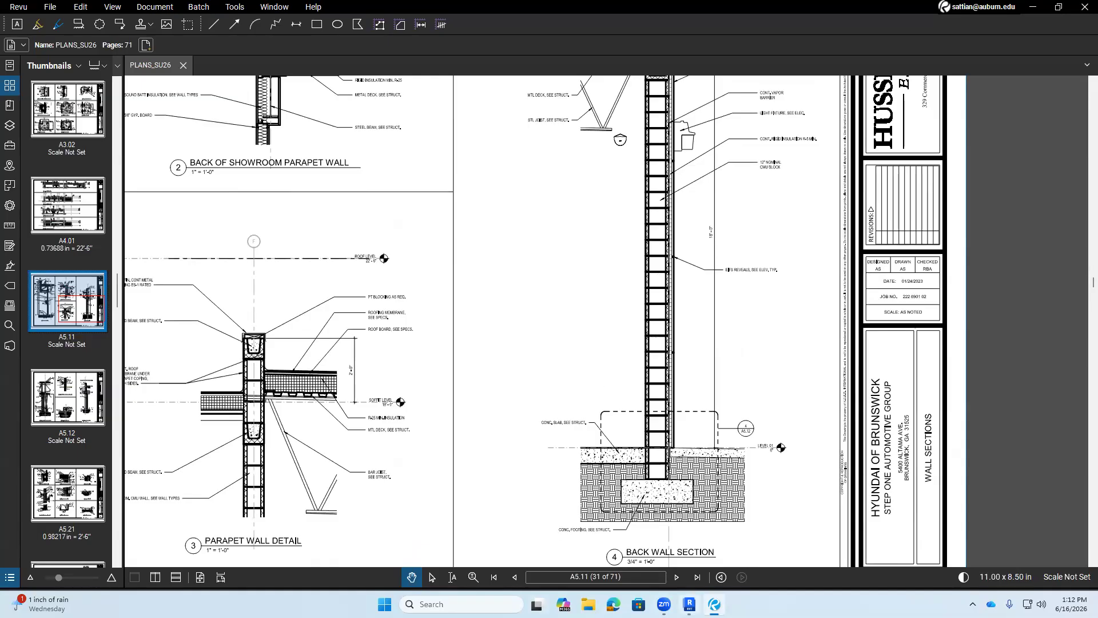
# - Switch back to Revit and duplicate the selected wall's Generic - 8" type as "W1 - Wall Type"
pyautogui.moveTo(689, 603)
pyautogui.click(689, 546)
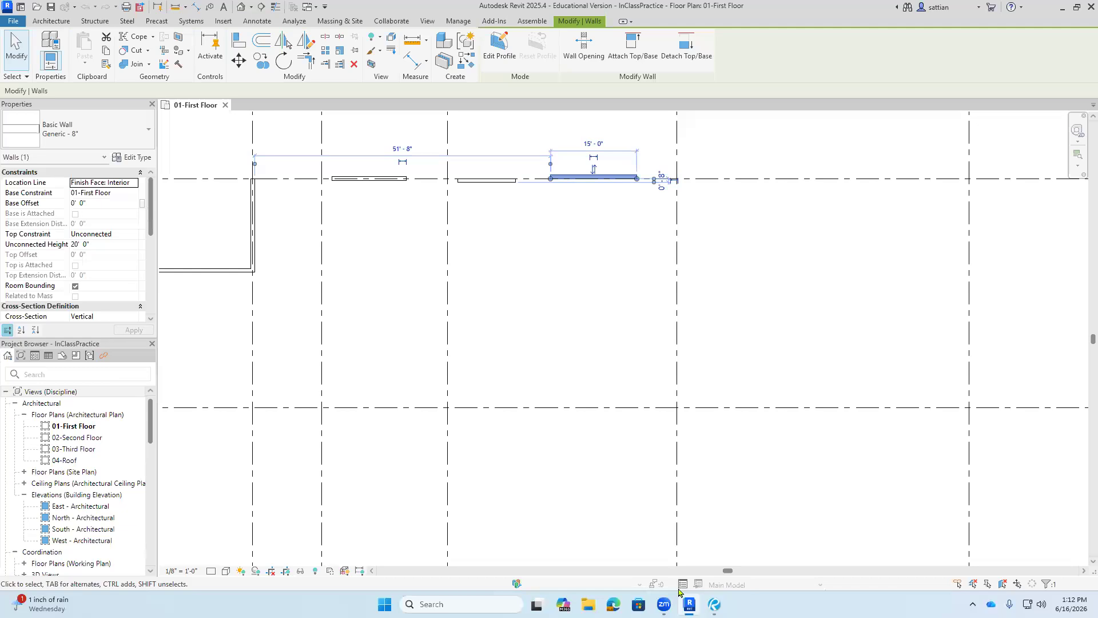
pyautogui.click(148, 129)
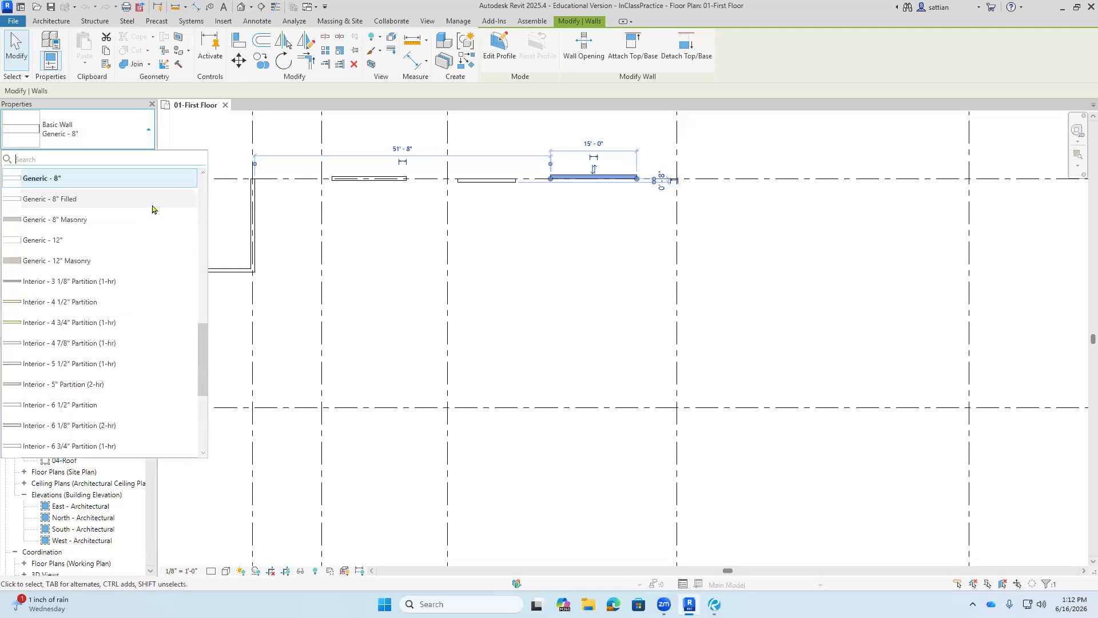
pyautogui.click(139, 117)
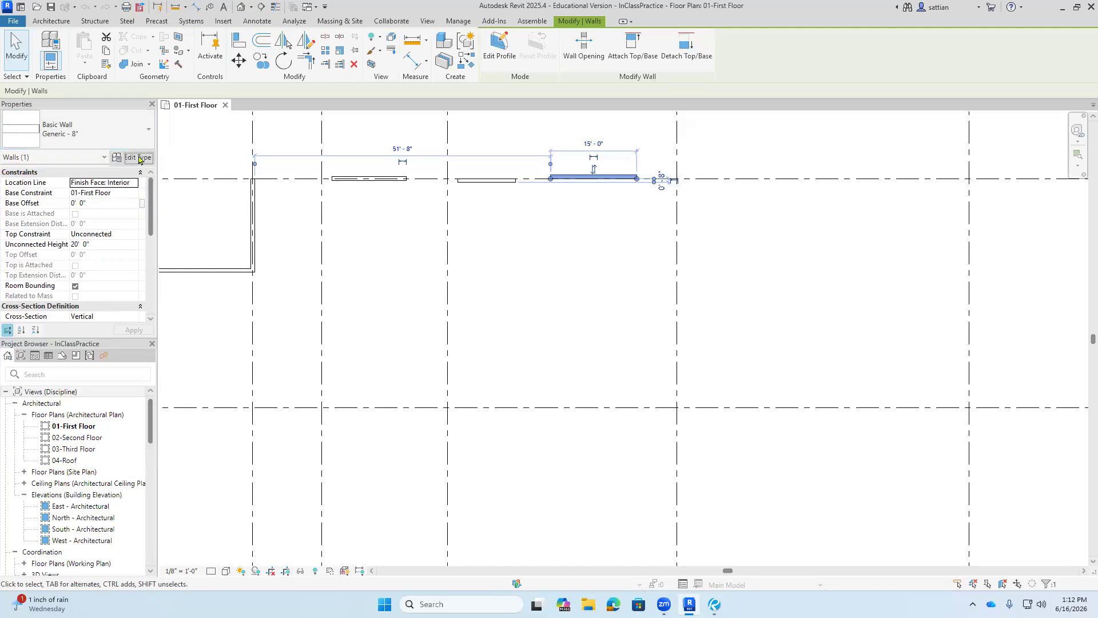
pyautogui.click(138, 158)
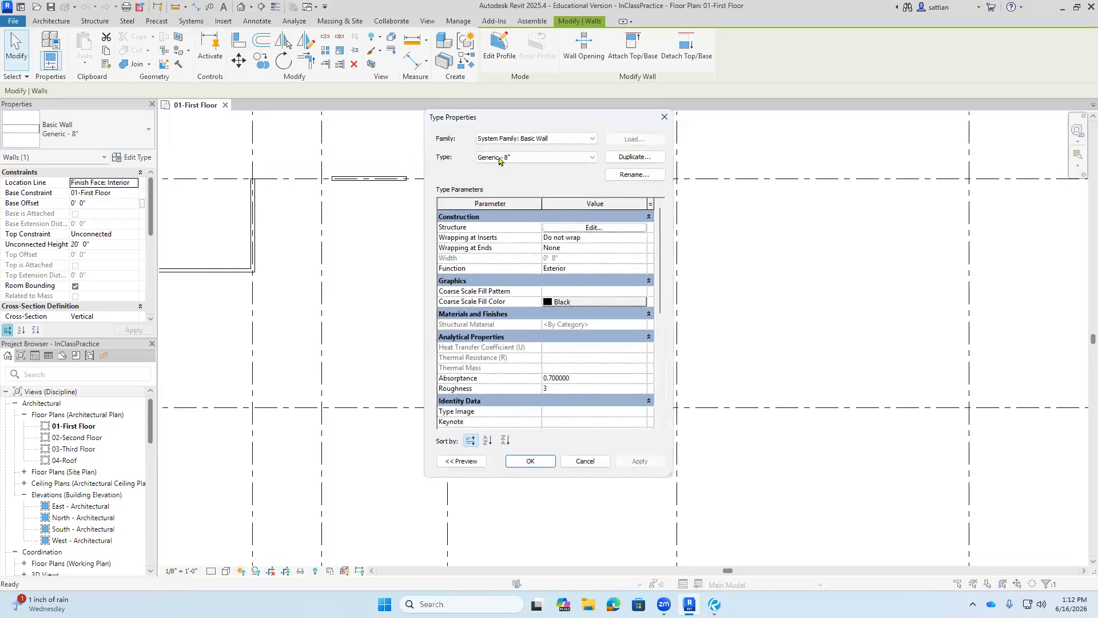
pyautogui.click(629, 158)
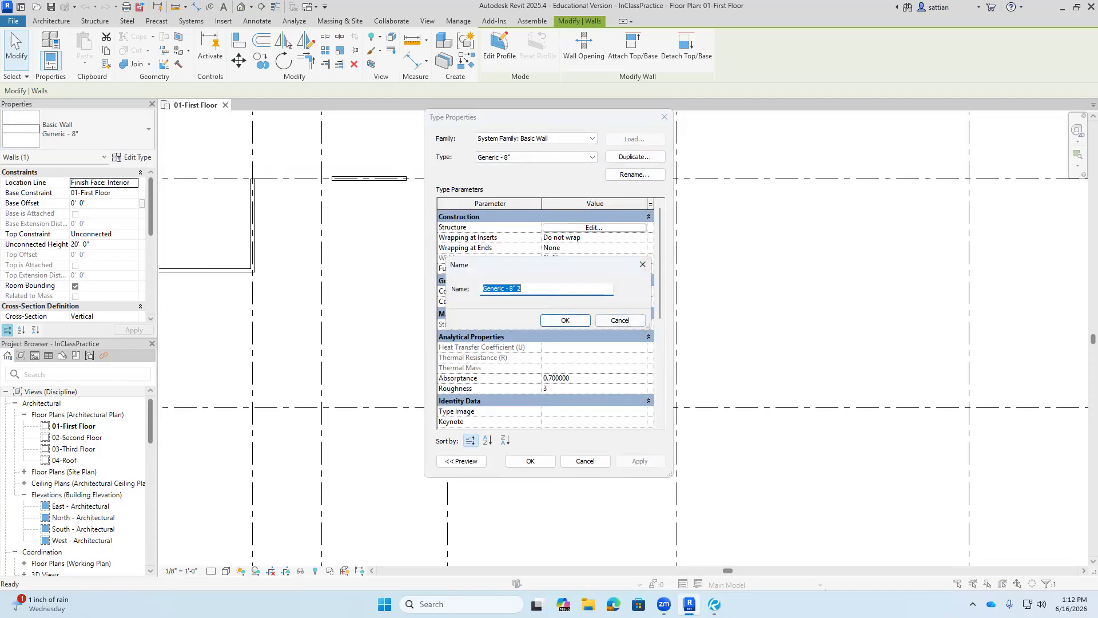
pyautogui.write('Wall Type W1')
pyautogui.press('BackSpace')
pyautogui.press('BackSpace')
pyautogui.press('Home')
pyautogui.write('W1')
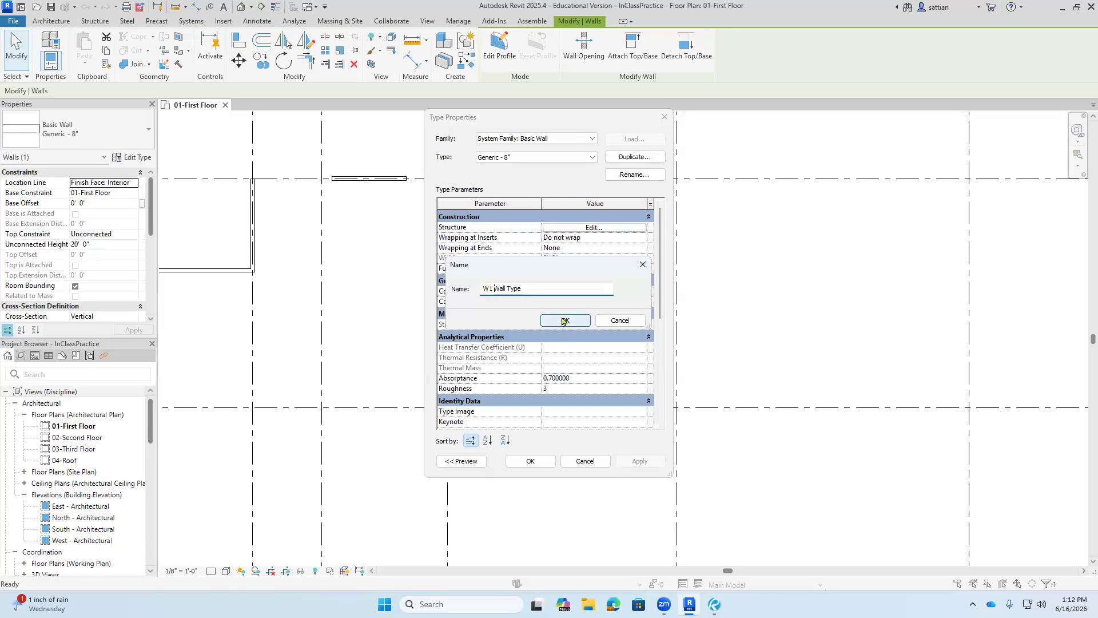
pyautogui.write('-')
pyautogui.click(563, 321)
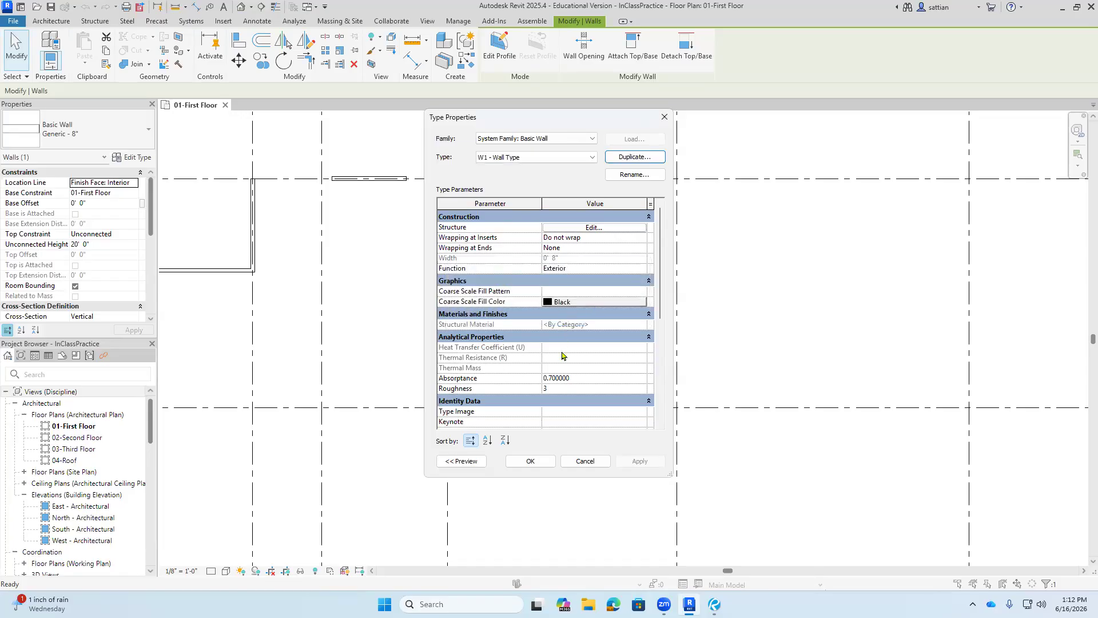
pyautogui.click(530, 461)
pyautogui.click(528, 461)
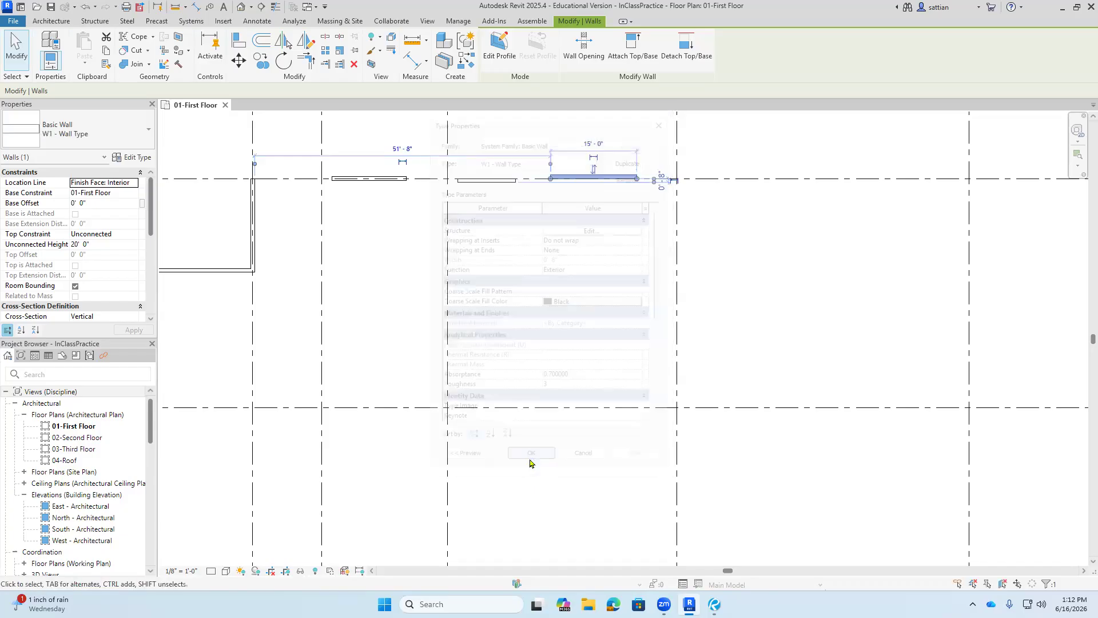
# - Open the layer structure of W1 - Wall Type for editing and show its preview as a section view
pyautogui.click(140, 157)
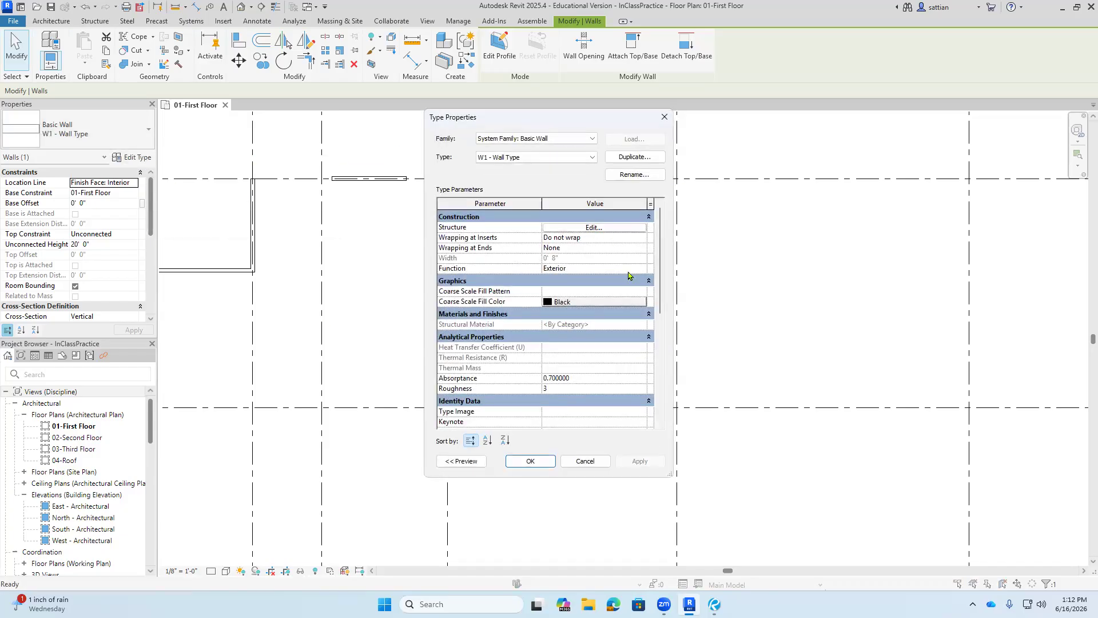
pyautogui.click(593, 228)
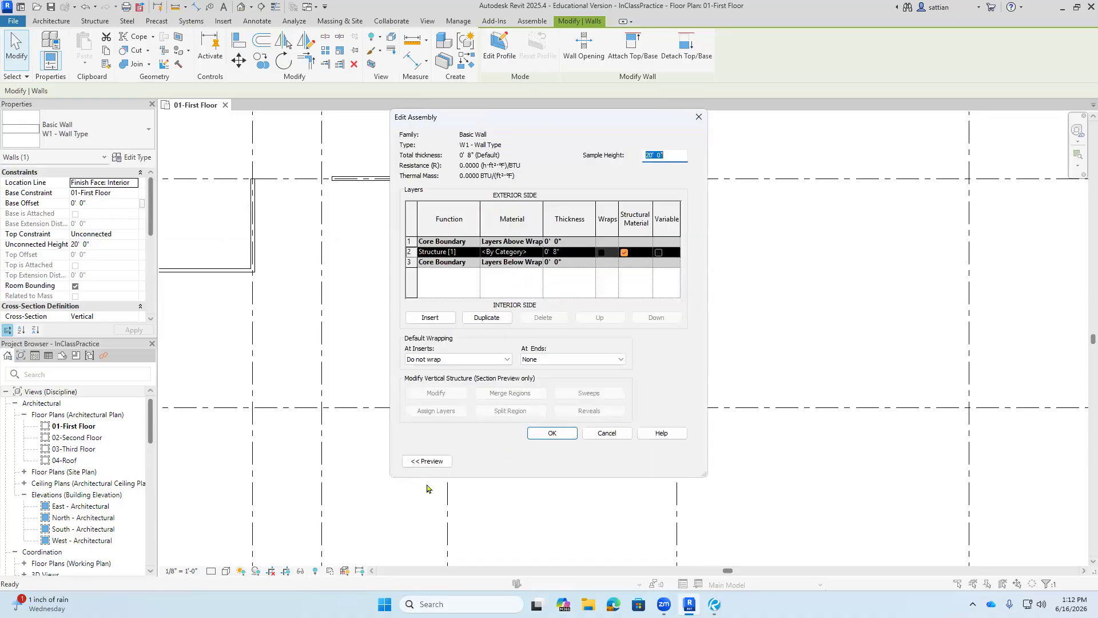
pyautogui.click(427, 461)
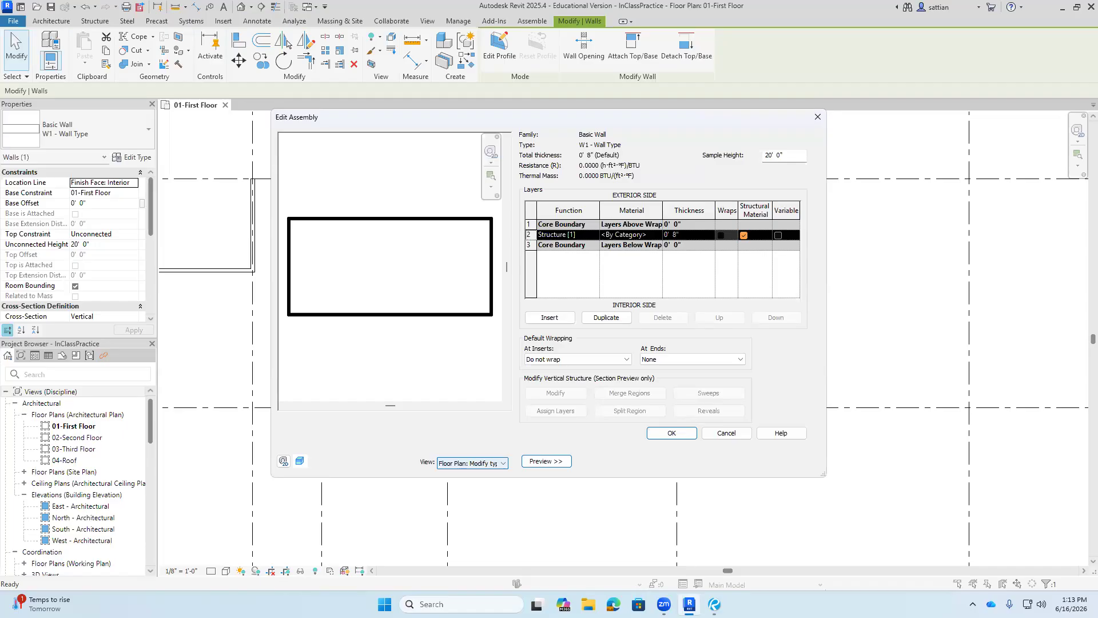
pyautogui.click(486, 463)
pyautogui.click(480, 481)
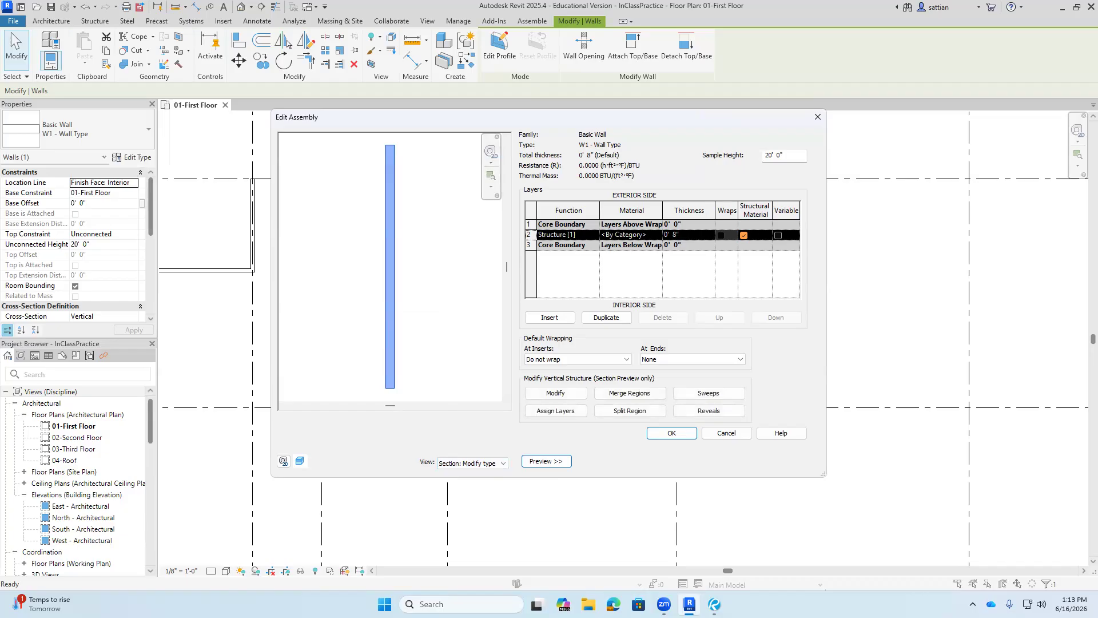
# - Set the structure layer's material to Concrete Masonry Units and its thickness to 1' 0"
pyautogui.click(652, 235)
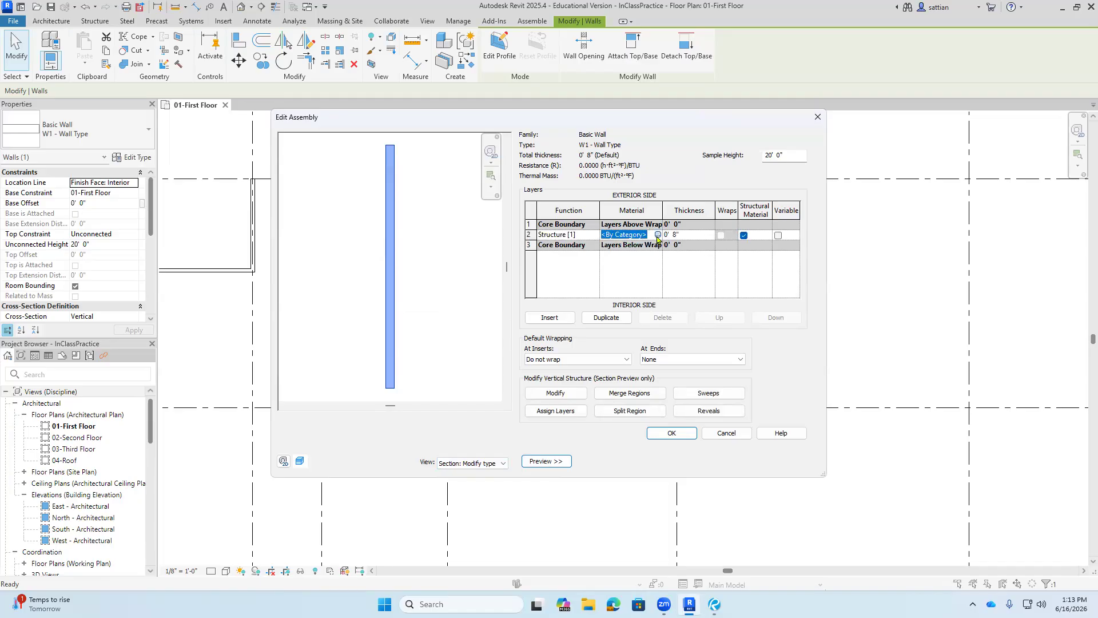
pyautogui.click(657, 235)
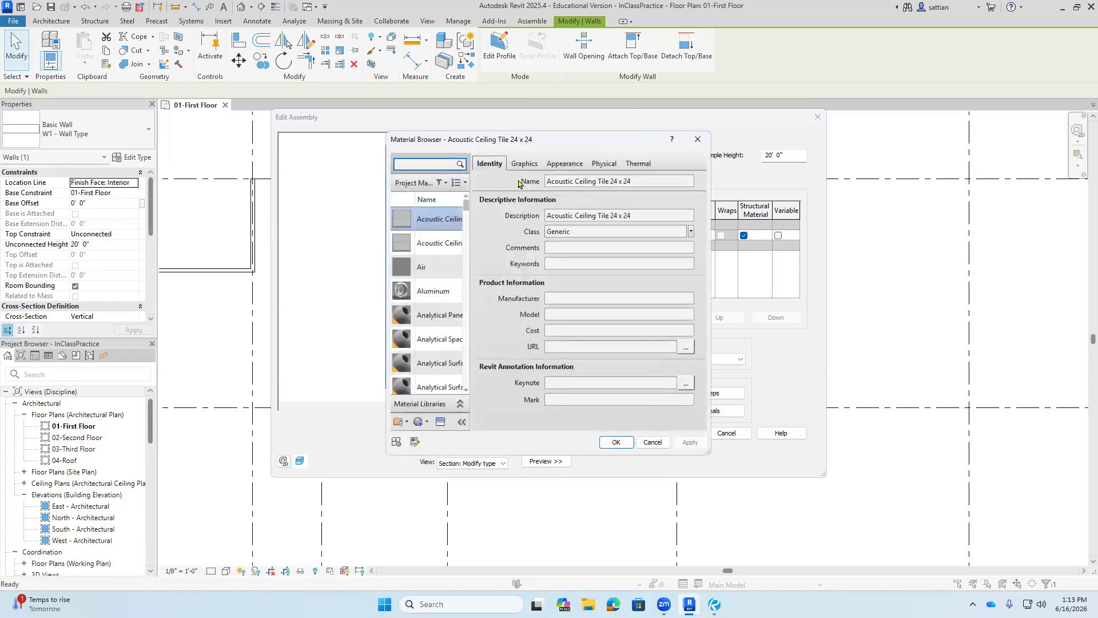
pyautogui.write('CMU')
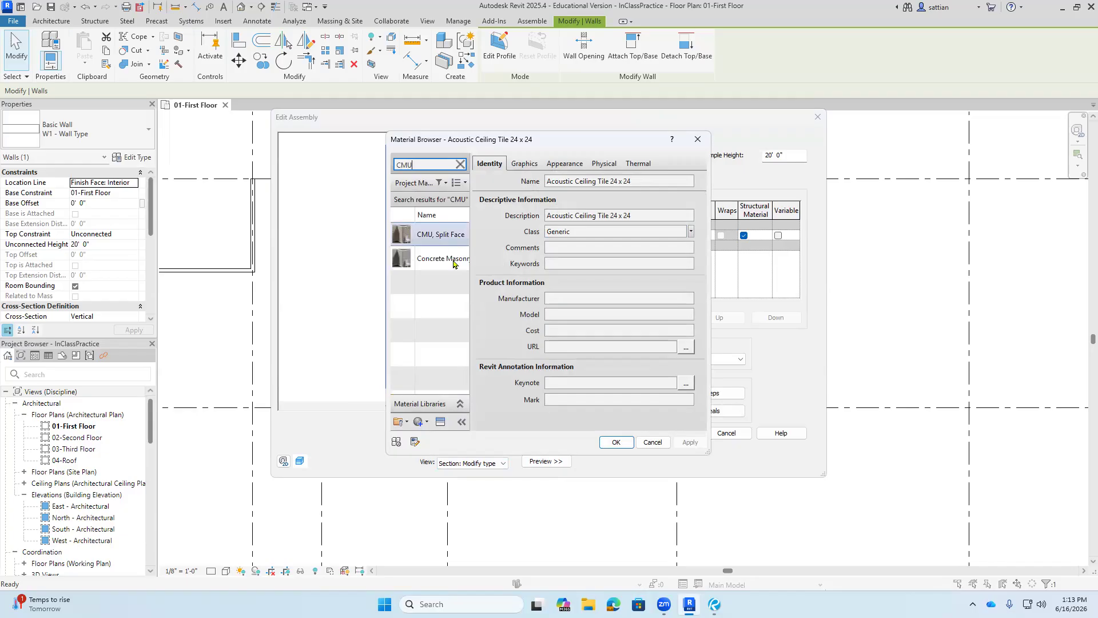
pyautogui.click(450, 265)
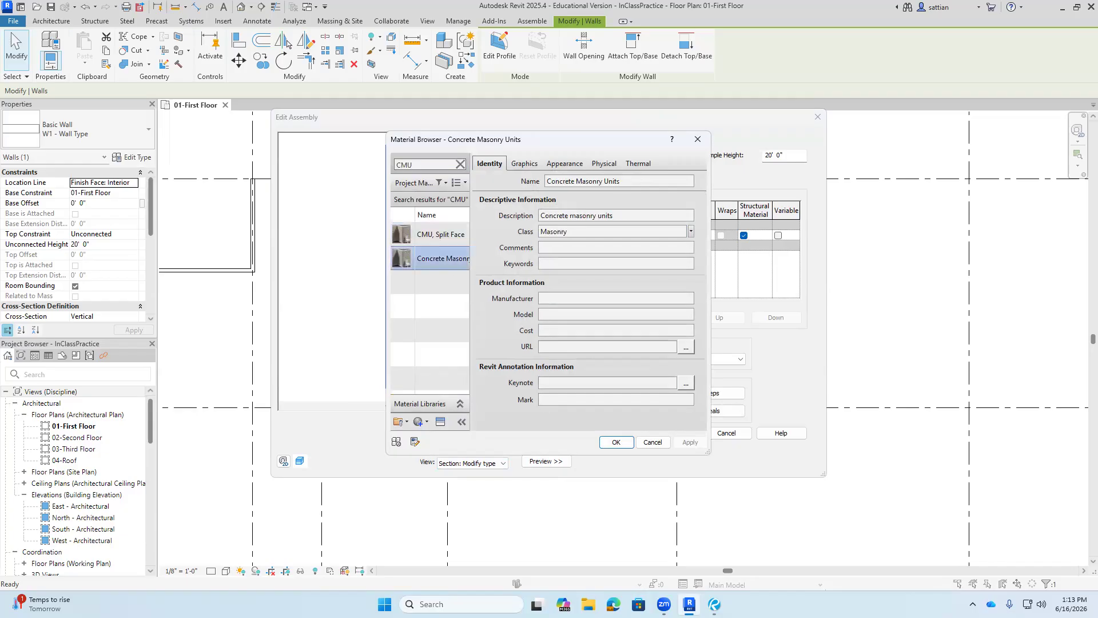
pyautogui.press('Return')
pyautogui.click(697, 236)
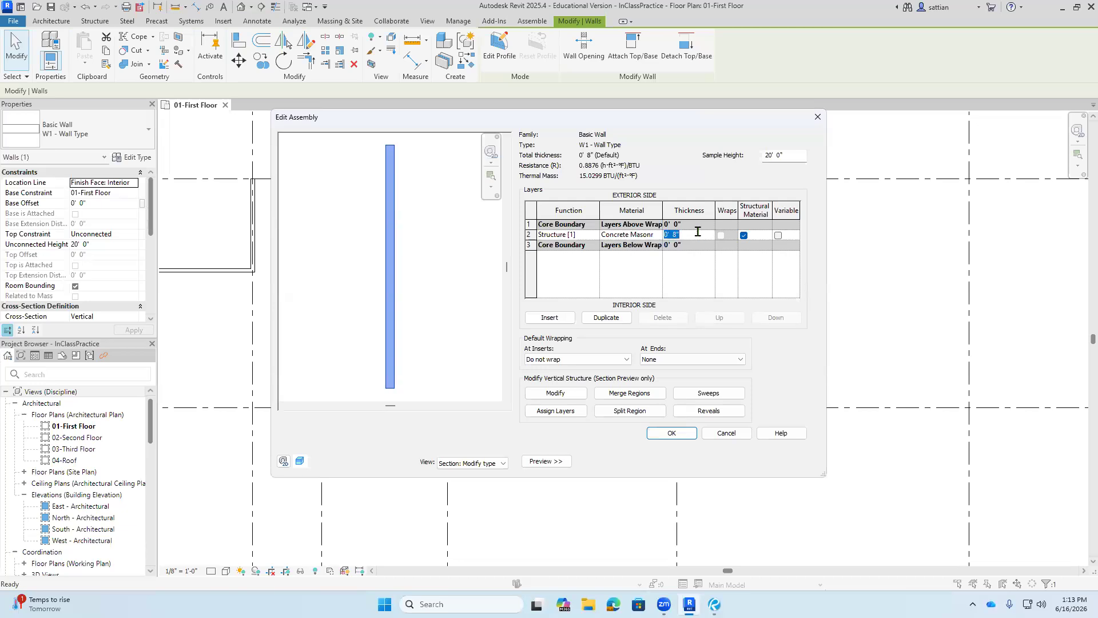
pyautogui.write("1'")
pyautogui.click(693, 275)
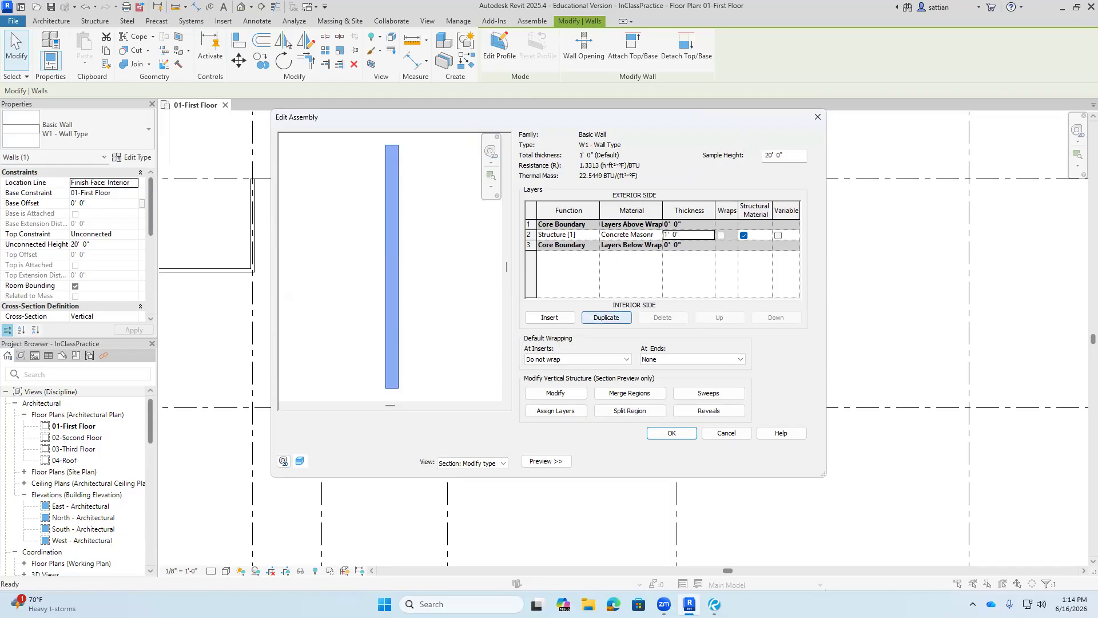
# - Insert a layer, move it outside the core boundary on the exterior side, and set its function to Membrane Layer
pyautogui.click(548, 319)
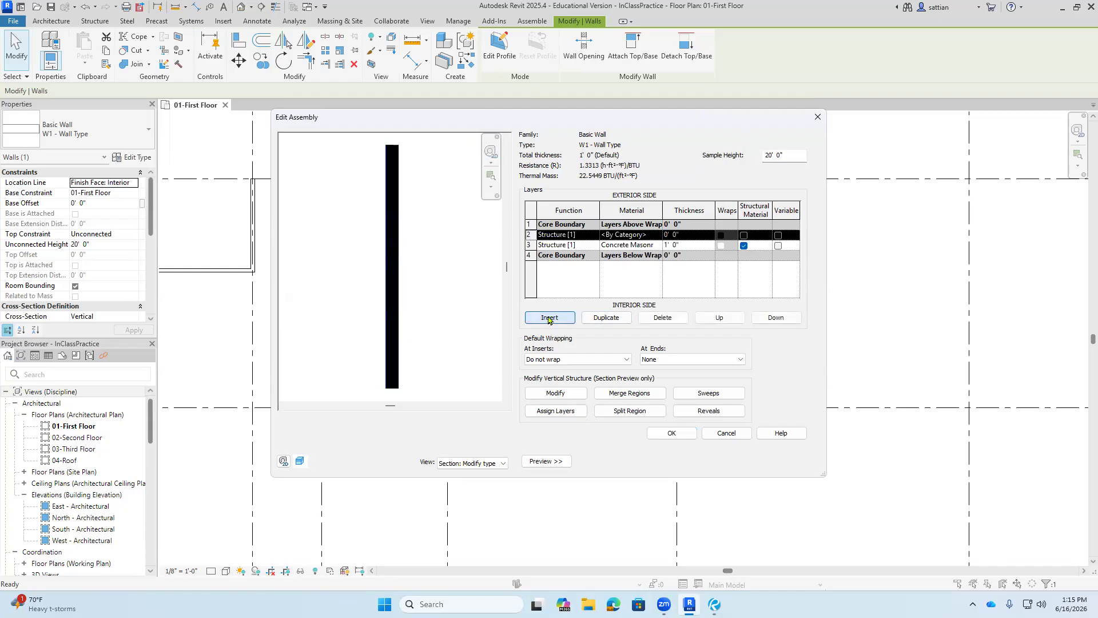
pyautogui.click(719, 318)
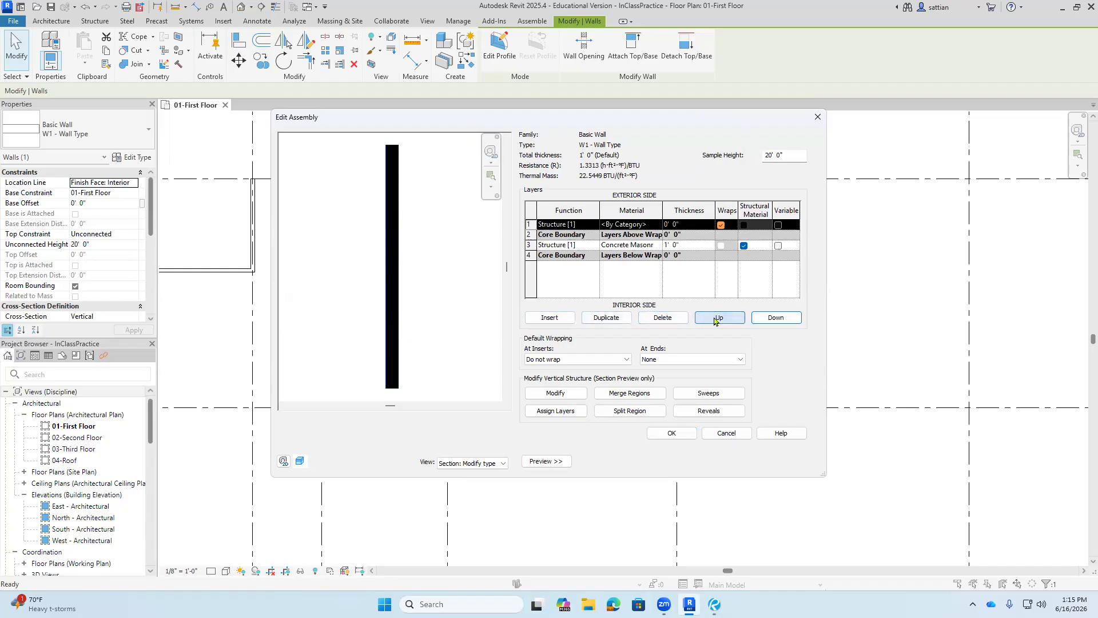
pyautogui.click(593, 226)
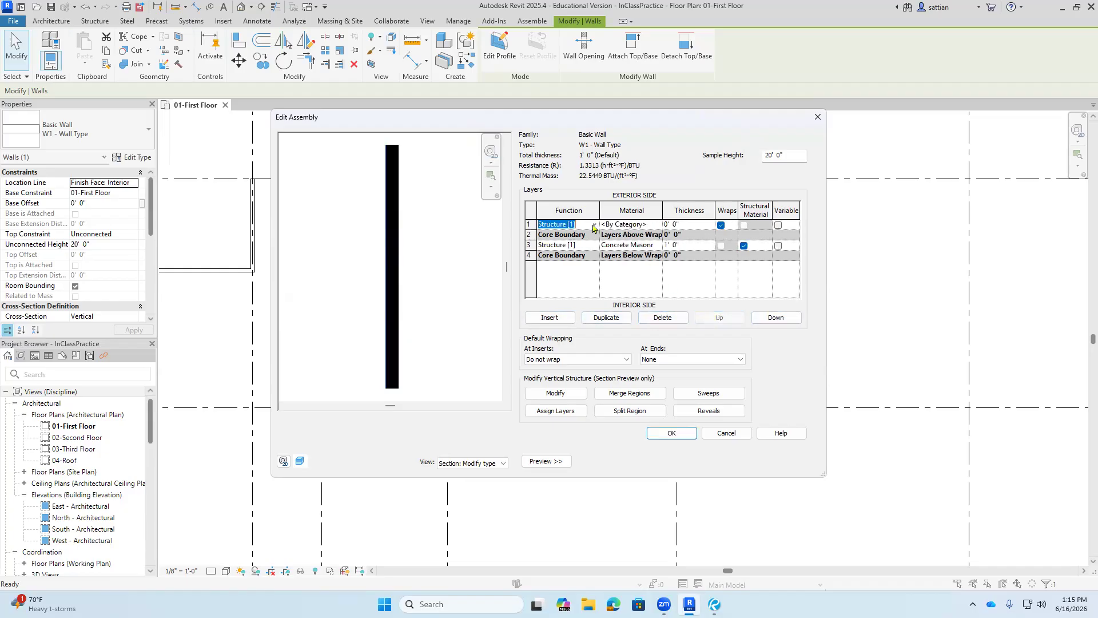
pyautogui.click(593, 226)
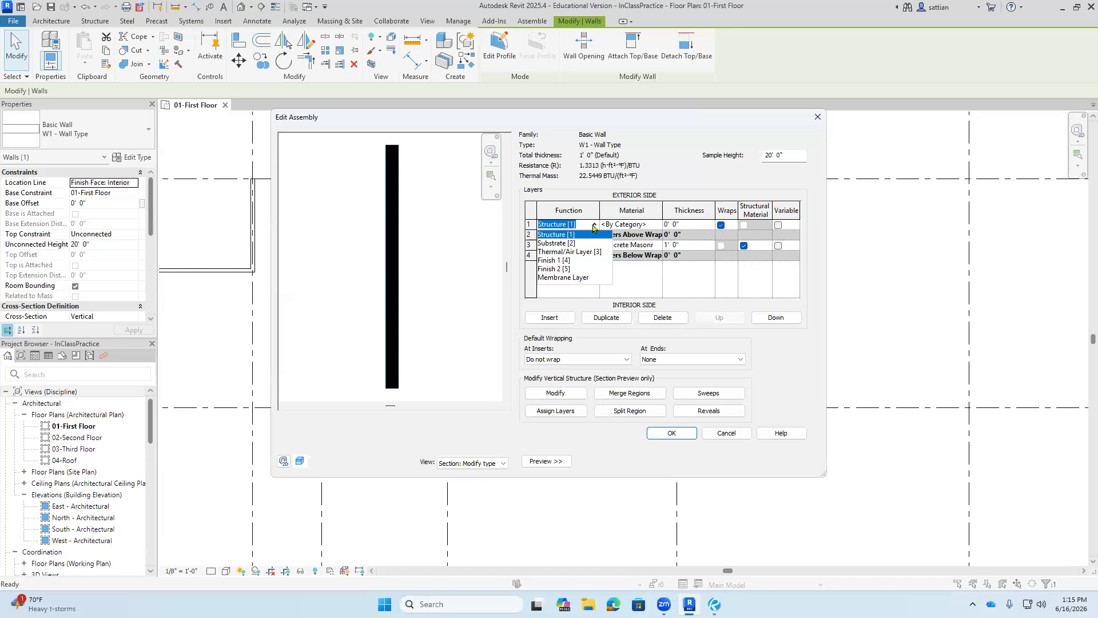
pyautogui.click(586, 278)
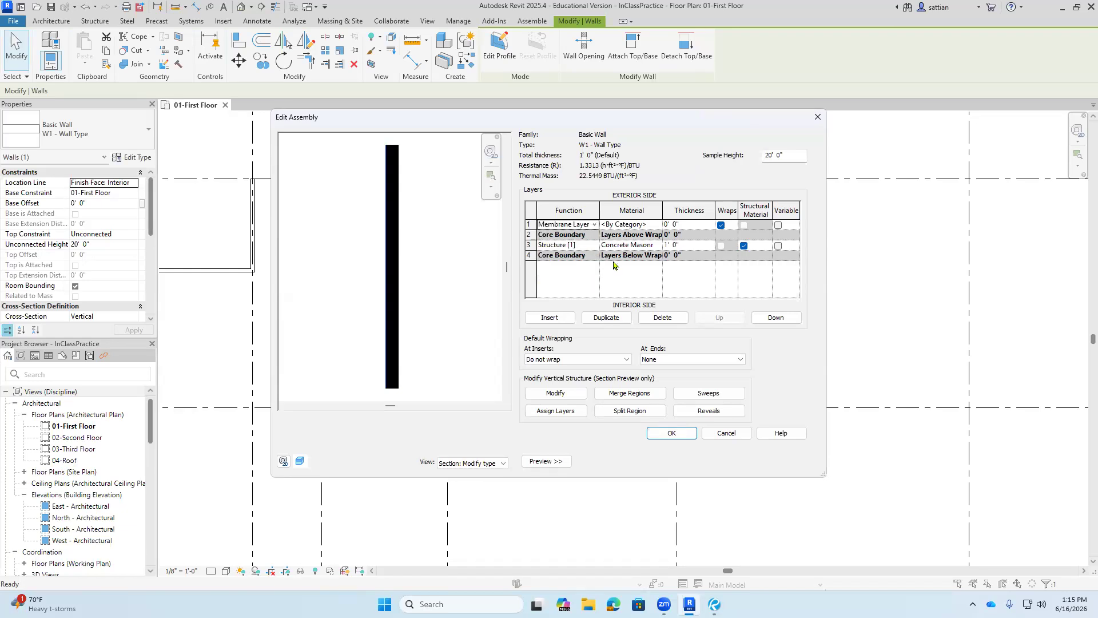
# - Search the materials for "vapor" and assign Vapor Retarder to the membrane layer
pyautogui.click(658, 229)
pyautogui.click(659, 228)
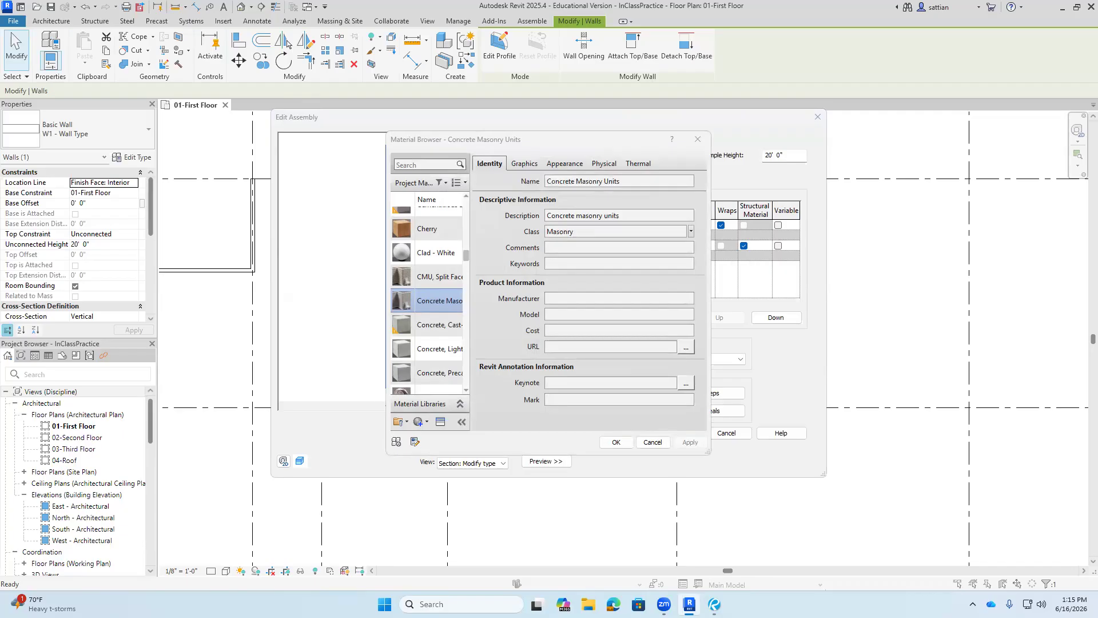
pyautogui.click(697, 139)
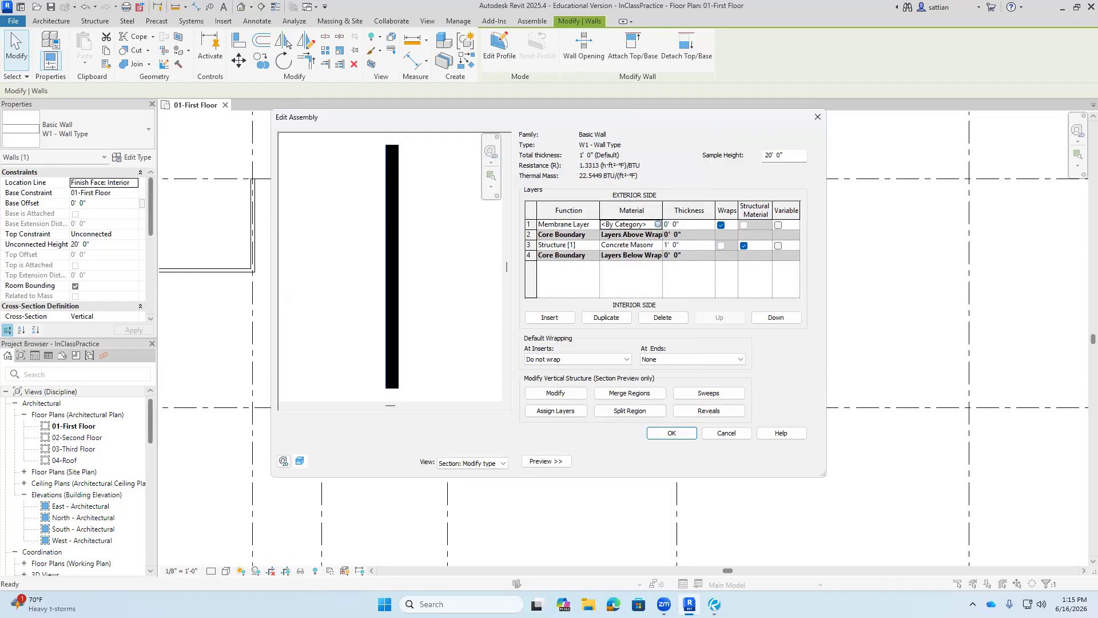
pyautogui.click(658, 224)
pyautogui.write('vapor')
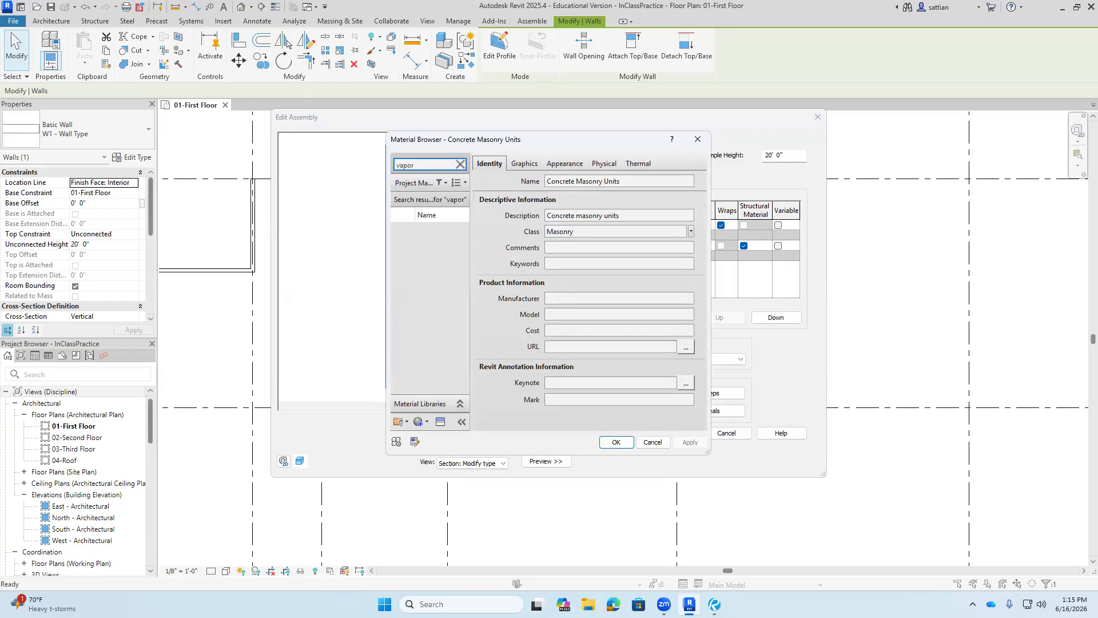
pyautogui.click(437, 239)
pyautogui.click(615, 442)
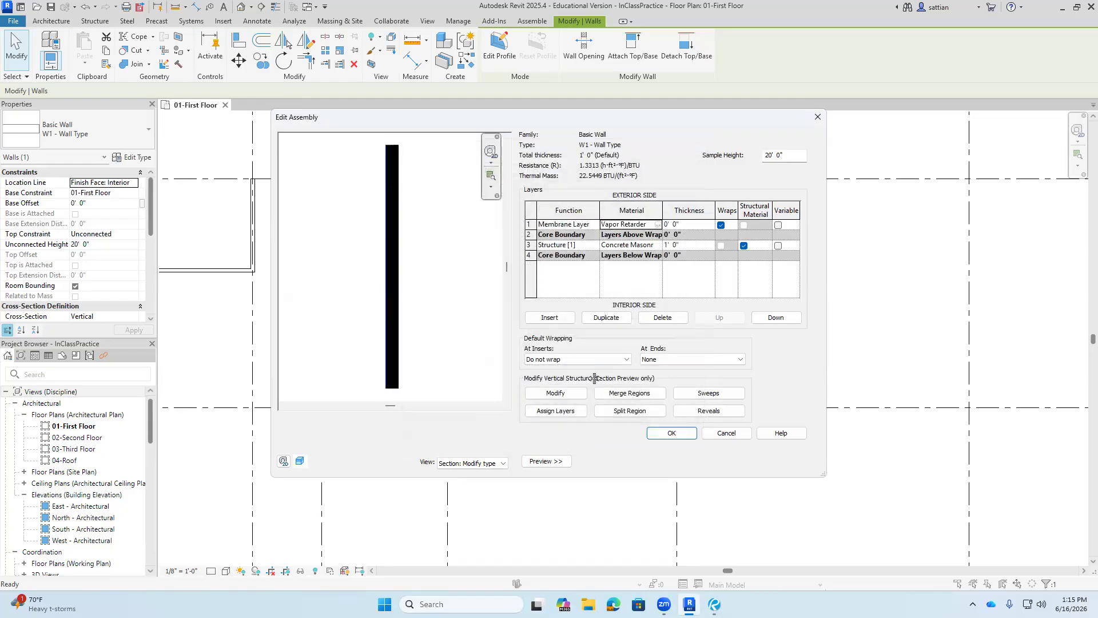
pyautogui.click(697, 226)
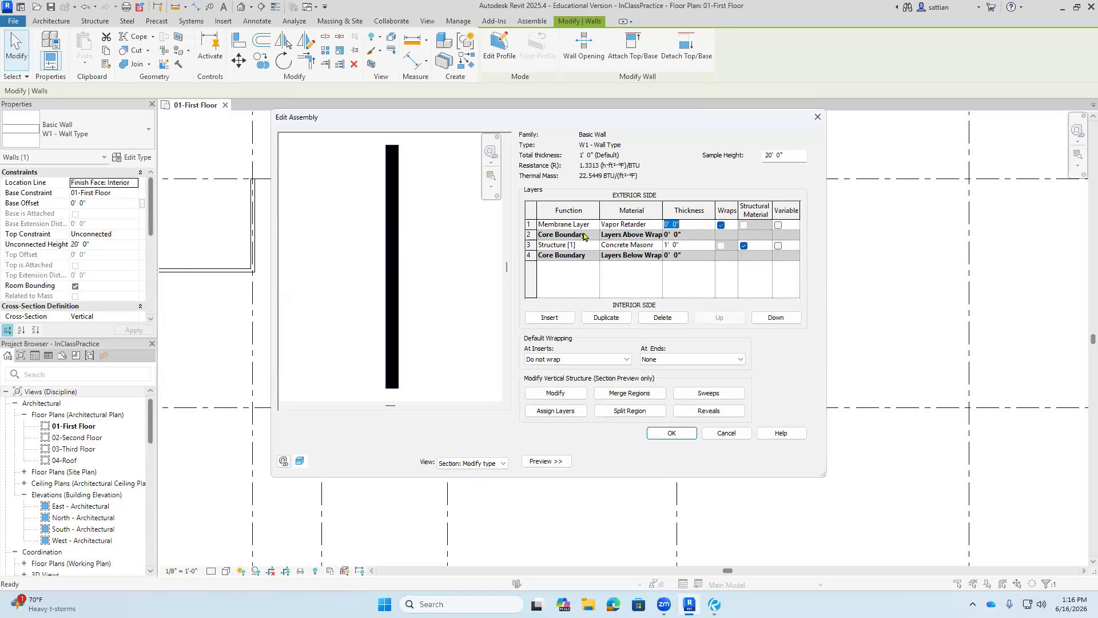
# - Insert a layer on the exterior side of the membrane and set its function to Thermal/Air Layer [3]
pyautogui.click(550, 318)
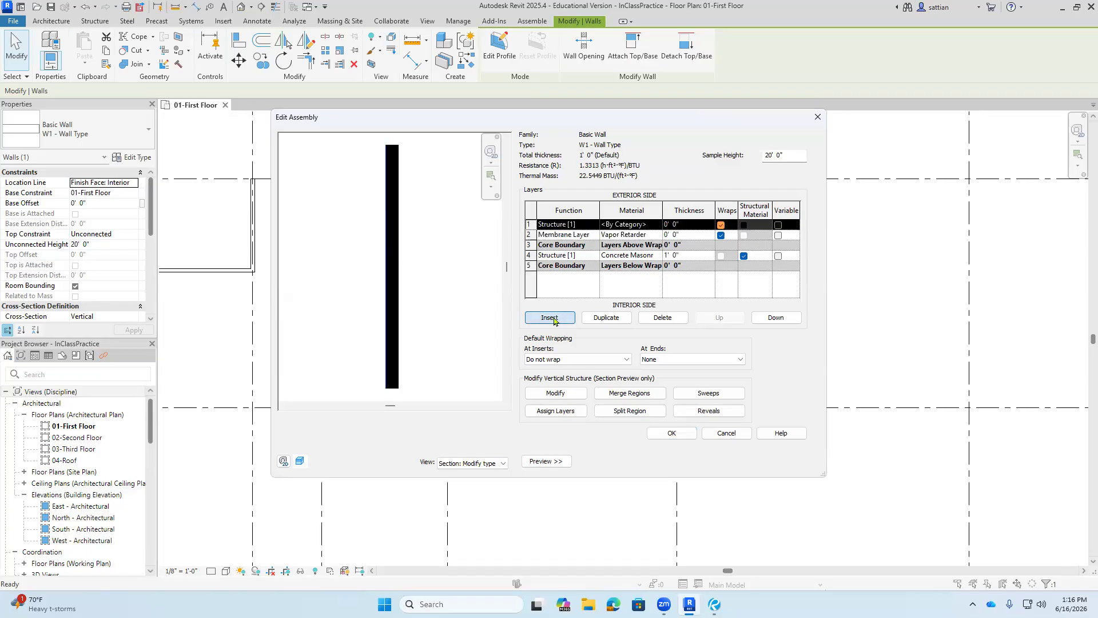
pyautogui.click(591, 225)
pyautogui.click(594, 224)
pyautogui.click(581, 257)
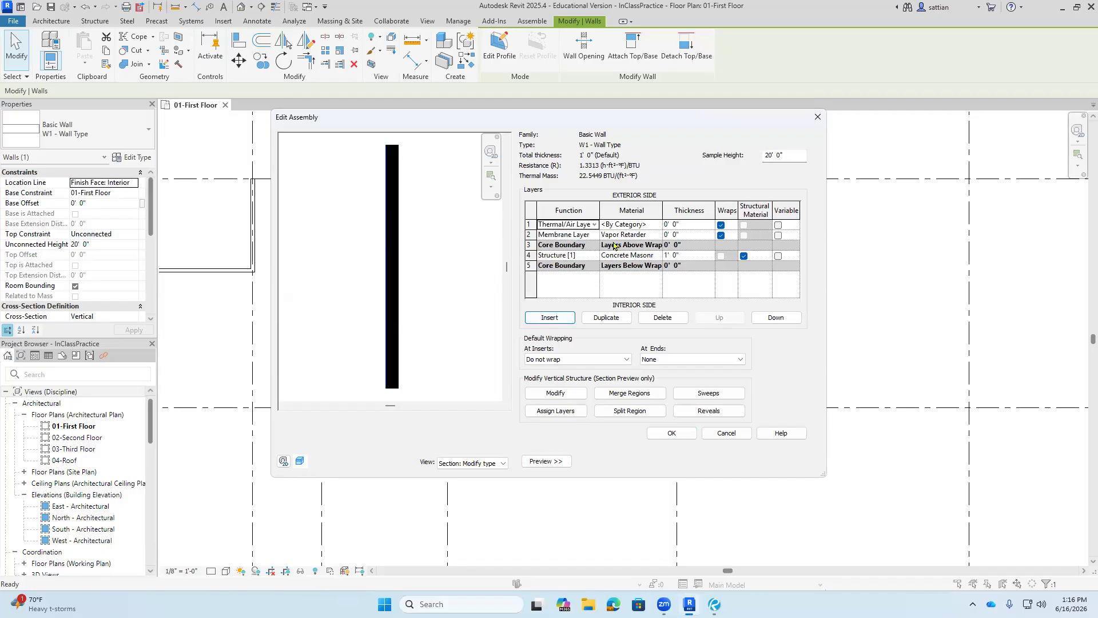
# - Assign the Rigid insulation material to the new thermal layer and set its thickness to 3"
pyautogui.click(650, 233)
pyautogui.click(657, 226)
pyautogui.click(657, 226)
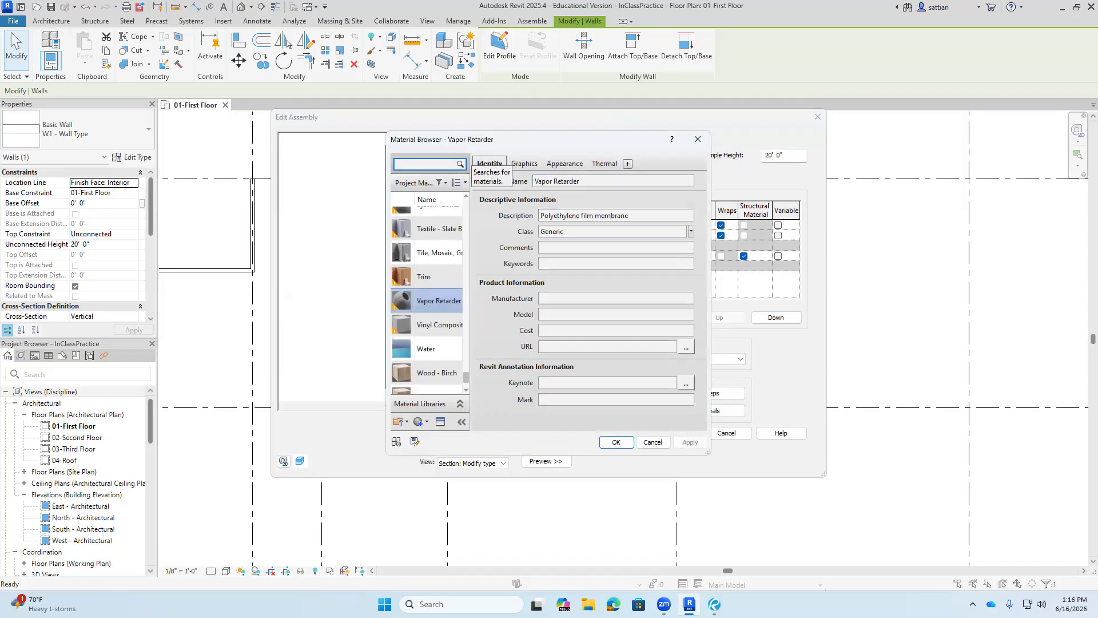
pyautogui.write('rigid')
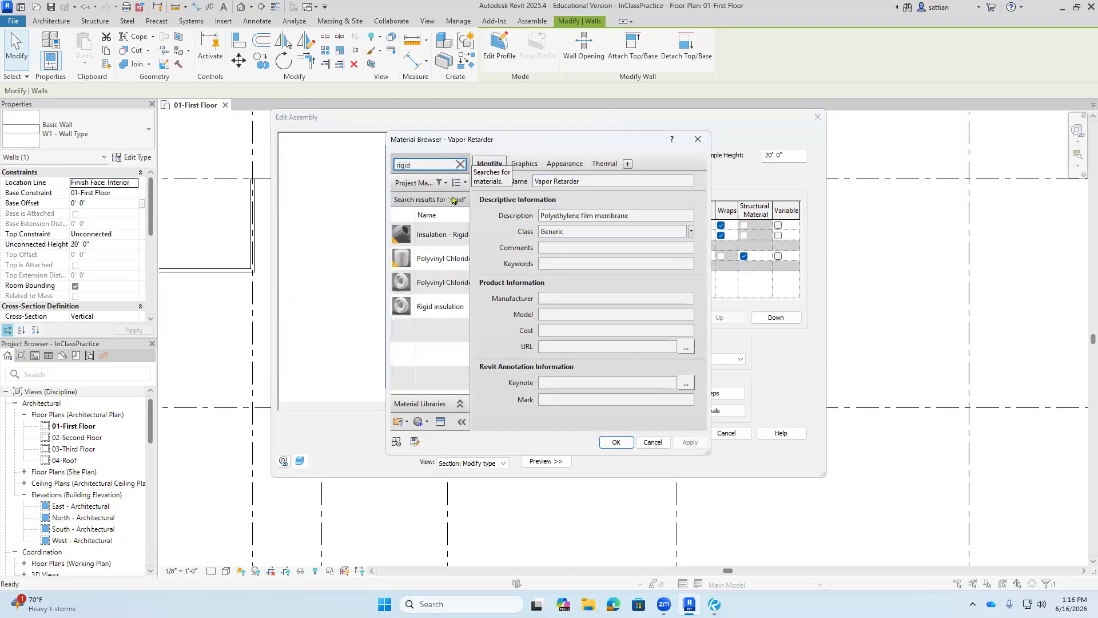
pyautogui.click(445, 307)
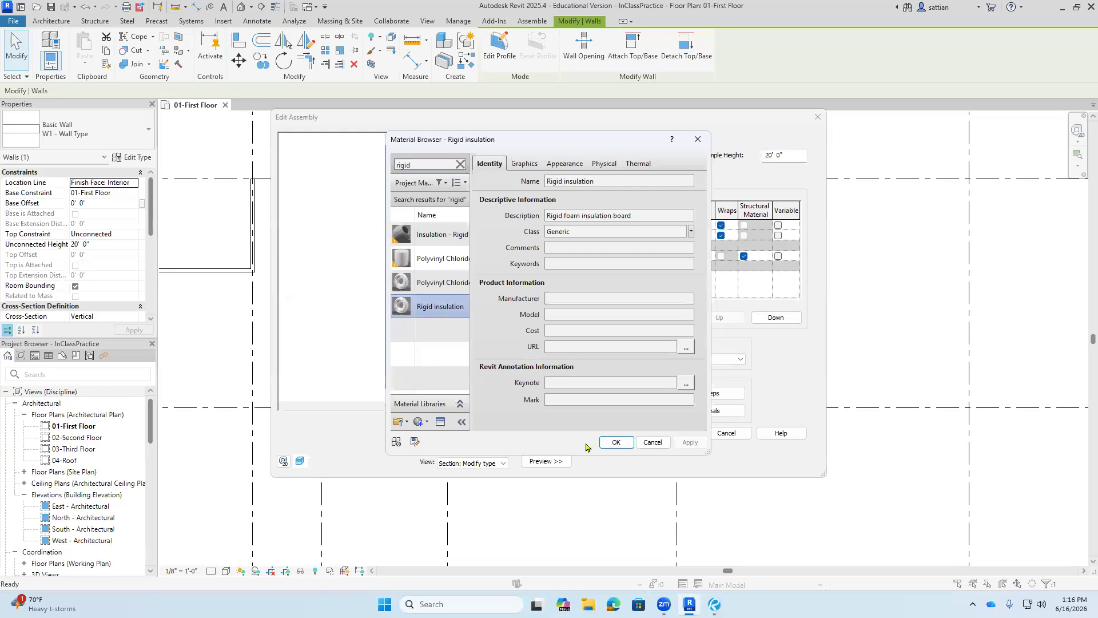
pyautogui.click(616, 442)
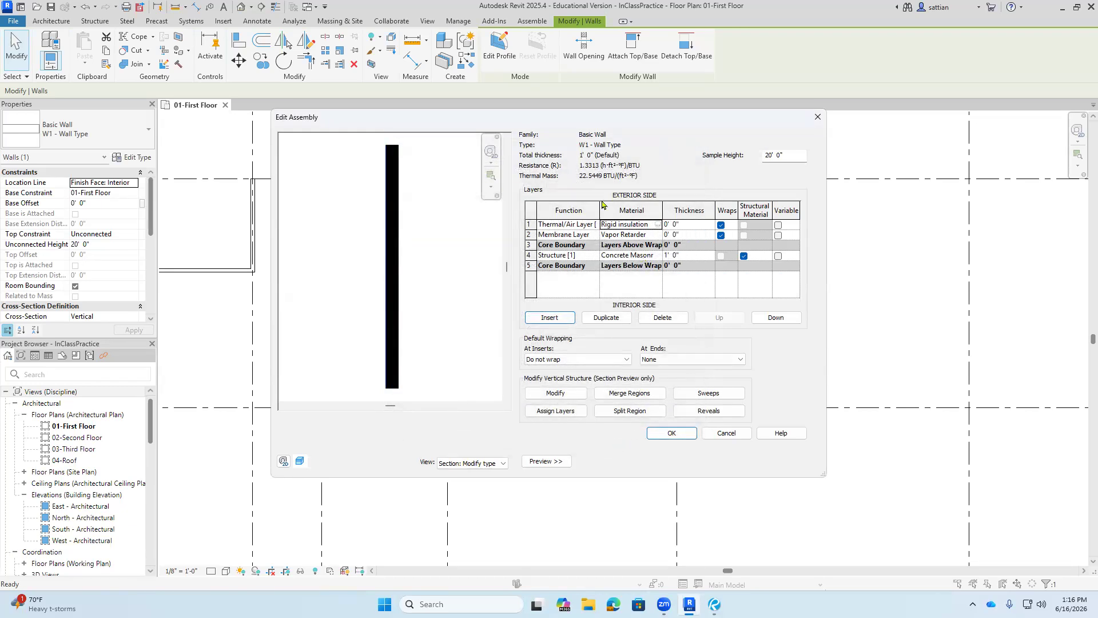
pyautogui.click(678, 225)
pyautogui.write('3')
pyautogui.click(697, 279)
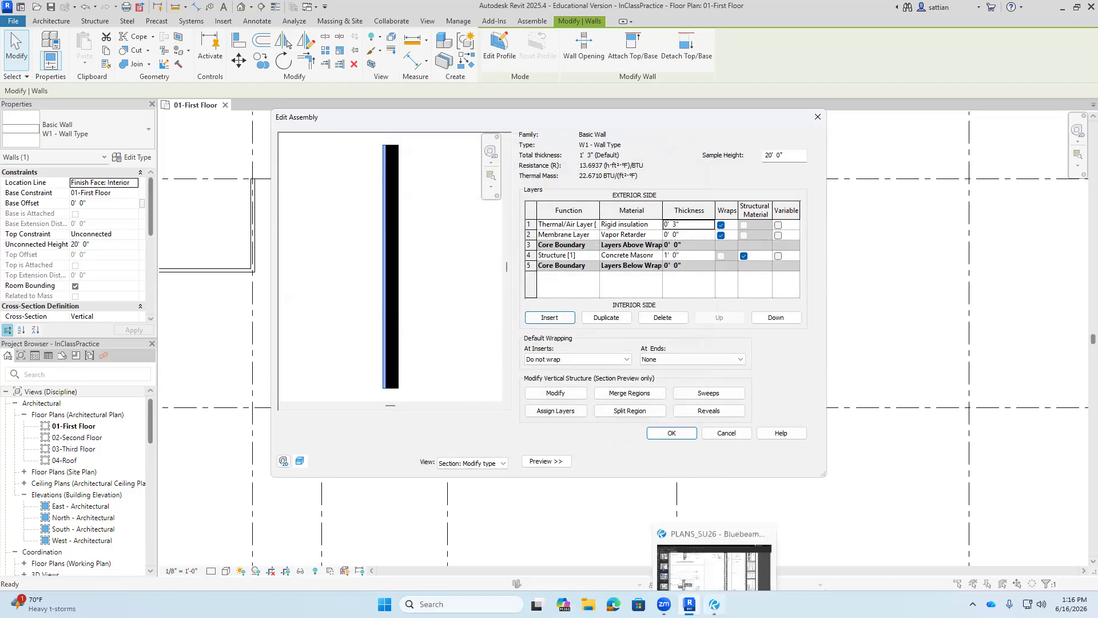
# - Switch to the PLANS_SU26 drawings in Bluebeam and examine the layers outside the CMU block in the wall section on sheet A5.11
pyautogui.click(715, 603)
pyautogui.scroll(5, 680, 314)
pyautogui.scroll(1, 680, 313)
pyautogui.moveTo(720, 189)
pyautogui.mouseDown()
pyautogui.moveTo(708, 291)
pyautogui.moveTo(672, 350)
pyautogui.moveTo(623, 374)
pyautogui.mouseUp()
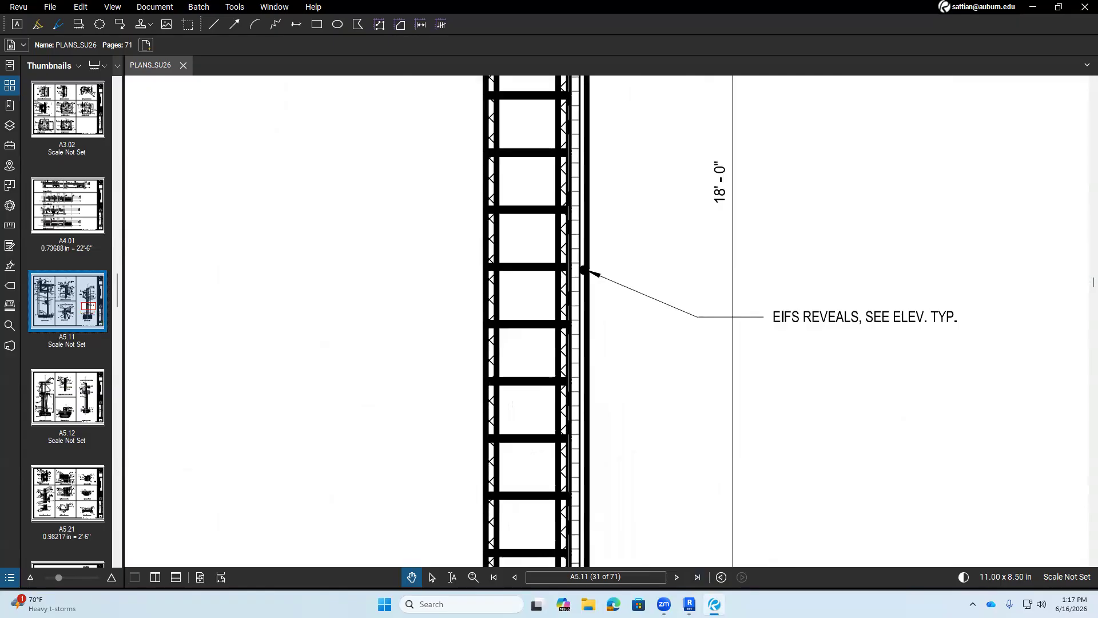
pyautogui.scroll(-3, 625, 372)
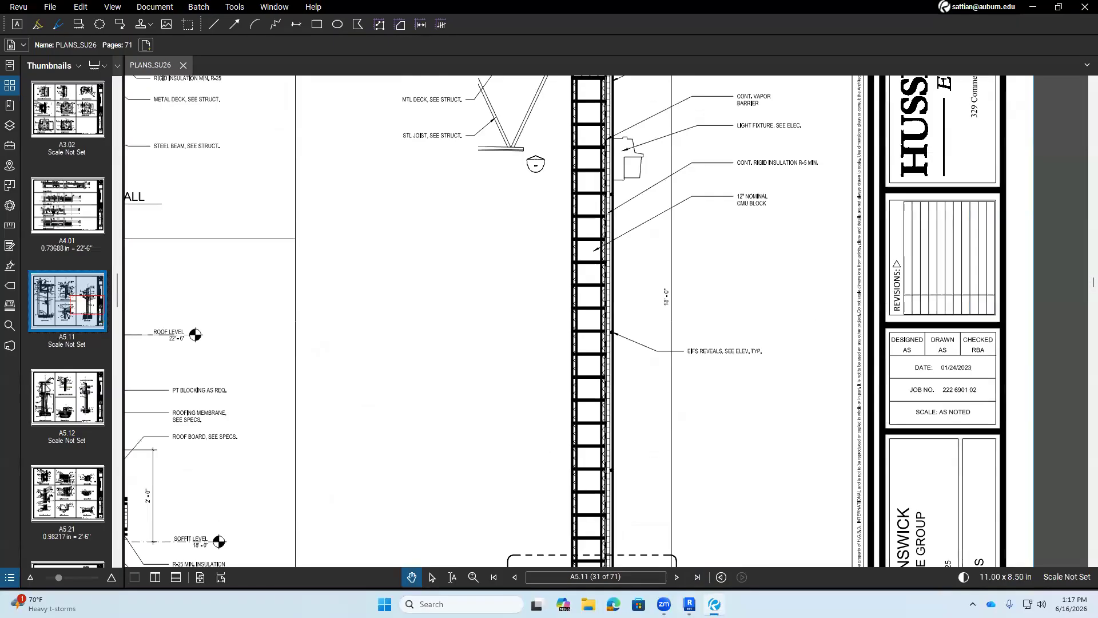
pyautogui.scroll(6, 634, 229)
pyautogui.scroll(-5, 589, 234)
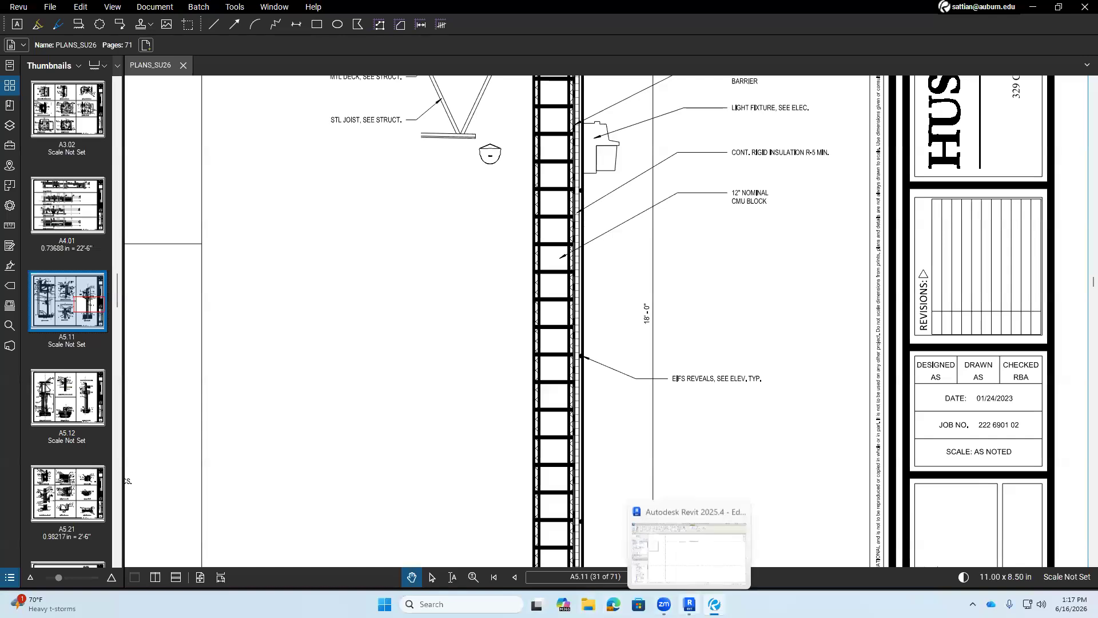
# - Switch back to Revit and insert another outermost layer with the function Thermal/Air Layer [3]
pyautogui.click(689, 604)
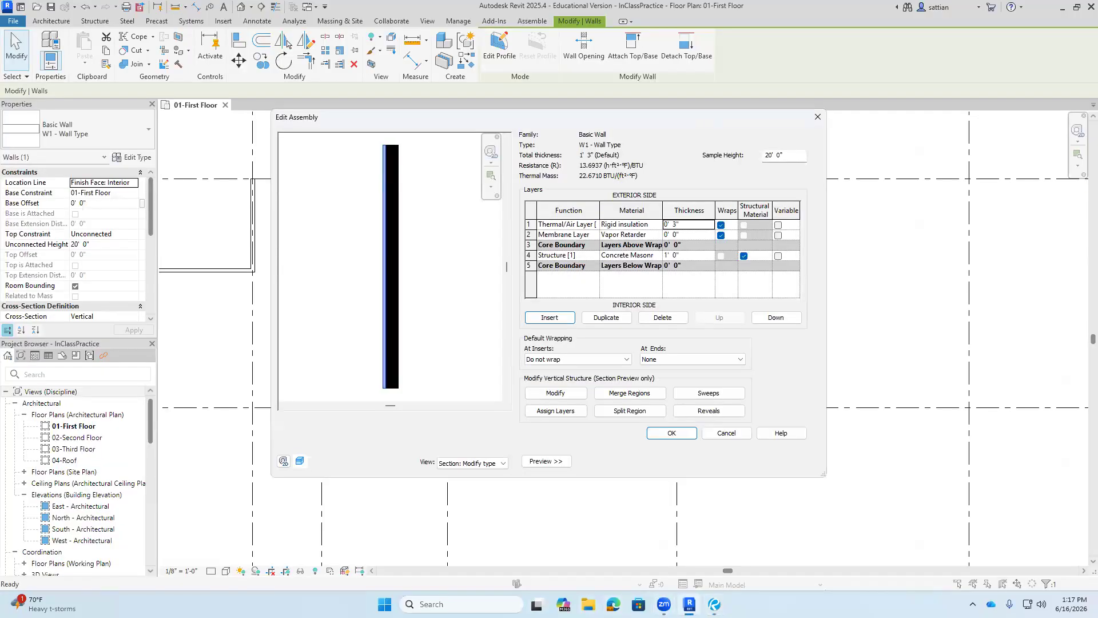
pyautogui.click(549, 318)
pyautogui.click(593, 225)
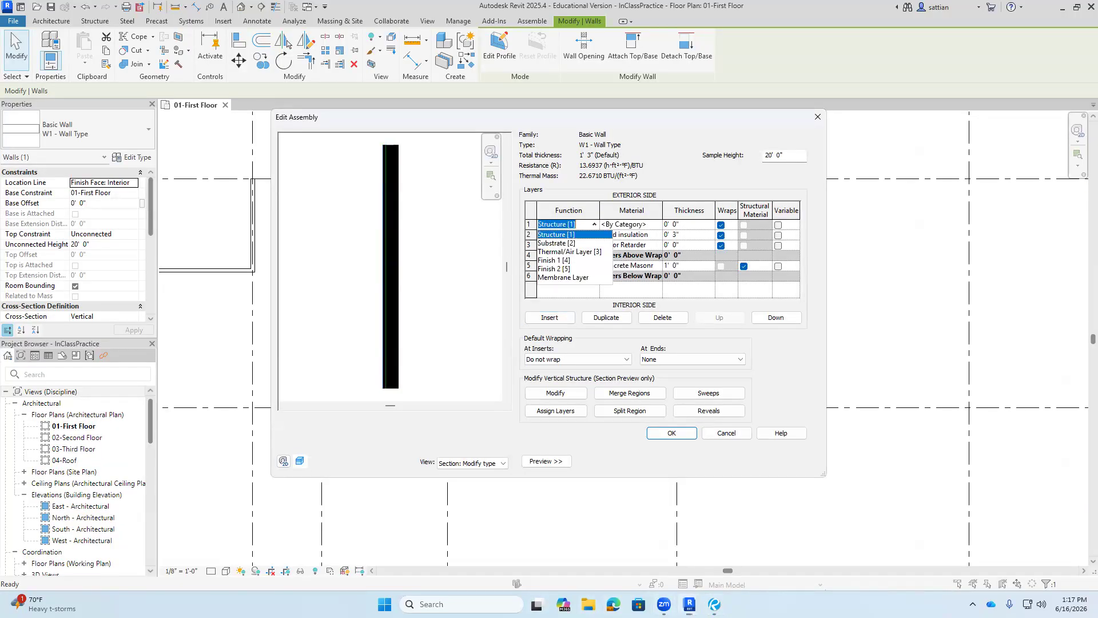
pyautogui.click(569, 252)
# - Assign the Air material to the outermost thermal layer and set its thickness to 3"
pyautogui.click(643, 224)
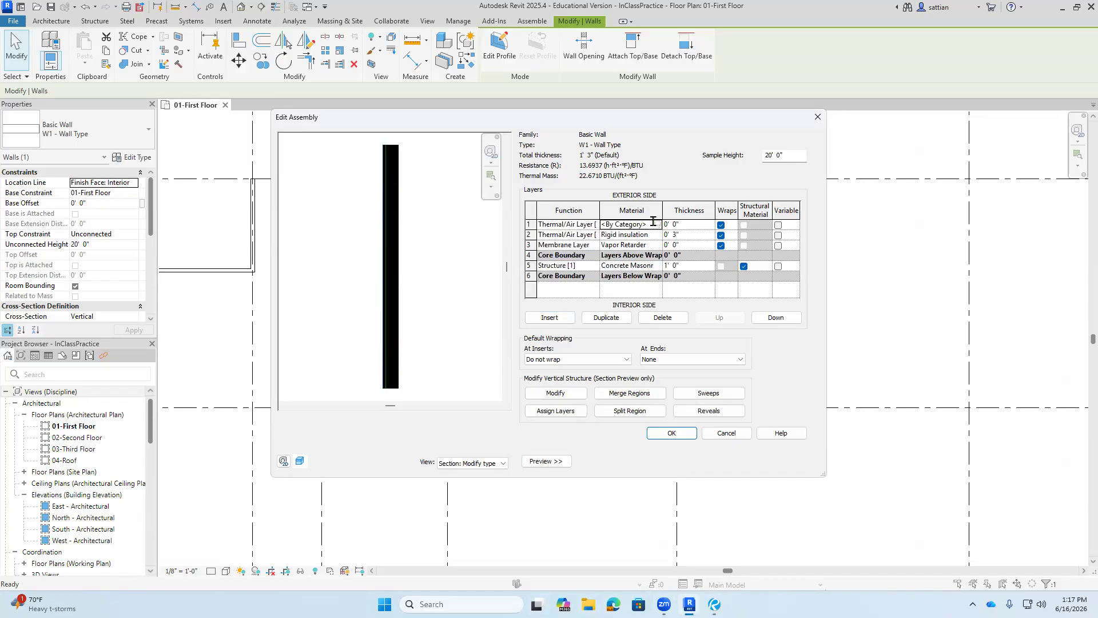
pyautogui.click(658, 225)
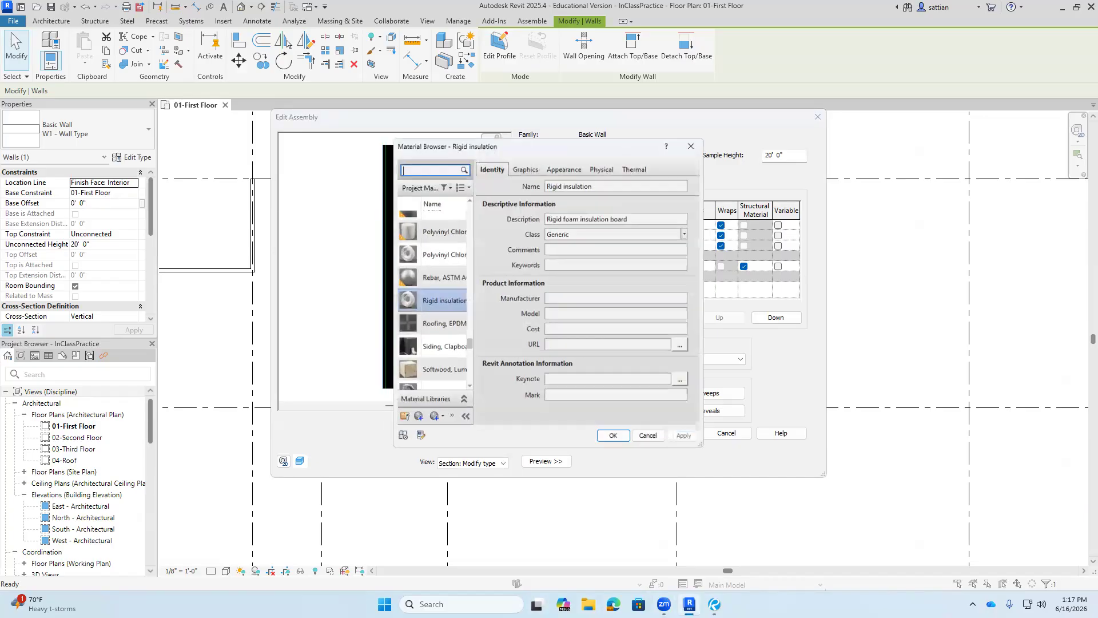
pyautogui.moveTo(467, 347); pyautogui.dragTo(470, 187)
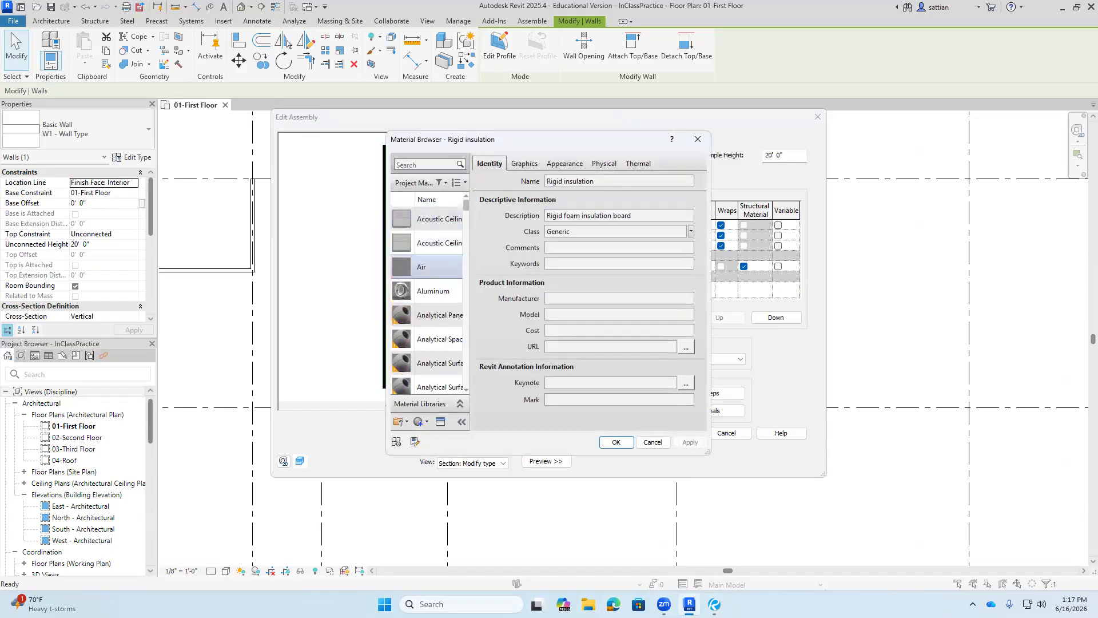
pyautogui.click(428, 267)
pyautogui.press('Return')
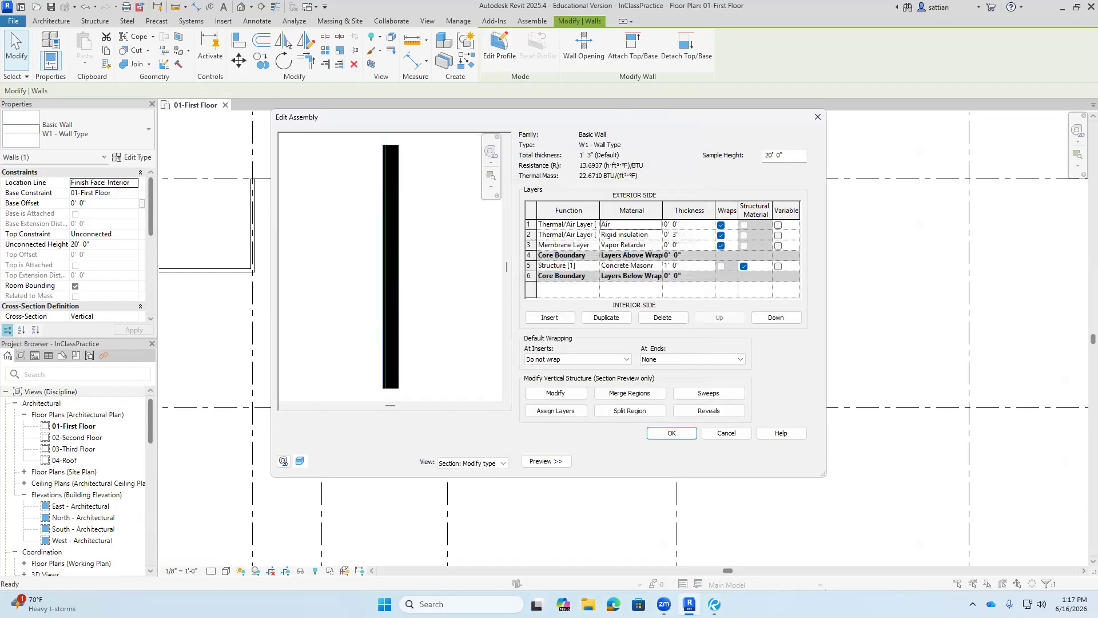
pyautogui.press('Tab')
# - Insert a layer on the exterior side of the air layer and set its function to Finish 1 [4]
pyautogui.click(550, 319)
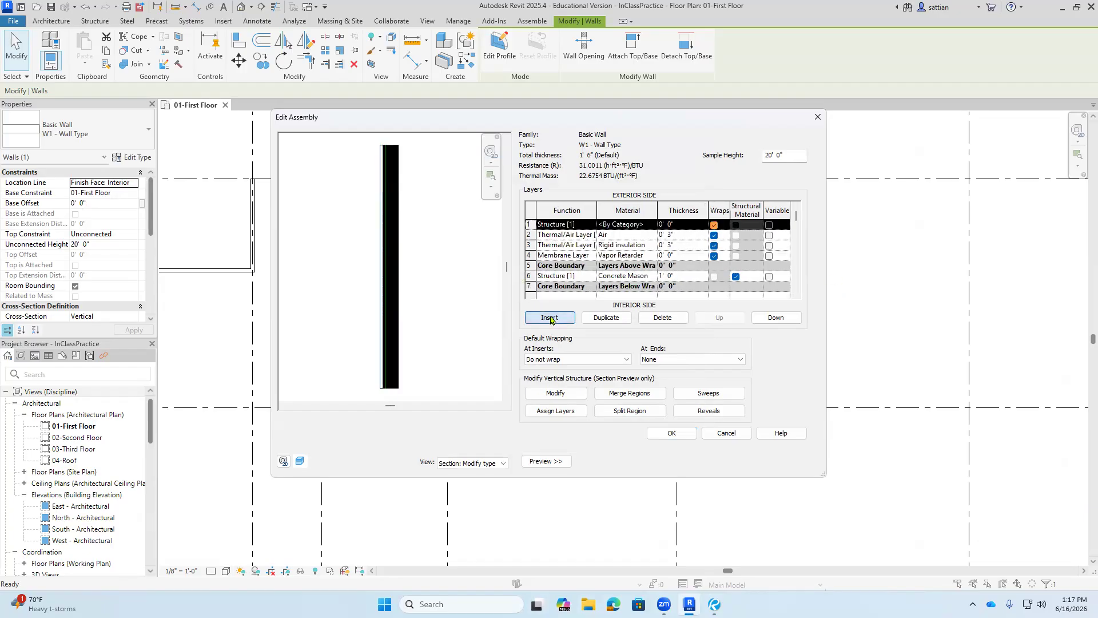
pyautogui.click(592, 227)
pyautogui.click(591, 225)
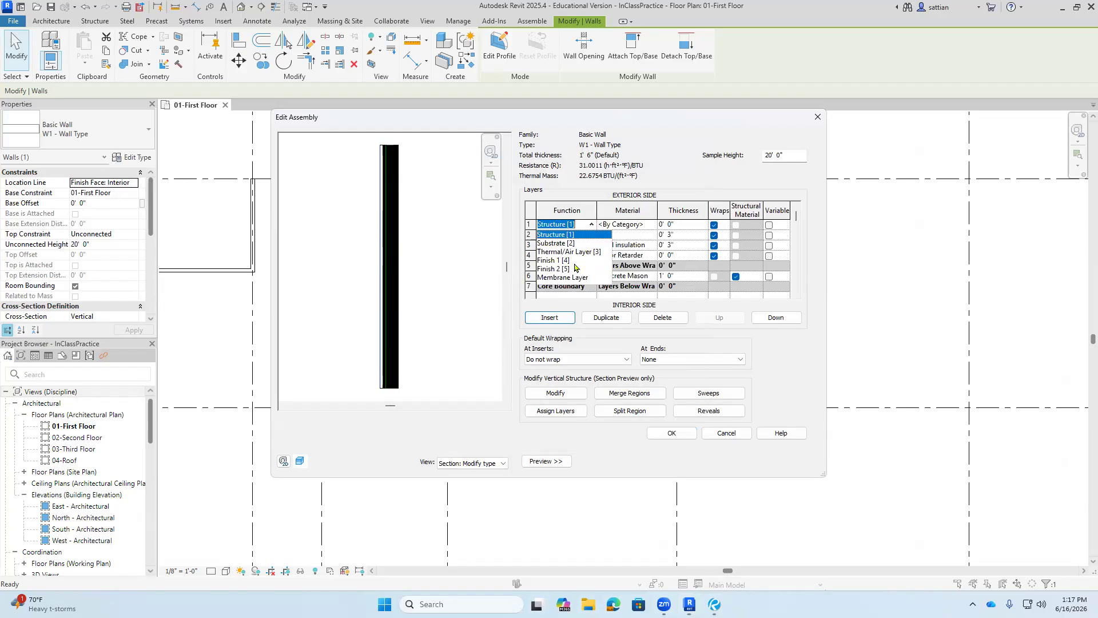
pyautogui.click(565, 260)
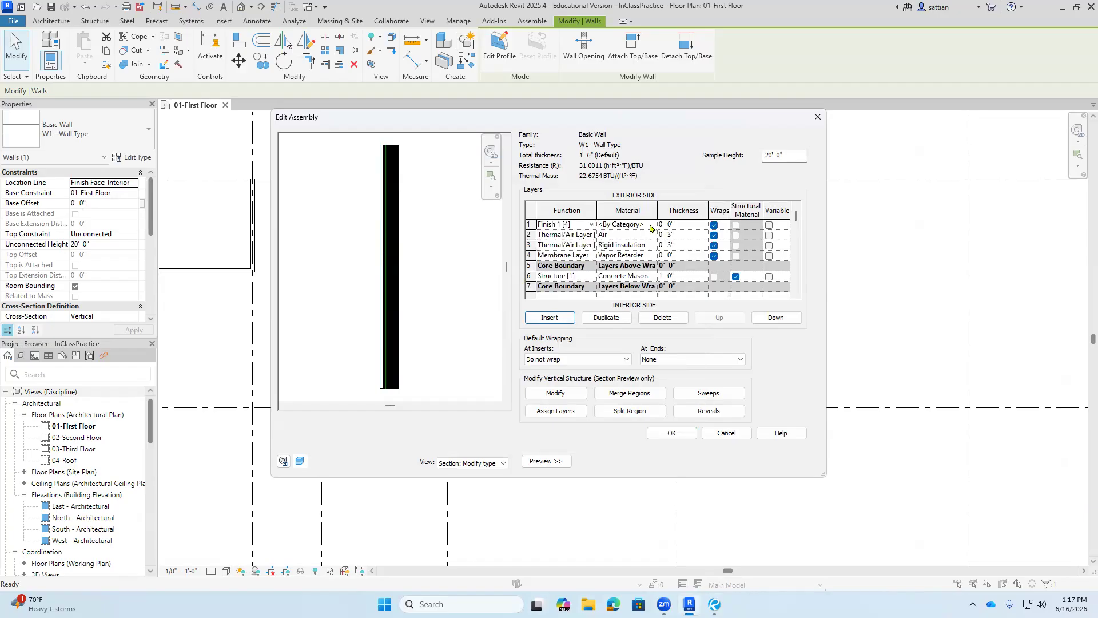
# - Assign the EIFS exterior insulation material to the Finish 1 [4] layer, set its thickness to 1/2", and accept the wall assembly
pyautogui.click(652, 225)
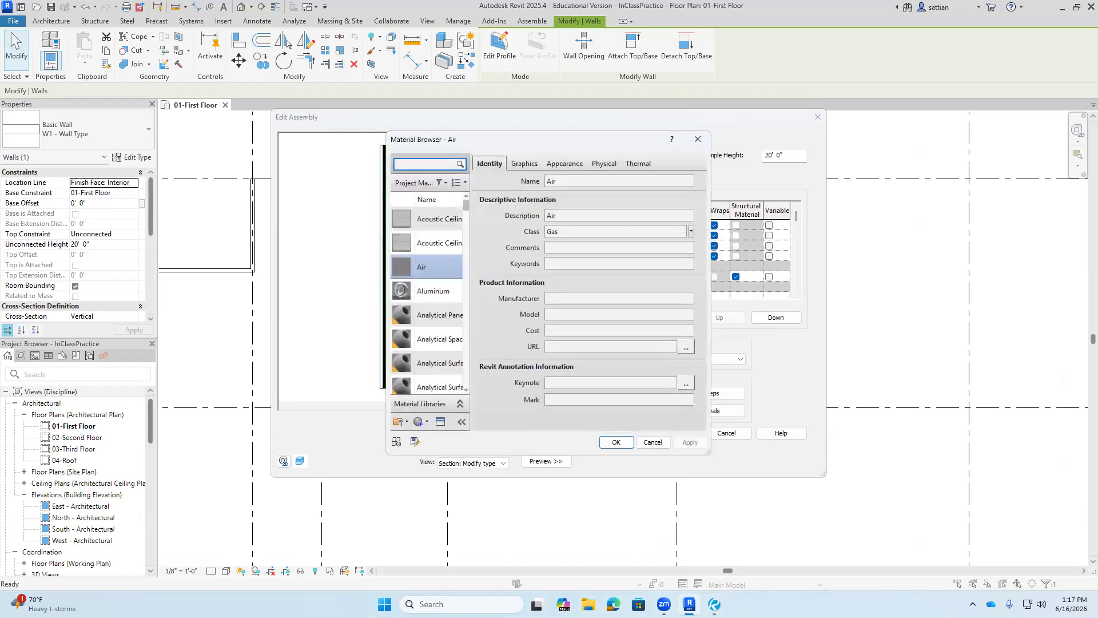
pyautogui.write('EIFS')
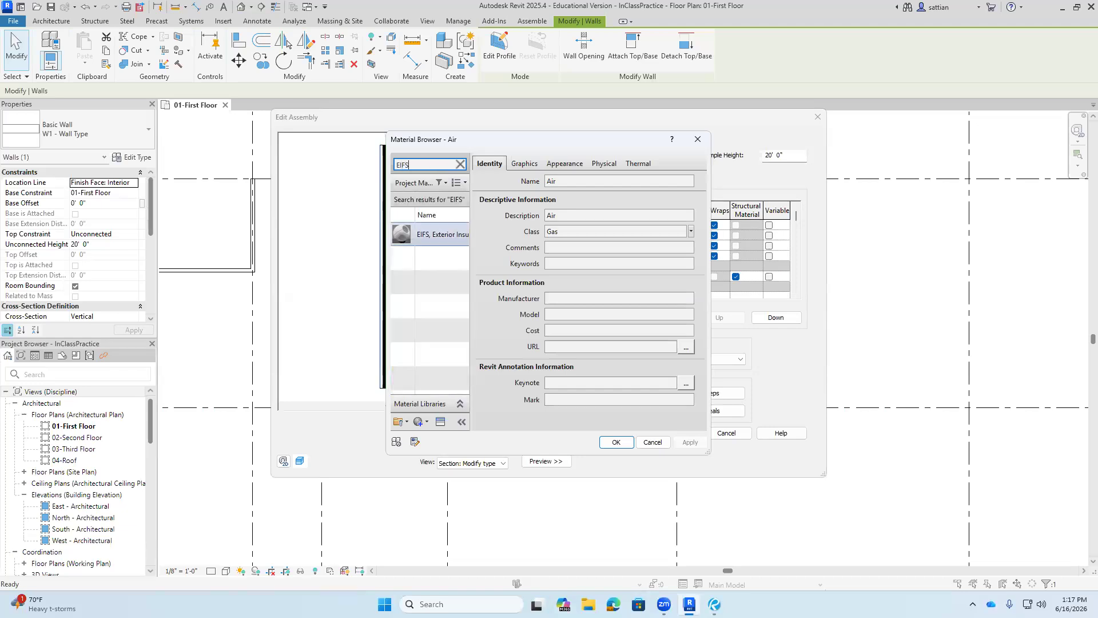
pyautogui.doubleClick(439, 235)
pyautogui.click(672, 225)
pyautogui.doubleClick(672, 225)
pyautogui.write('1')
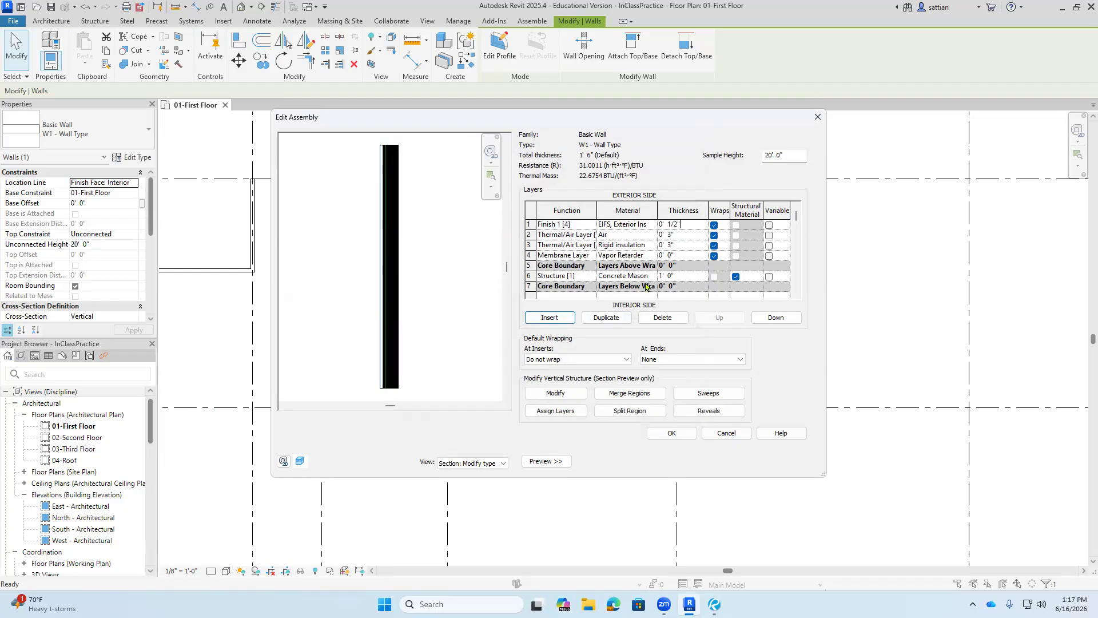
pyautogui.write('/2"')
pyautogui.click(629, 234)
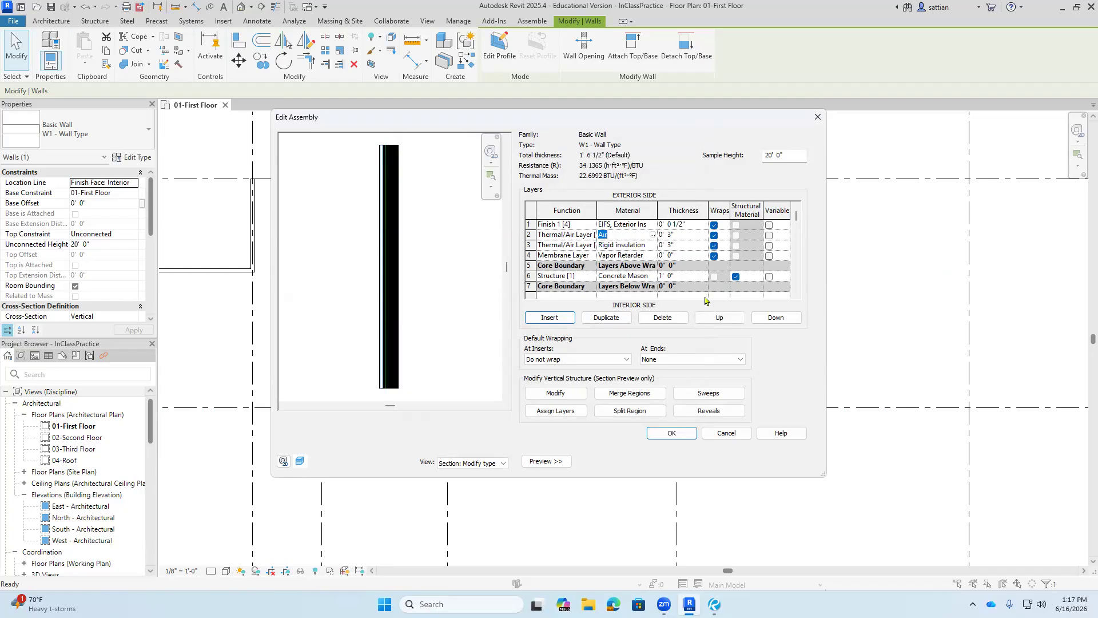
pyautogui.click(669, 433)
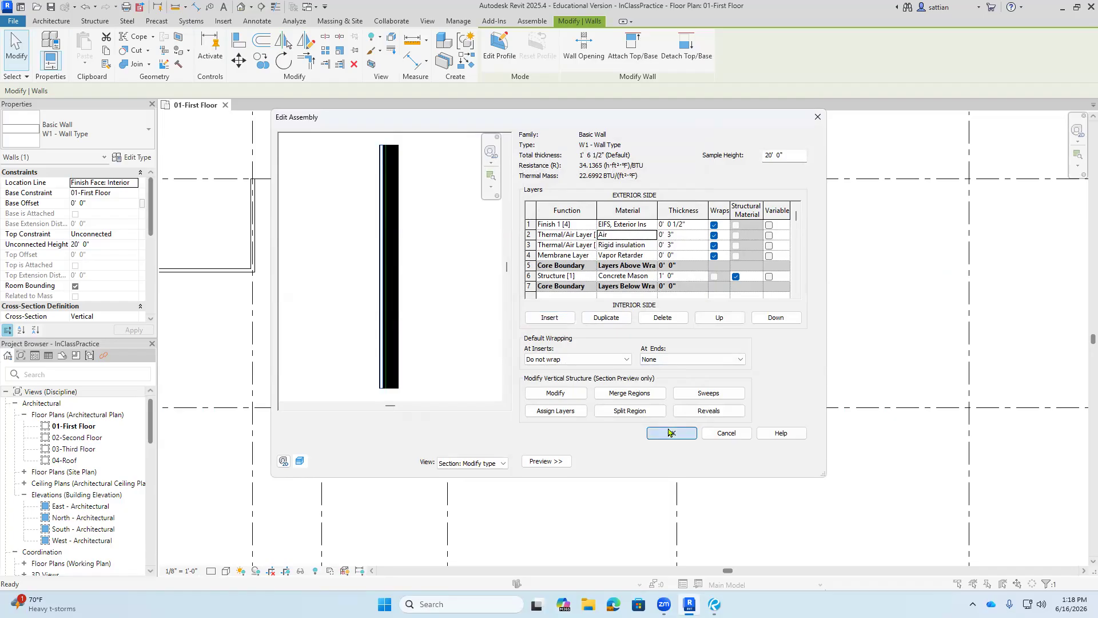
pyautogui.click(669, 433)
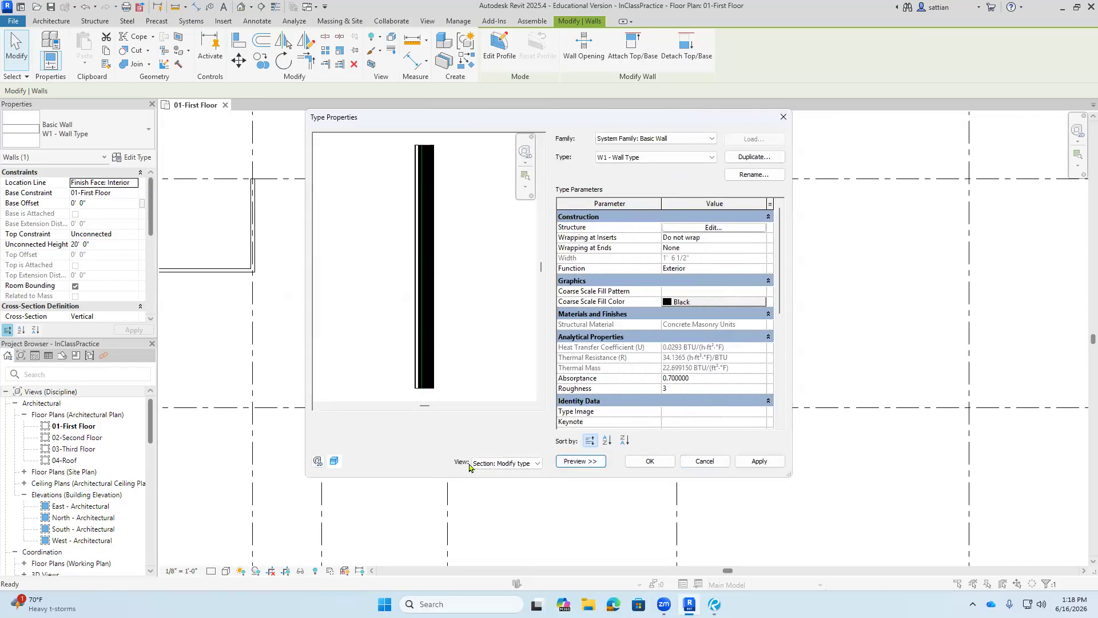
# - Compare the section and floor plan previews of the W1 wall type, leave it on the floor plan, and accept the type properties
pyautogui.click(520, 468)
pyautogui.click(512, 476)
pyautogui.click(511, 467)
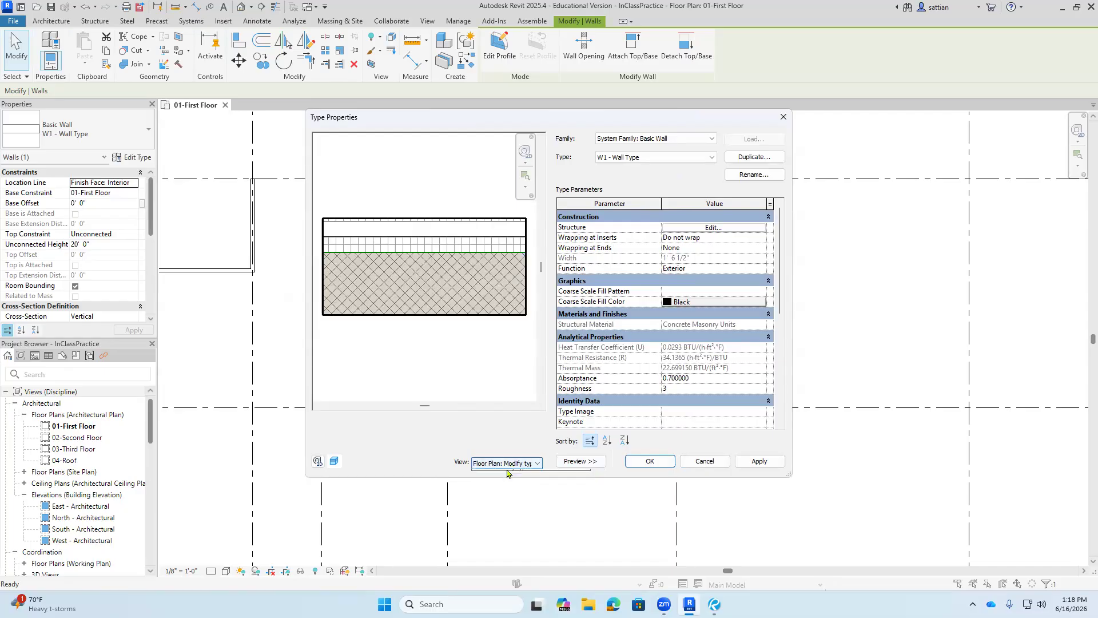
pyautogui.click(507, 482)
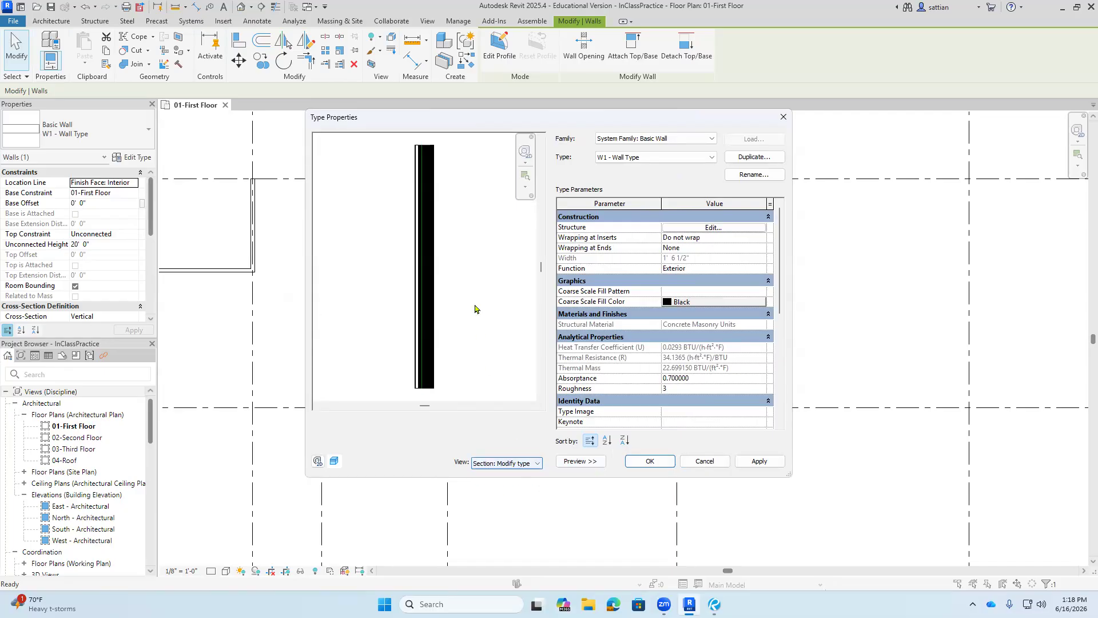
pyautogui.click(513, 464)
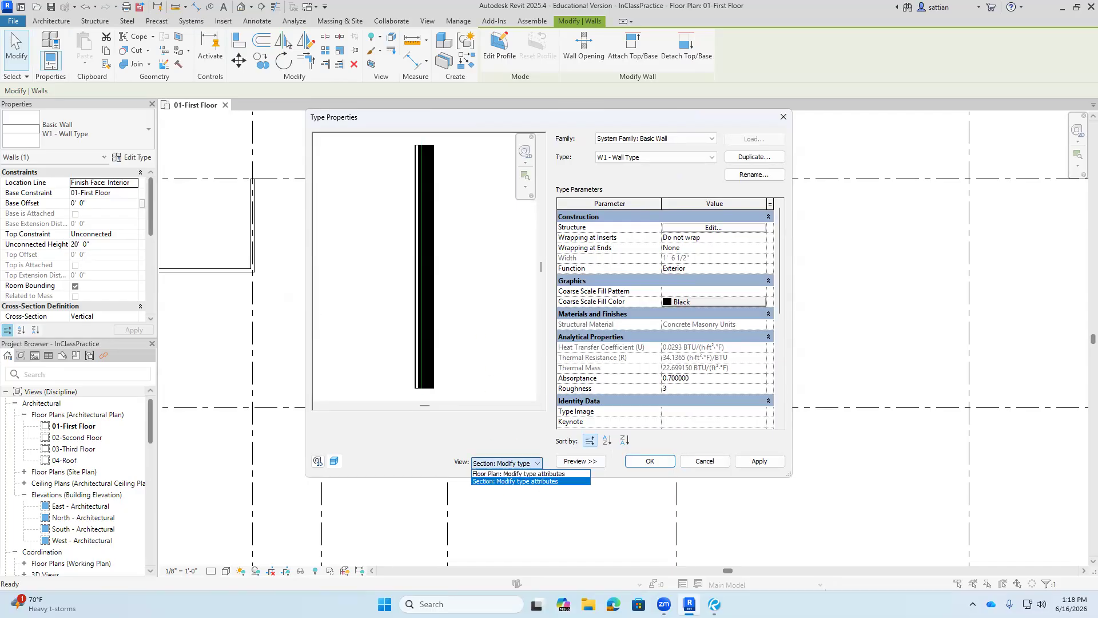
pyautogui.click(518, 473)
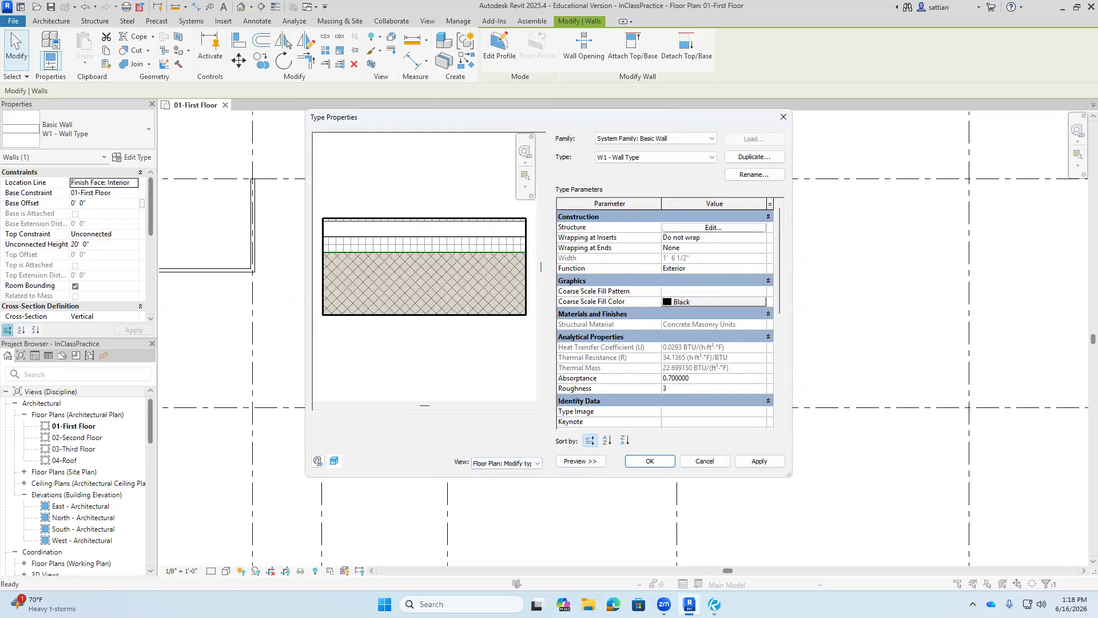
pyautogui.press('Return')
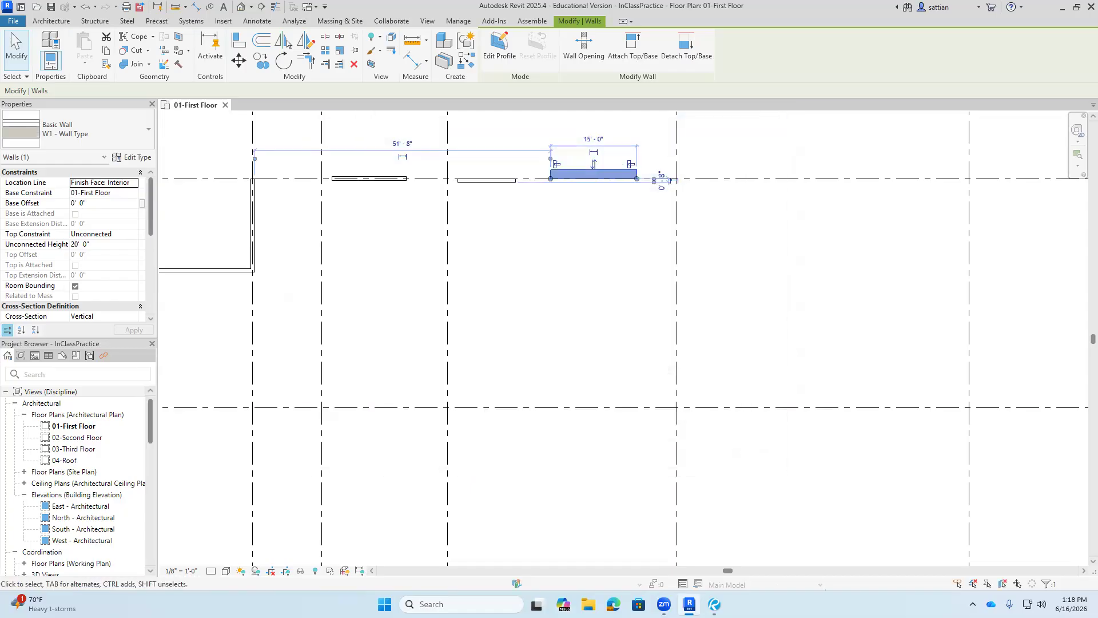
pyautogui.click(132, 158)
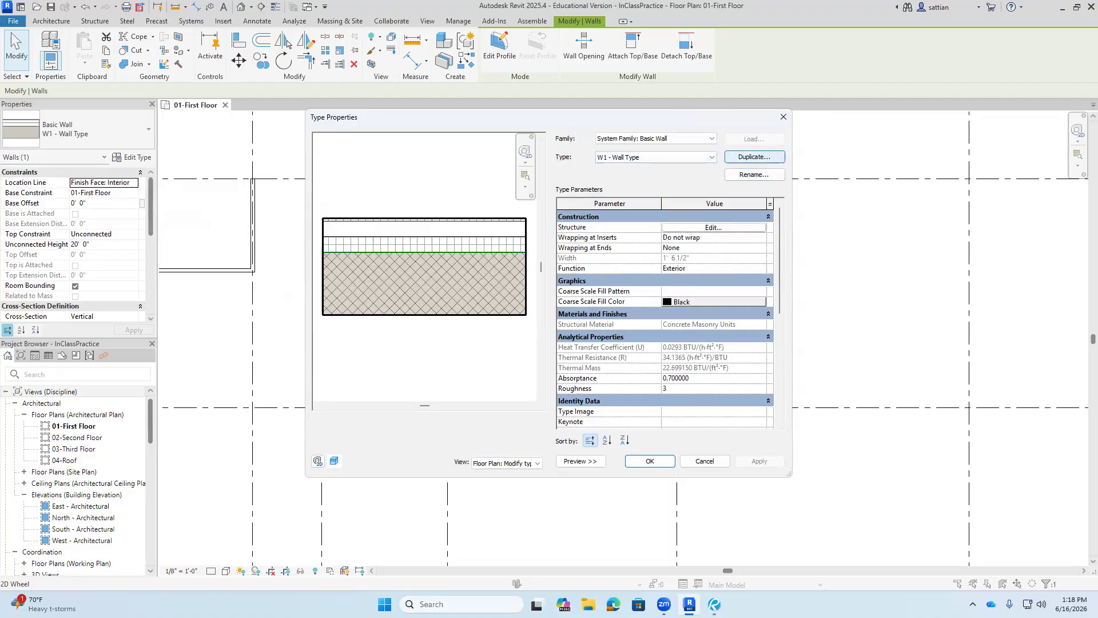
pyautogui.click(705, 461)
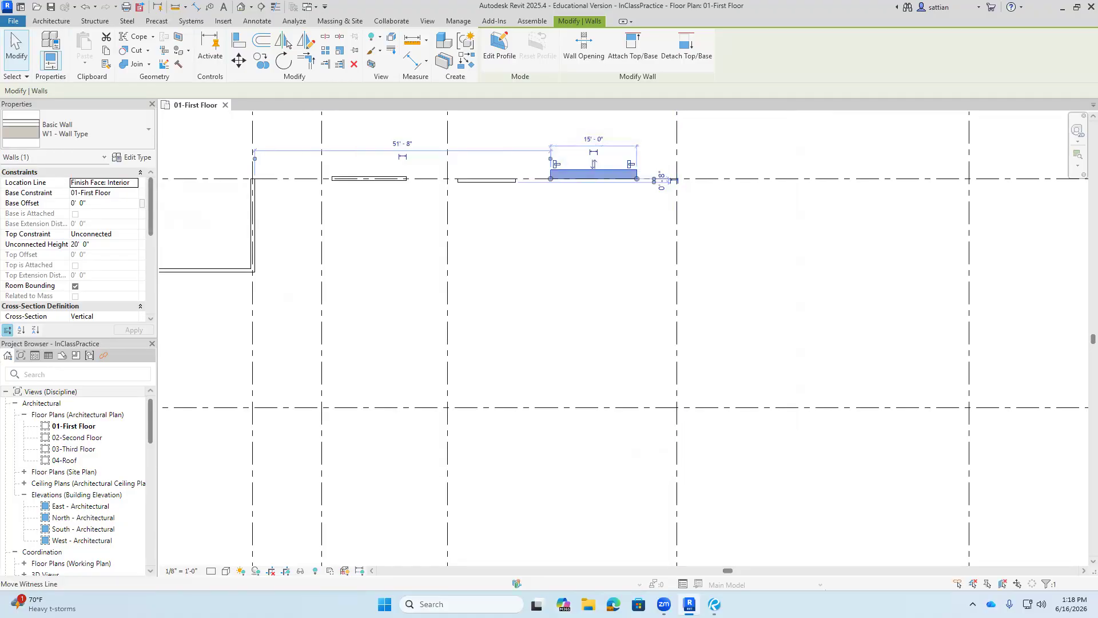
pyautogui.click(133, 158)
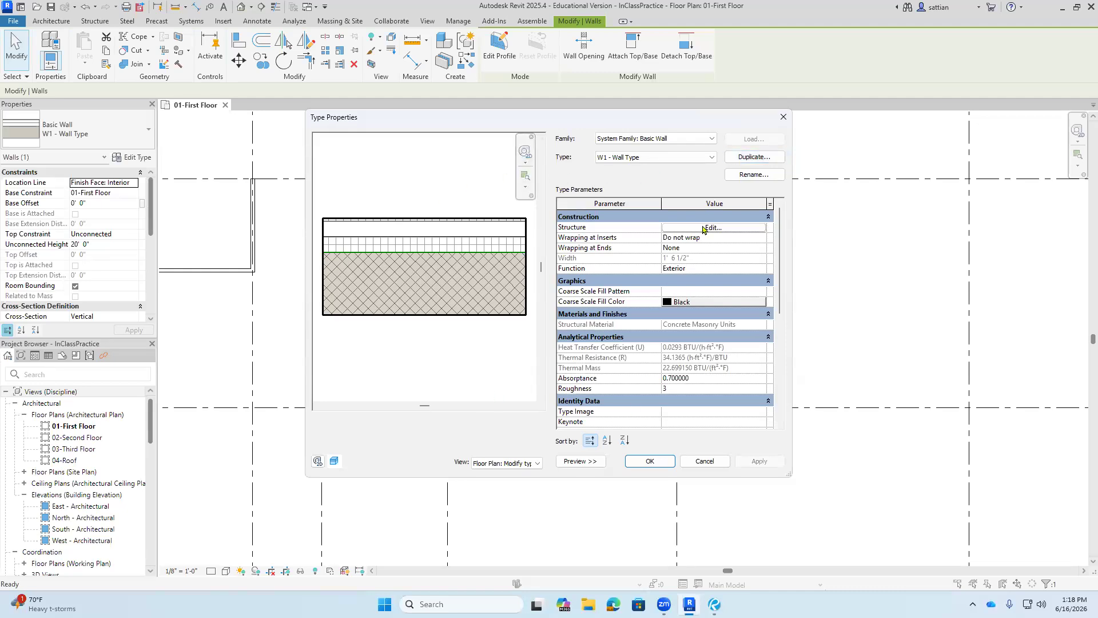
pyautogui.click(708, 462)
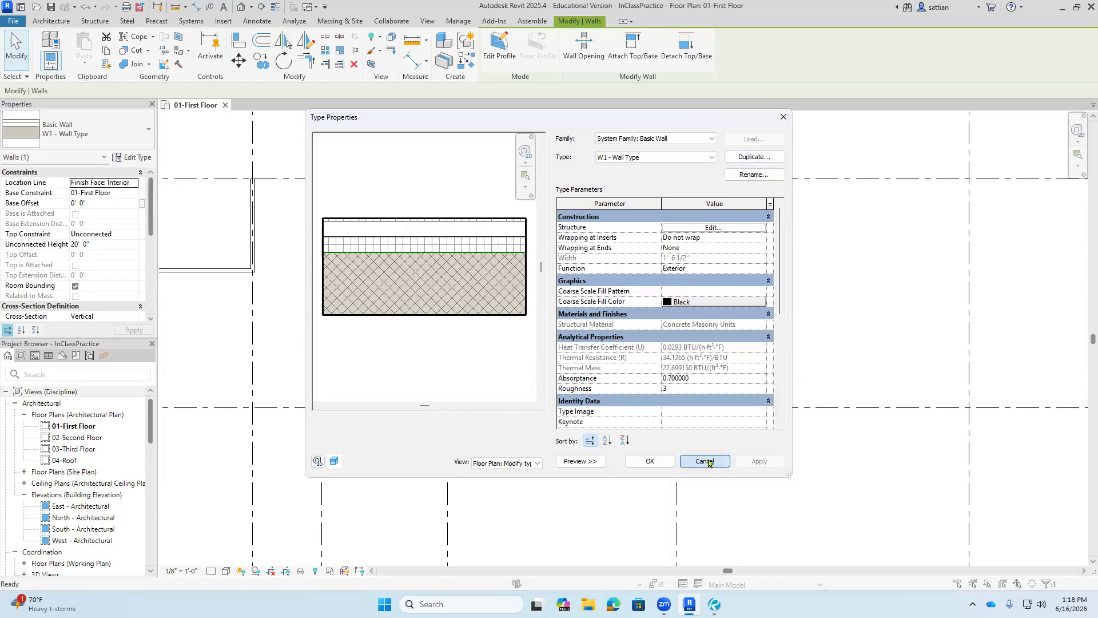
pyautogui.click(572, 290)
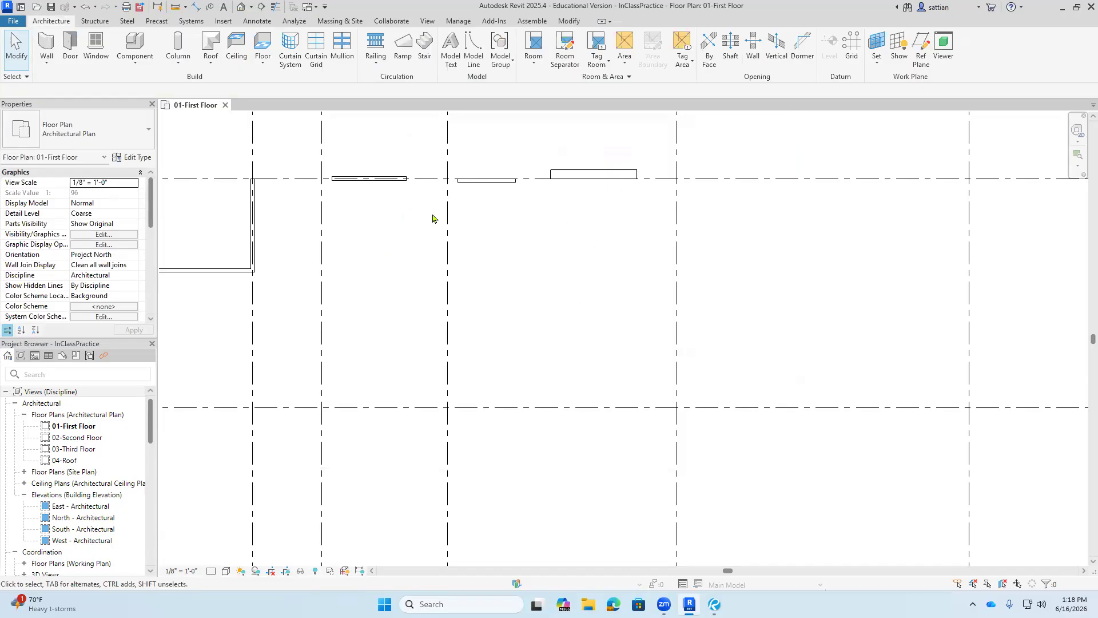
# - Set the detail level of the 01-First Floor plan to Fine and inspect the layers of the W1 wall
pyautogui.click(212, 571)
pyautogui.click(219, 558)
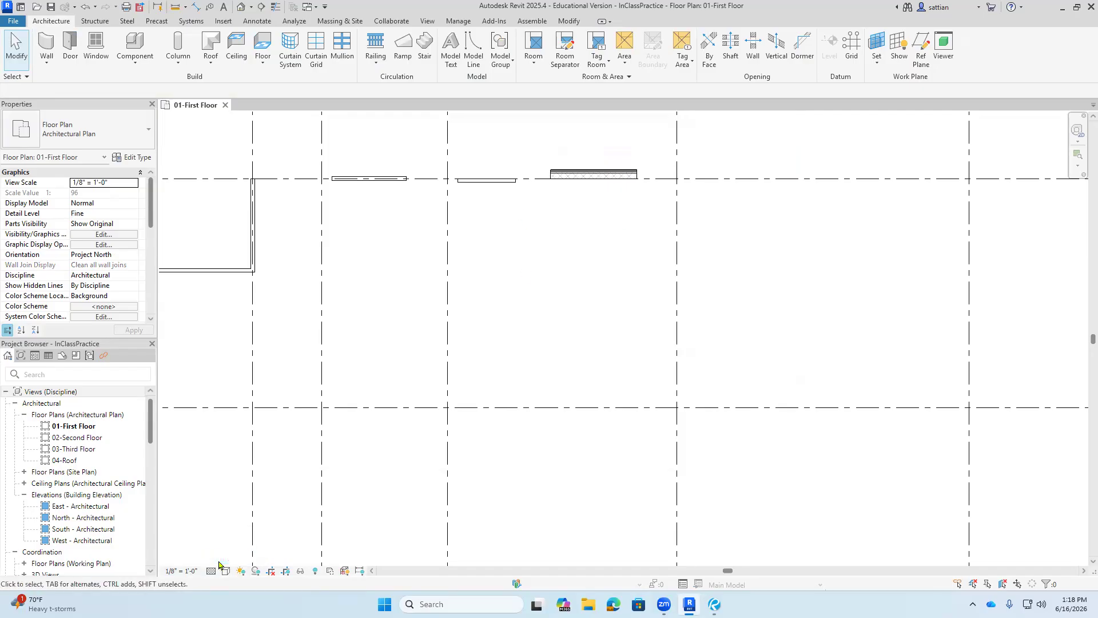
pyautogui.scroll(4, 597, 166)
pyautogui.scroll(3, 611, 183)
pyautogui.scroll(-3, 612, 184)
# - Set the visual style of the 01-First Floor plan to Consistent Colors and check the wall's layers
pyautogui.click(226, 570)
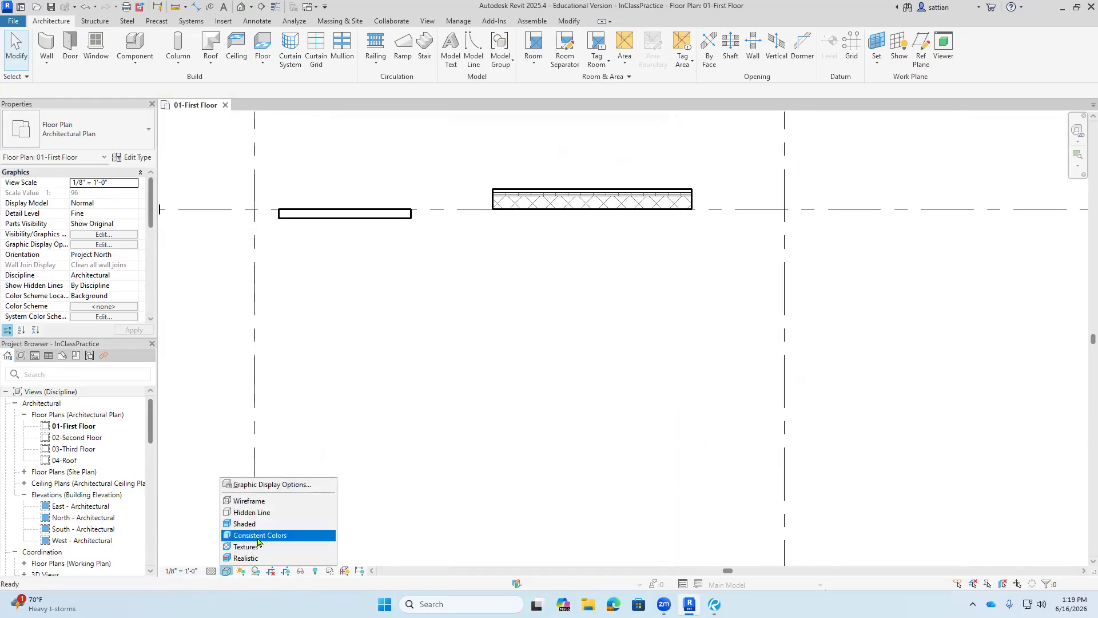
pyautogui.click(257, 536)
pyautogui.scroll(2, 555, 234)
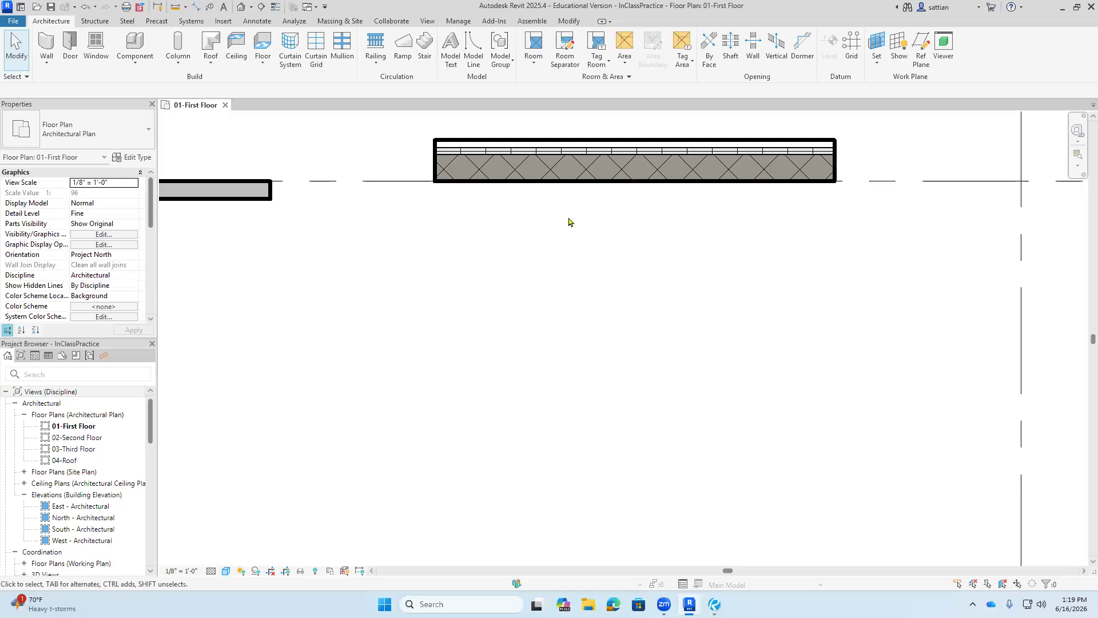
pyautogui.scroll(-1, 569, 222)
pyautogui.scroll(-2, 571, 223)
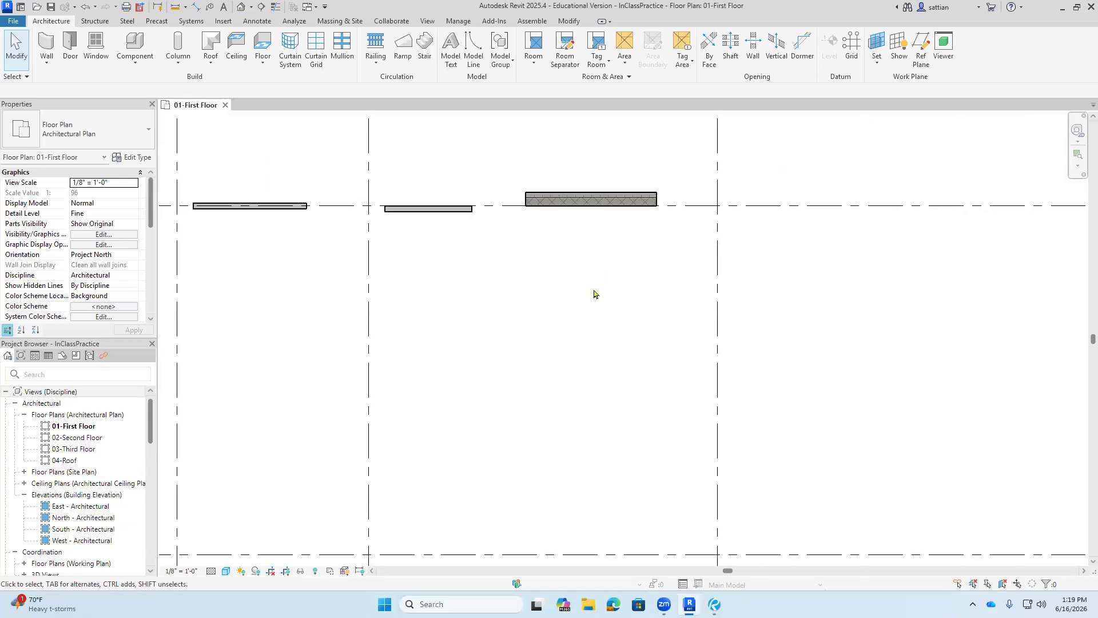
pyautogui.scroll(1, 589, 281)
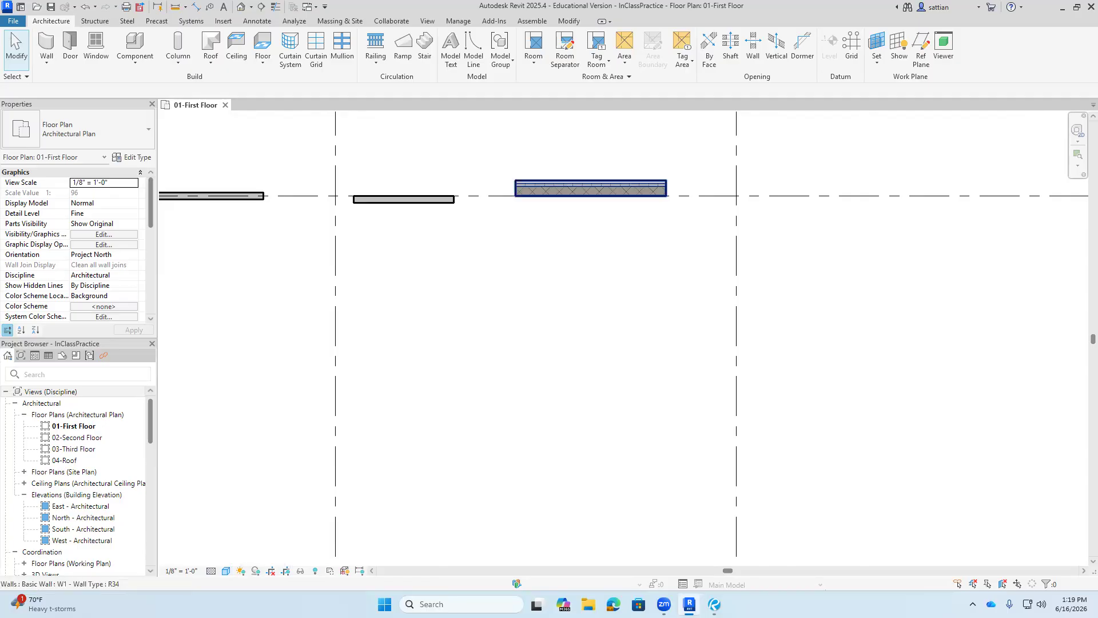
# - Keep the W1 wall's base constraint at 01-First Floor and set its base offset to -3'
pyautogui.click(663, 189)
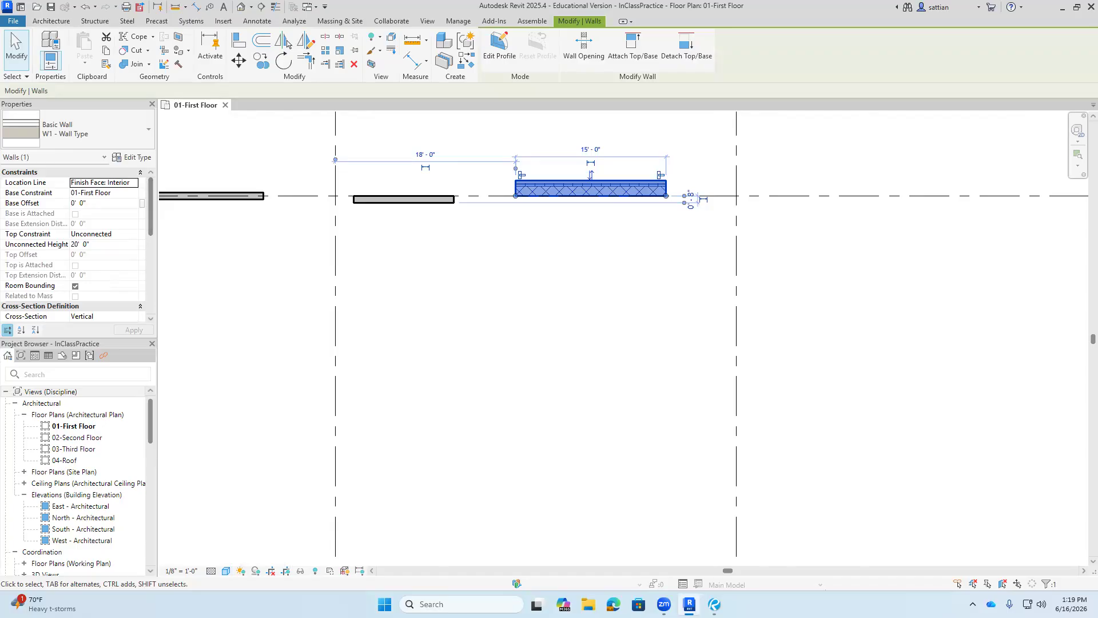
pyautogui.click(133, 192)
pyautogui.click(134, 192)
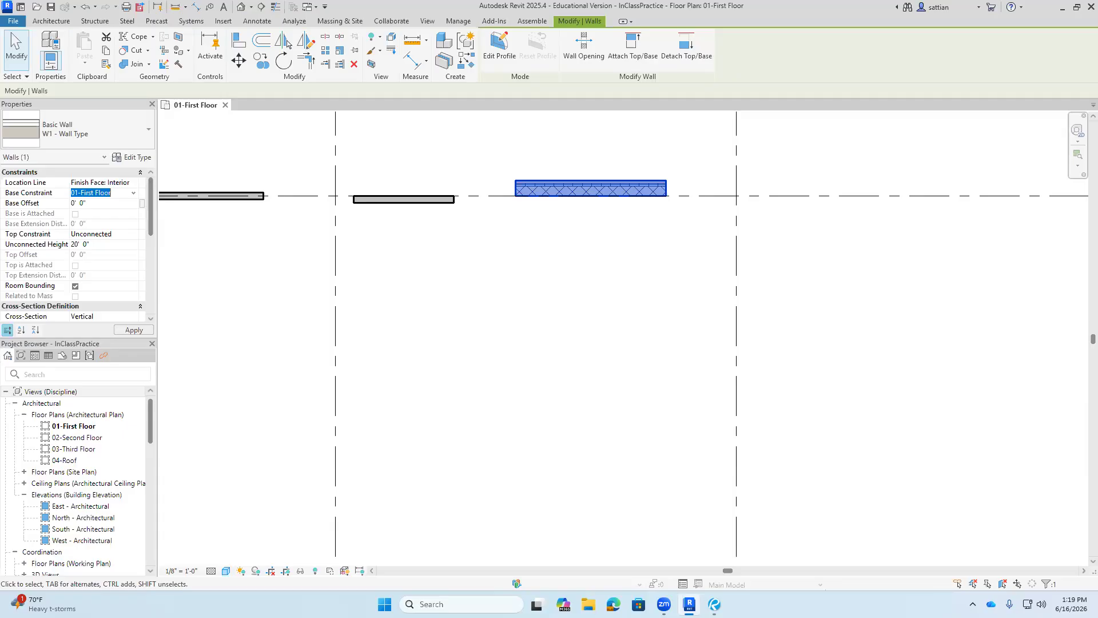
pyautogui.click(113, 201)
pyautogui.write('-3')
# - Constrain the top of the W1 wall up to level 04-Roof with a top offset of 2'
pyautogui.click(135, 236)
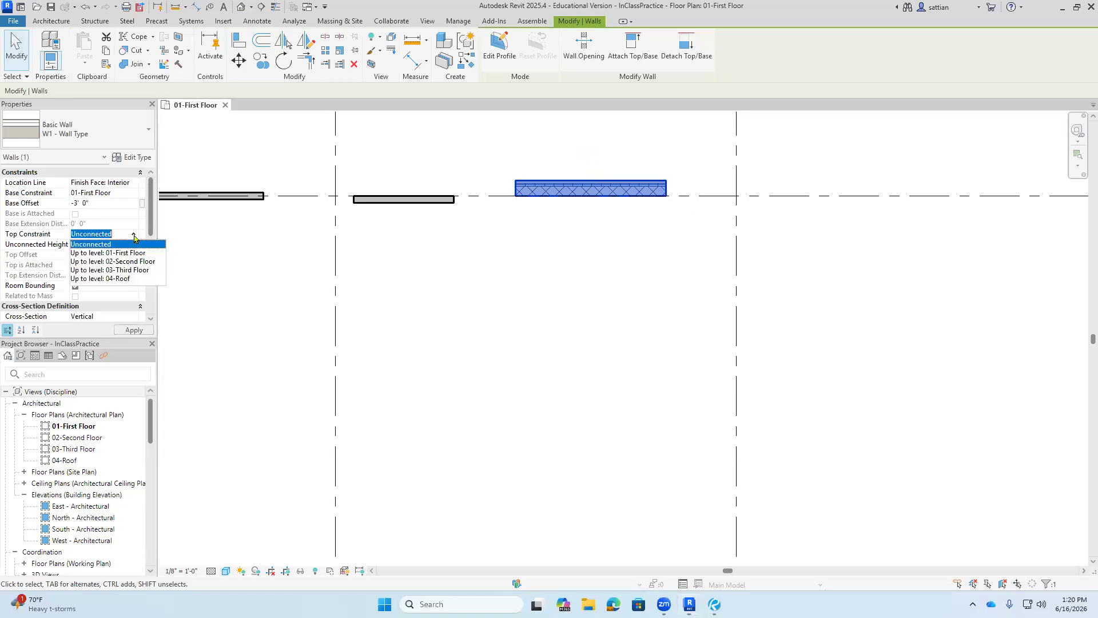
pyautogui.click(123, 279)
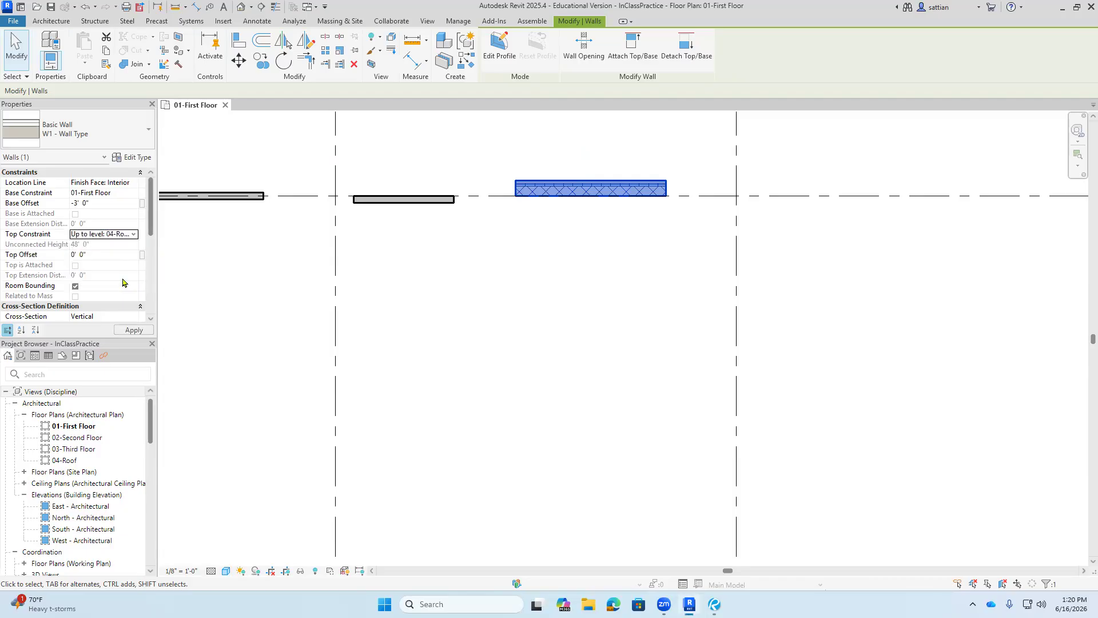
pyautogui.click(114, 256)
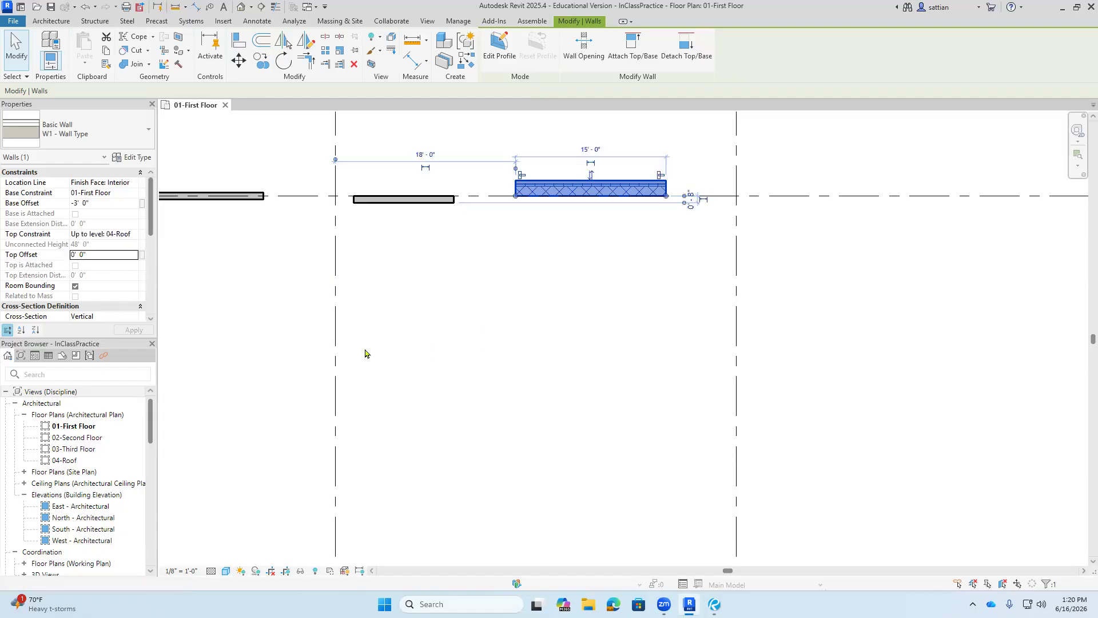
pyautogui.click(111, 254)
pyautogui.press('Tab')
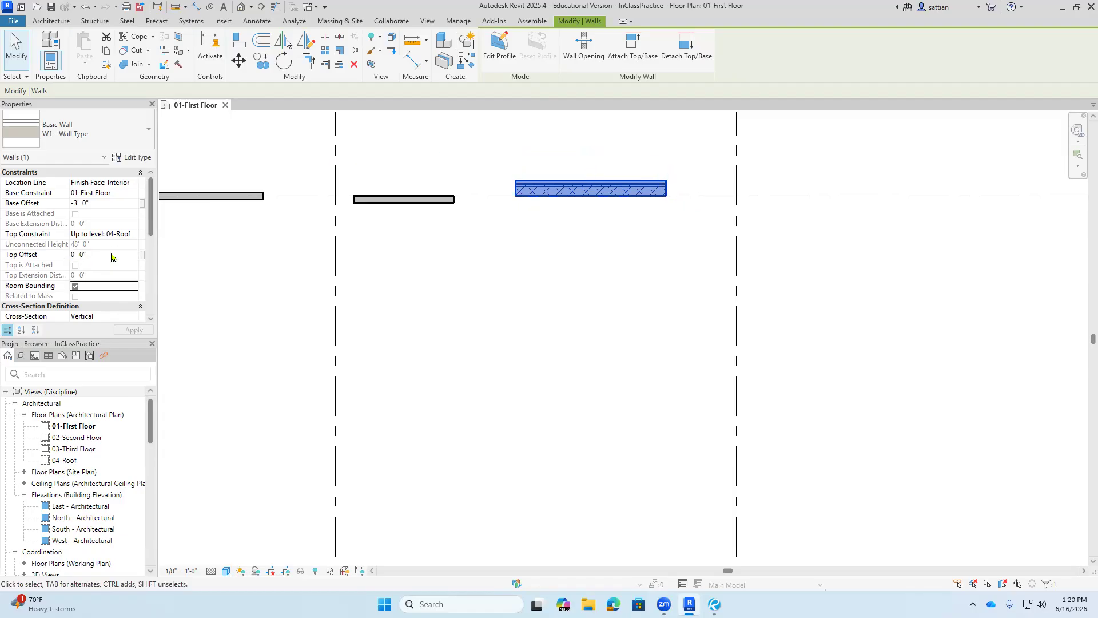
pyautogui.click(104, 252)
pyautogui.write('2')
pyautogui.click(128, 332)
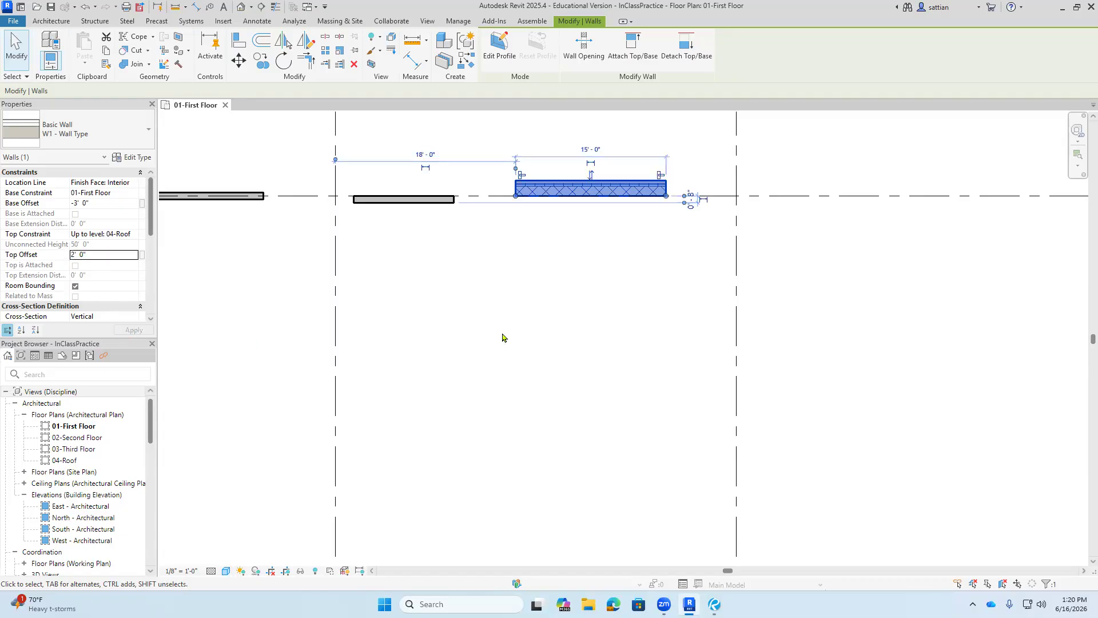
pyautogui.click(504, 336)
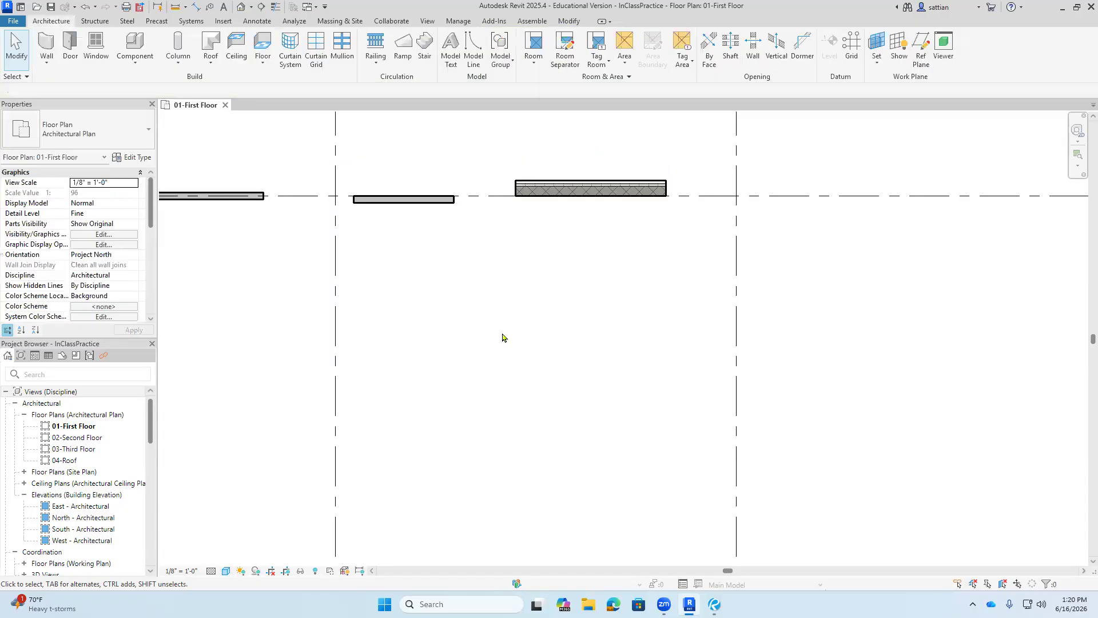
# - Open the default 3D view and inspect the W1 wall's height and base from the right and back sides
pyautogui.click(241, 9)
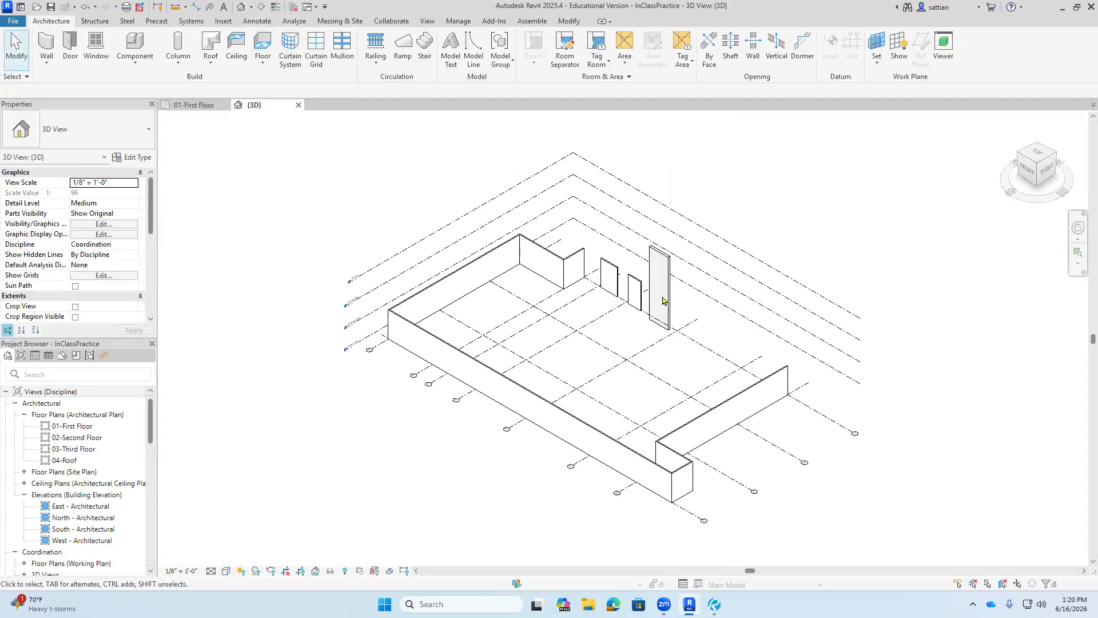
pyautogui.scroll(5, 668, 320)
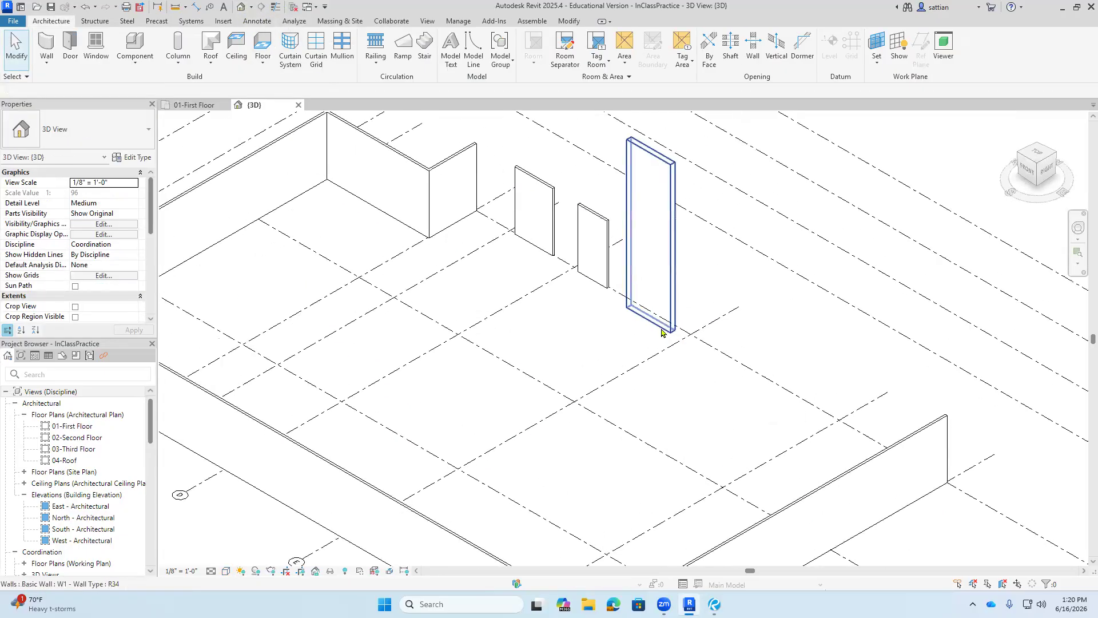
pyautogui.scroll(-6, 668, 332)
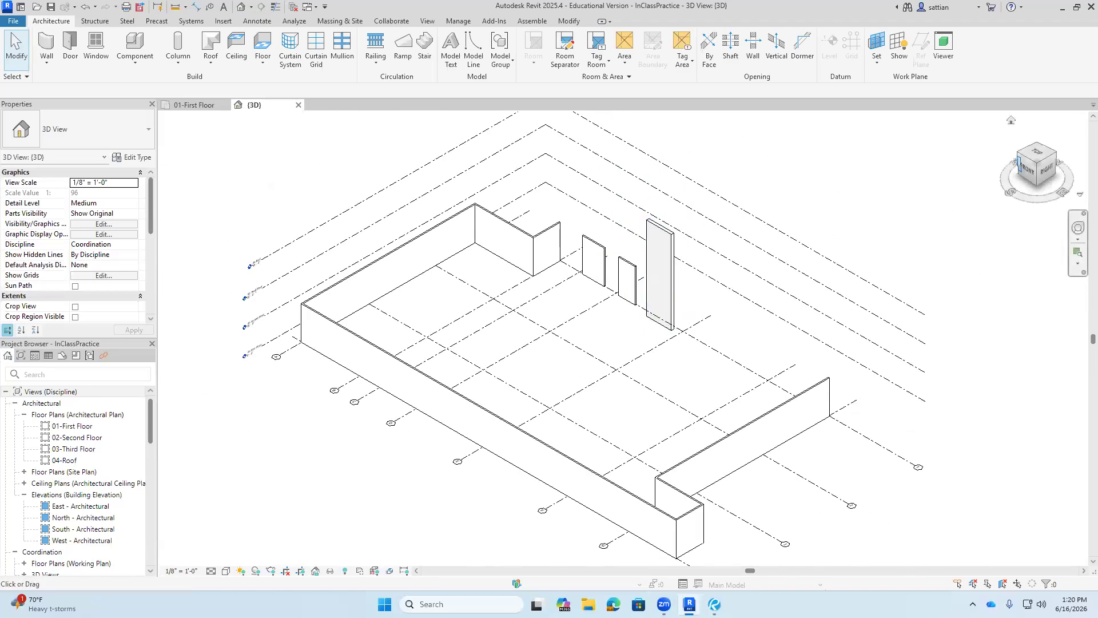
pyautogui.moveTo(1027, 170); pyautogui.dragTo(978, 175)
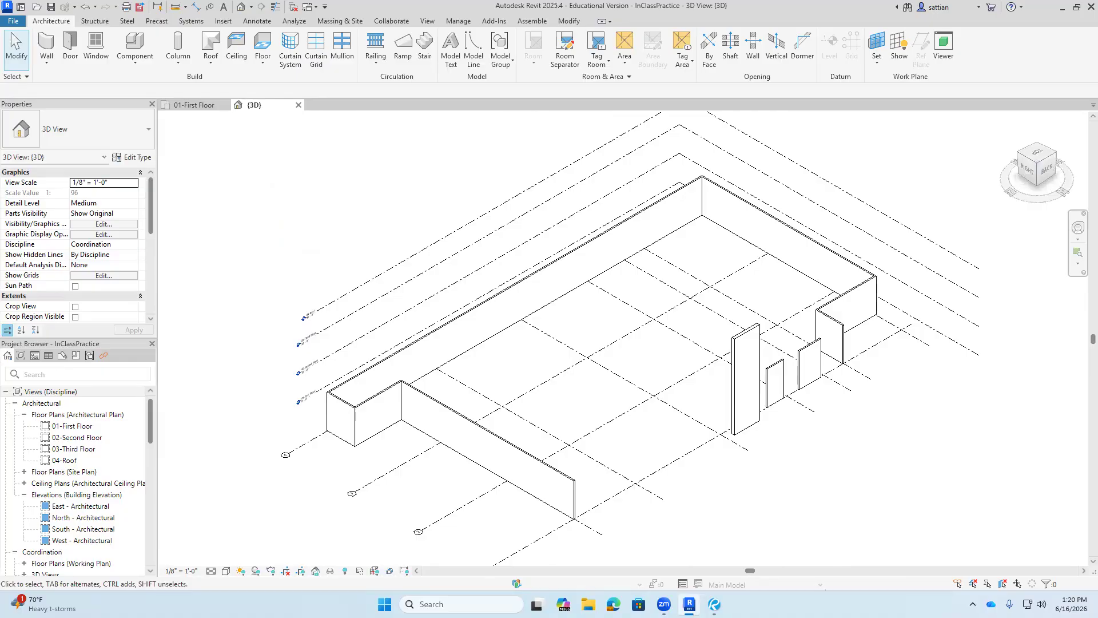
# - Set the 3D view's visual style to Consistent Colors and its detail level to Fine
pyautogui.click(226, 570)
pyautogui.click(251, 535)
pyautogui.click(211, 570)
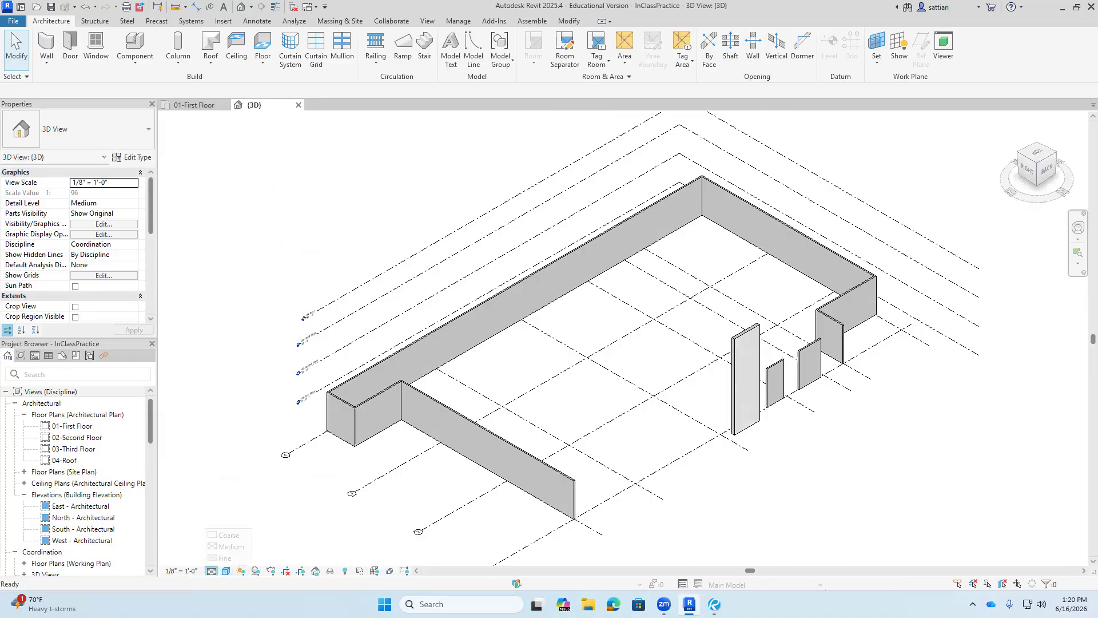
pyautogui.click(225, 557)
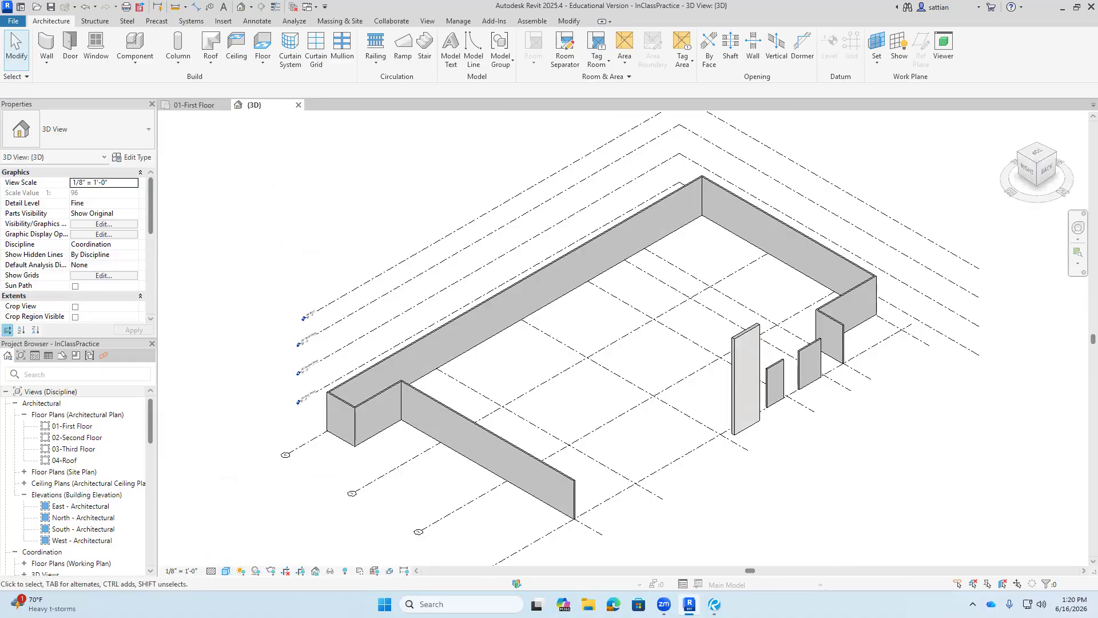
# - Select the W1 wall in the 3D view's right side and examine its base and top against the levels
pyautogui.scroll(5, 693, 419)
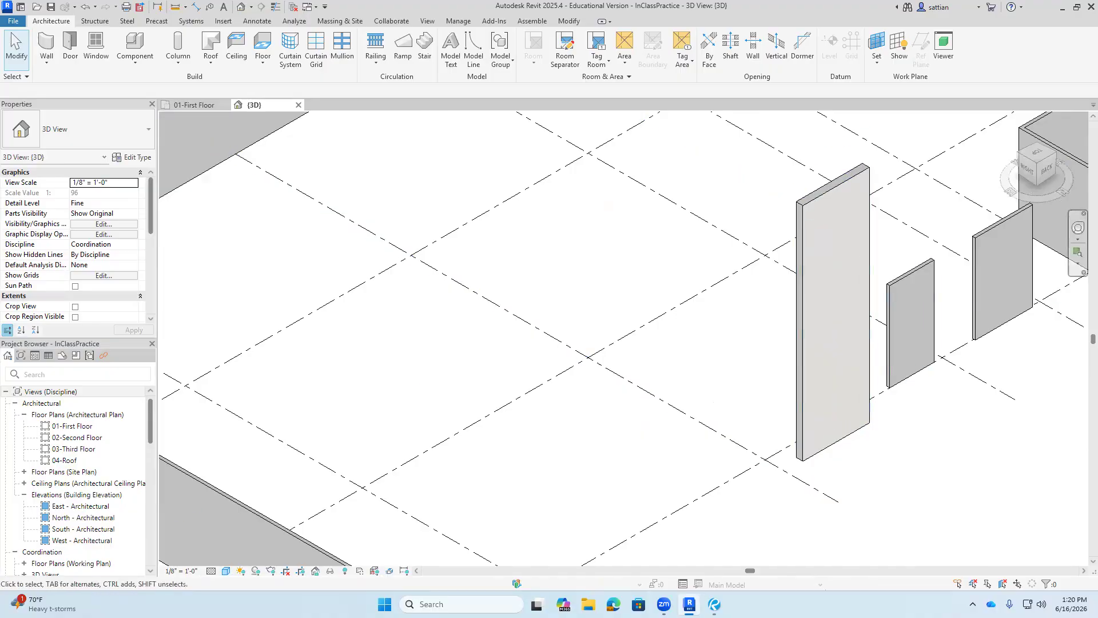
pyautogui.click(1027, 169)
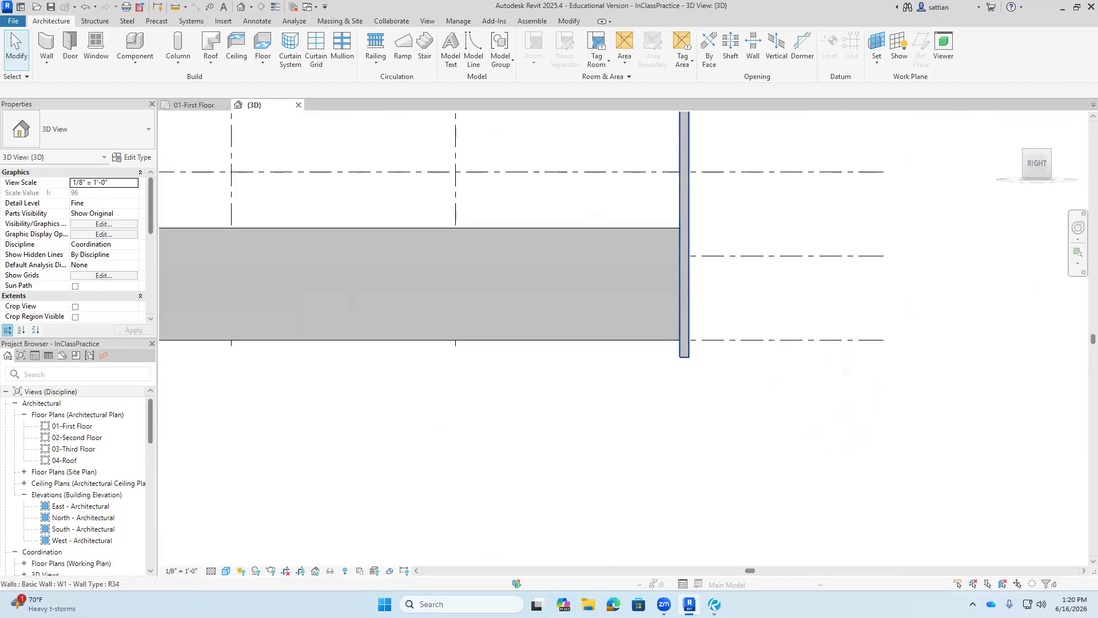
pyautogui.click(690, 339)
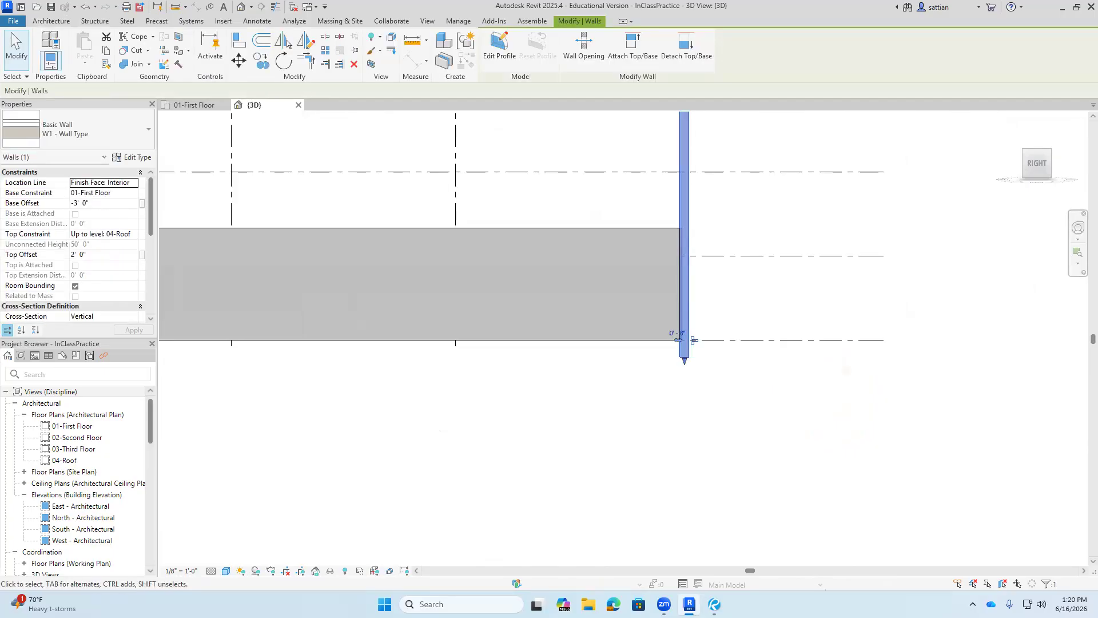
pyautogui.scroll(-4, 693, 340)
pyautogui.scroll(5, 709, 380)
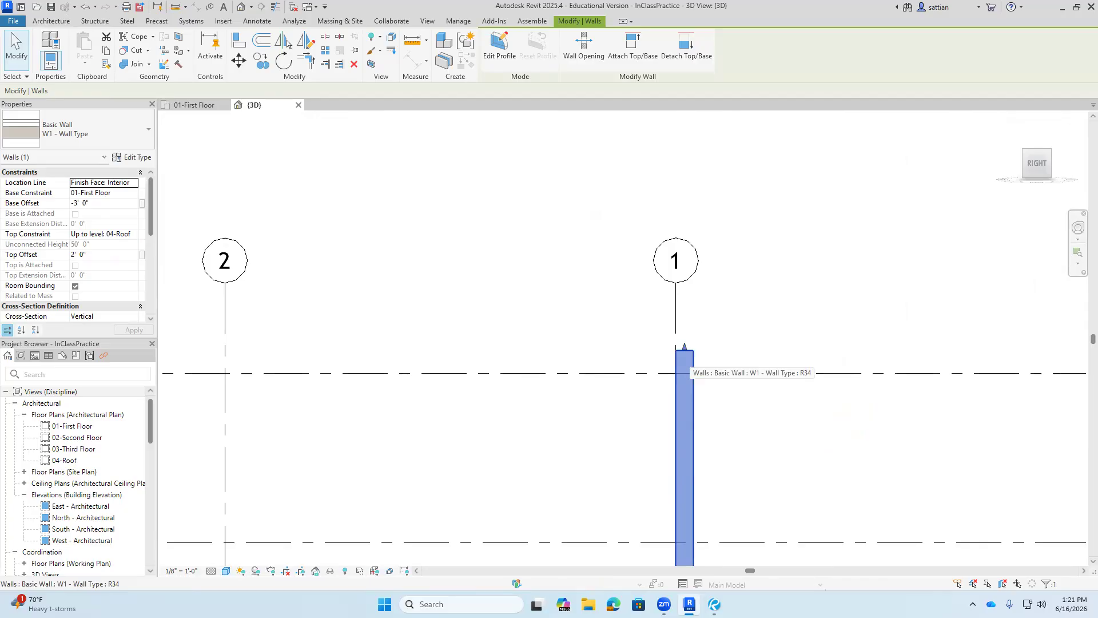
# - Switch to Bluebeam Revu and examine where the CMU wall meets the footing in the wall section on sheet A5.11
pyautogui.click(714, 604)
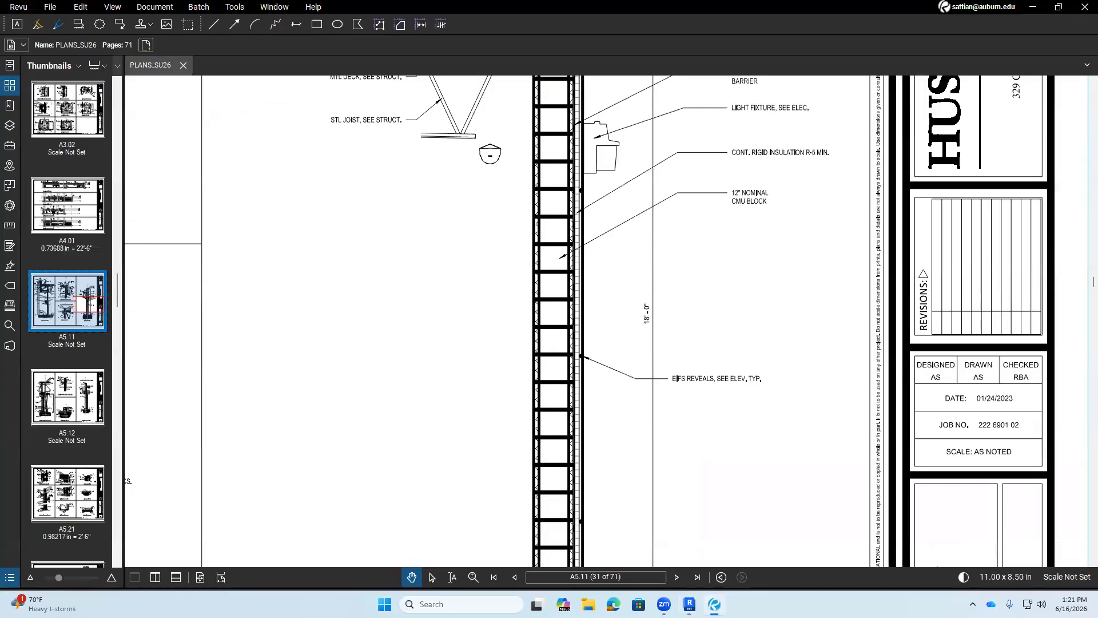
pyautogui.scroll(-5, 655, 404)
pyautogui.moveTo(651, 492); pyautogui.dragTo(636, 390)
pyautogui.scroll(10, 634, 391)
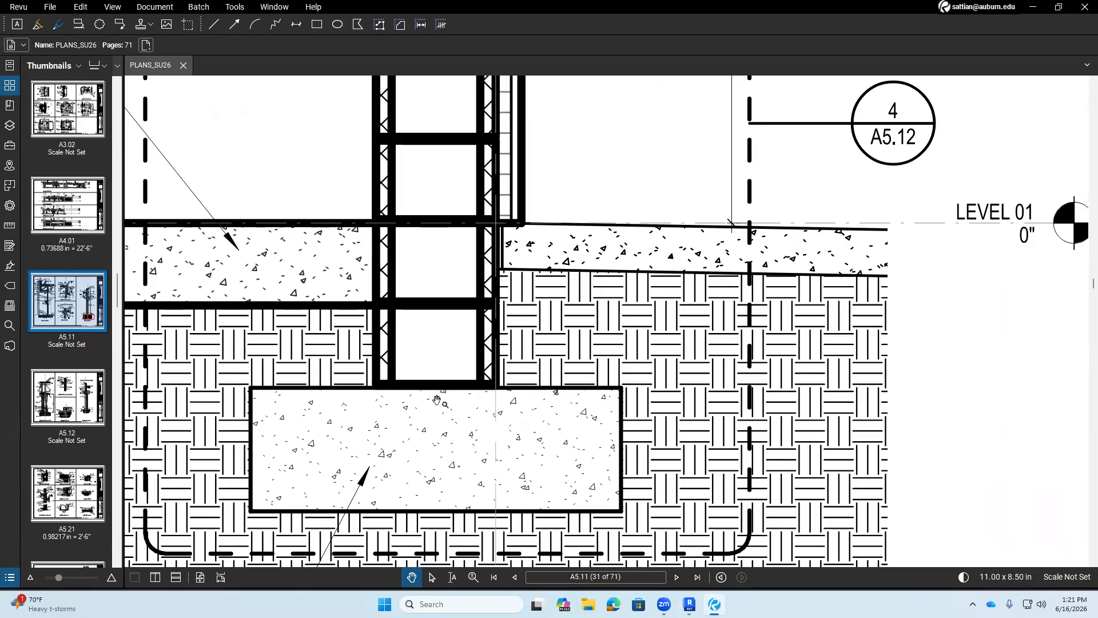
pyautogui.scroll(-1, 439, 398)
pyautogui.scroll(-2, 439, 397)
pyautogui.scroll(3, 439, 397)
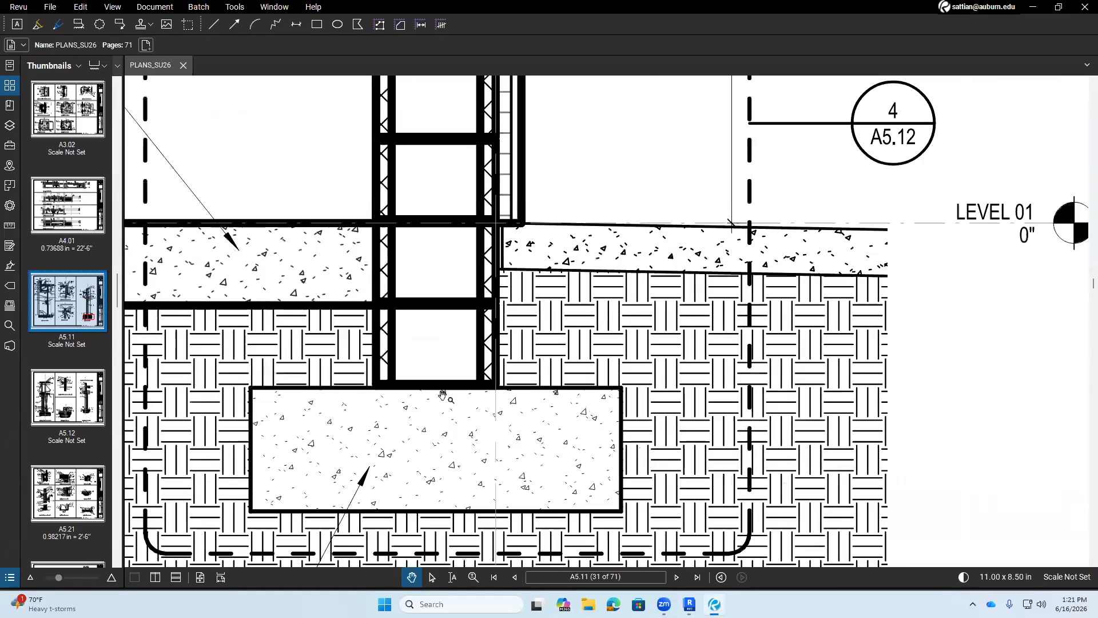
# - Switch back to Revit and set the W1 wall's base offset to 0
pyautogui.click(689, 604)
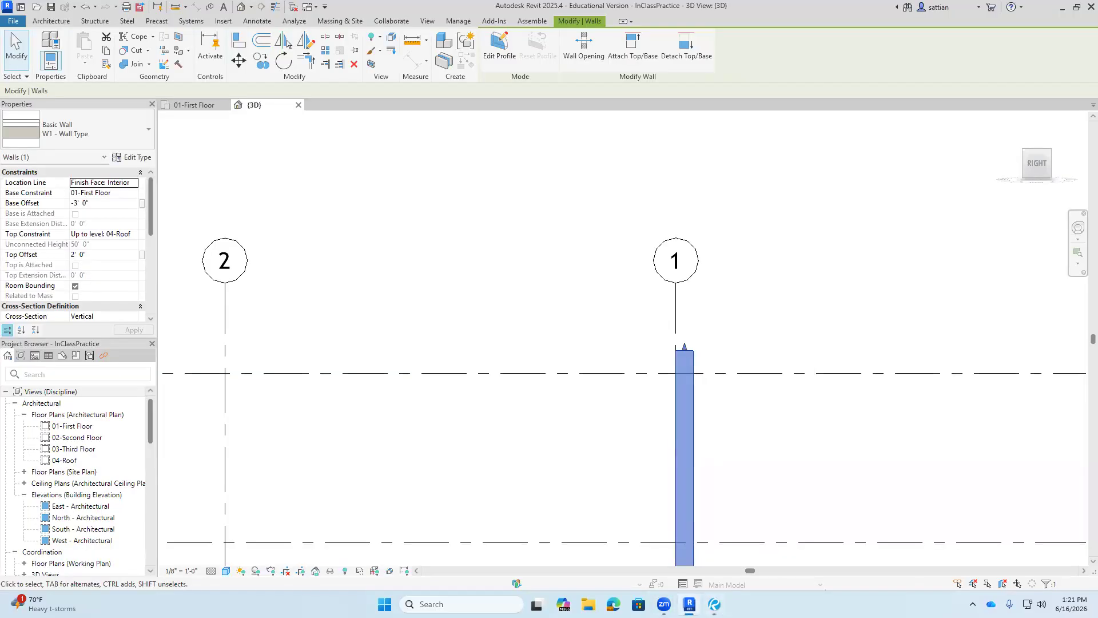
pyautogui.scroll(-5, 824, 275)
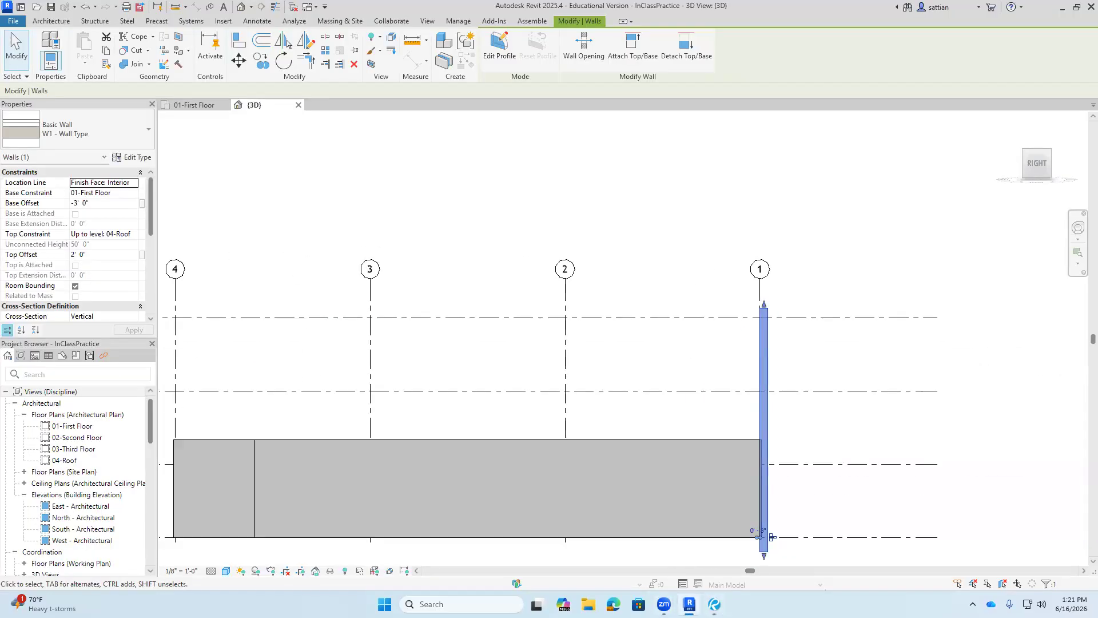
pyautogui.click(115, 206)
pyautogui.write('0')
pyautogui.click(800, 518)
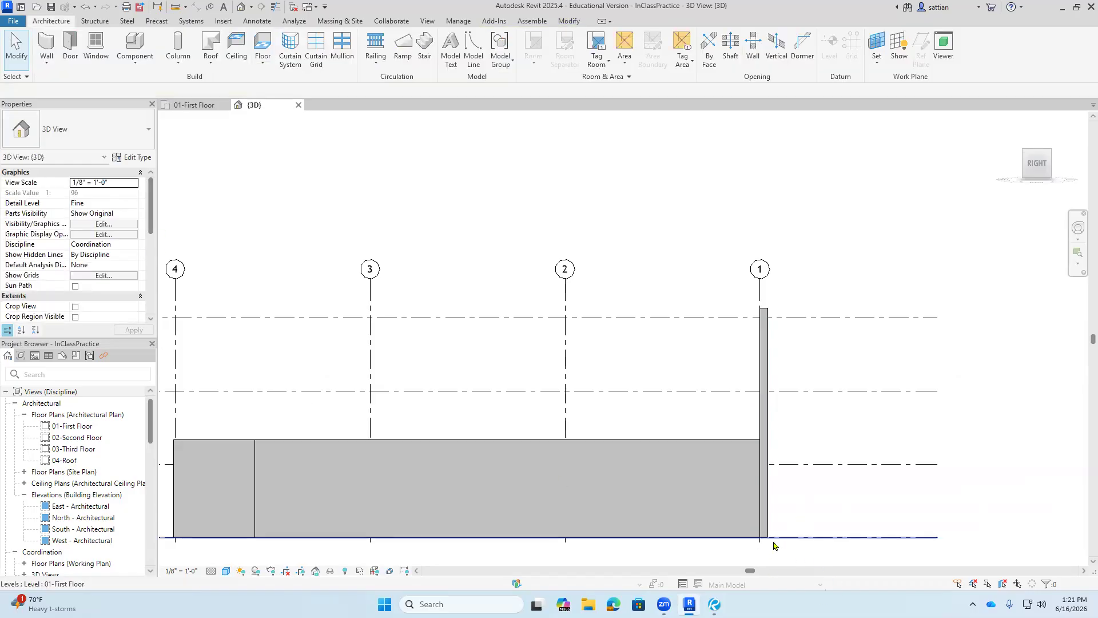
pyautogui.scroll(4, 774, 543)
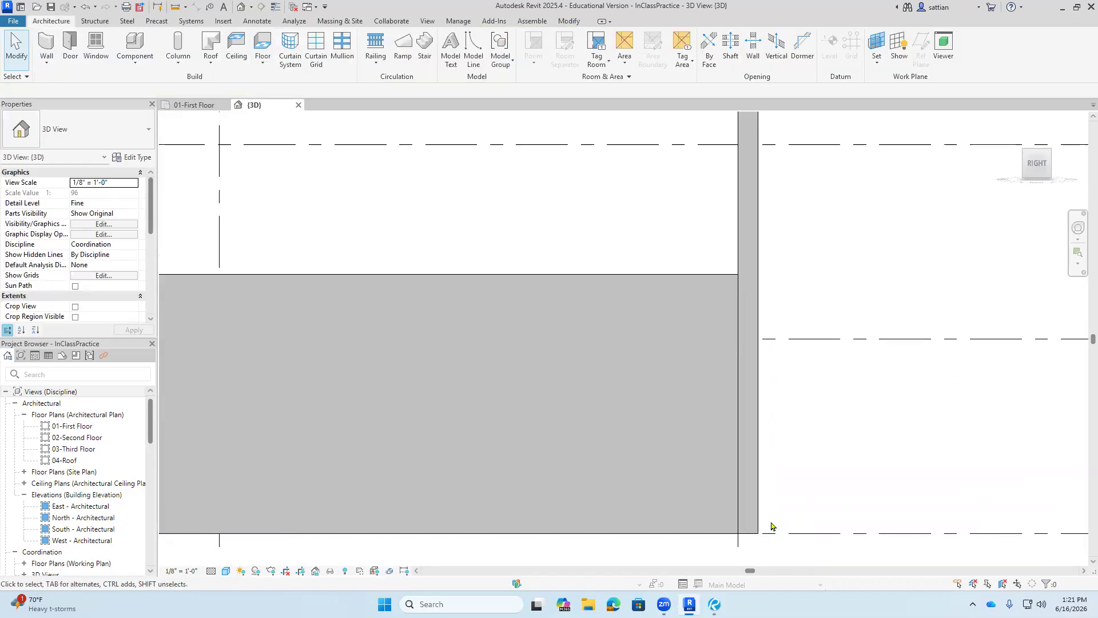
# - Open the W1 wall's type properties and set the preview to the section view
pyautogui.click(754, 258)
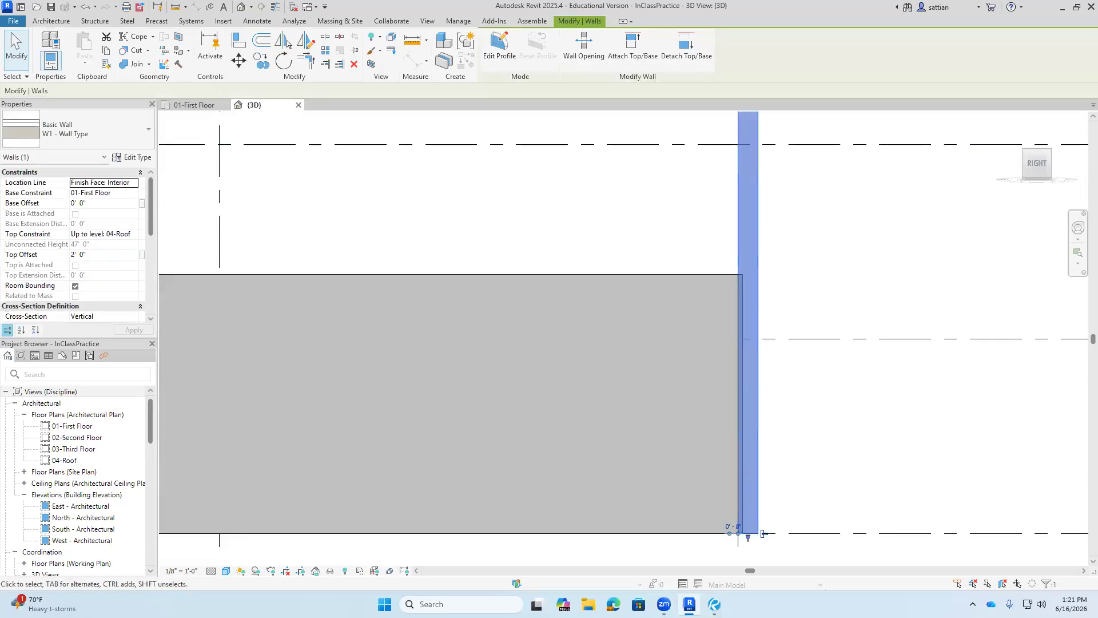
pyautogui.click(132, 158)
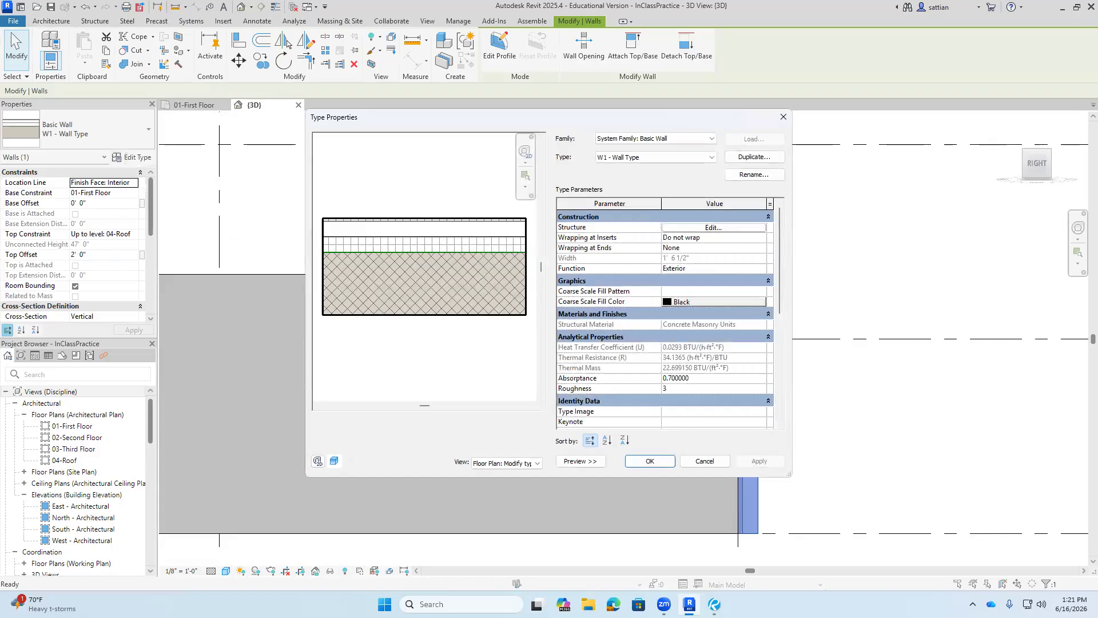
pyautogui.click(581, 460)
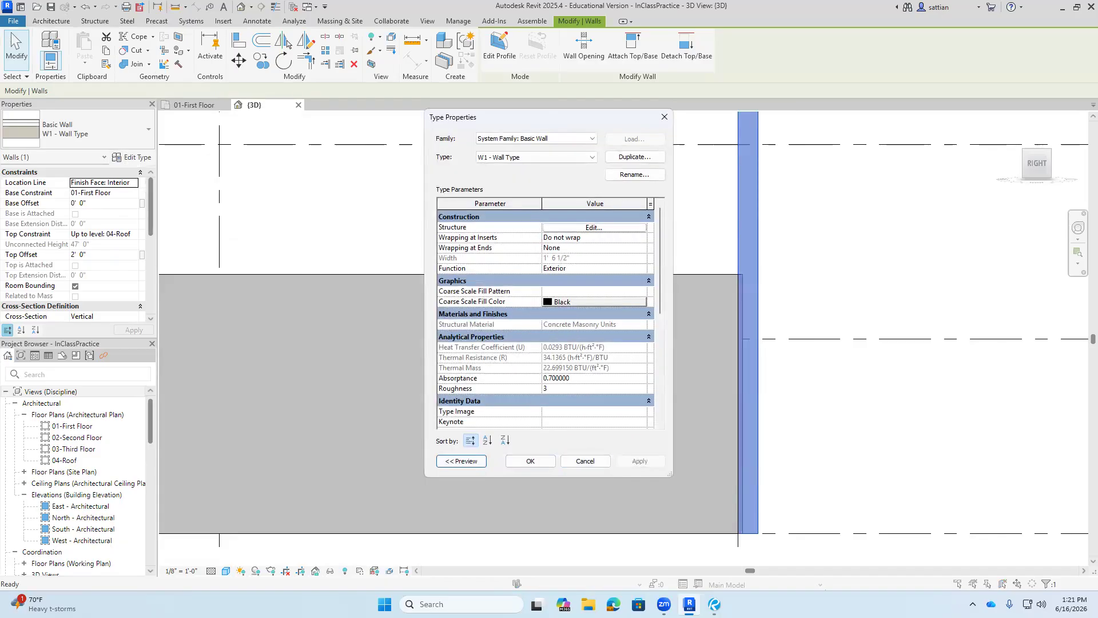
pyautogui.click(462, 461)
pyautogui.click(506, 462)
pyautogui.click(497, 480)
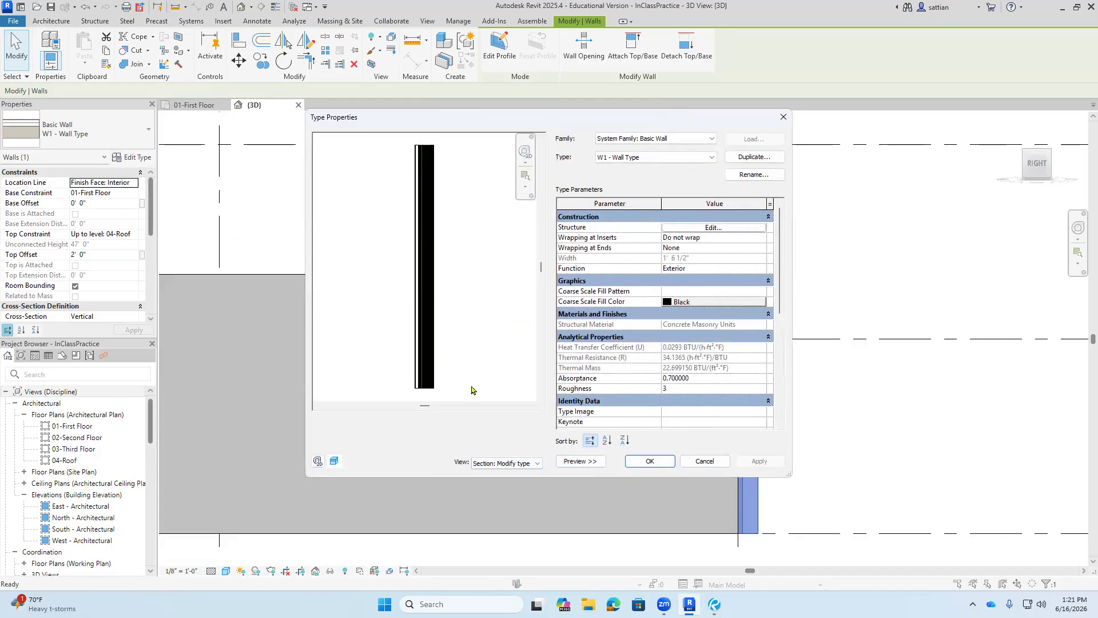
pyautogui.click(713, 228)
pyautogui.scroll(5, 395, 400)
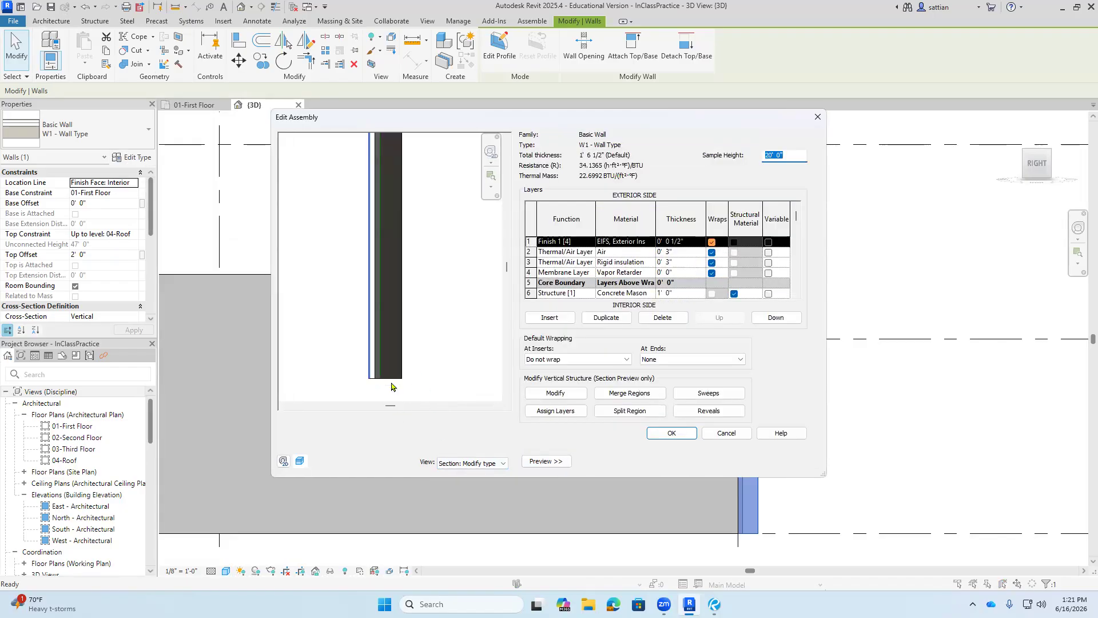
pyautogui.scroll(-2, 388, 375)
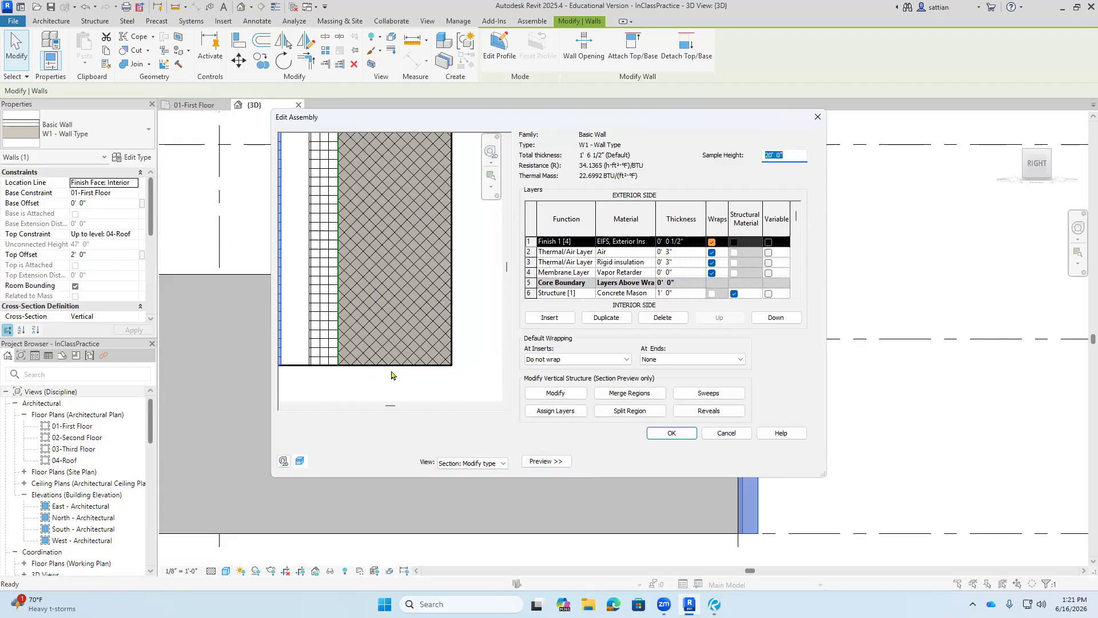
pyautogui.click(472, 338)
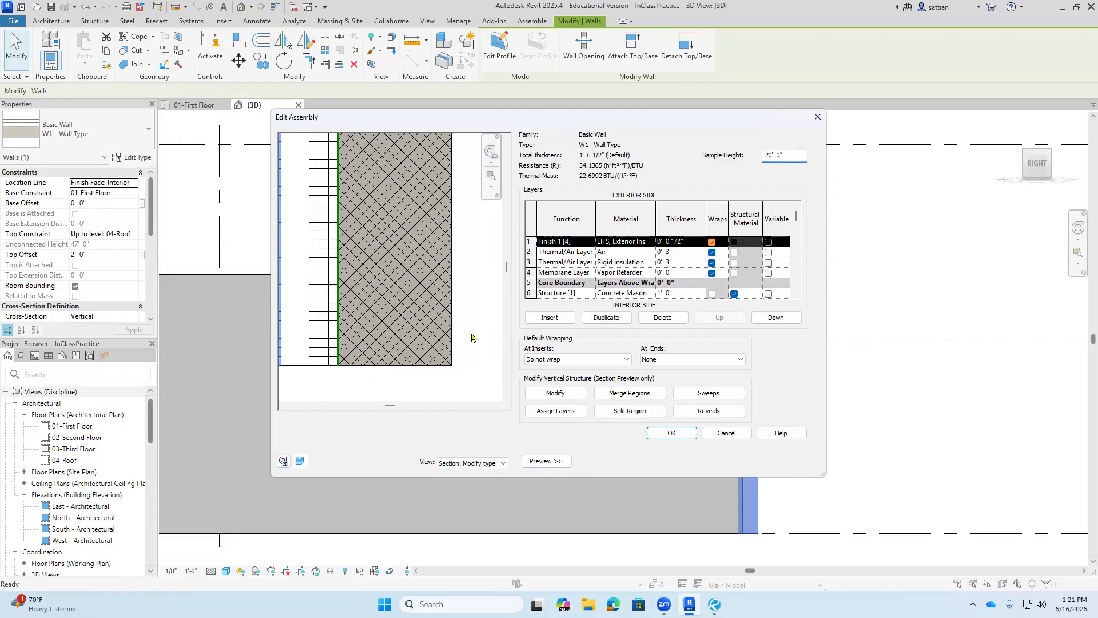
pyautogui.click(567, 399)
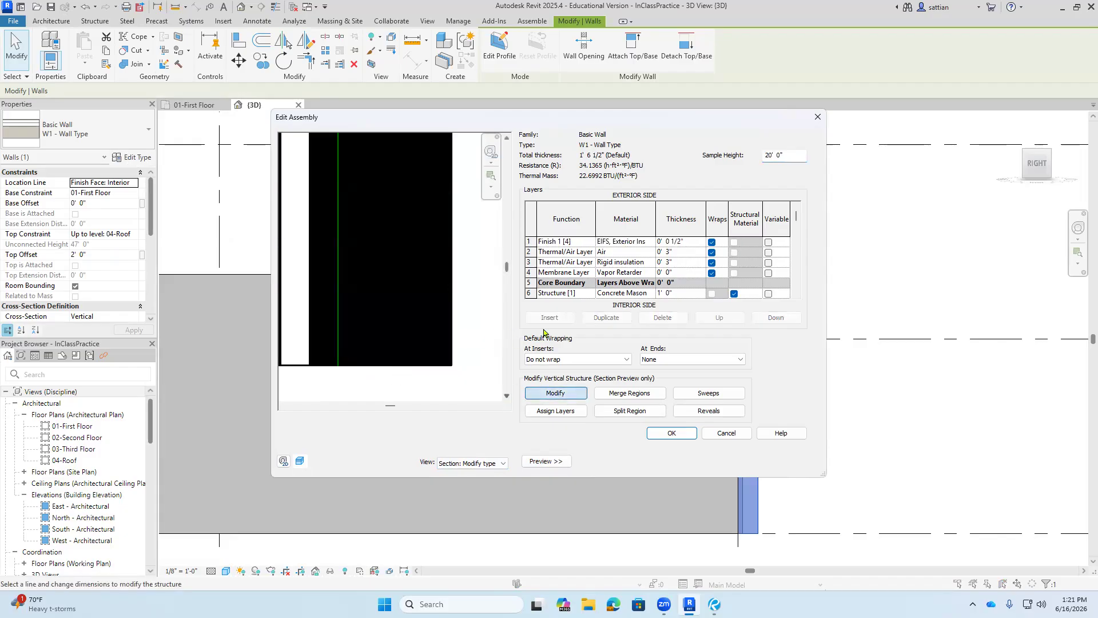
pyautogui.click(541, 293)
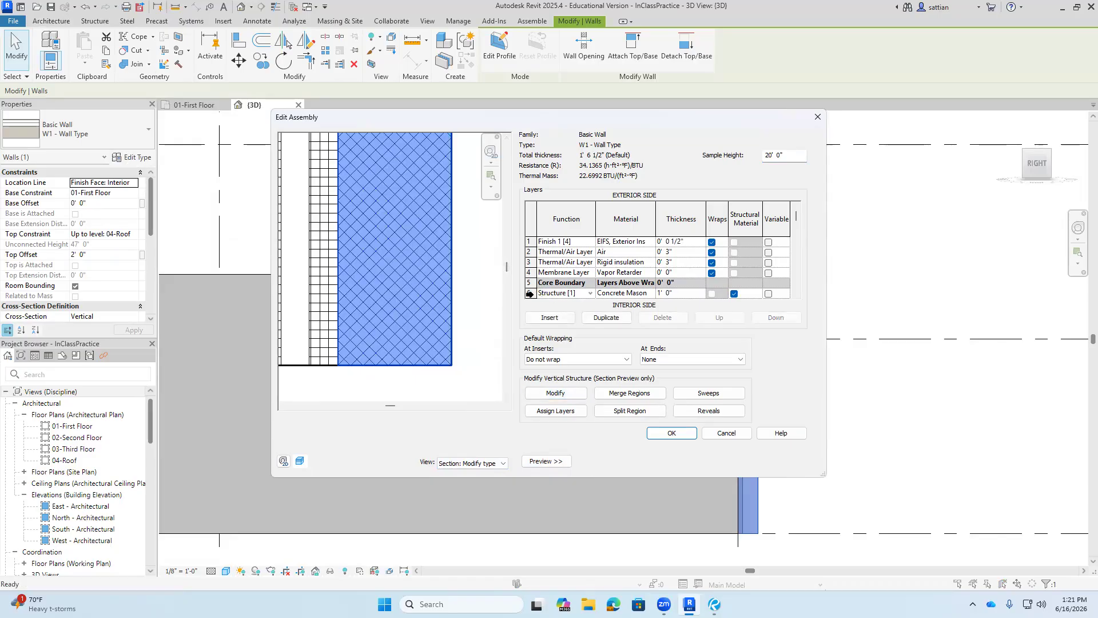
pyautogui.click(529, 293)
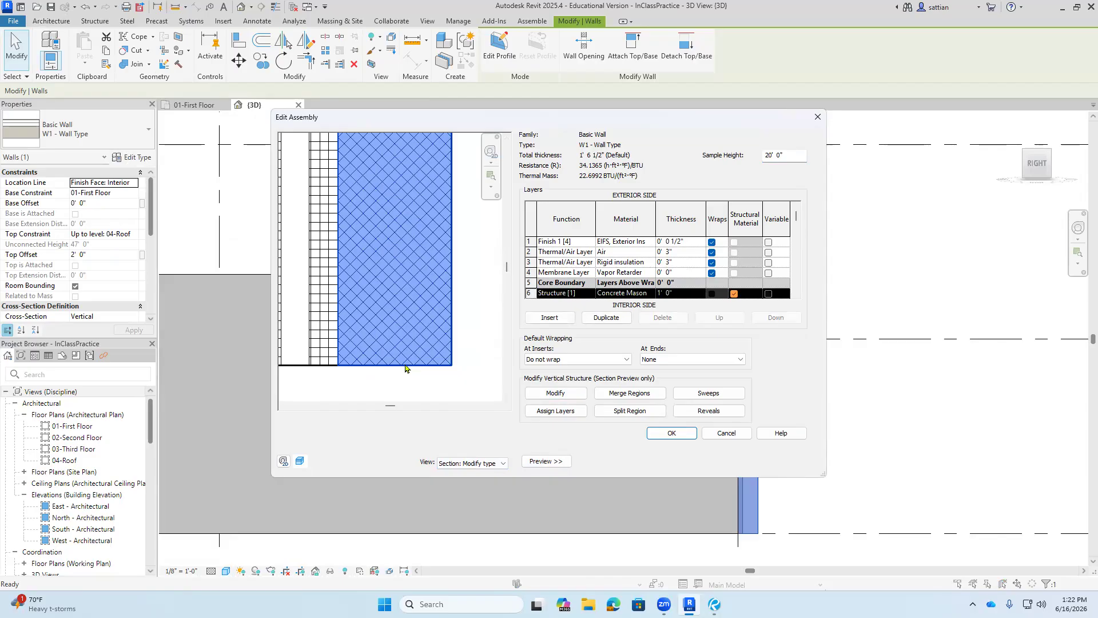
pyautogui.click(672, 433)
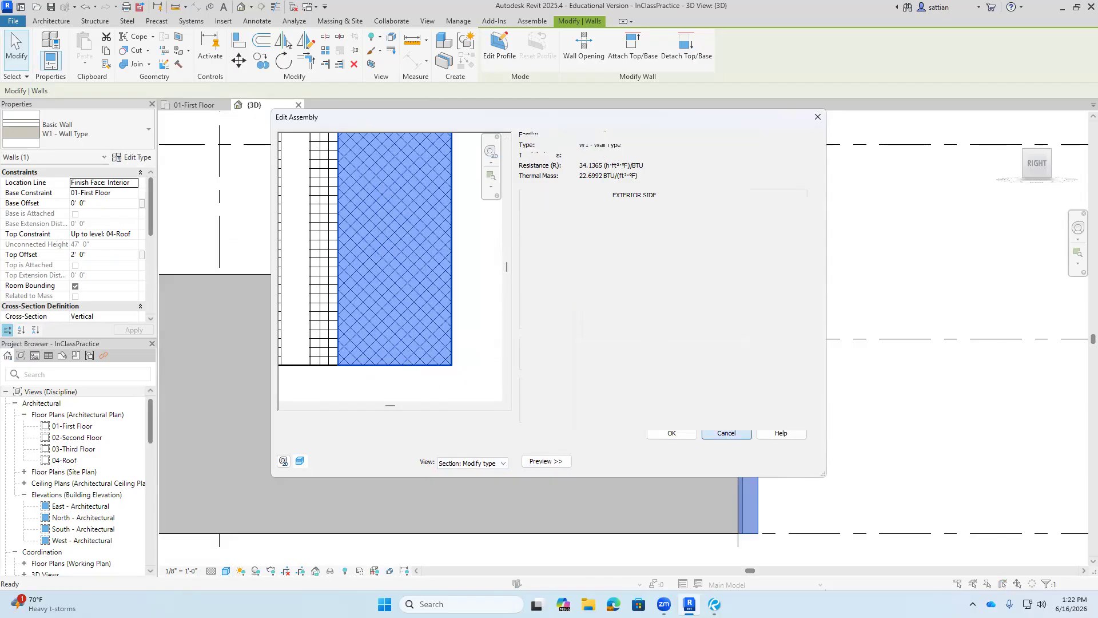
pyautogui.click(704, 461)
pyautogui.click(844, 403)
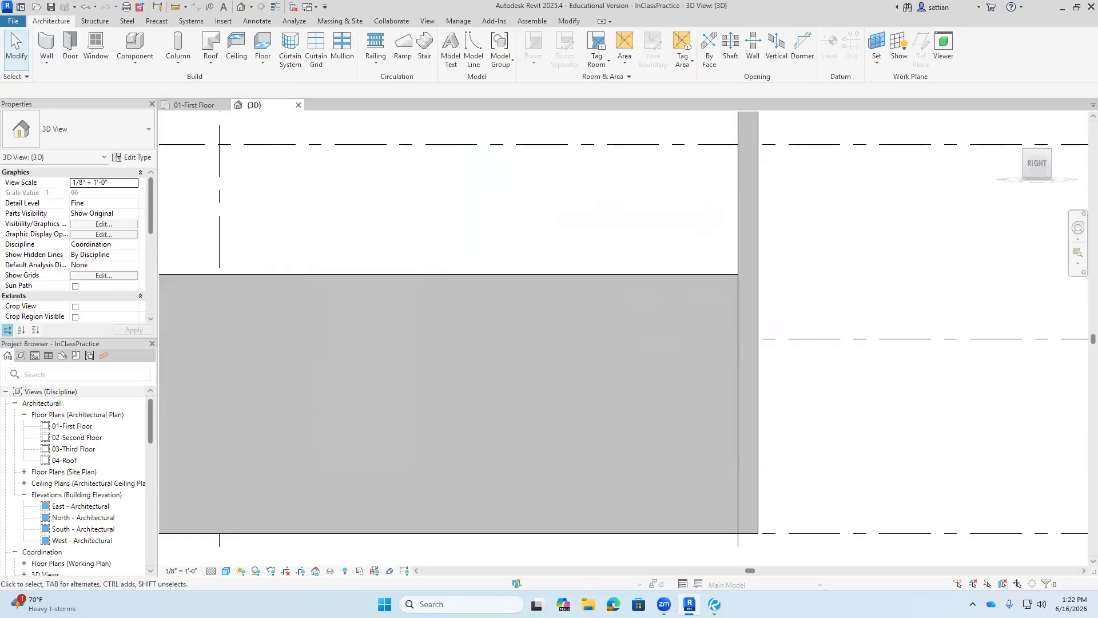
# - Reopen the W1 wall's type properties with the section preview shown and open its layer structure for editing
pyautogui.scroll(-2, 844, 404)
pyautogui.click(789, 343)
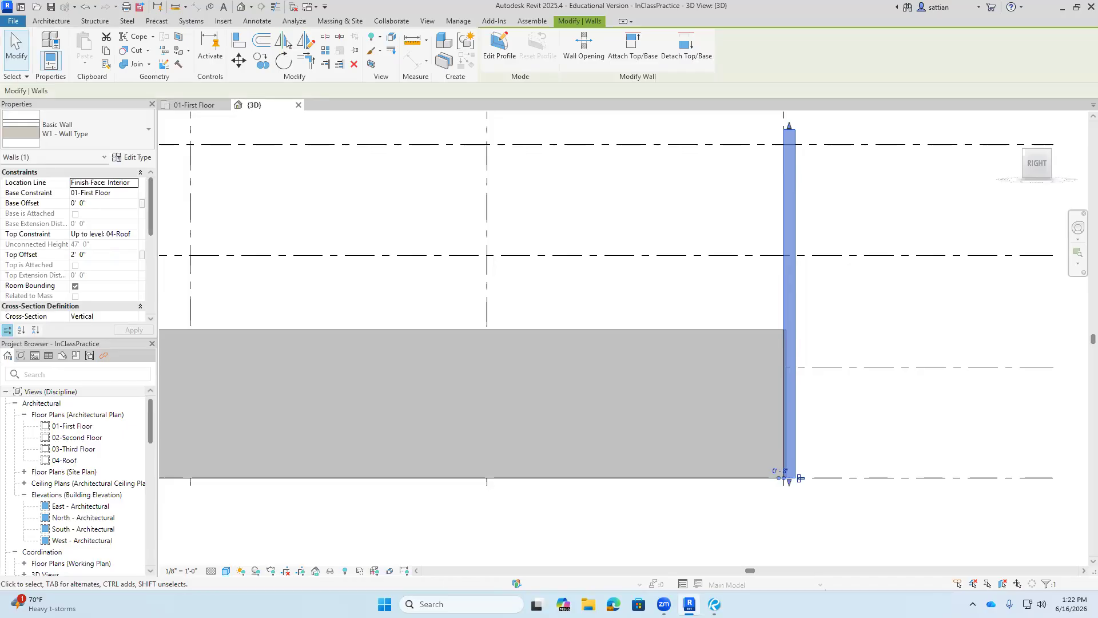
pyautogui.click(136, 158)
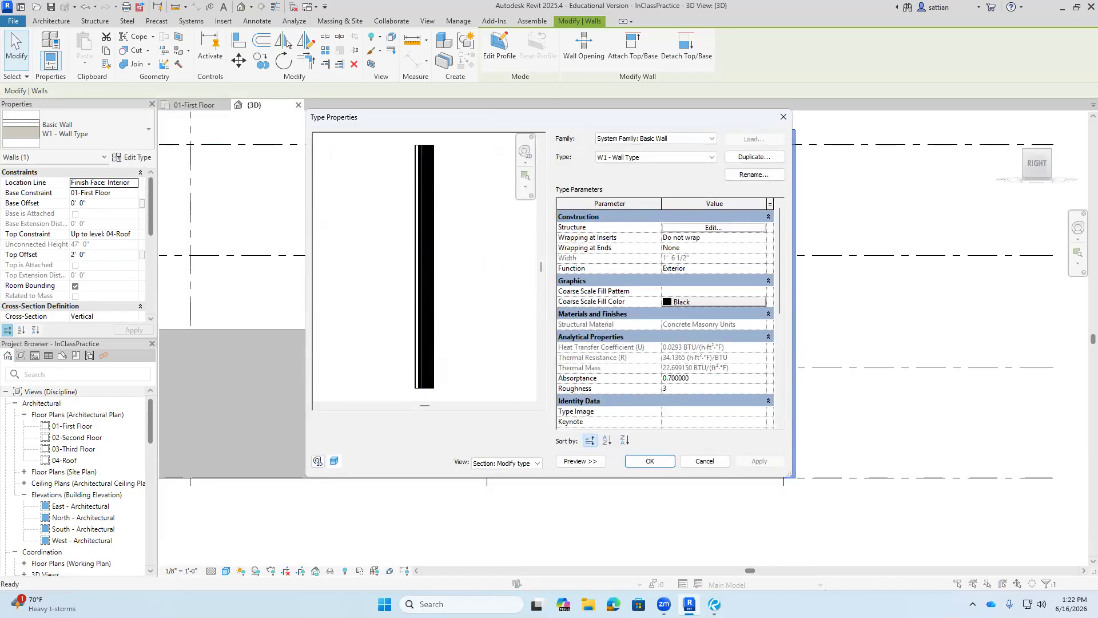
pyautogui.click(581, 461)
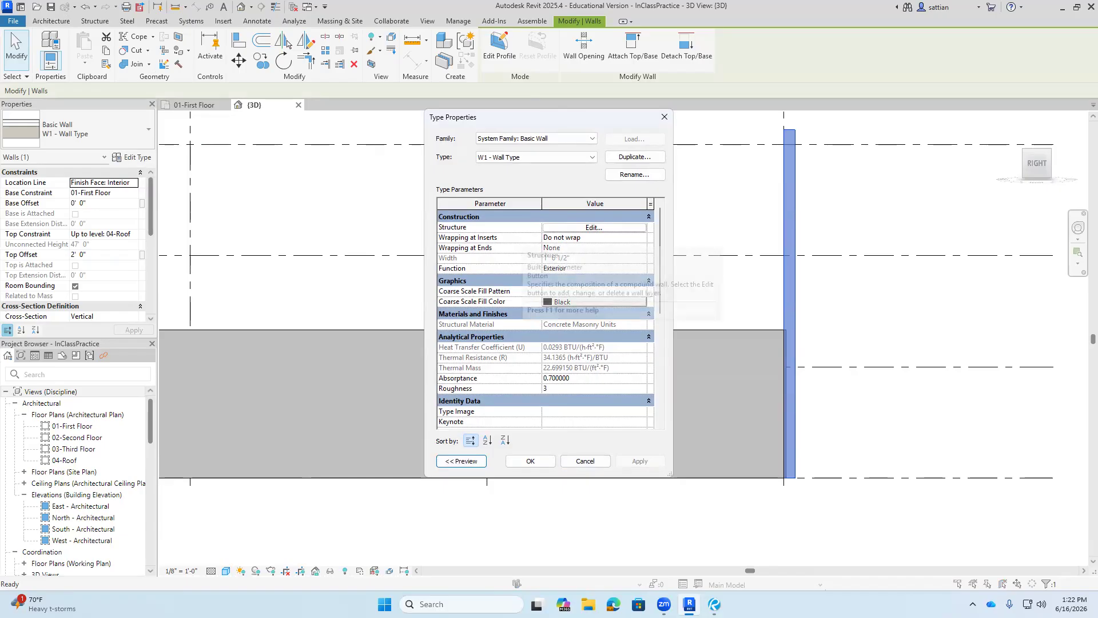
pyautogui.click(460, 461)
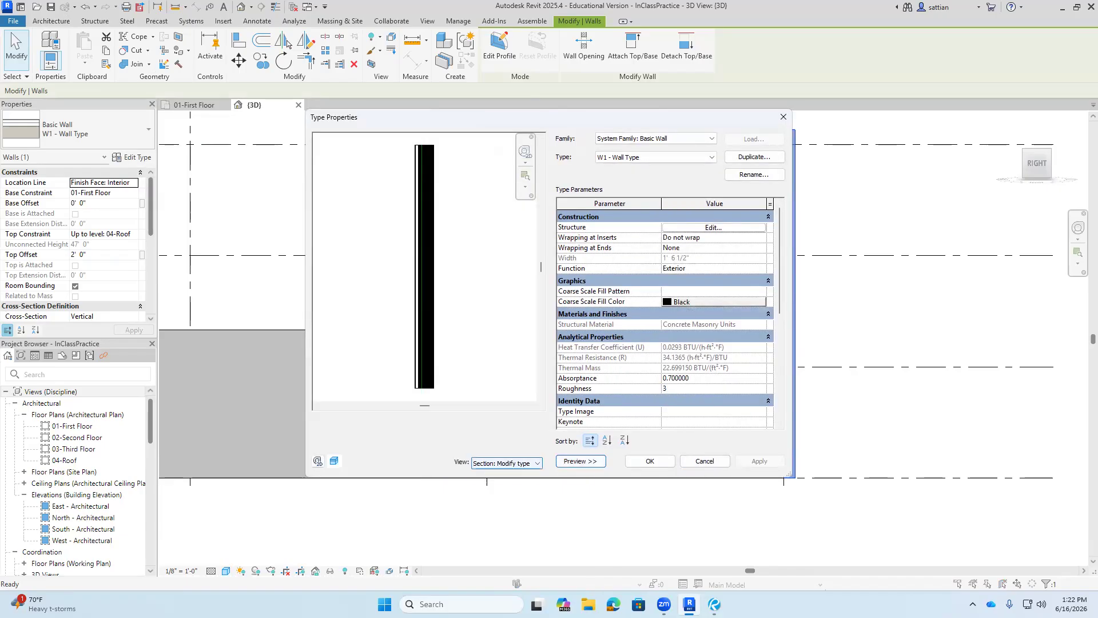
pyautogui.click(506, 462)
pyautogui.click(514, 481)
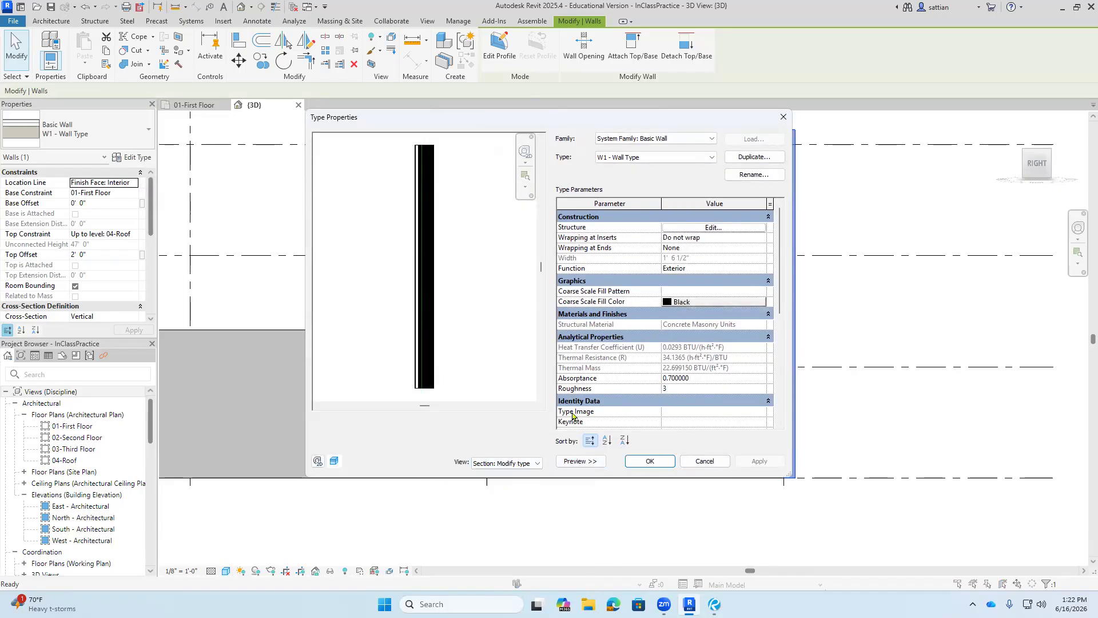
pyautogui.click(725, 230)
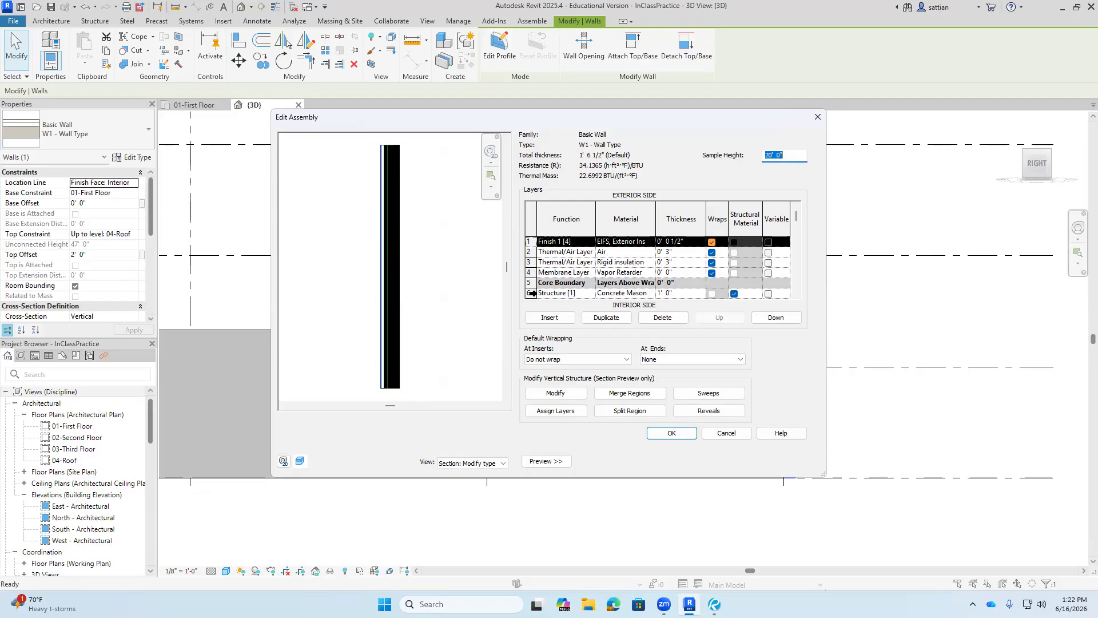
# - Activate Modify for the vertical structure and show the base of the concrete masonry layer in the section preview
pyautogui.click(532, 293)
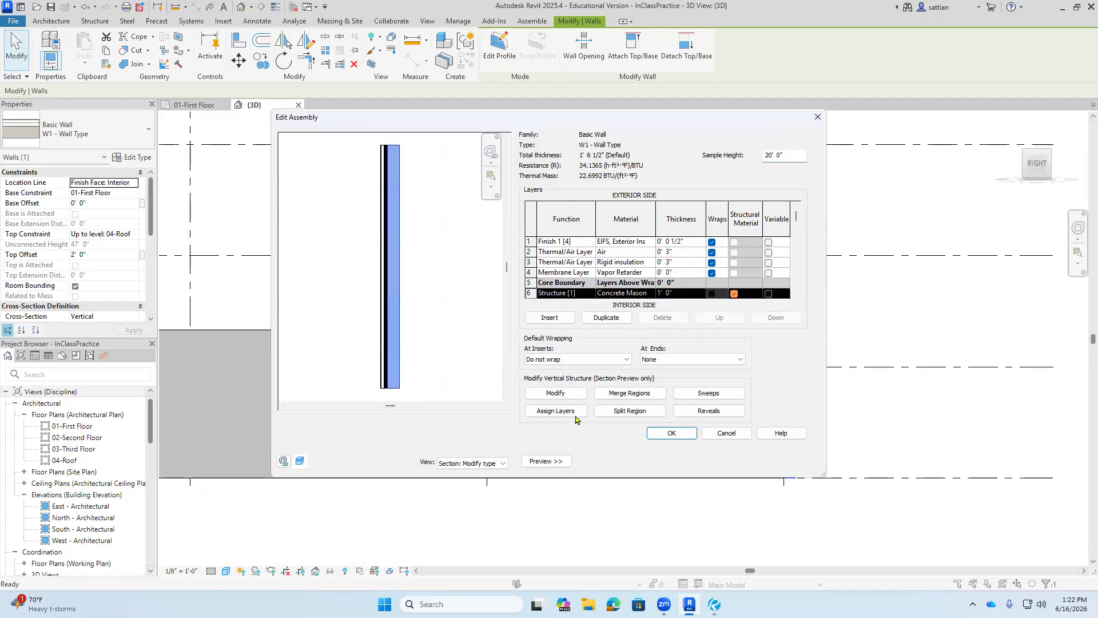
pyautogui.click(538, 394)
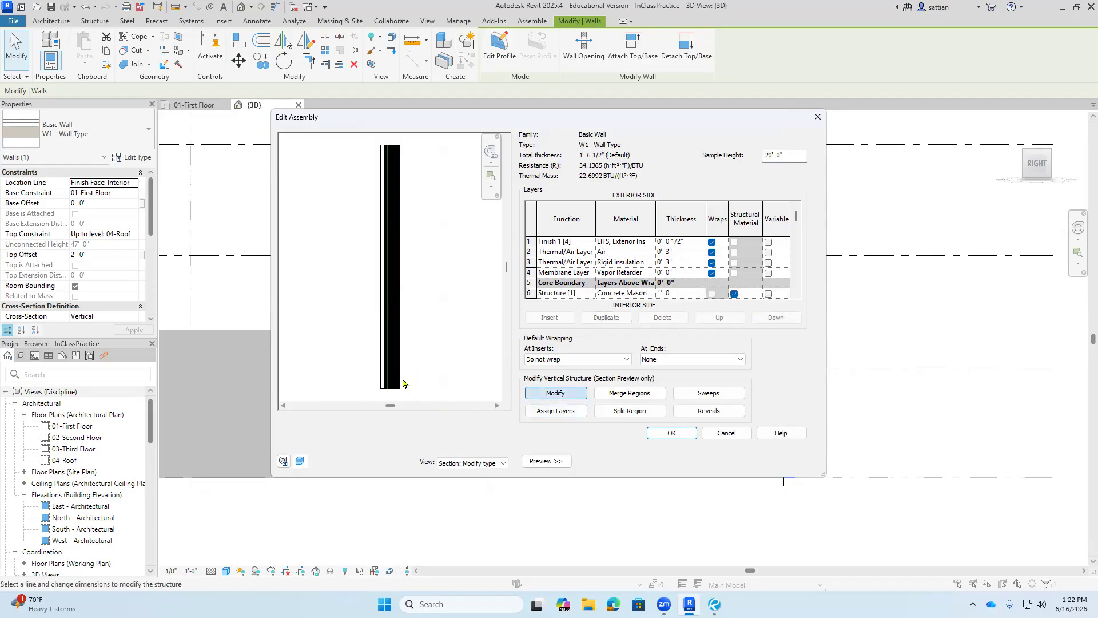
pyautogui.scroll(3, 406, 383)
pyautogui.click(506, 395)
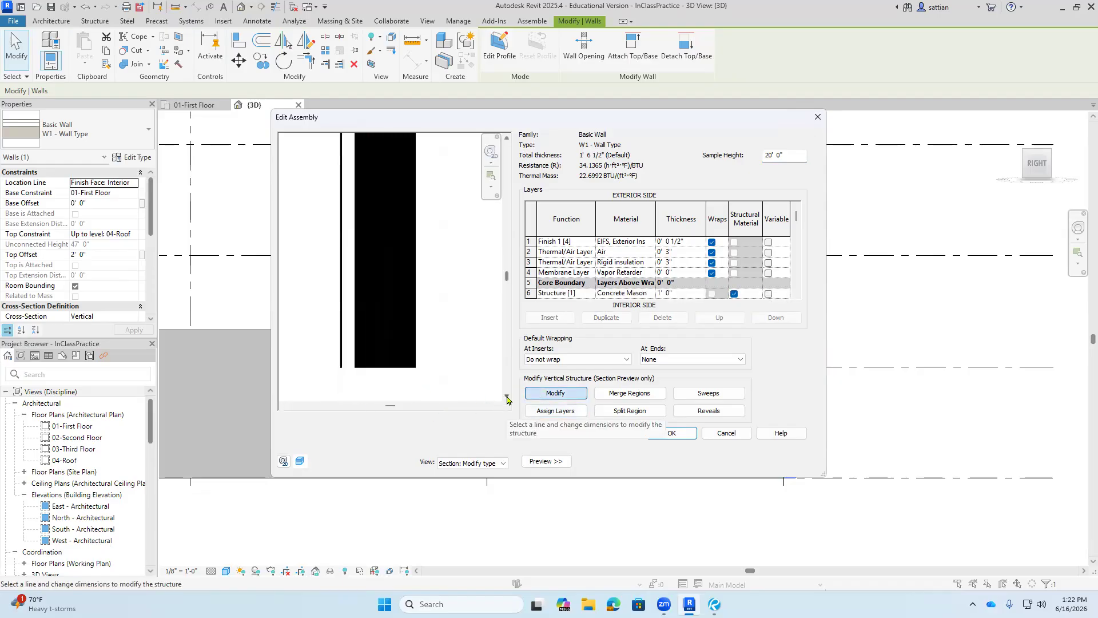
pyautogui.click(507, 396)
pyautogui.click(507, 395)
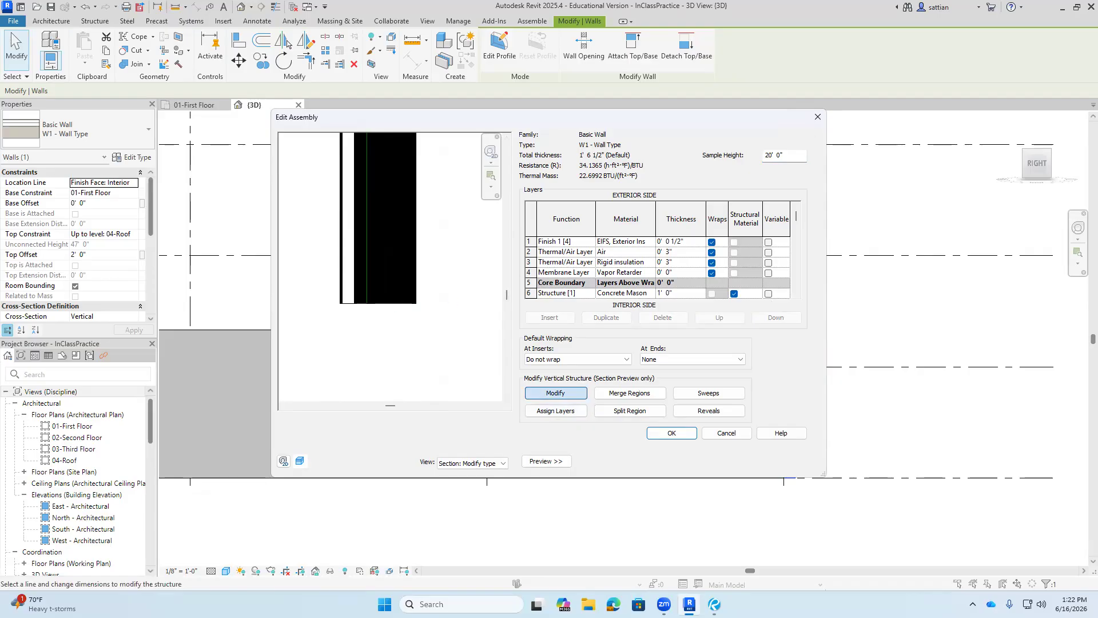
# - Try to pick the bottom edge of the concrete masonry layer in the section preview with Modify active
pyautogui.click(550, 292)
pyautogui.click(545, 393)
pyautogui.click(544, 393)
pyautogui.scroll(3, 395, 304)
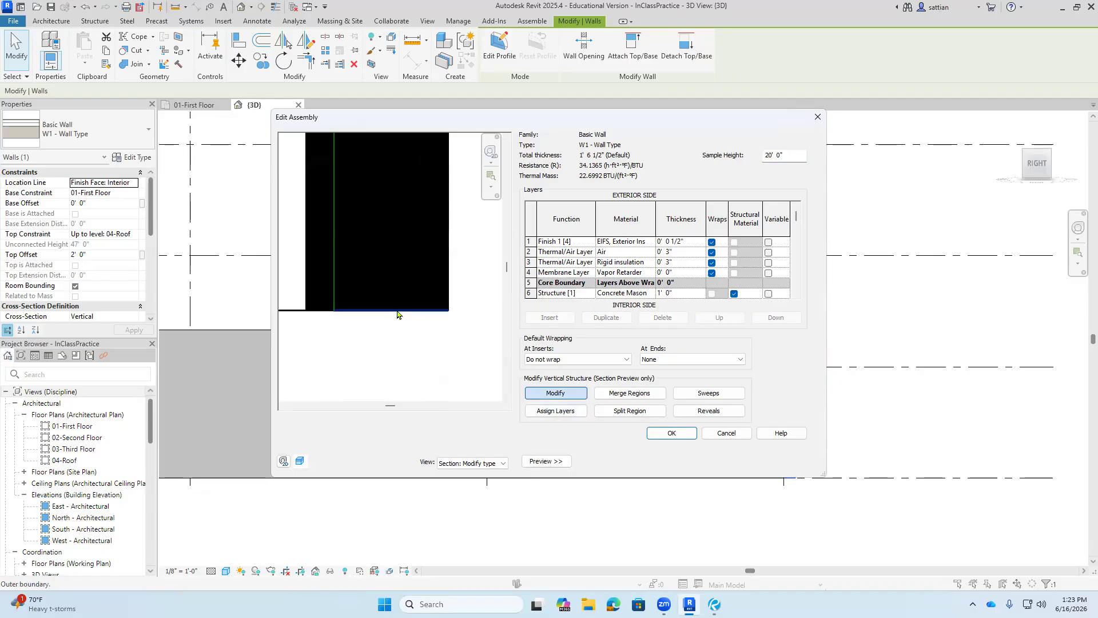
pyautogui.rightClick(397, 313)
pyautogui.press('Escape')
pyautogui.scroll(-1, 384, 314)
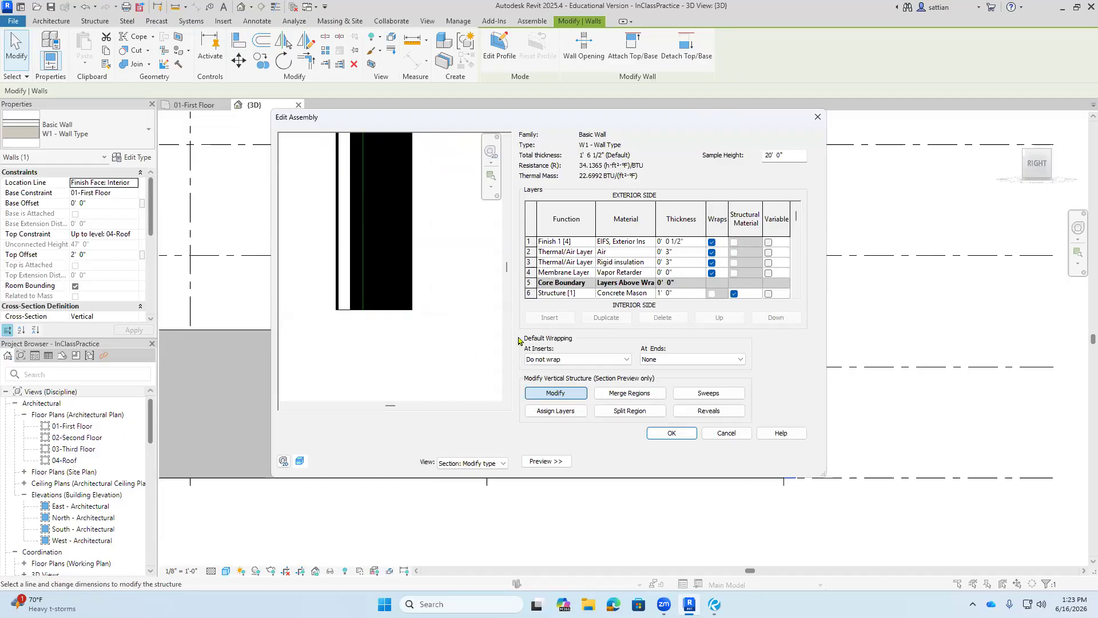
# - Reactivate Modify for the vertical structure and show the wall base with its layer patterns in the section preview
pyautogui.click(560, 292)
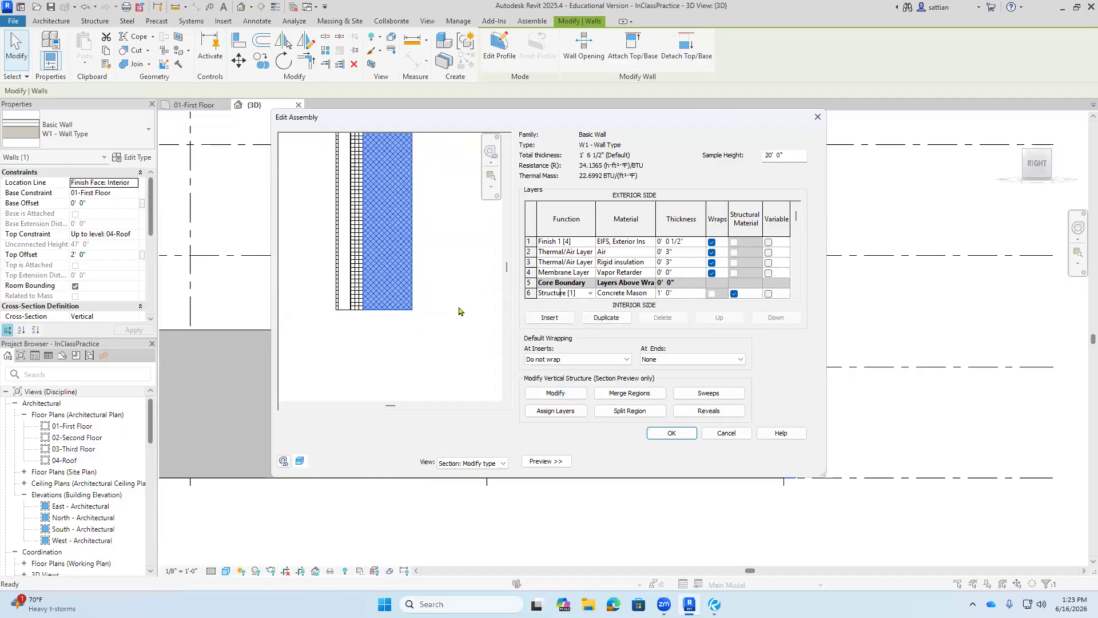
pyautogui.click(796, 295)
pyautogui.click(796, 295)
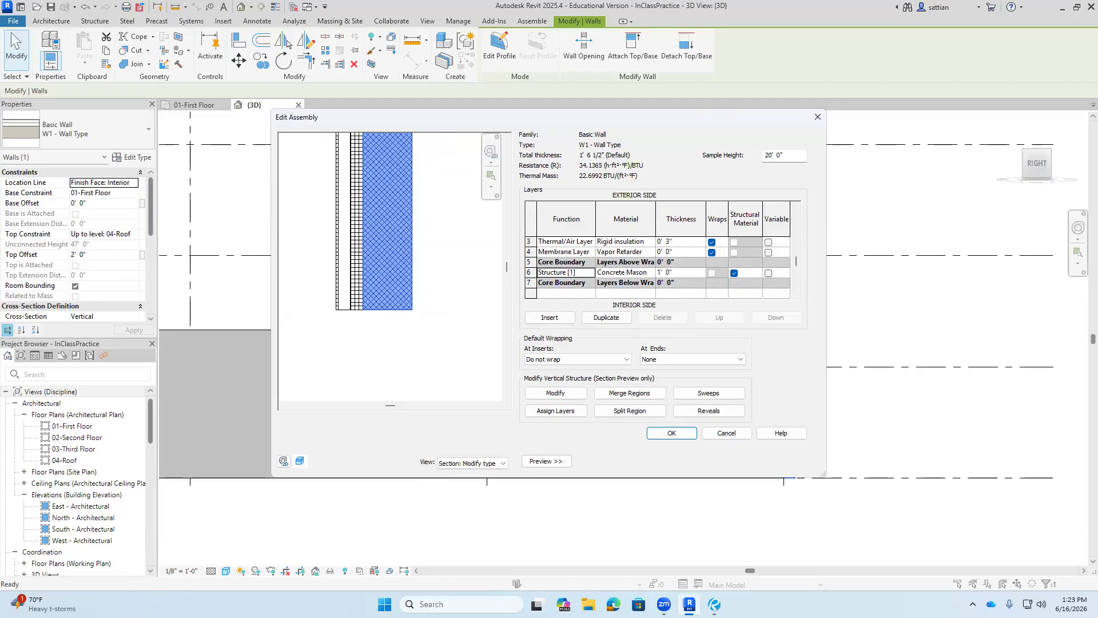
pyautogui.click(530, 272)
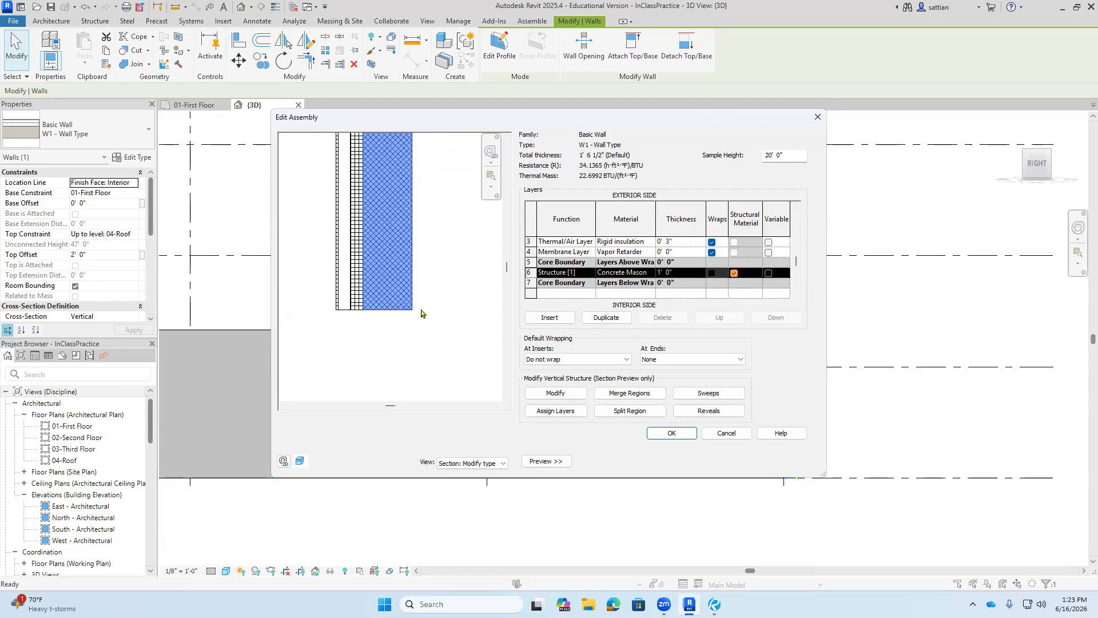
pyautogui.click(558, 393)
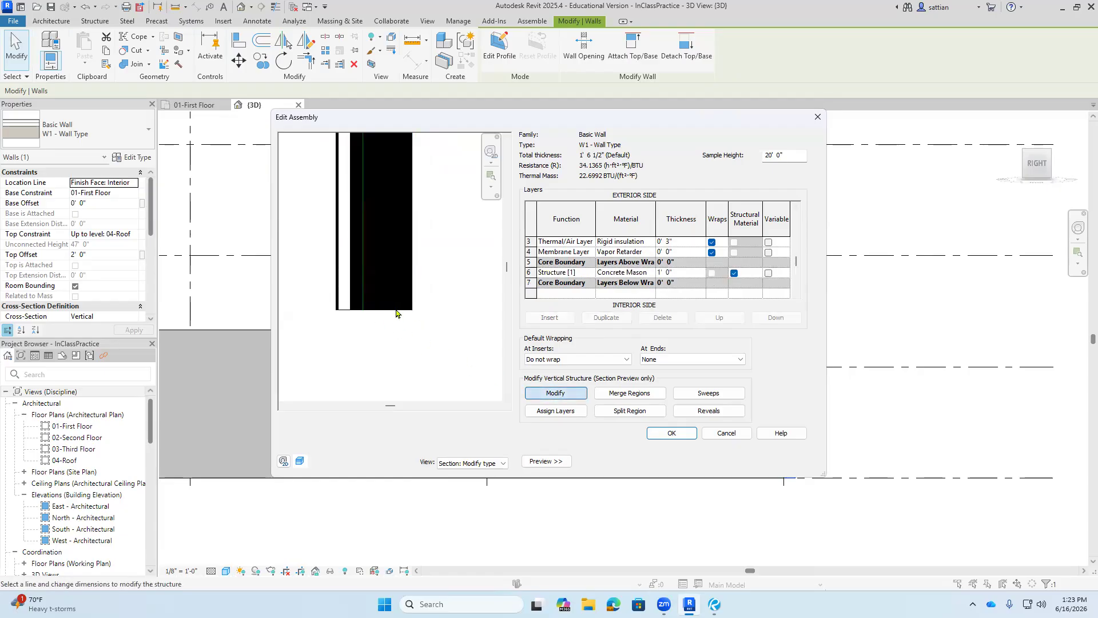
pyautogui.scroll(3, 396, 313)
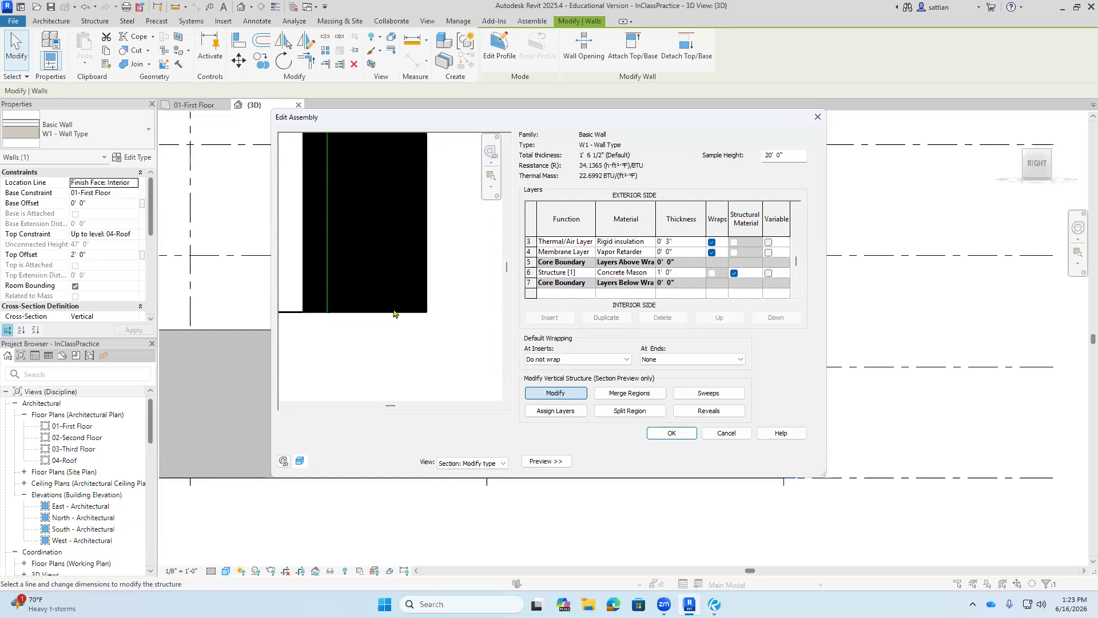
pyautogui.scroll(-2, 379, 314)
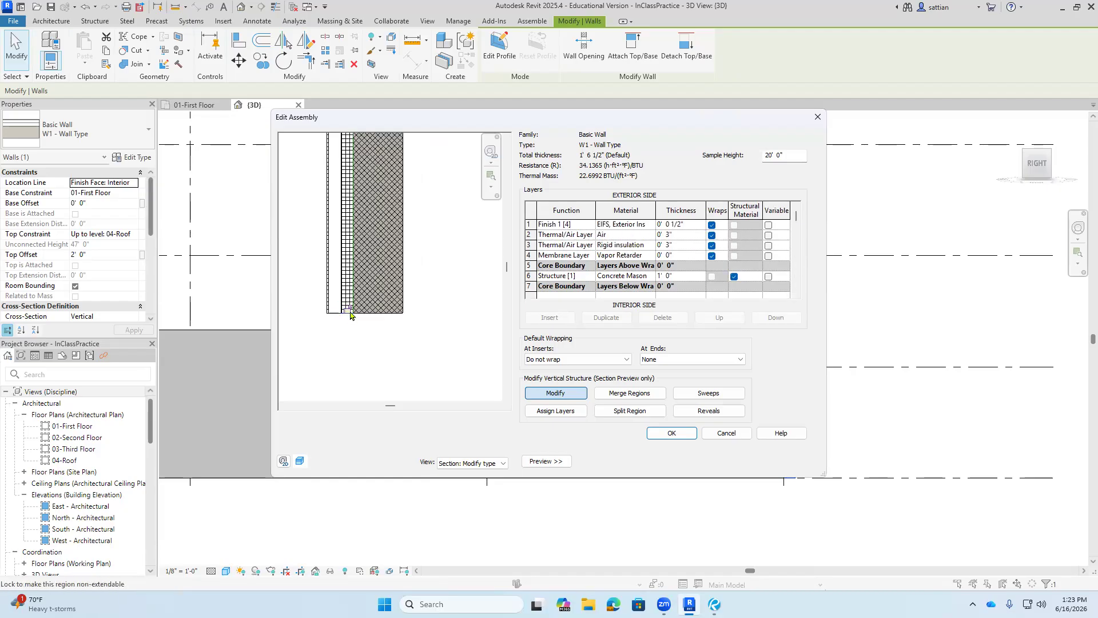
pyautogui.scroll(2, 349, 316)
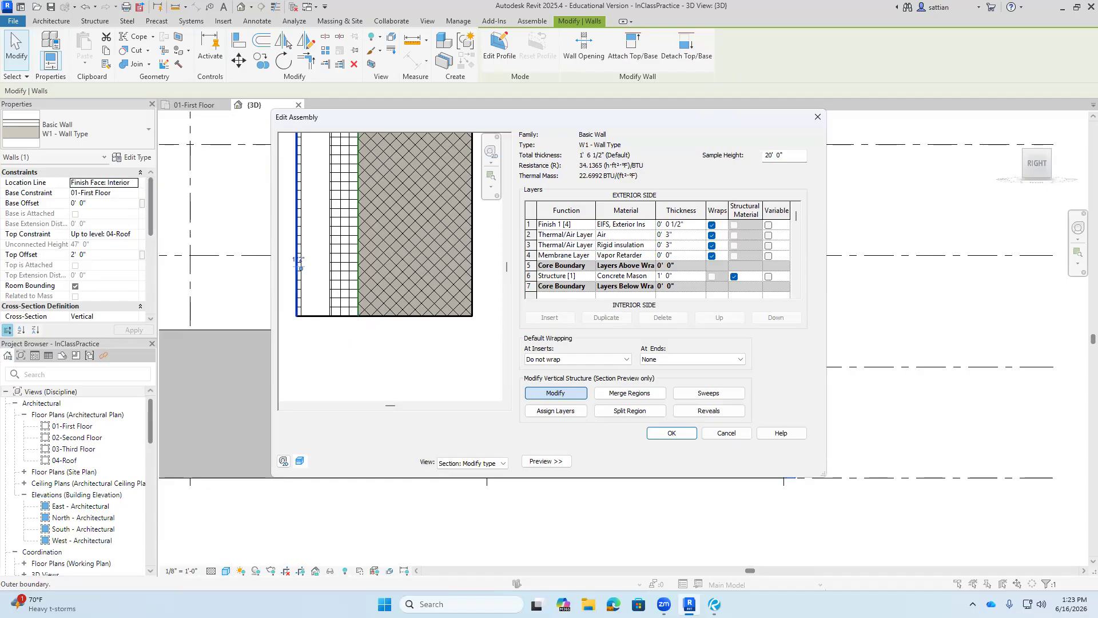
pyautogui.scroll(3, 300, 320)
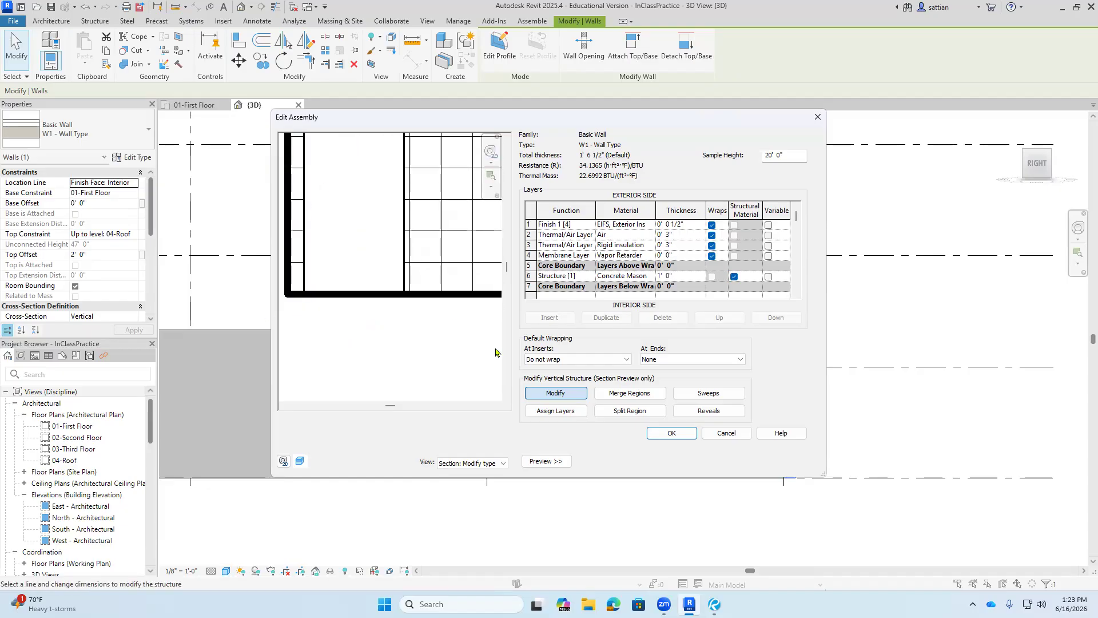
# - Lock the air layer's bottom edge against extension and check the bottom edges of the finish and rigid insulation layers
pyautogui.click(369, 296)
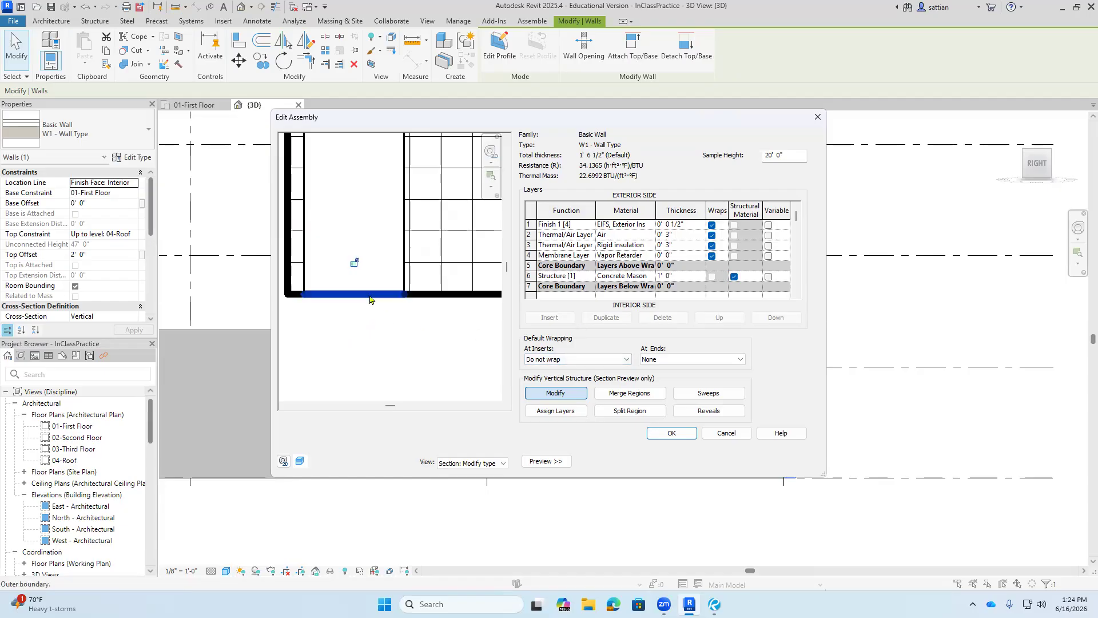
pyautogui.click(354, 263)
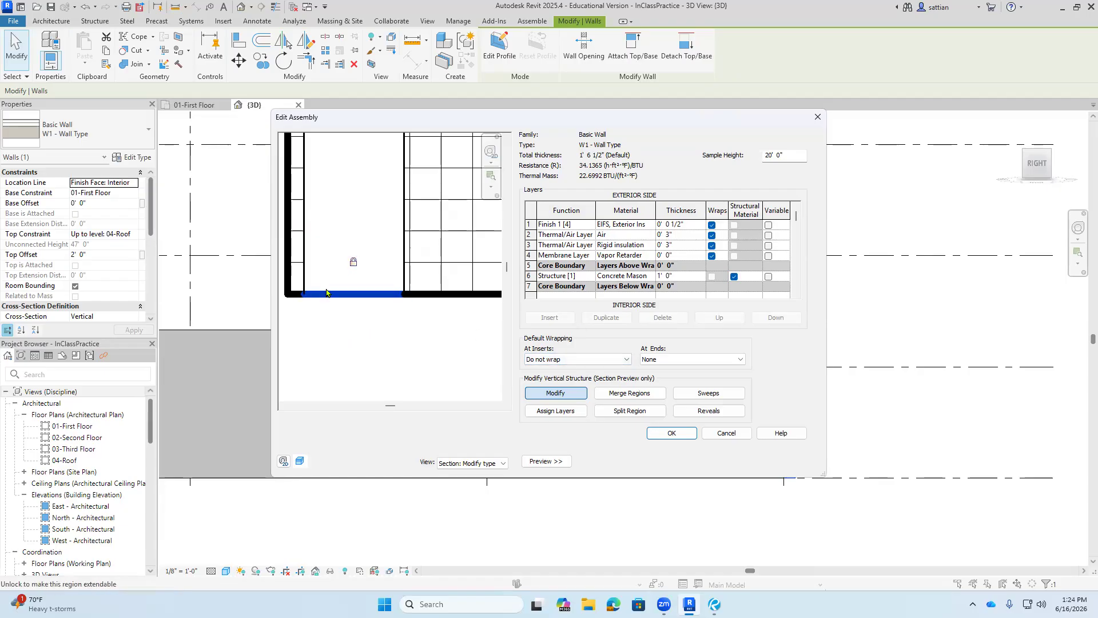
pyautogui.click(295, 296)
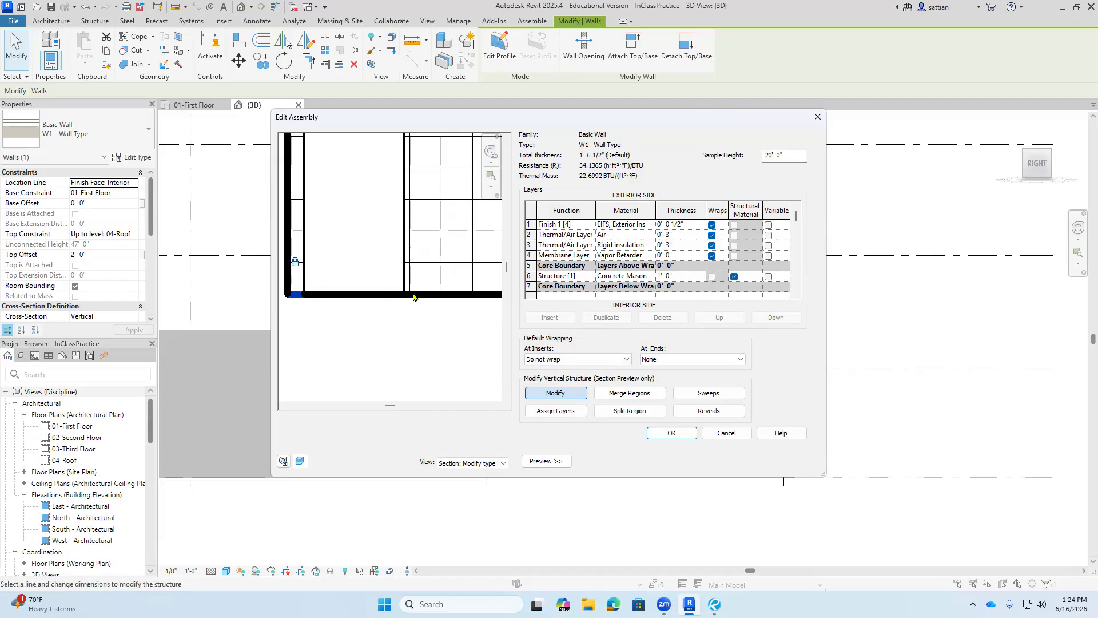
pyautogui.click(406, 295)
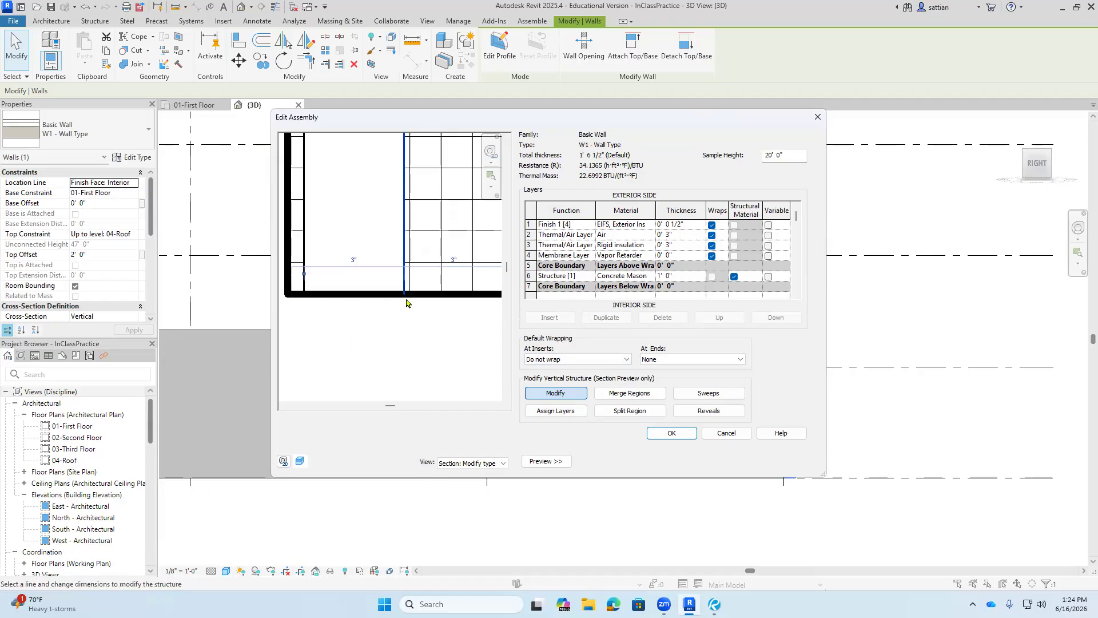
pyautogui.click(434, 296)
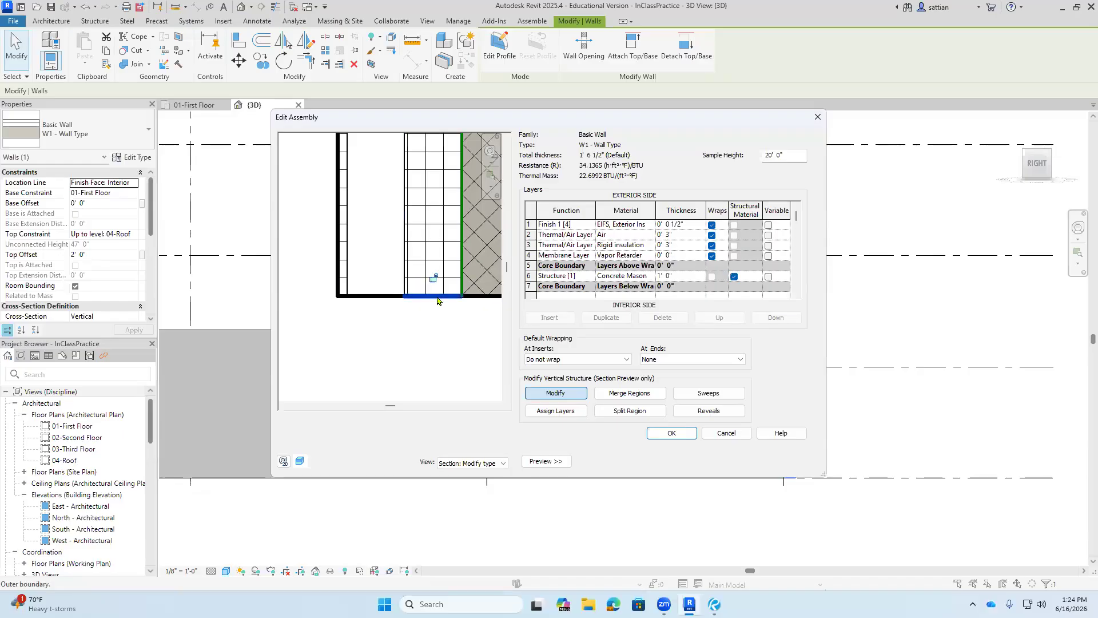
# - Unlock the bottom edge of the concrete masonry layer in the section preview to make it extendable
pyautogui.click(474, 298)
pyautogui.click(435, 374)
pyautogui.click(495, 406)
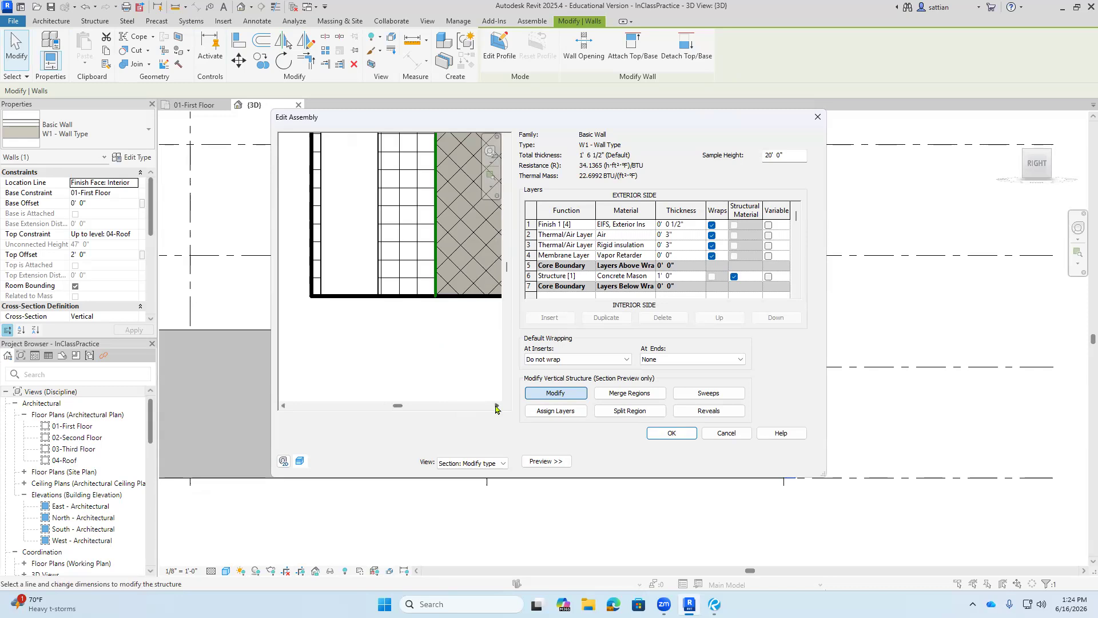
pyautogui.click(495, 406)
pyautogui.click(495, 405)
pyautogui.click(495, 405)
pyautogui.click(495, 406)
pyautogui.click(495, 406)
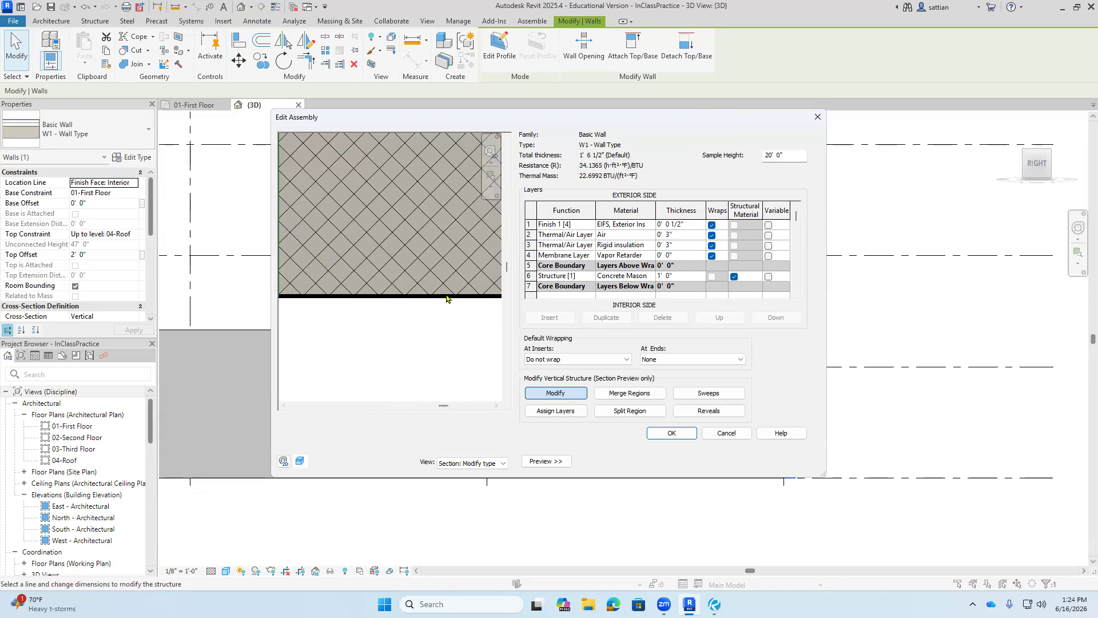
pyautogui.click(424, 297)
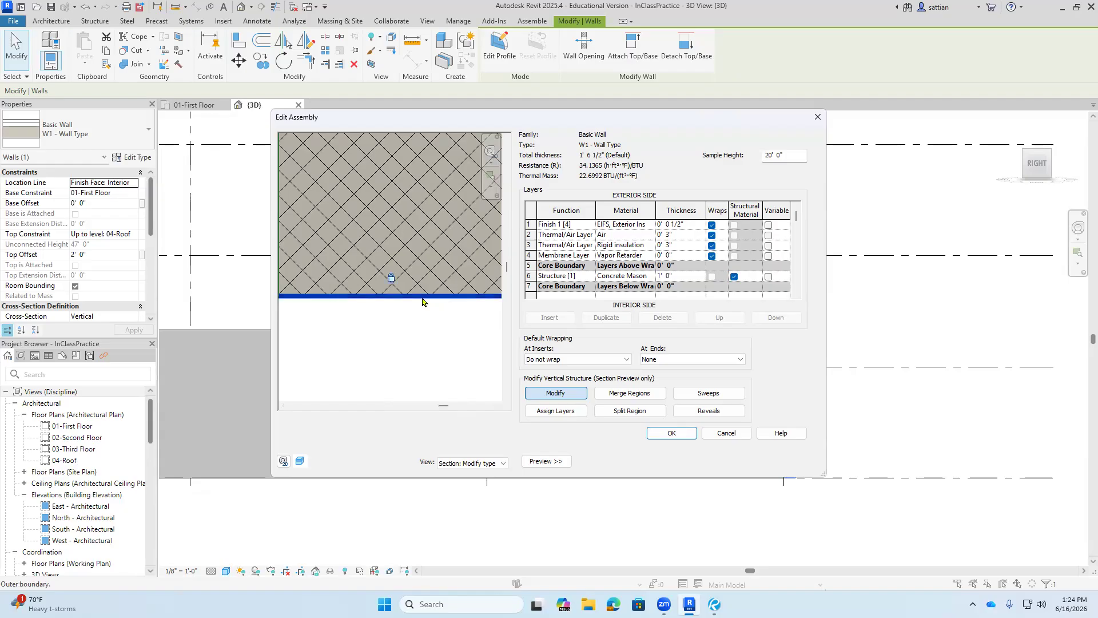
pyautogui.click(391, 280)
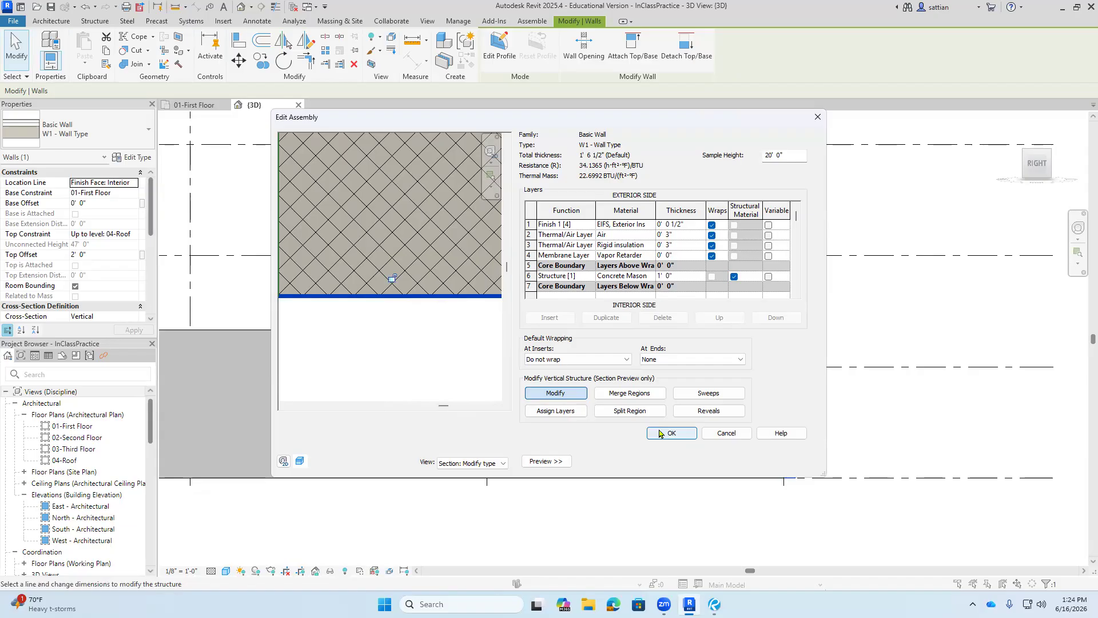
# - Toggle the masonry bottom edge's lock, leave it unlocked, and confirm the wall assembly and type properties
pyautogui.scroll(-3, 434, 326)
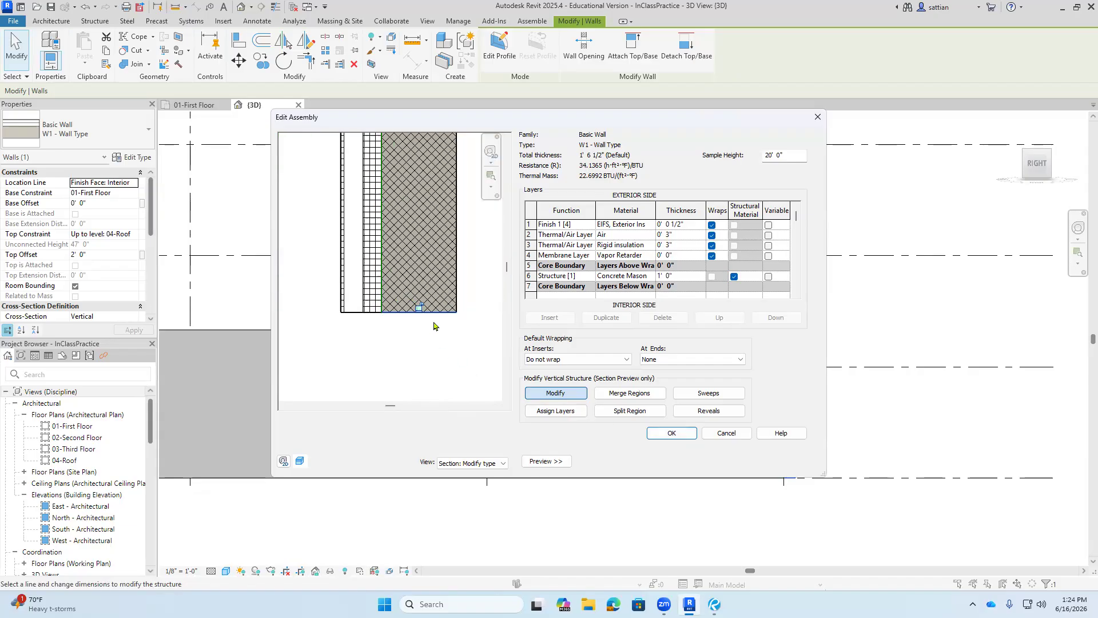
pyautogui.scroll(3, 431, 323)
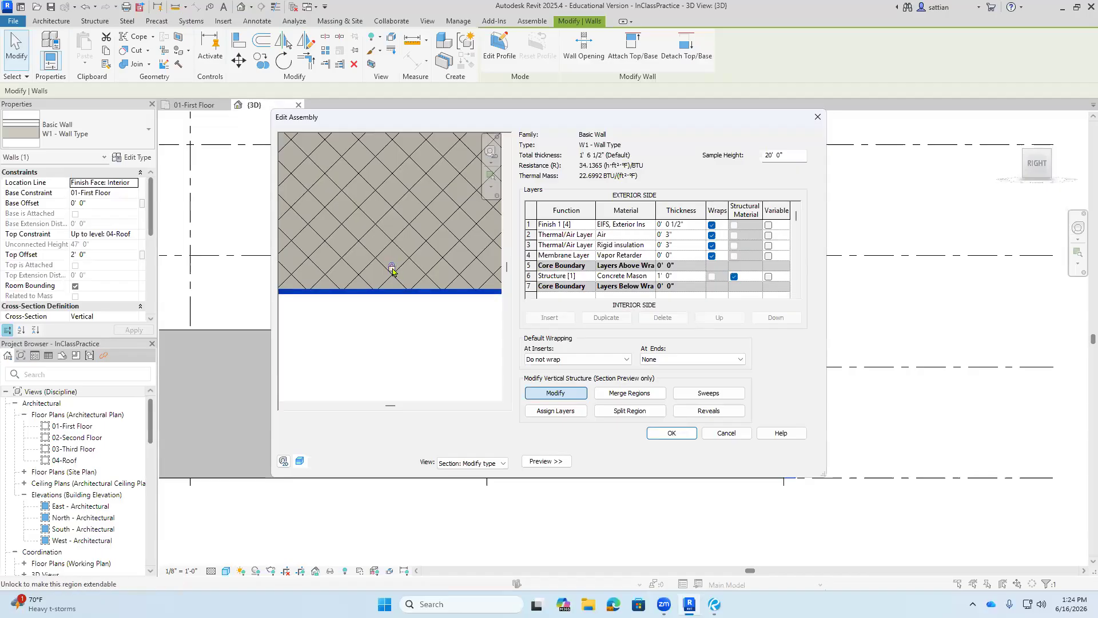
pyautogui.scroll(-2, 392, 272)
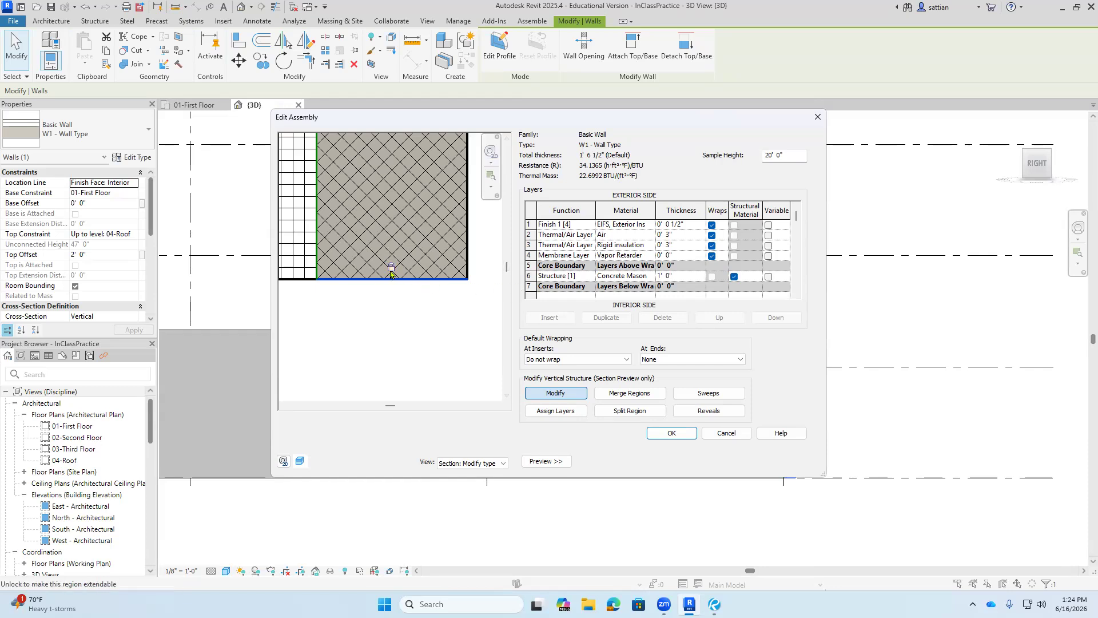
pyautogui.click(391, 269)
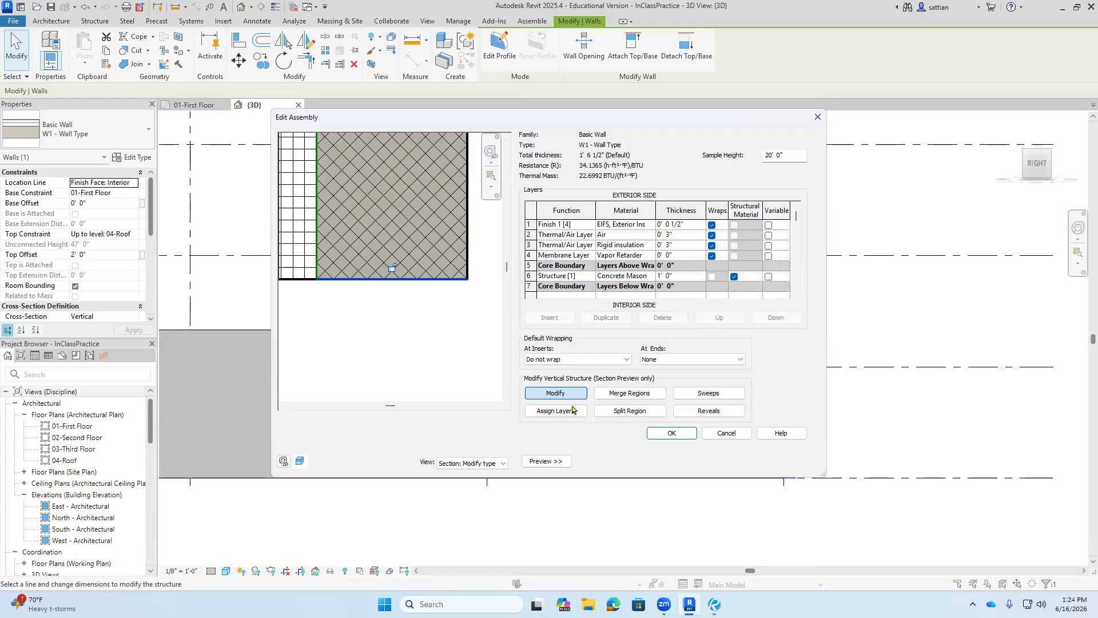
pyautogui.click(665, 433)
pyautogui.click(649, 461)
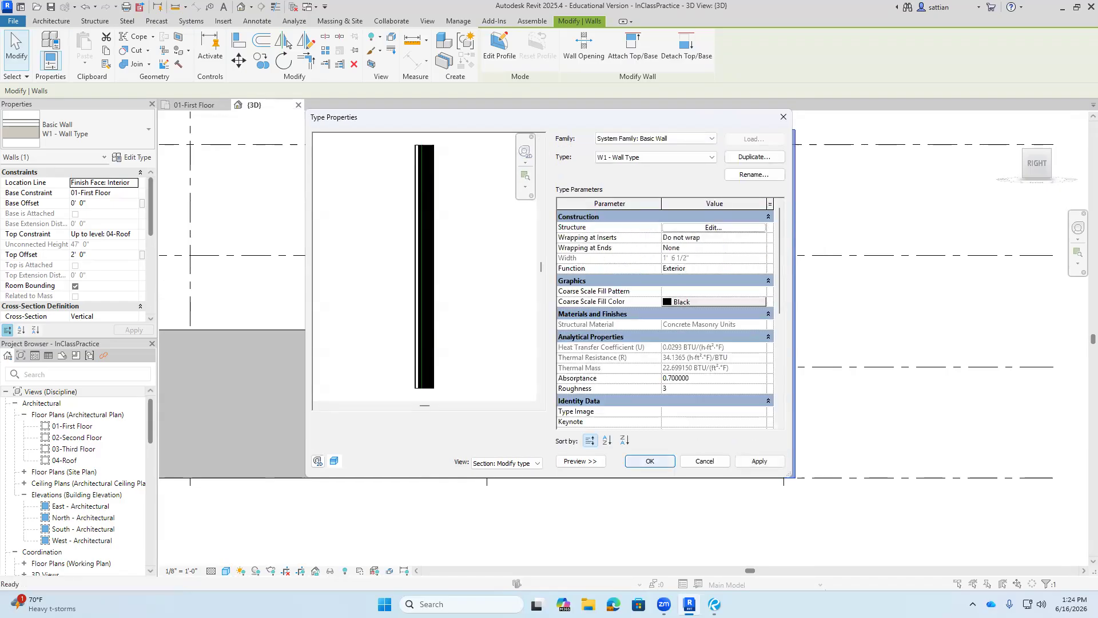
pyautogui.press('Escape')
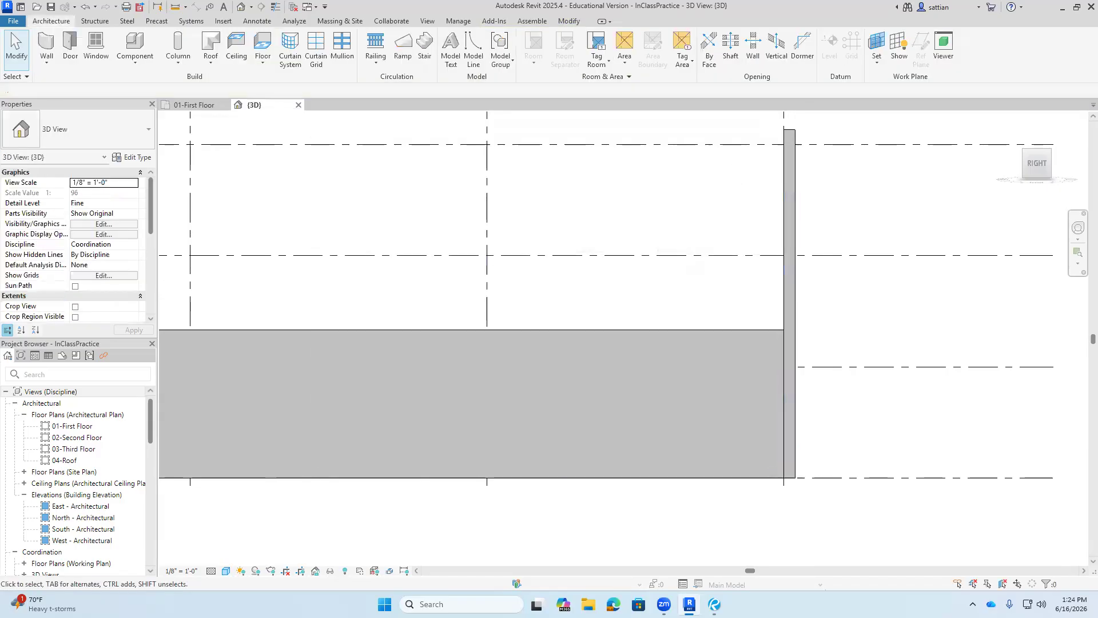
# - Set the W1 wall's base extension distance to -3' in the 3D view
pyautogui.scroll(3, 788, 480)
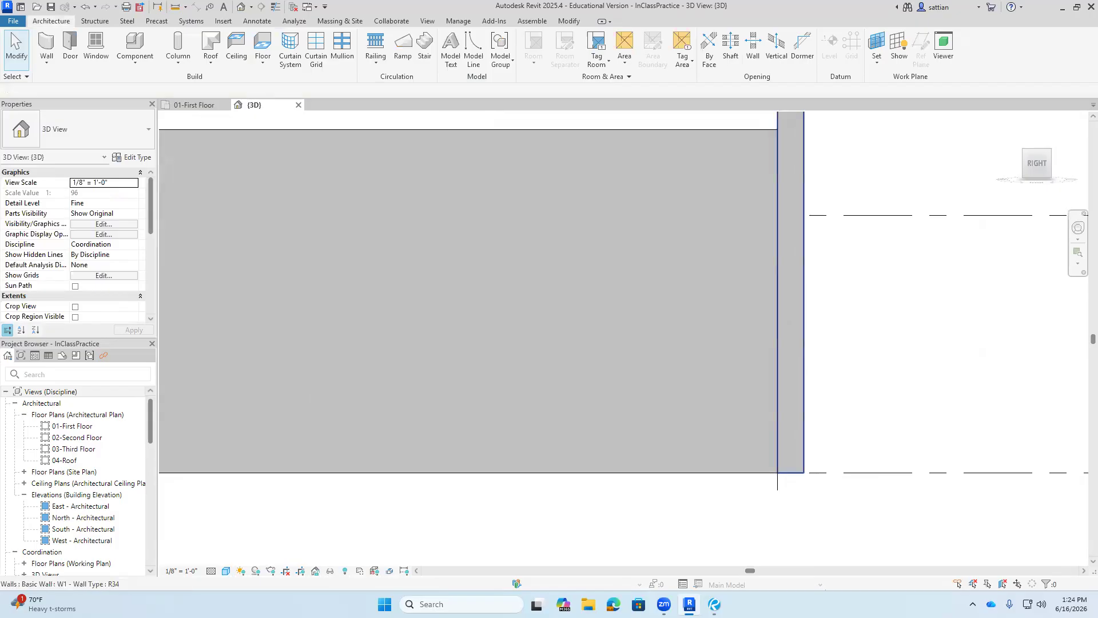
pyautogui.click(803, 472)
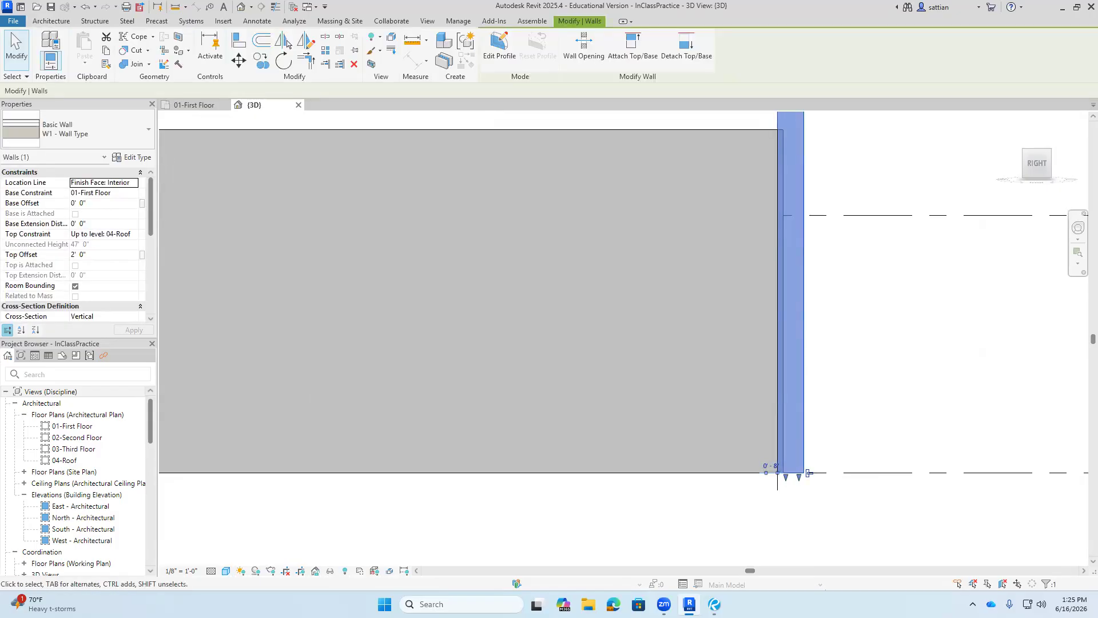
pyautogui.click(109, 223)
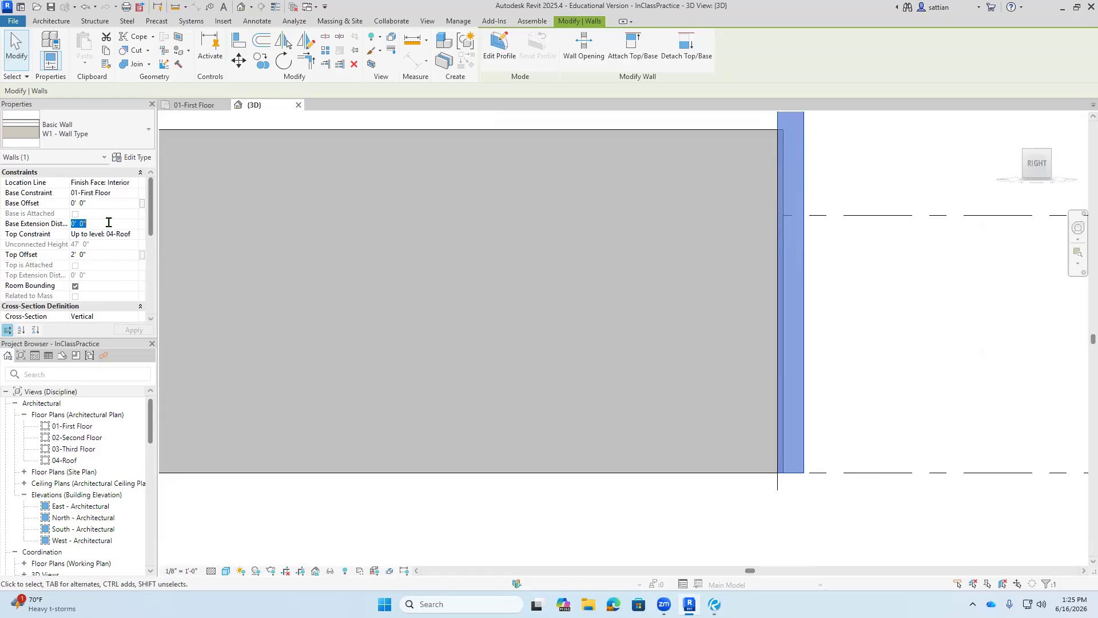
pyautogui.write('-3')
pyautogui.press('Return')
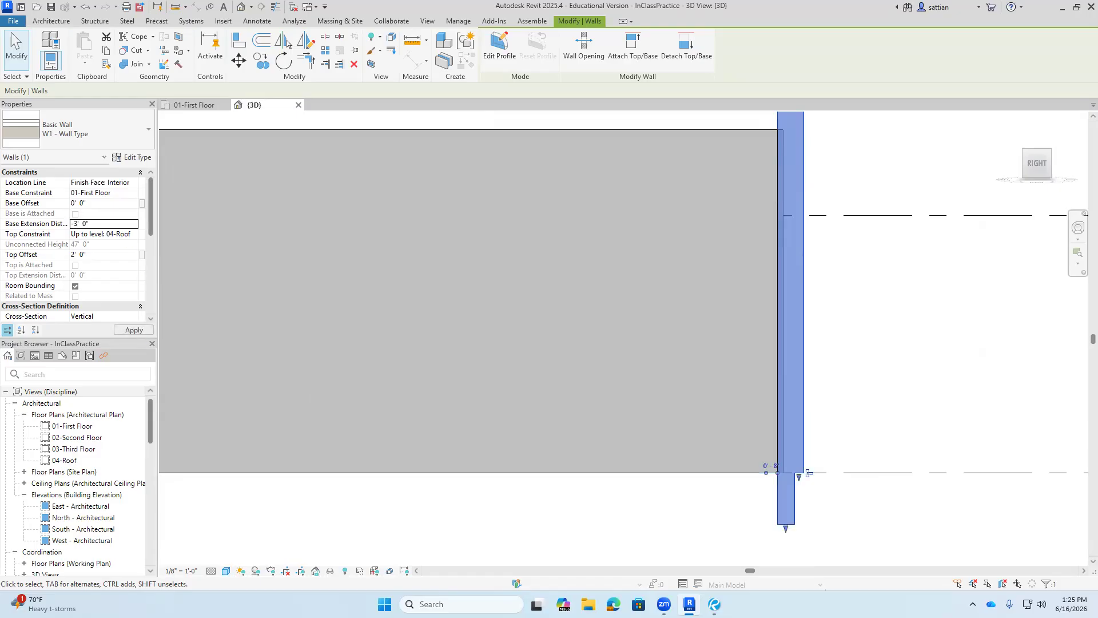
pyautogui.press('Escape')
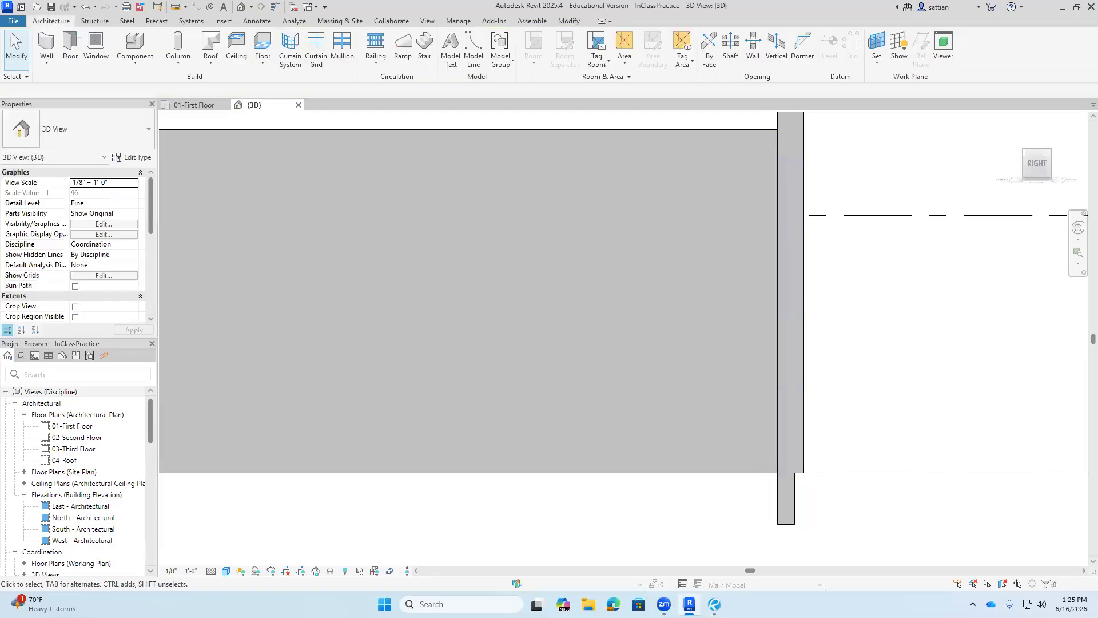
# - Inspect the W1 wall's stepped base and its full height in the 3D view
pyautogui.scroll(3, 850, 518)
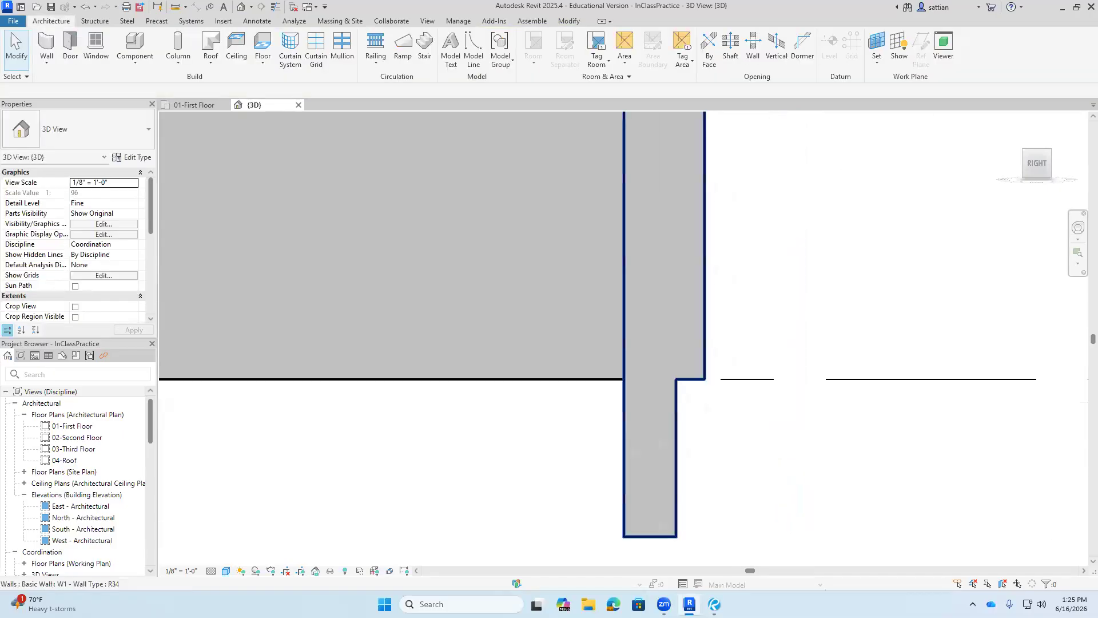
pyautogui.click(708, 379)
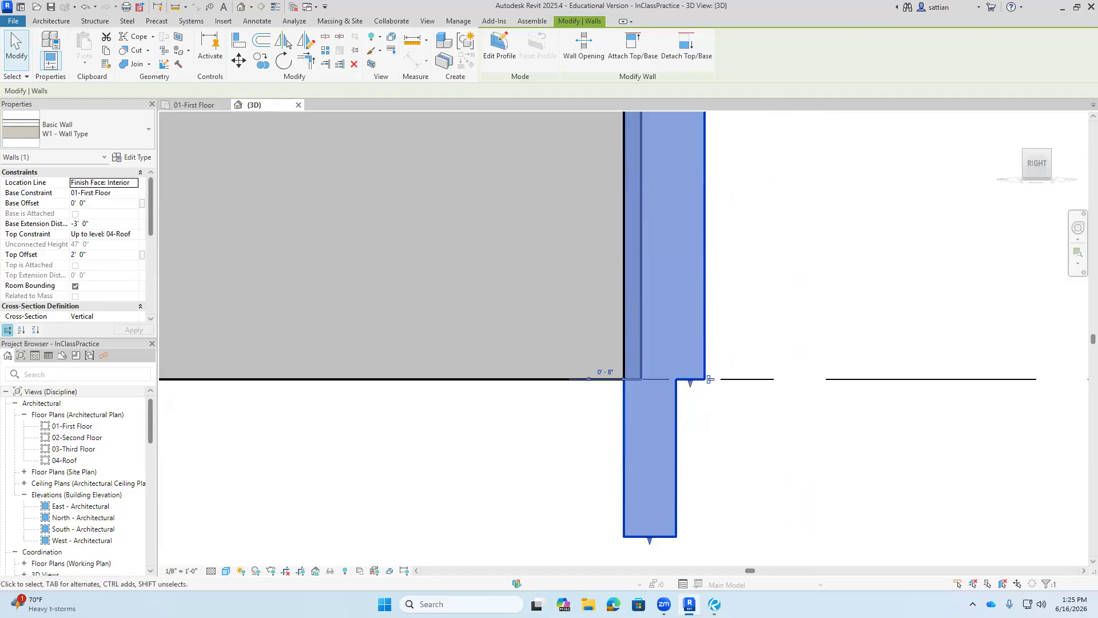
pyautogui.scroll(-6, 710, 380)
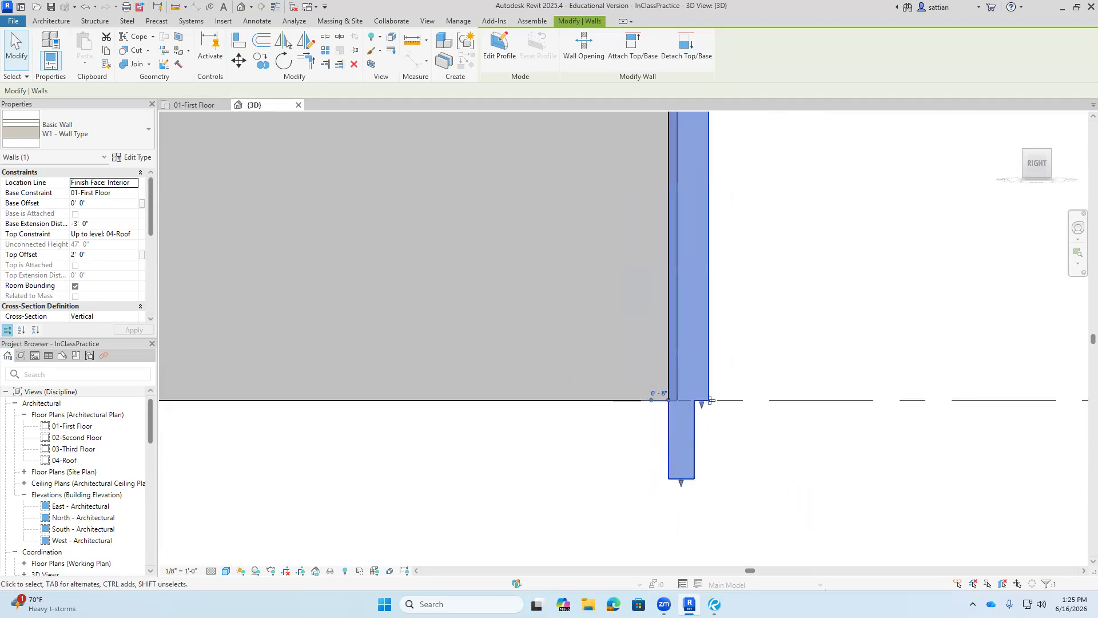
pyautogui.moveTo(709, 417); pyautogui.dragTo(696, 510, button='middle')
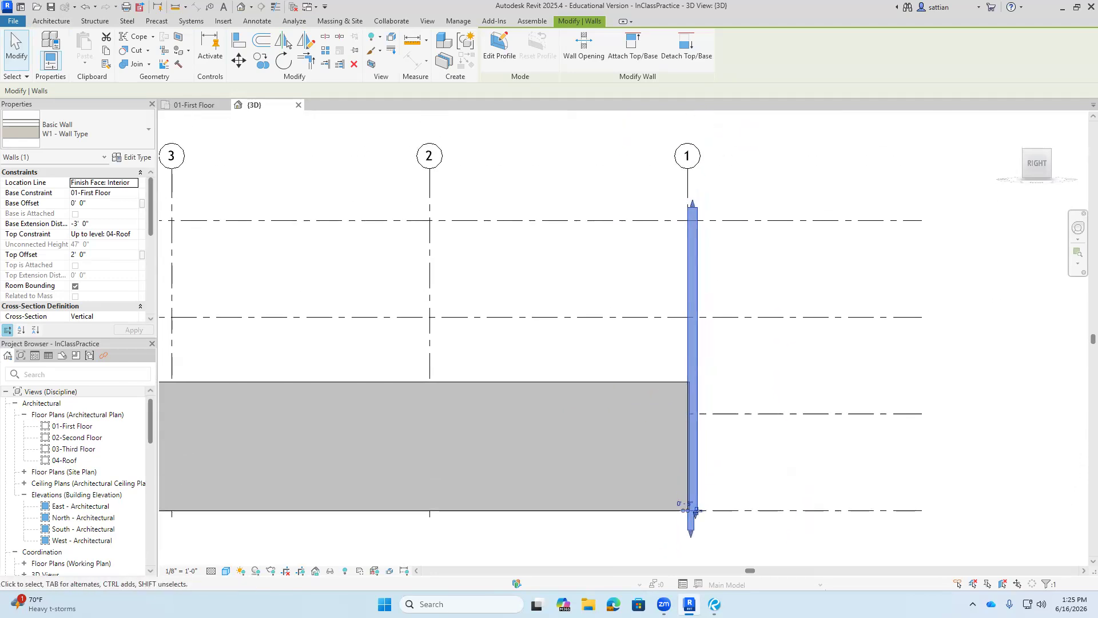
pyautogui.scroll(4, 696, 511)
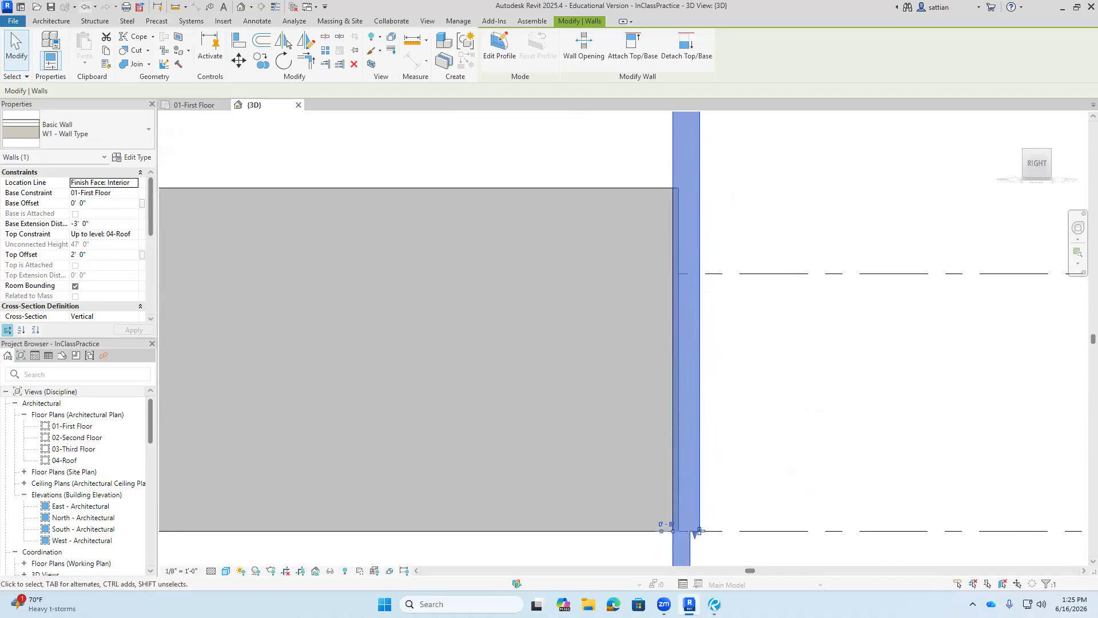
# - Open the W1 - Wall Type layer structure for editing from the tall wall in the 3D view
pyautogui.press('Escape')
pyautogui.scroll(-3, 864, 436)
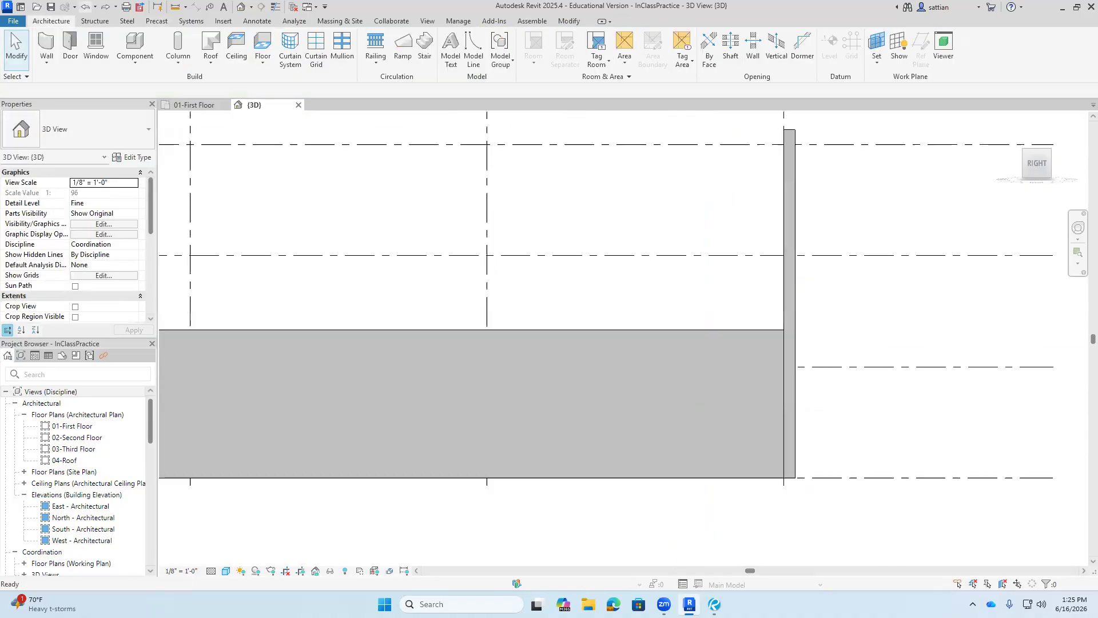
pyautogui.click(793, 197)
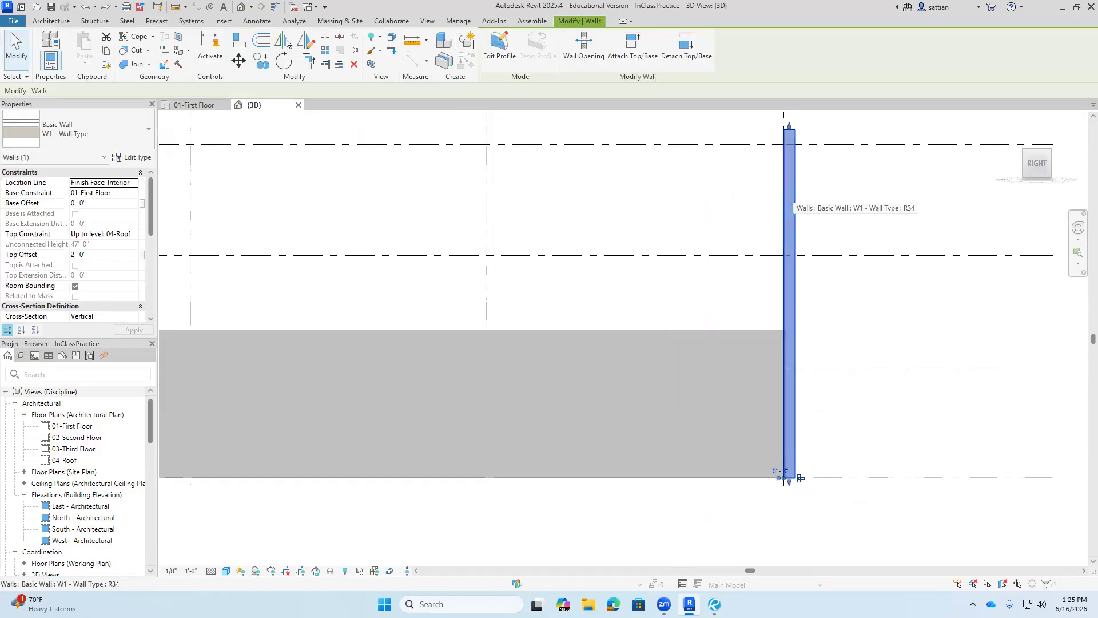
pyautogui.click(132, 157)
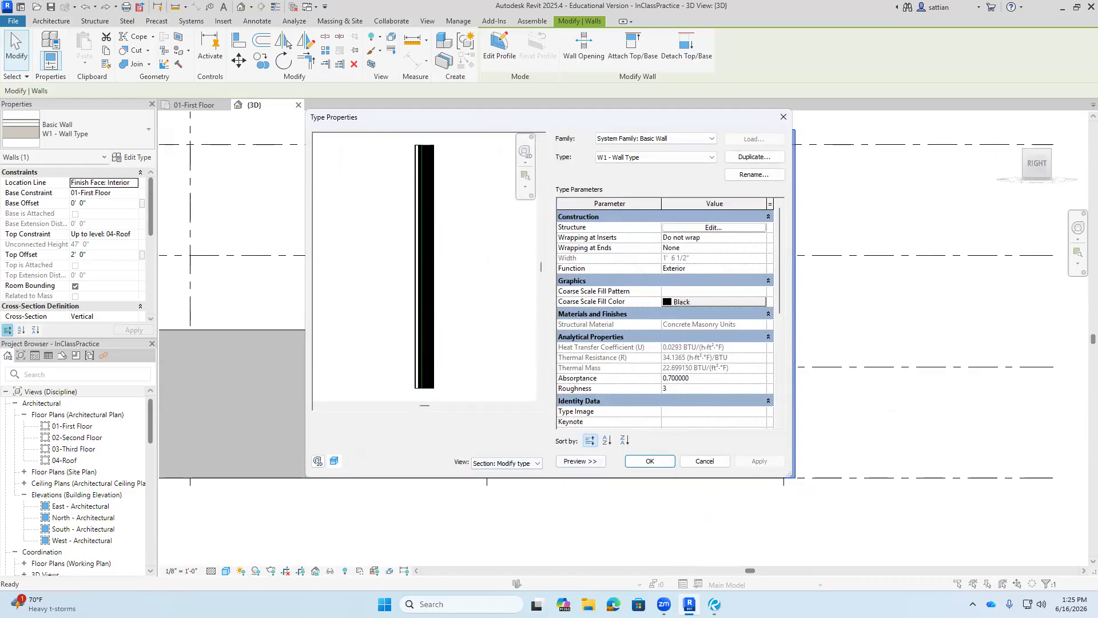
pyautogui.click(768, 217)
pyautogui.click(768, 216)
pyautogui.click(715, 228)
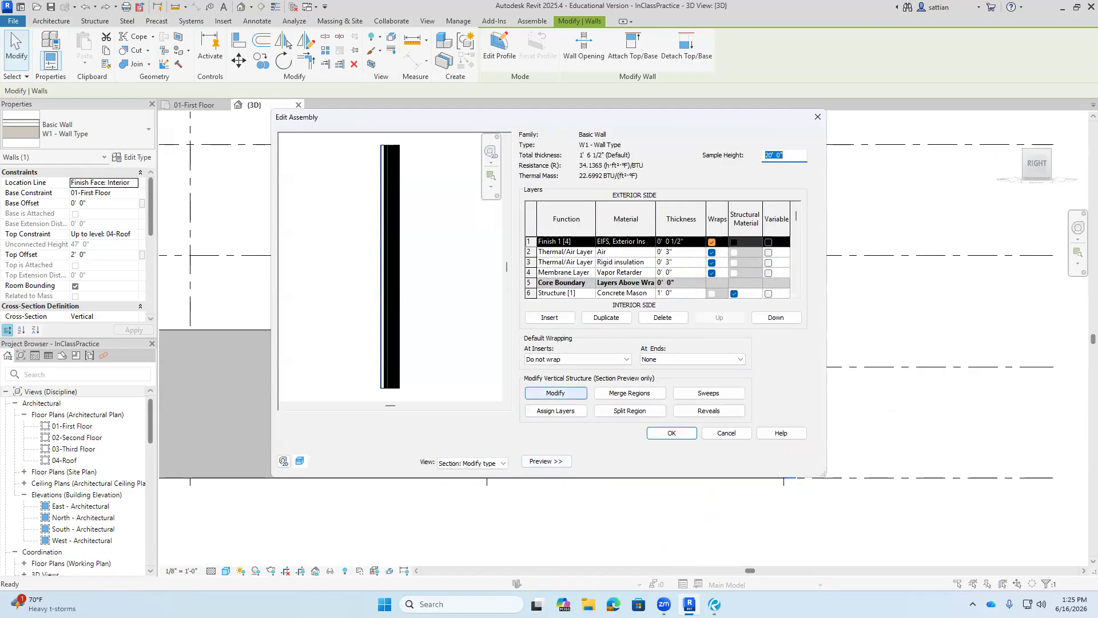
# - Unlock the concrete masonry layer's bottom edge in the section preview and confirm the wall assembly and type properties
pyautogui.click(556, 393)
pyautogui.scroll(5, 390, 394)
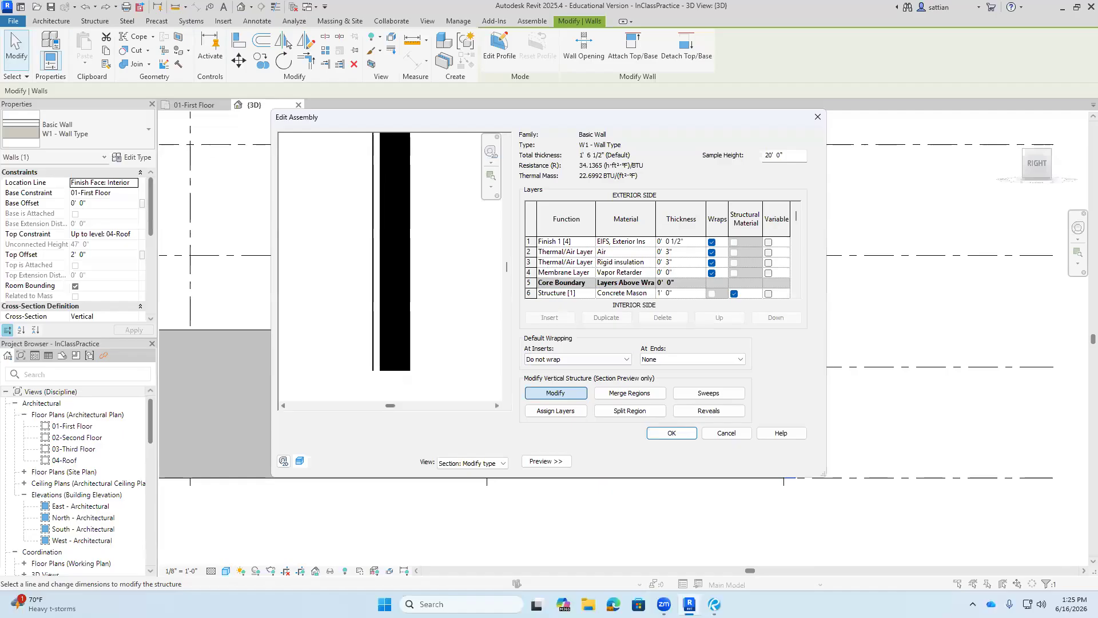
pyautogui.scroll(2, 406, 356)
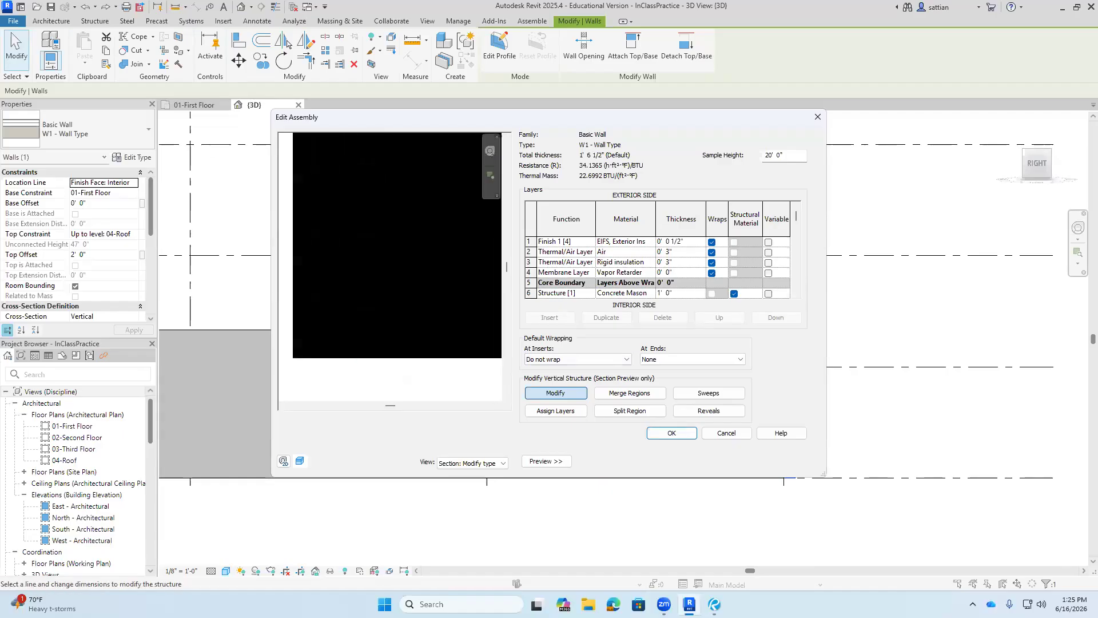
pyautogui.scroll(2, 407, 380)
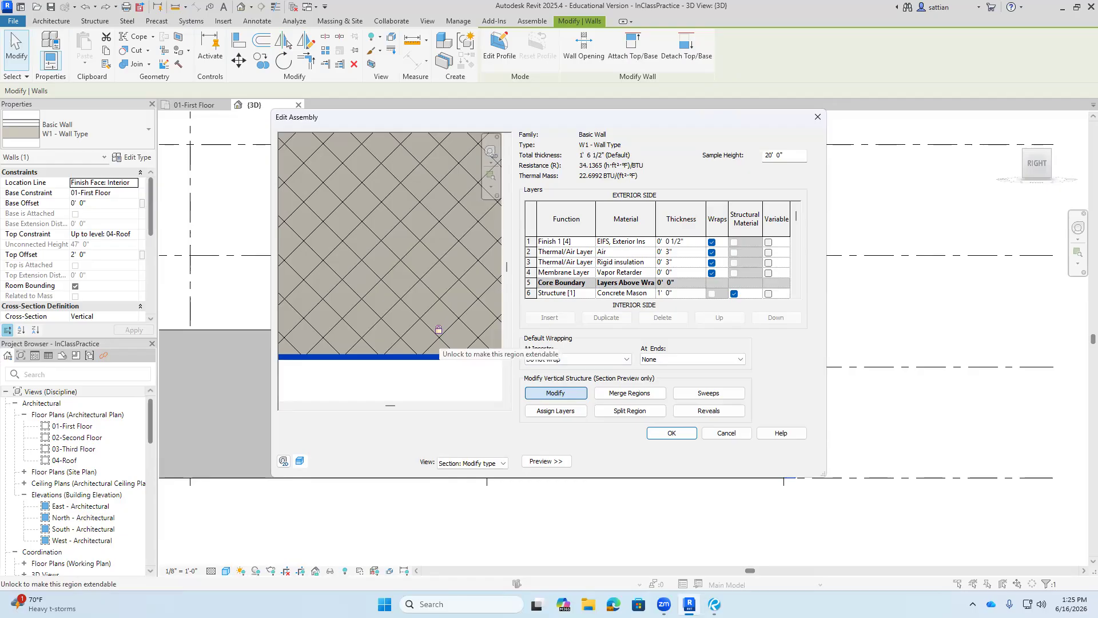
pyautogui.click(438, 330)
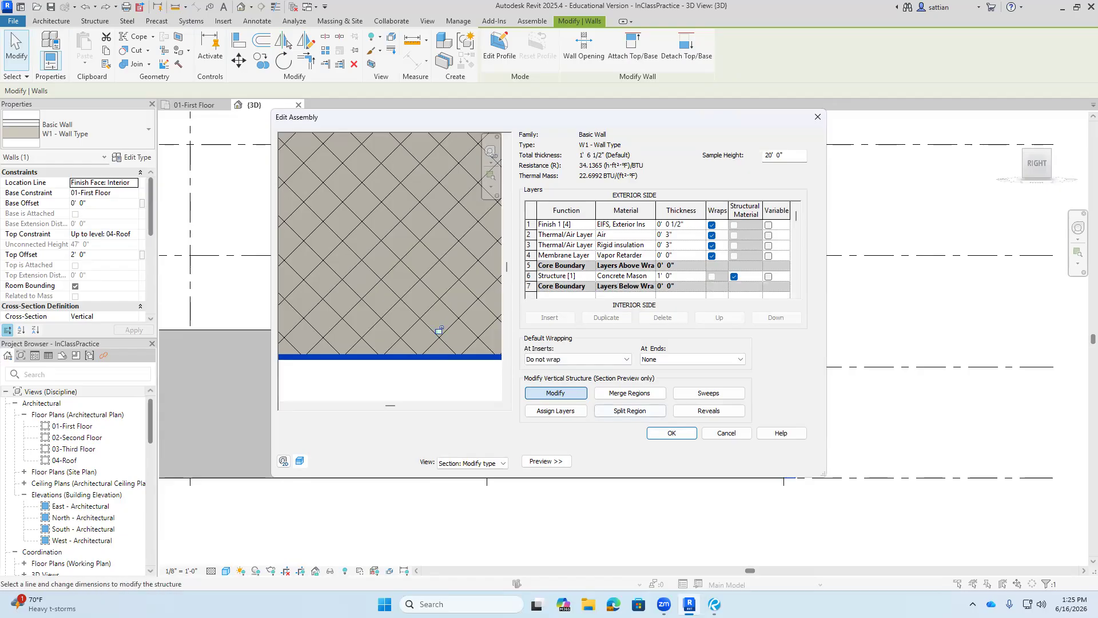
pyautogui.click(671, 433)
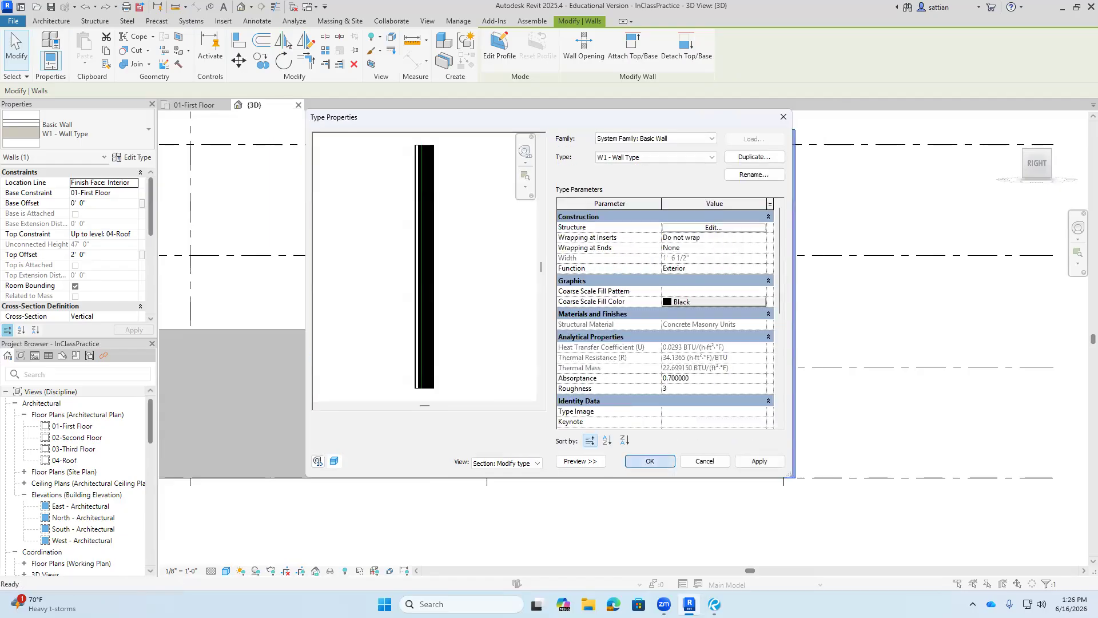
pyautogui.click(649, 460)
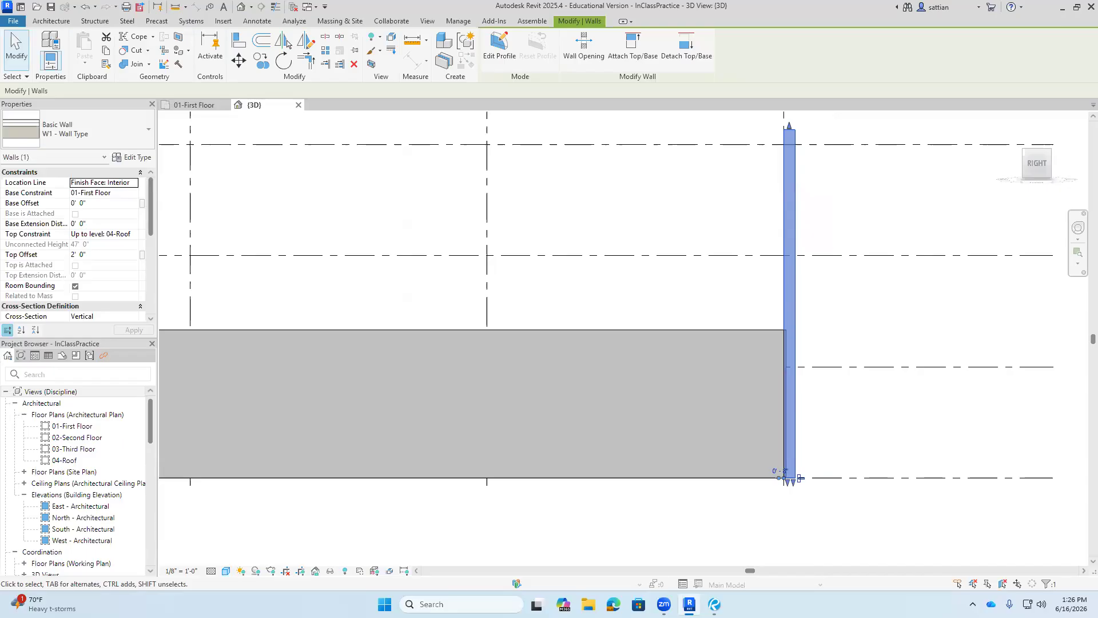
# - Set the W1 wall's base extension distance to -3' and apply it
pyautogui.press('Escape')
pyautogui.click(788, 234)
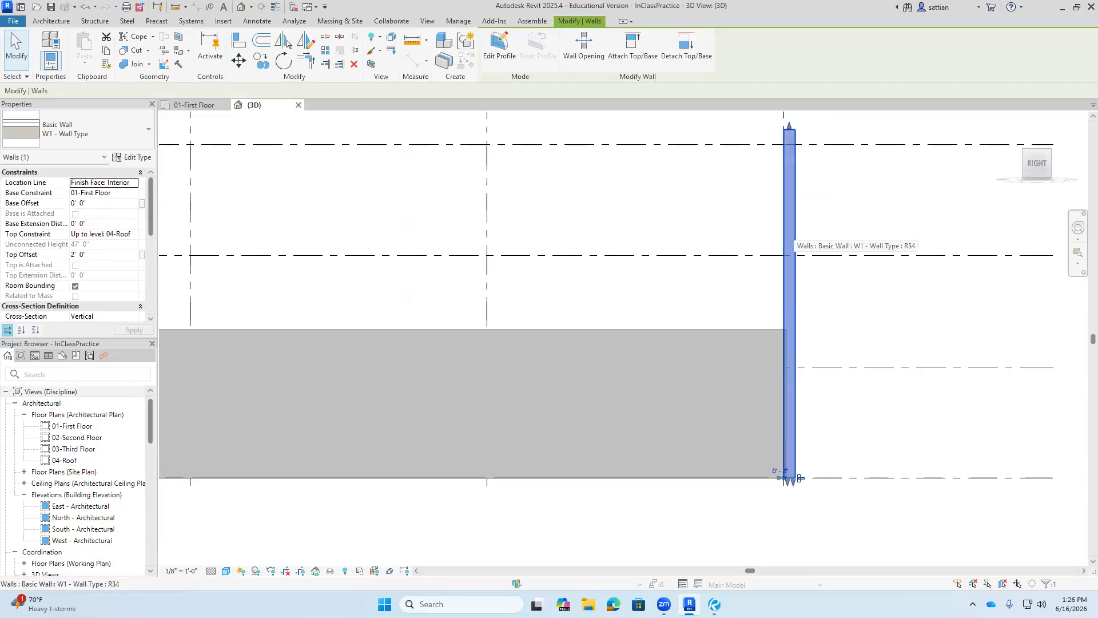
pyautogui.click(129, 204)
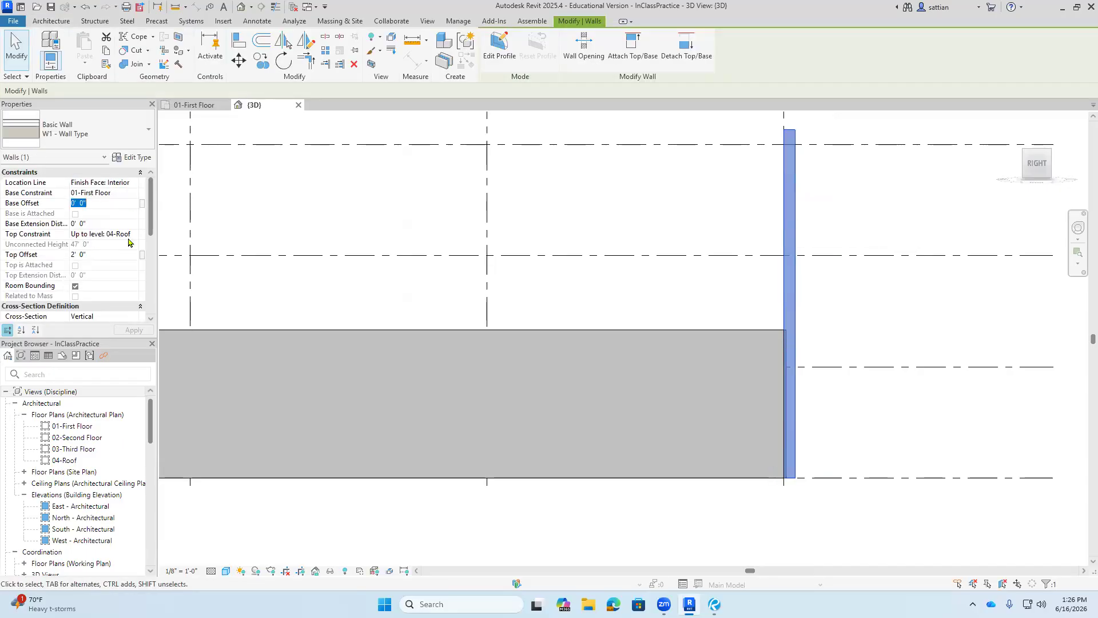
pyautogui.click(125, 224)
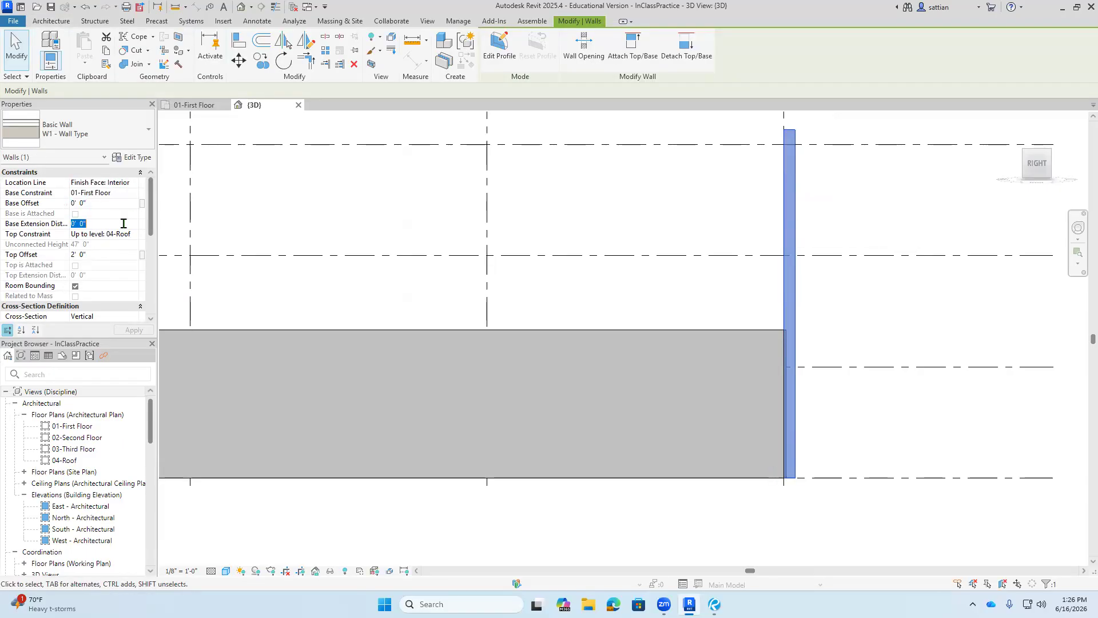
pyautogui.click(100, 226)
pyautogui.write('-3')
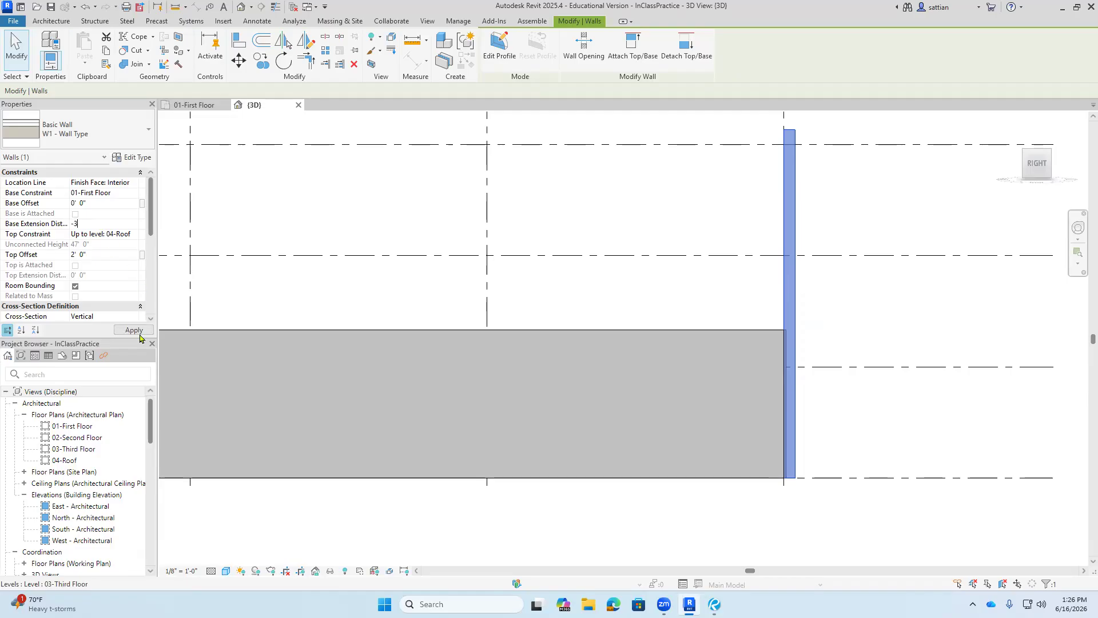
pyautogui.click(133, 330)
pyautogui.click(626, 511)
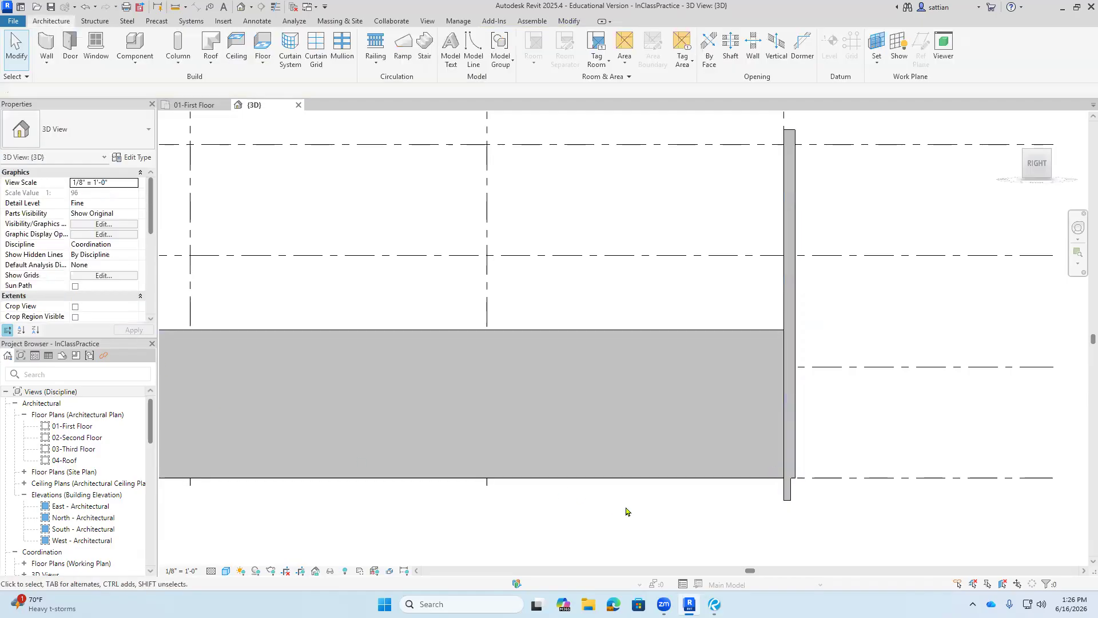
# - Examine the W1 wall's masonry extension below the first floor level, close up and against the whole building
pyautogui.scroll(-5, 625, 511)
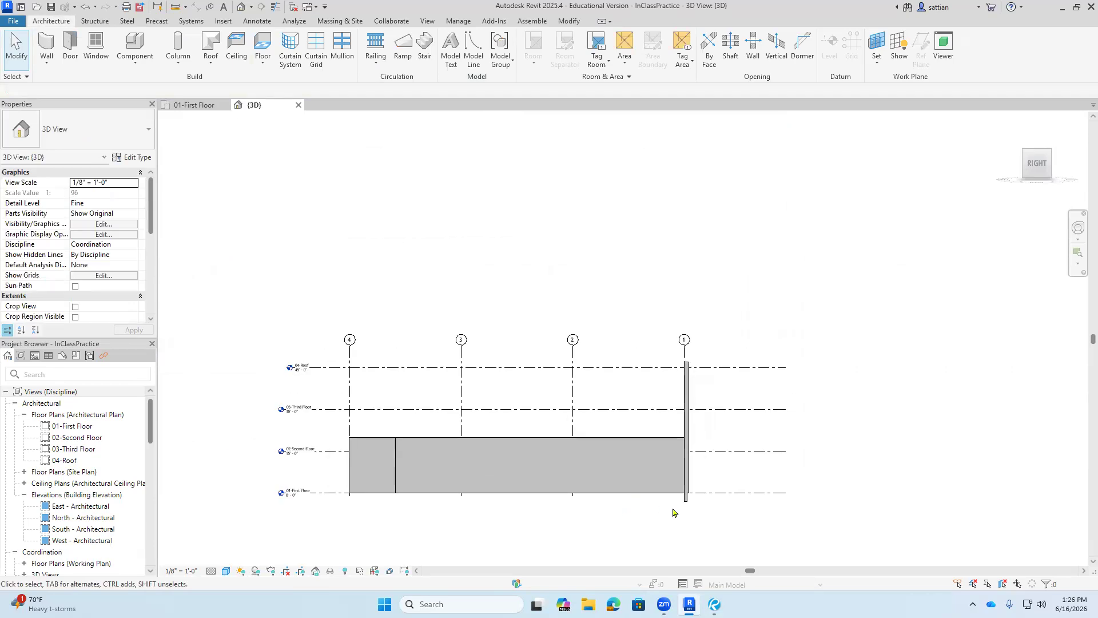
pyautogui.scroll(1, 673, 511)
pyautogui.scroll(1, 672, 512)
pyautogui.scroll(3, 691, 507)
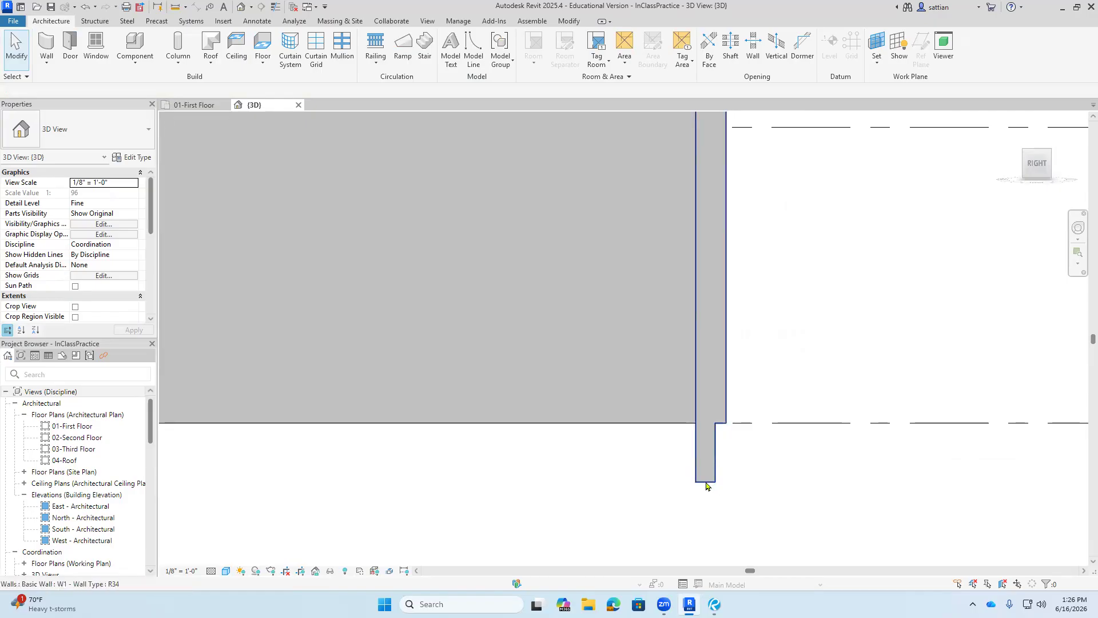
pyautogui.click(707, 485)
pyautogui.press('Escape')
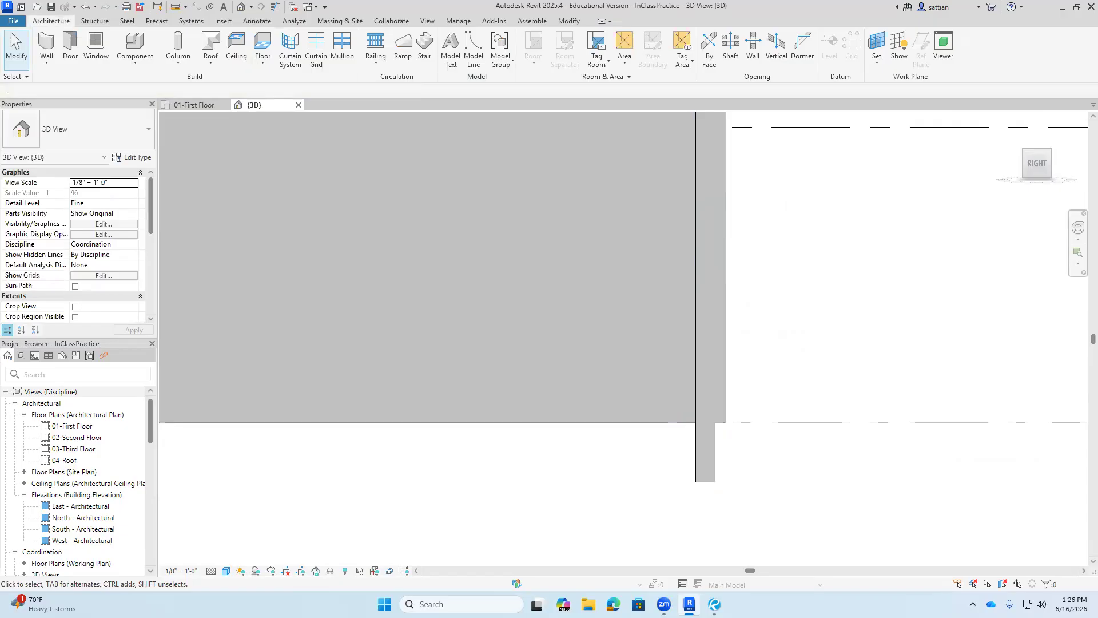
pyautogui.scroll(-6, 751, 452)
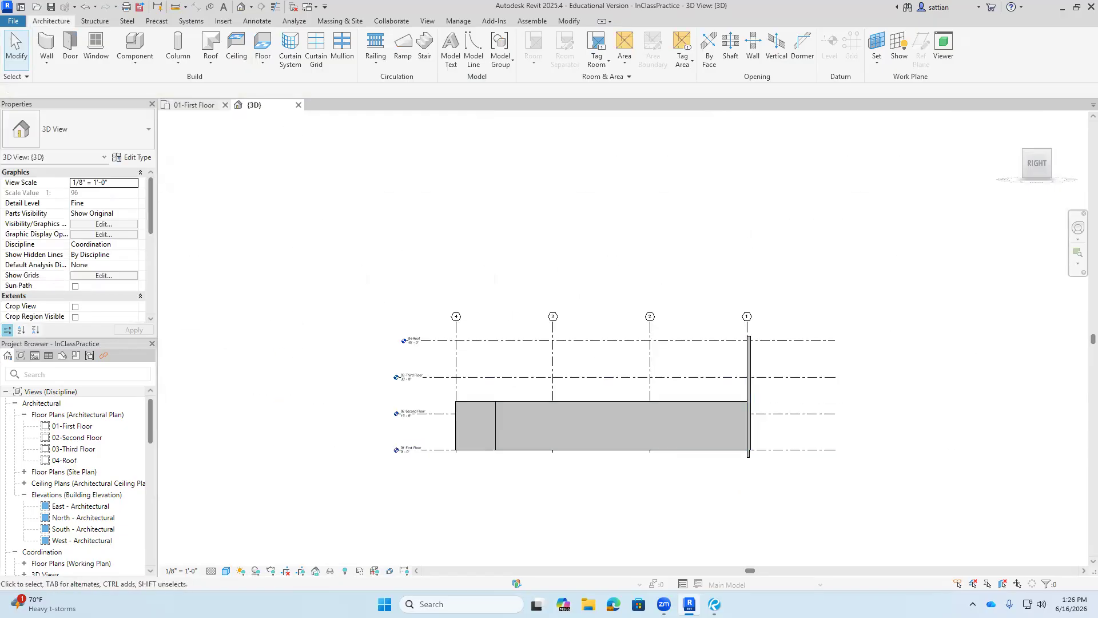
# - In the 01-First Floor plan, constrain the top of the west Generic - 8" wall to level 02-Second Floor
pyautogui.click(195, 105)
pyautogui.scroll(-2, 520, 317)
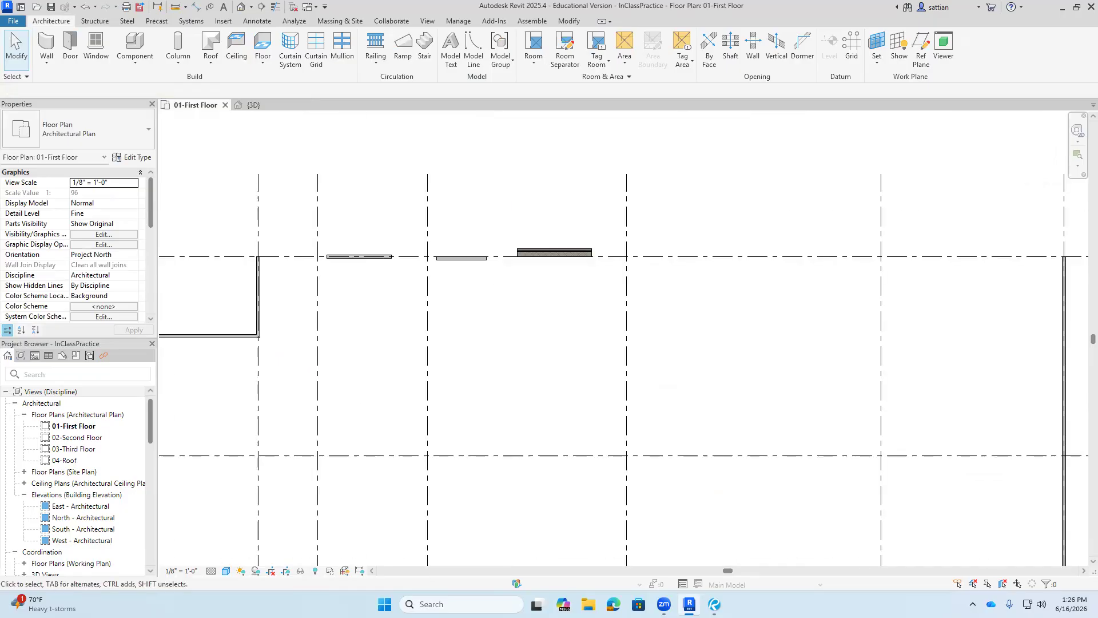
pyautogui.moveTo(613, 320); pyautogui.dragTo(861, 168, button='middle')
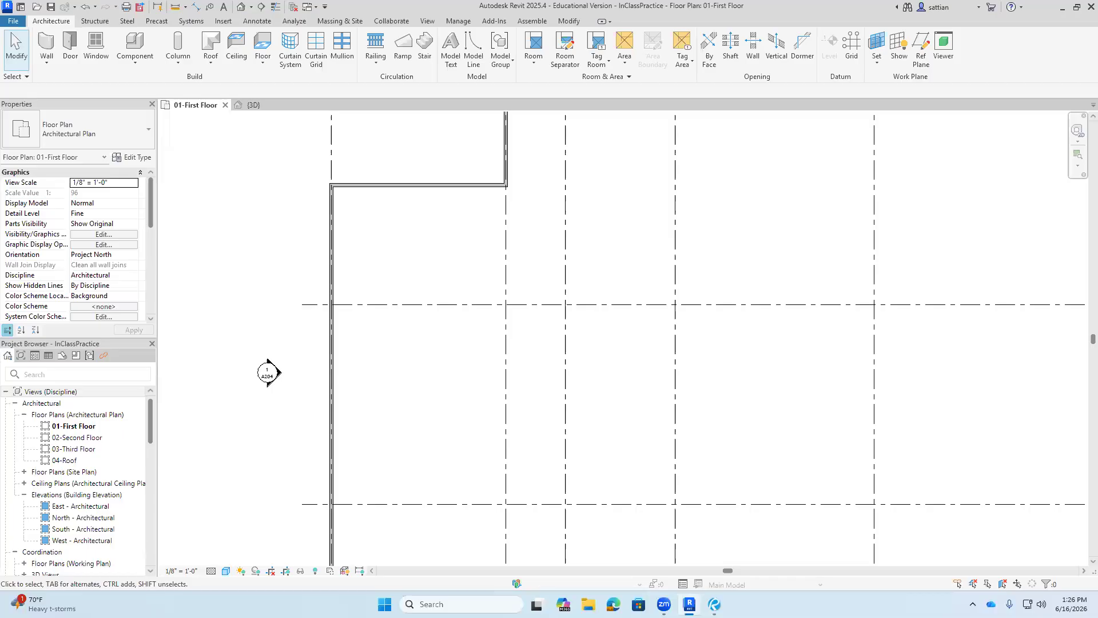
pyautogui.click(331, 269)
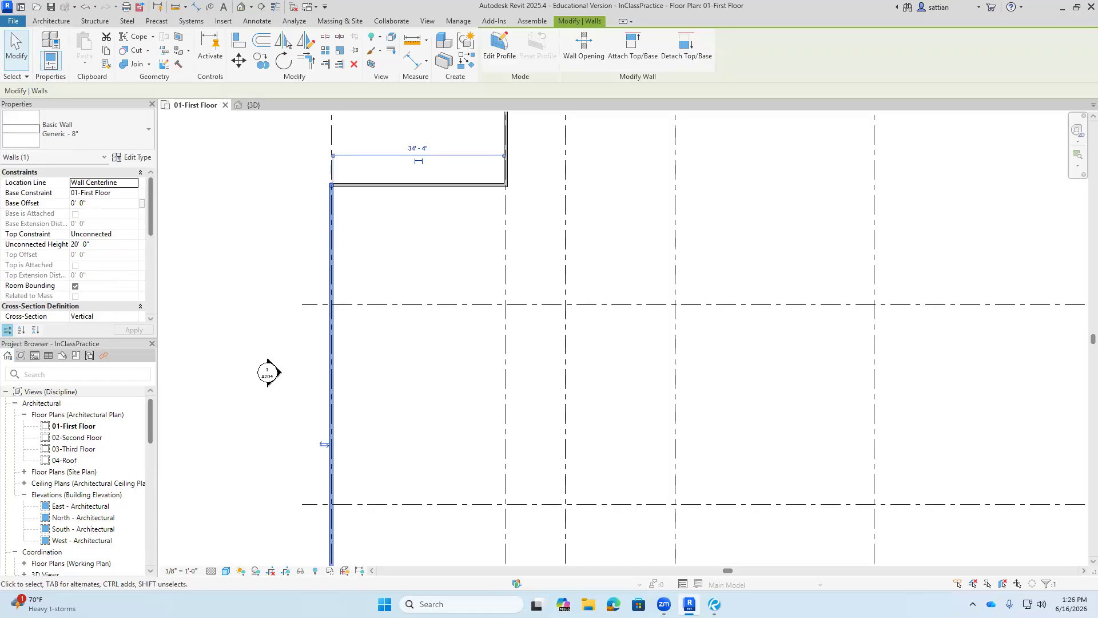
pyautogui.click(134, 234)
pyautogui.press('Down')
pyautogui.press('Down')
pyautogui.press('Return')
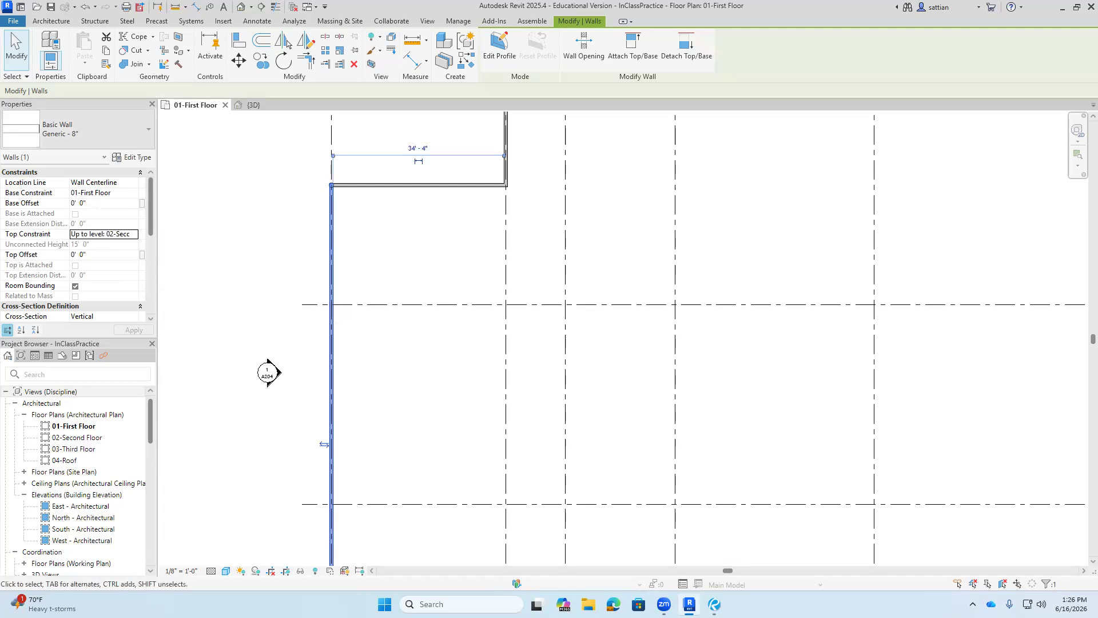
# - Change the west wall's type to the Storefront curtain wall
pyautogui.click(109, 129)
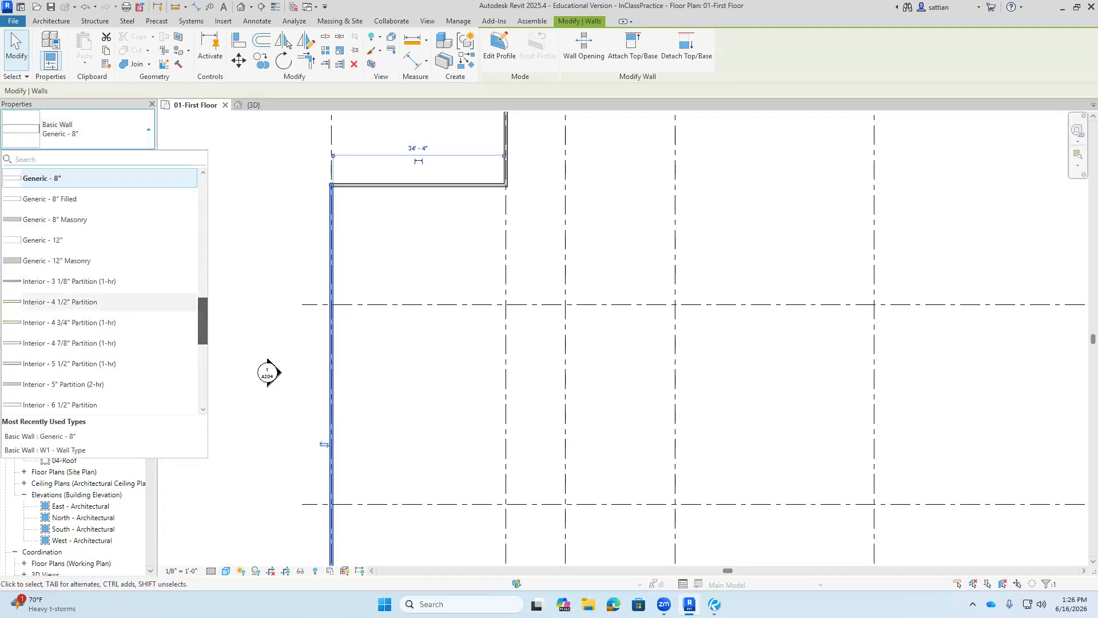
pyautogui.scroll(-5, 97, 309)
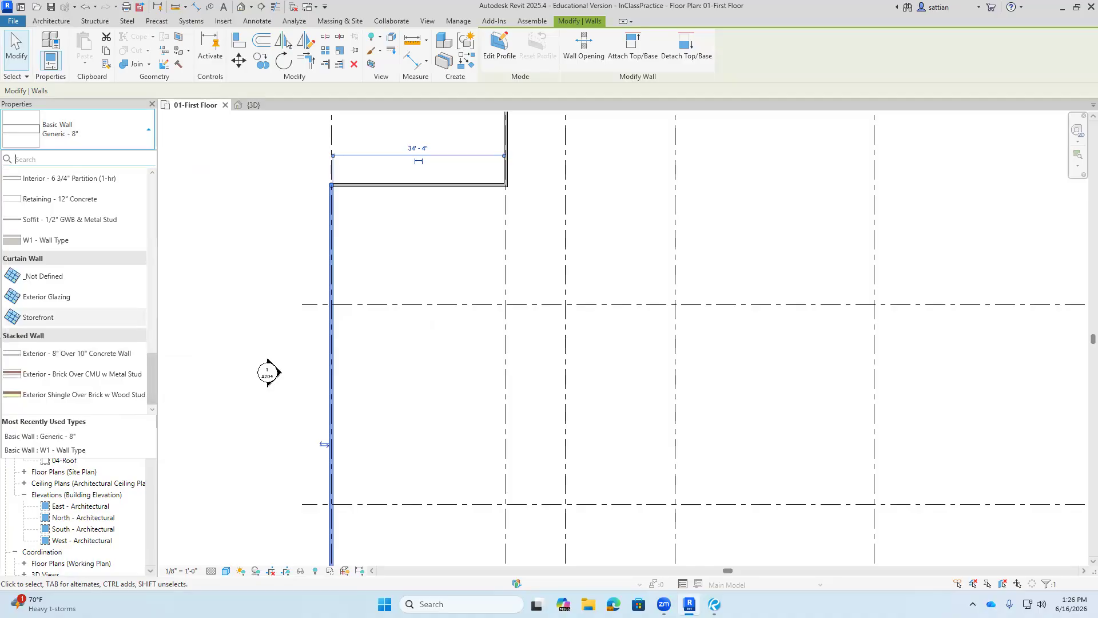
pyautogui.moveTo(63, 318)
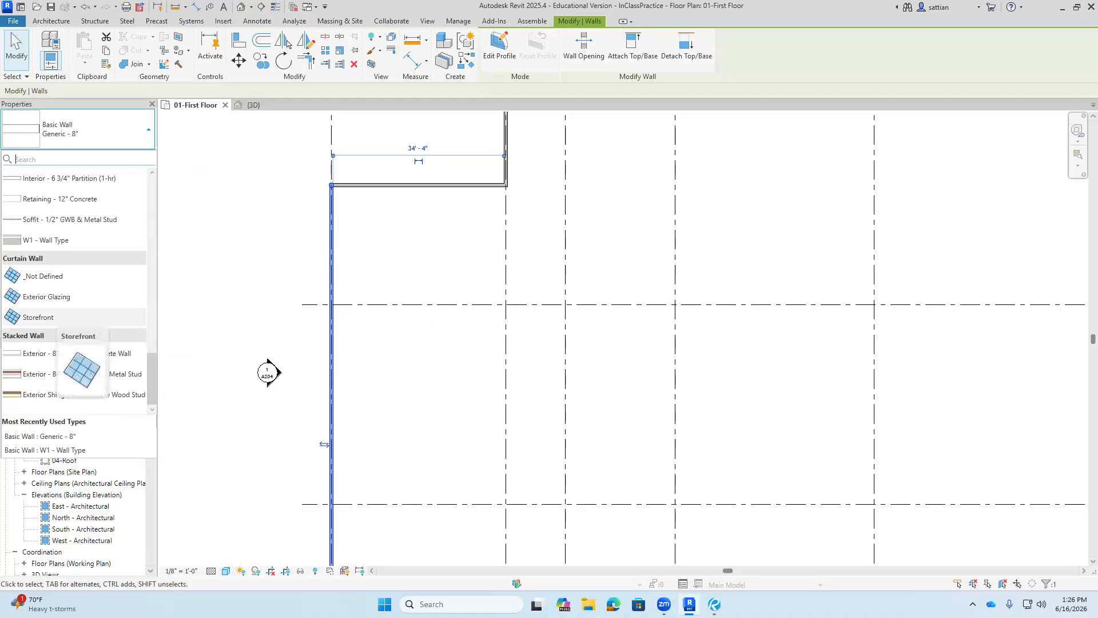
pyautogui.click(63, 318)
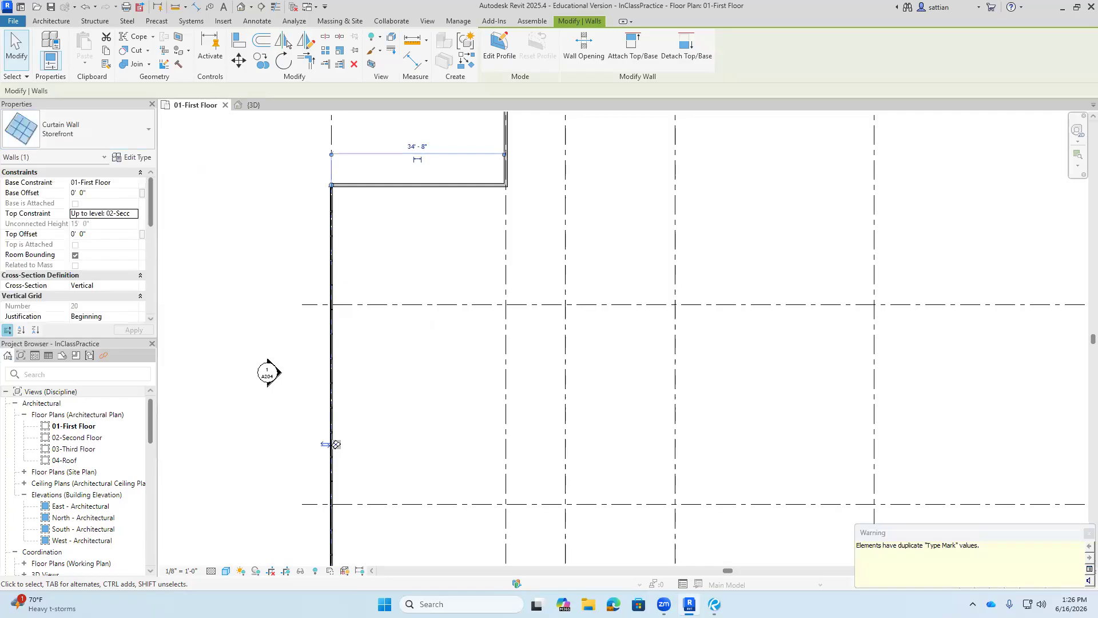
pyautogui.press('Escape')
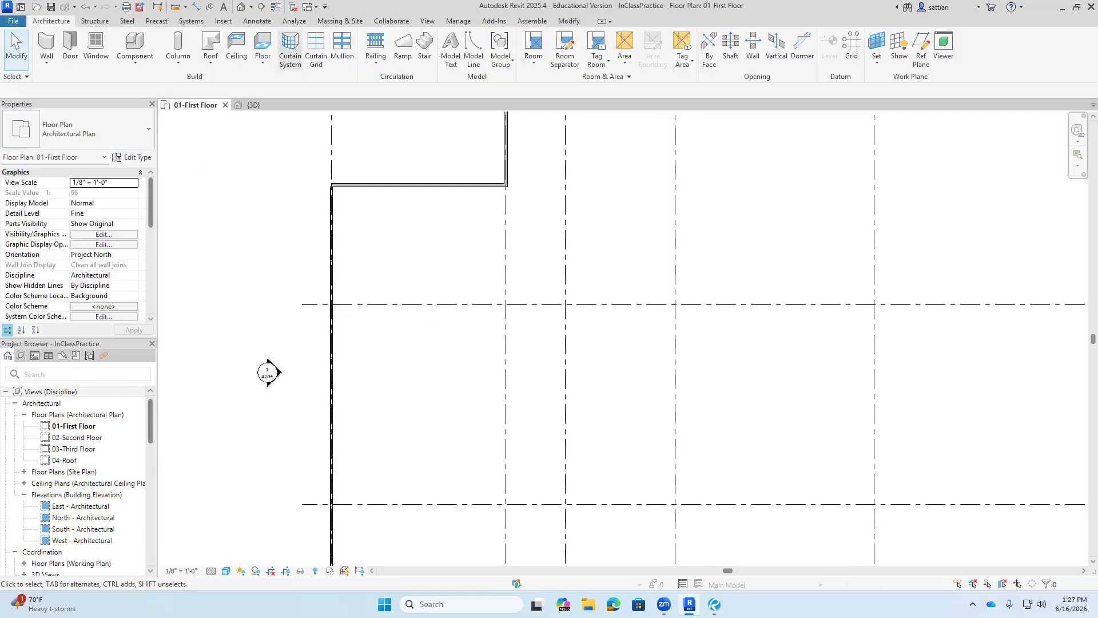
# - Return the 3D view to its home orientation and choose a visual style for viewing the storefront wall up close
pyautogui.click(254, 105)
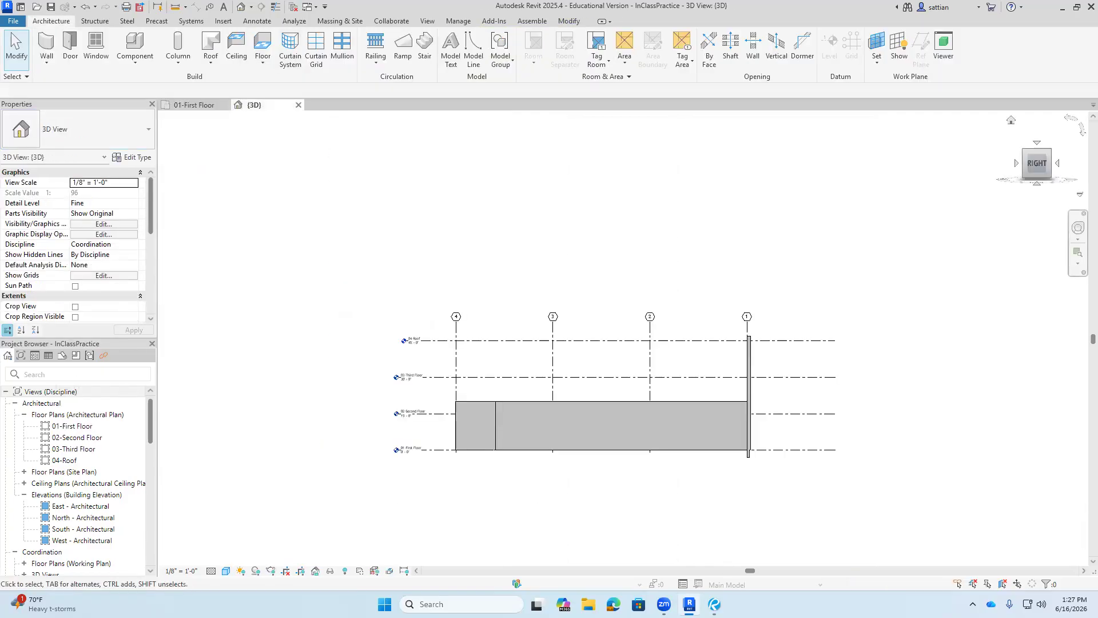
pyautogui.click(1012, 122)
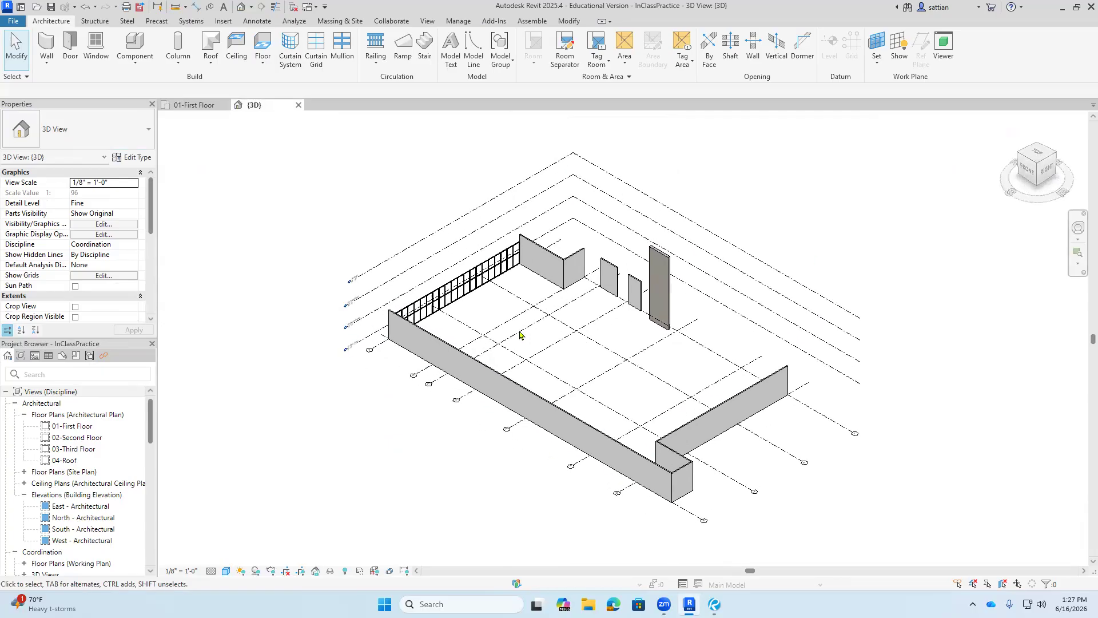
pyautogui.scroll(4, 520, 334)
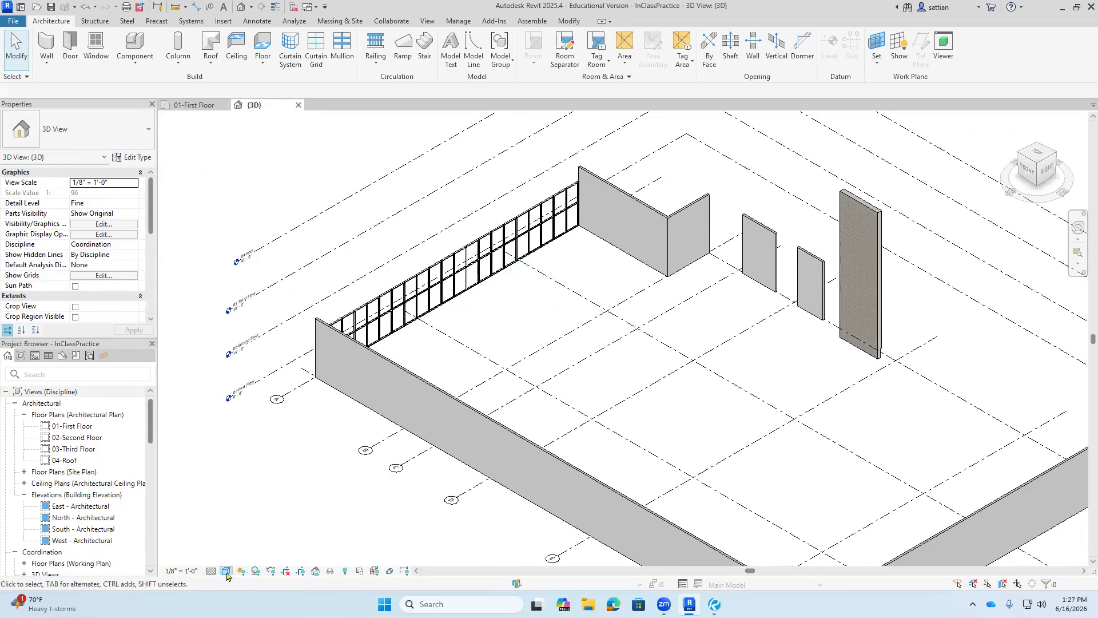
pyautogui.click(226, 571)
pyautogui.click(238, 536)
pyautogui.scroll(6, 403, 295)
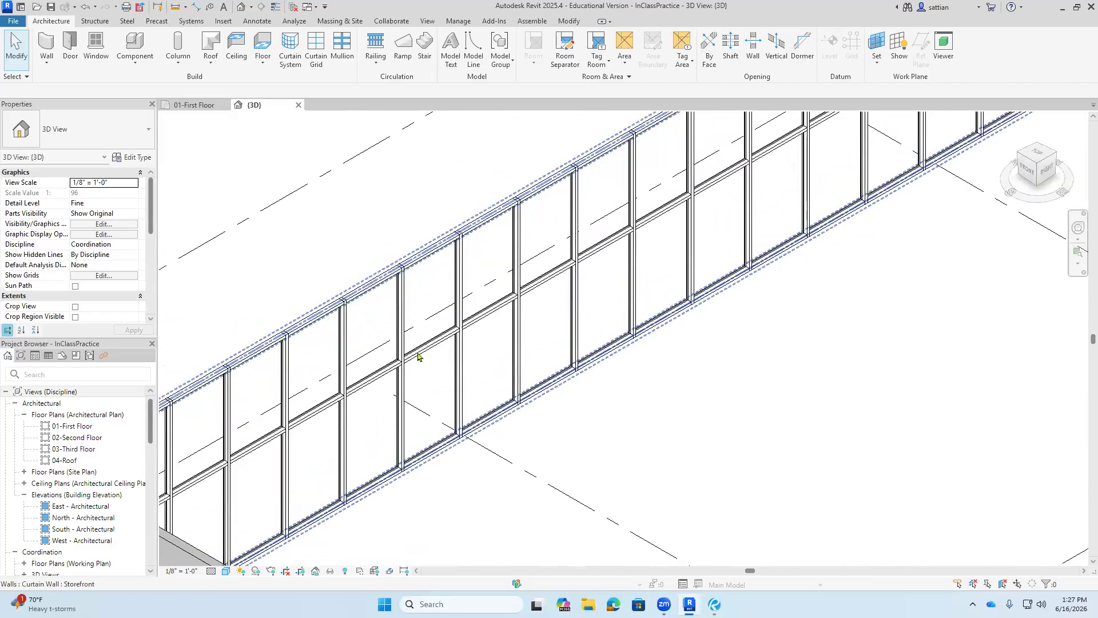
# - Change the west Storefront wall's type to the Exterior Glazing curtain wall and delete the mullions that are no longer type driven
pyautogui.click(459, 377)
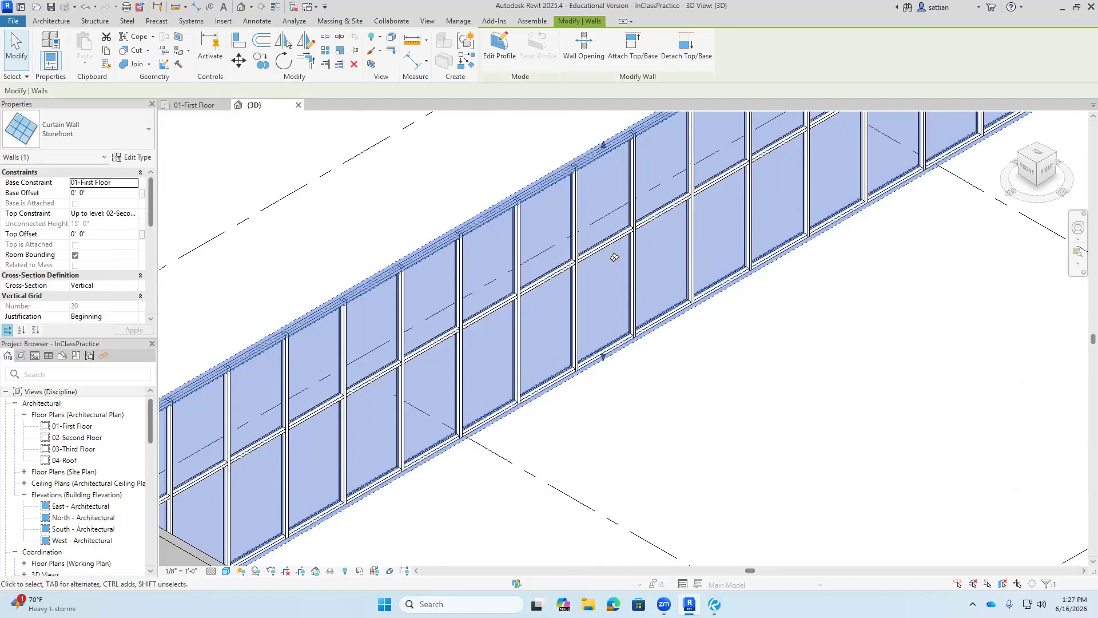
pyautogui.click(91, 129)
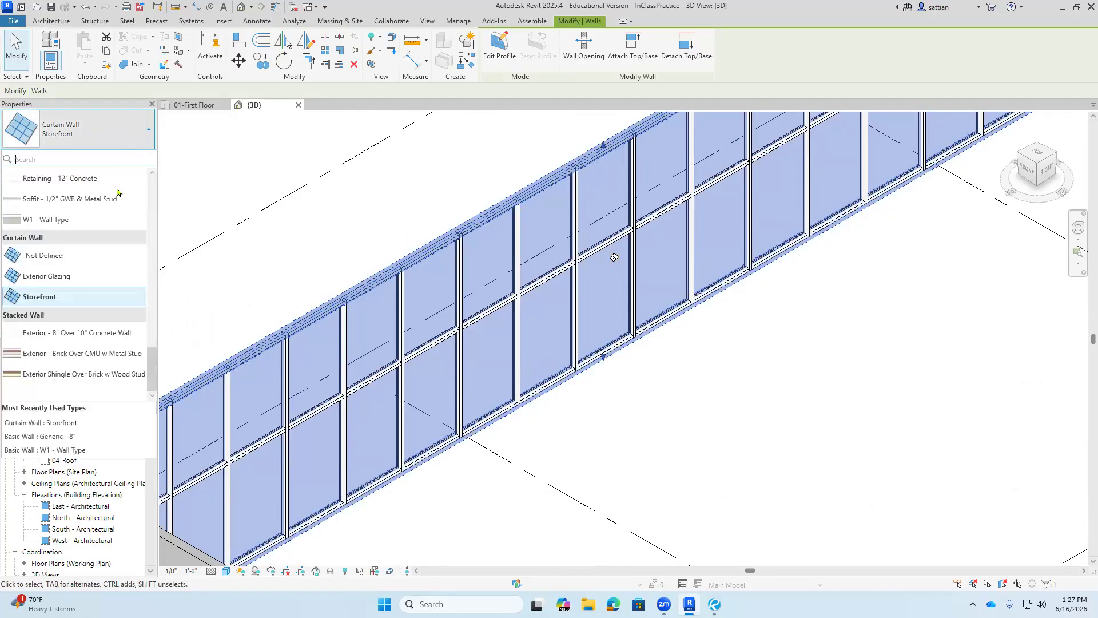
pyautogui.click(78, 276)
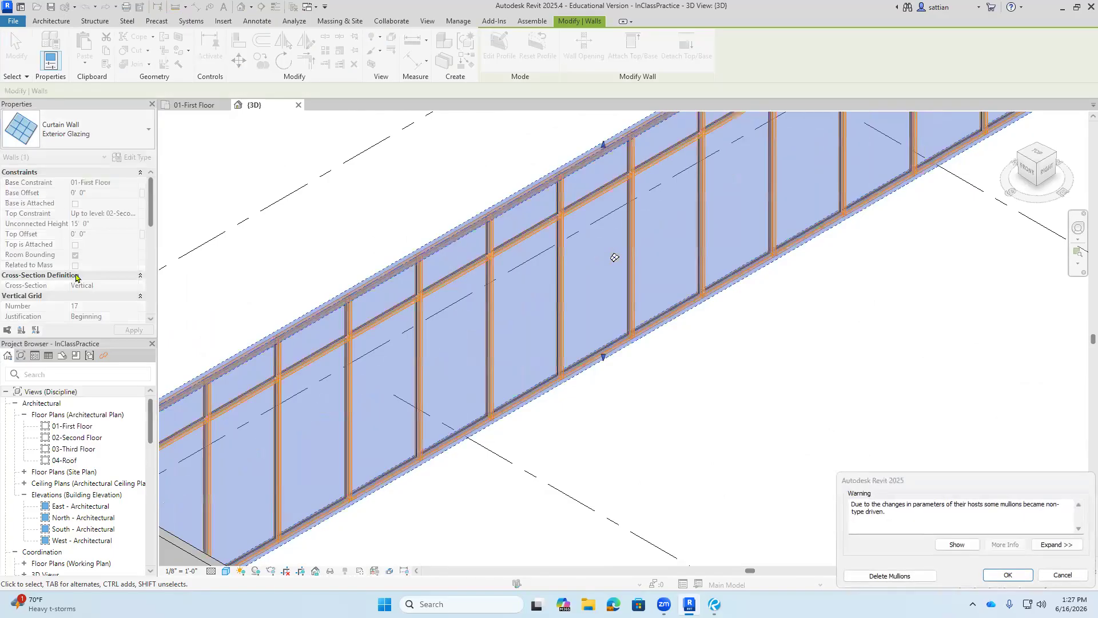
pyautogui.click(884, 573)
pyautogui.click(744, 456)
pyautogui.scroll(-3, 658, 328)
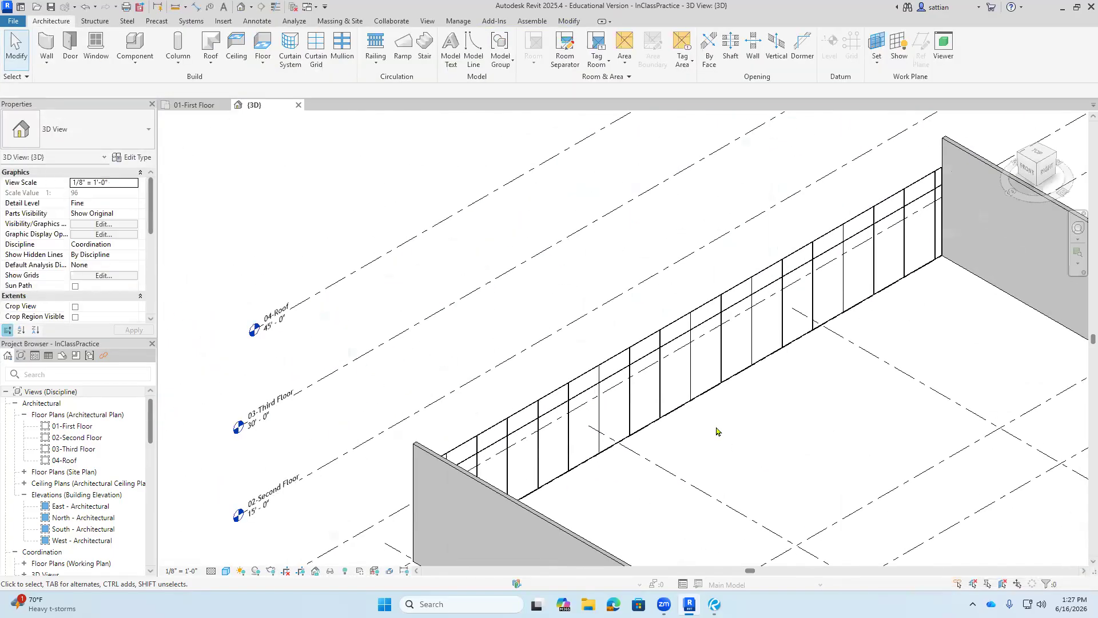
pyautogui.click(683, 364)
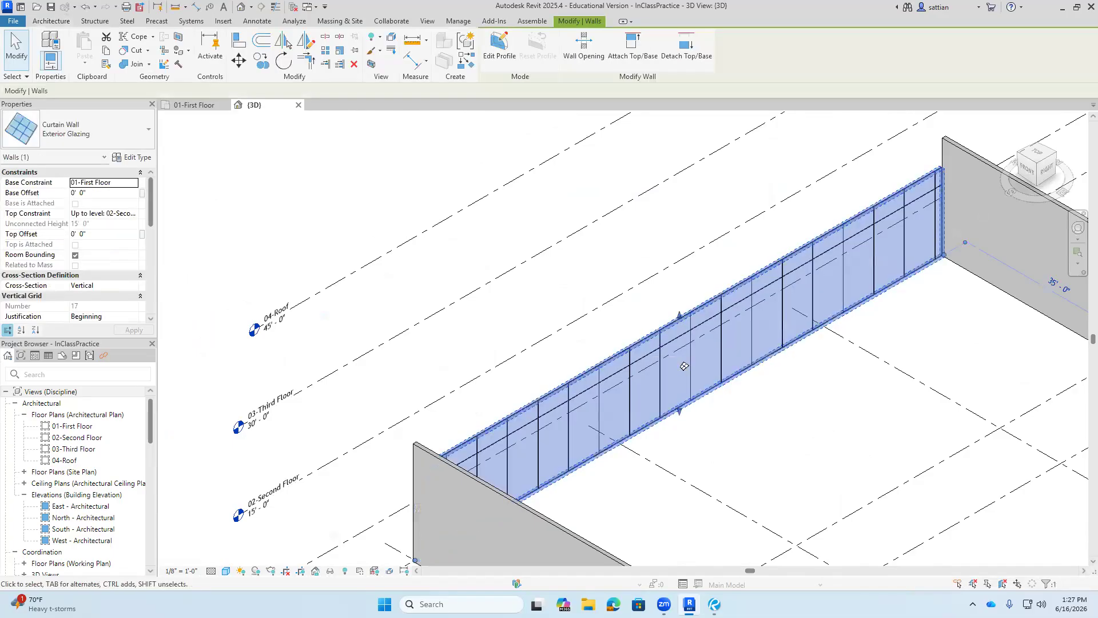
pyautogui.scroll(-1, 696, 369)
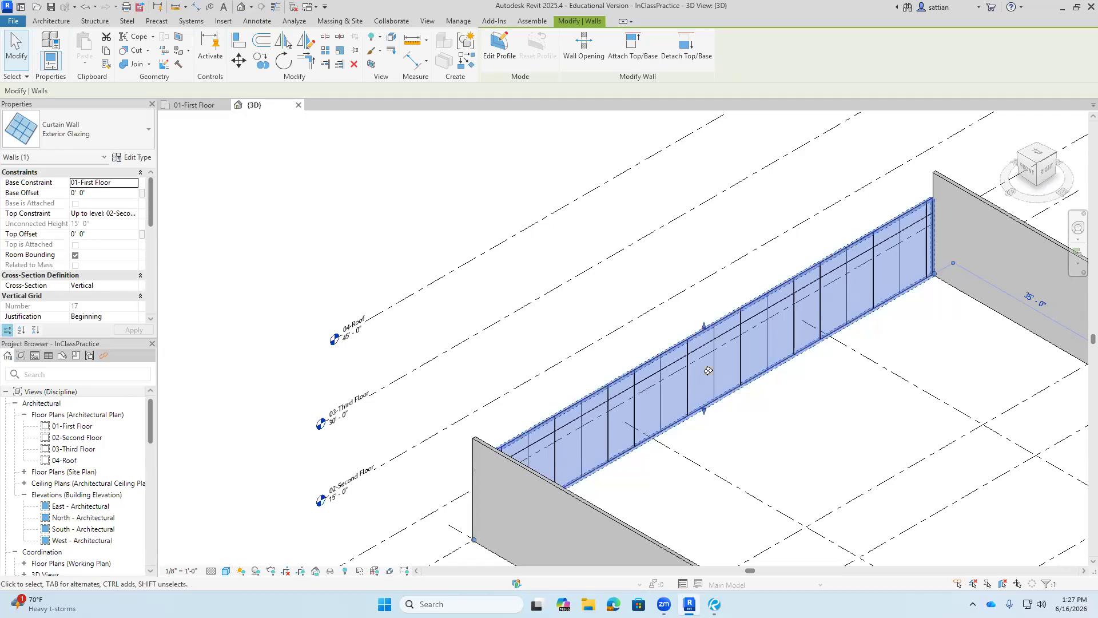
# - Switch to Bluebeam Revu and review the back wall section and parapet details on sheet A5.11 of PLANS_SU26
pyautogui.click(714, 603)
pyautogui.scroll(-5, 546, 119)
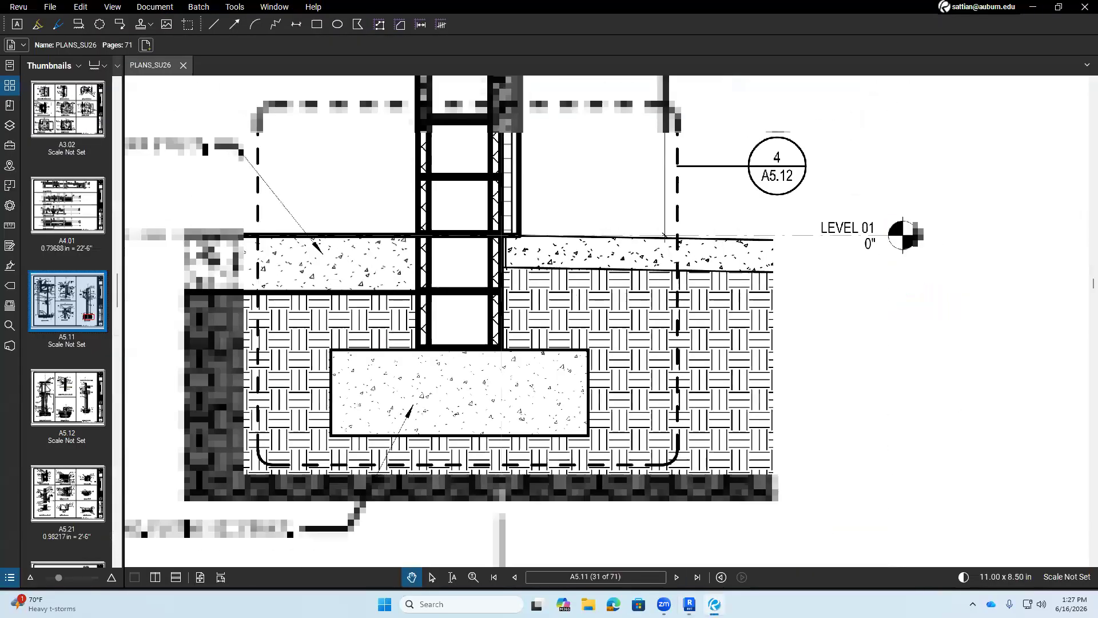
pyautogui.scroll(-5, 546, 118)
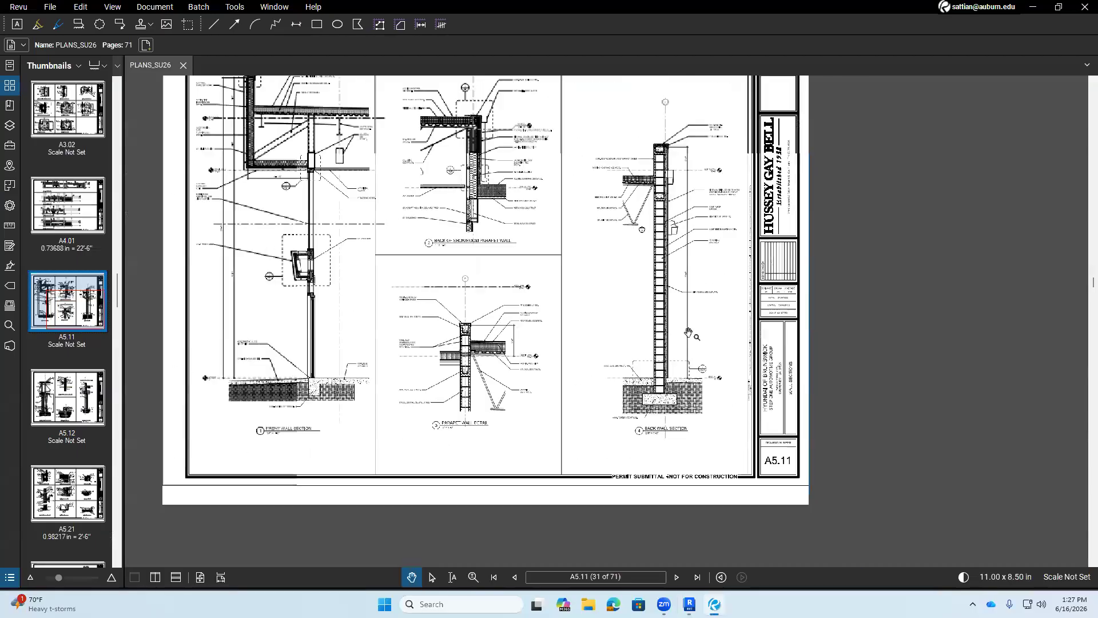
pyautogui.scroll(3, 641, 240)
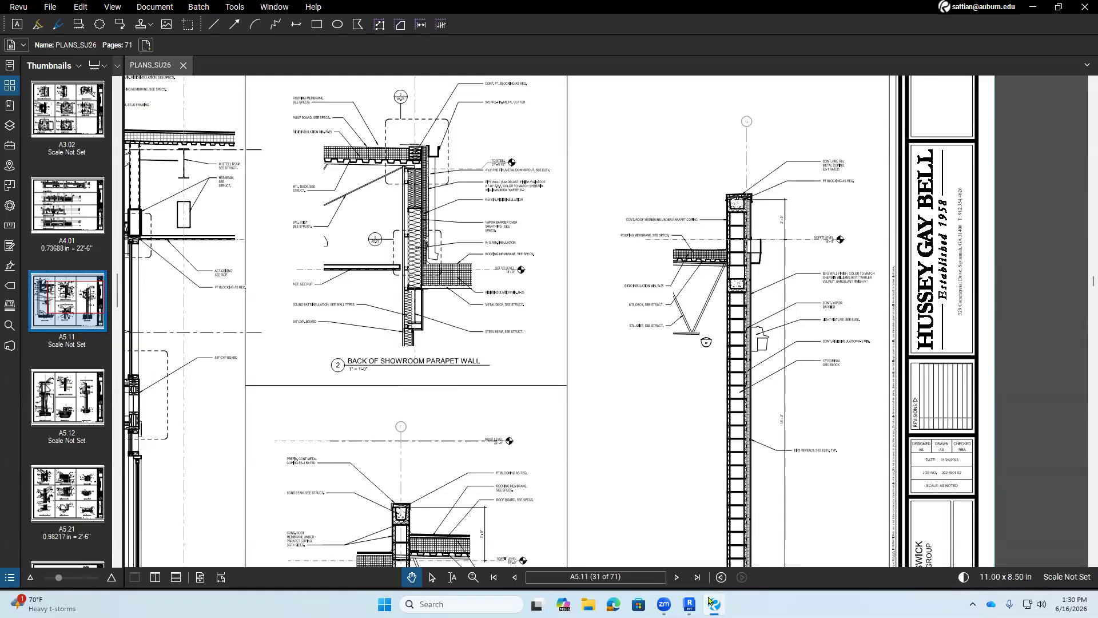
pyautogui.moveTo(715, 604)
# - Return to Revit, deselect the curtain wall, and display the whole building in the 01-First Floor plan
pyautogui.click(714, 603)
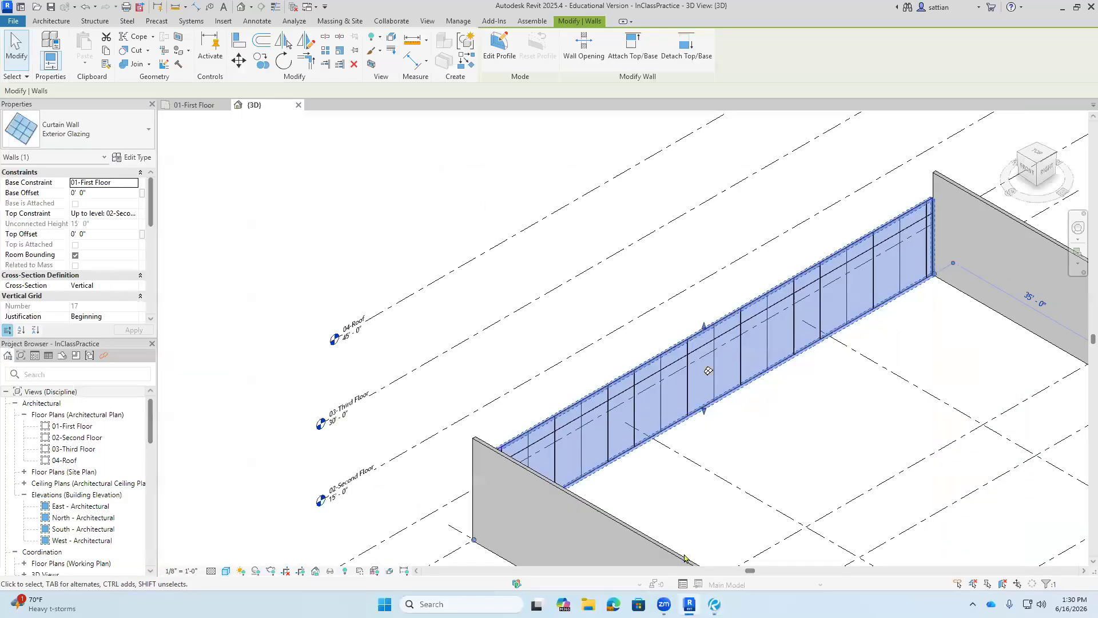
pyautogui.click(798, 426)
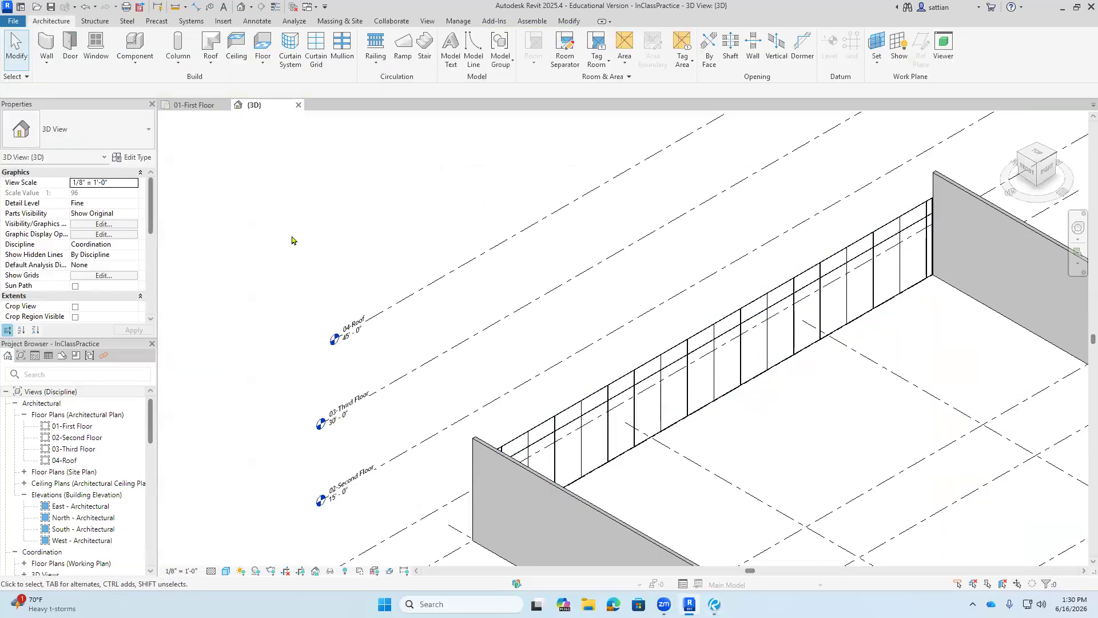
pyautogui.click(194, 107)
pyautogui.scroll(-7, 774, 246)
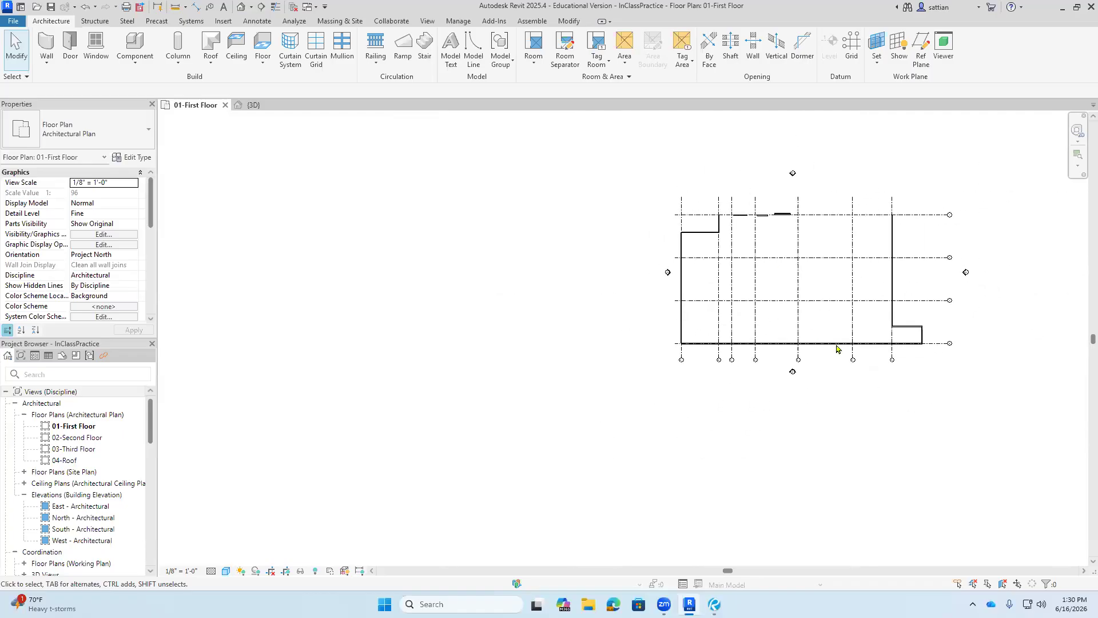
pyautogui.moveTo(922, 277); pyautogui.dragTo(684, 319, button='middle')
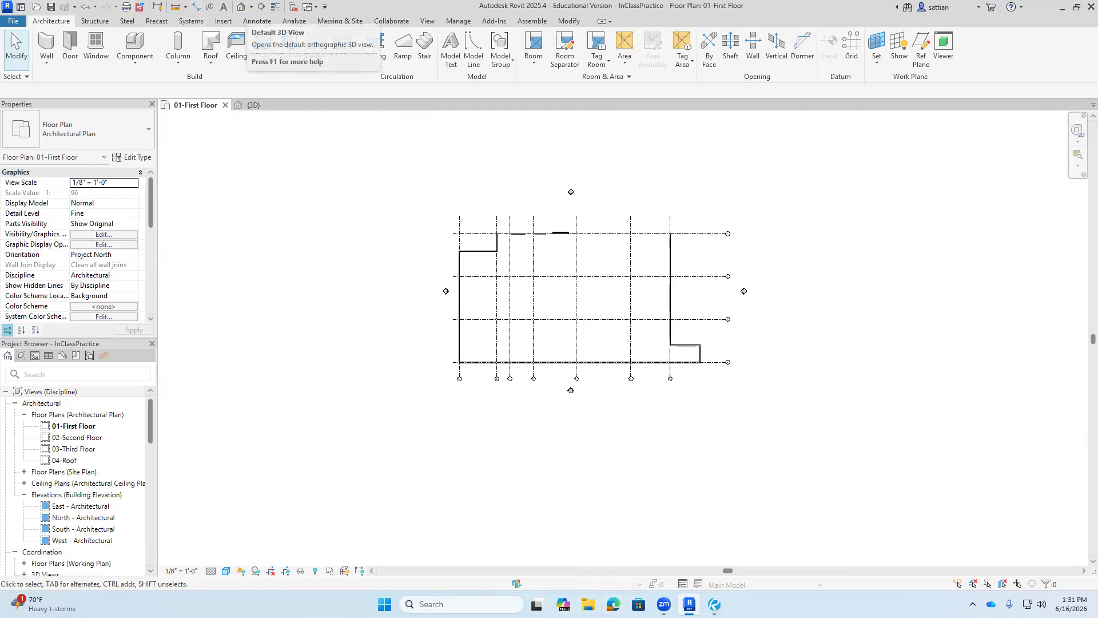
# - Reopen the default 3D view, inspect the whole building from its right-back corner, and close the view
pyautogui.click(240, 7)
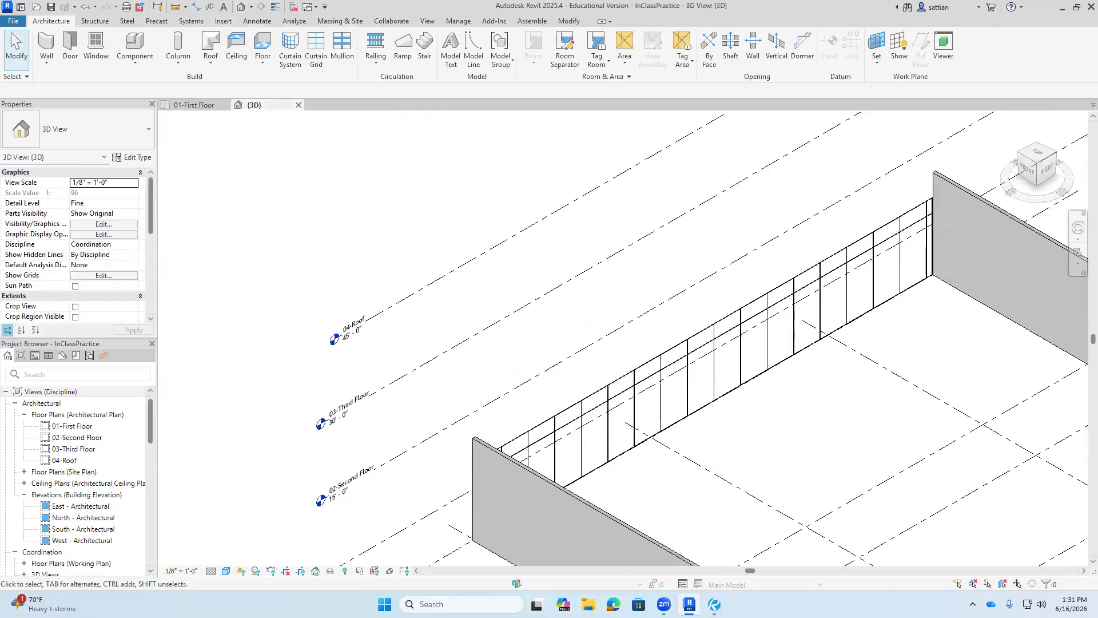
pyautogui.hotkey('ctrl', 'Tab')
pyautogui.hotkey('ctrl', 'Tab')
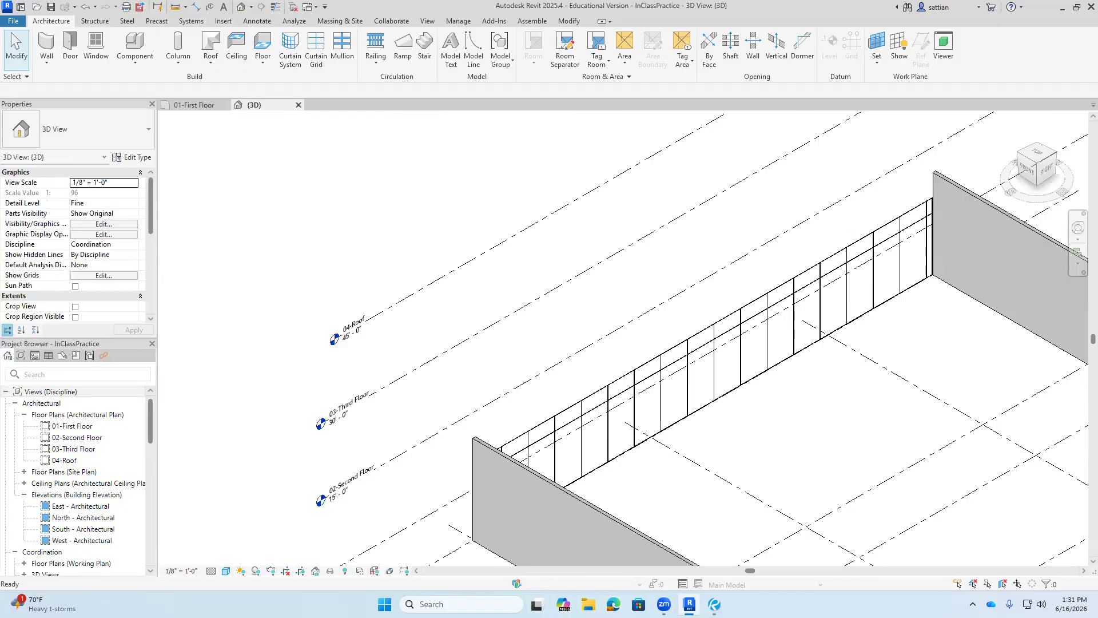
pyautogui.click(299, 106)
pyautogui.click(241, 6)
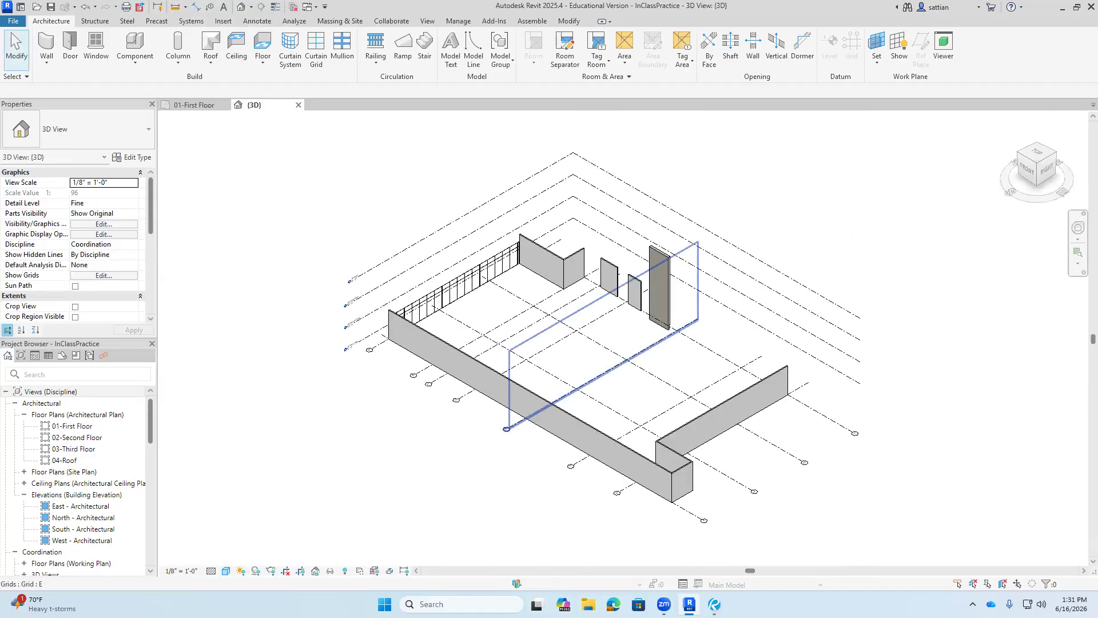
pyautogui.moveTo(1037, 174); pyautogui.dragTo(973, 169)
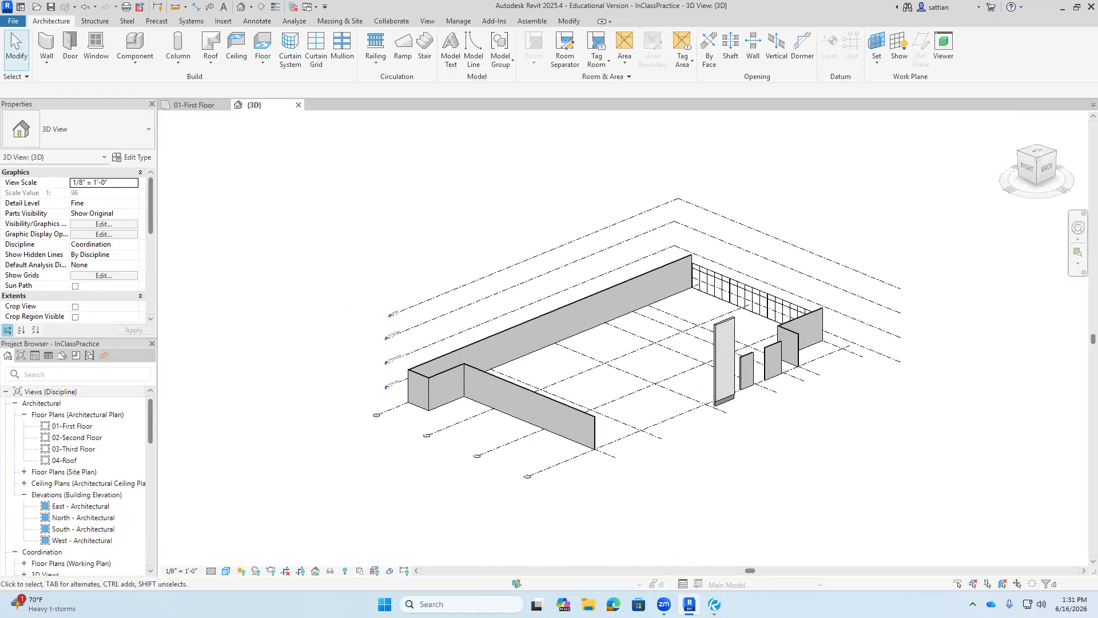
pyautogui.click(298, 104)
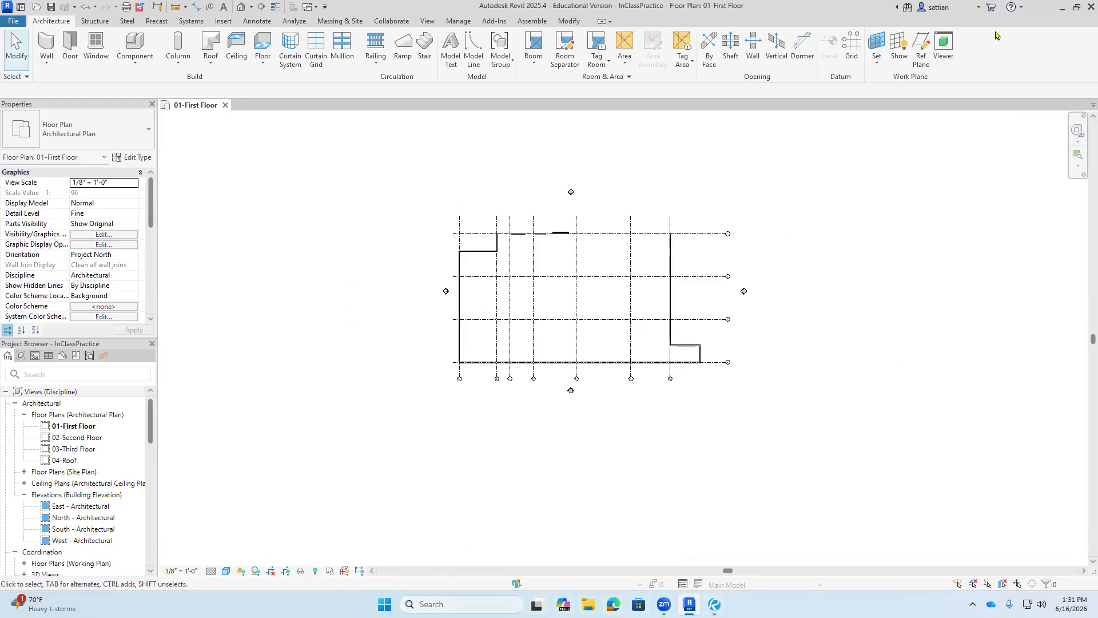
# - Minimize Revit, launch Google Chrome, and bring the PLANS_SU26 drawings back up in Bluebeam Revu
pyautogui.click(1062, 7)
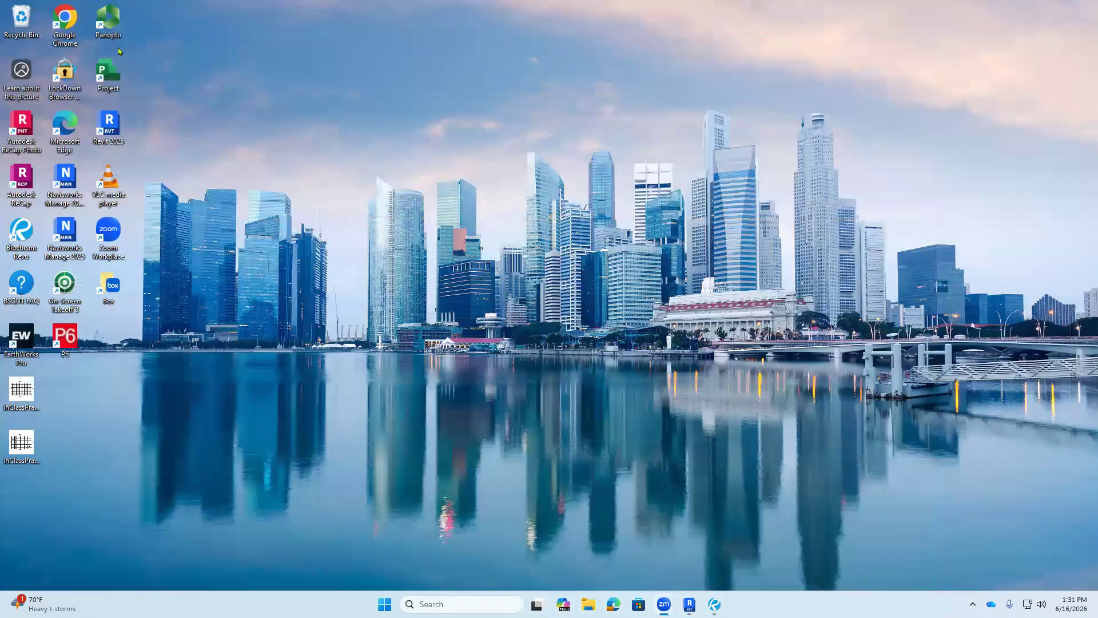
pyautogui.doubleClick(65, 21)
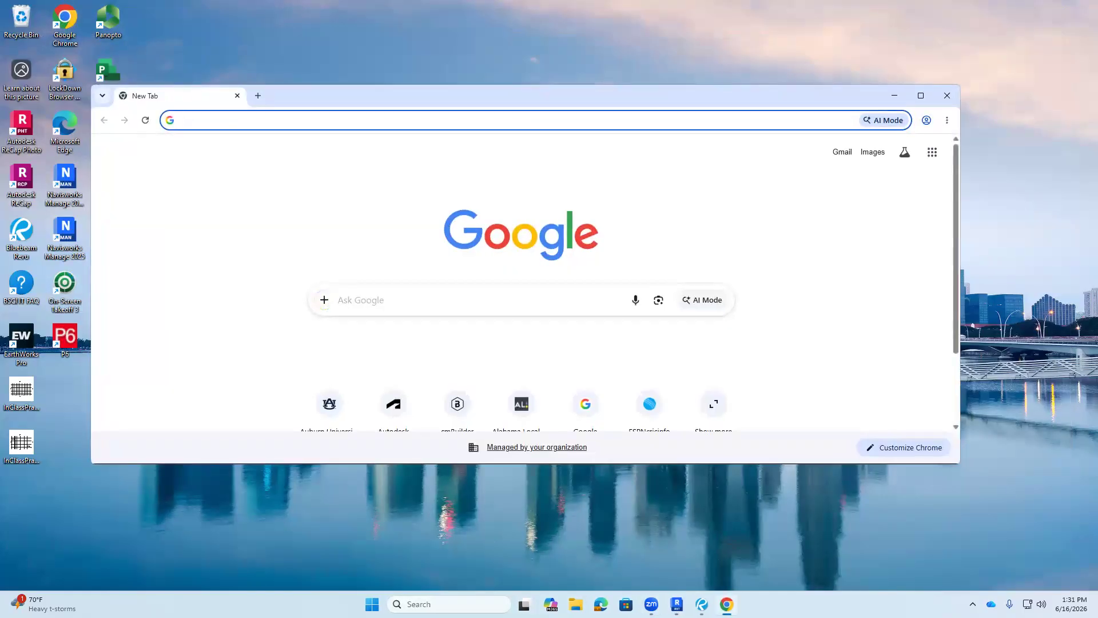
pyautogui.press('super+Up')
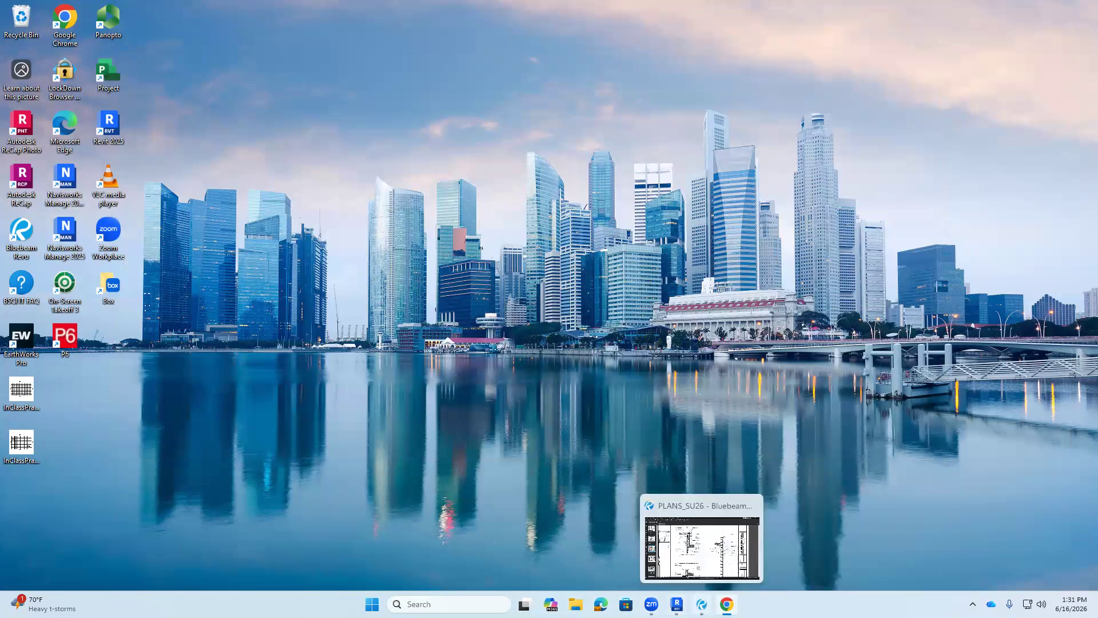
pyautogui.click(702, 604)
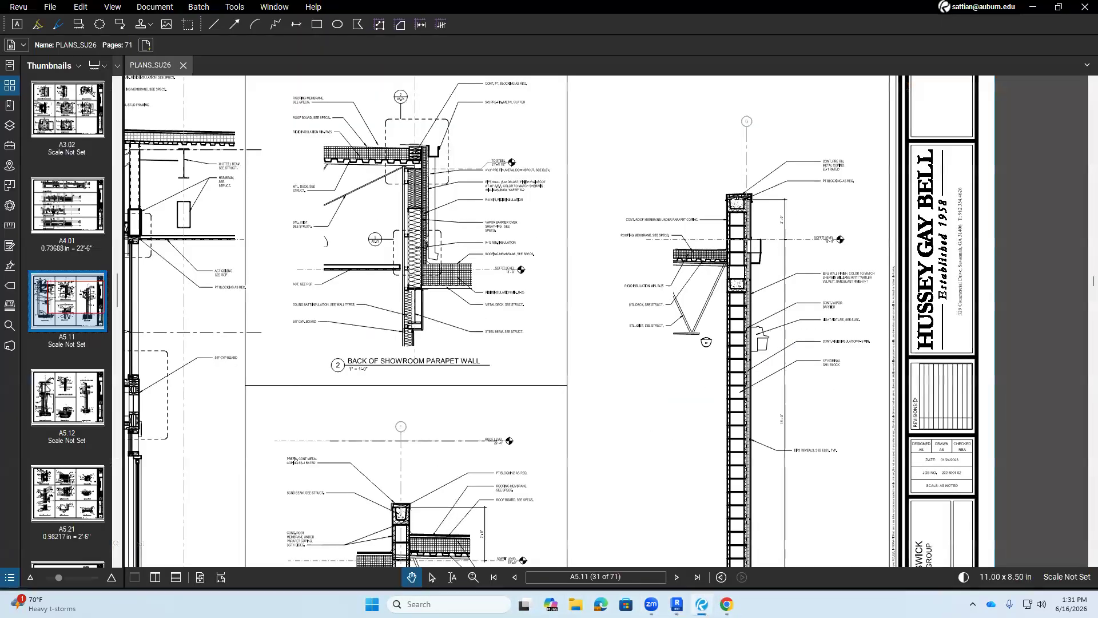
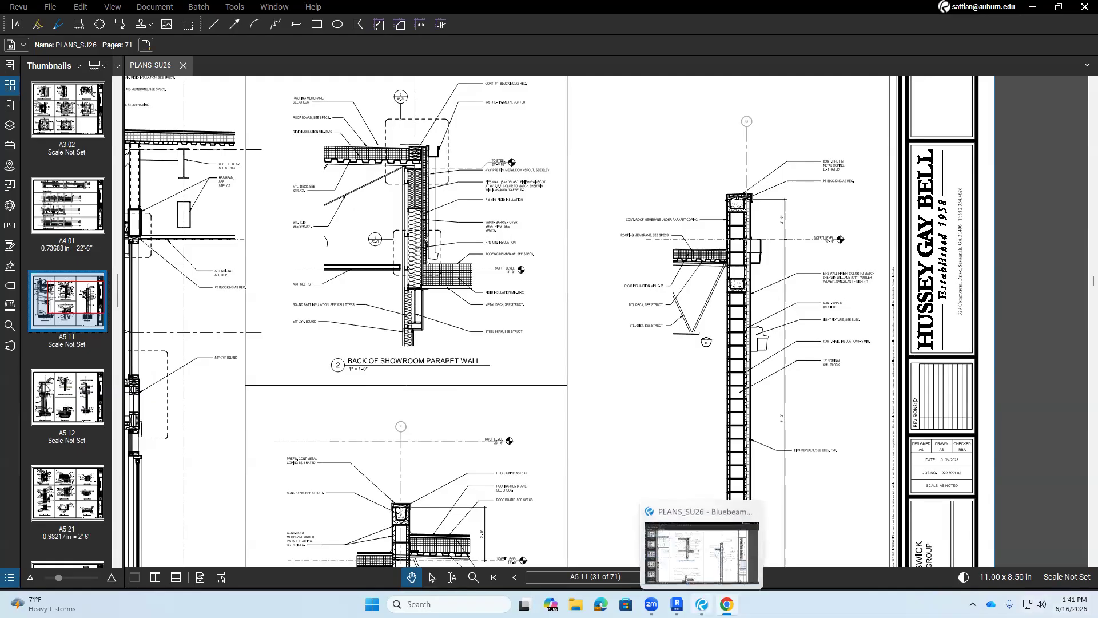
# - Switch back to Revit and show the northern part of the building grid in the 01-First Floor plan
pyautogui.click(702, 604)
pyautogui.click(701, 604)
pyautogui.click(676, 604)
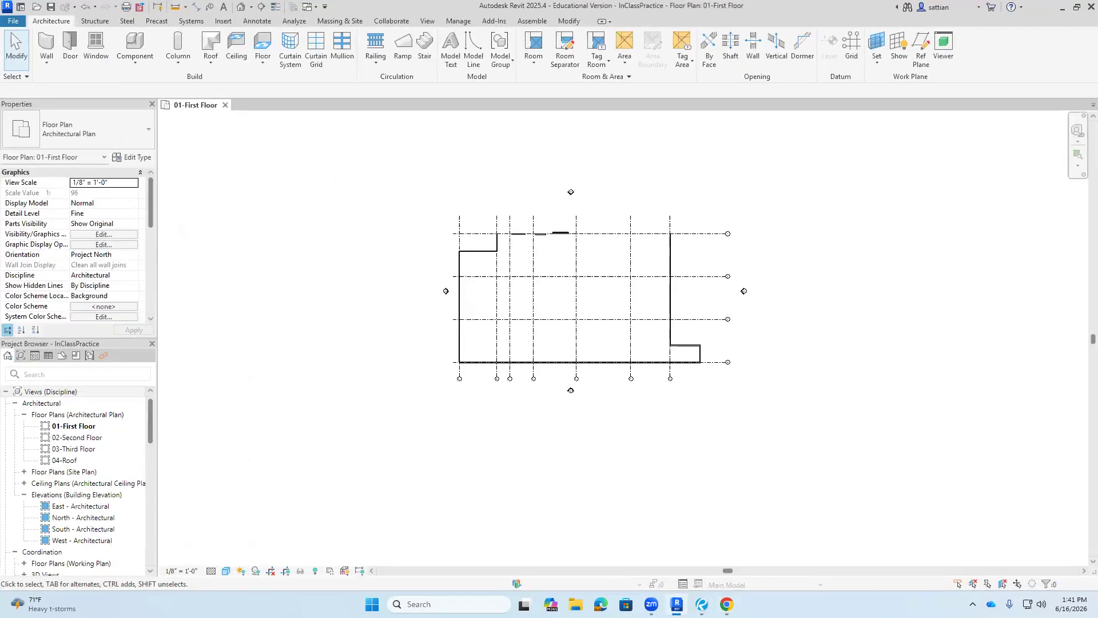
pyautogui.scroll(3, 461, 146)
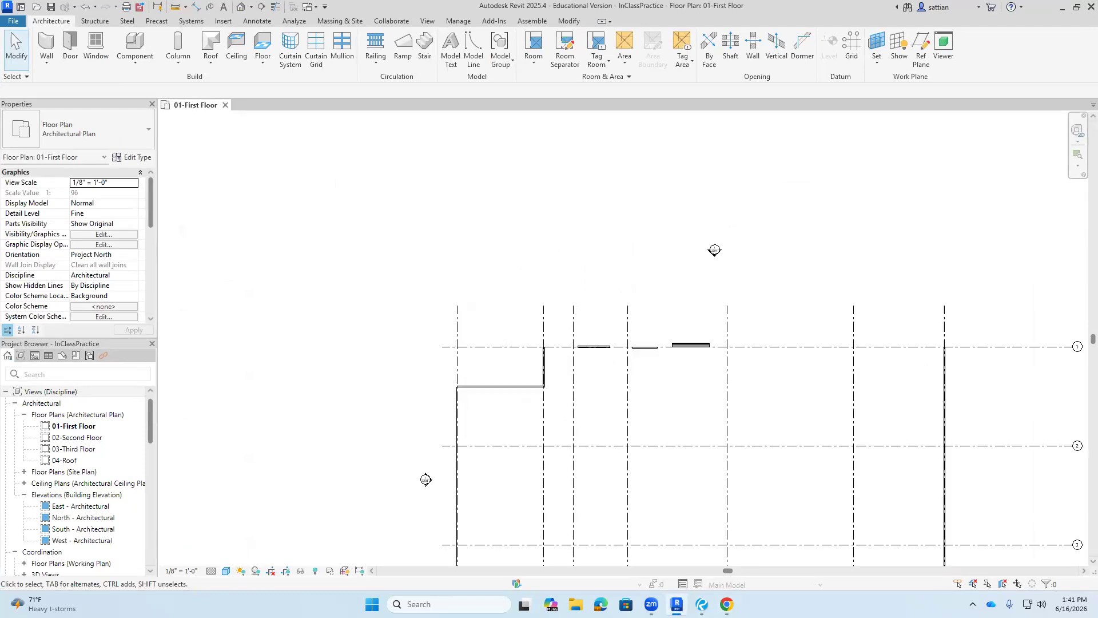
pyautogui.moveTo(843, 230); pyautogui.dragTo(631, 172, button='middle')
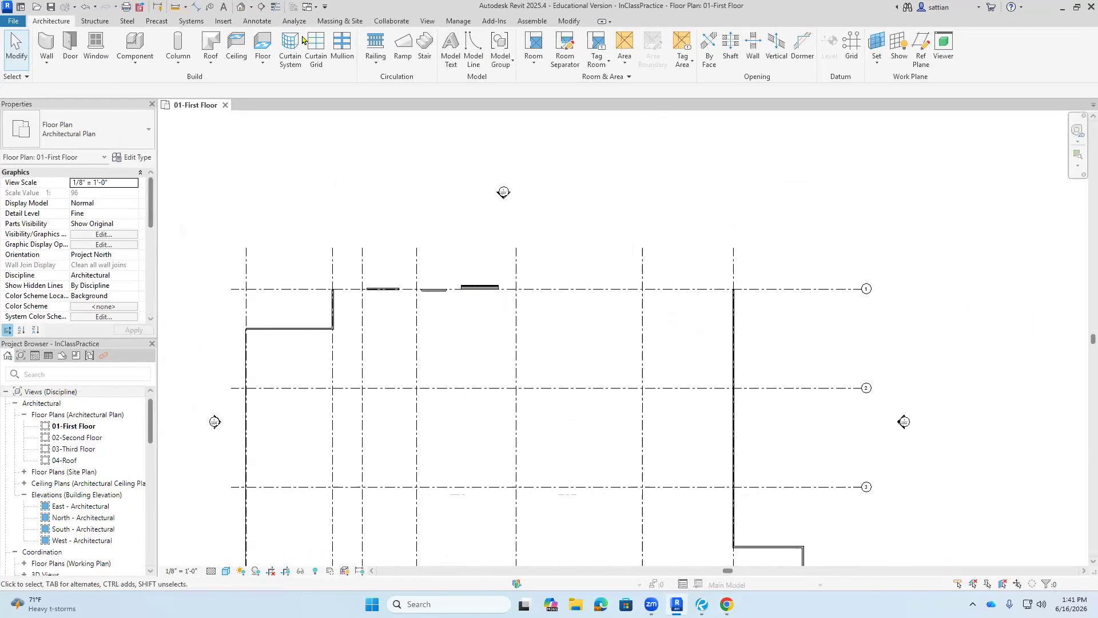
# - Place a continuous string of aligned dimensions across all the vertical grid lines, just above the building in the 01-First Floor plan
pyautogui.click(247, 23)
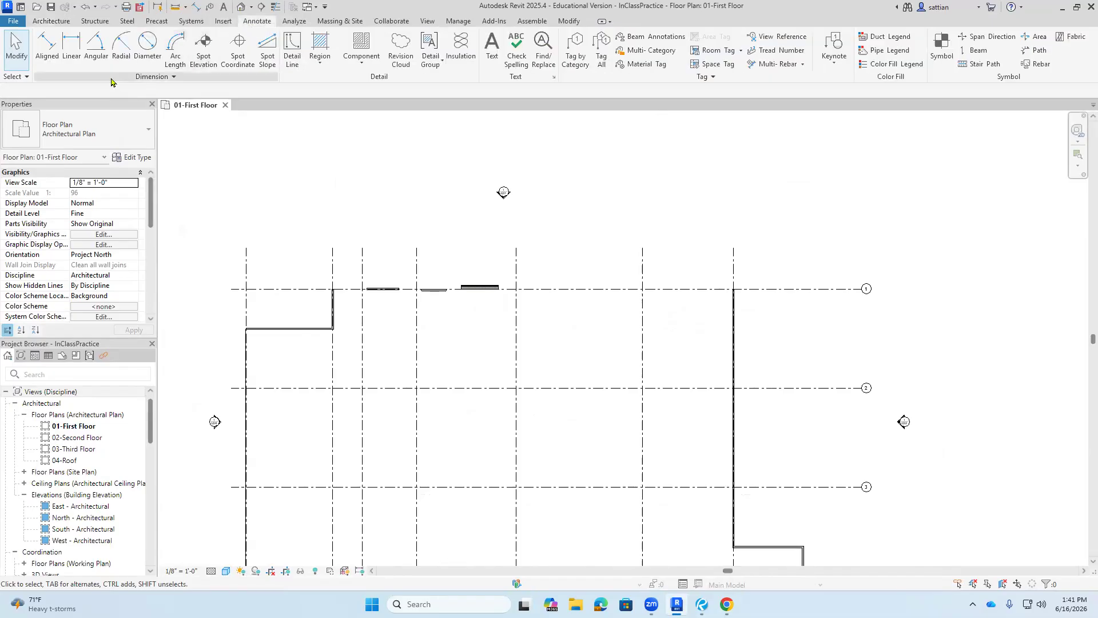
pyautogui.click(48, 47)
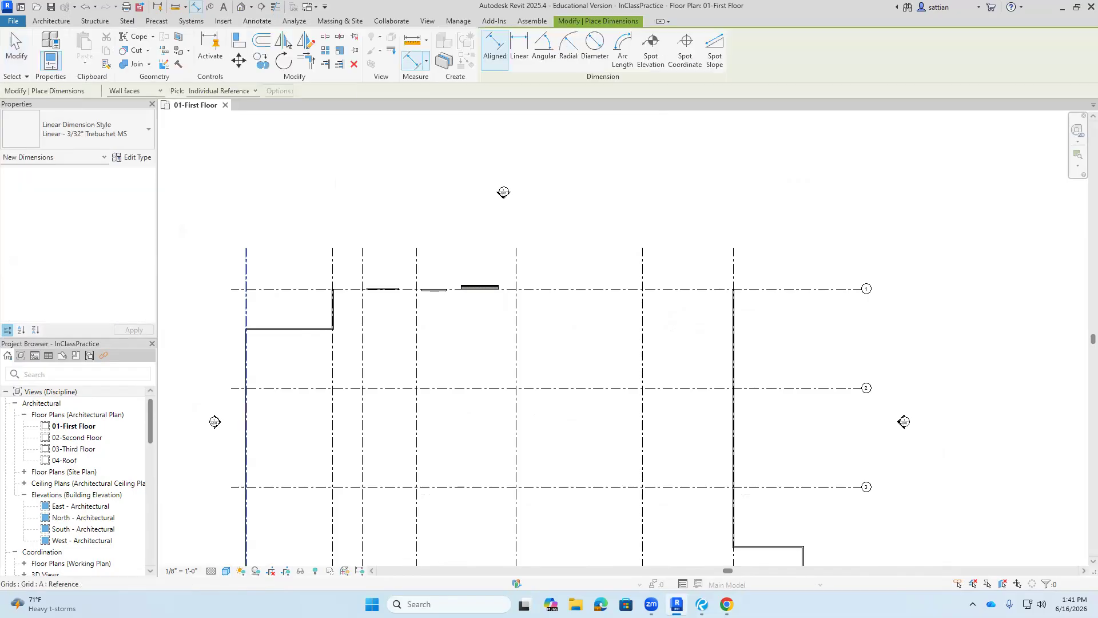
pyautogui.click(246, 266)
pyautogui.click(333, 265)
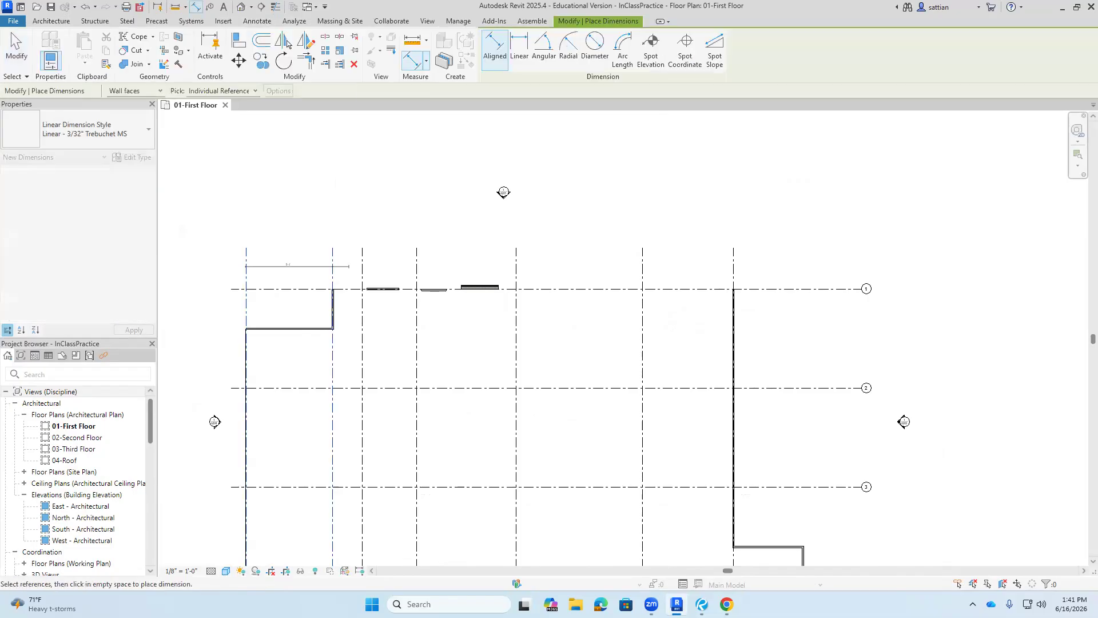
pyautogui.click(362, 266)
pyautogui.click(516, 267)
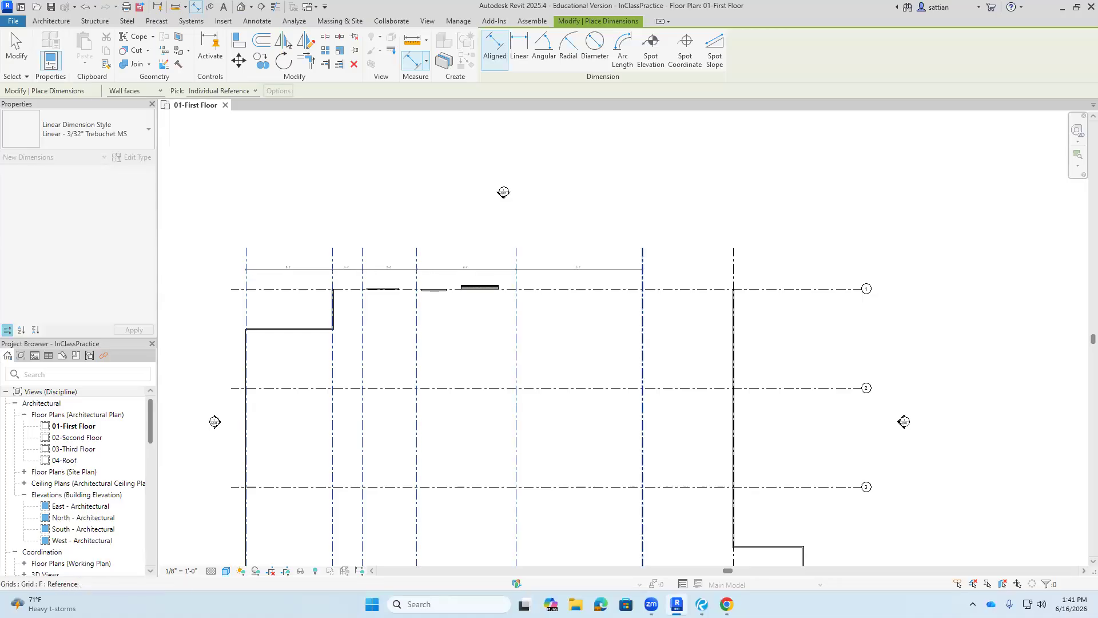
pyautogui.click(733, 281)
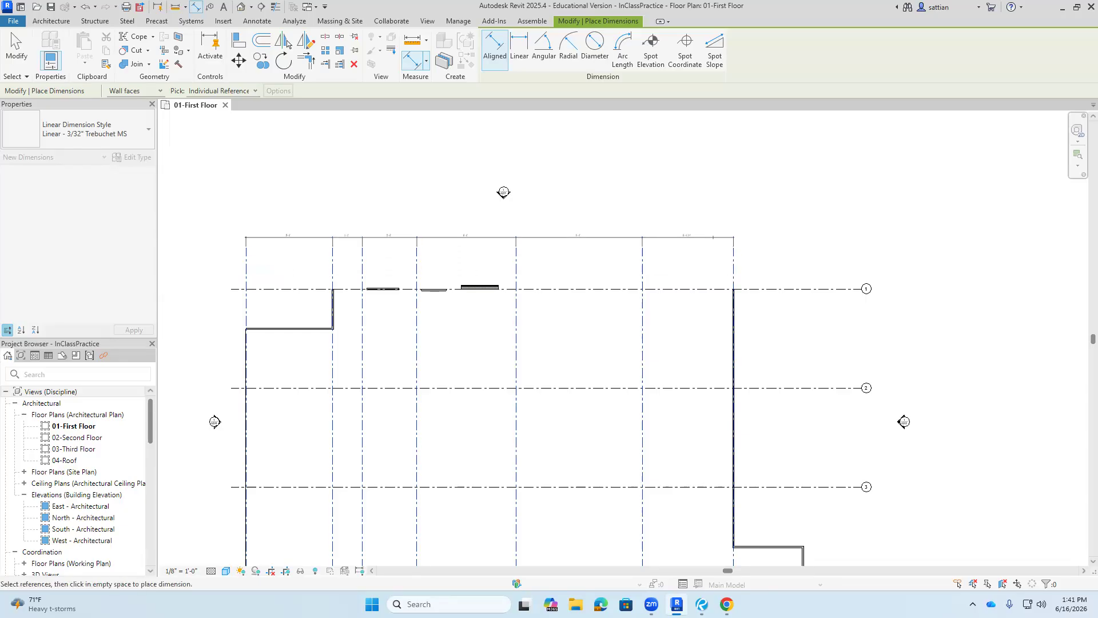
pyautogui.click(703, 229)
pyautogui.press('Escape')
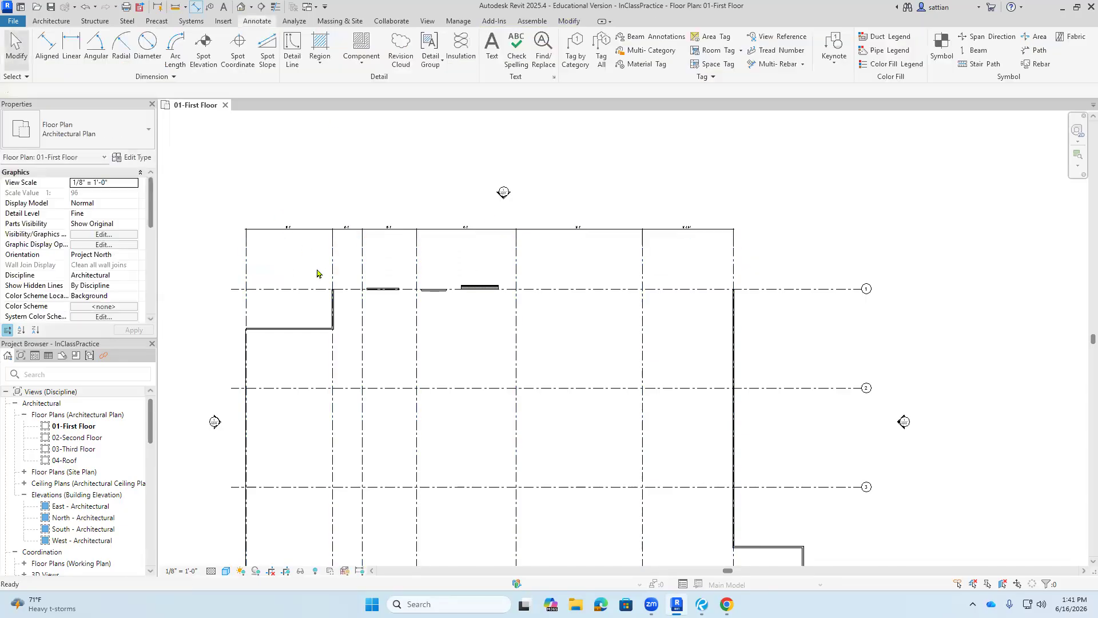
pyautogui.scroll(5, 275, 221)
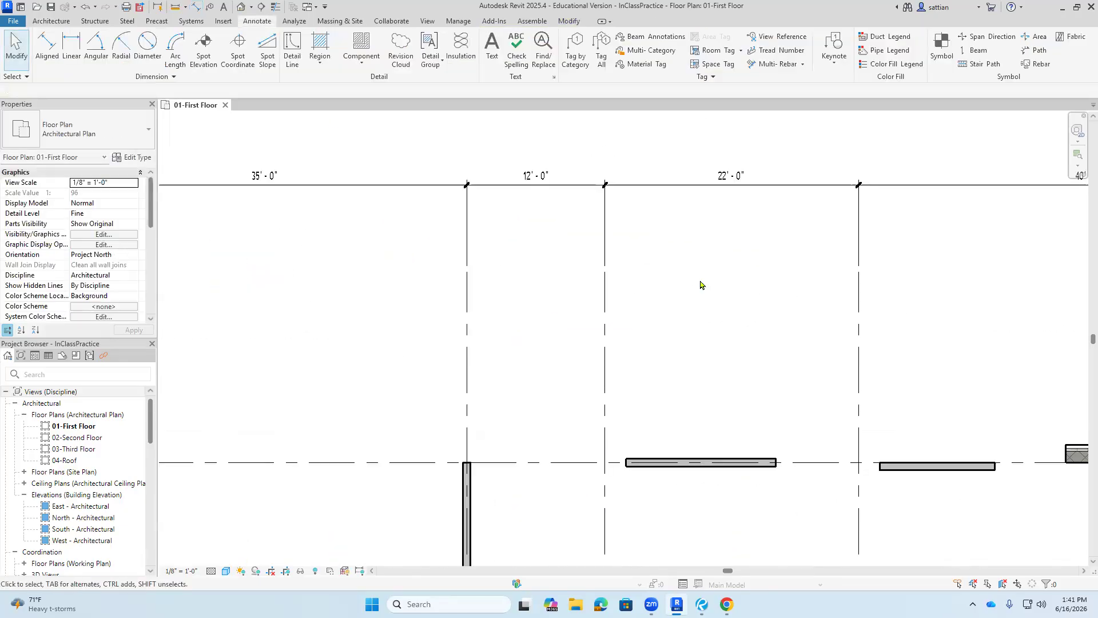
pyautogui.moveTo(778, 275); pyautogui.dragTo(509, 326, button='middle')
pyautogui.scroll(-2, 815, 330)
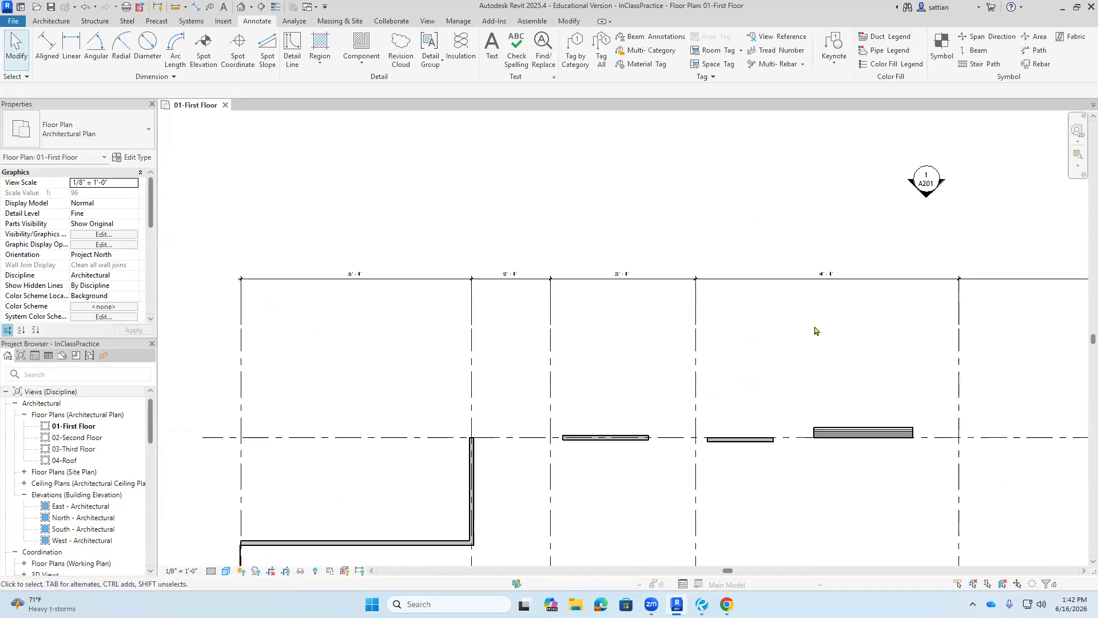
pyautogui.scroll(3, 315, 321)
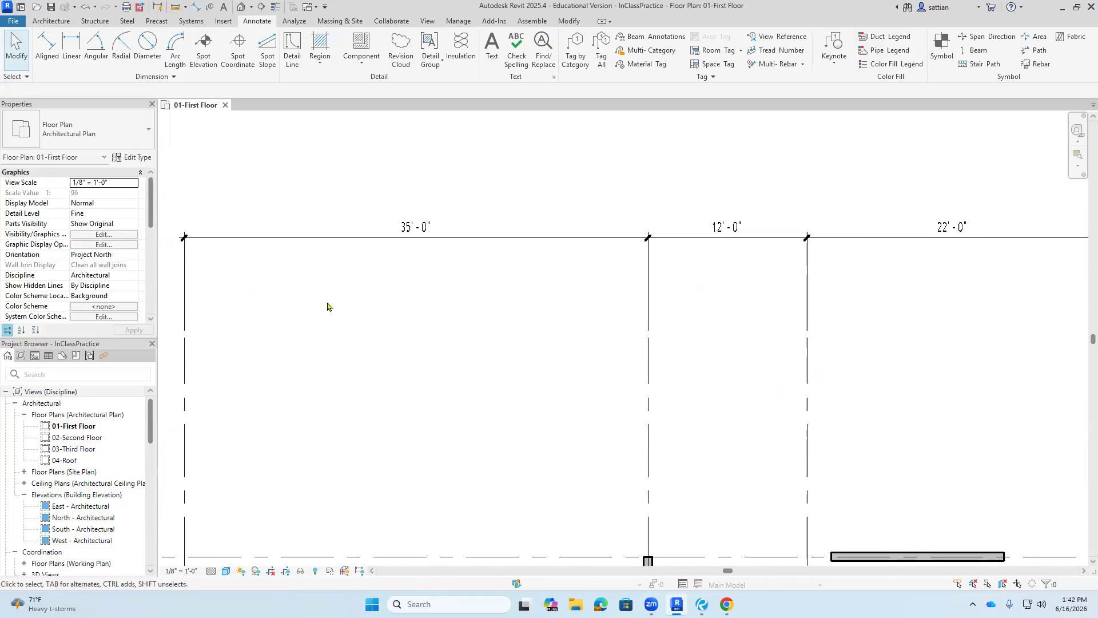
# - Duplicate the linear dimension type of the string above the building as a new type named "Large Font Dimensions"
pyautogui.scroll(-3, 327, 306)
pyautogui.click(376, 264)
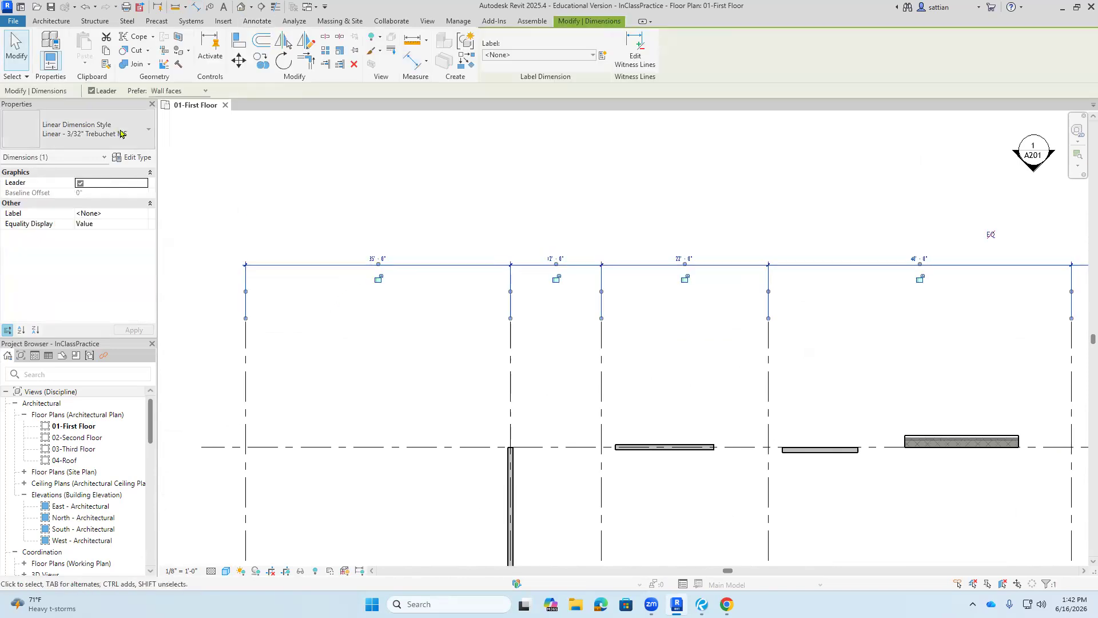
pyautogui.click(120, 133)
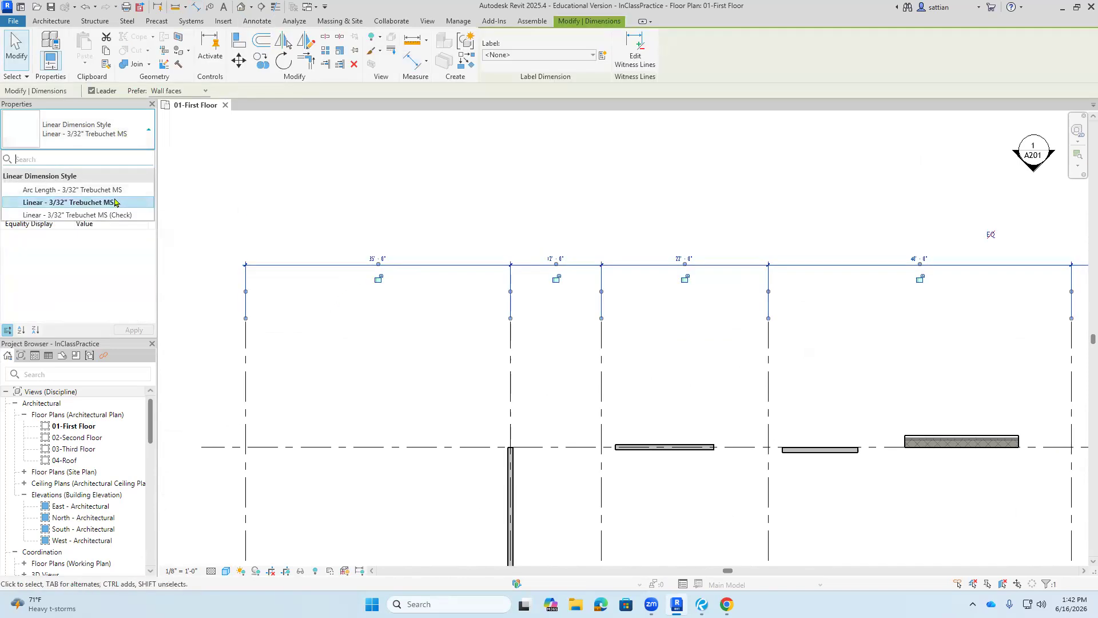
pyautogui.click(117, 203)
pyautogui.click(133, 157)
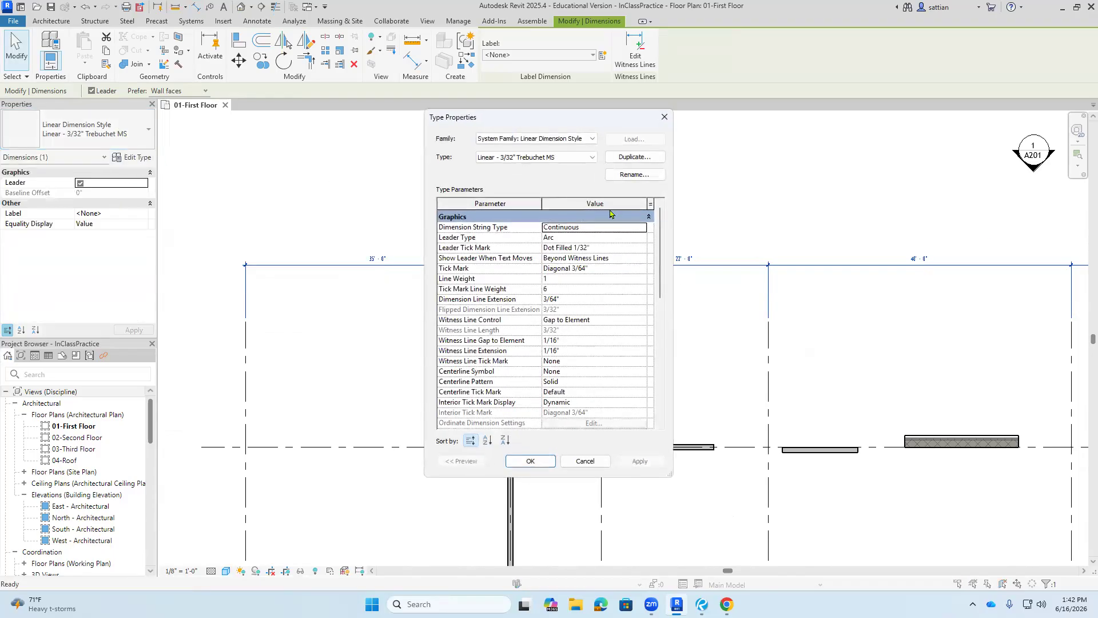
pyautogui.click(608, 158)
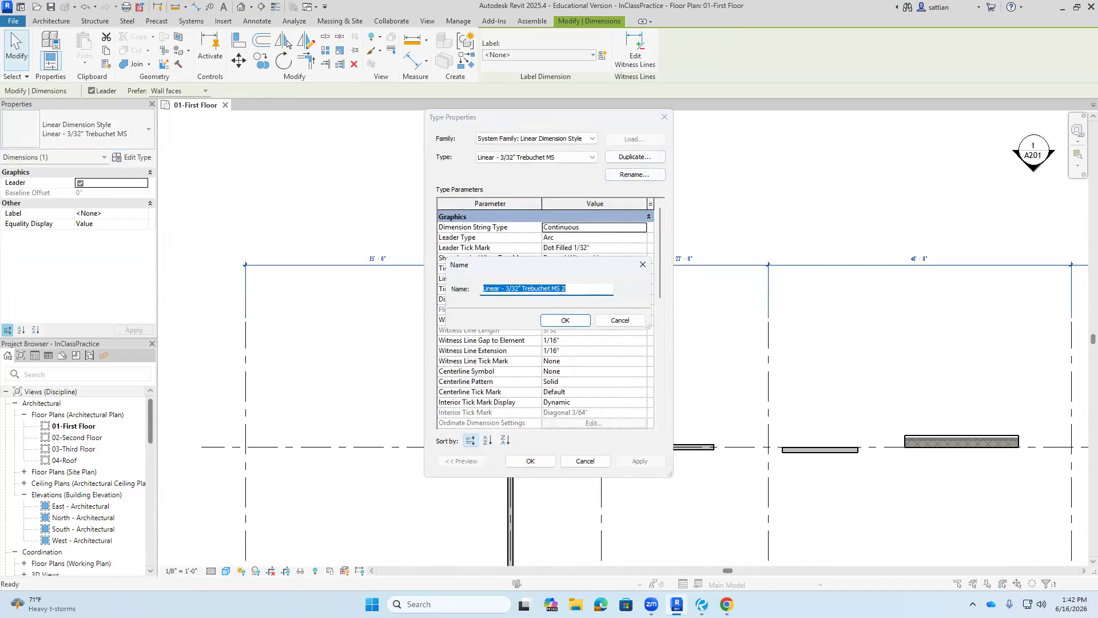
pyautogui.write('Large Font A')
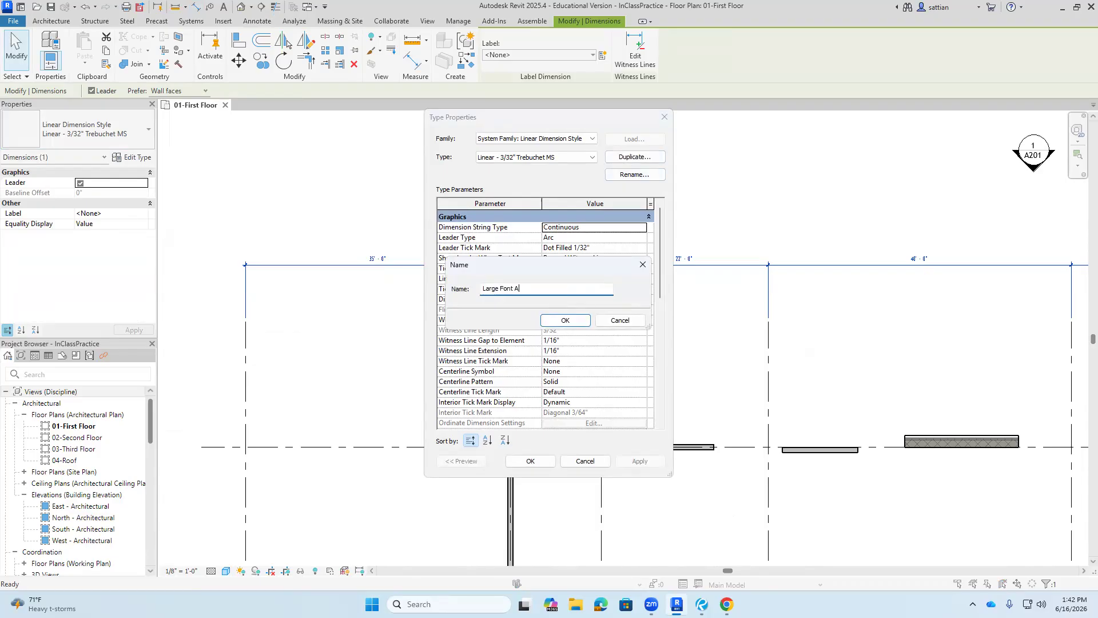
pyautogui.write('n')
pyautogui.press('BackSpace')
pyautogui.press('BackSpace')
pyautogui.write('Dimension')
pyautogui.click(565, 320)
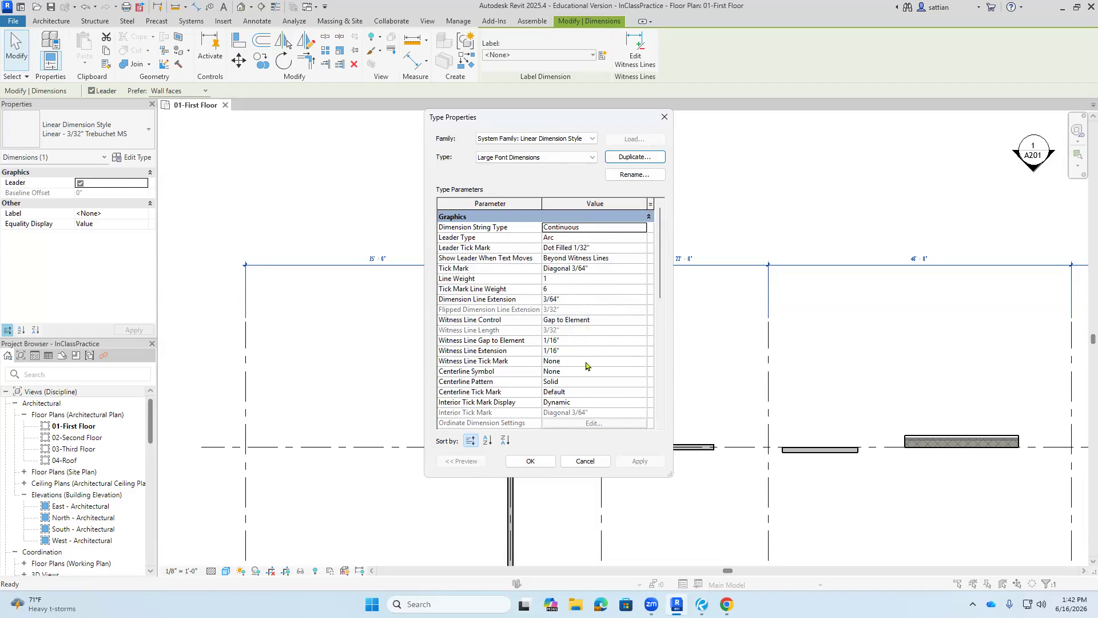
# - Set the text size of the Large Font Dimensions type to 1/4" and apply it
pyautogui.scroll(-5, 585, 365)
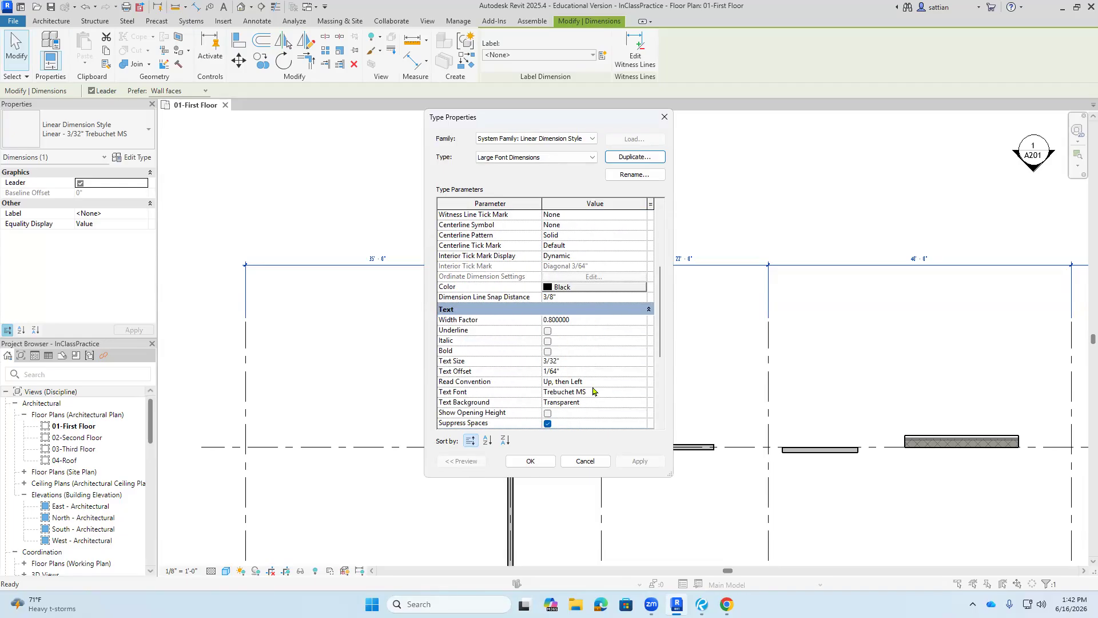
pyautogui.click(579, 361)
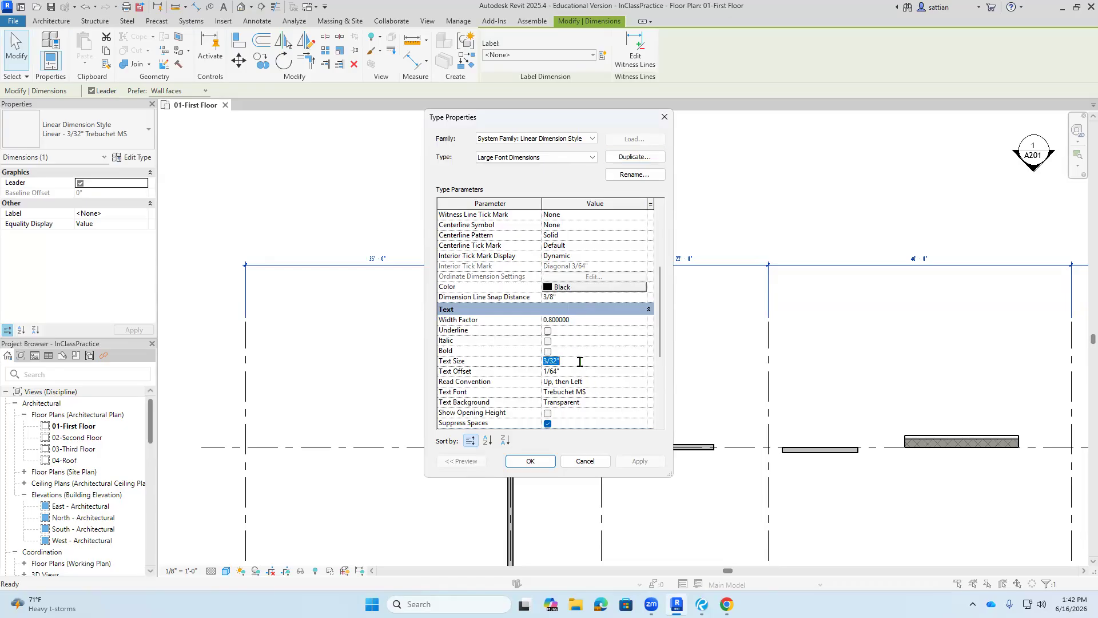
pyautogui.write('1/4"')
pyautogui.click(633, 461)
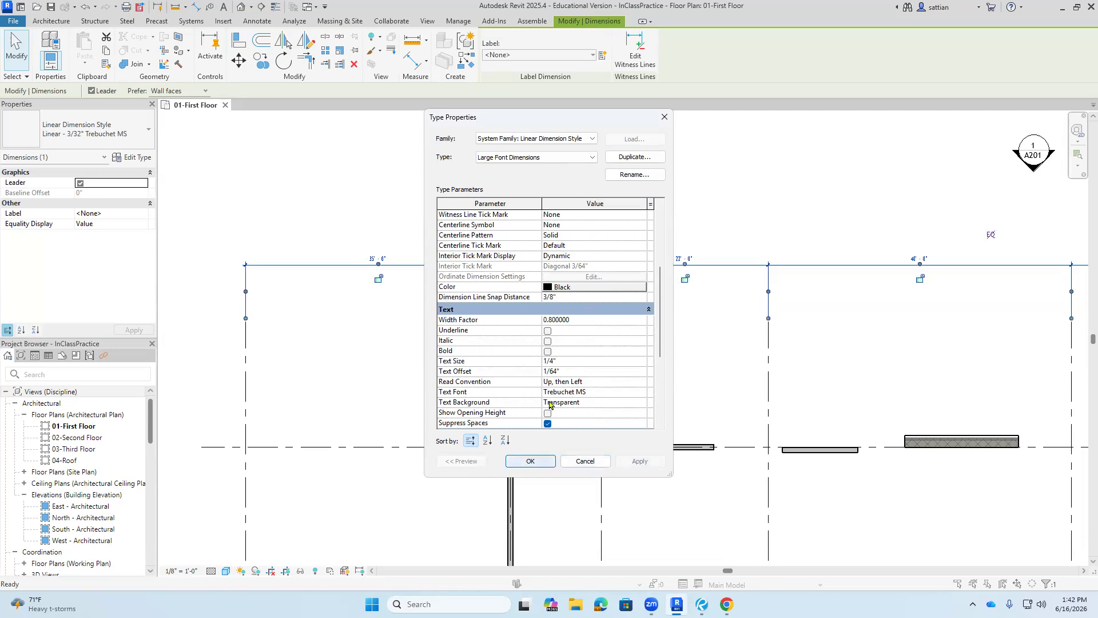
# - Set the text size of the Large Font Dimensions type to 1/2" and accept the type properties
pyautogui.click(571, 360)
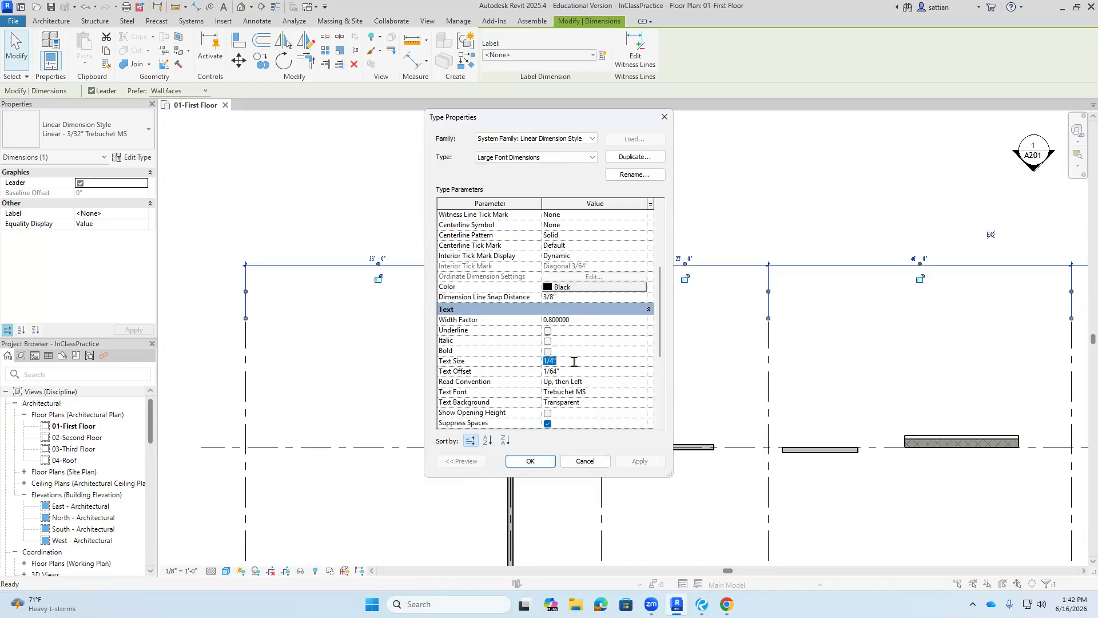
pyautogui.write('1/2"')
pyautogui.click(540, 461)
pyautogui.click(665, 364)
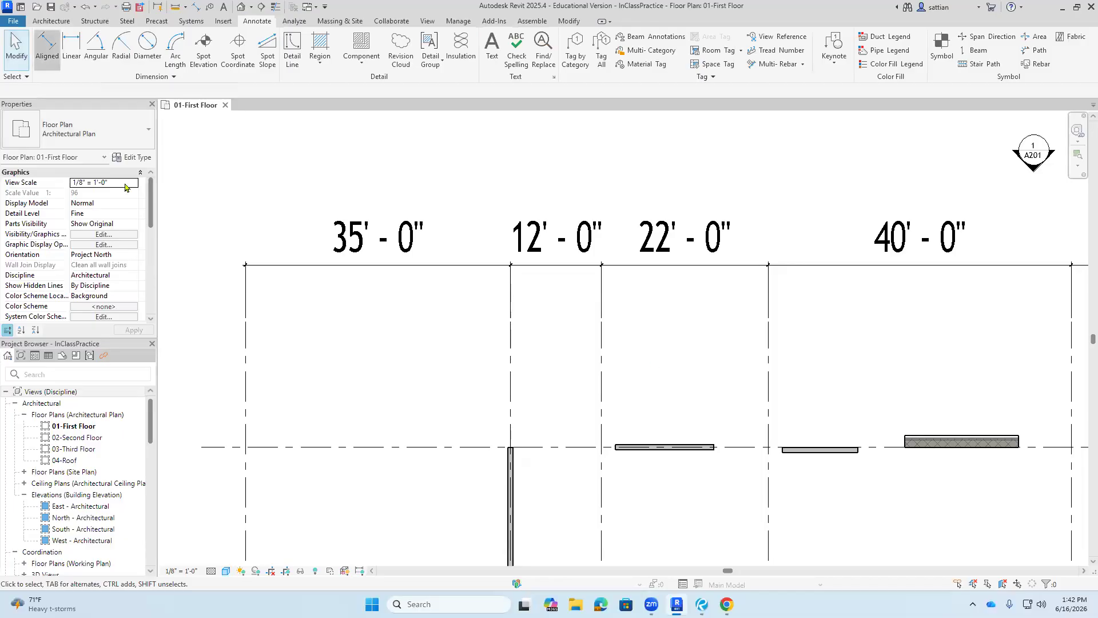
# - Place a continuous string of aligned dimensions across horizontal grid lines 1, 2 and 3, just east of the grid bubbles
pyautogui.click(47, 47)
pyautogui.scroll(-10, 363, 421)
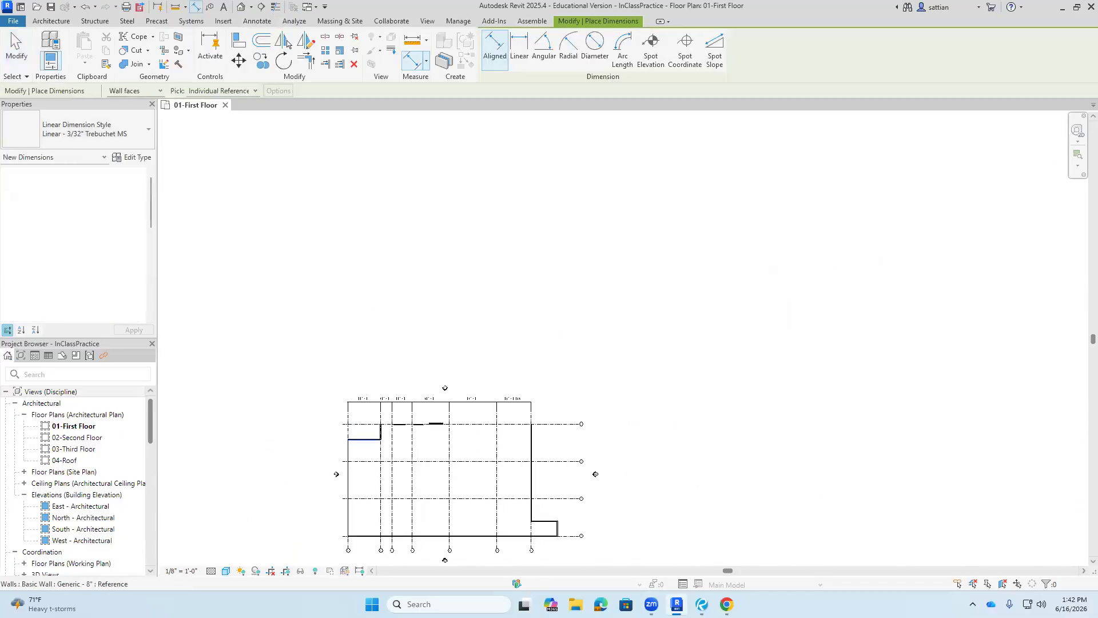
pyautogui.click(566, 424)
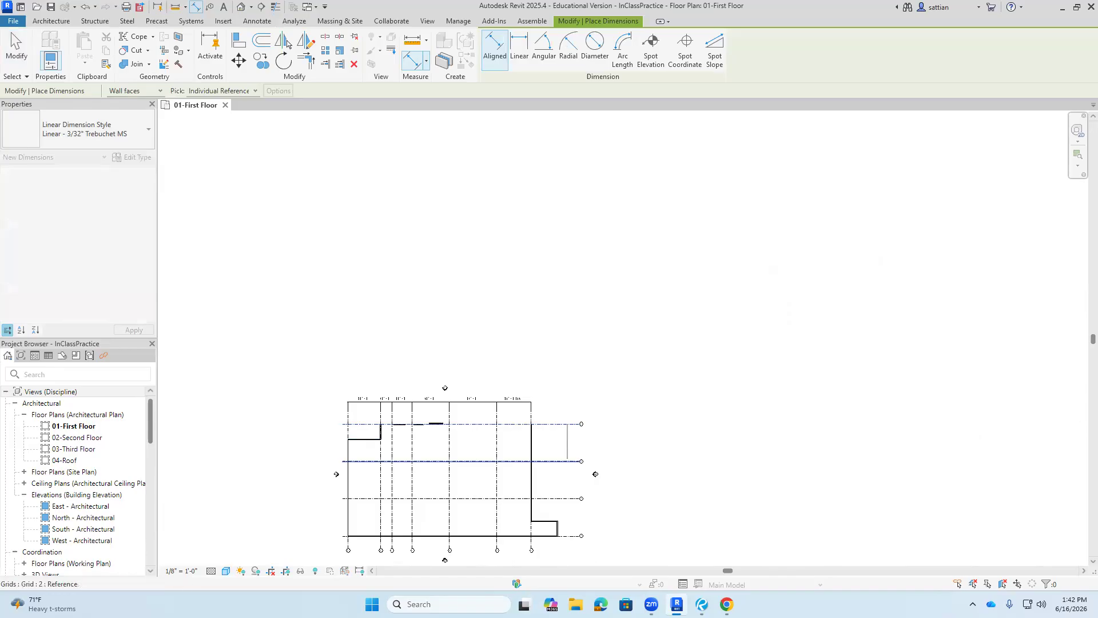
pyautogui.click(566, 462)
pyautogui.click(567, 499)
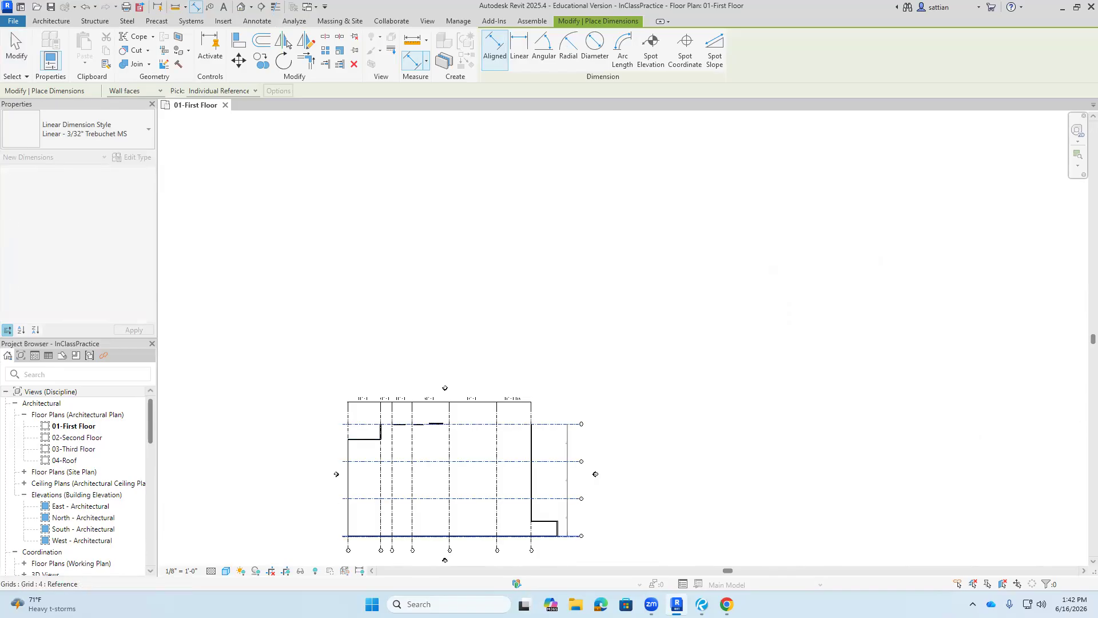
pyautogui.scroll(5, 567, 532)
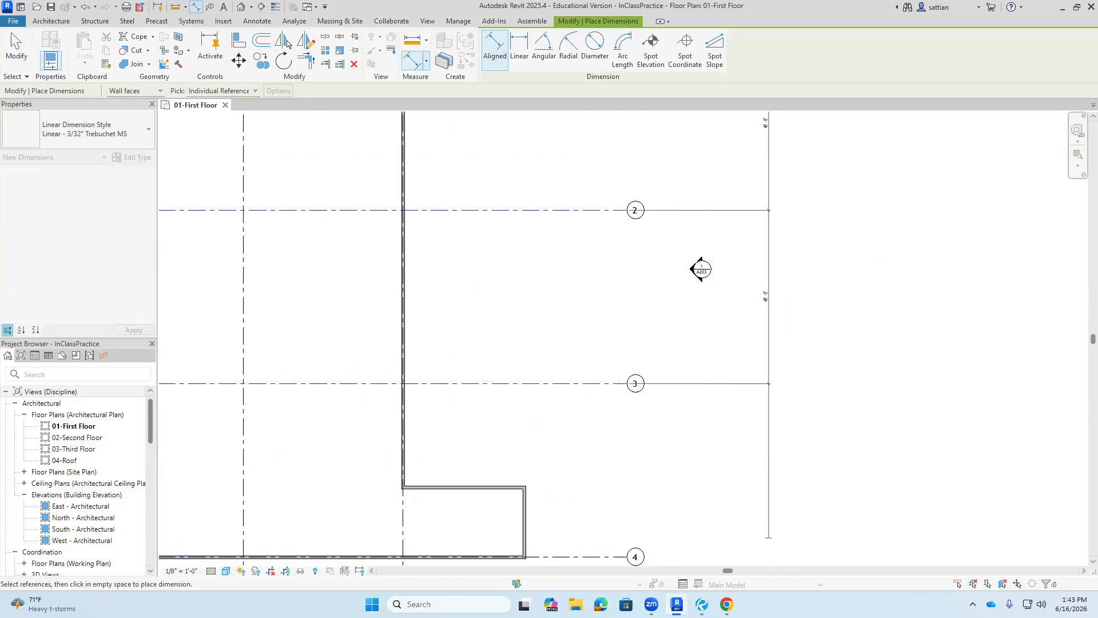
pyautogui.click(769, 210)
pyautogui.scroll(-3, 852, 343)
pyautogui.press('Escape')
pyautogui.press('Escape')
pyautogui.scroll(3, 823, 320)
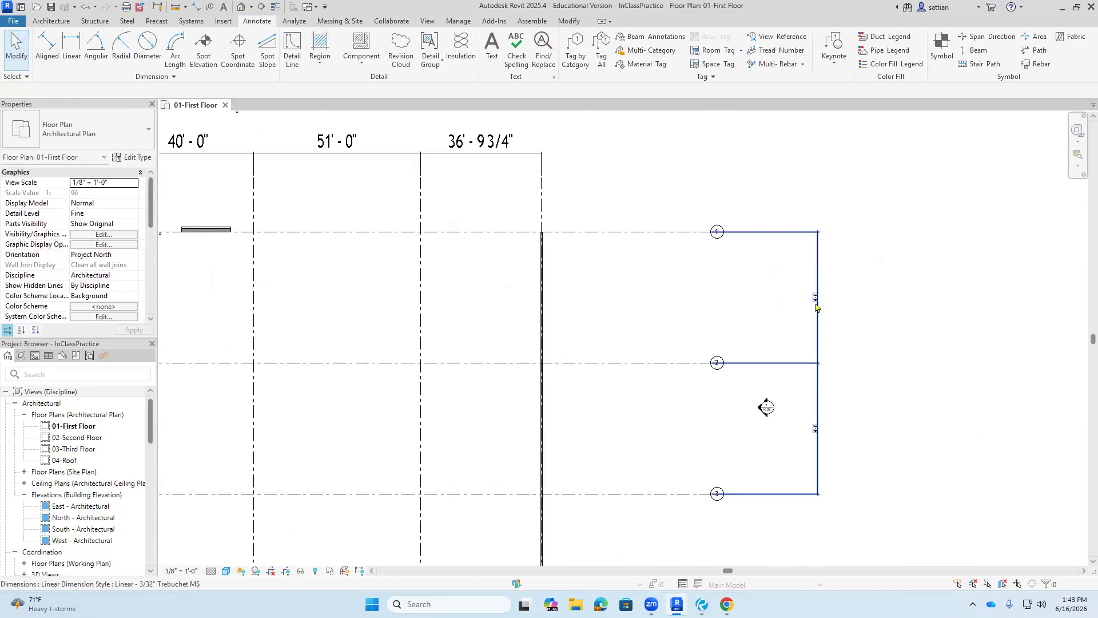
# - Change the dimension string across grids 1 to 3 to the Large Font Dimensions type
pyautogui.scroll(-3, 825, 368)
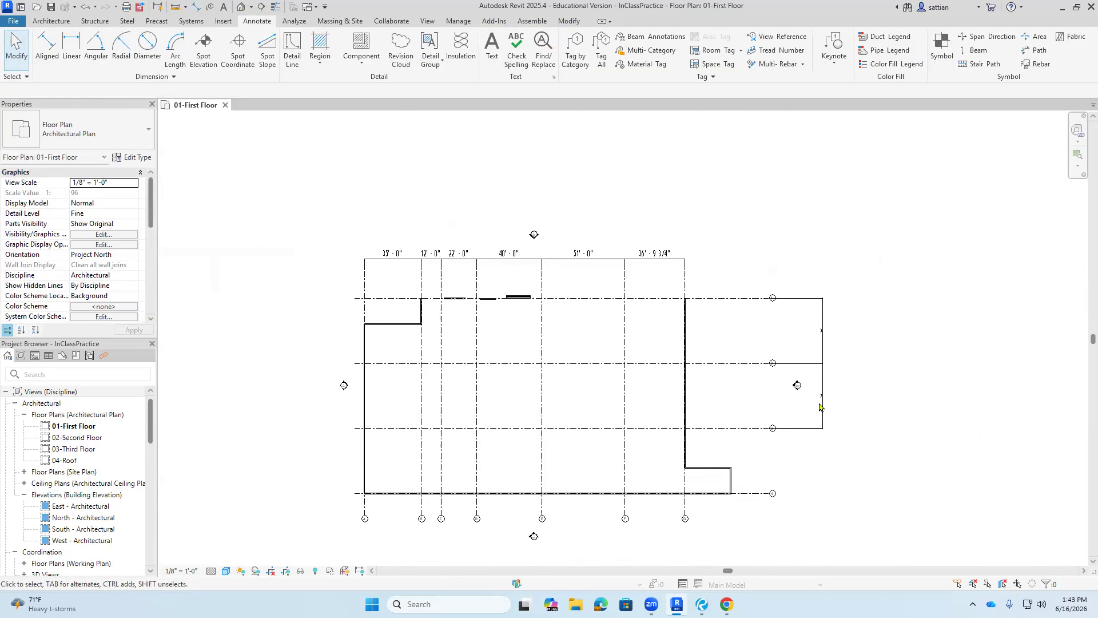
pyautogui.scroll(3, 824, 412)
pyautogui.click(825, 419)
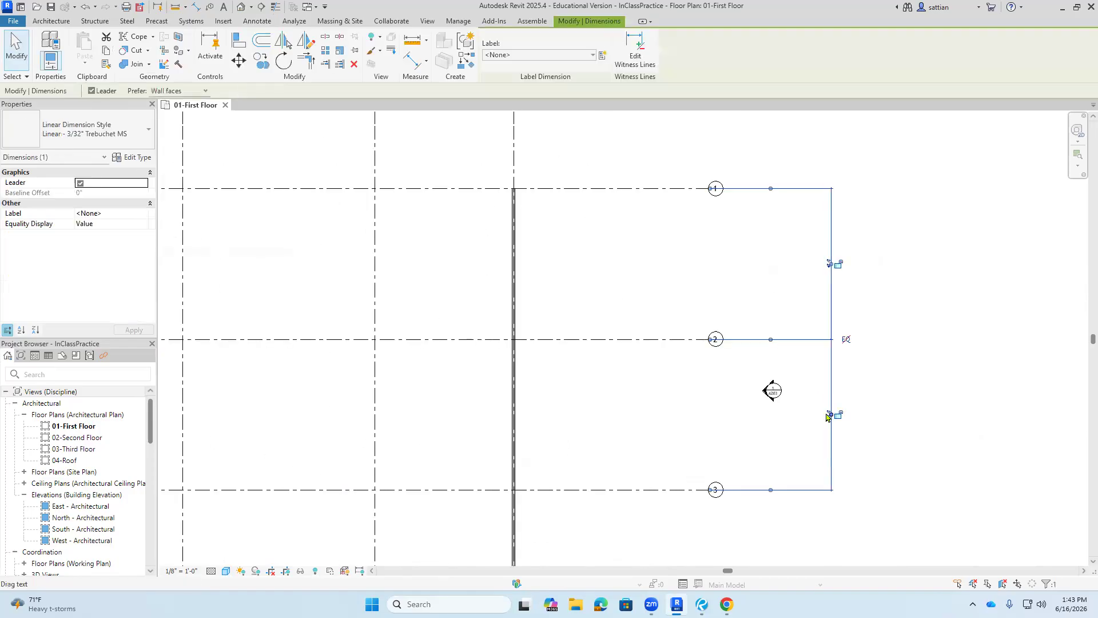
pyautogui.click(98, 131)
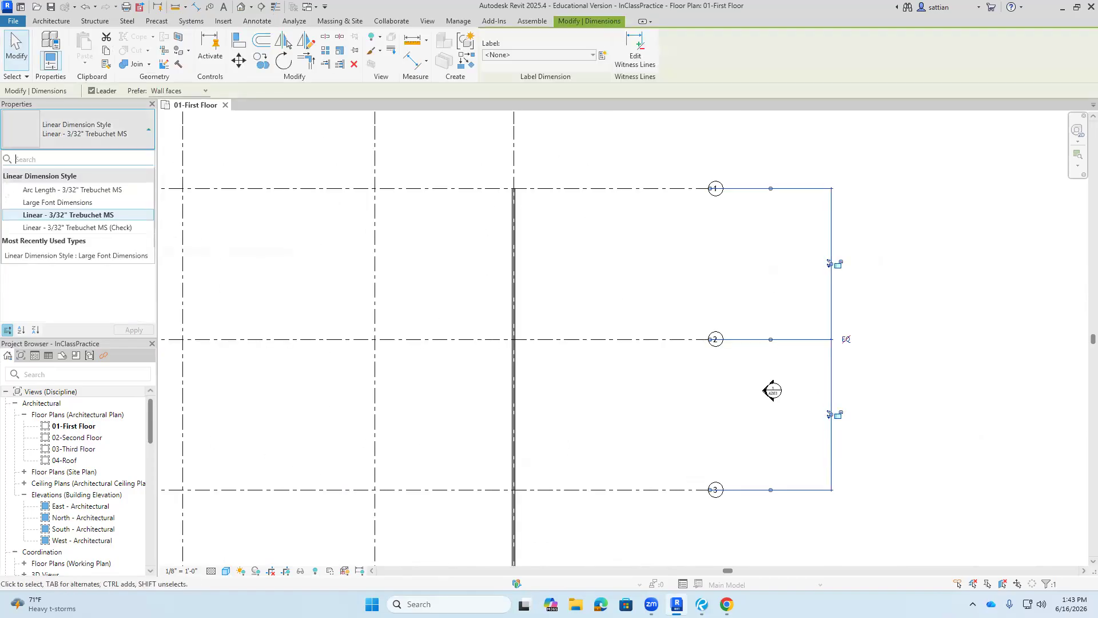
pyautogui.click(57, 202)
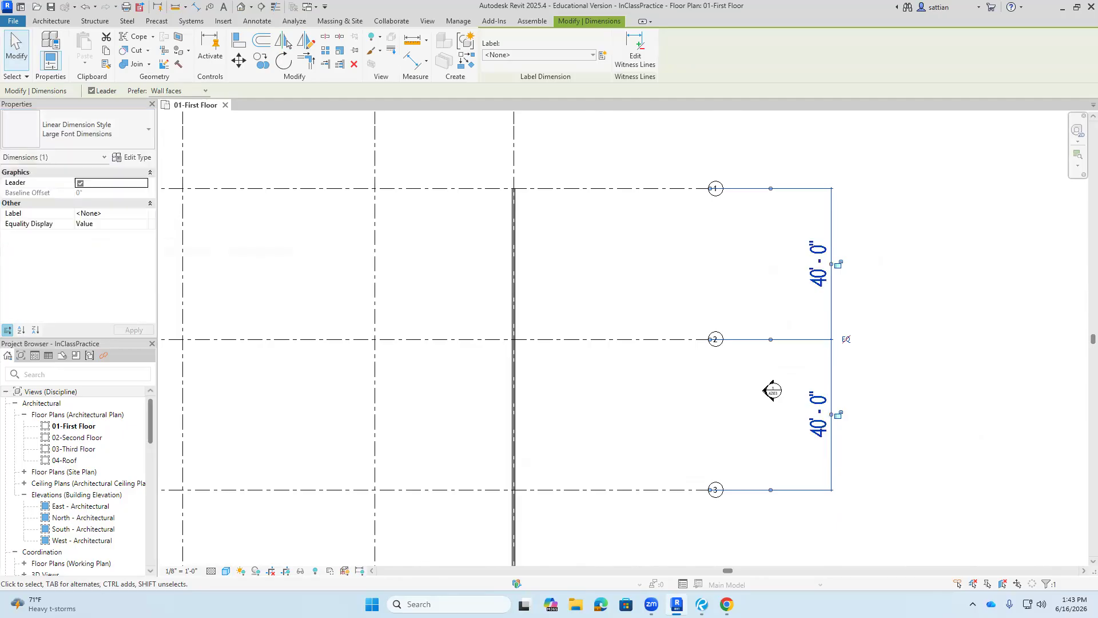
pyautogui.press('Escape')
# - Add an aligned dimension between grid lines 3 and 4, in line with the existing string east of the building
pyautogui.scroll(-2, 908, 364)
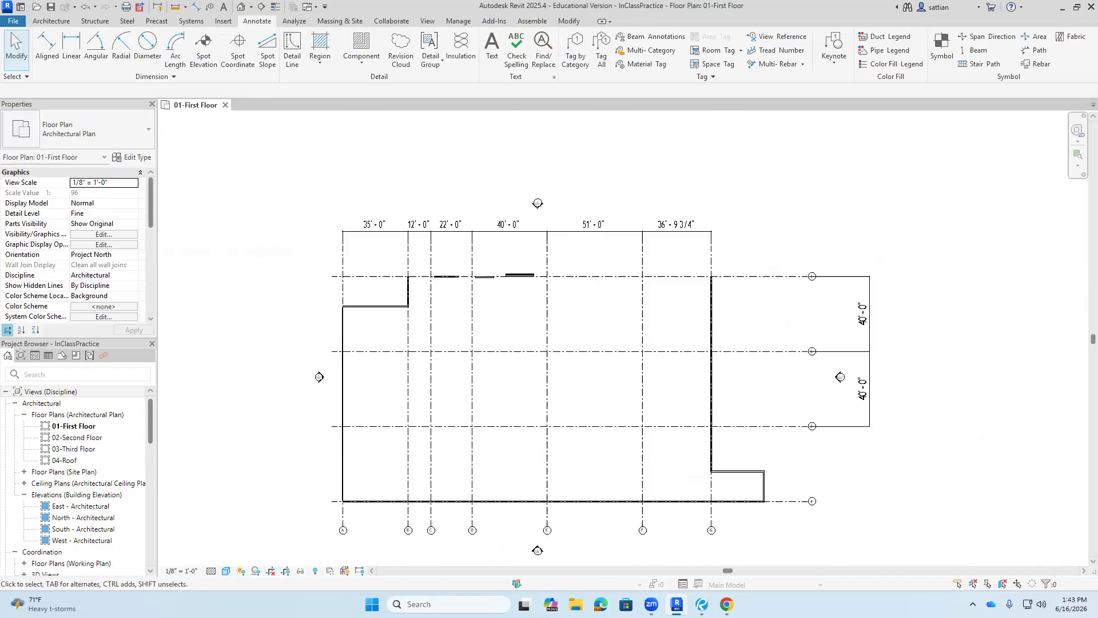
pyautogui.click(47, 48)
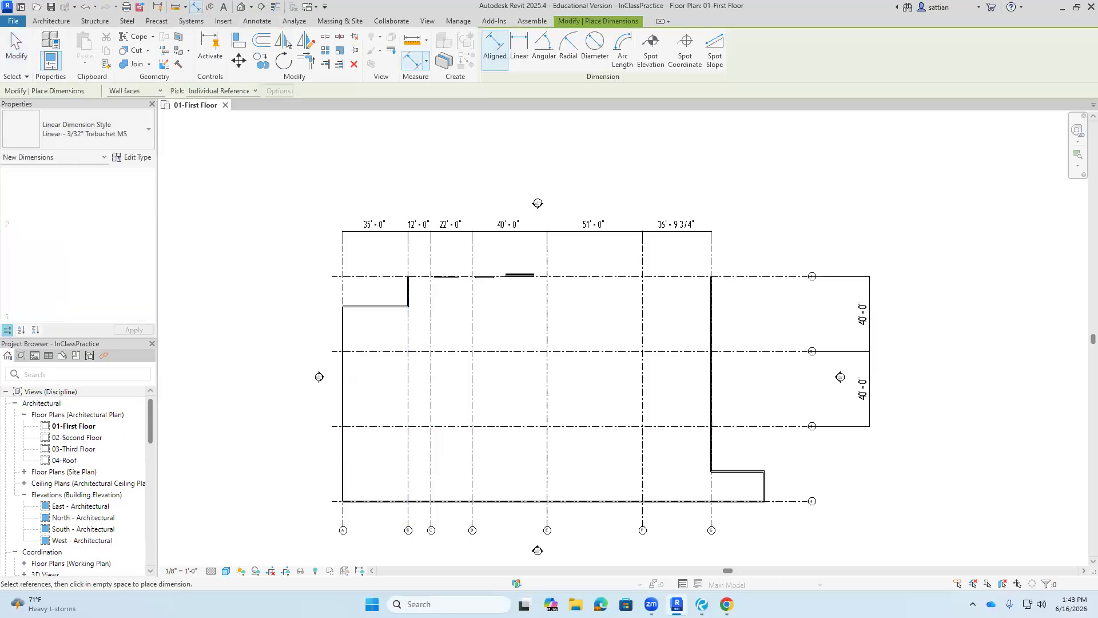
pyautogui.click(793, 426)
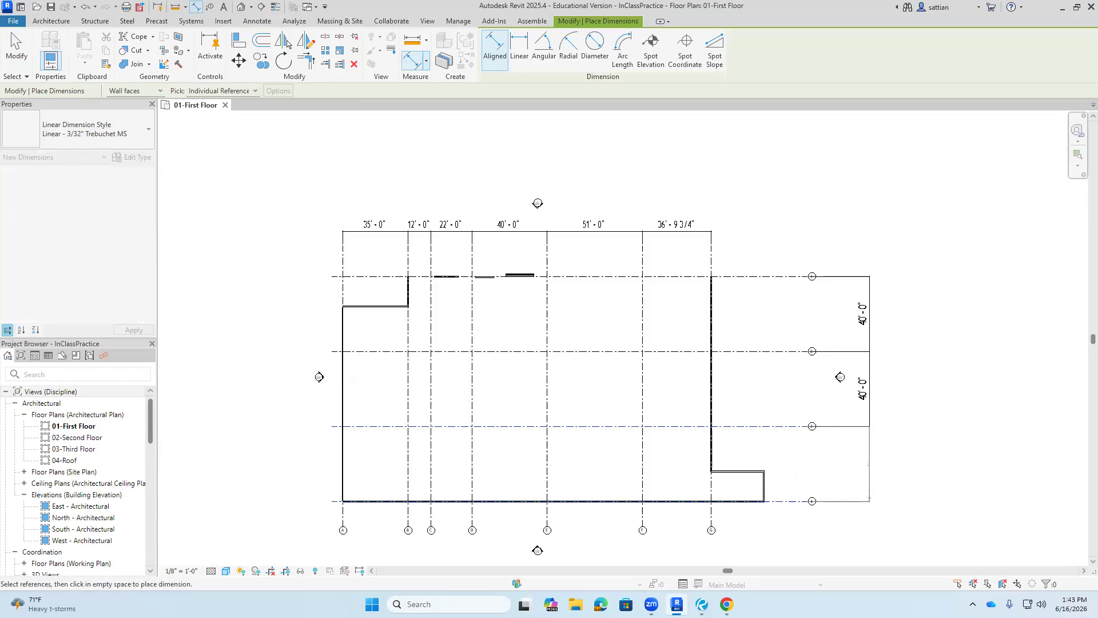
pyautogui.click(869, 464)
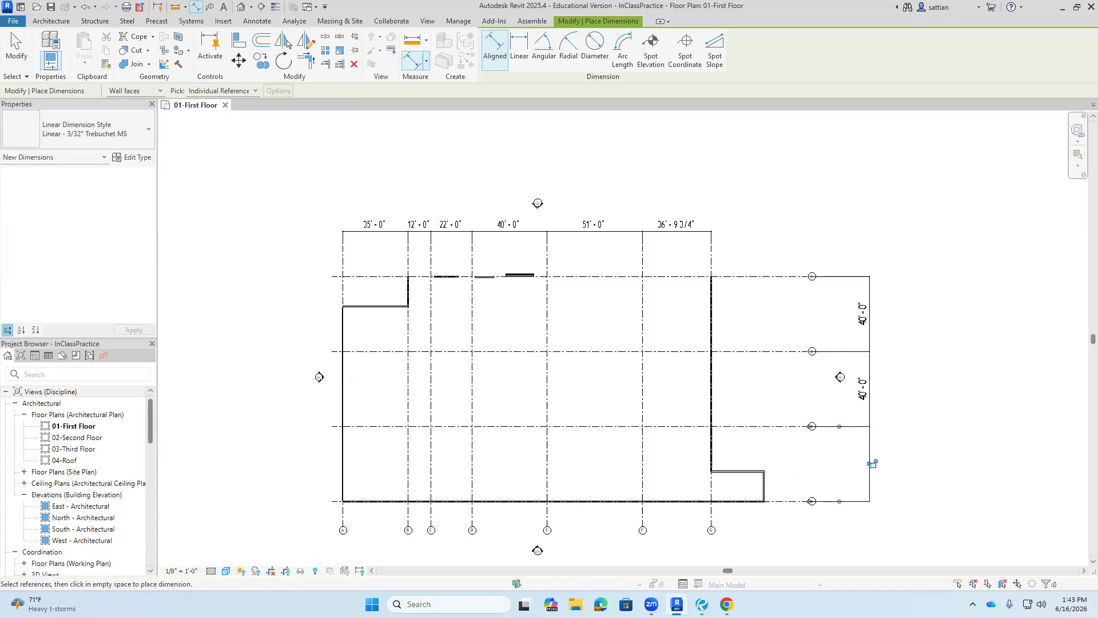
pyautogui.press('Escape')
pyautogui.press('Escape')
# - Change the dimension between grids 3 and 4 to the Large Font Dimensions type
pyautogui.scroll(4, 871, 475)
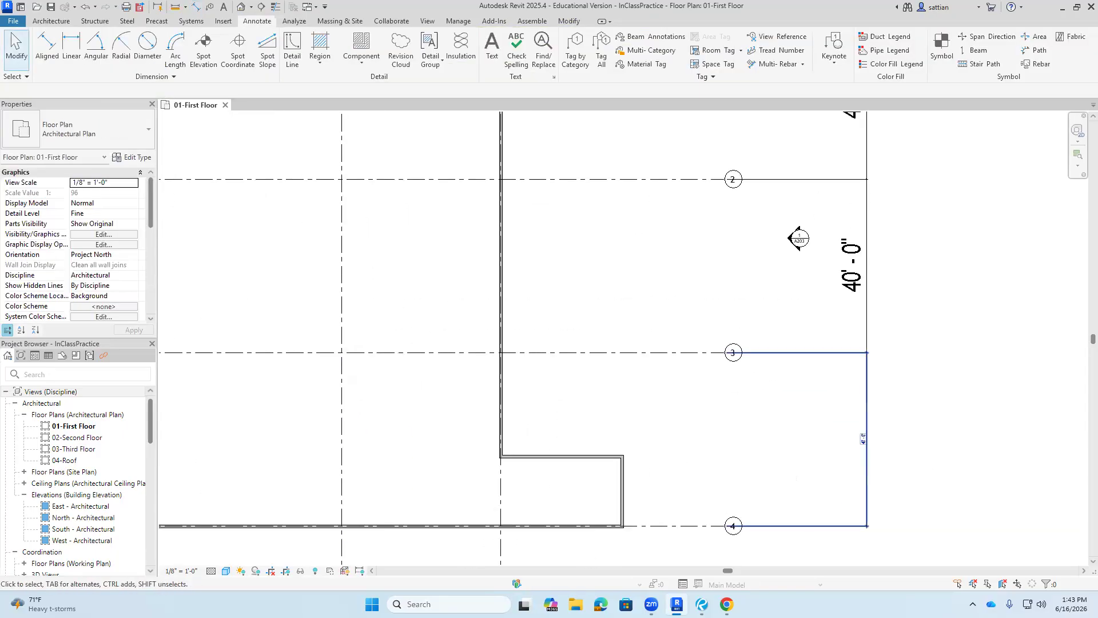
pyautogui.click(863, 439)
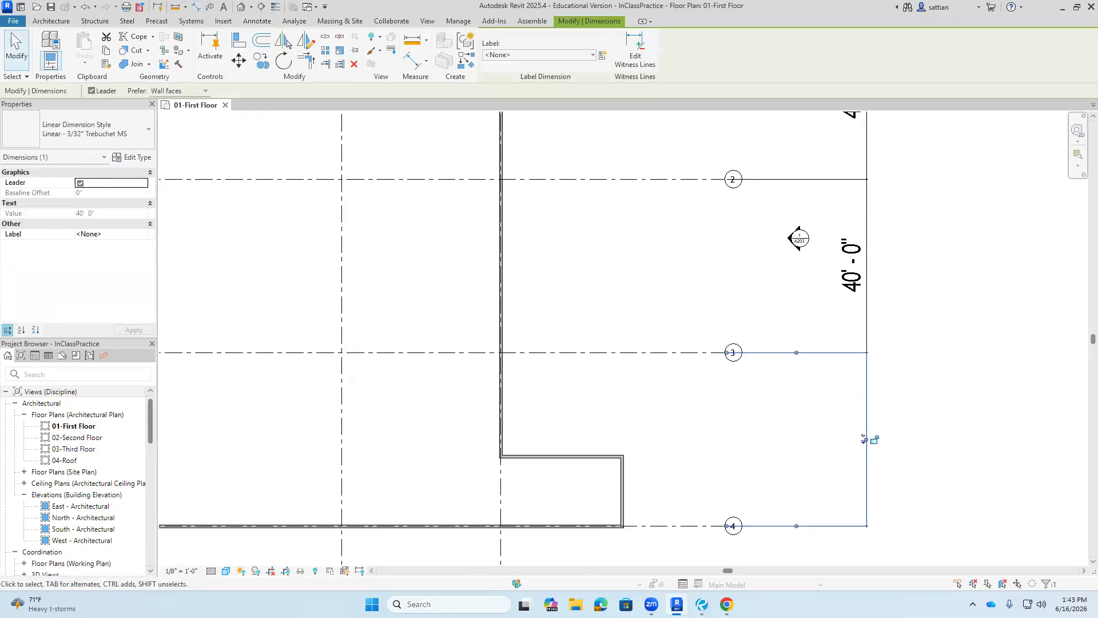
pyautogui.click(94, 130)
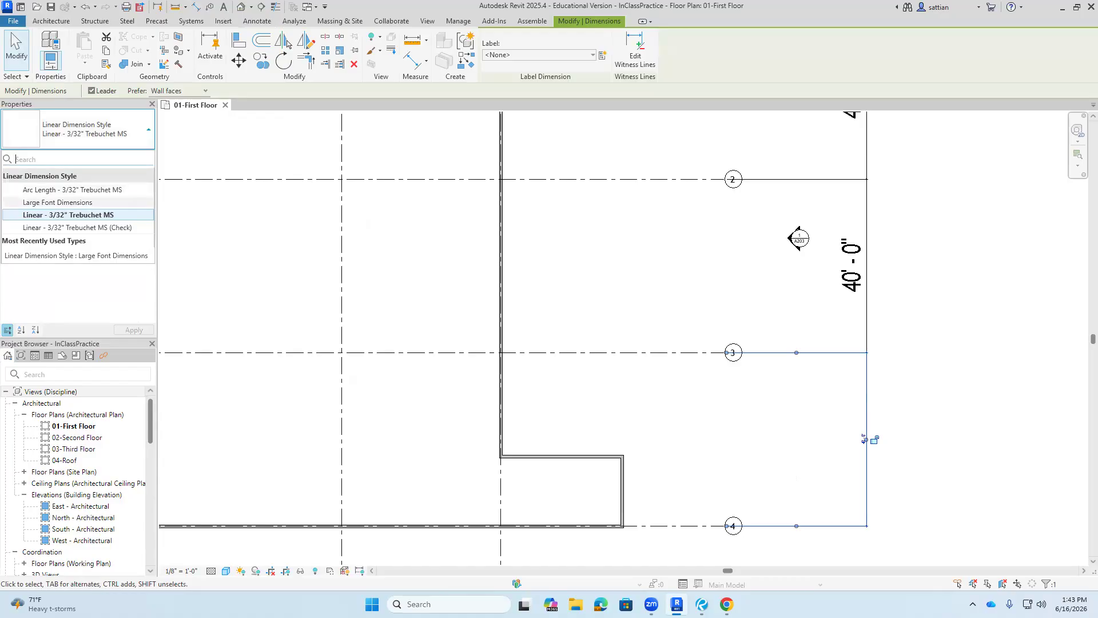
pyautogui.click(57, 202)
pyautogui.press('Escape')
pyautogui.scroll(-2, 1018, 395)
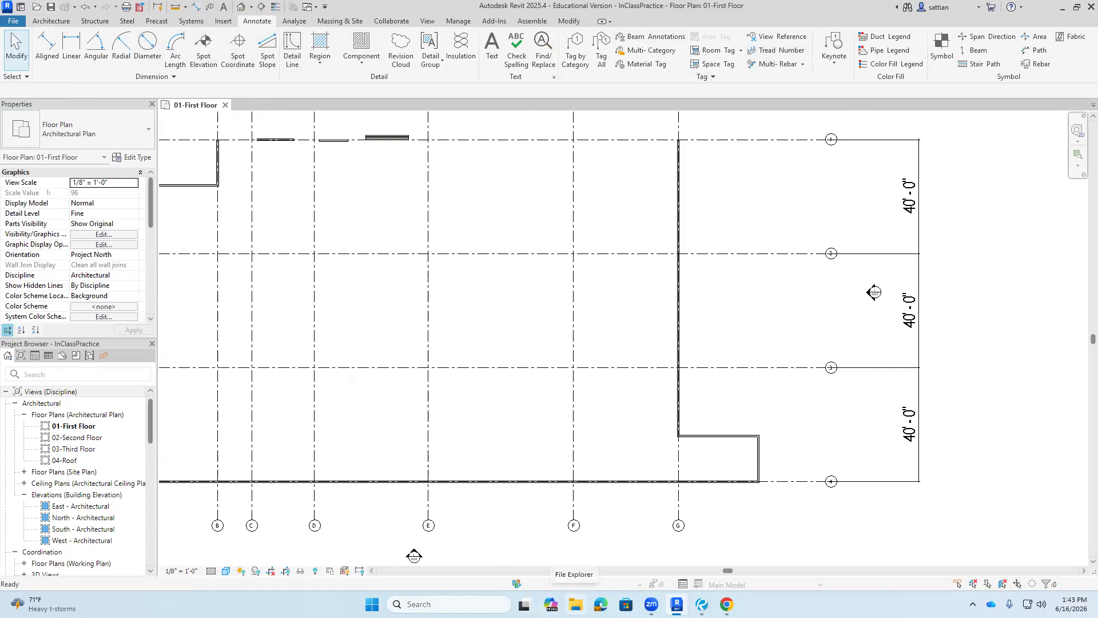
pyautogui.scroll(-3, 796, 535)
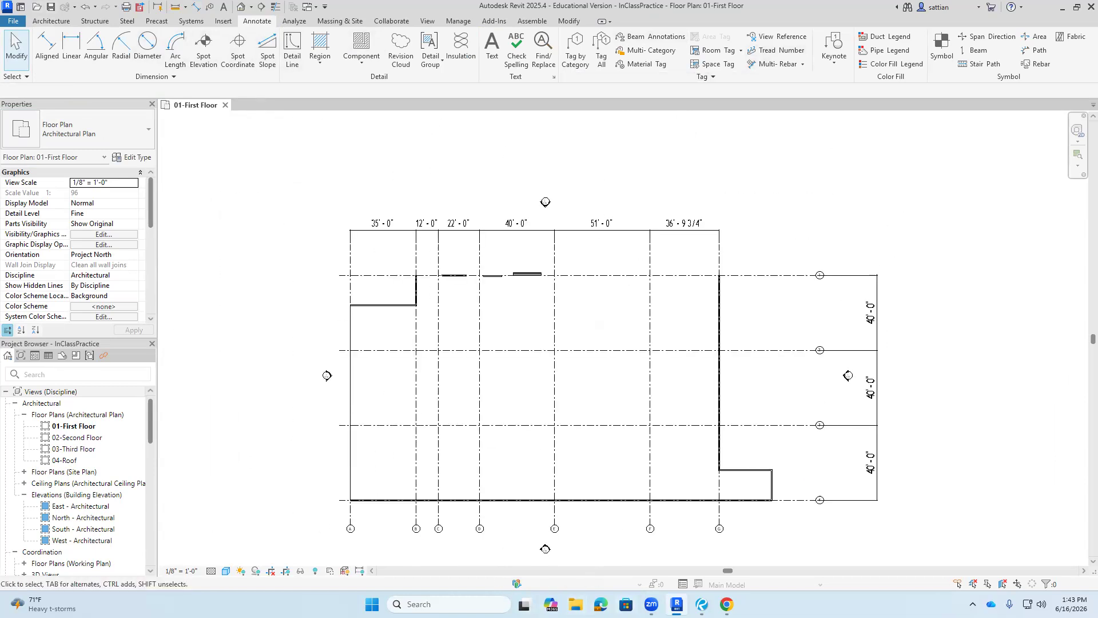
# - Switch to Bluebeam Revu and look through the sheet thumbnails of the PLANS_SU26 drawings
pyautogui.click(701, 604)
pyautogui.moveTo(726, 604)
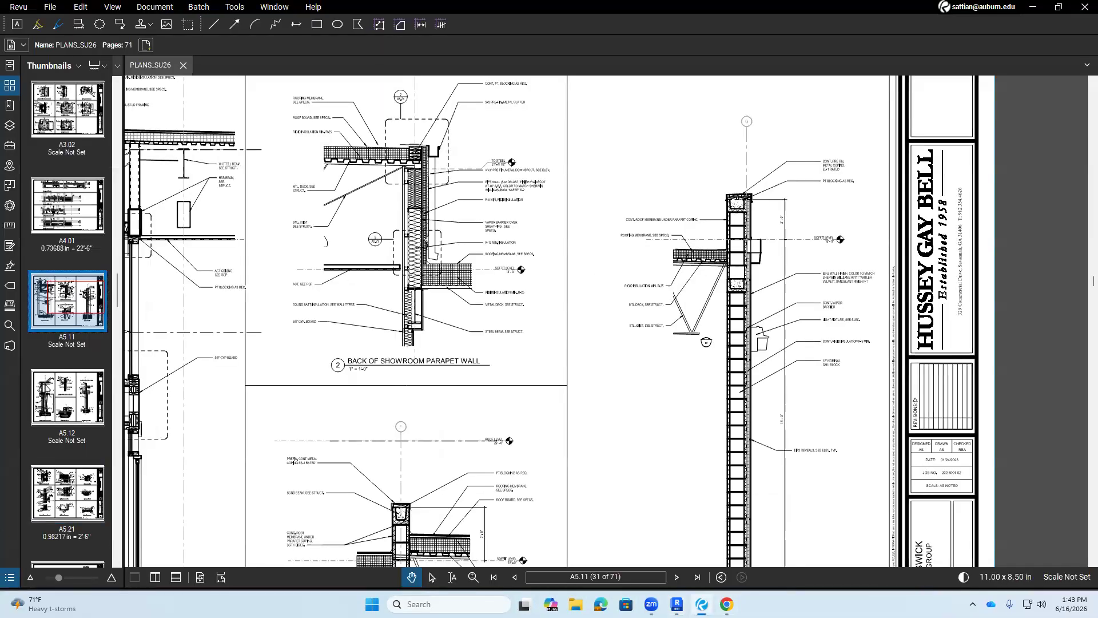
pyautogui.scroll(5, 68, 320)
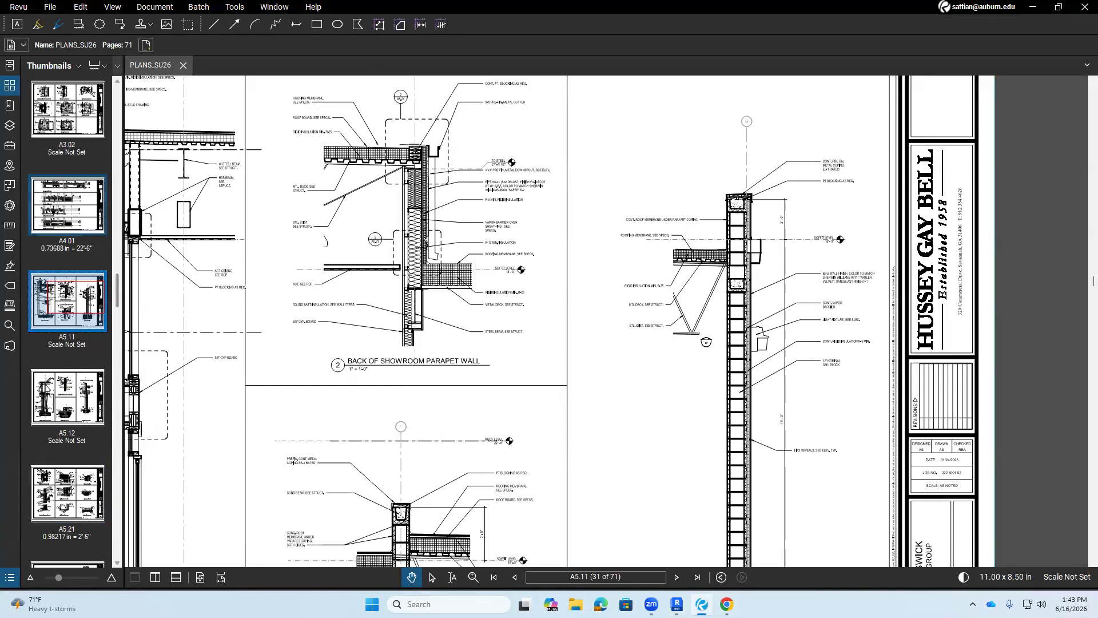
pyautogui.scroll(-6, 67, 286)
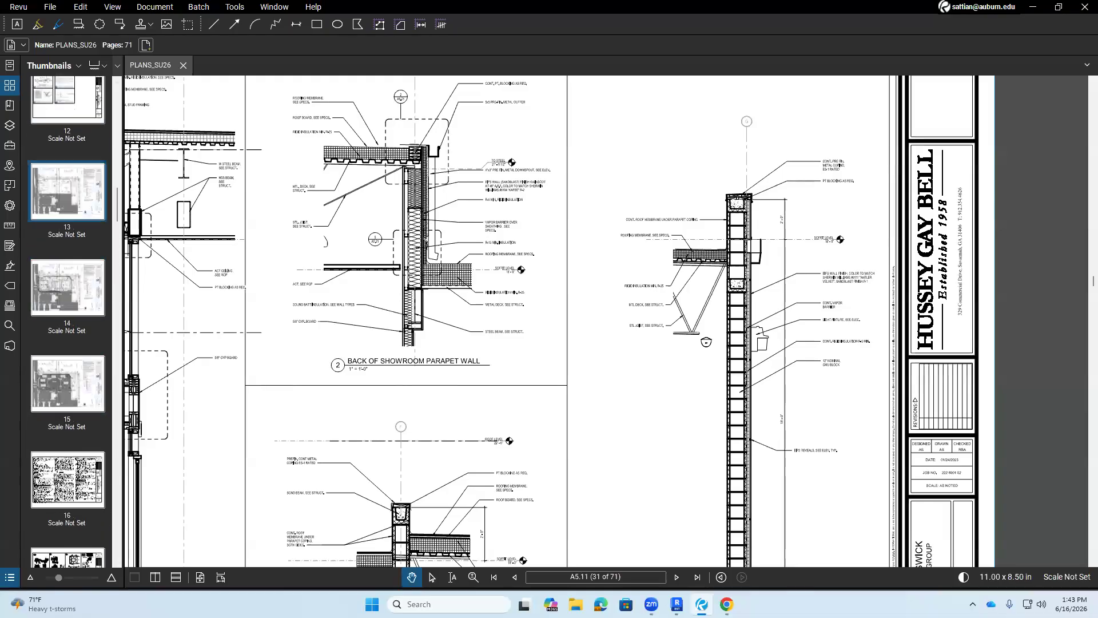
pyautogui.scroll(-8, 67, 321)
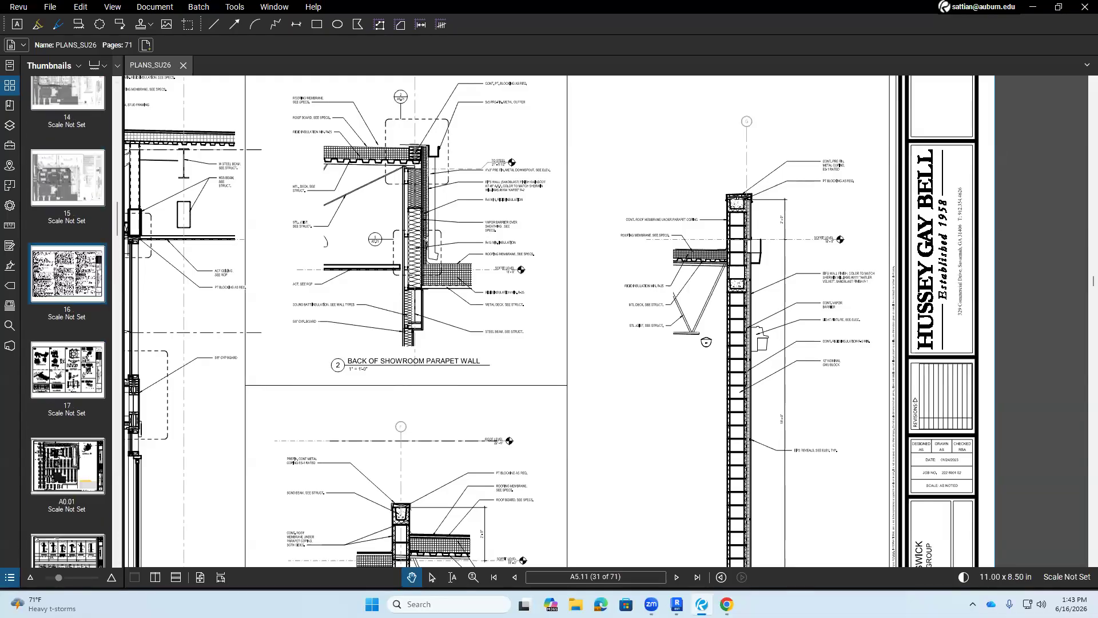
pyautogui.scroll(-3, 67, 320)
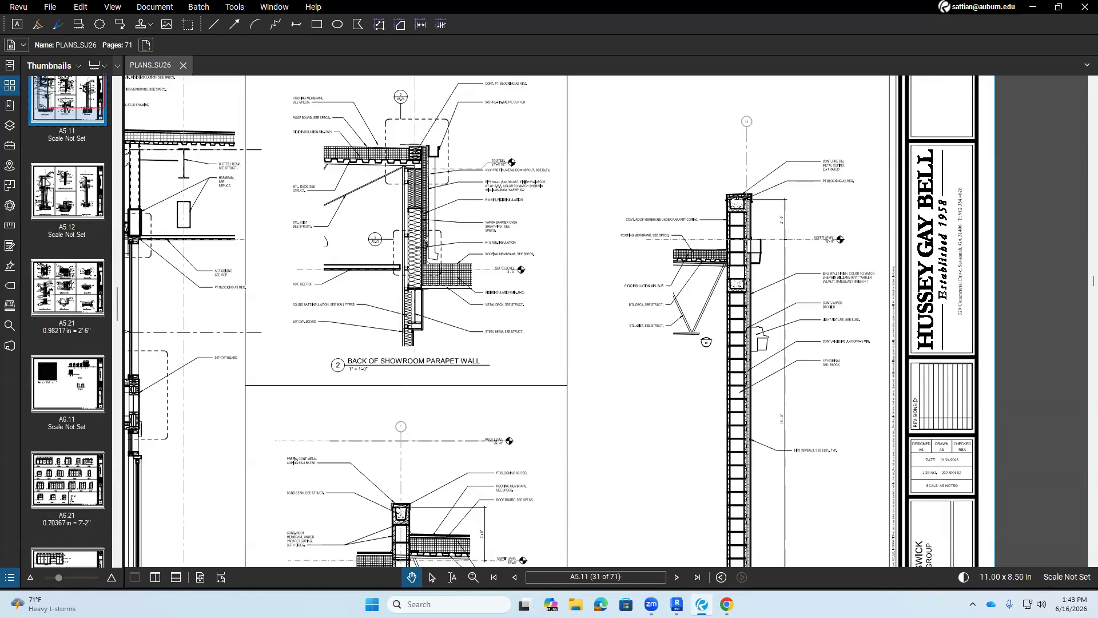
# - Switch back to Revit, start opening a file, and browse the available file locations
pyautogui.click(676, 603)
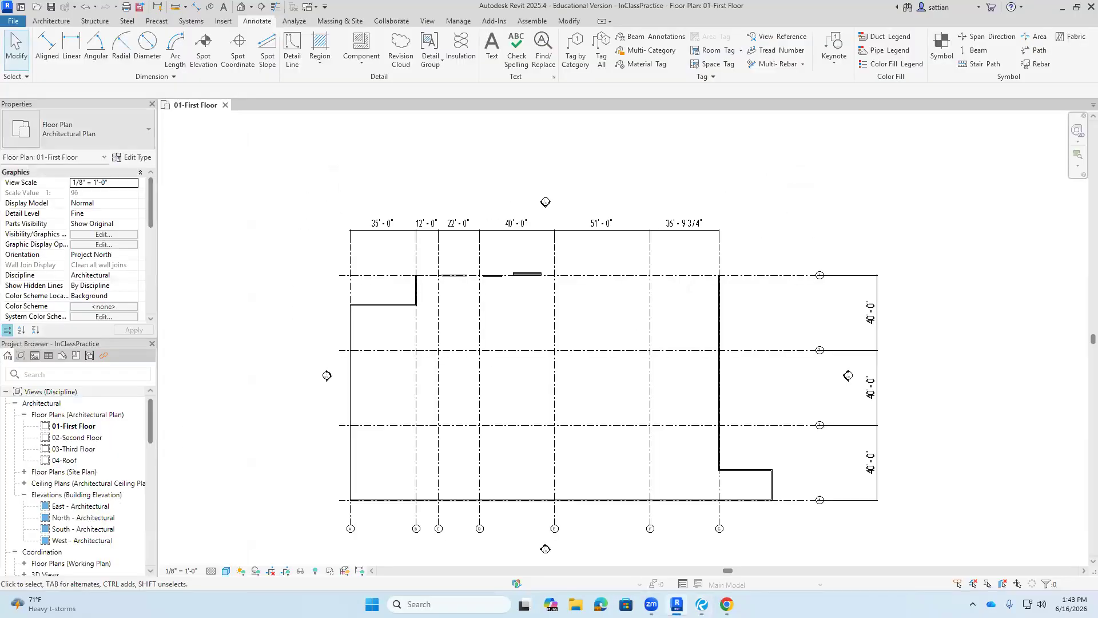
pyautogui.click(13, 21)
pyautogui.click(34, 95)
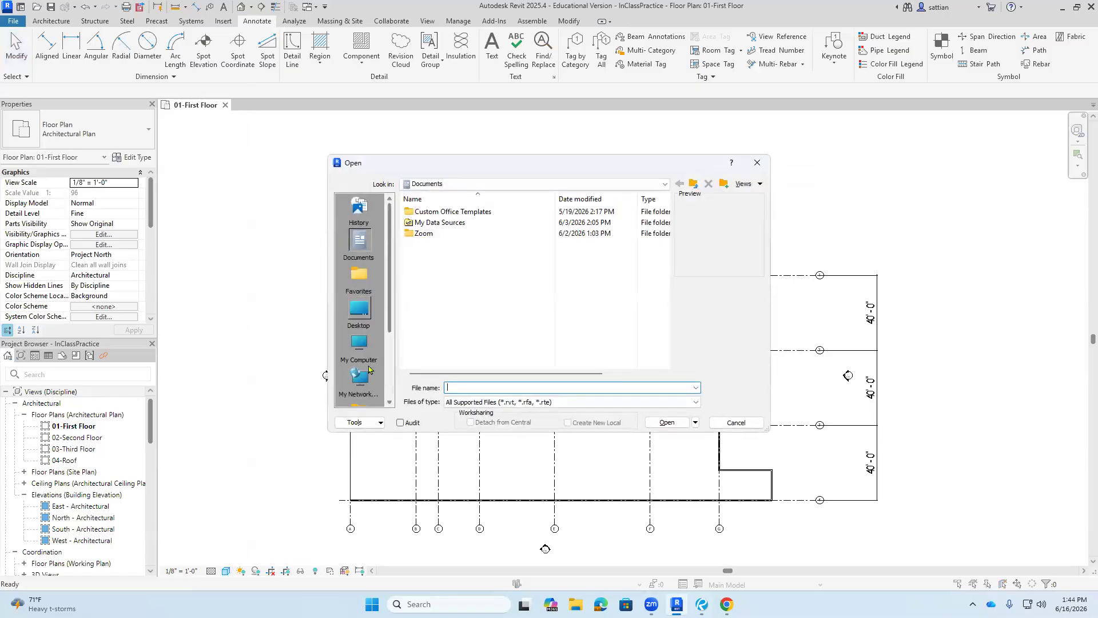
pyautogui.scroll(-2, 388, 367)
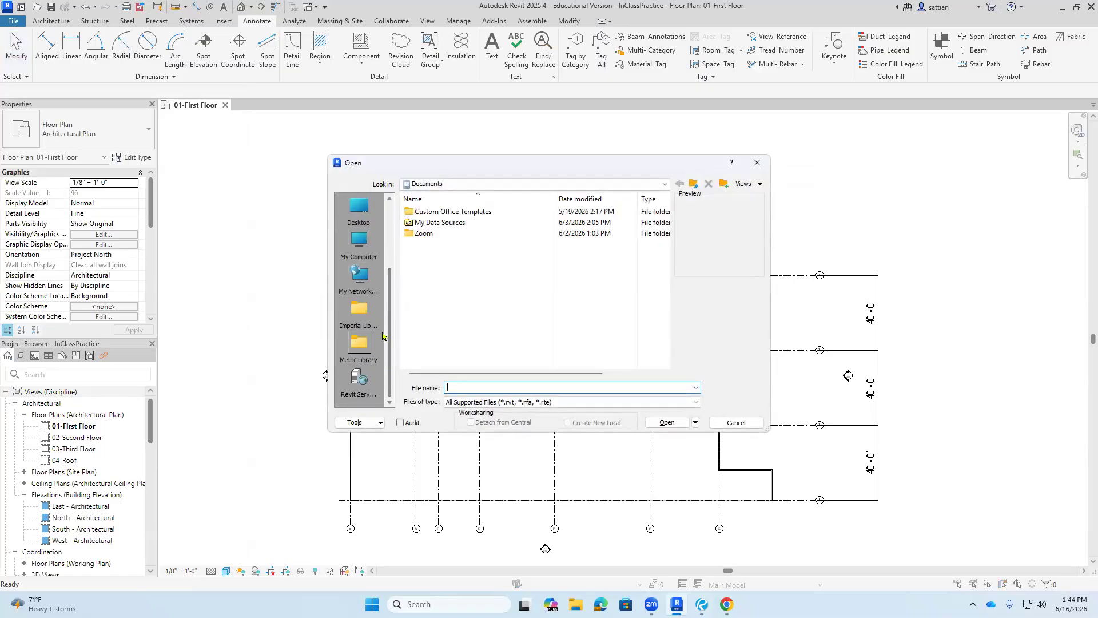
pyautogui.scroll(3, 386, 316)
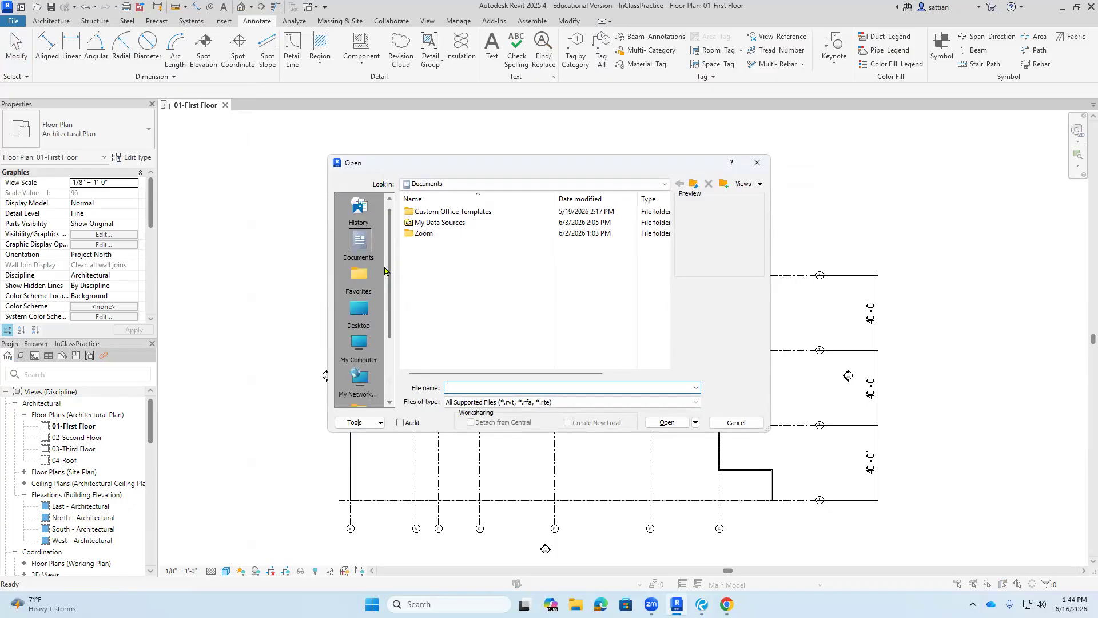
# - Open the Revit project modified 6/16/2026 from the Downloads folder and move the Revit window to the other display
pyautogui.click(359, 344)
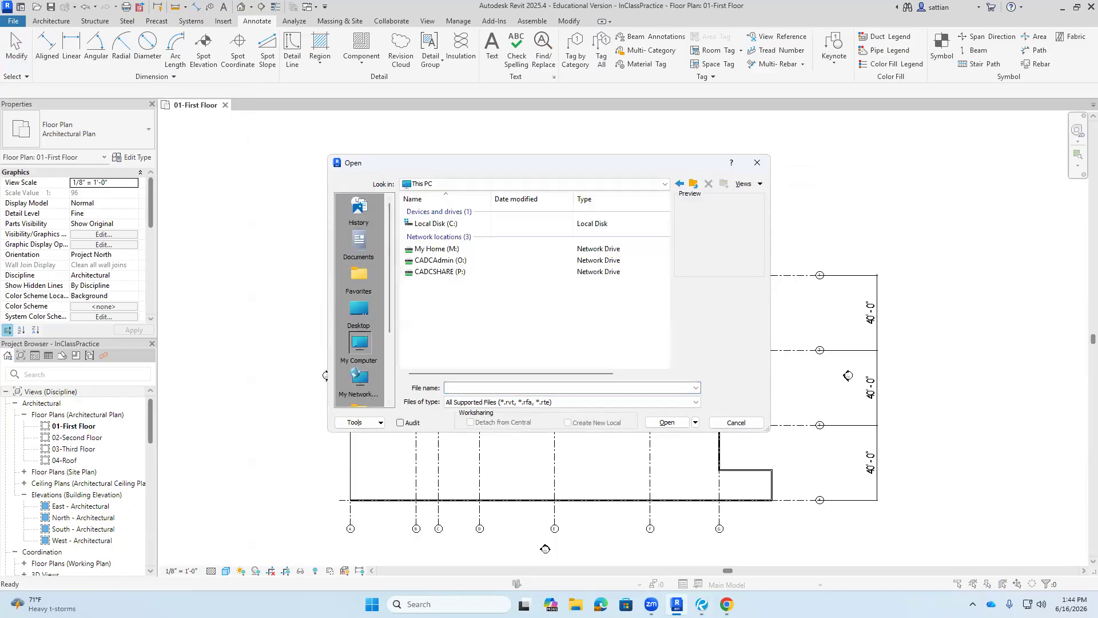
pyautogui.click(359, 311)
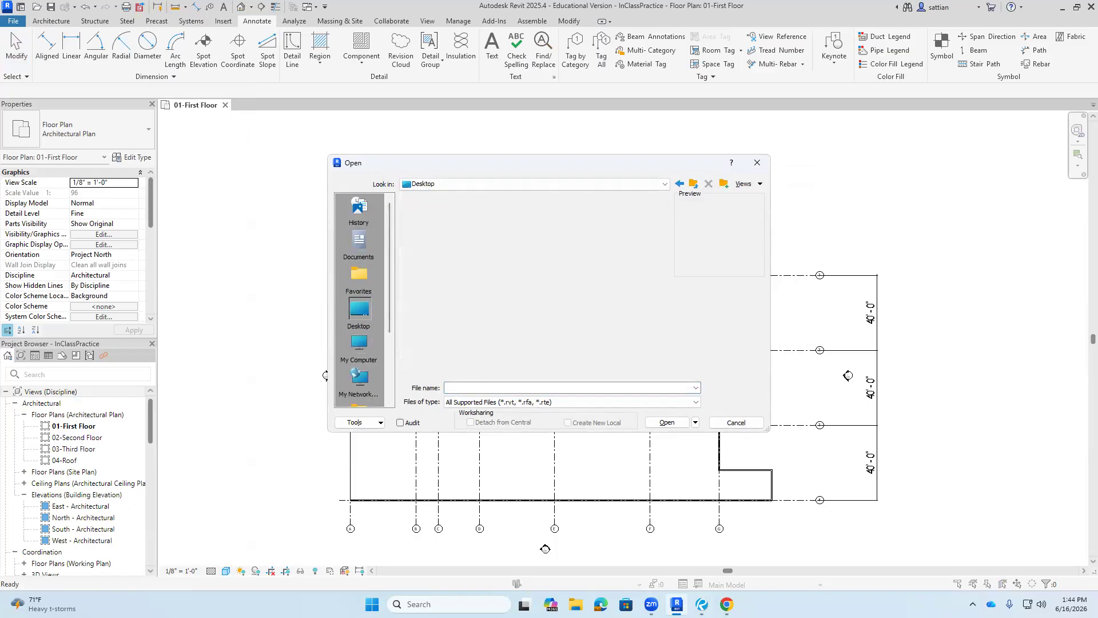
pyautogui.doubleClick(432, 266)
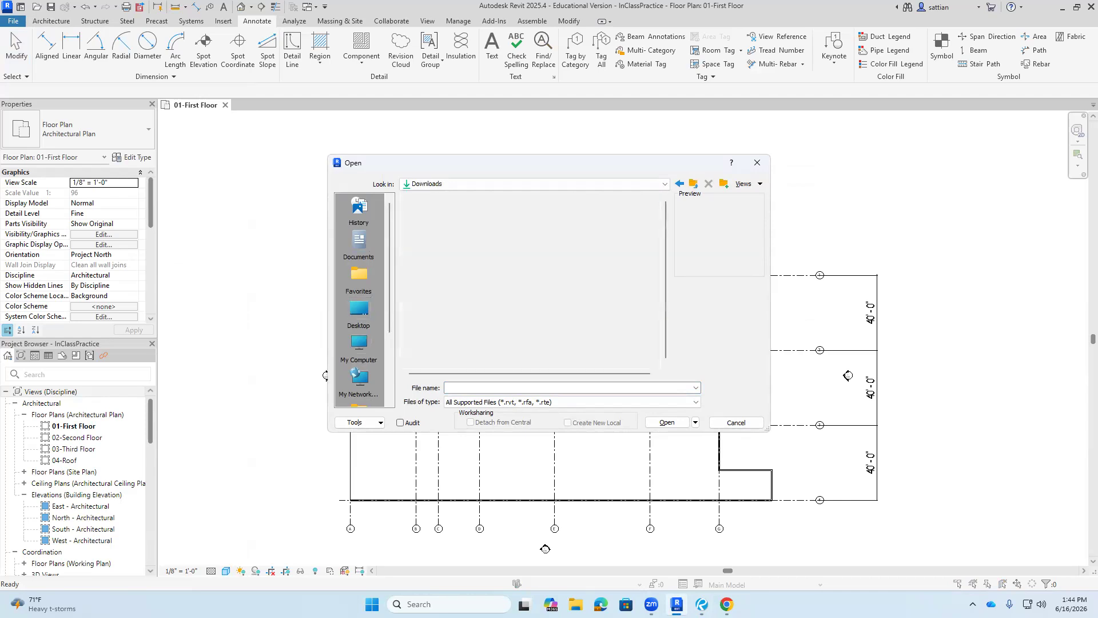
pyautogui.click(435, 224)
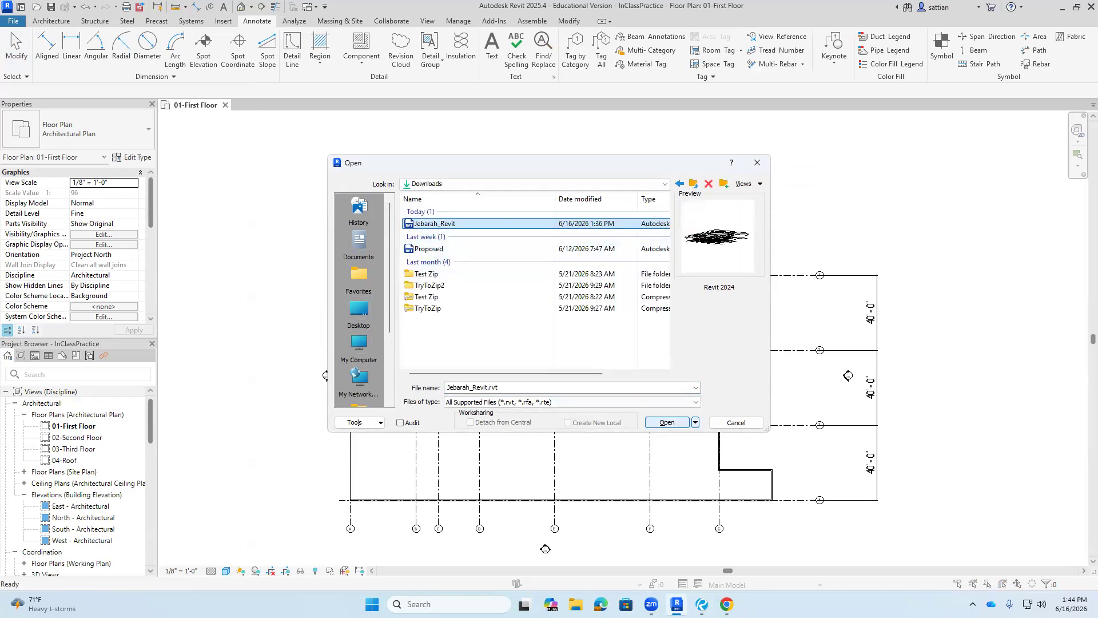
pyautogui.click(666, 422)
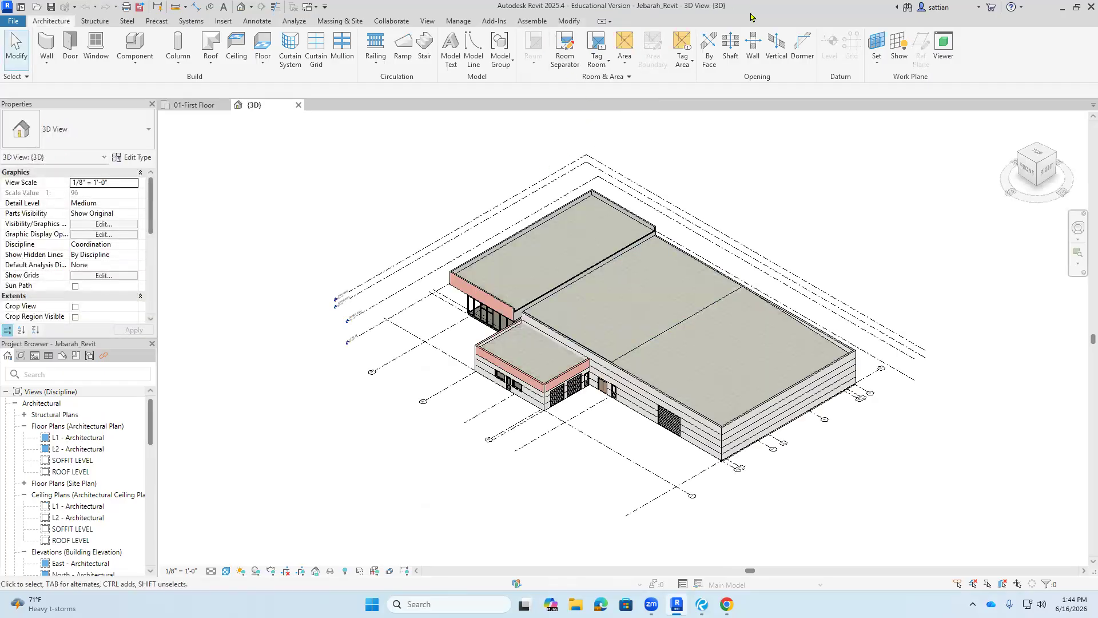
pyautogui.moveTo(751, 14); pyautogui.dragTo(1097, 17)
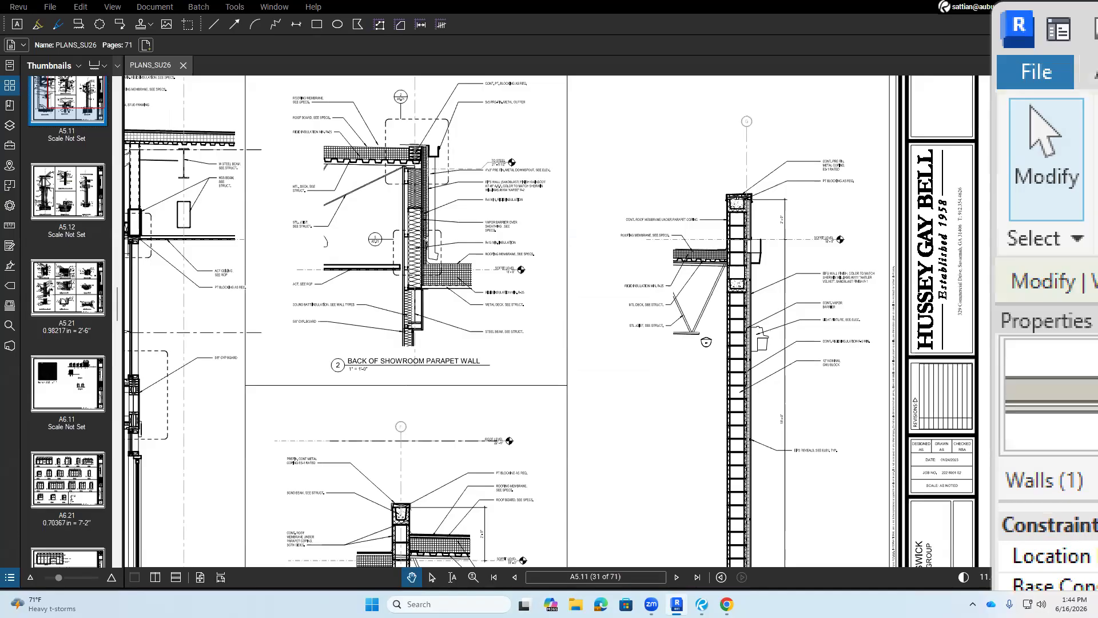
pyautogui.press('Escape')
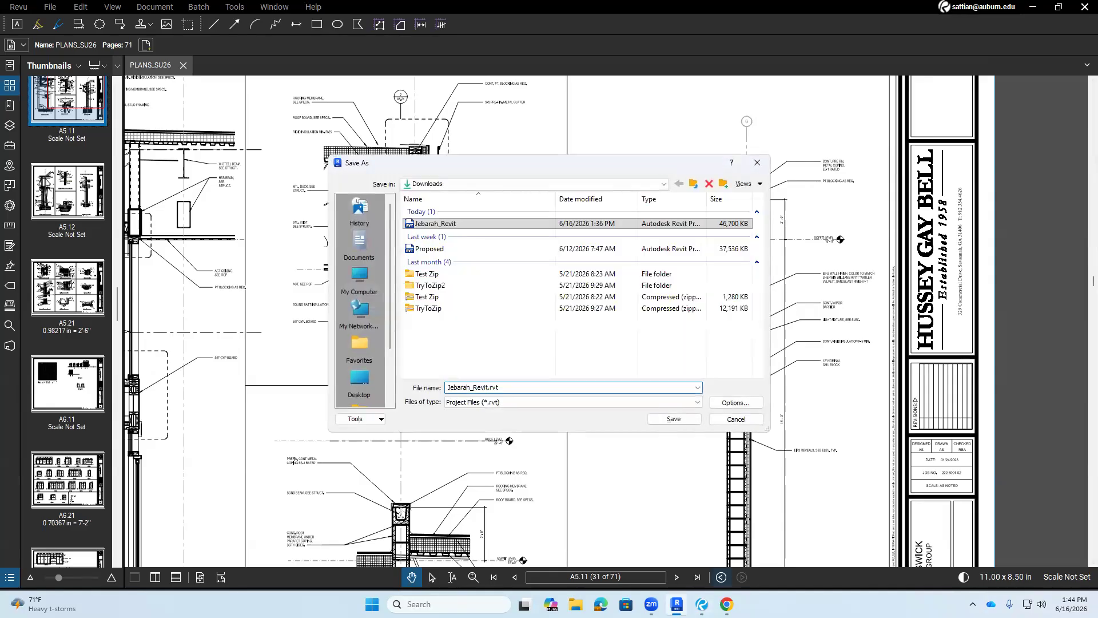
# - Save the project in the Downloads folder under the name Final
pyautogui.click(499, 388)
pyautogui.hotkey('ctrl', 'a')
pyautogui.write('Final')
pyautogui.press('Return')
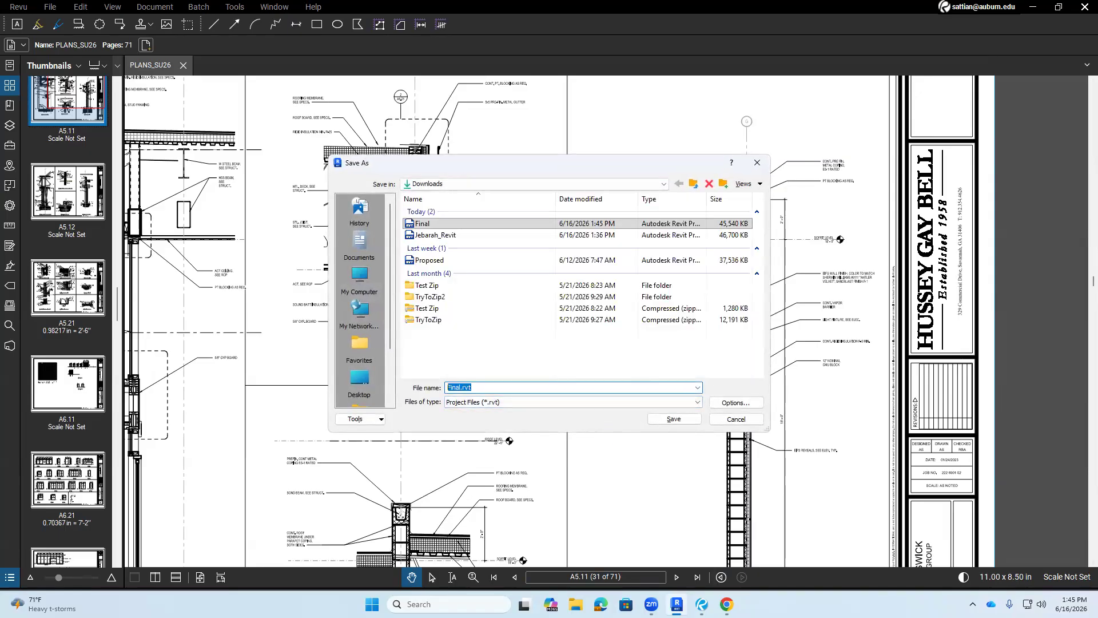
# - Save another copy of the project in the Downloads folder as asdf
pyautogui.write('asdf')
pyautogui.press('Return')
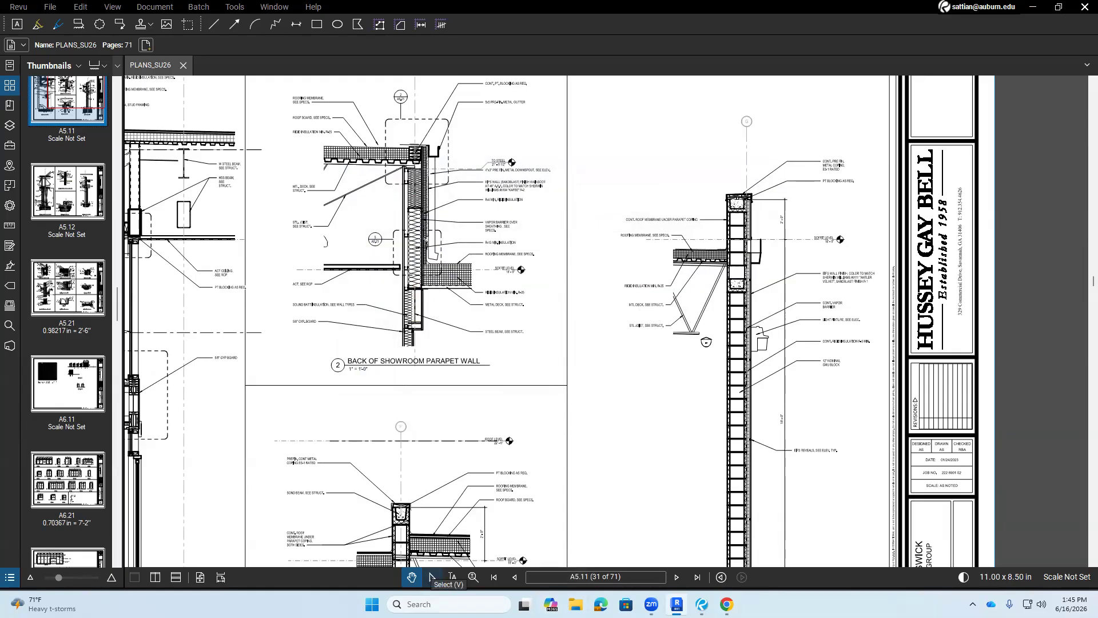
pyautogui.click(432, 577)
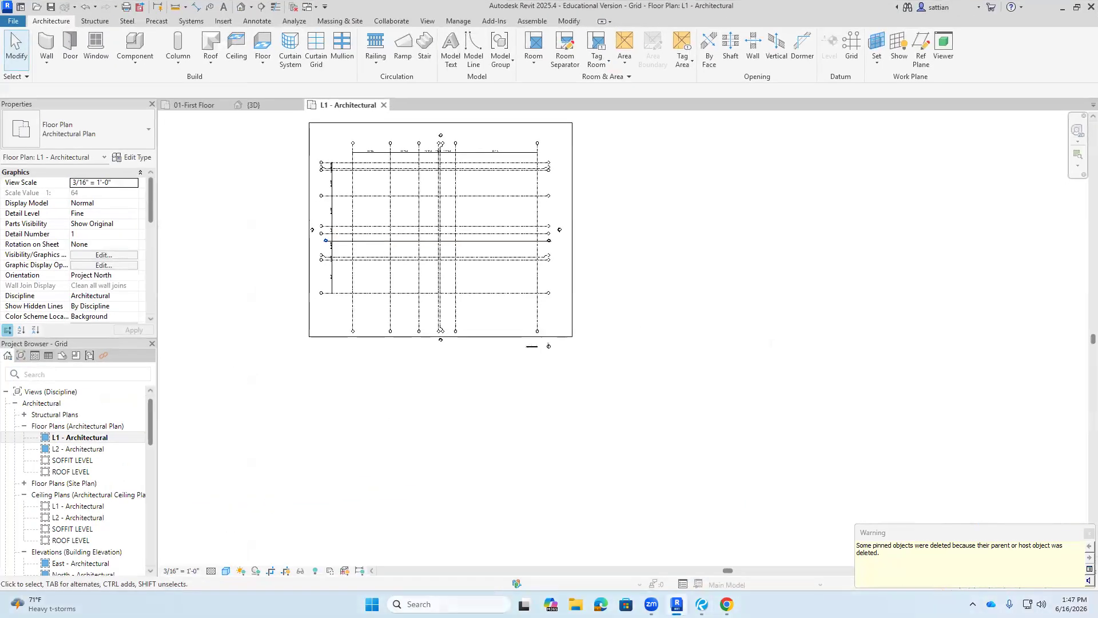
# - Delete the graphic scale and north arrow below the crop region of the L1 - Architectural floor plan
pyautogui.scroll(3, 417, 217)
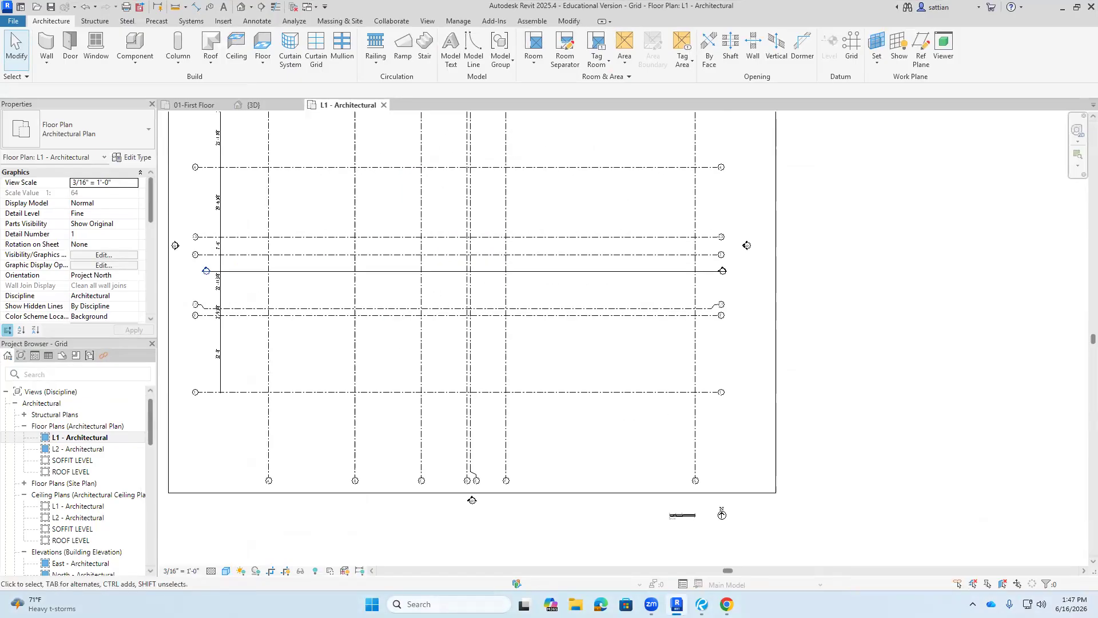
pyautogui.scroll(-2, 423, 234)
pyautogui.moveTo(695, 429); pyautogui.dragTo(552, 387)
pyautogui.press('Delete')
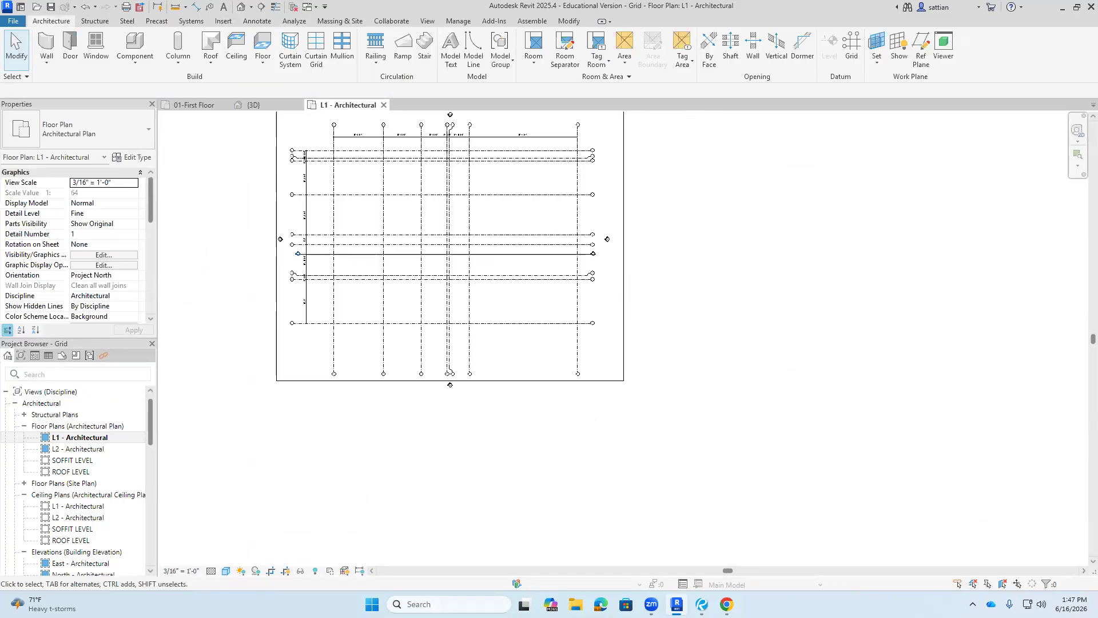
# - Turn off Crop View, Crop Region Visible and Annotation Crop for the L1 - Architectural floor plan
pyautogui.scroll(-4, 124, 290)
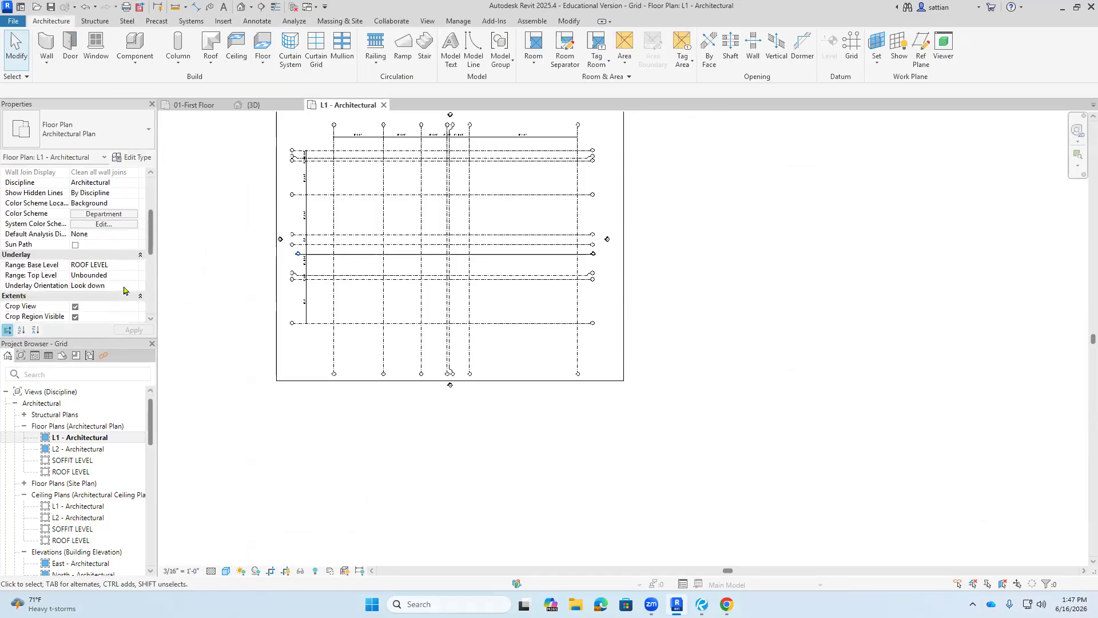
pyautogui.scroll(-1, 124, 290)
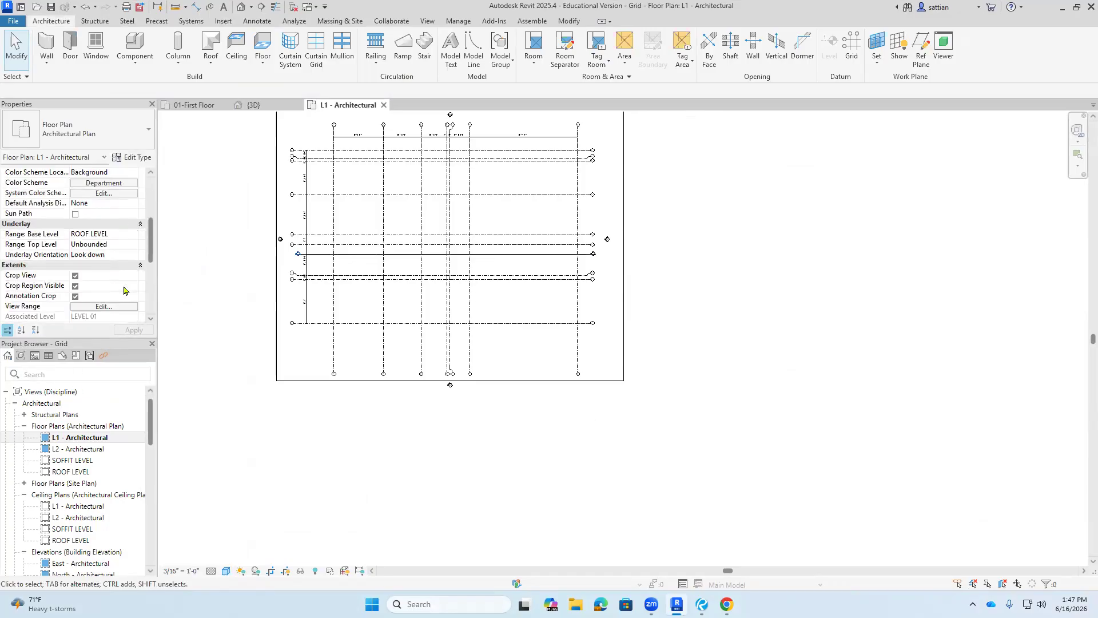
pyautogui.click(75, 292)
pyautogui.click(75, 285)
pyautogui.click(75, 276)
pyautogui.click(75, 296)
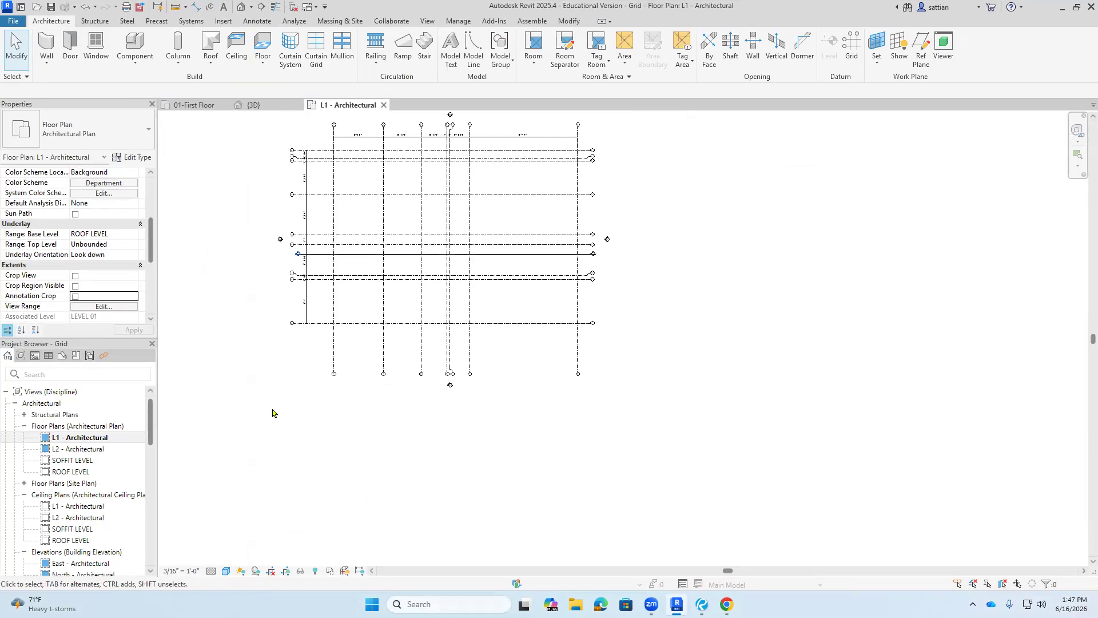
# - Review which model categories are switched on in the Visibility/Graphic Overrides of the L1 - Architectural floor plan
pyautogui.press('v')
pyautogui.press('v')
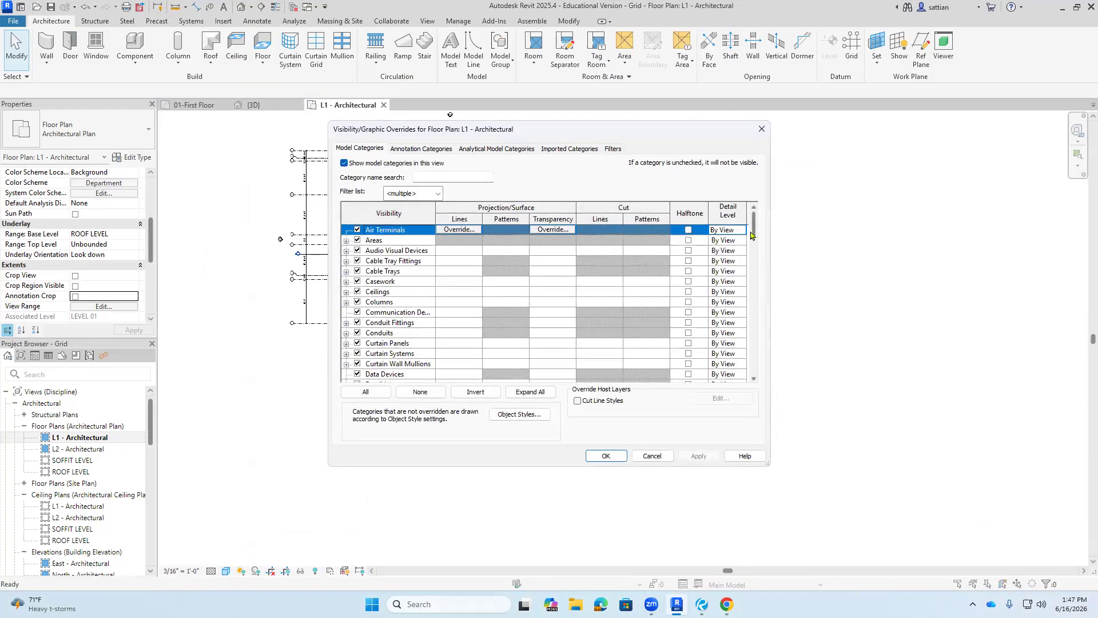
pyautogui.moveTo(754, 228); pyautogui.dragTo(747, 346)
pyautogui.scroll(-6, 748, 346)
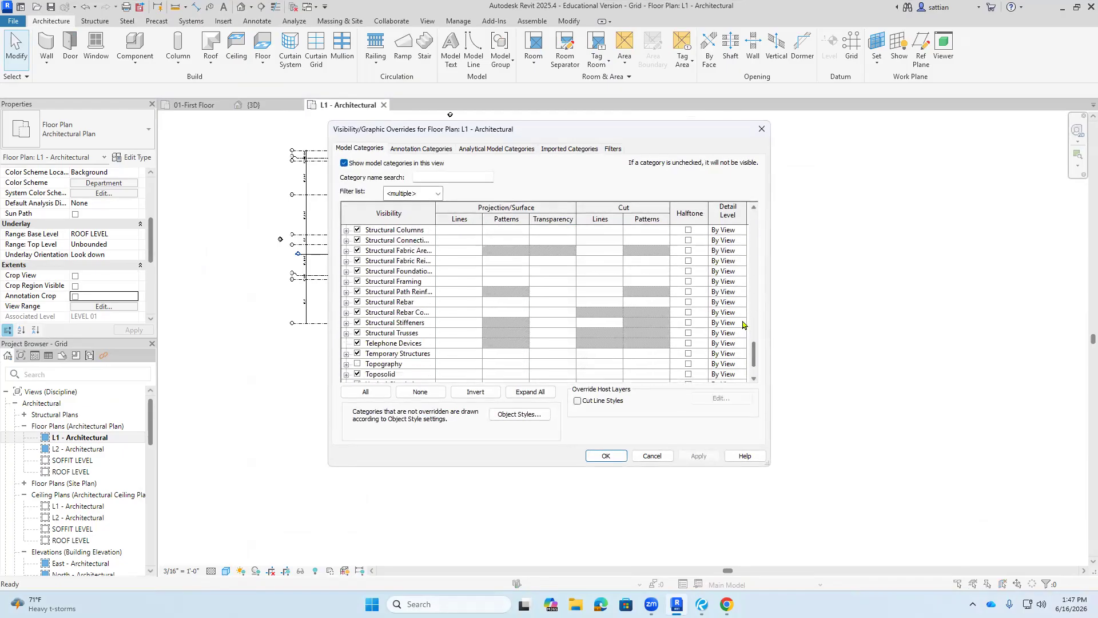
pyautogui.scroll(9, 743, 320)
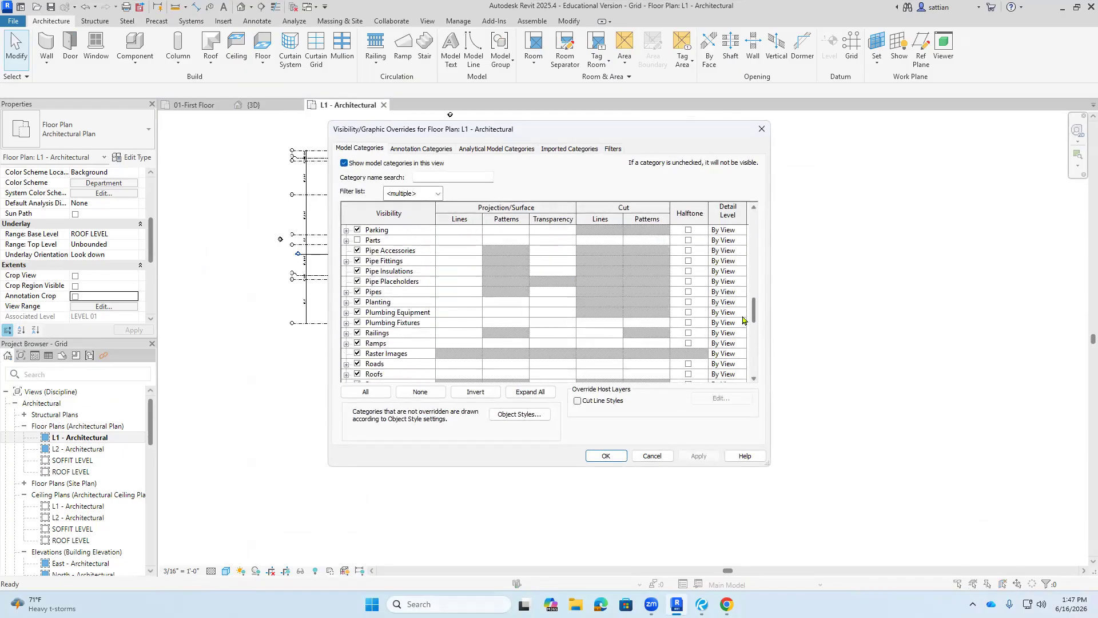
pyautogui.click(605, 454)
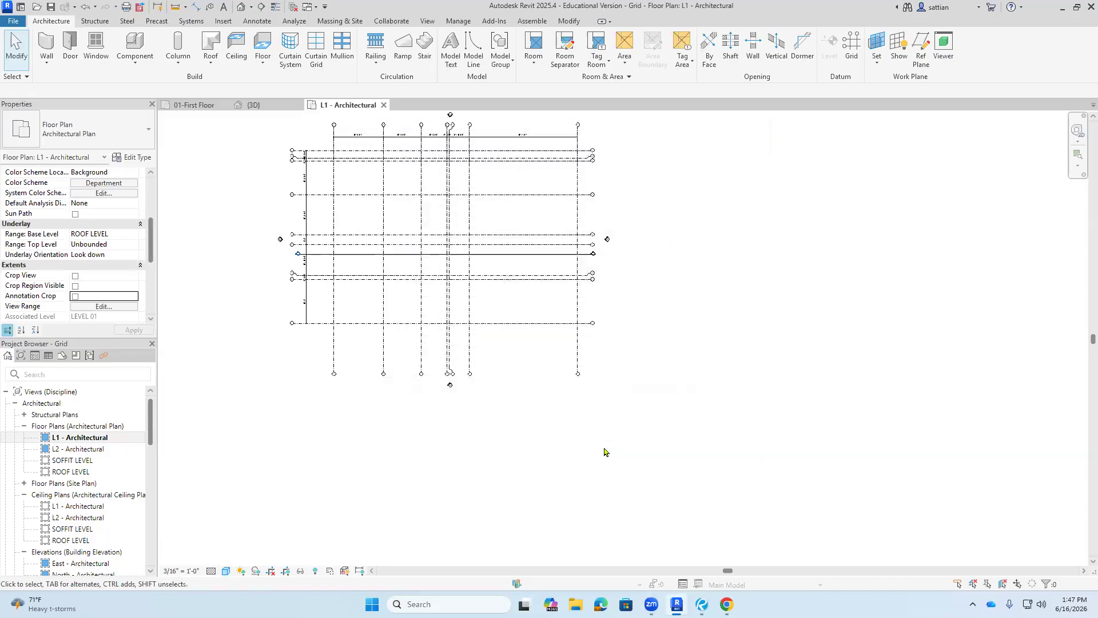
pyautogui.moveTo(711, 286); pyautogui.dragTo(777, 383, button='middle')
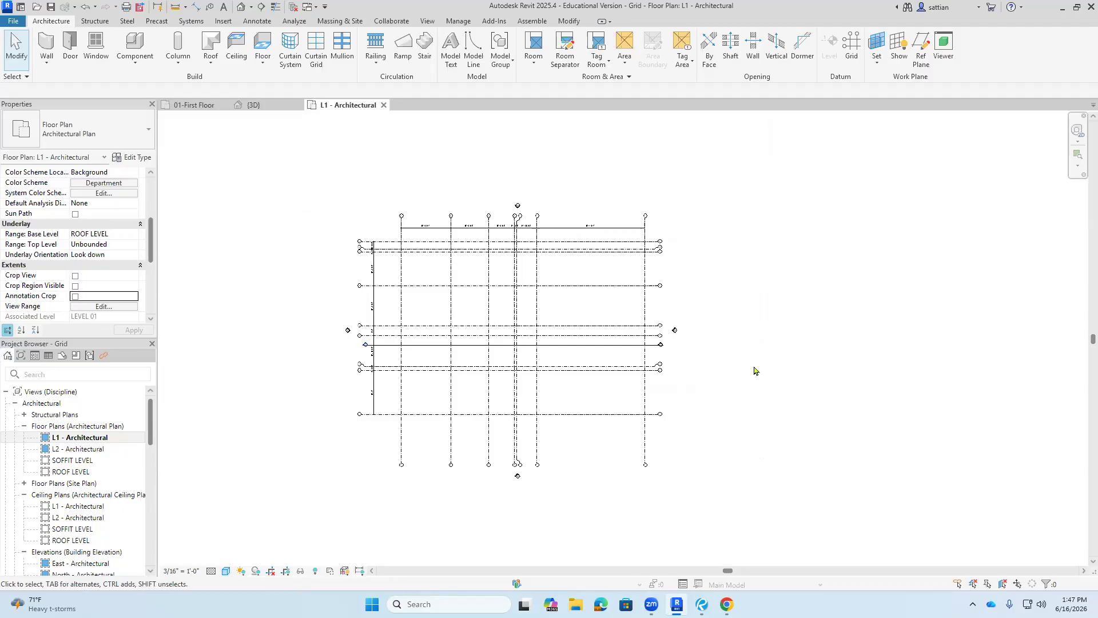
# - Switch to the PLANS_SU26 drawing set in Bluebeam Revu, look through its sheets and display sheet A3.02
pyautogui.click(702, 603)
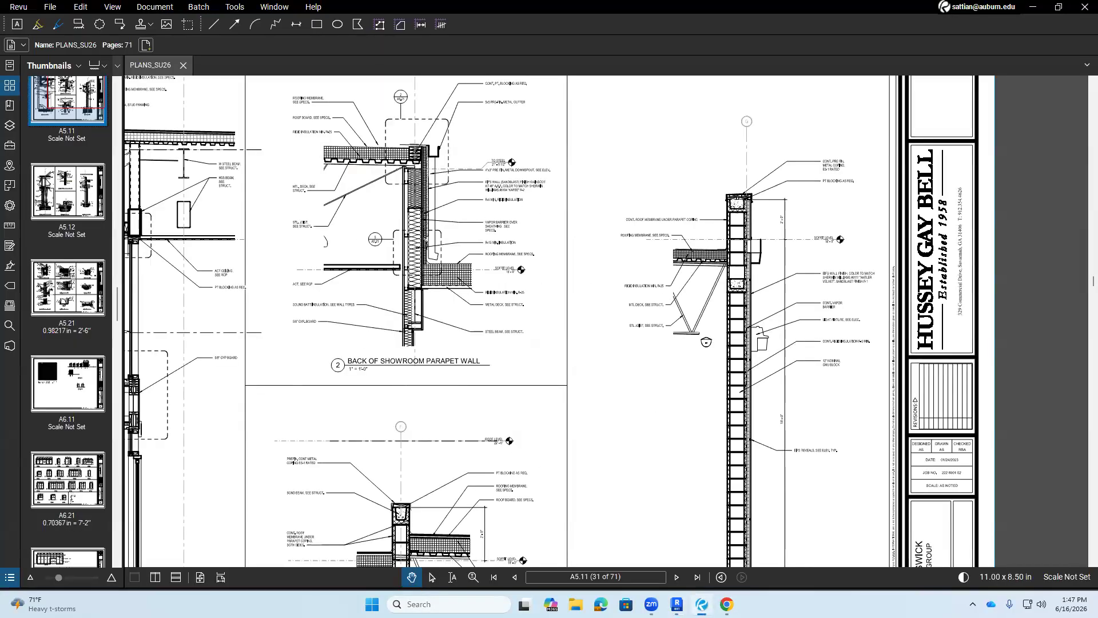
pyautogui.scroll(10, 84, 242)
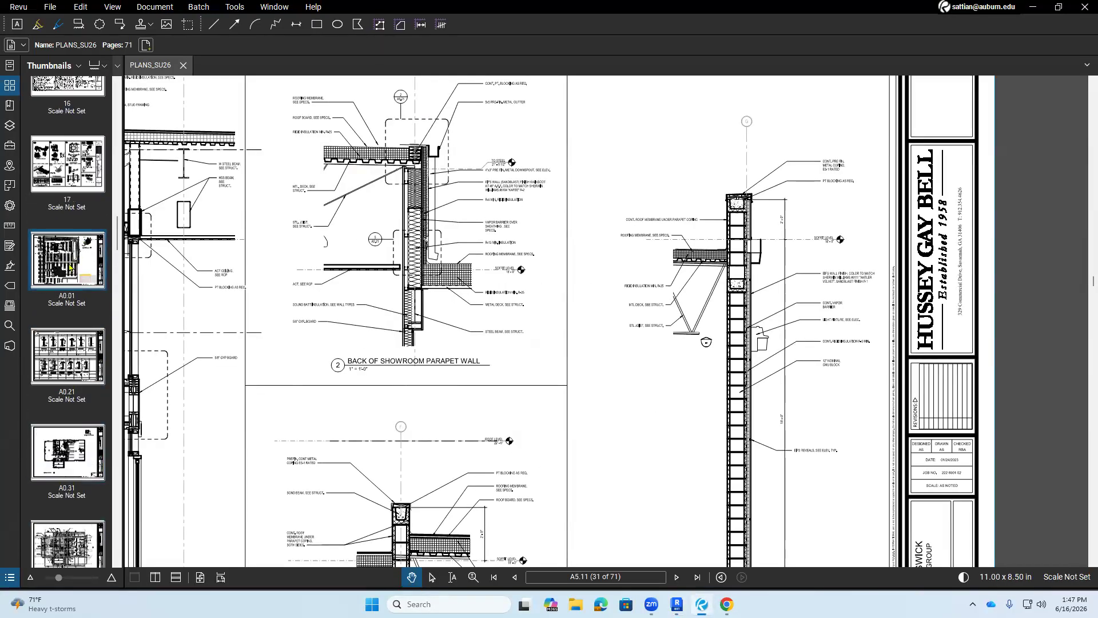
pyautogui.scroll(7, 76, 257)
pyautogui.scroll(-7, 76, 257)
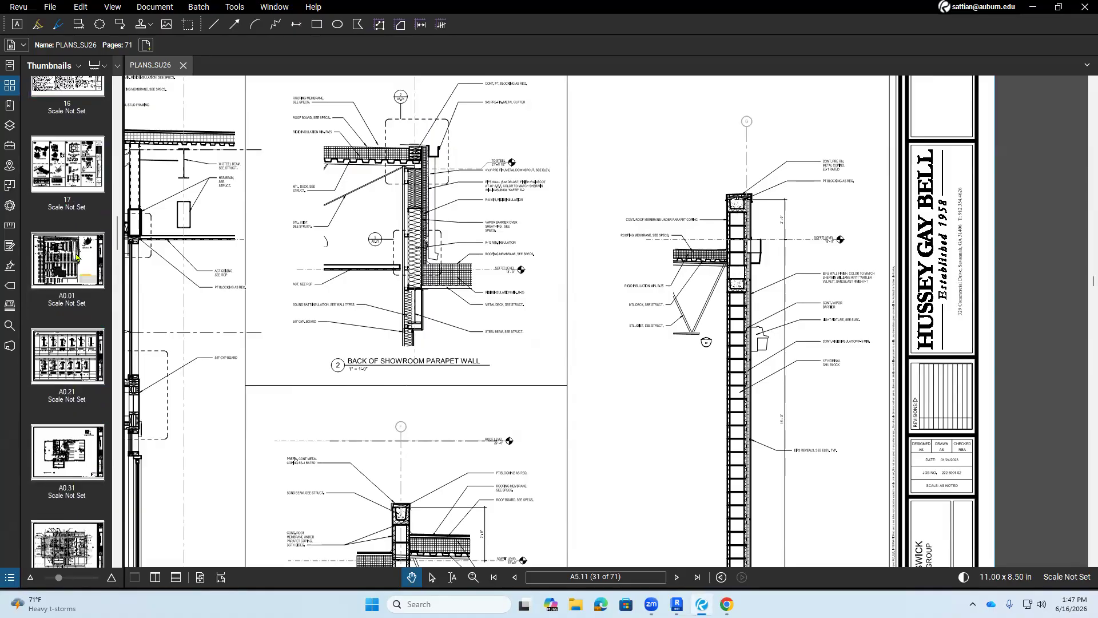
pyautogui.scroll(3, 64, 292)
pyautogui.scroll(-13, 64, 303)
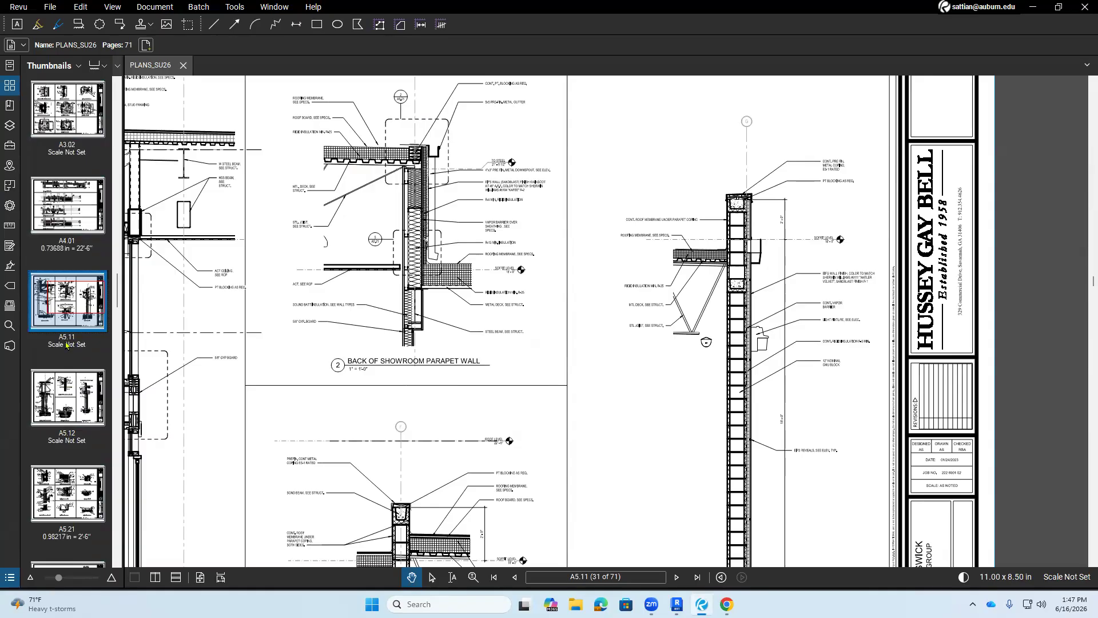
pyautogui.click(58, 222)
pyautogui.click(61, 118)
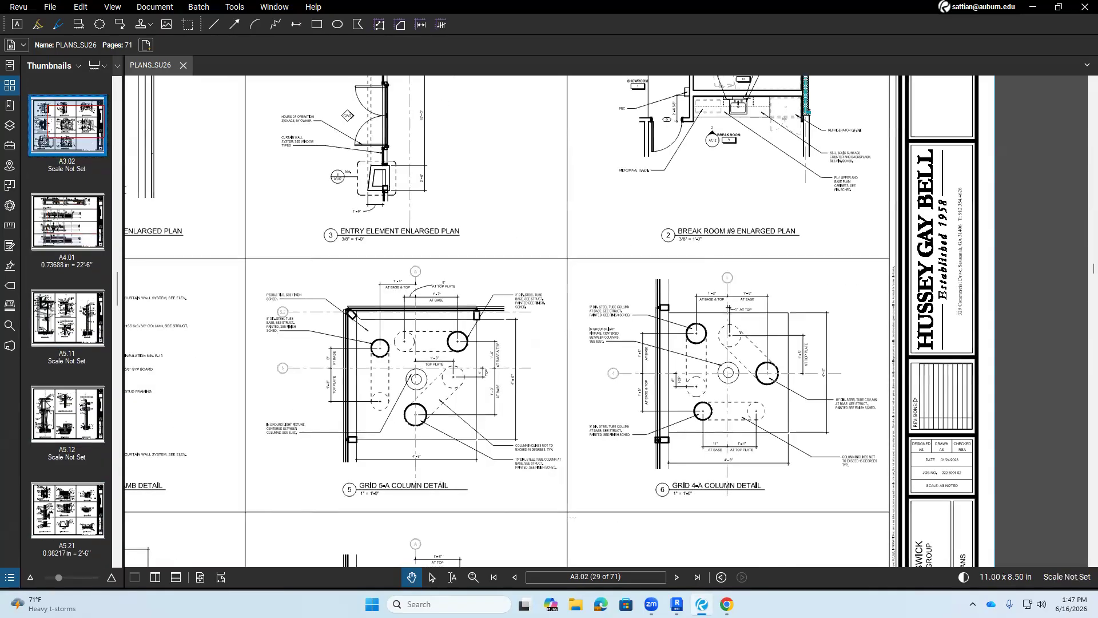
# - Browse the neighbouring sheets of the drawing set to find A1.01, the Level 01 overall floor plan
pyautogui.scroll(-4, 530, 393)
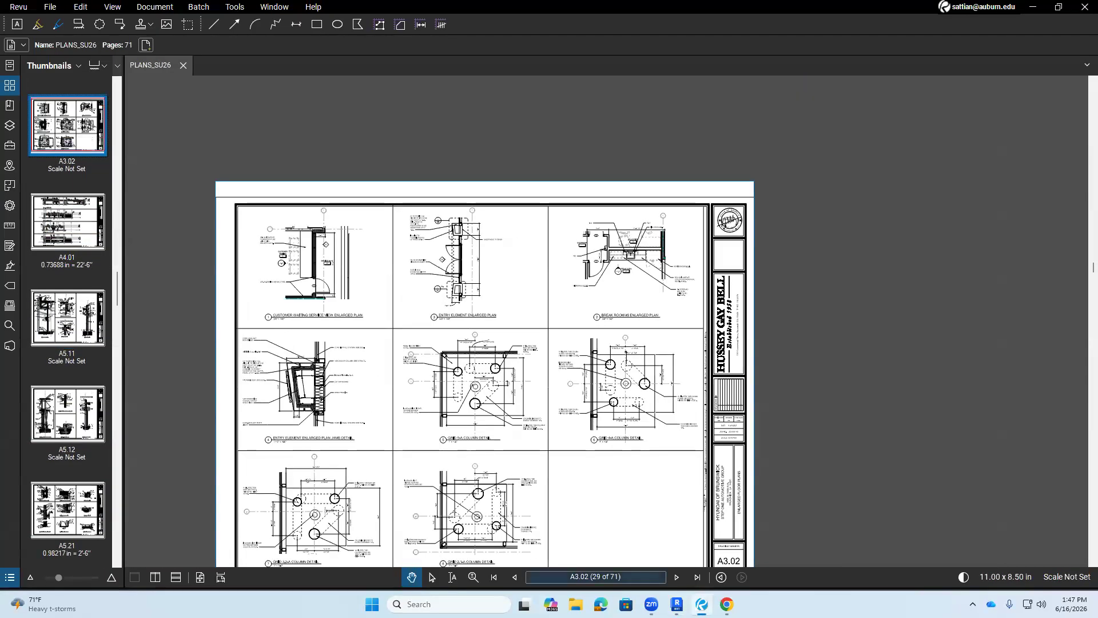
pyautogui.click(514, 577)
pyautogui.click(514, 577)
pyautogui.click(514, 576)
pyautogui.click(514, 577)
pyautogui.click(514, 580)
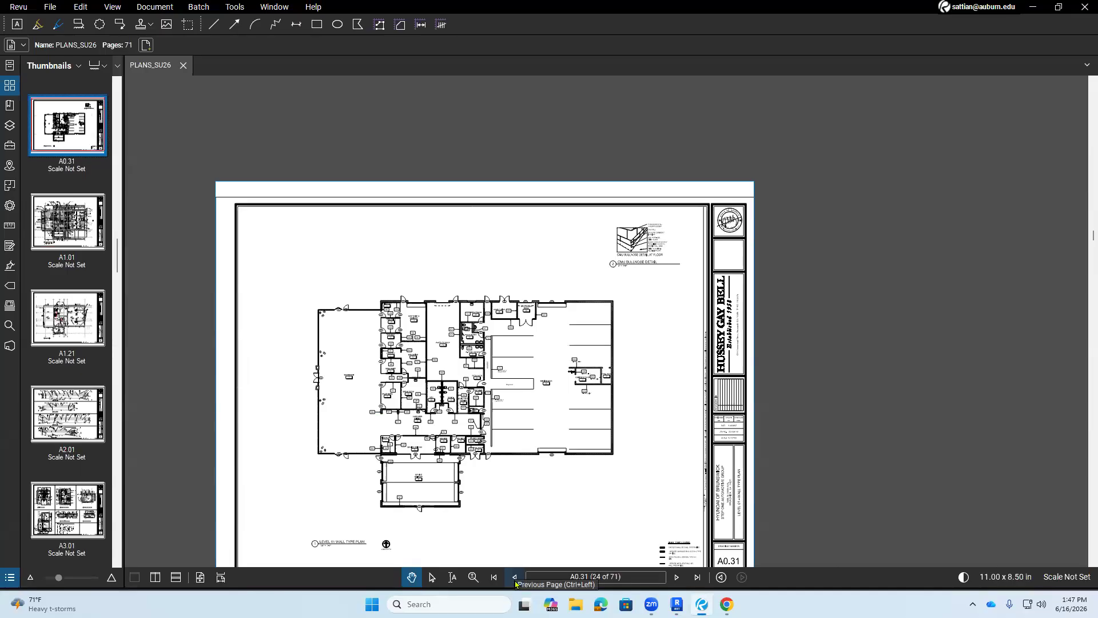
pyautogui.click(514, 578)
pyautogui.click(515, 578)
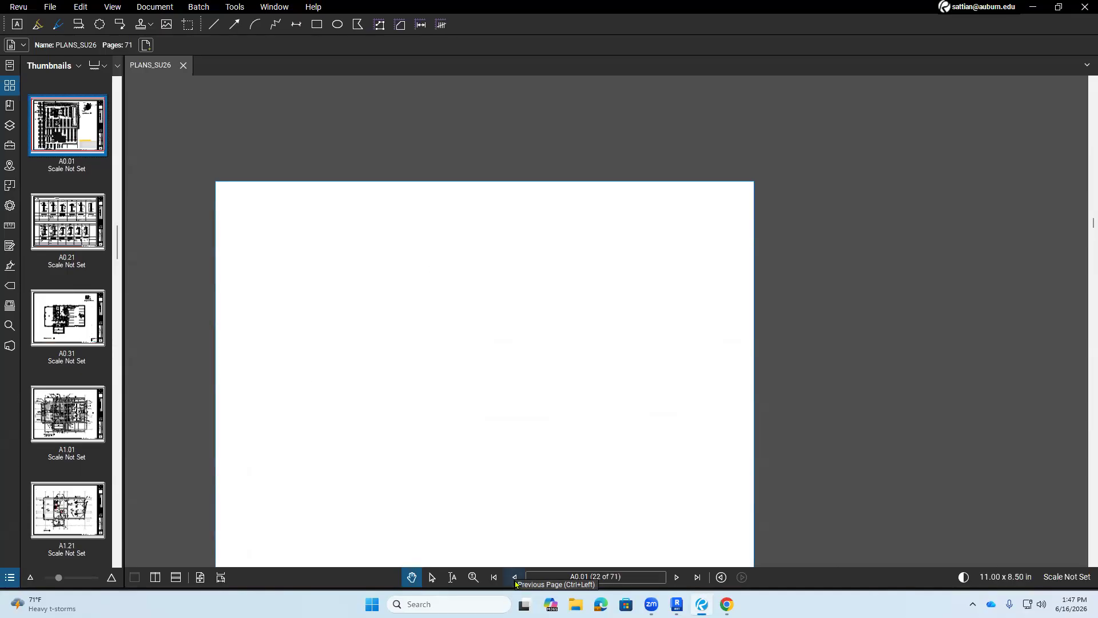
pyautogui.click(515, 579)
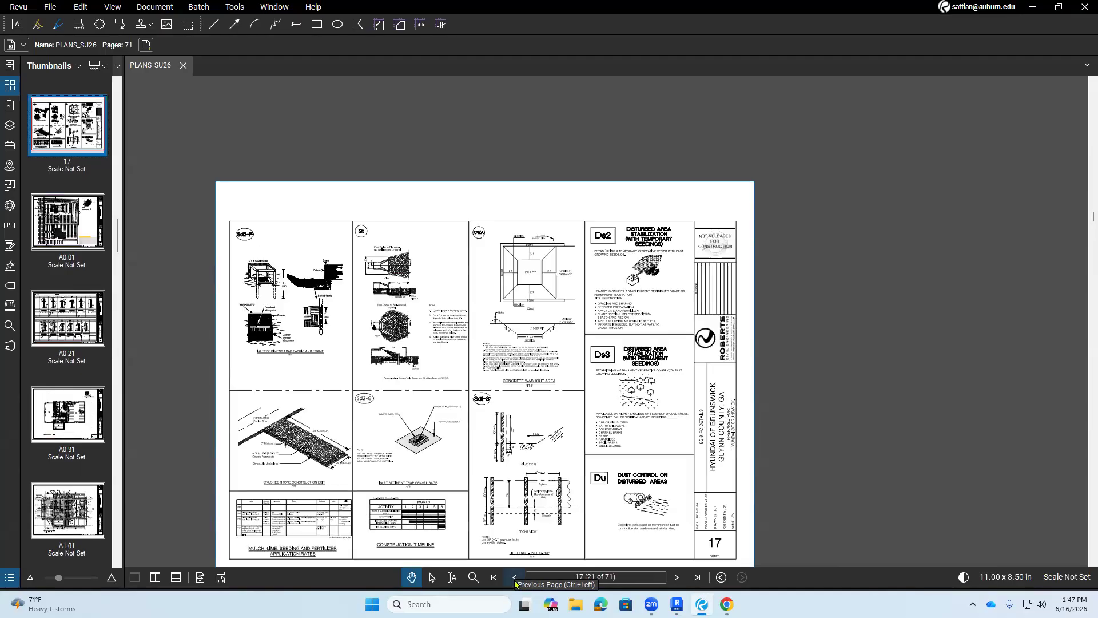
pyautogui.click(676, 577)
pyautogui.click(676, 577)
pyautogui.click(676, 577)
pyautogui.click(676, 577)
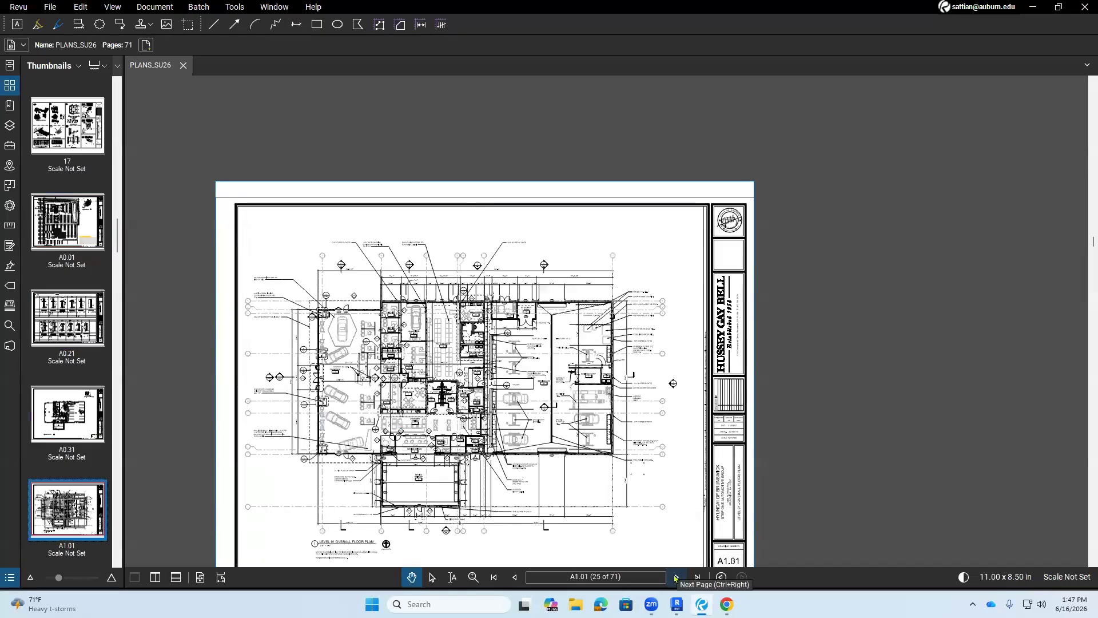
# - Examine the grid and wall layout on the Level 01 overall floor plan and switch back to Revit
pyautogui.scroll(3, 389, 330)
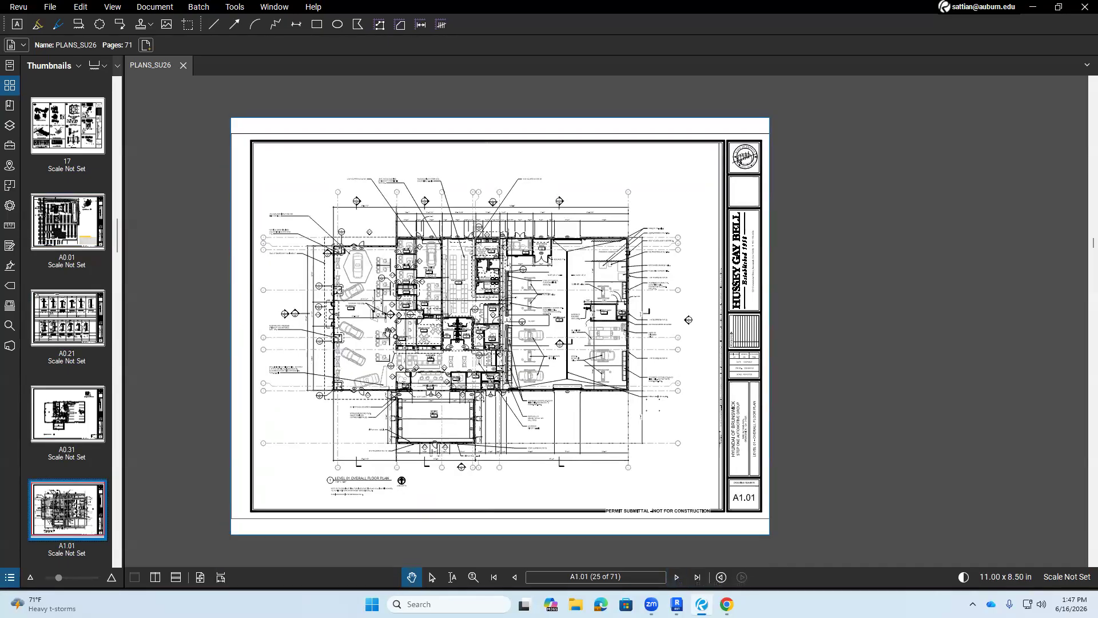
pyautogui.scroll(3, 389, 331)
pyautogui.scroll(-3, 390, 331)
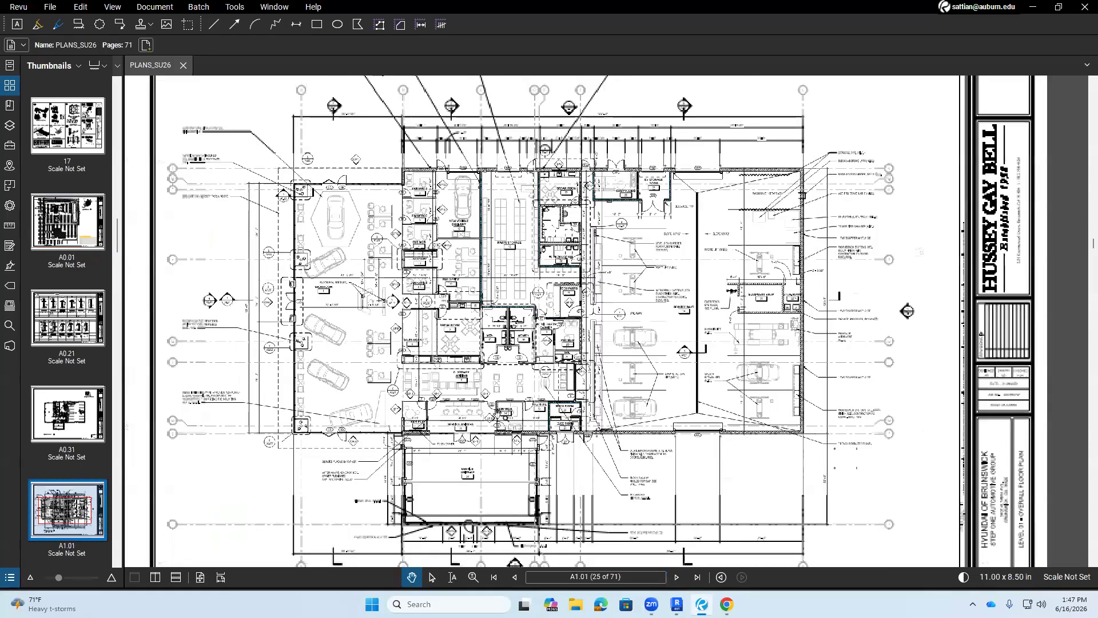
pyautogui.moveTo(474, 377); pyautogui.dragTo(465, 332)
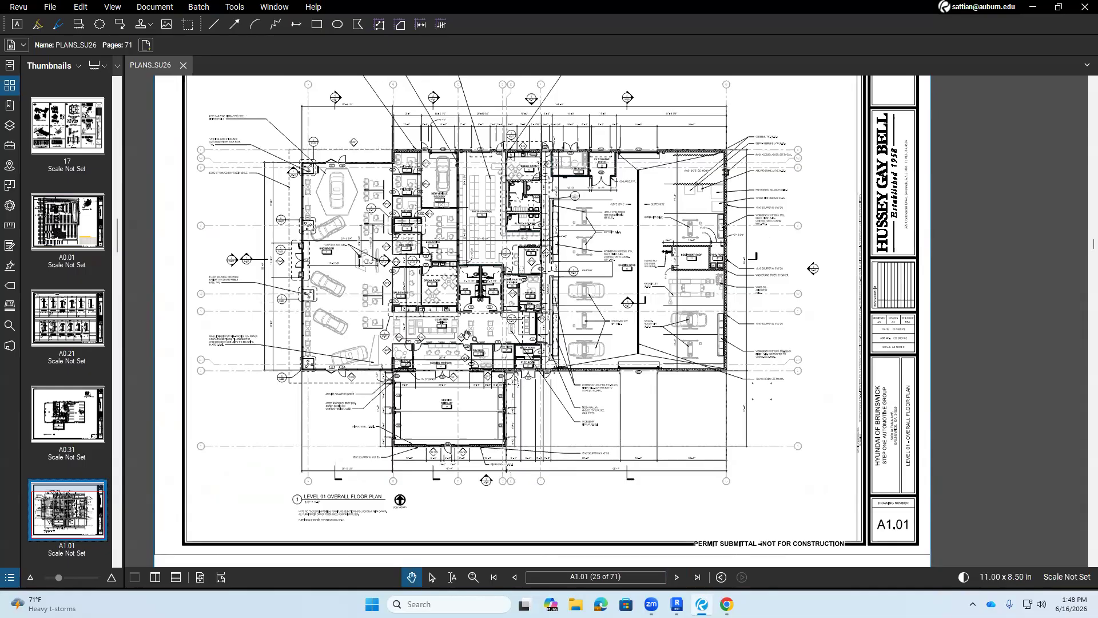
pyautogui.moveTo(478, 357); pyautogui.dragTo(512, 391)
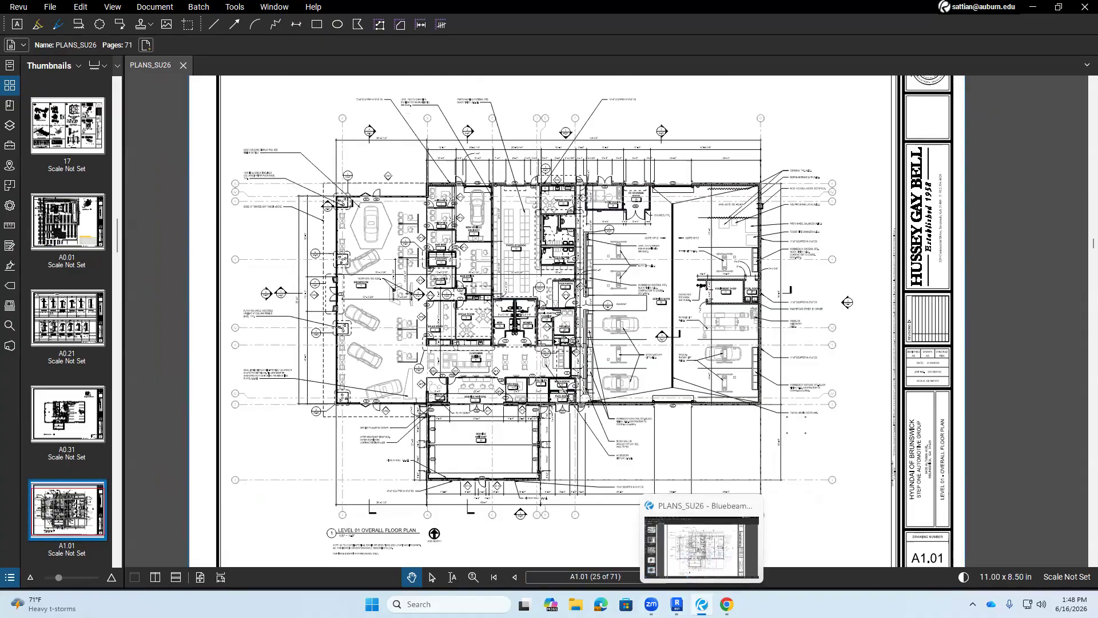
pyautogui.click(677, 604)
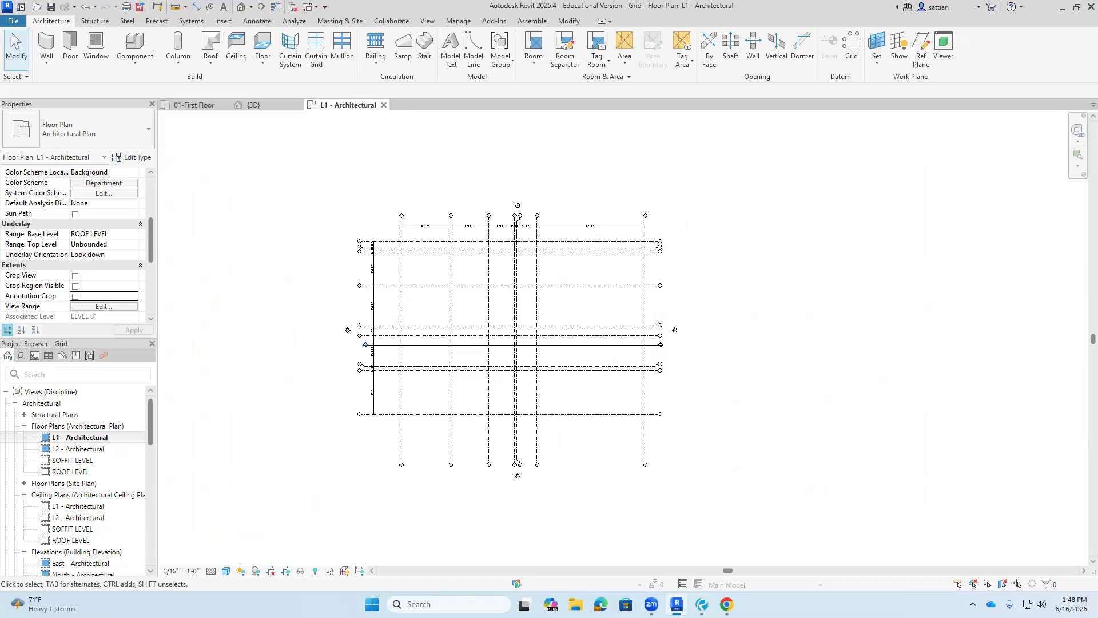
# - Start a PDF import into the L1 - Architectural floor plan using PLANS_SU26.pdf from the Downloads folder
pyautogui.click(217, 23)
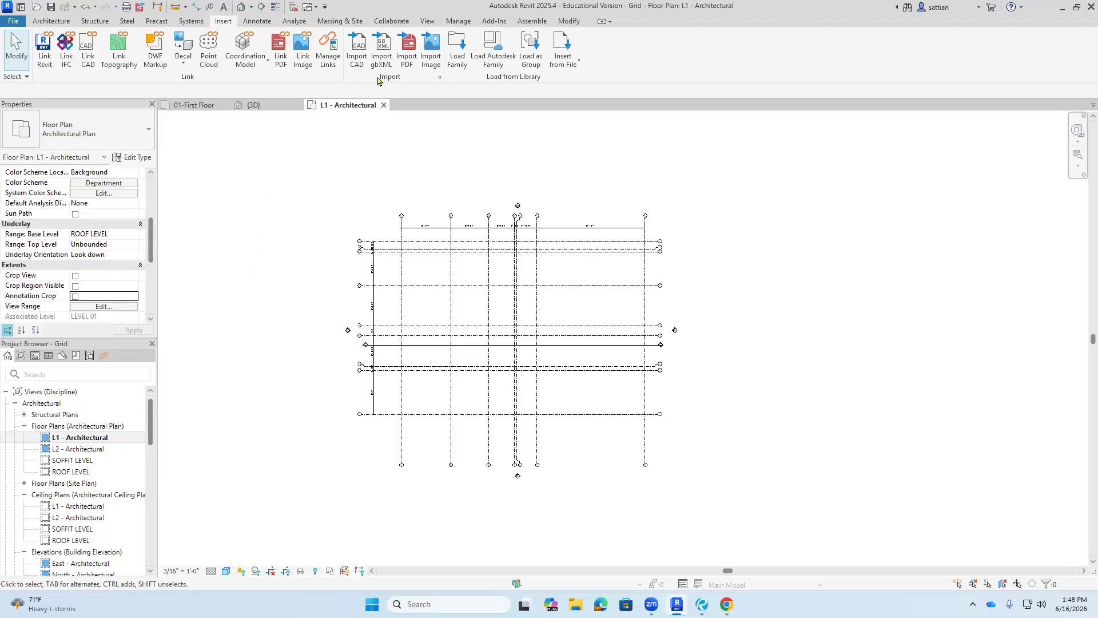
pyautogui.click(406, 49)
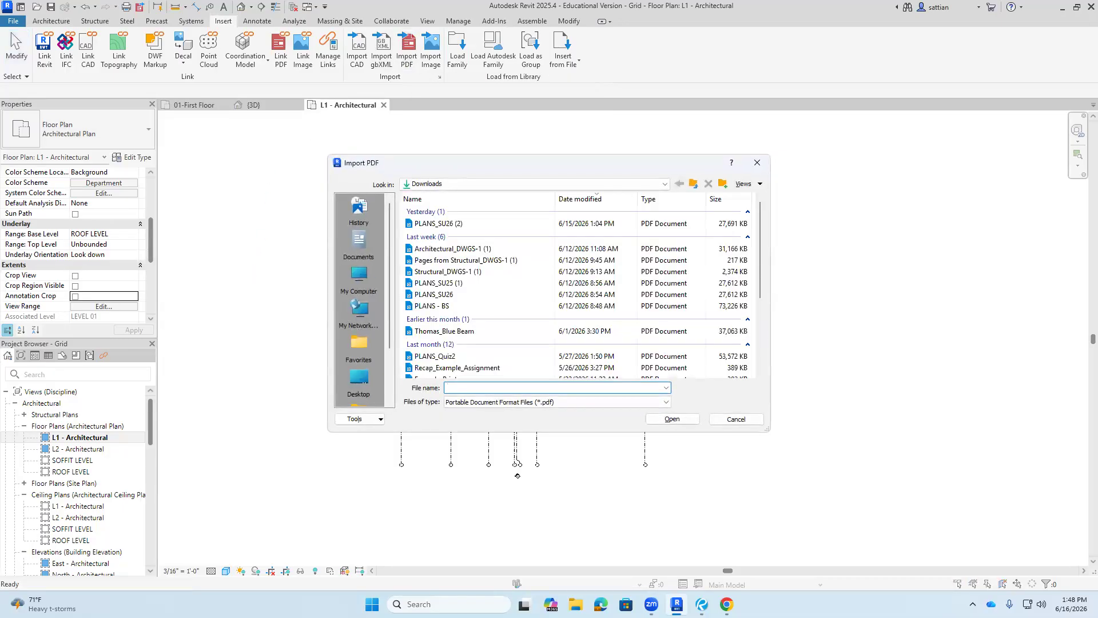
pyautogui.click(438, 223)
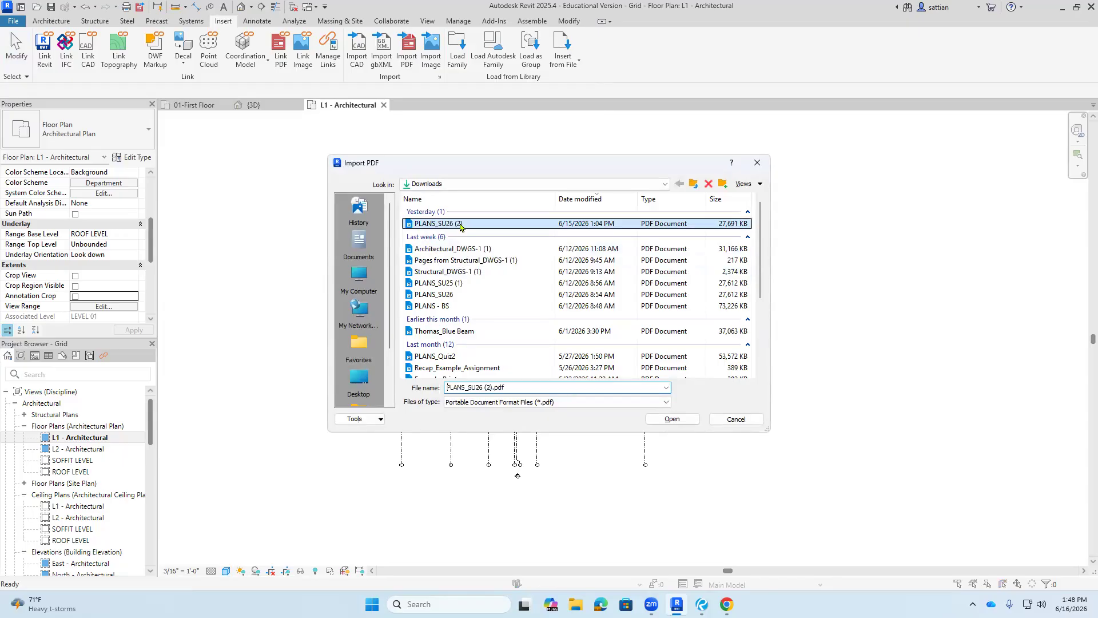
pyautogui.click(434, 294)
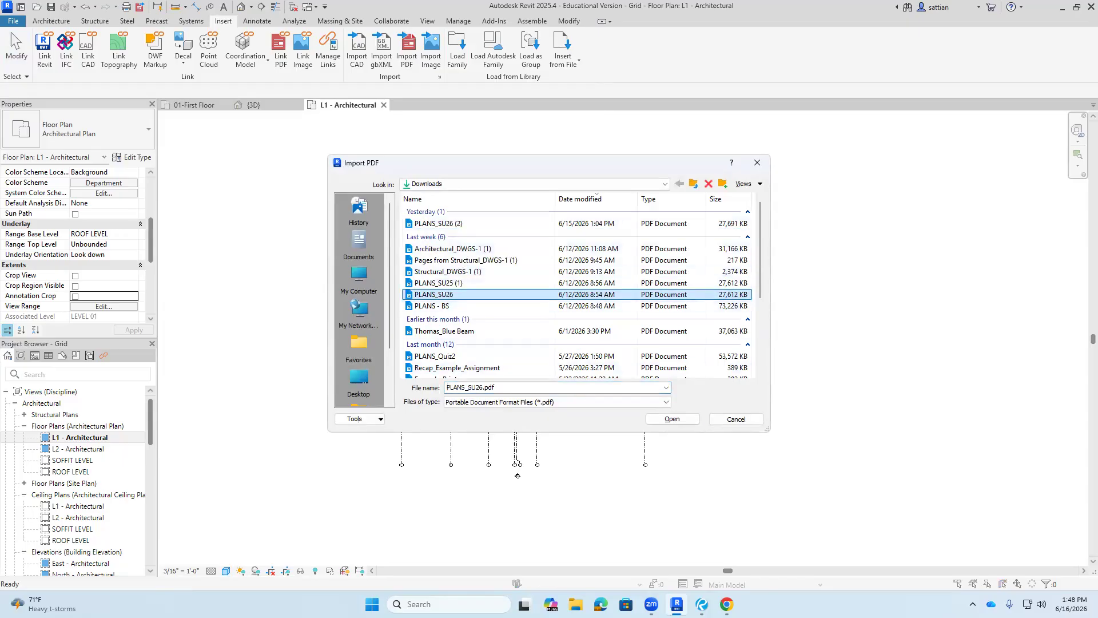
pyautogui.click(672, 418)
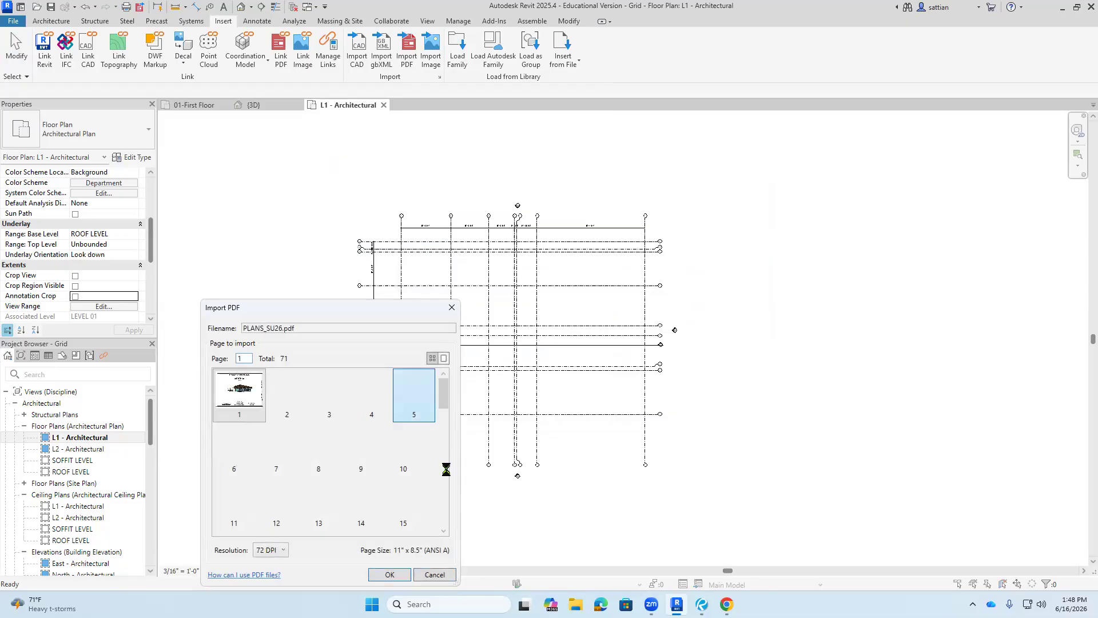
# - Check the page number of sheet A1.01 in Bluebeam Revu, return to Revit and choose page 25 for the import
pyautogui.moveTo(702, 604)
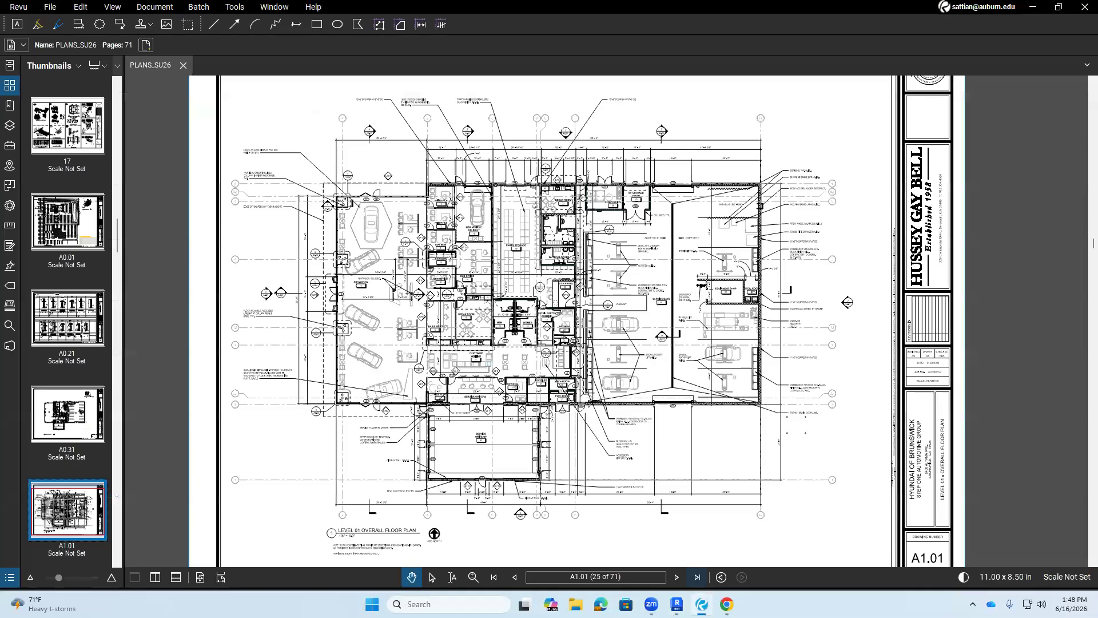
pyautogui.click(702, 546)
pyautogui.click(676, 604)
pyautogui.scroll(-3, 398, 490)
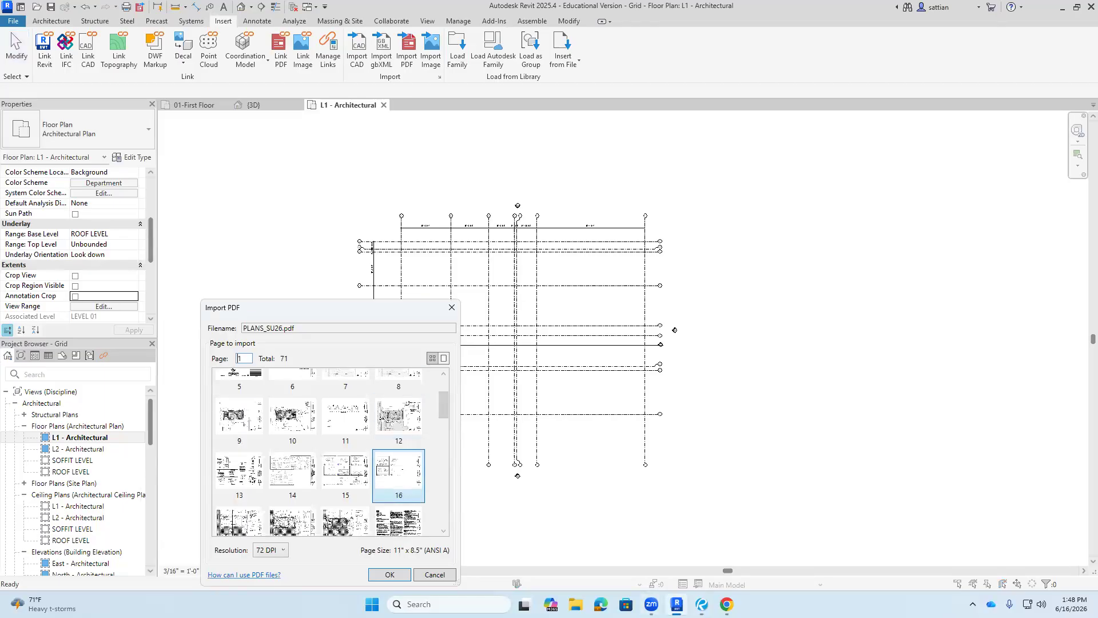
pyautogui.scroll(-1, 399, 491)
pyautogui.scroll(-3, 399, 490)
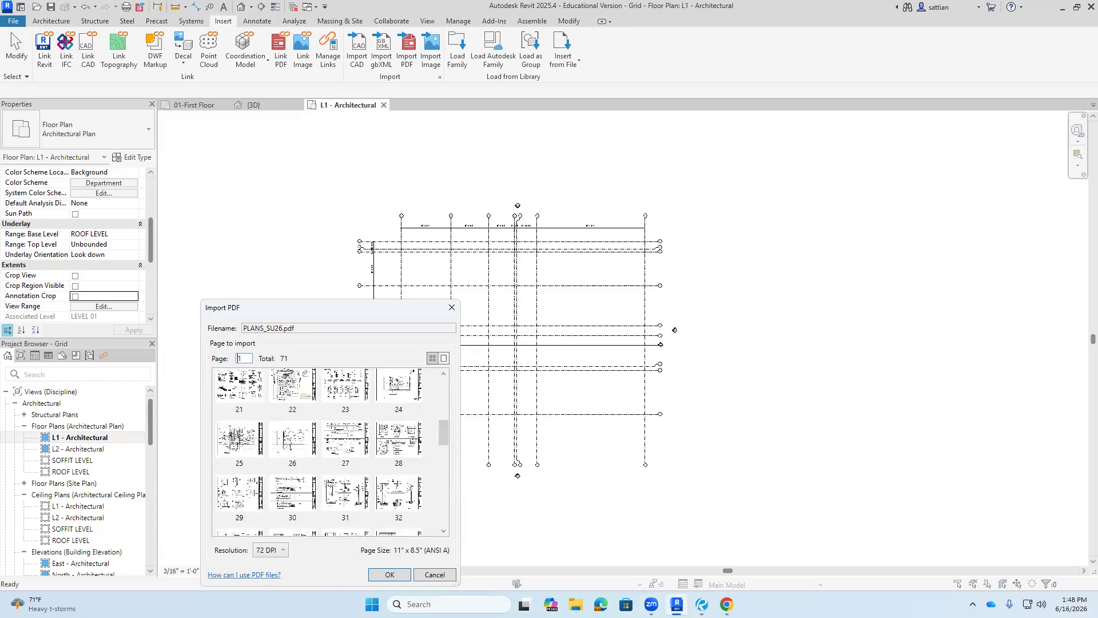
pyautogui.click(239, 444)
# - Set the import resolution to 300 DPI and place the PDF page inside the grid on the floor plan
pyautogui.click(270, 549)
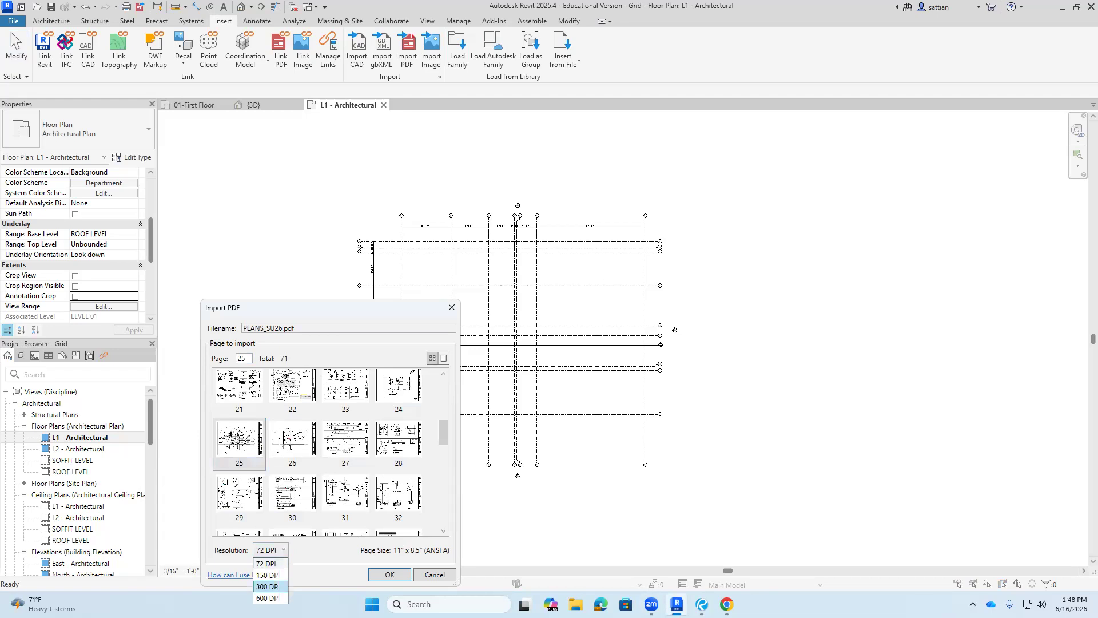
pyautogui.click(269, 586)
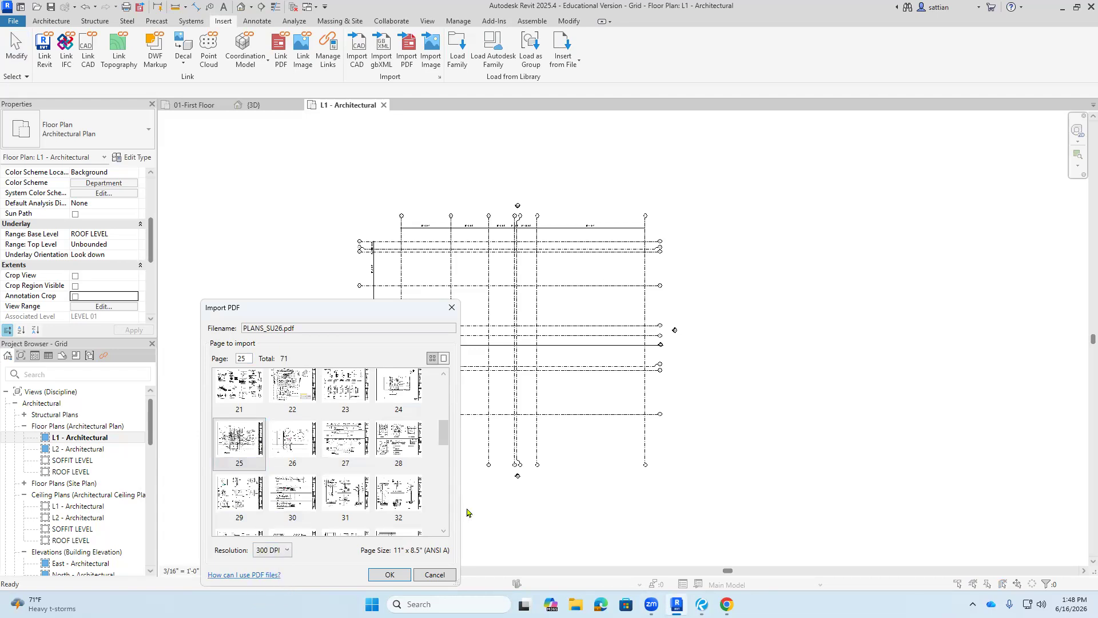
pyautogui.click(387, 574)
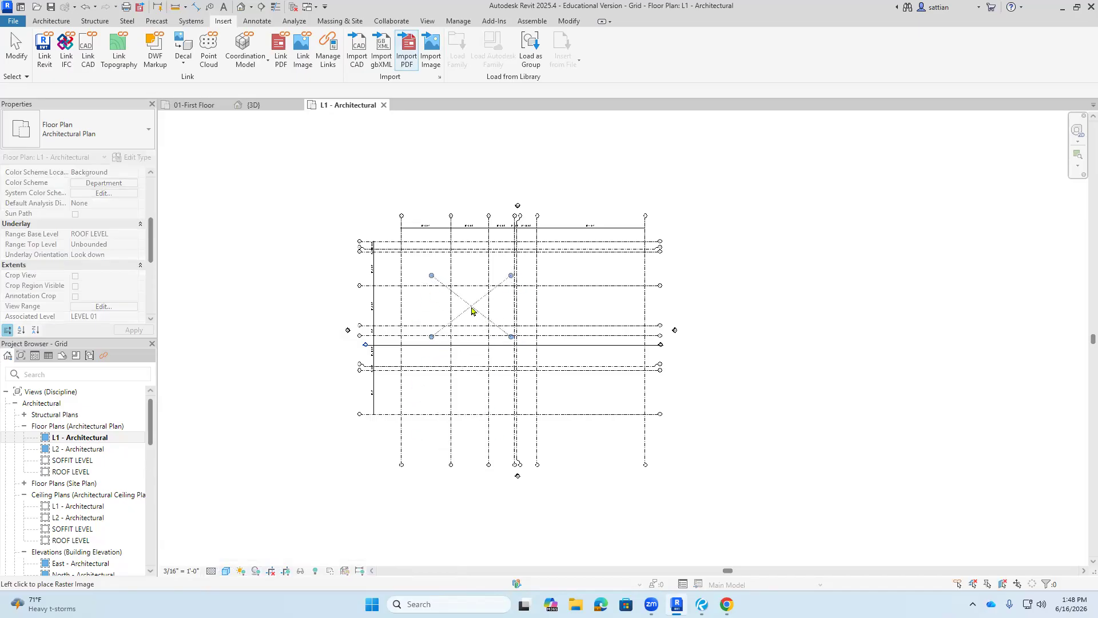
pyautogui.click(469, 309)
# - Enlarge the placed PDF image proportionally from its corner to about 111' wide and 85' 9" high
pyautogui.scroll(5, 501, 291)
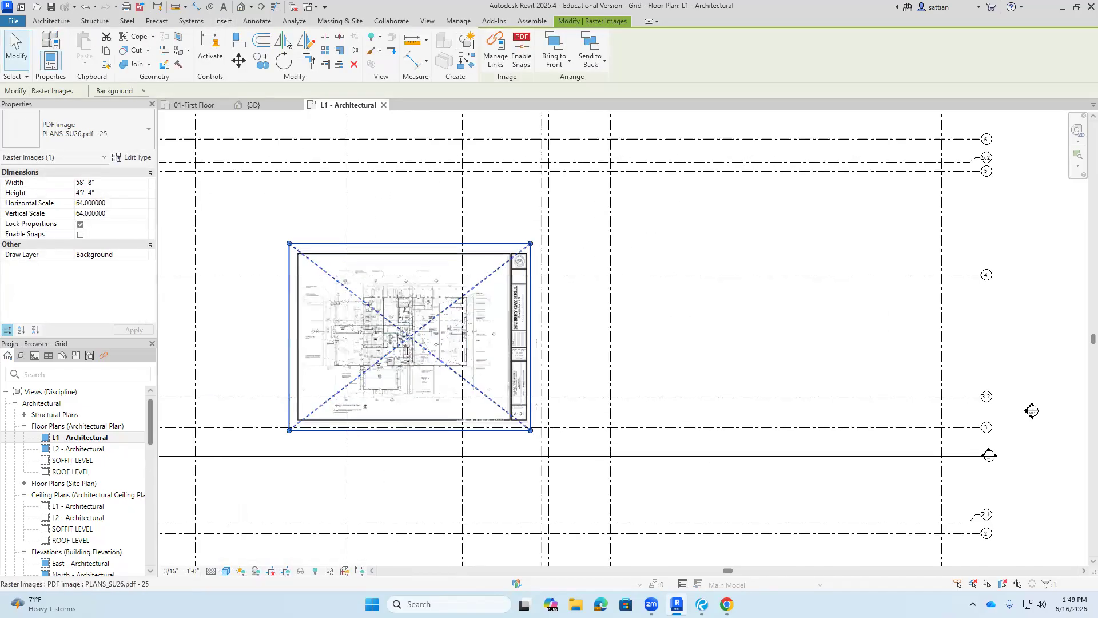
pyautogui.moveTo(531, 430); pyautogui.dragTo(788, 545)
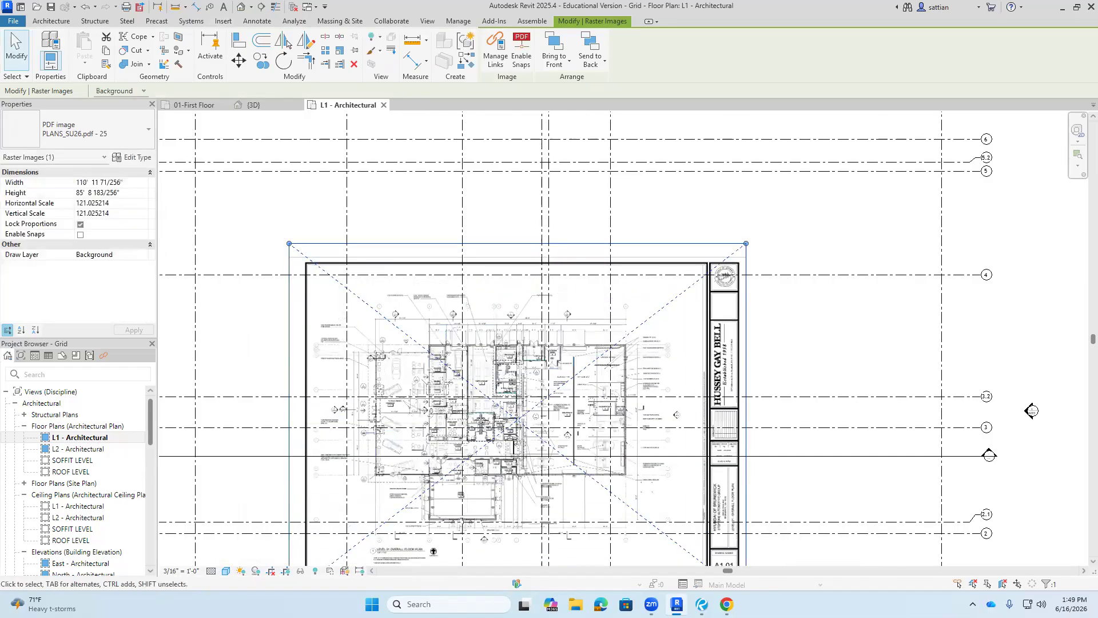
pyautogui.click(765, 408)
pyautogui.scroll(5, 494, 424)
pyautogui.scroll(-4, 493, 412)
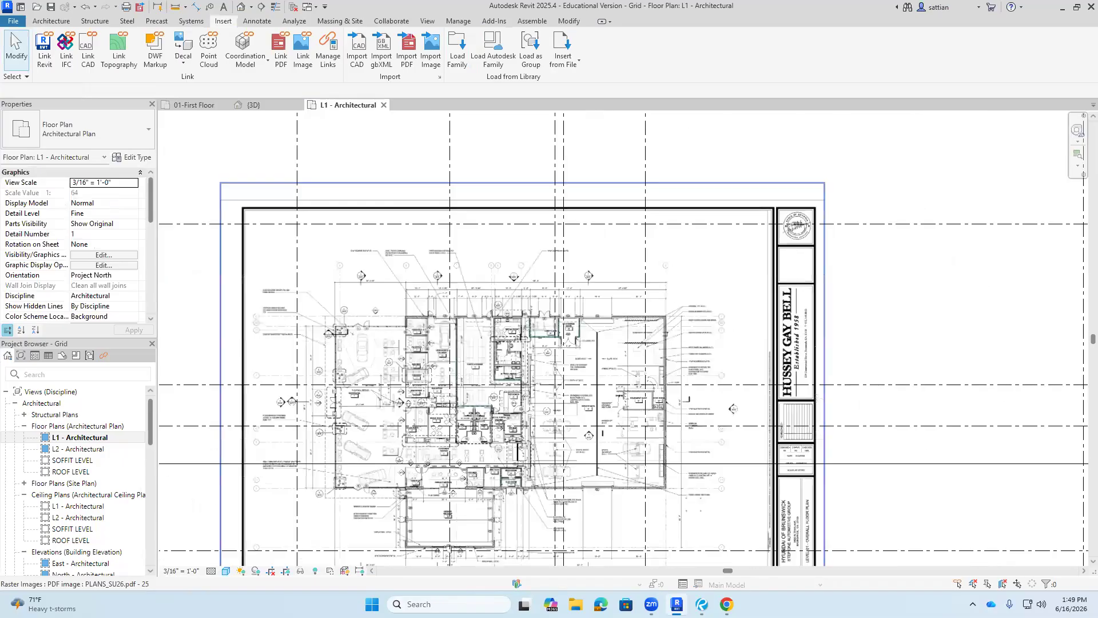
# - Select the PDF image and examine the dimensions near grids A and B for a known length
pyautogui.click(493, 411)
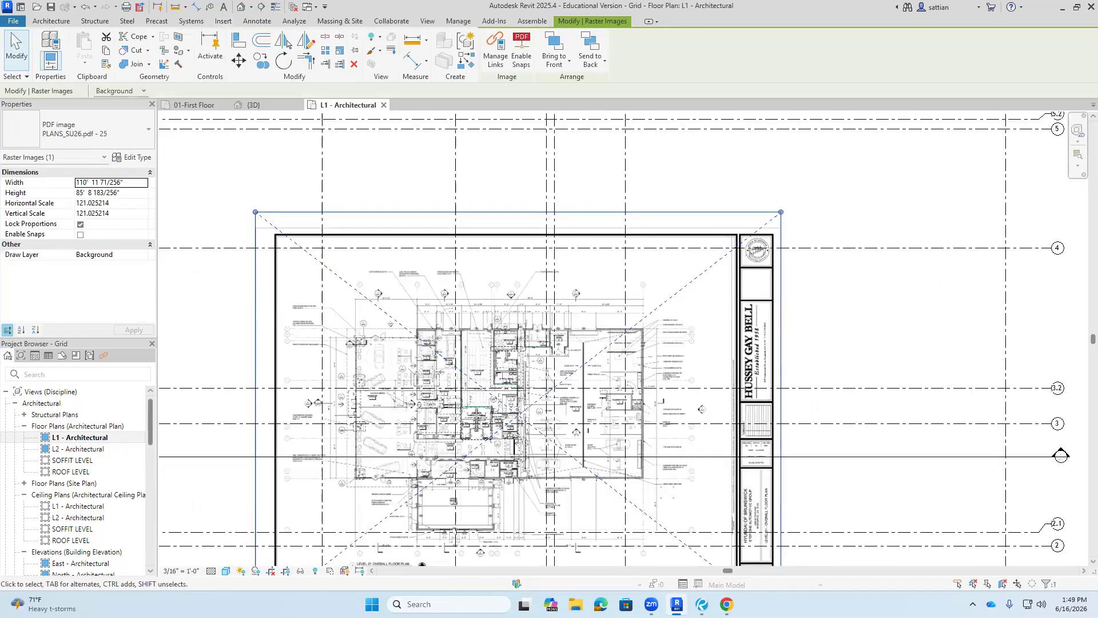
pyautogui.scroll(8, 347, 317)
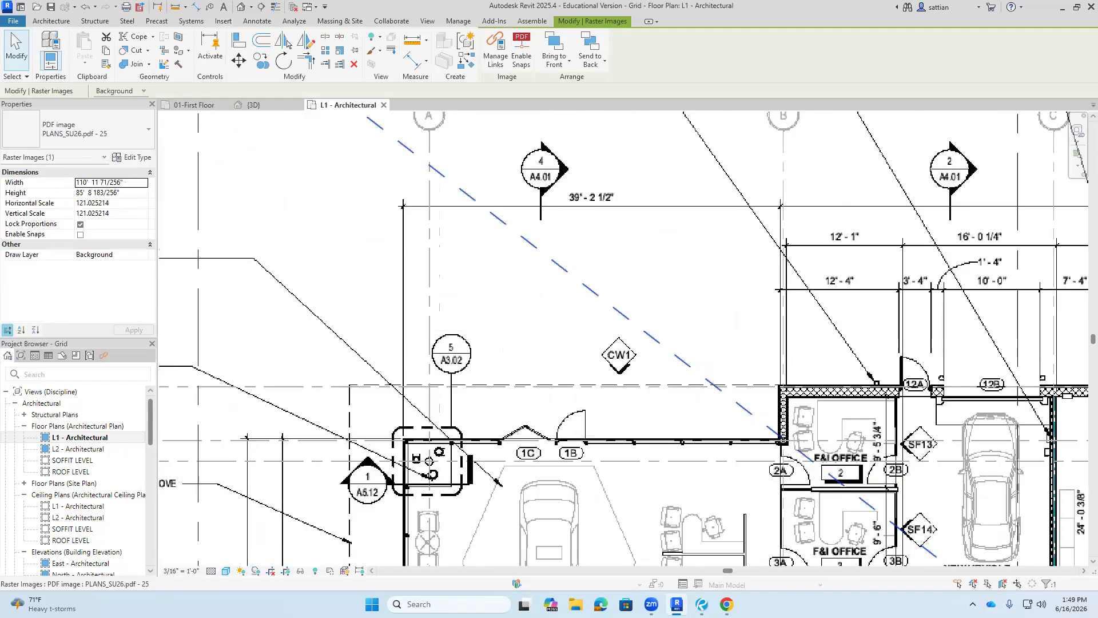
pyautogui.moveTo(818, 181); pyautogui.dragTo(757, 206, button='middle')
pyautogui.scroll(4, 279, 223)
pyautogui.scroll(-3, 556, 277)
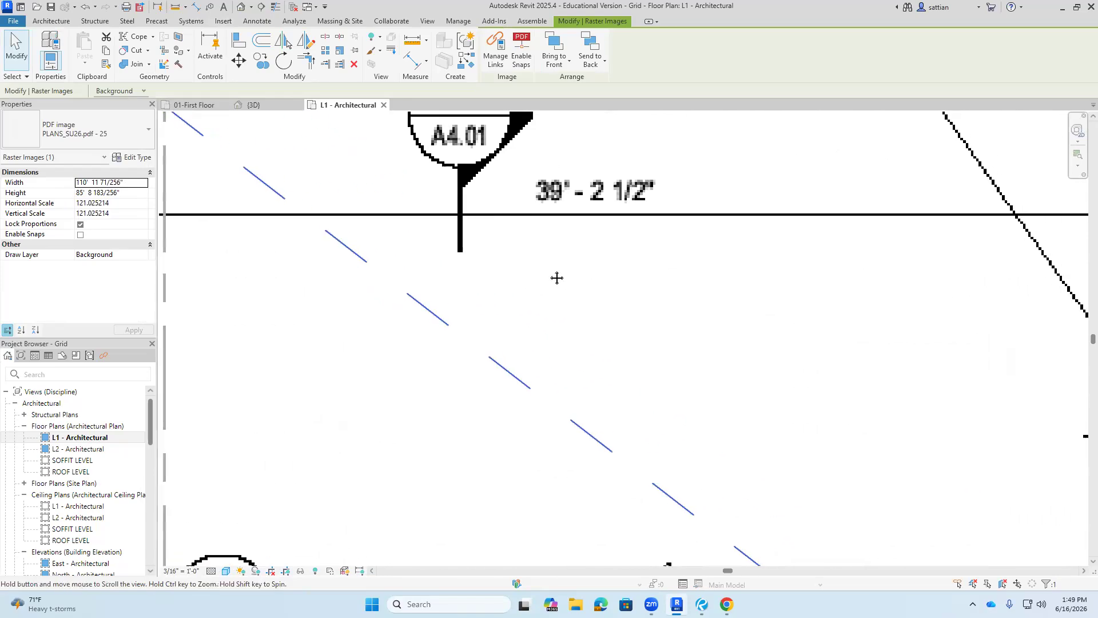
pyautogui.scroll(-5, 547, 267)
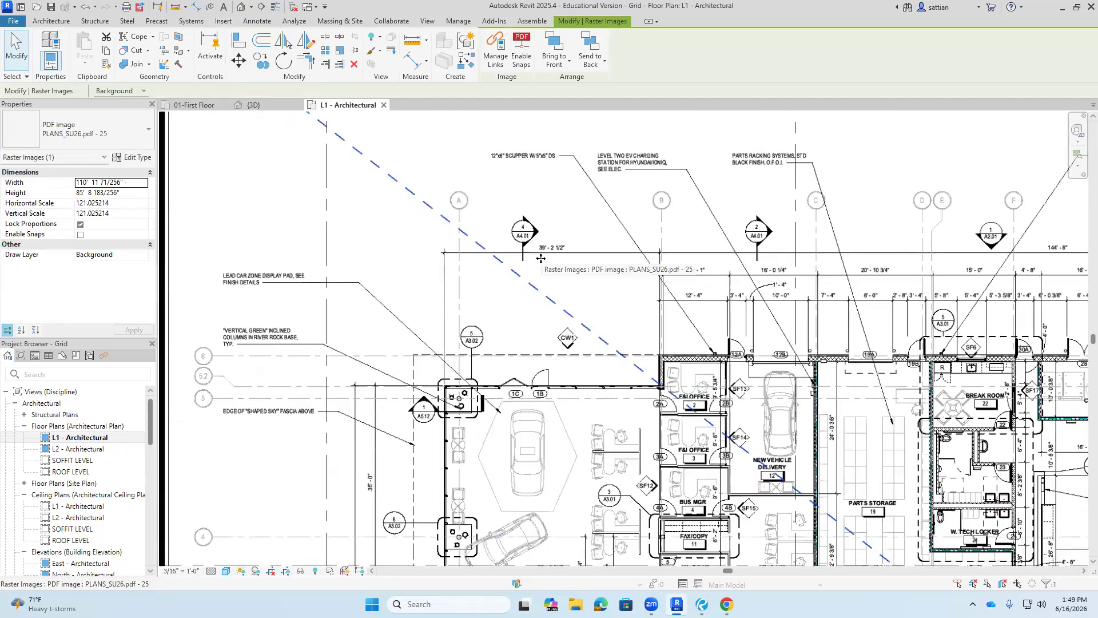
pyautogui.scroll(-1, 541, 259)
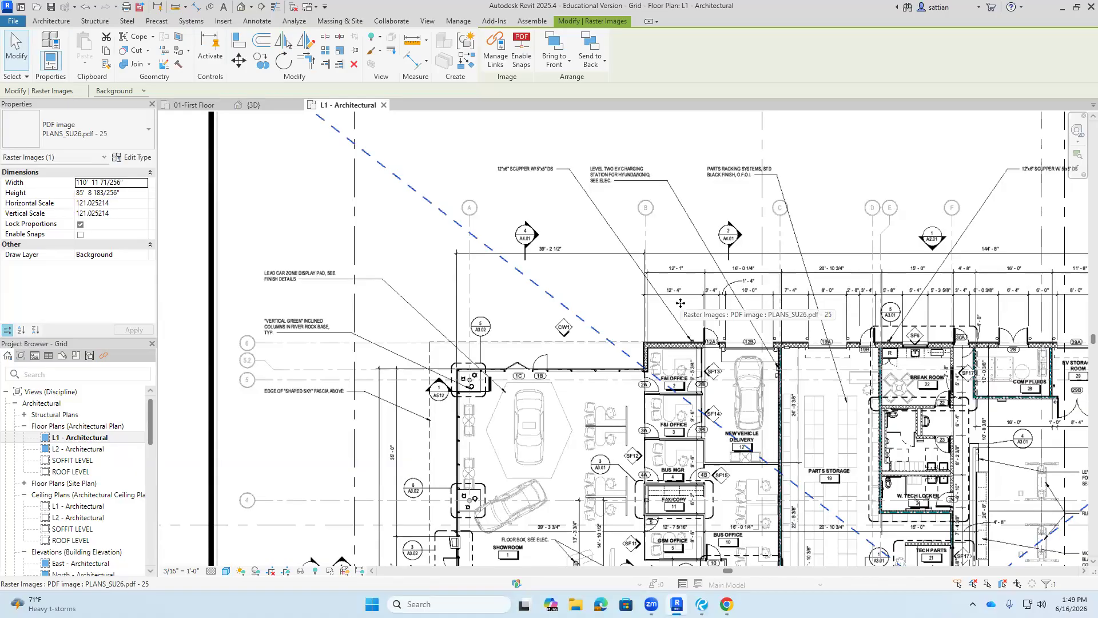
# - Examine the thickness of the PDF image's lines at close range and compare the sheet with the surrounding grid
pyautogui.scroll(10, 549, 250)
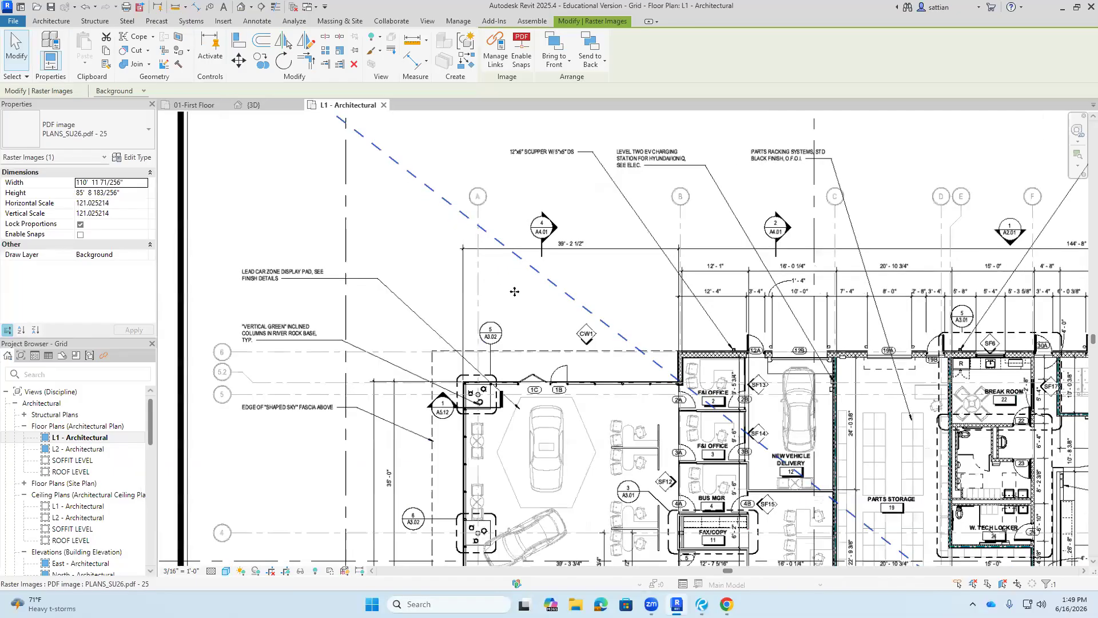
pyautogui.scroll(2, 660, 255)
pyautogui.scroll(2, 865, 289)
pyautogui.scroll(2, 699, 279)
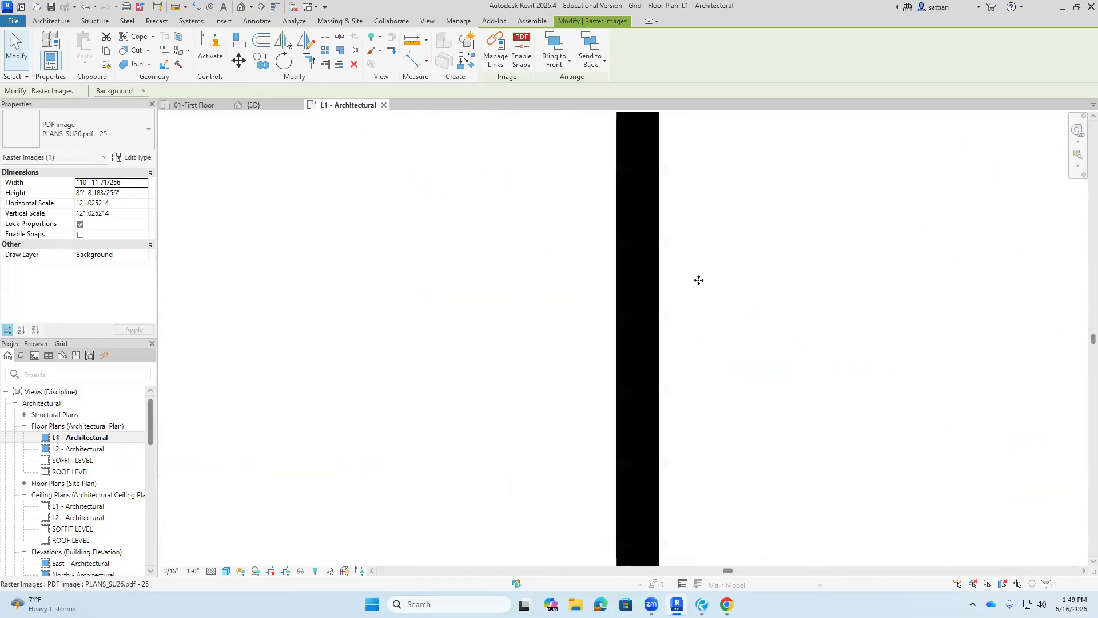
pyautogui.scroll(2, 644, 262)
pyautogui.scroll(2, 658, 264)
pyautogui.scroll(2, 340, 311)
pyautogui.scroll(-1, 351, 317)
pyautogui.scroll(-1, 351, 317)
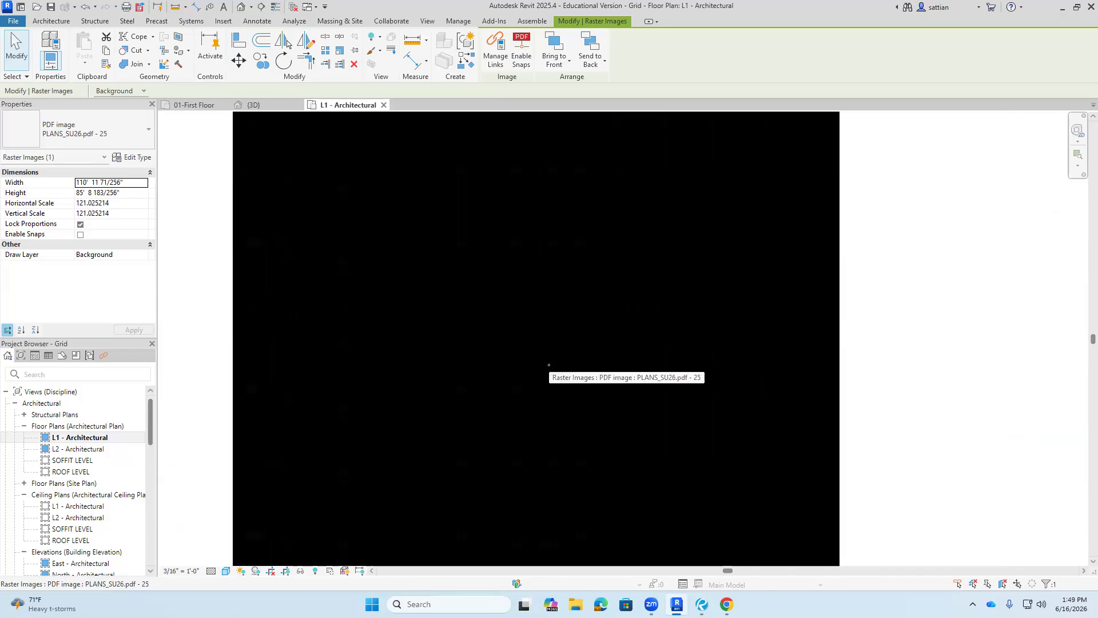
pyautogui.scroll(5, 544, 362)
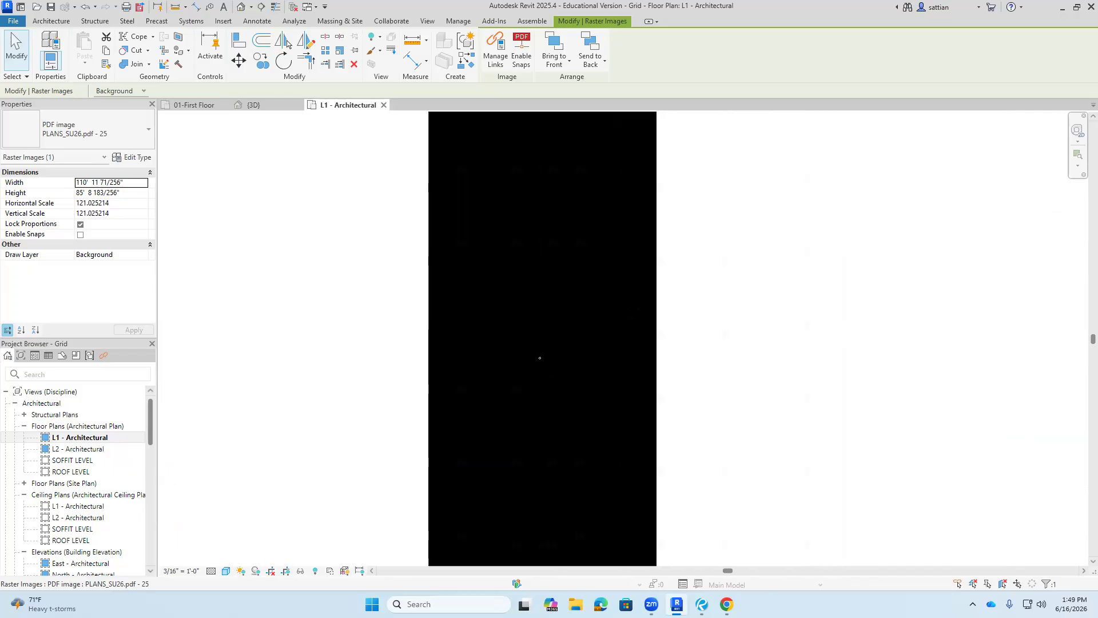
pyautogui.scroll(-5, 514, 352)
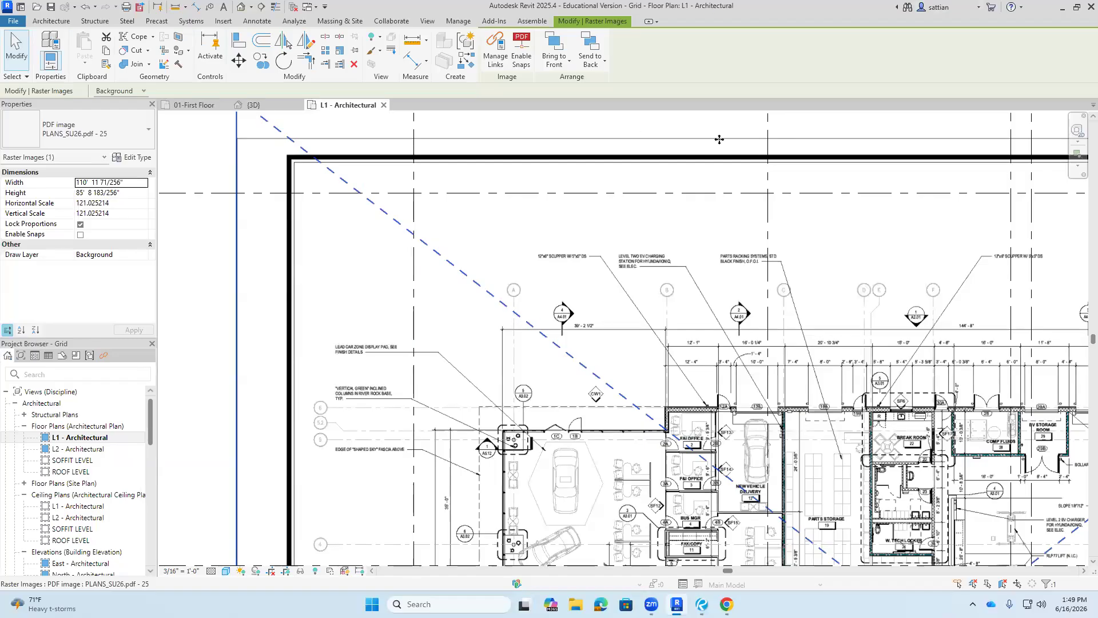
pyautogui.scroll(-4, 588, 246)
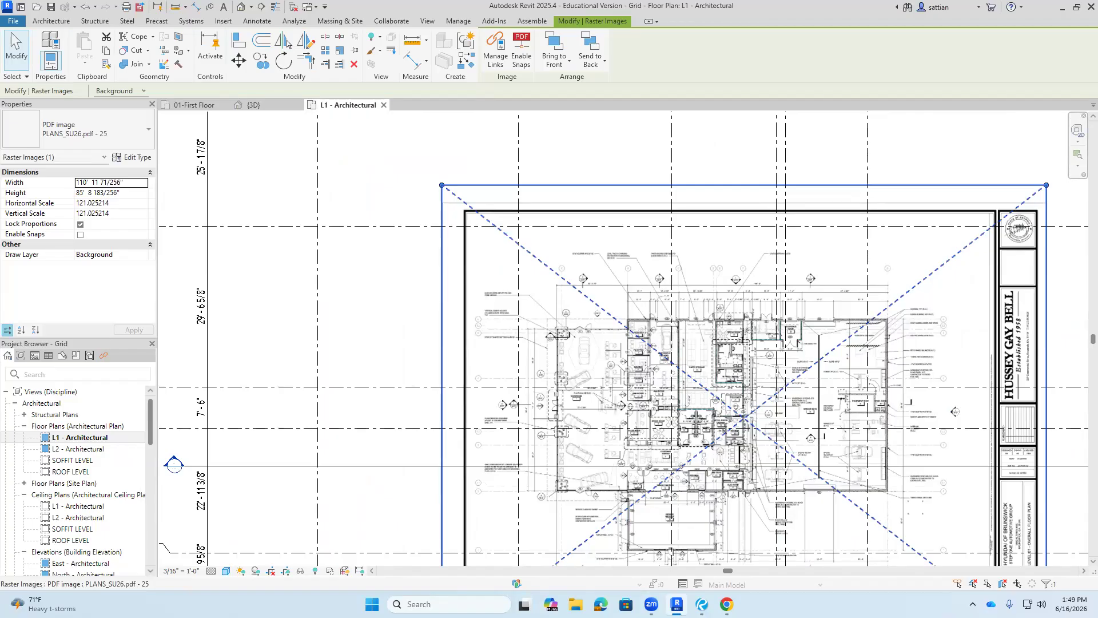
# - Measure the 39' - 2 1/2" dimension line near grids A and B on the PDF image with the Measure tool
pyautogui.scroll(10, 580, 284)
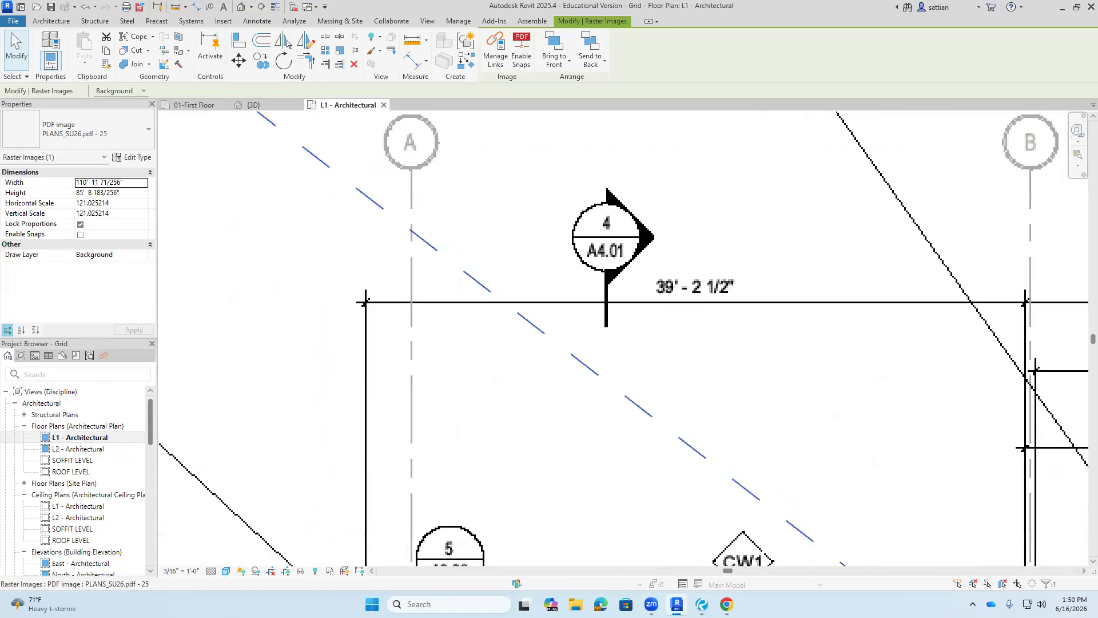
pyautogui.scroll(-2, 350, 358)
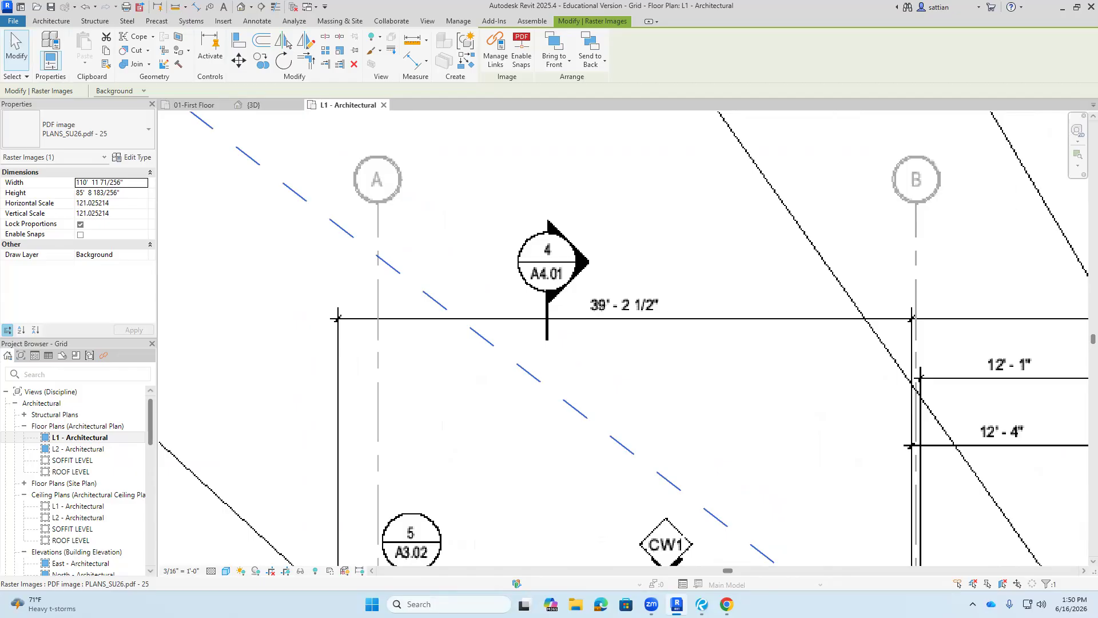
pyautogui.click(412, 41)
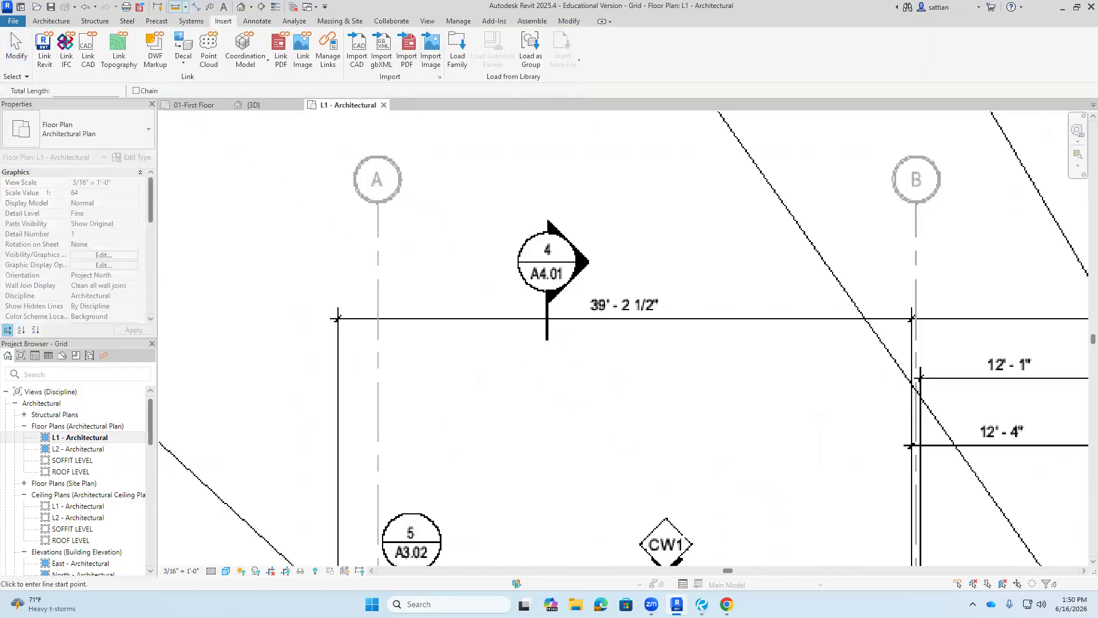
pyautogui.click(336, 294)
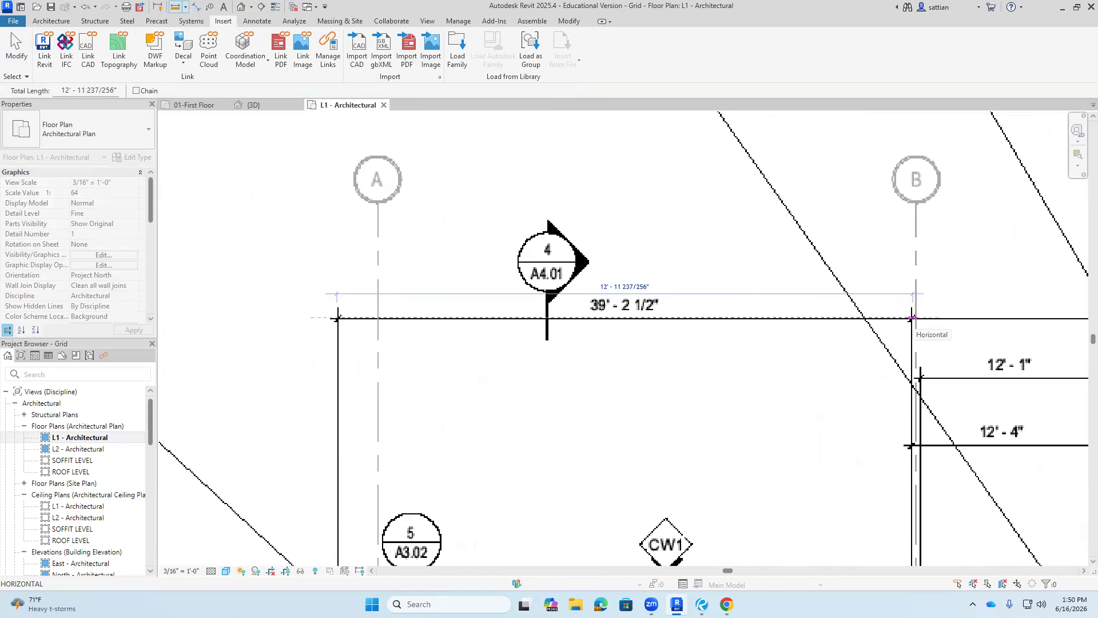
pyautogui.scroll(6, 913, 318)
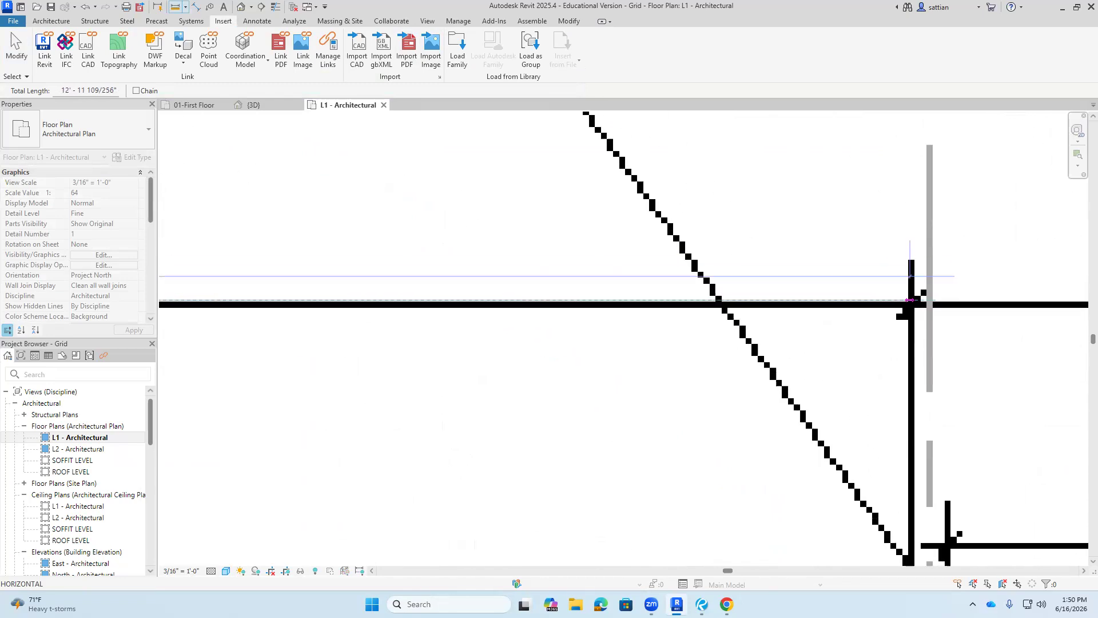
pyautogui.click(911, 299)
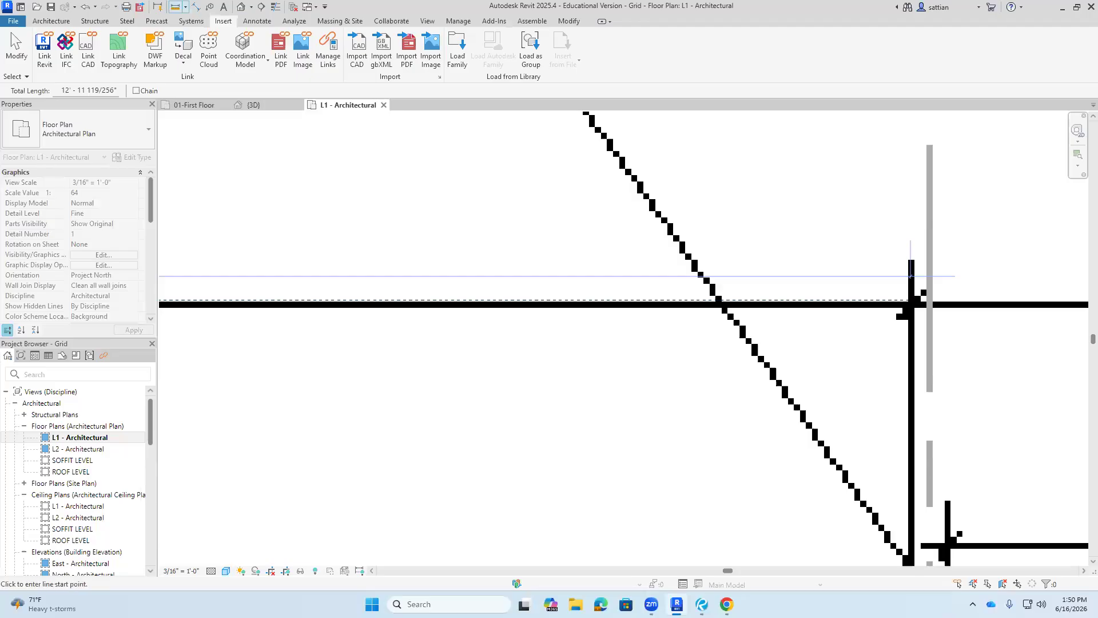
pyautogui.scroll(-6, 910, 299)
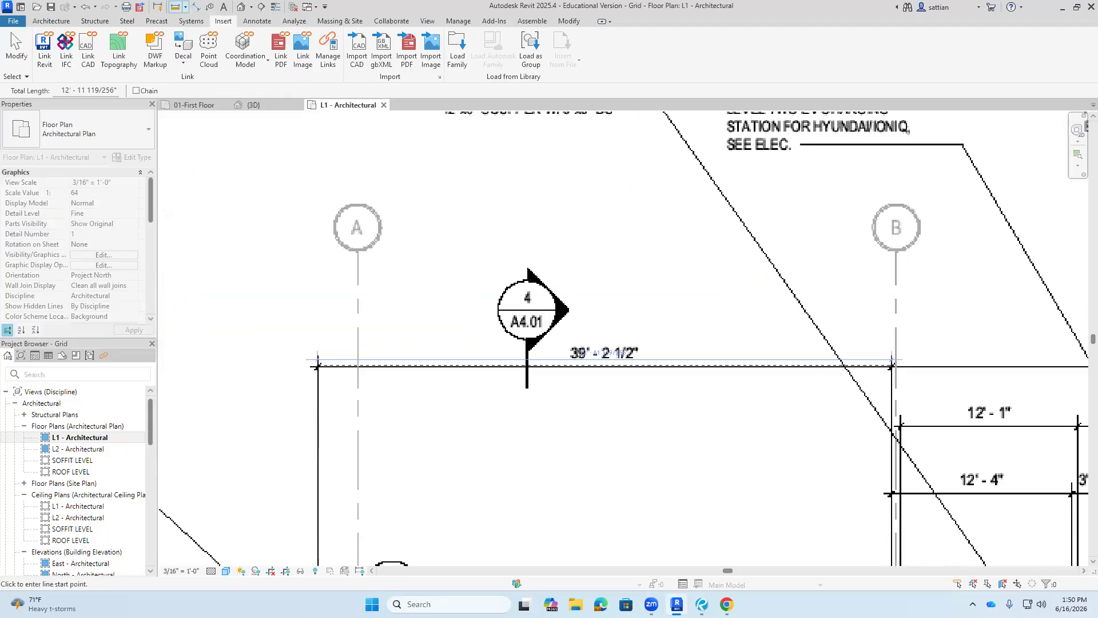
pyautogui.press('Escape')
pyautogui.press('Escape')
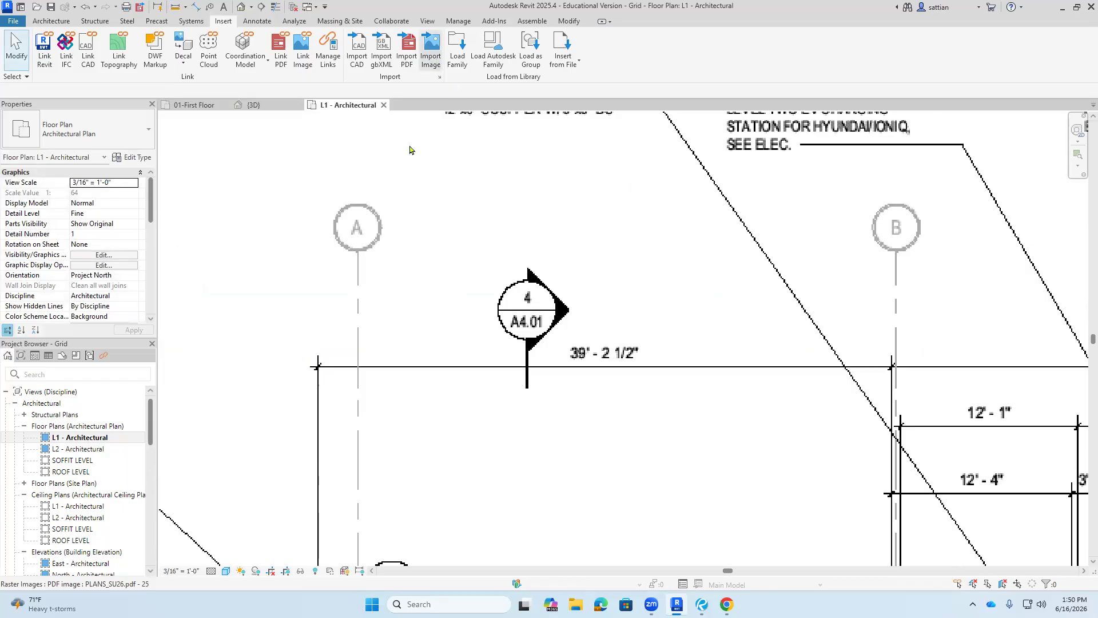
pyautogui.click(525, 399)
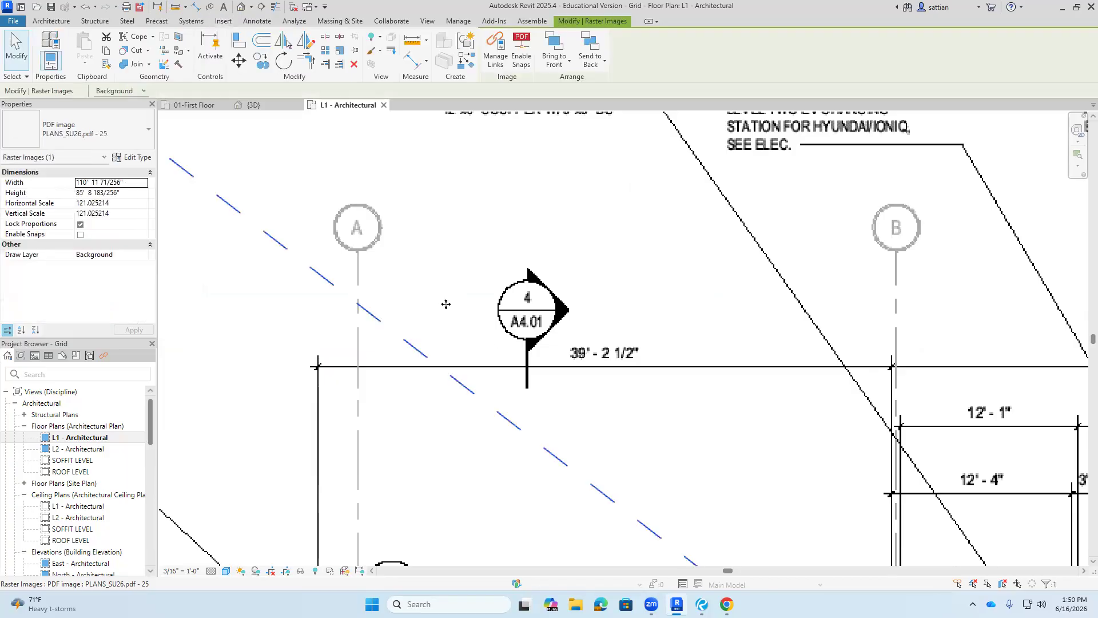
pyautogui.click(339, 58)
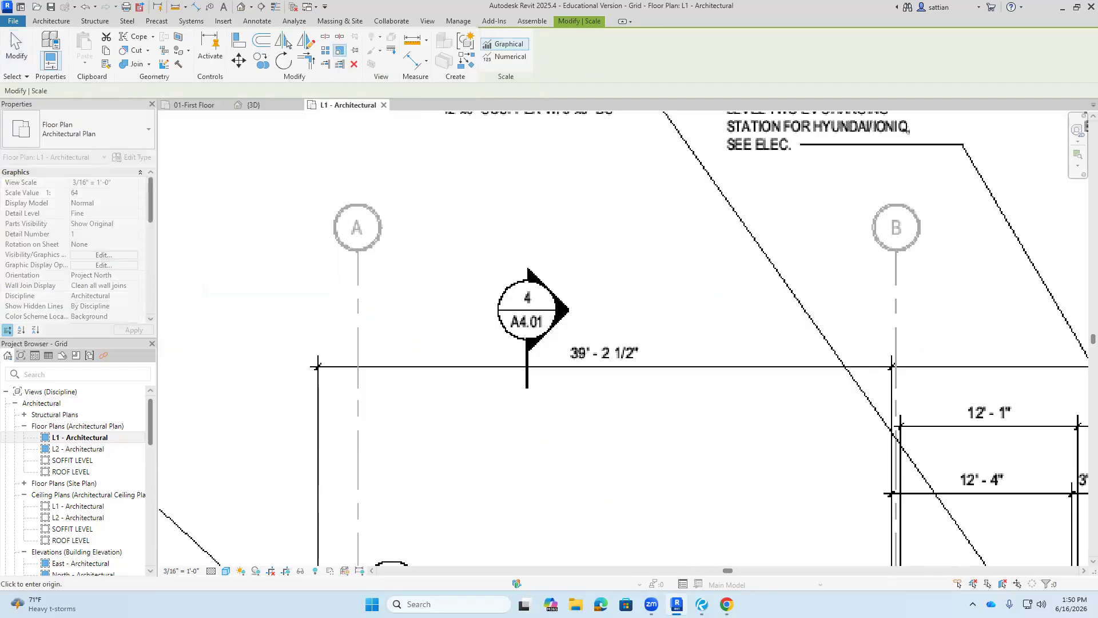
pyautogui.scroll(-3, 604, 400)
pyautogui.scroll(-2, 609, 388)
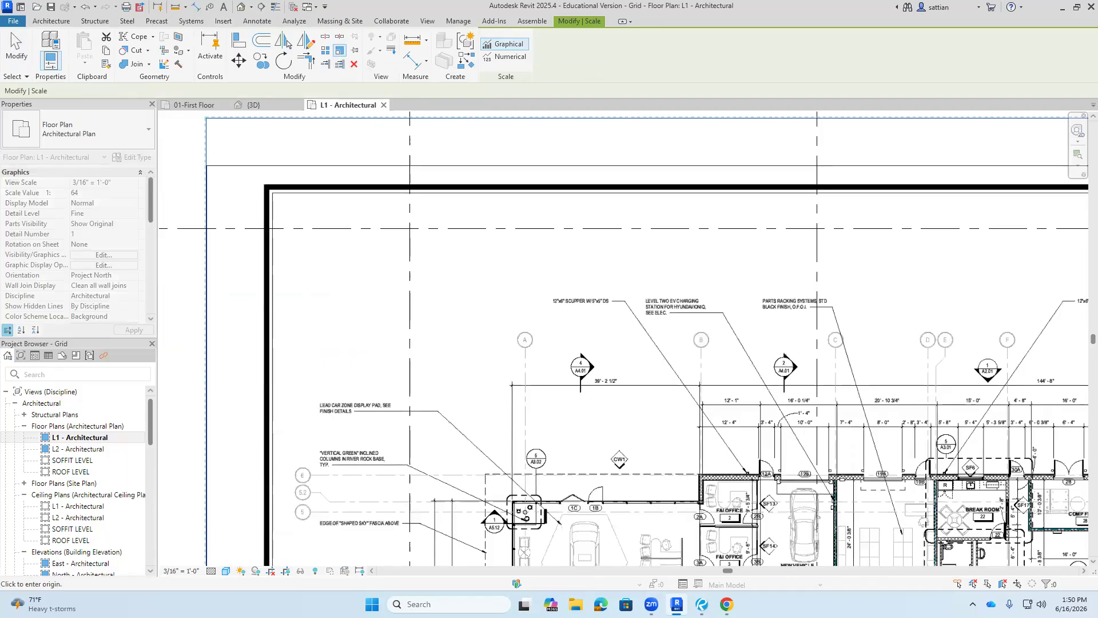
pyautogui.scroll(5, 509, 392)
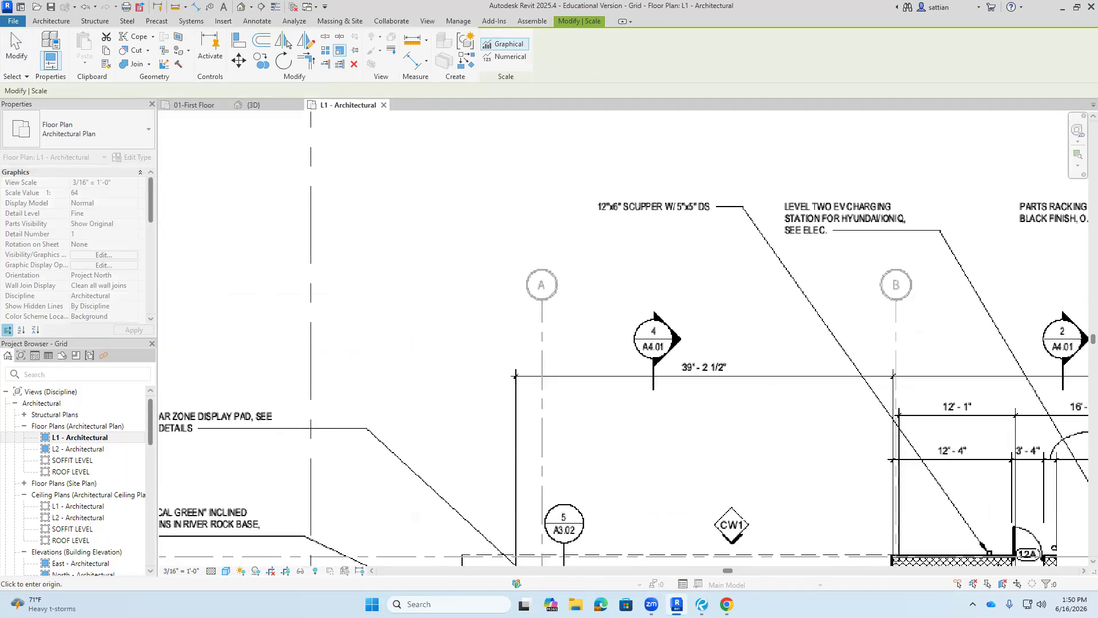
pyautogui.click(591, 390)
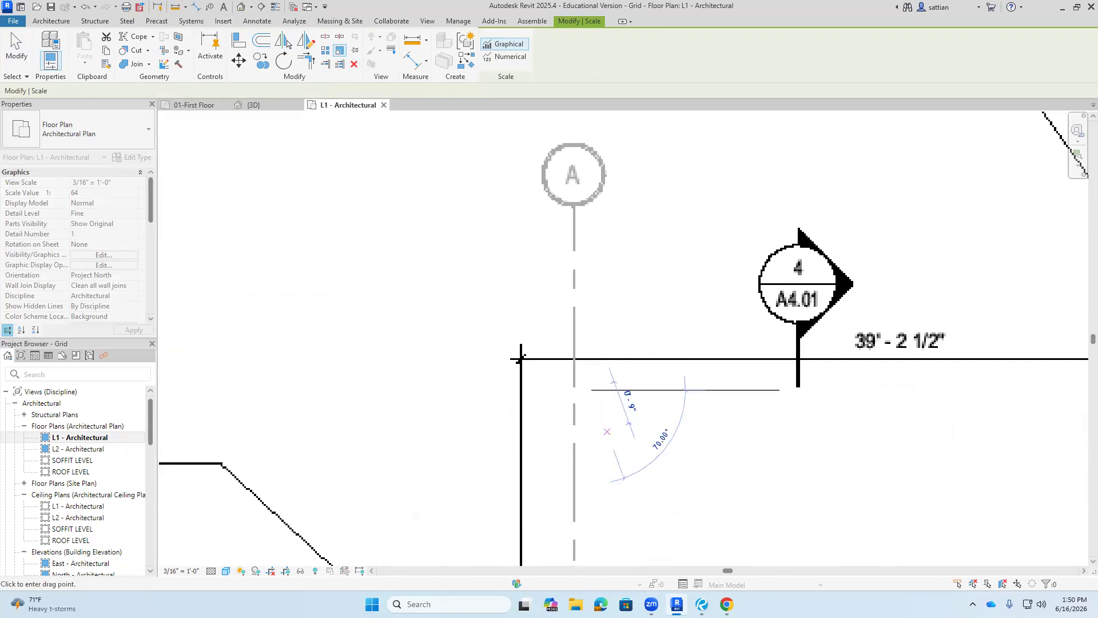
pyautogui.press('Escape')
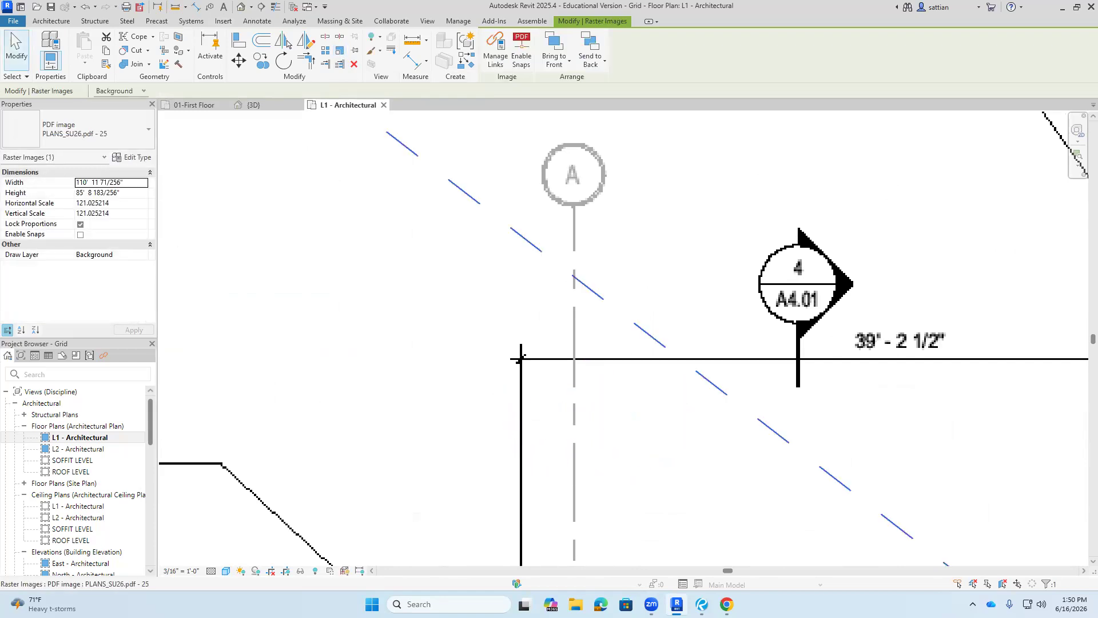
# - Scale the PDF image graphically from the left tick of its 39' - 2 1/2" dimension near grid A, making that dimension 39' 2 1/2" long
pyautogui.click(340, 50)
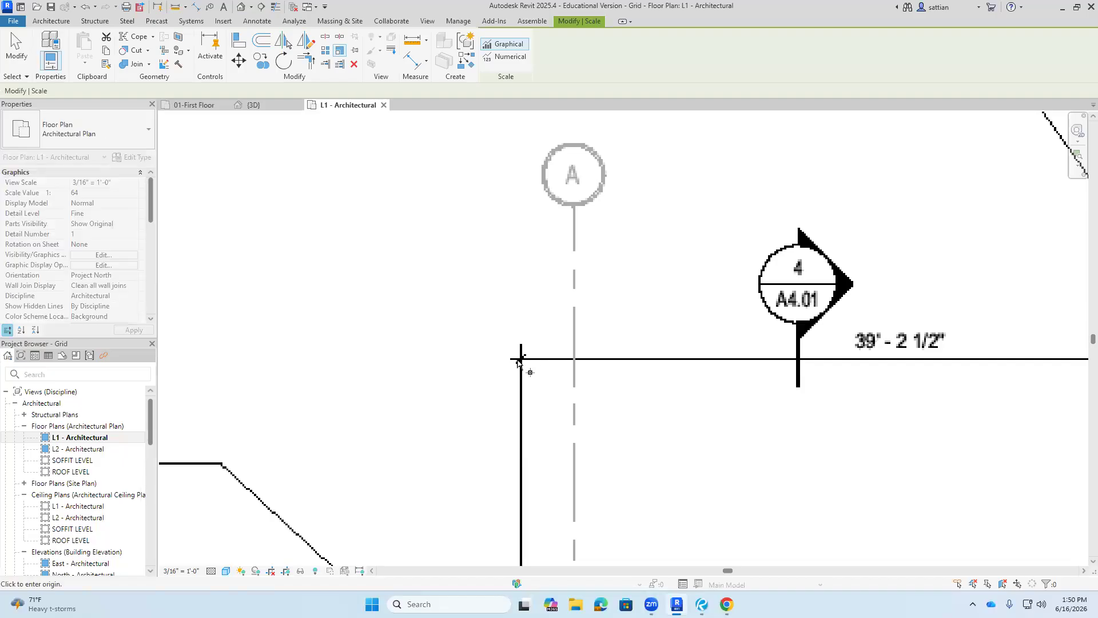
pyautogui.click(519, 359)
pyautogui.scroll(-5, 629, 384)
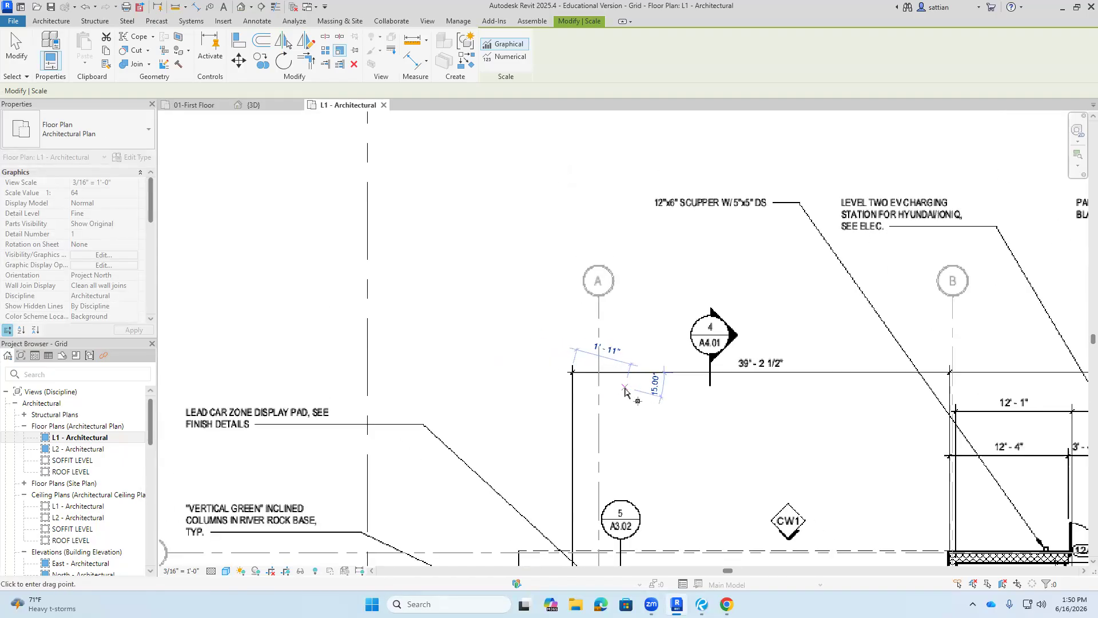
pyautogui.scroll(5, 769, 384)
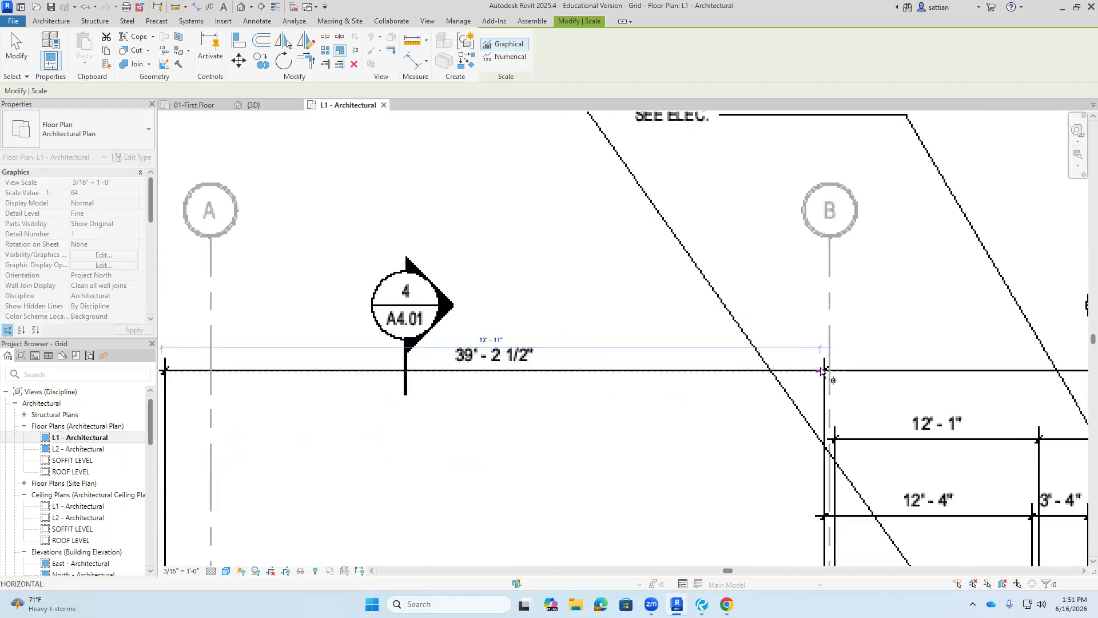
pyautogui.scroll(2, 824, 373)
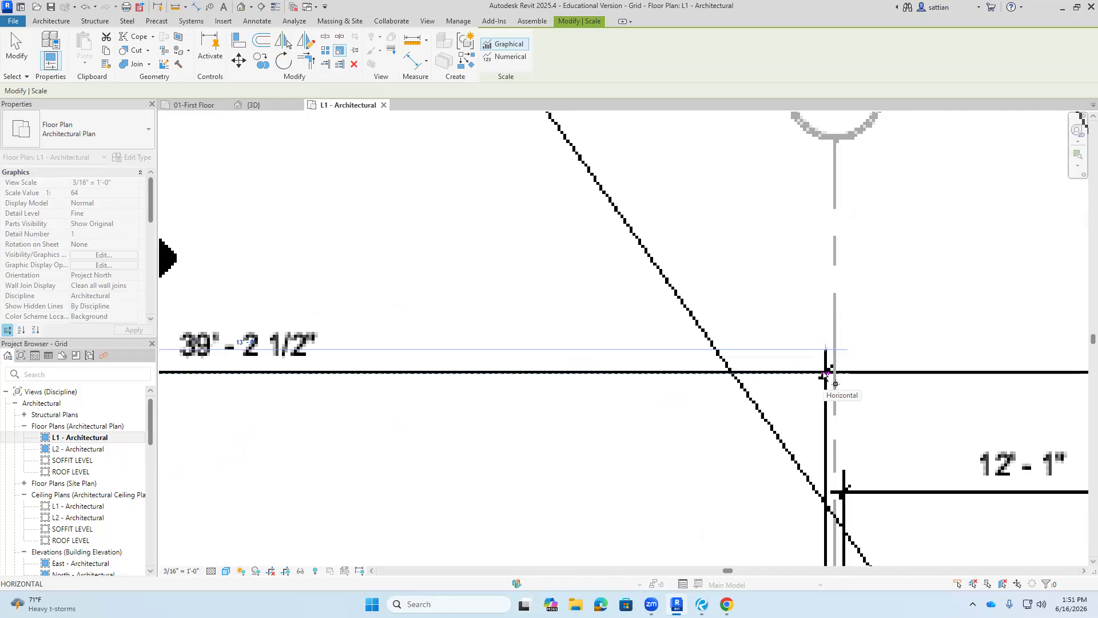
pyautogui.click(824, 373)
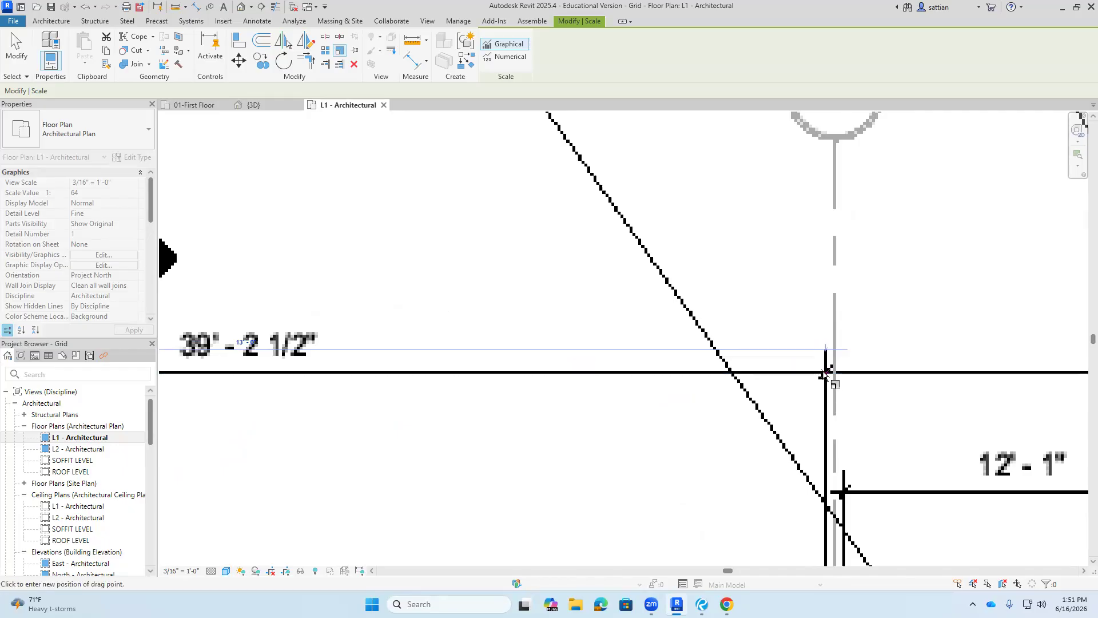
pyautogui.write('39')
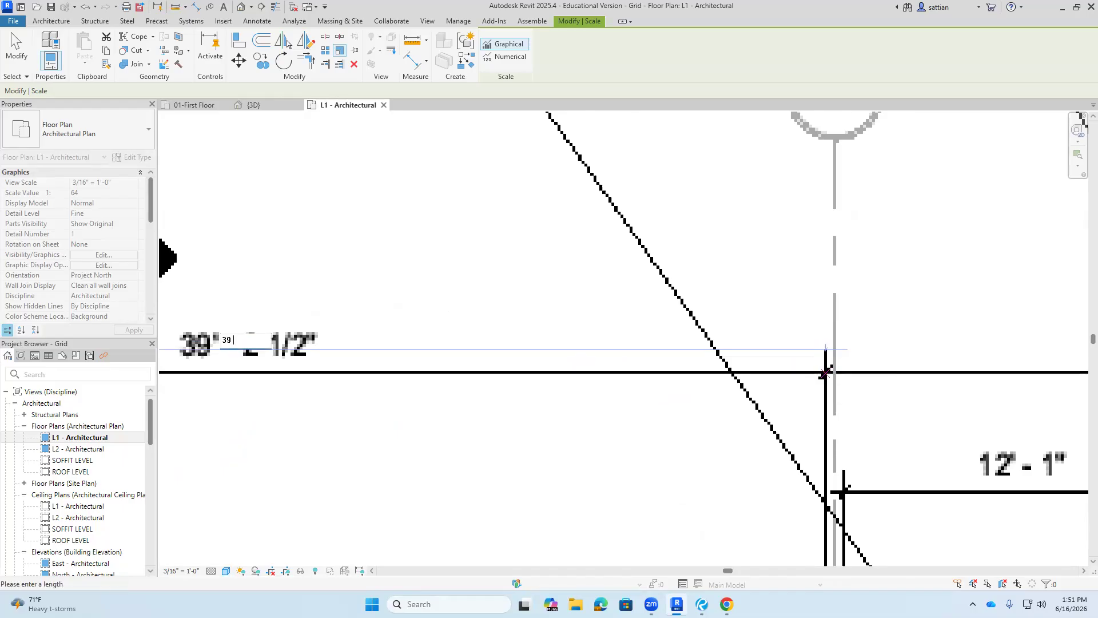
pyautogui.write(' 2 1/2')
pyautogui.press('Return')
pyautogui.scroll(-13, 499, 346)
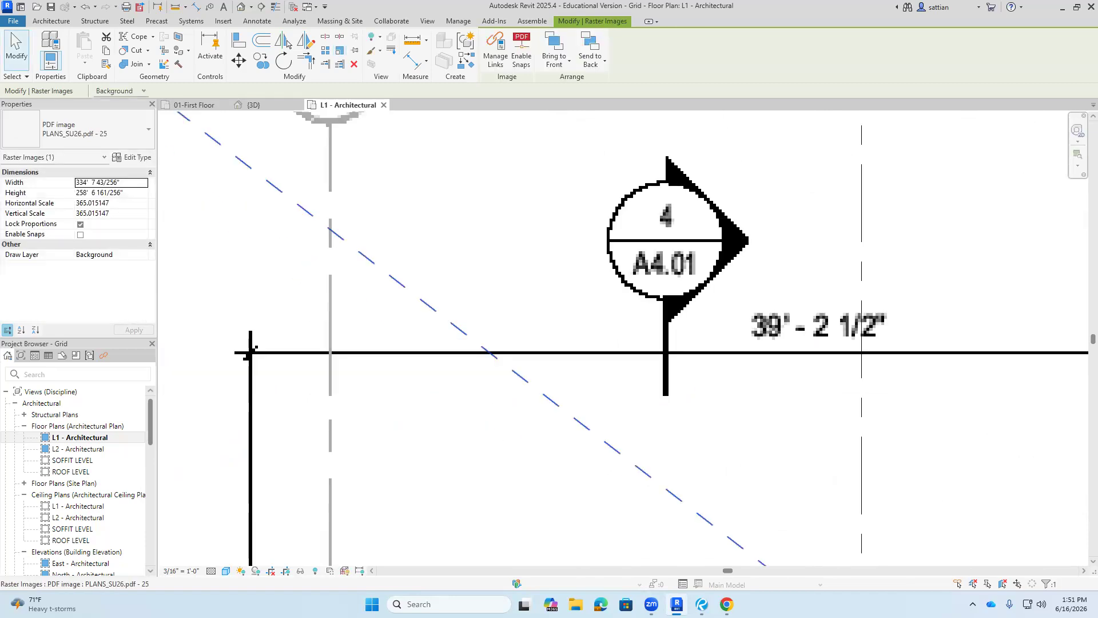
pyautogui.press('Escape')
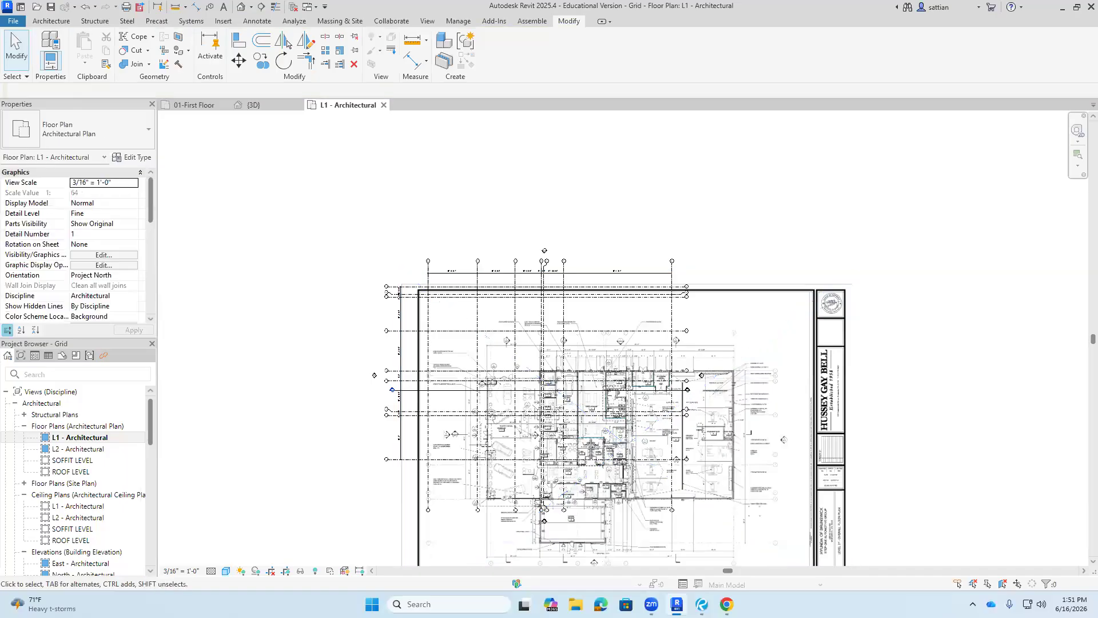
# - Move the scaled PDF image over the model's grid and nudge it sideways until its vertical grid lines roughly match the model's
pyautogui.moveTo(820, 334); pyautogui.dragTo(912, 282)
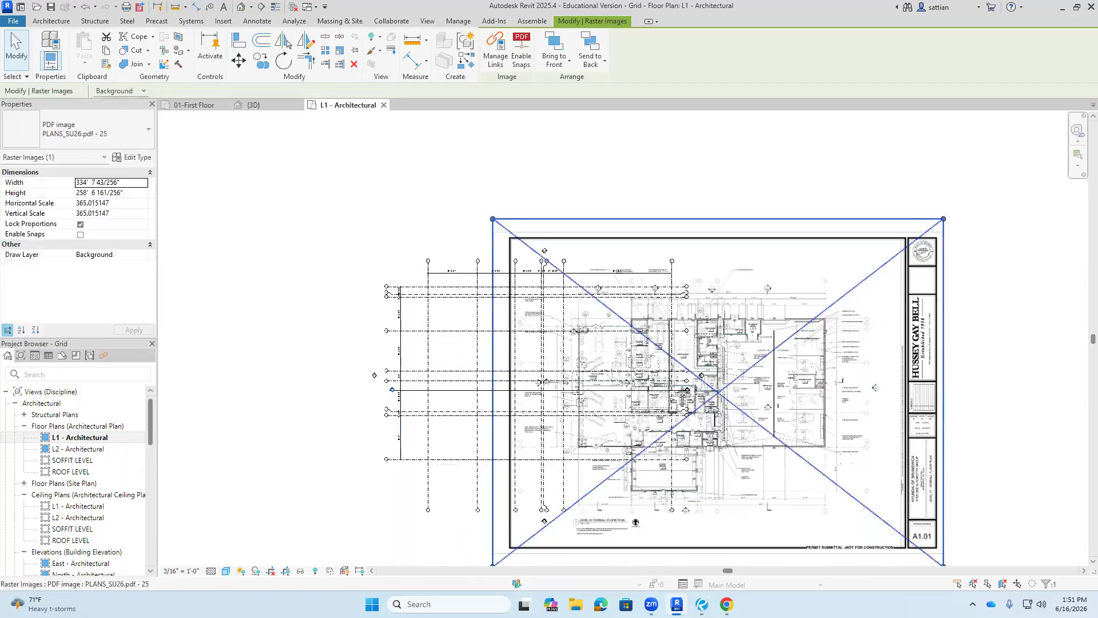
pyautogui.moveTo(815, 292); pyautogui.dragTo(693, 260)
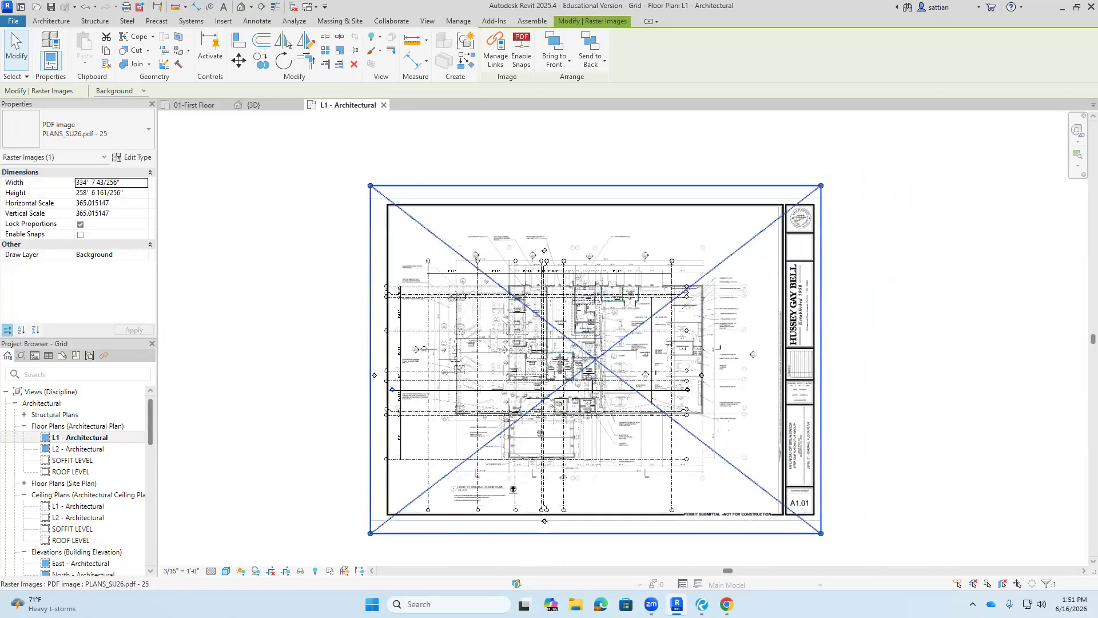
pyautogui.press('Right')
pyautogui.press('Right')
pyautogui.press('Right')
pyautogui.press('Left')
pyautogui.press('Left')
pyautogui.press('Left')
pyautogui.press('Left')
pyautogui.press('Left')
pyautogui.press('Left')
pyautogui.press('Left')
pyautogui.press('Left')
pyautogui.press('Left')
pyautogui.press('Left')
pyautogui.press('Left')
pyautogui.press('Left')
pyautogui.press('Left')
pyautogui.press('Left')
pyautogui.press('Left')
pyautogui.press('Left')
pyautogui.press('Left')
pyautogui.press('Left')
pyautogui.press('Left')
pyautogui.press('Left')
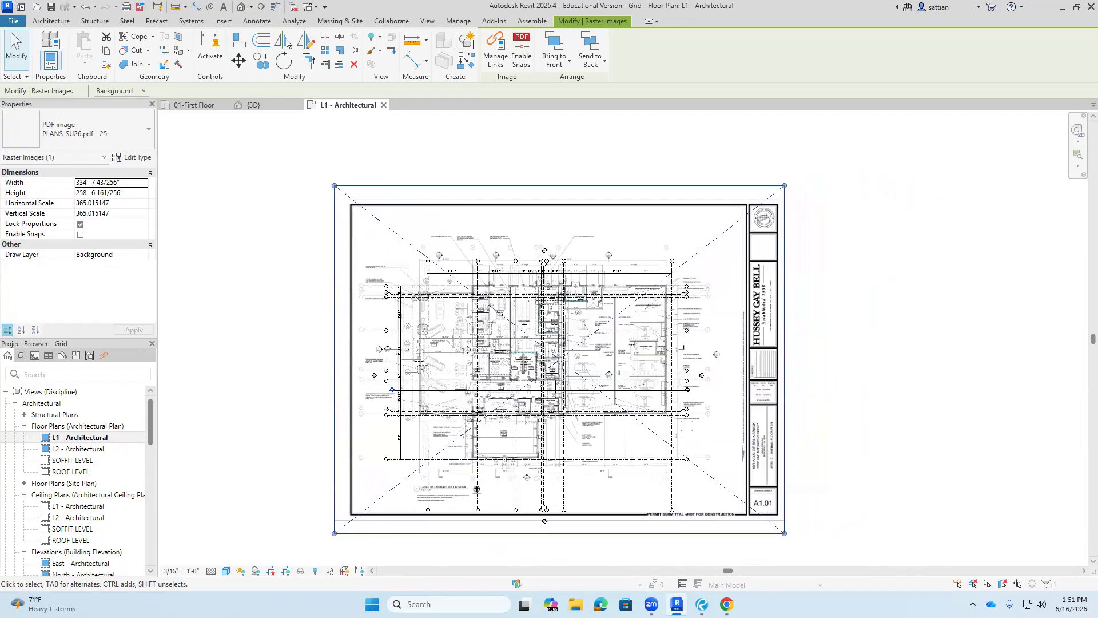
pyautogui.press('Right')
pyautogui.press('Right')
pyautogui.press('Right')
pyautogui.press('Right')
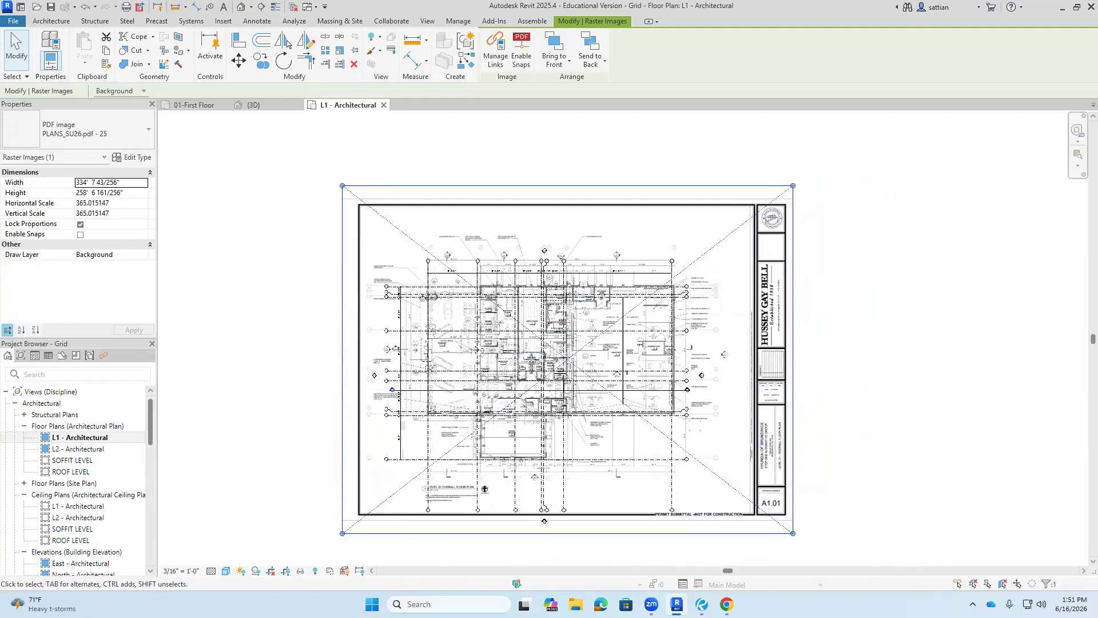
pyautogui.press('Right')
pyautogui.press('Left')
pyautogui.press('Left')
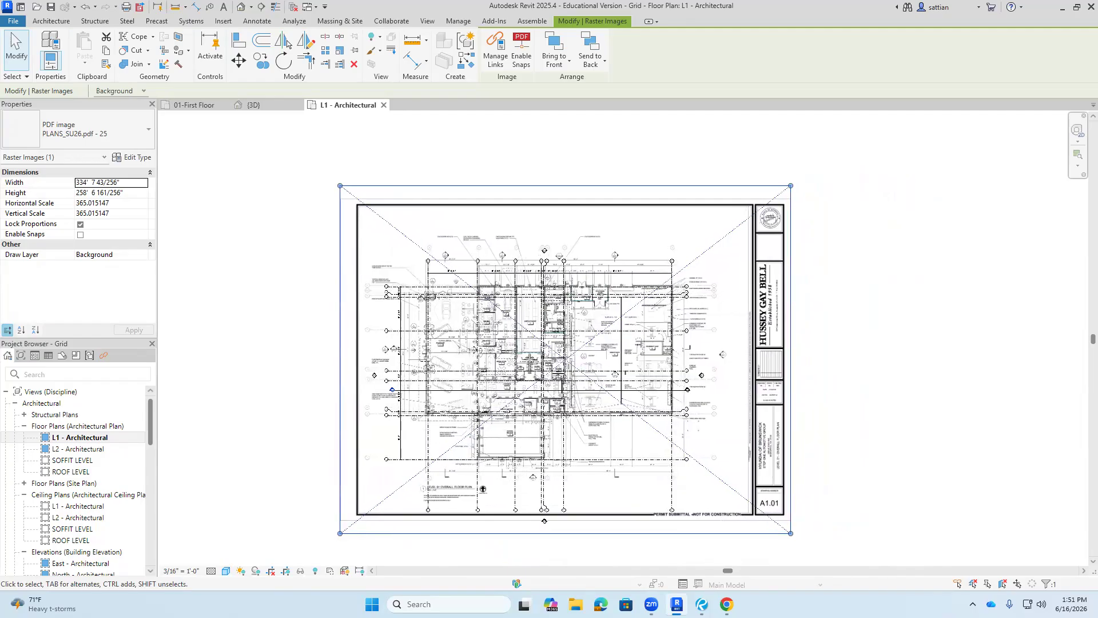
# - Nudge the PDF image horizontally at close range until its grid line A lies exactly on the model's grid A
pyautogui.scroll(6, 436, 204)
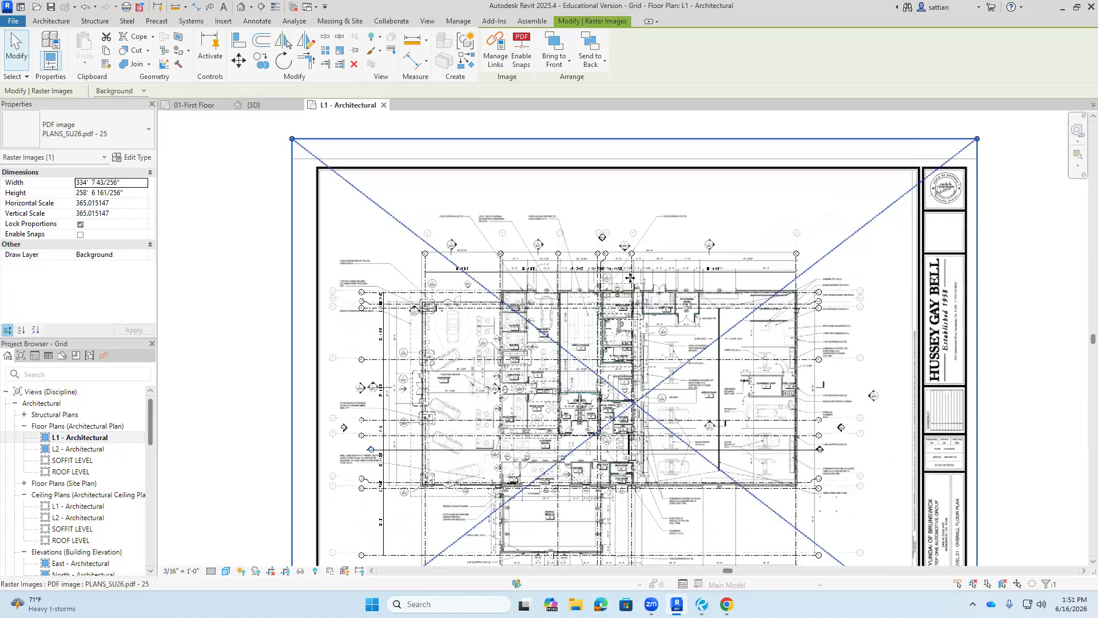
pyautogui.press('Left')
pyautogui.press('Left')
pyautogui.press('Left')
pyautogui.press('Left')
pyautogui.press('Left')
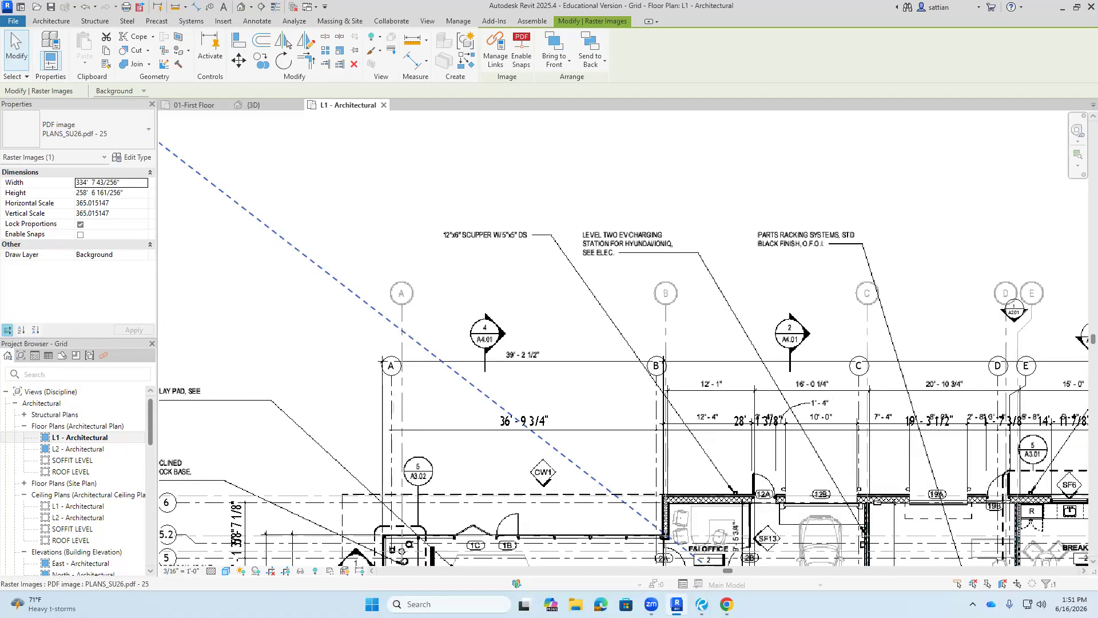
pyautogui.press('Left')
pyautogui.press('Left')
pyautogui.press('Left')
pyautogui.press('Left')
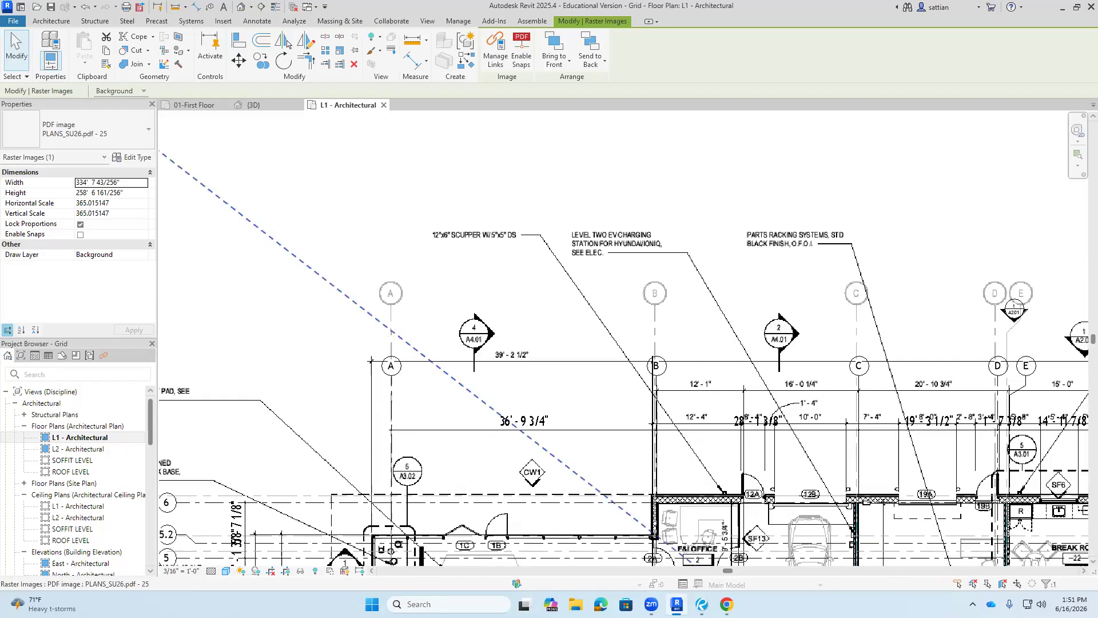
pyautogui.scroll(8, 406, 397)
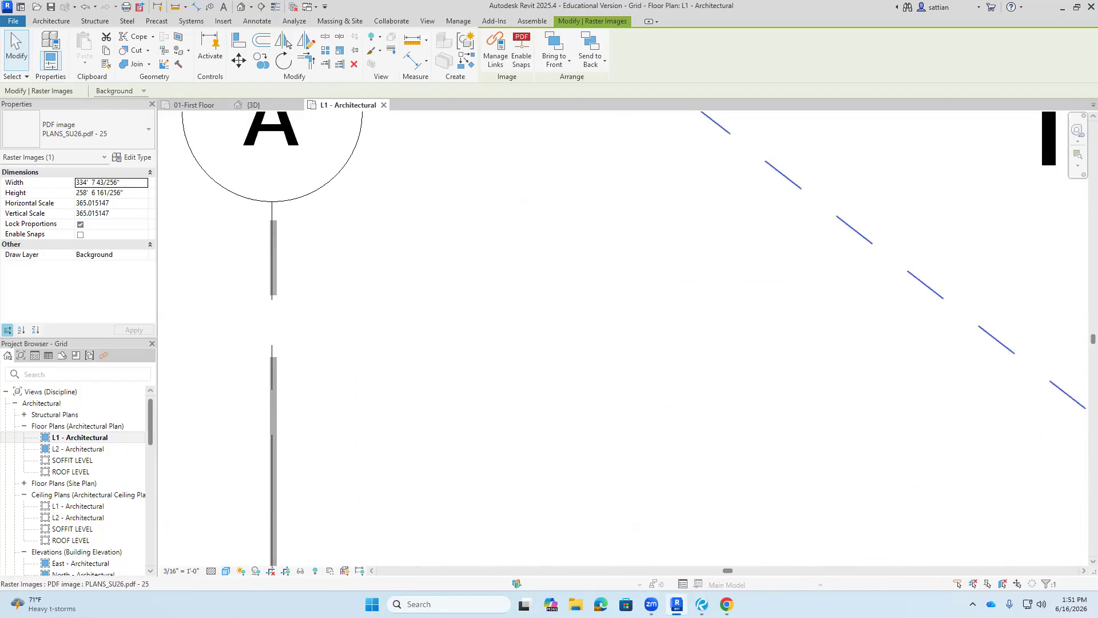
pyautogui.press('Left')
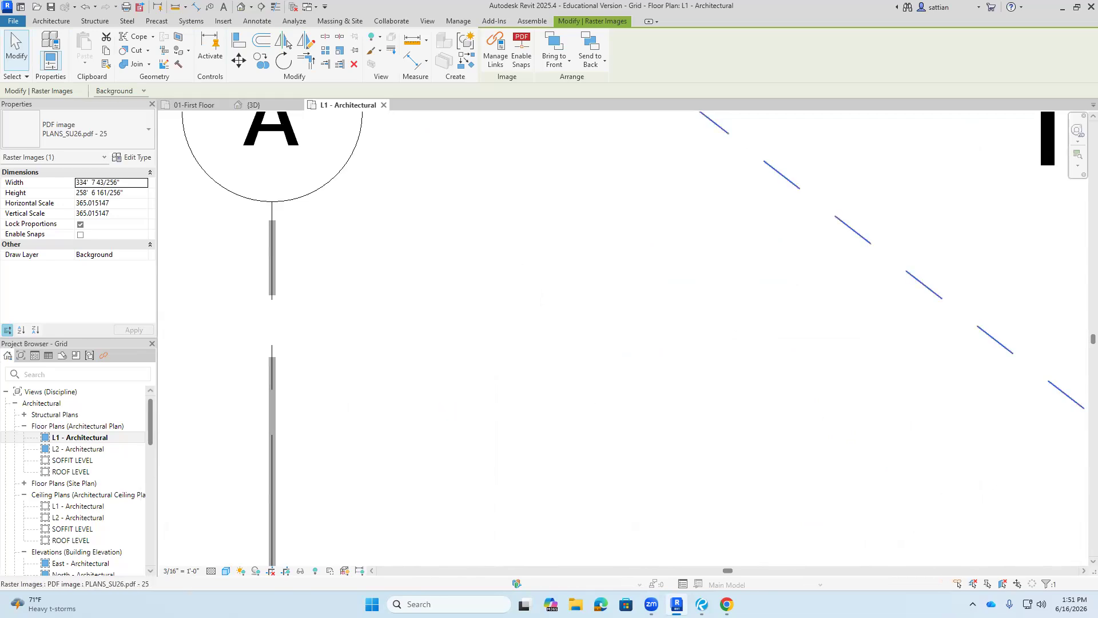
# - Nudge the PDF image vertically until its horizontal grid lines 6, 5 and 4 lie on the model's matching grids
pyautogui.scroll(-6, 437, 263)
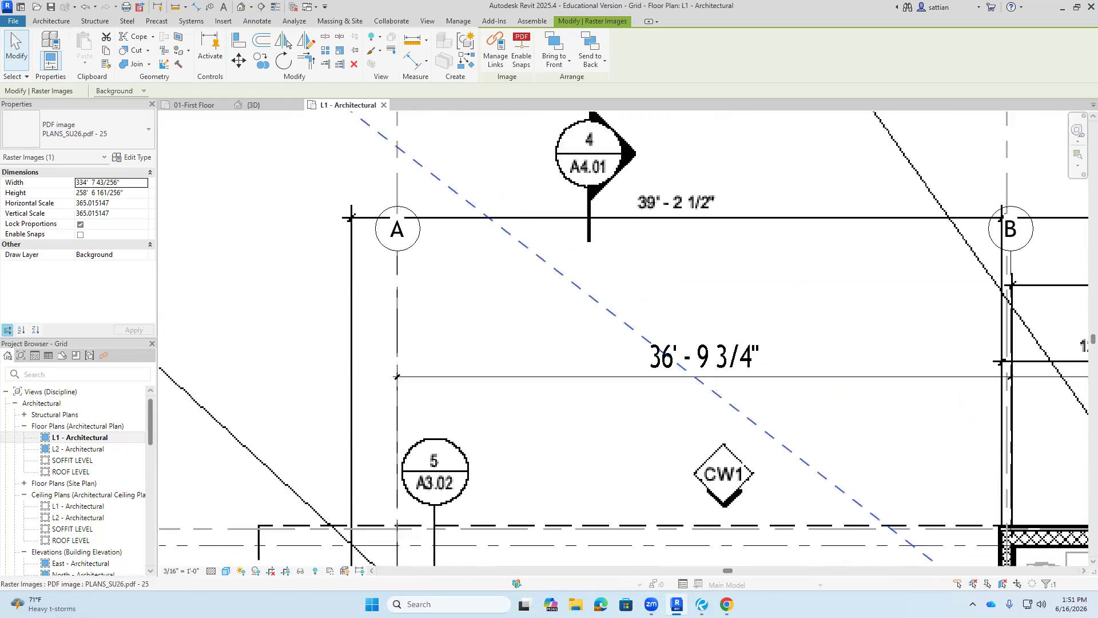
pyautogui.scroll(-3, 464, 276)
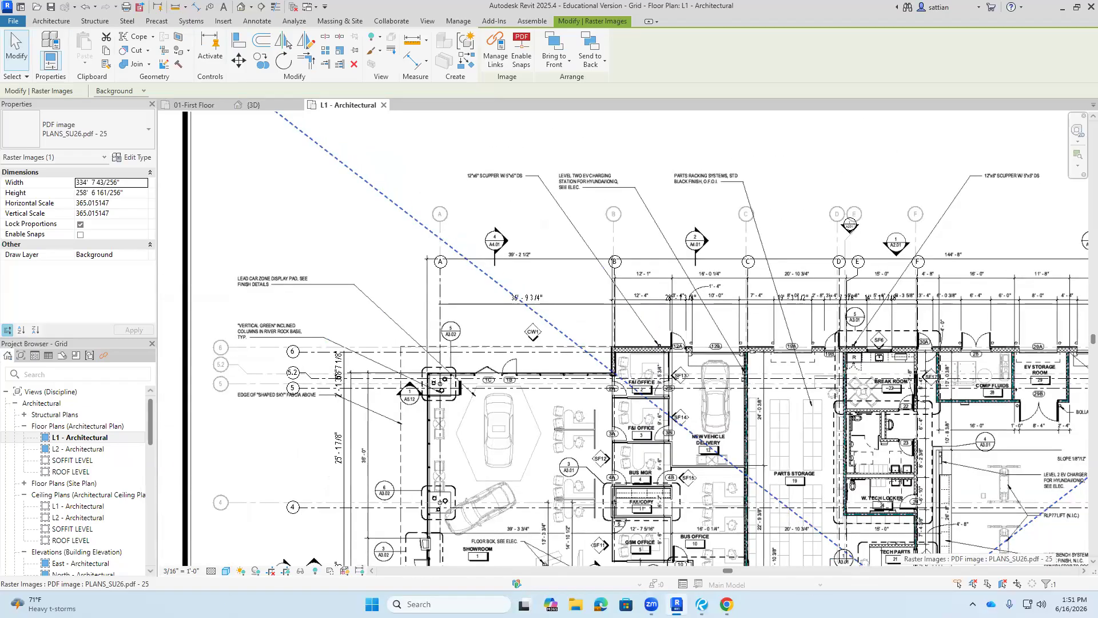
pyautogui.press('Down')
pyautogui.press('Down')
pyautogui.press('Down')
pyautogui.press('Down')
pyautogui.press('Down')
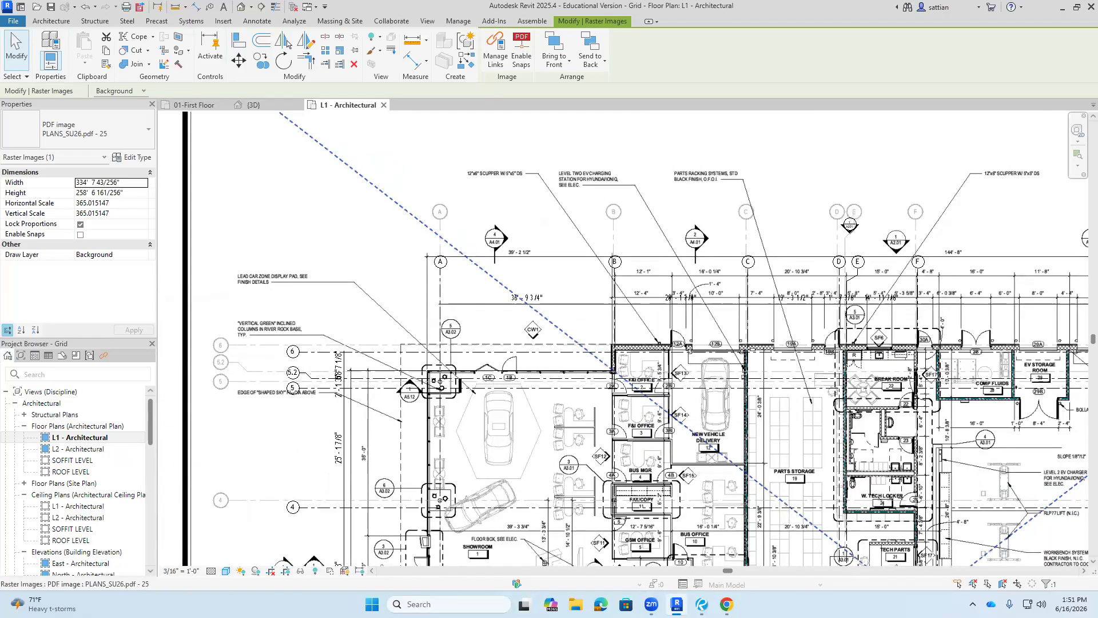
pyautogui.press('Up')
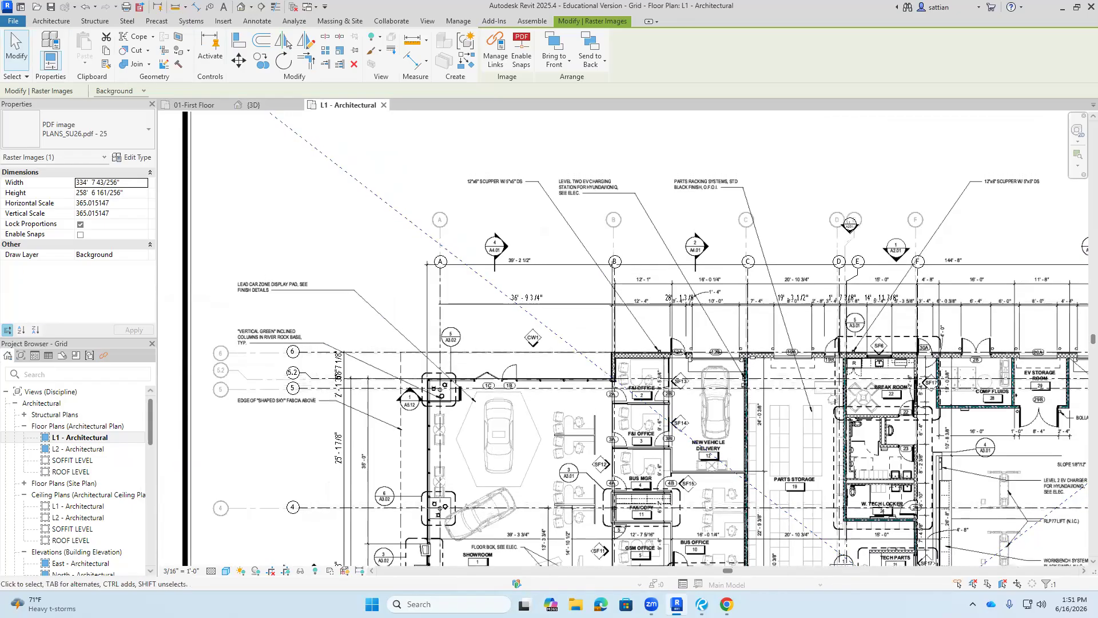
pyautogui.scroll(5, 363, 493)
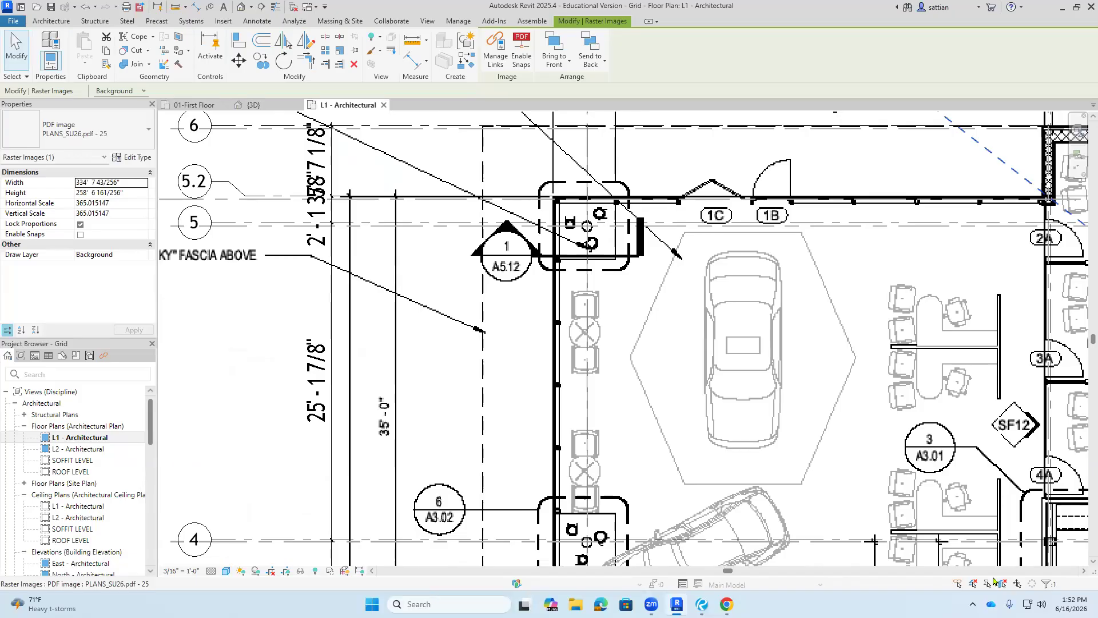
pyautogui.press('Up')
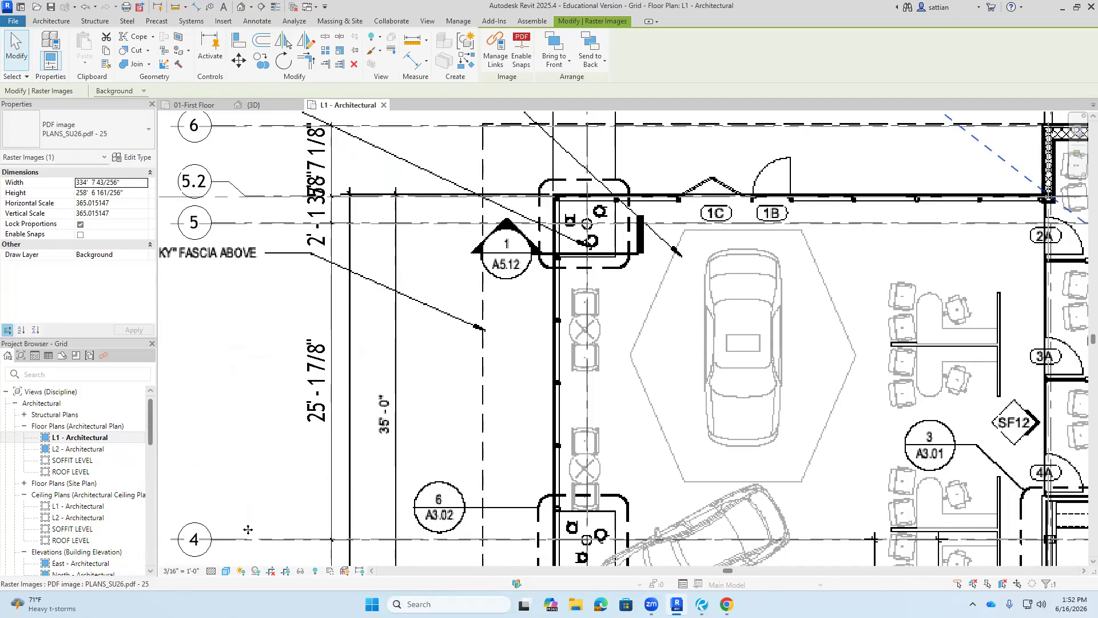
# - Examine the overlay of the PDF image on the model's grid near grid 4, across the whole plan and at grid A
pyautogui.scroll(4, 269, 543)
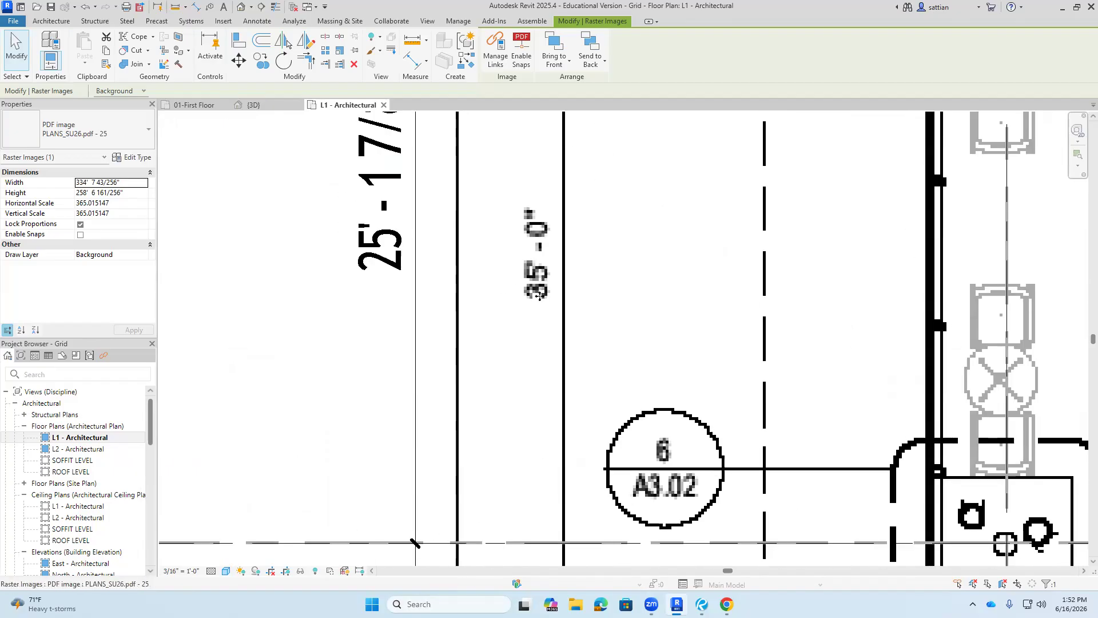
pyautogui.scroll(-5, 537, 297)
pyautogui.scroll(-6, 538, 300)
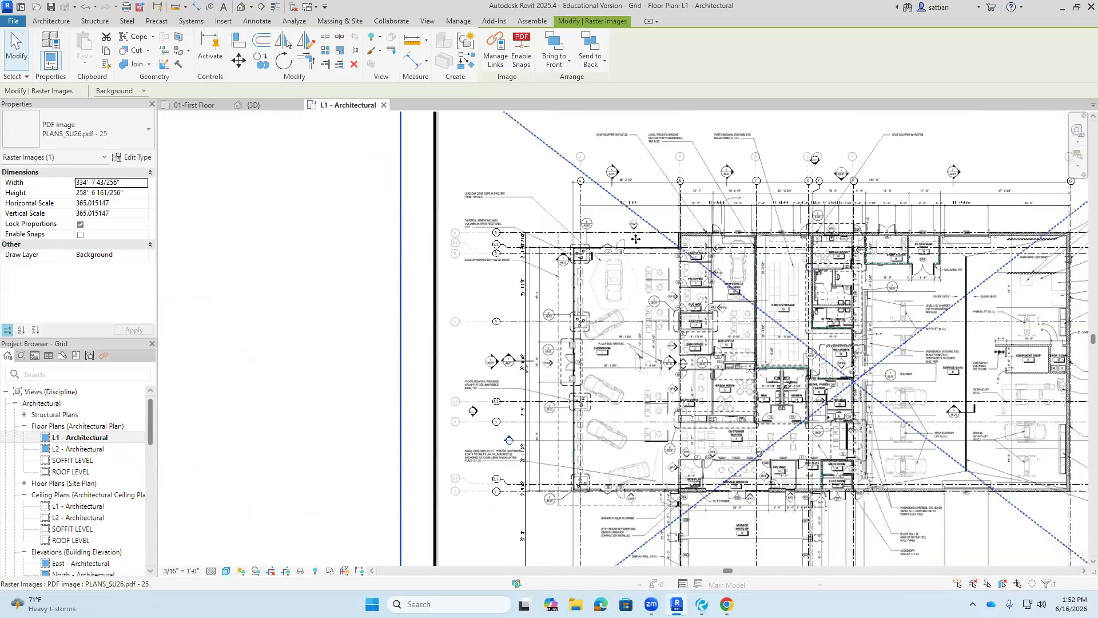
pyautogui.scroll(5, 605, 201)
pyautogui.scroll(-3, 604, 213)
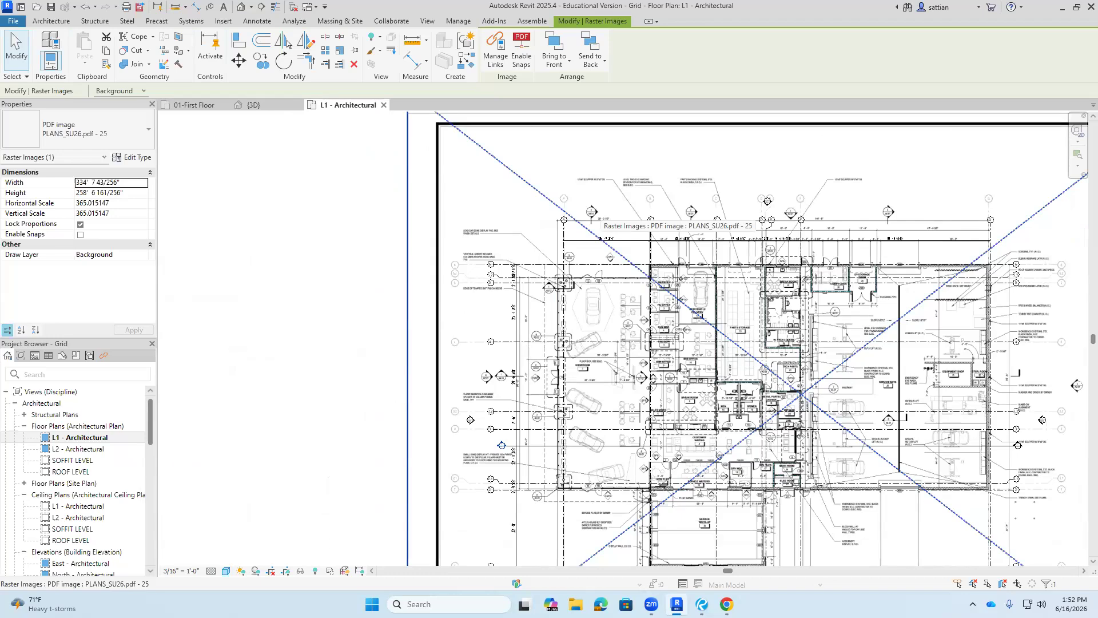
pyautogui.scroll(12, 563, 228)
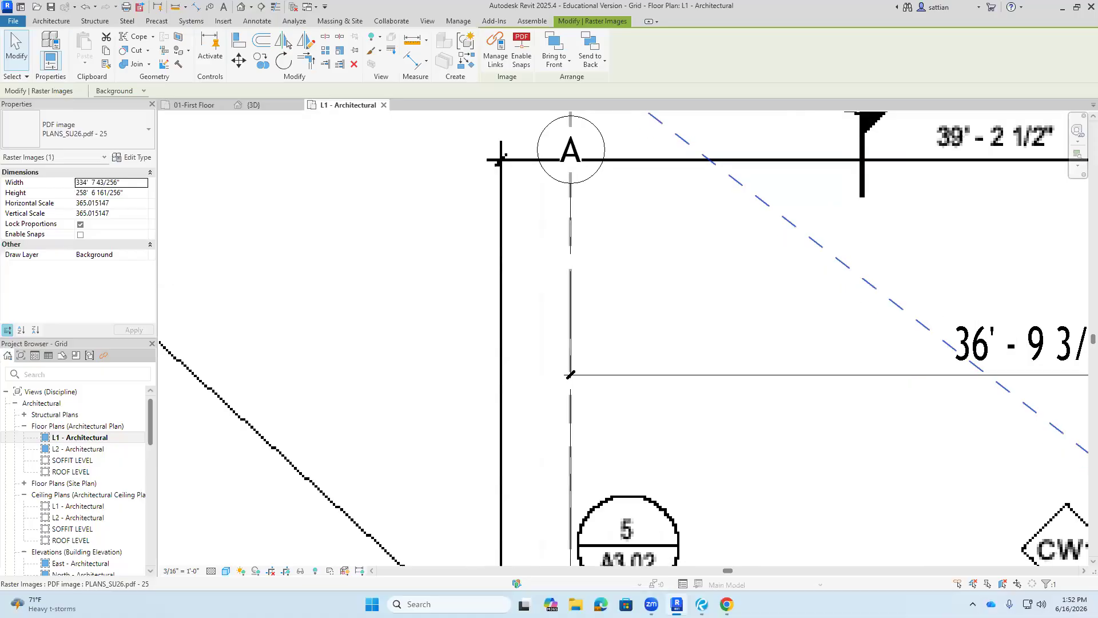
pyautogui.scroll(-5, 634, 252)
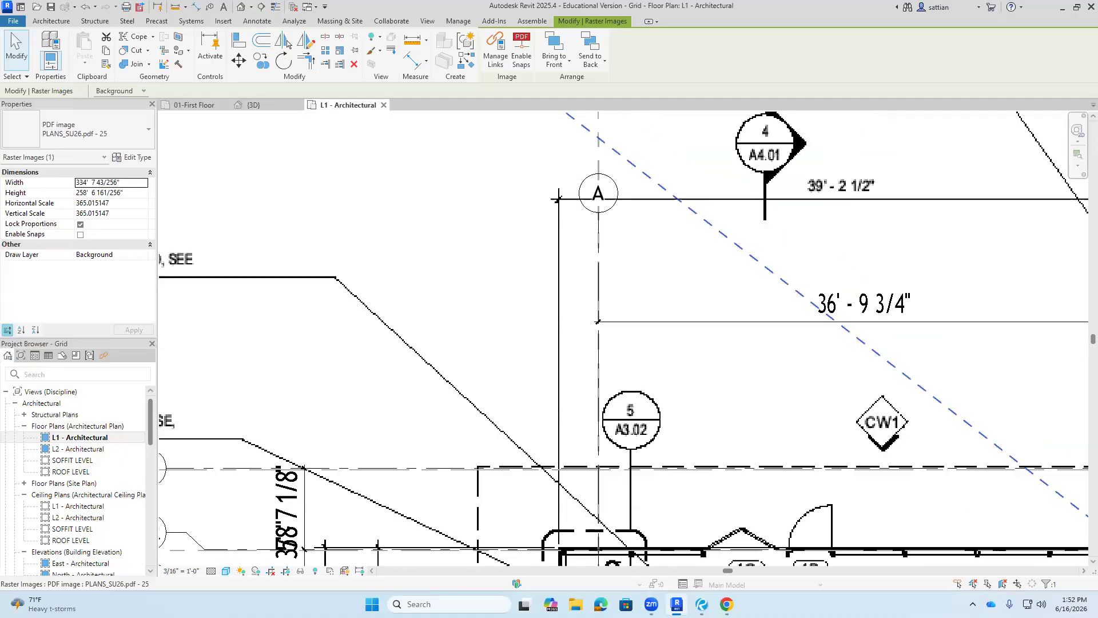
# - Compare the PDF image's grid lines with the model's grids at grid A, across the plan and at grid G
pyautogui.scroll(9, 619, 231)
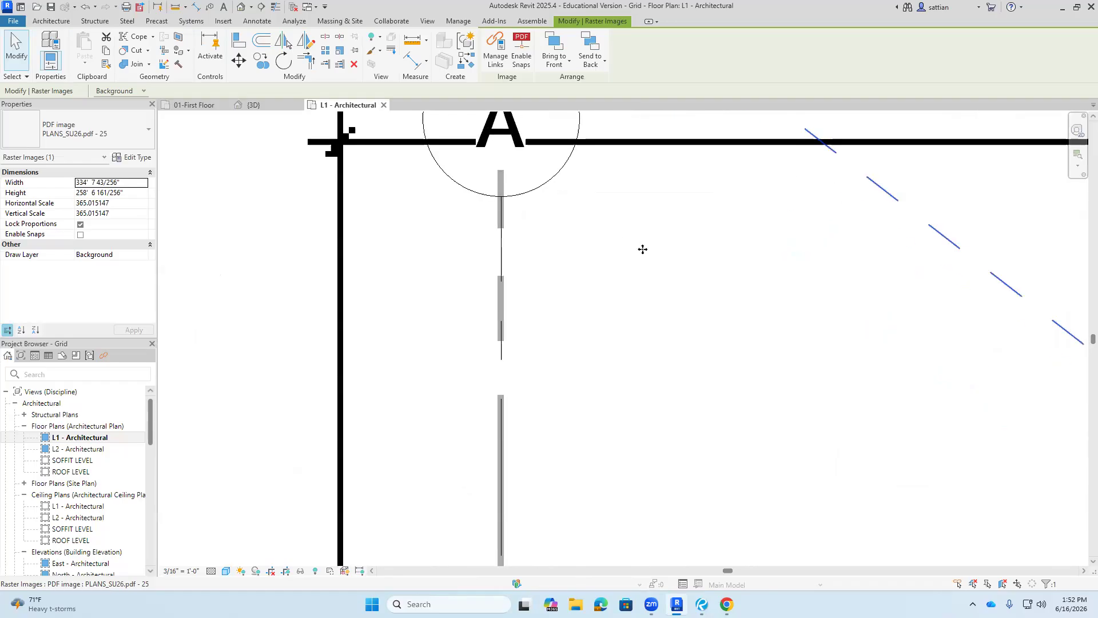
pyautogui.scroll(-15, 637, 268)
pyautogui.scroll(-4, 525, 277)
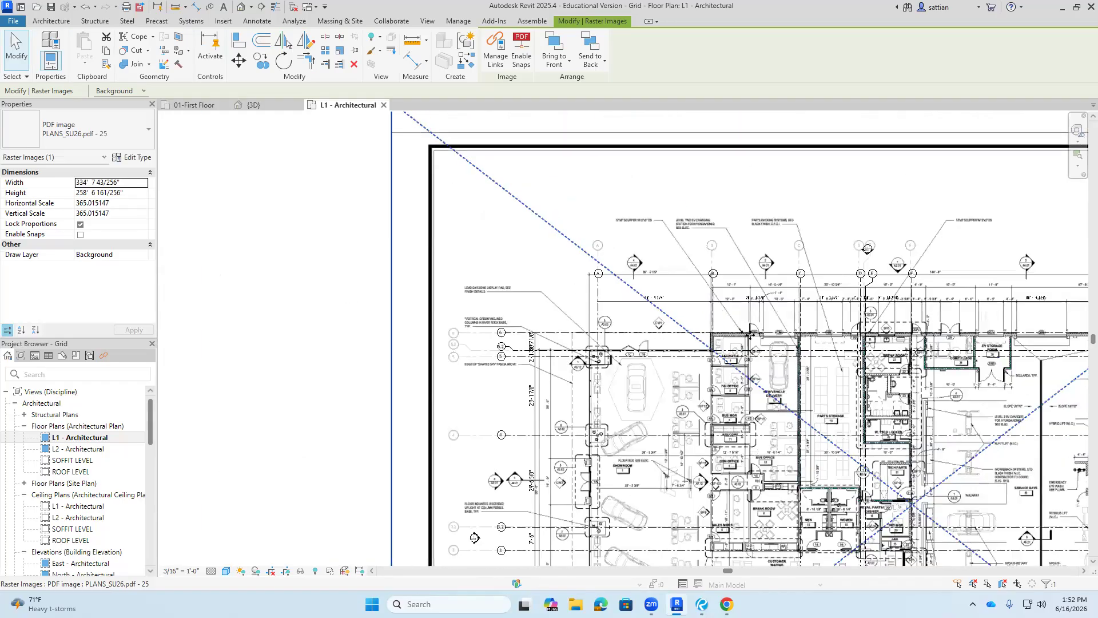
pyautogui.scroll(12, 864, 275)
pyautogui.scroll(3, 869, 272)
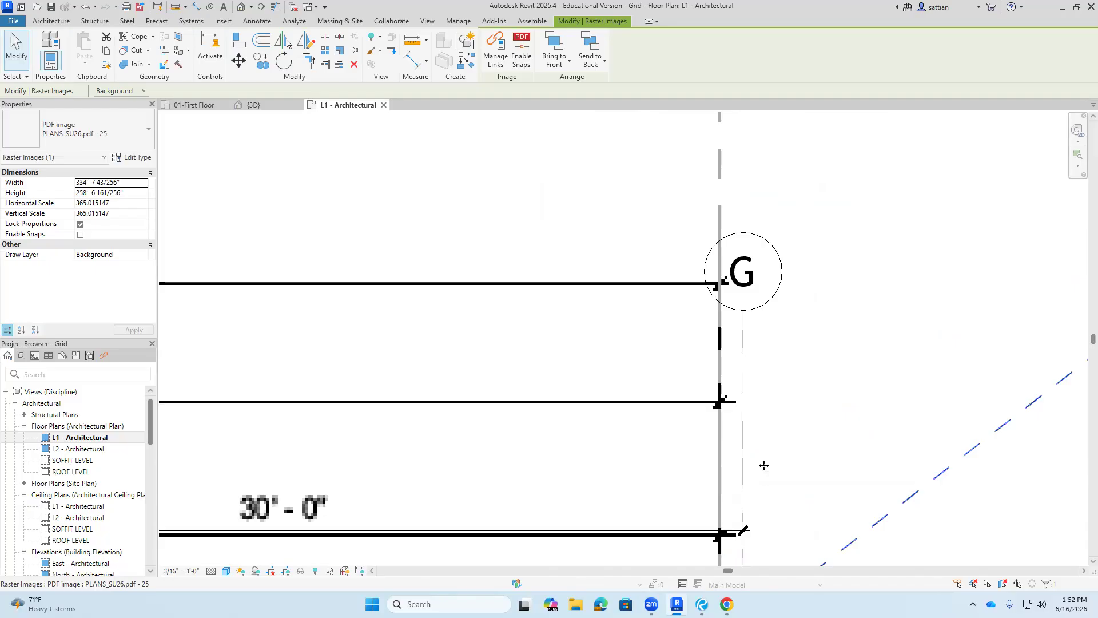
pyautogui.scroll(-5, 764, 465)
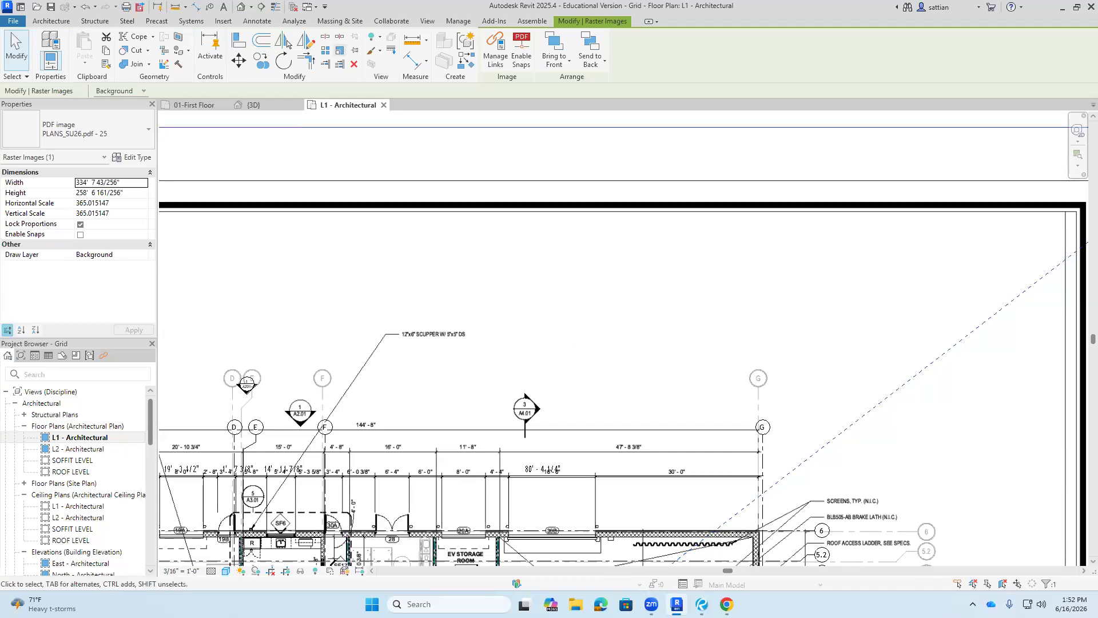
pyautogui.click(340, 50)
pyautogui.scroll(3, 734, 436)
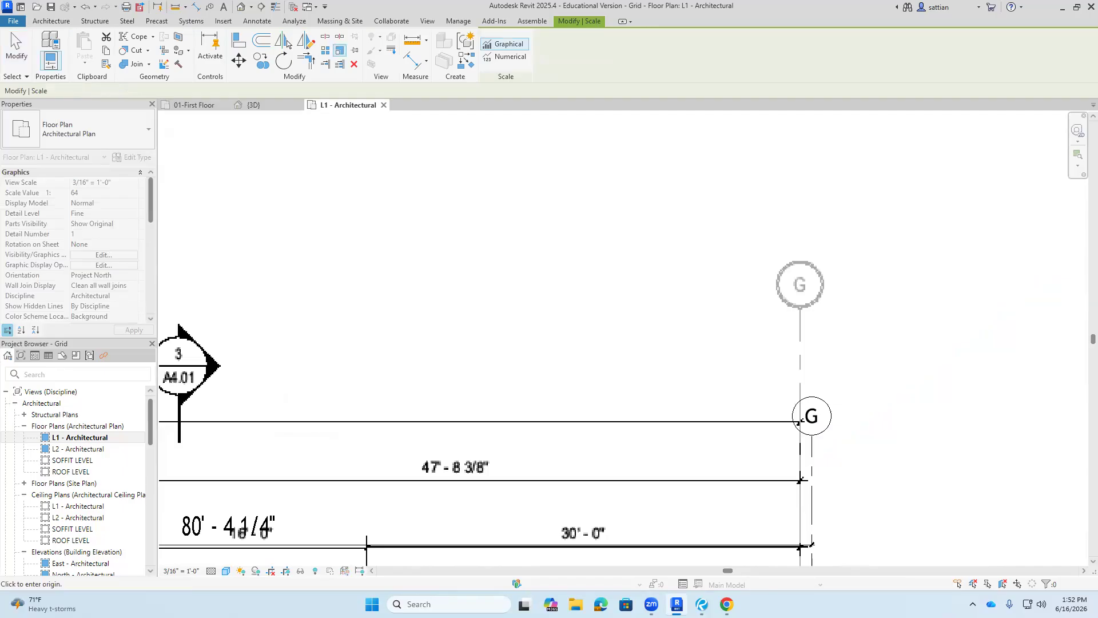
pyautogui.scroll(-3, 799, 422)
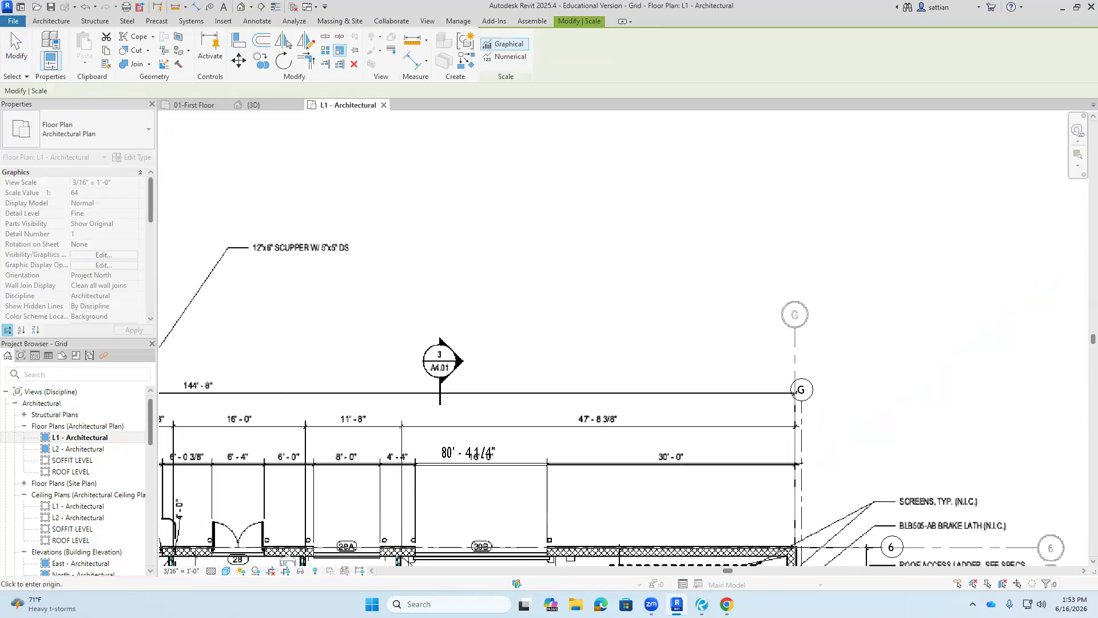
pyautogui.scroll(3, 801, 452)
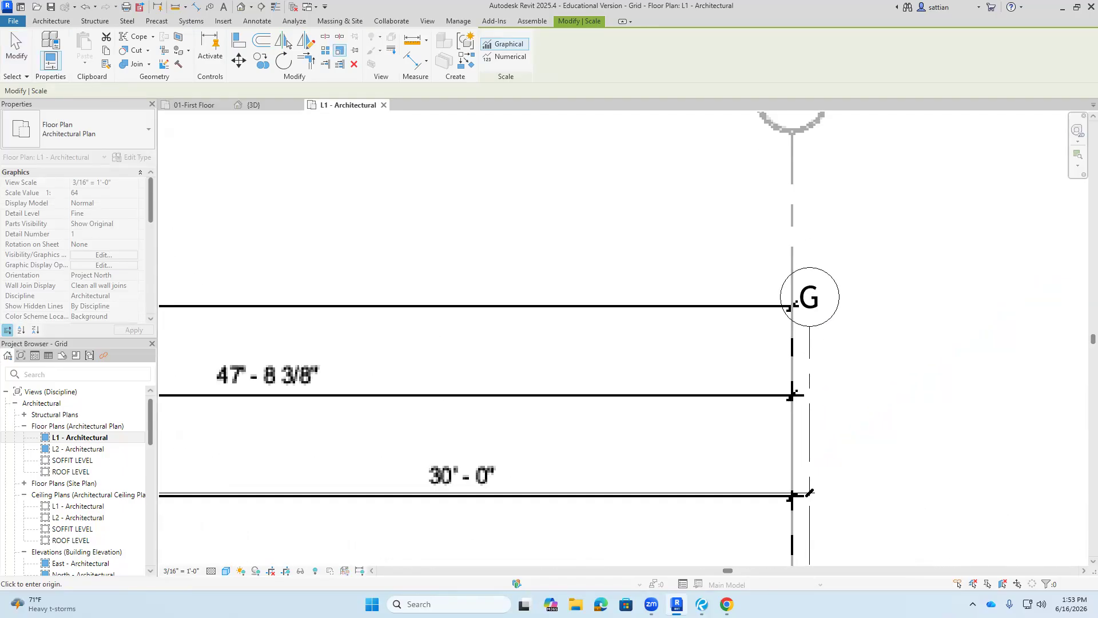
pyautogui.scroll(-4, 808, 492)
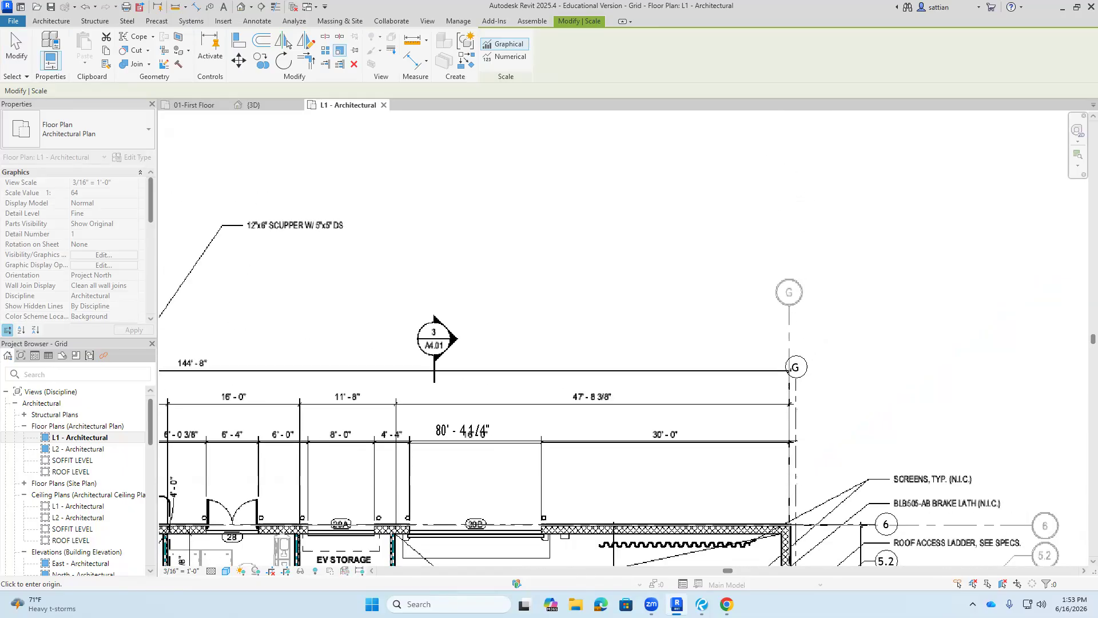
pyautogui.scroll(2, 518, 418)
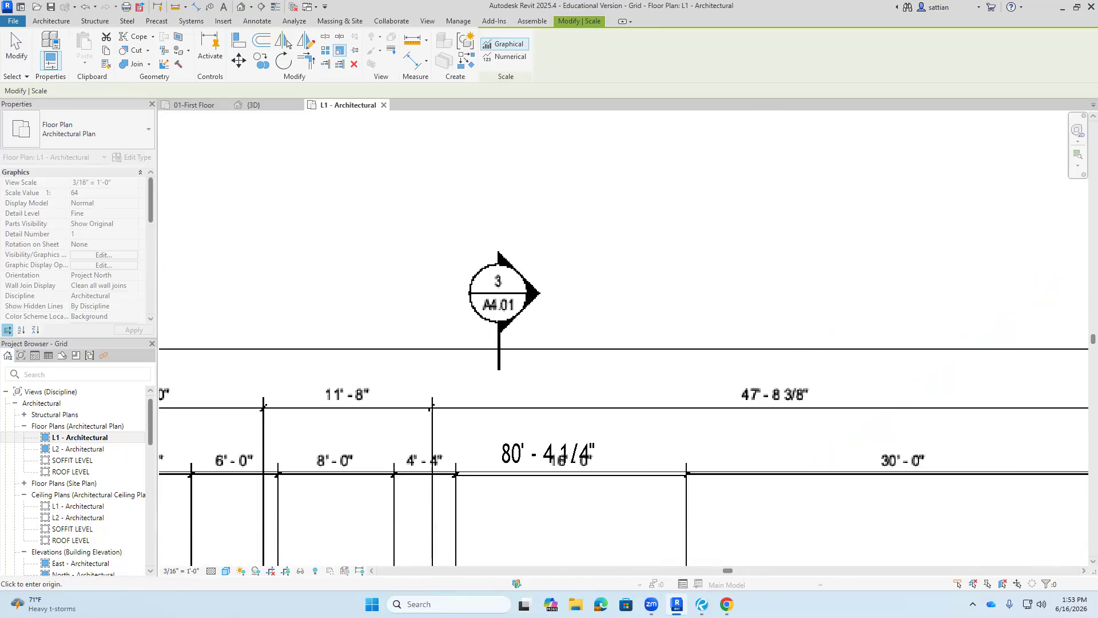
pyautogui.scroll(-3, 518, 418)
pyautogui.scroll(2, 253, 378)
pyautogui.scroll(-2, 253, 378)
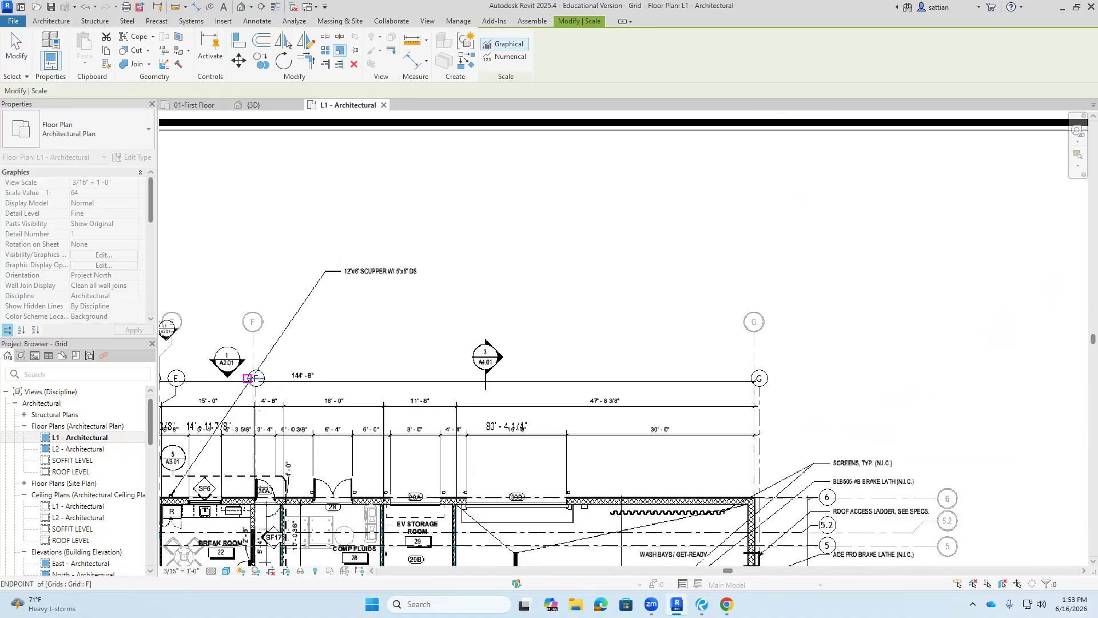
pyautogui.scroll(-4, 381, 328)
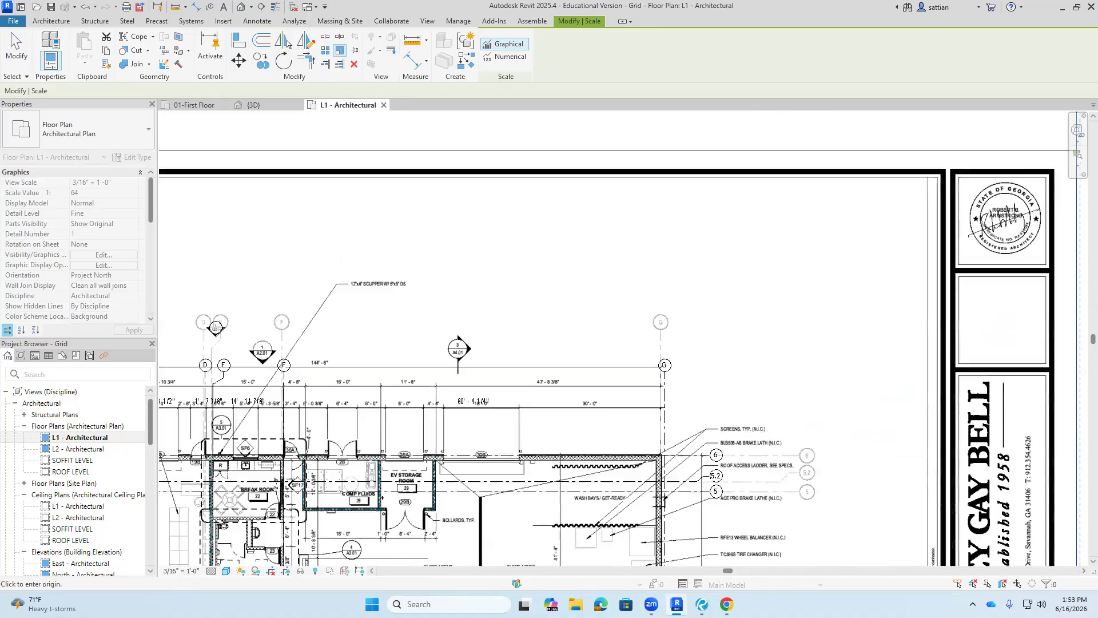
pyautogui.scroll(-1, 126, 394)
pyautogui.scroll(-1, 179, 370)
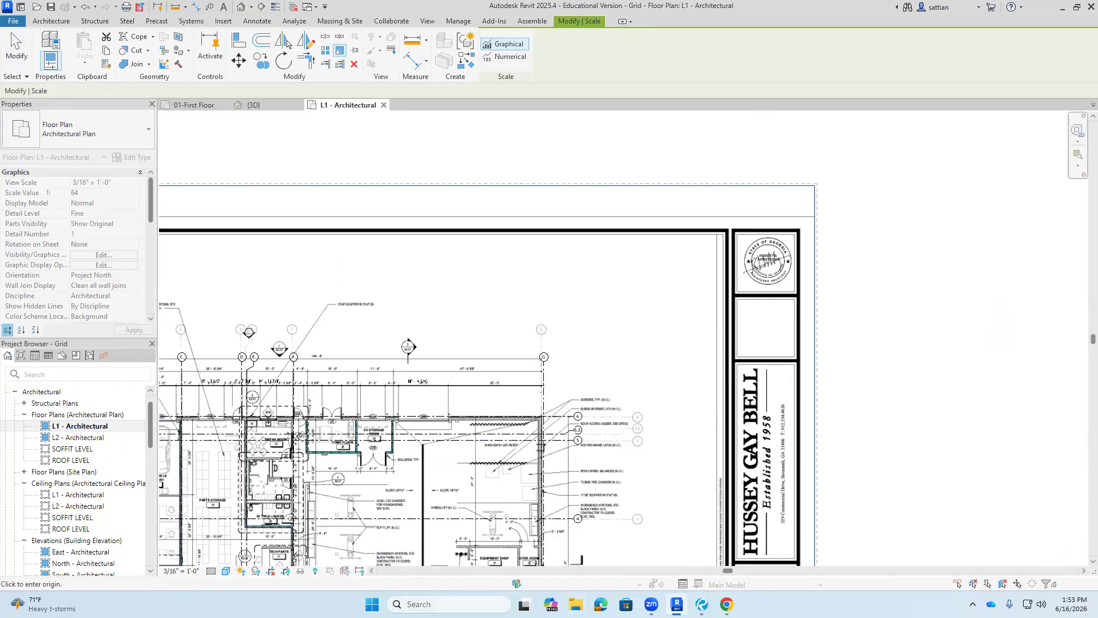
pyautogui.hscroll(-2, 470, 446)
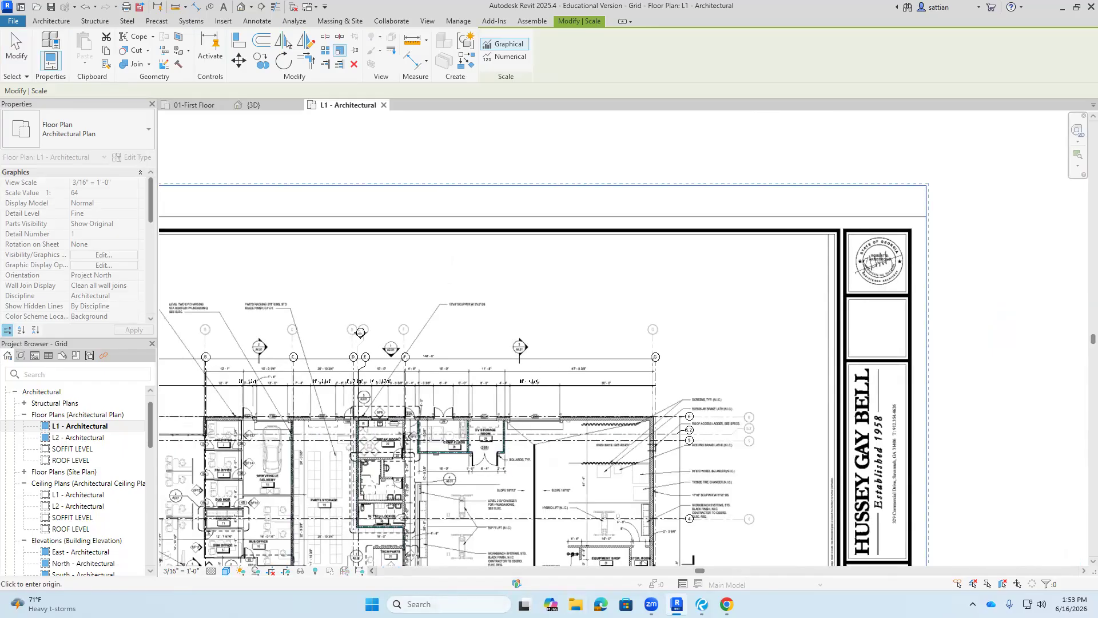
pyautogui.scroll(2, 560, 347)
pyautogui.scroll(4, 556, 349)
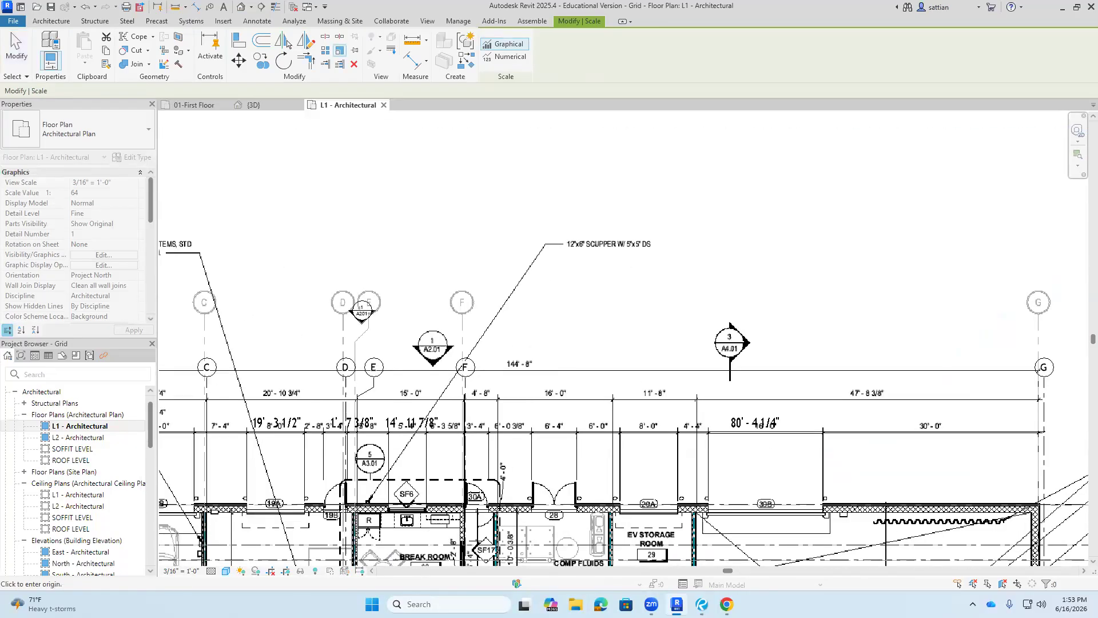
pyautogui.press('Escape')
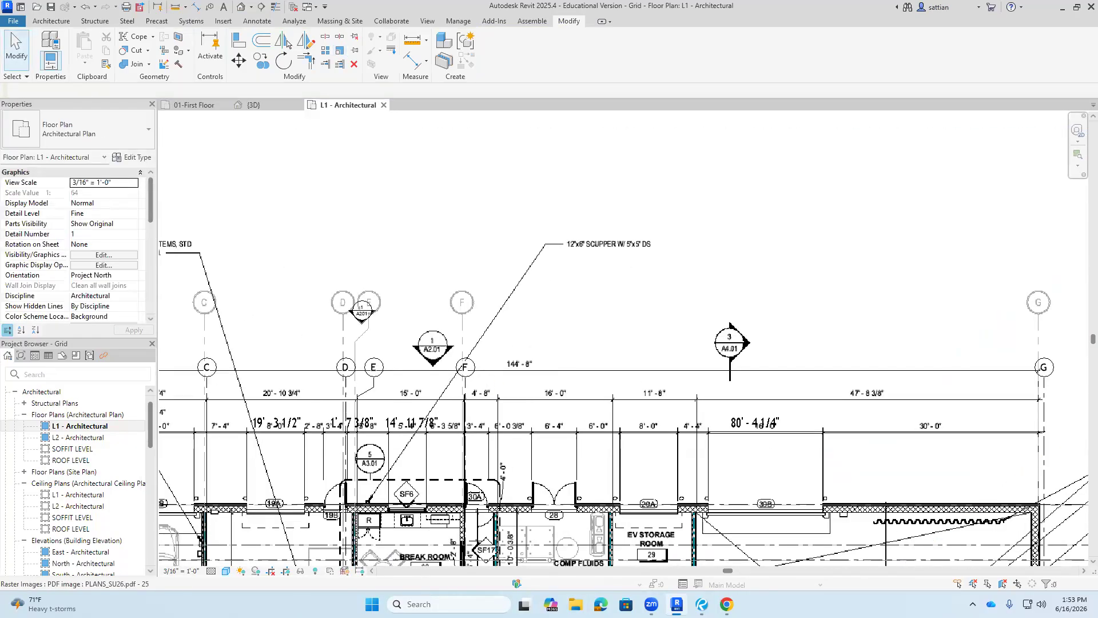
# - Pin the PDF floor plan image in place
pyautogui.click(581, 432)
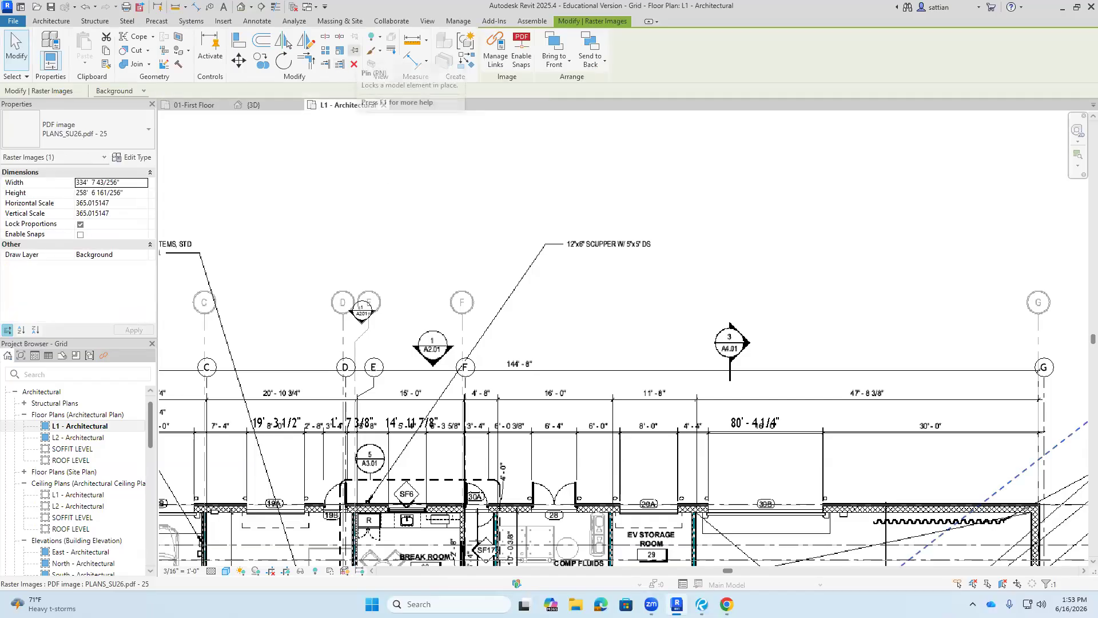
pyautogui.click(354, 51)
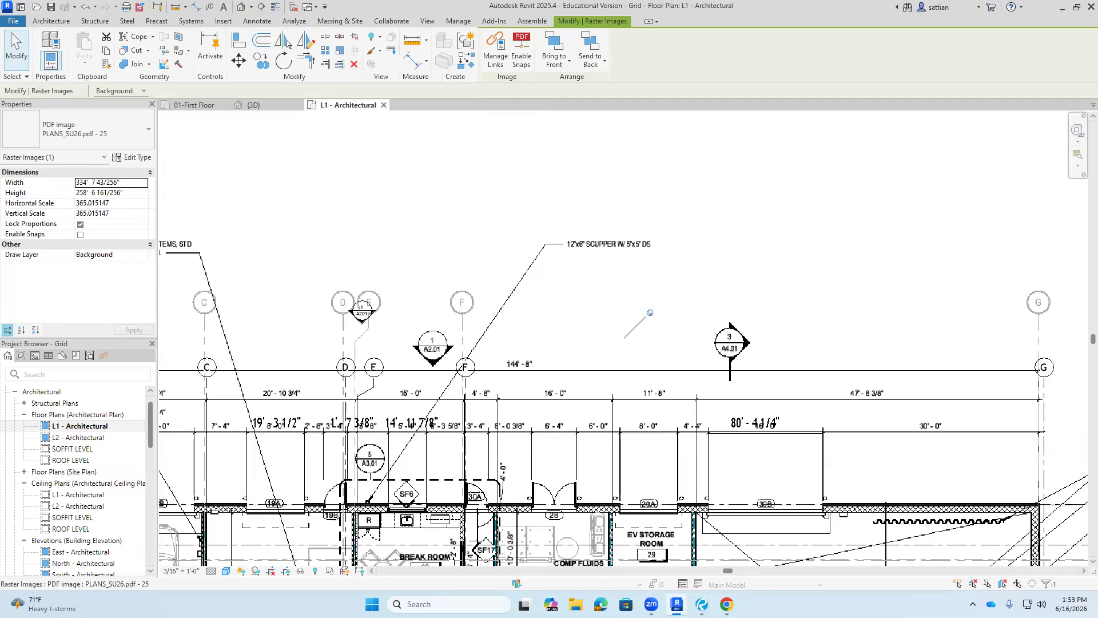
pyautogui.scroll(3, 330, 406)
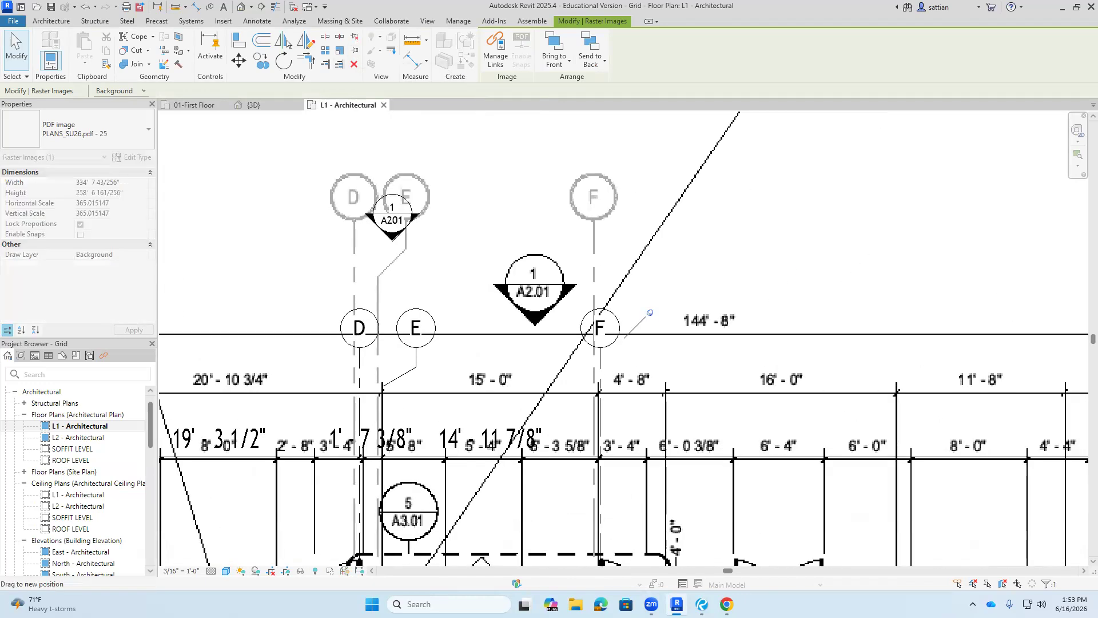
# - Examine how far the PDF image's vertical grid lines deviate from the model's grids between F and B
pyautogui.click(373, 571)
pyautogui.click(373, 571)
pyautogui.click(372, 571)
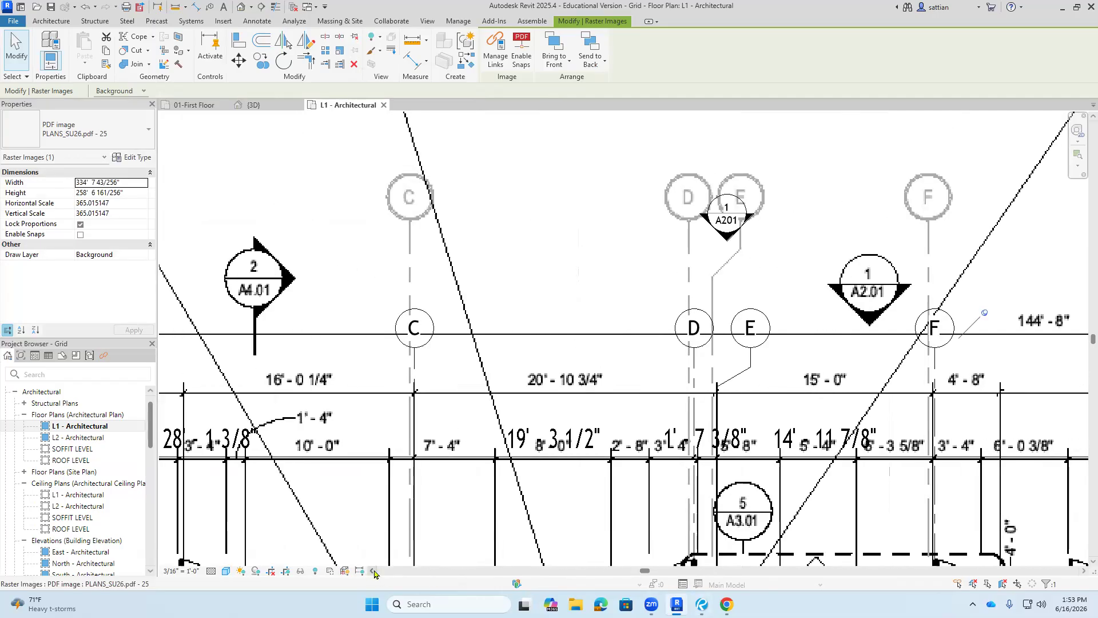
pyautogui.click(373, 571)
pyautogui.click(373, 570)
pyautogui.click(372, 571)
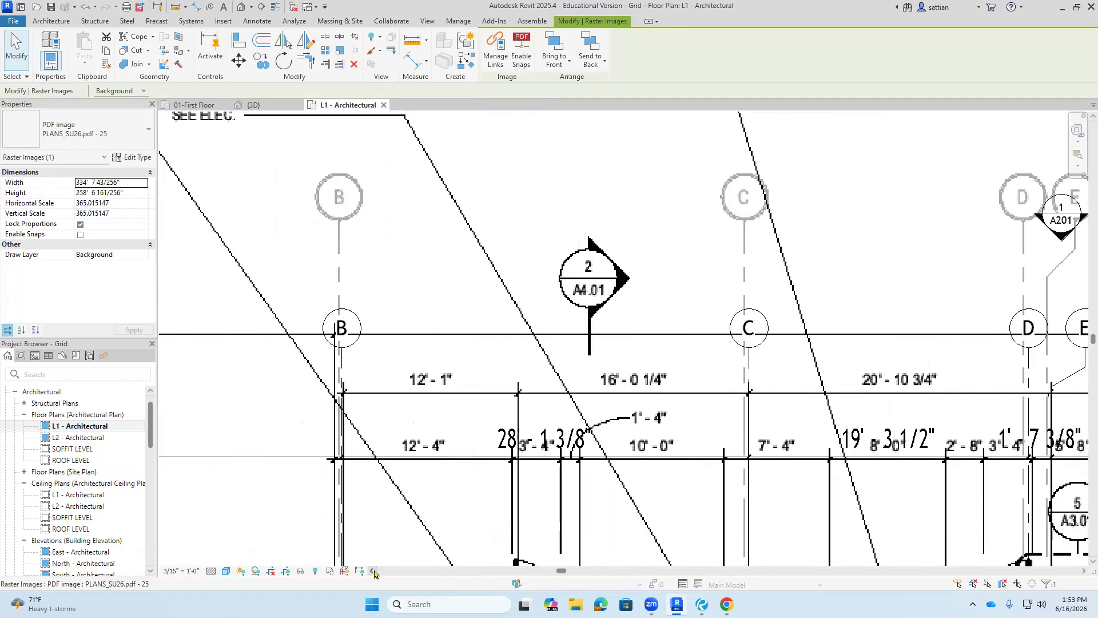
pyautogui.scroll(4, 334, 321)
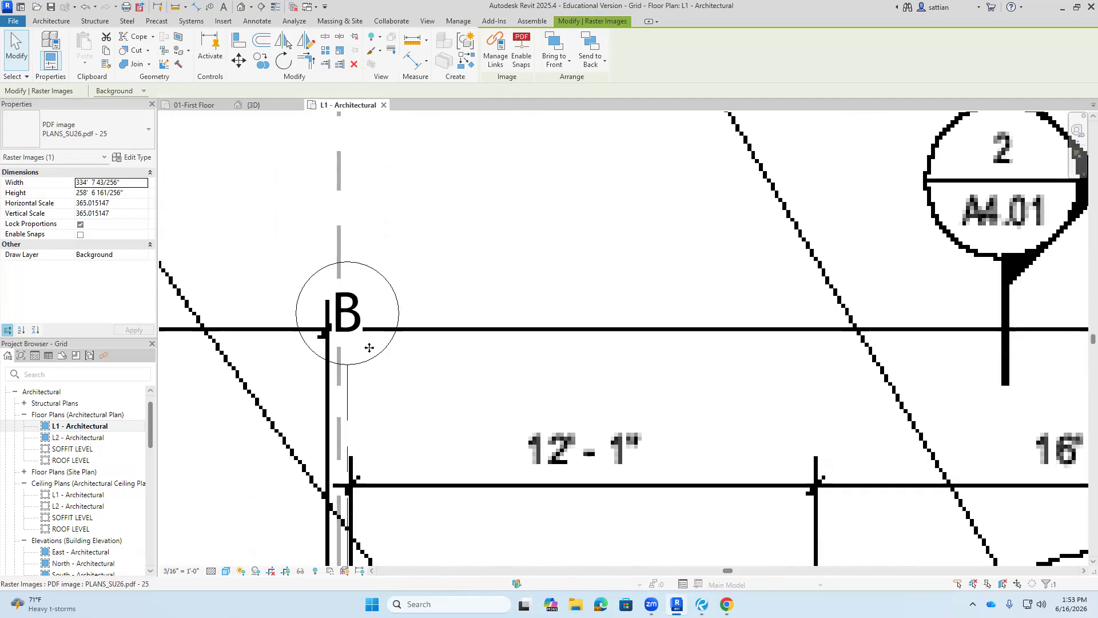
pyautogui.scroll(-8, 369, 347)
pyautogui.scroll(-3, 316, 341)
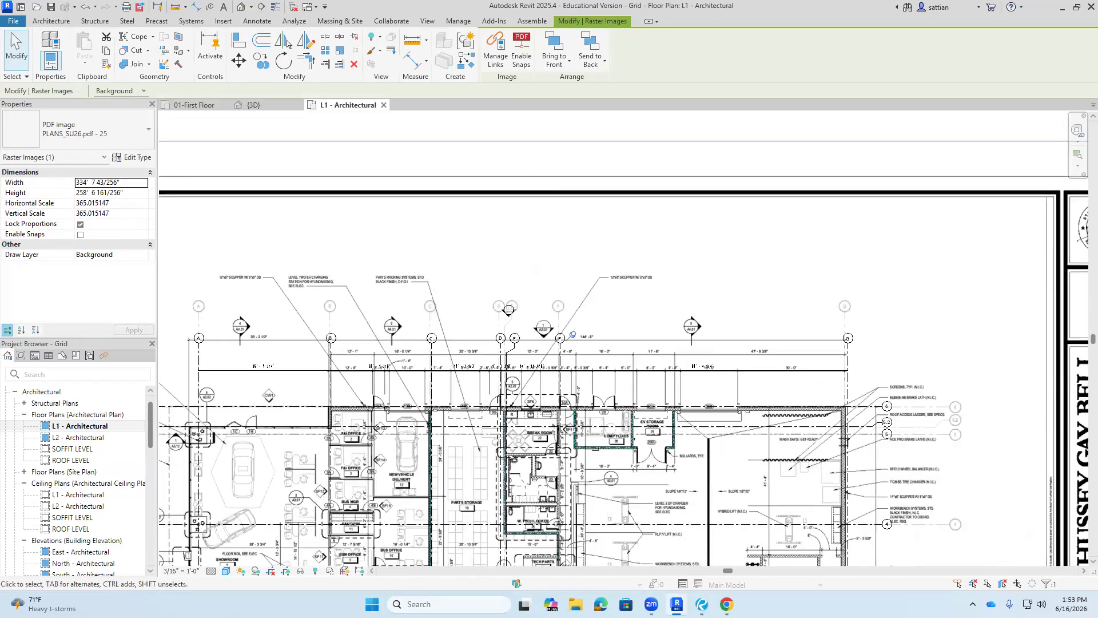
# - Unpin the PDF image and begin scaling it graphically, with the origin at grid G's end of the 144' - 8" dimension line
pyautogui.click(355, 37)
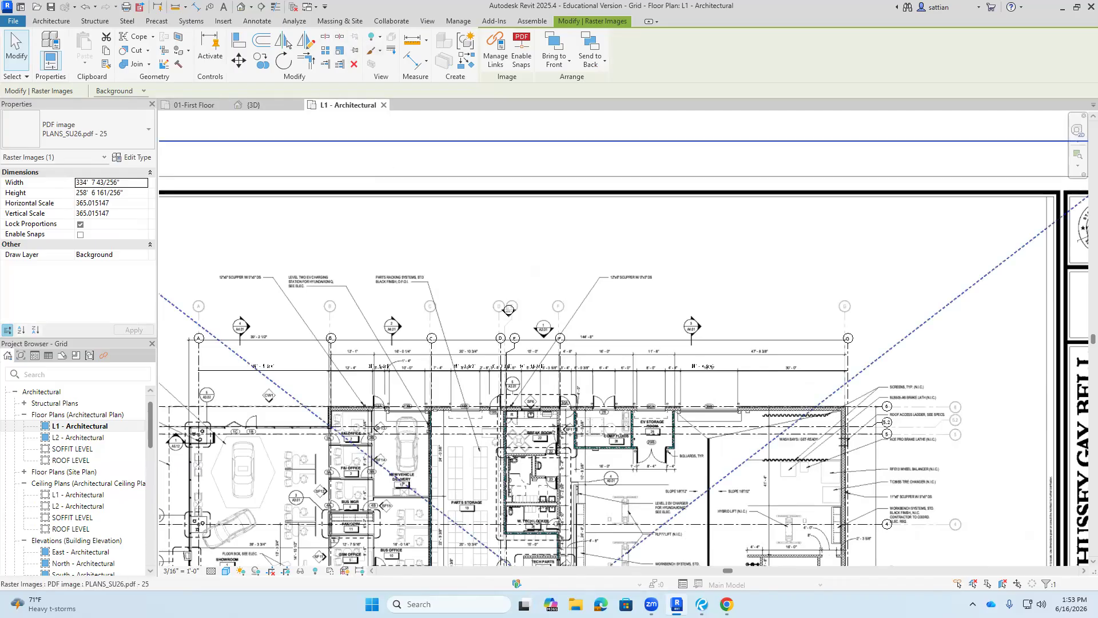
pyautogui.press('r')
pyautogui.press('e')
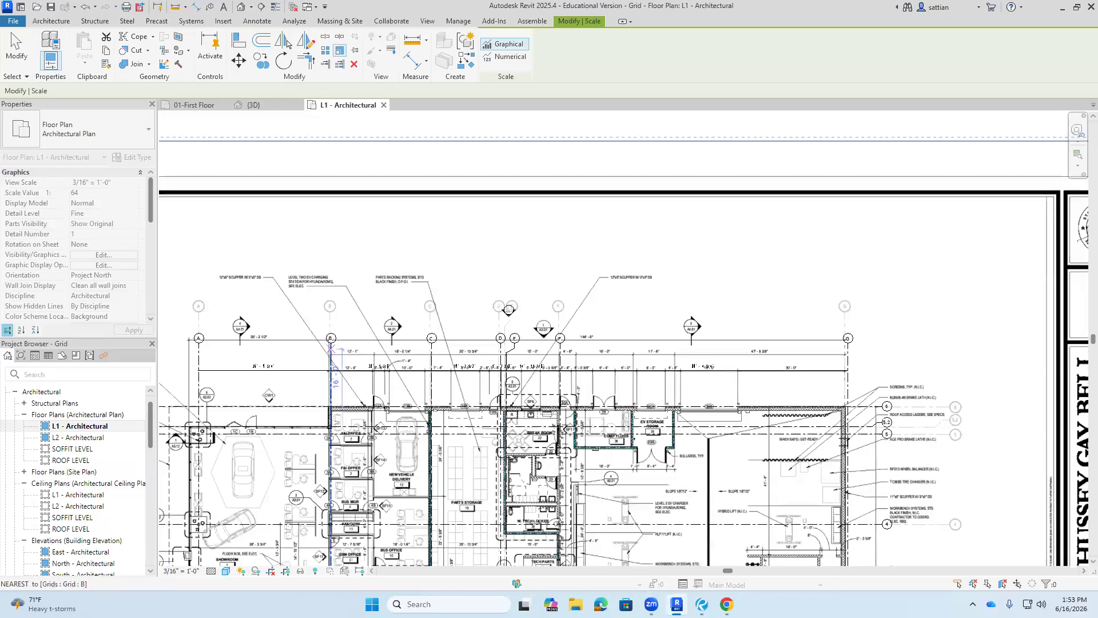
pyautogui.scroll(6, 851, 353)
pyautogui.scroll(5, 800, 237)
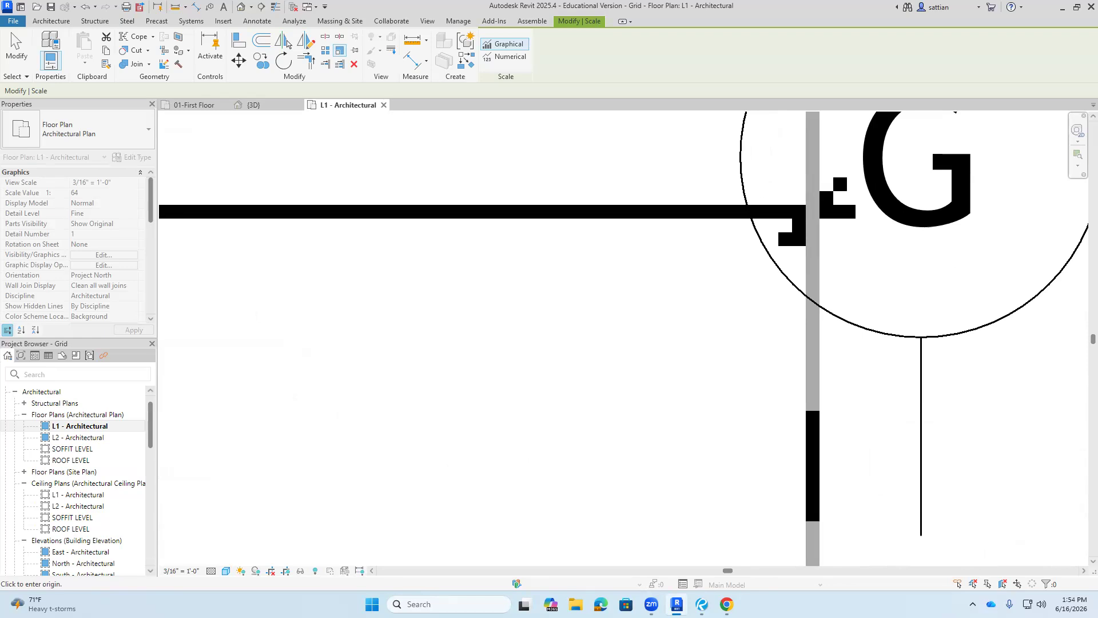
pyautogui.click(809, 212)
pyautogui.scroll(-5, 811, 212)
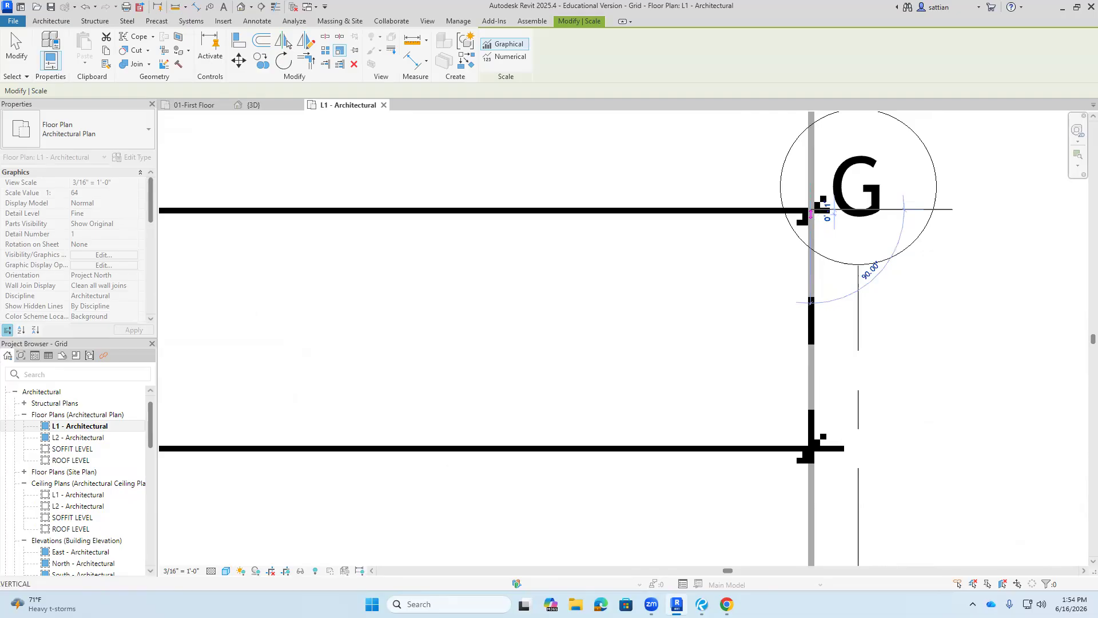
# - Enlarge the PDF image from that origin, using the 144' - 8" dimension's tick near grid B as the drag reference
pyautogui.click(372, 571)
pyautogui.click(372, 571)
pyautogui.click(371, 570)
pyautogui.click(371, 571)
pyautogui.click(372, 570)
pyautogui.click(372, 570)
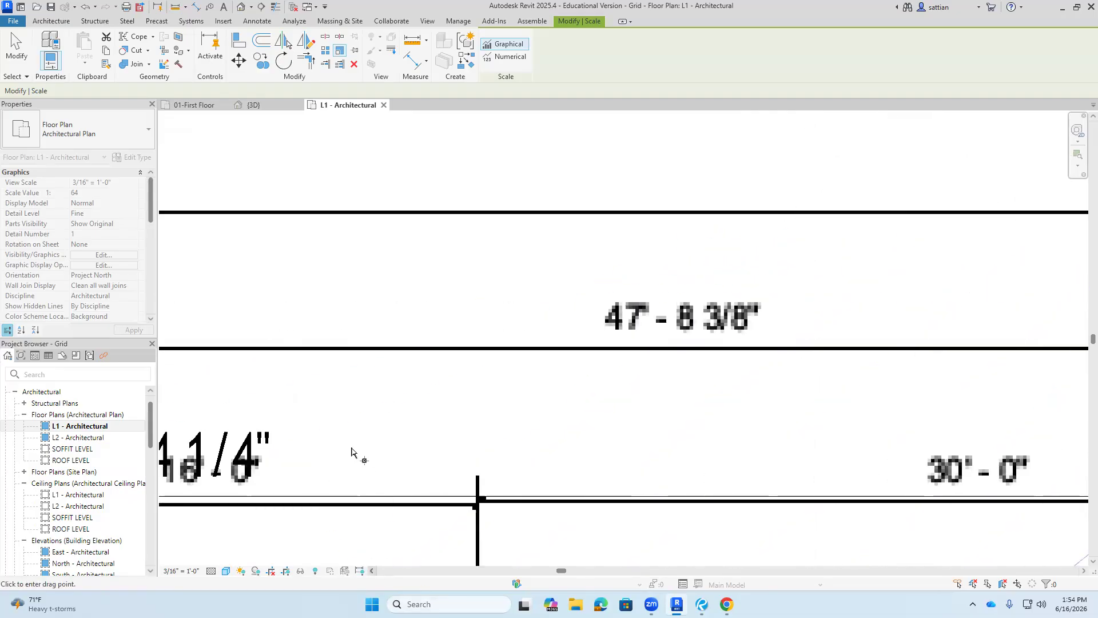
pyautogui.scroll(-6, 354, 451)
pyautogui.scroll(-3, 408, 452)
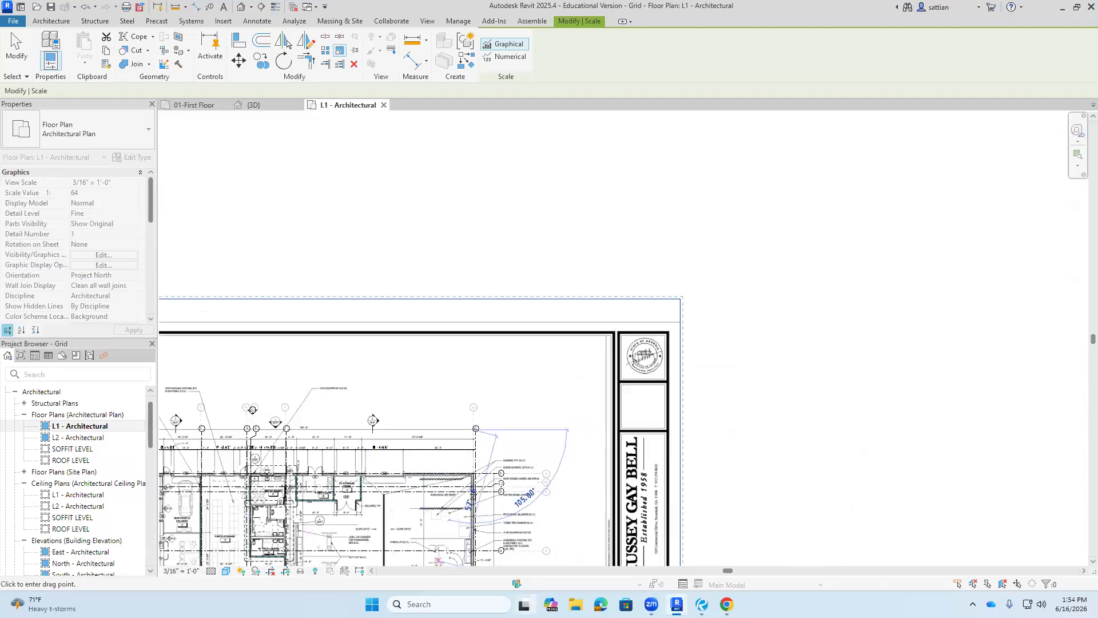
pyautogui.click(372, 570)
pyautogui.click(372, 571)
pyautogui.click(371, 570)
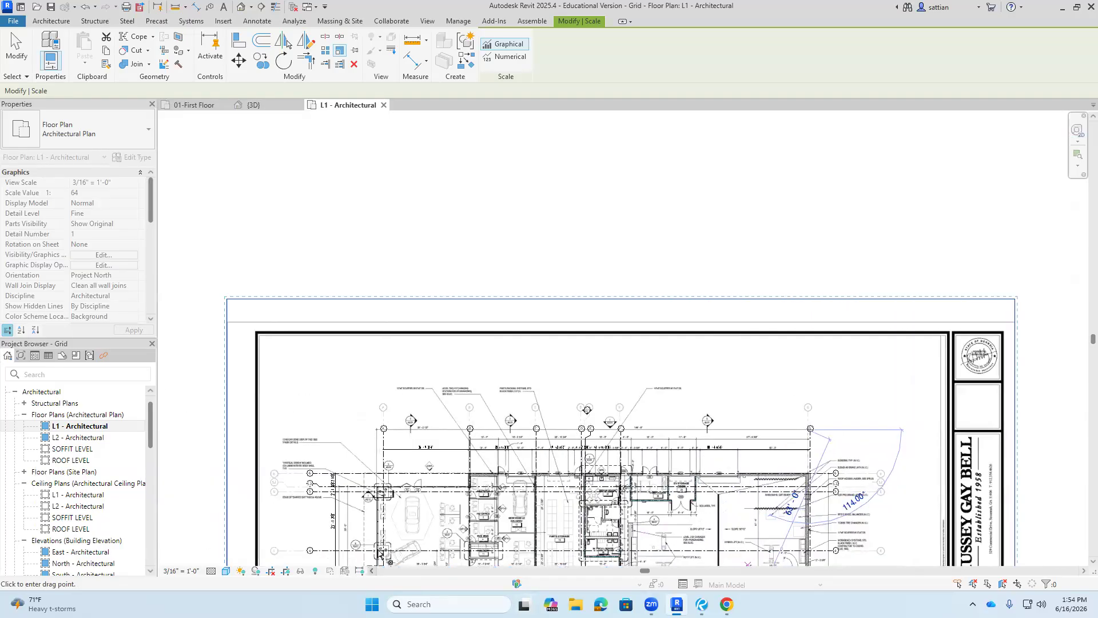
pyautogui.scroll(8, 463, 435)
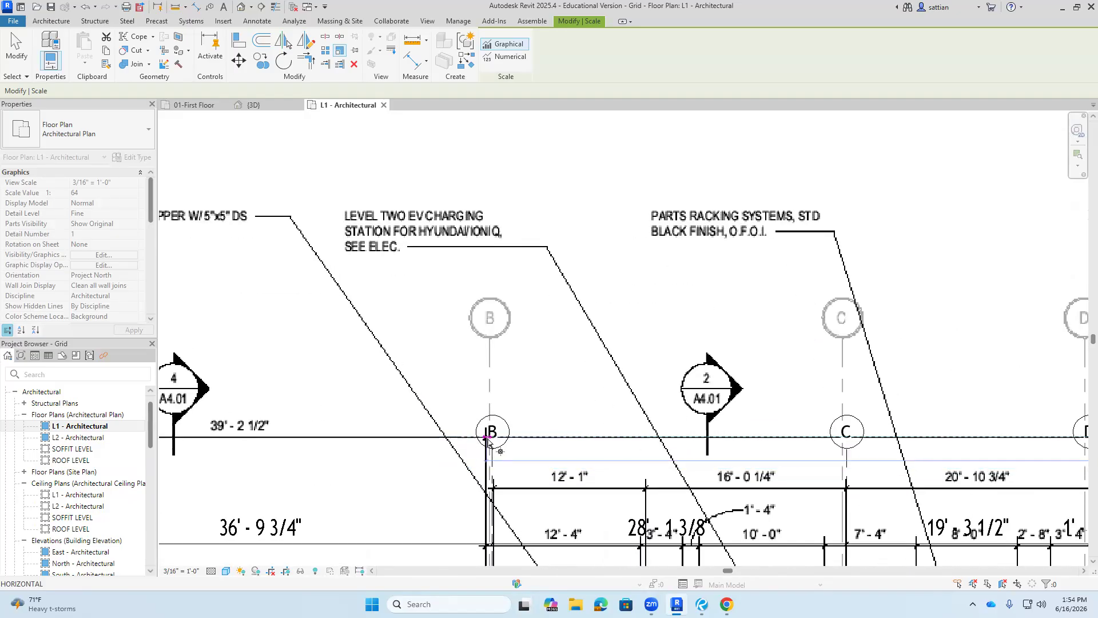
pyautogui.scroll(6, 466, 430)
pyautogui.scroll(3, 486, 435)
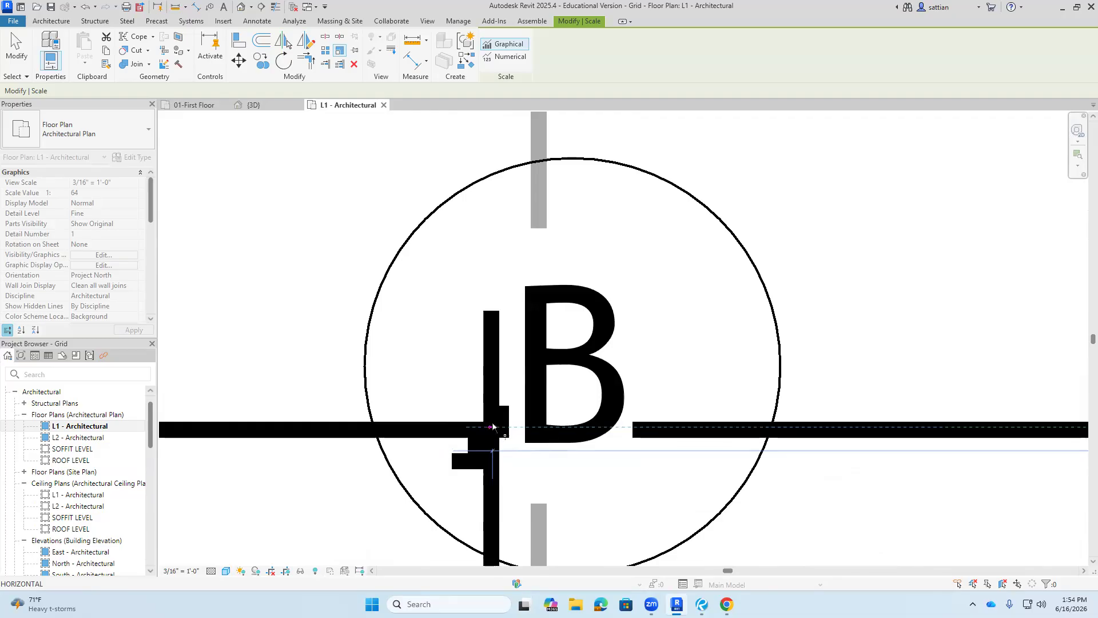
pyautogui.click(492, 426)
pyautogui.click(493, 426)
pyautogui.click(492, 451)
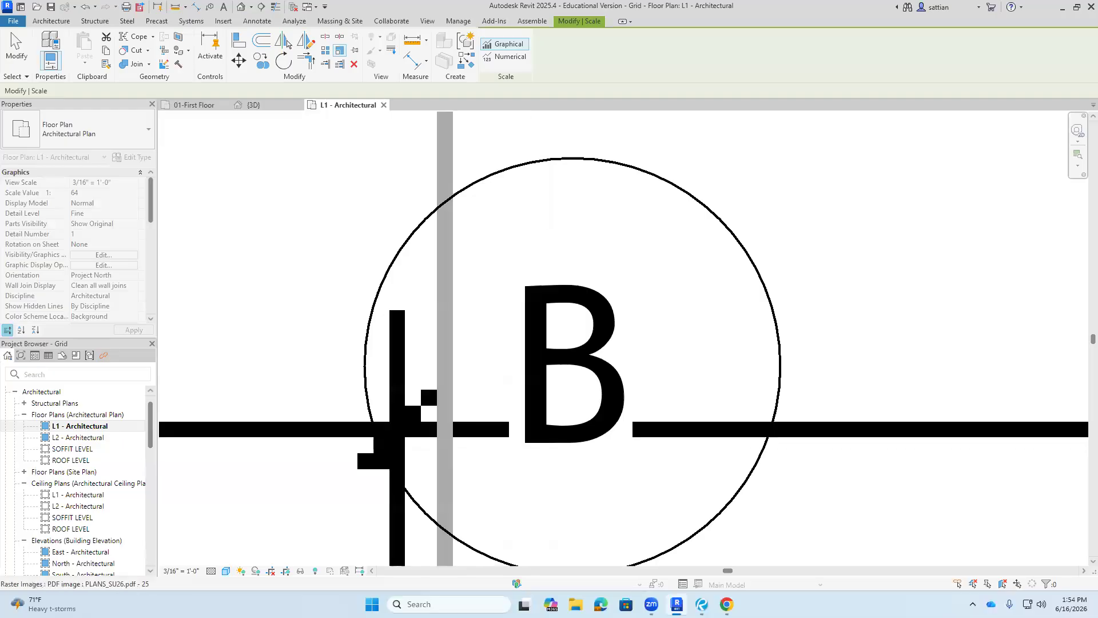
# - Nudge the rescaled PDF image to the right until its vertical grid lines meet the model's grids A to F
pyautogui.scroll(-10, 531, 350)
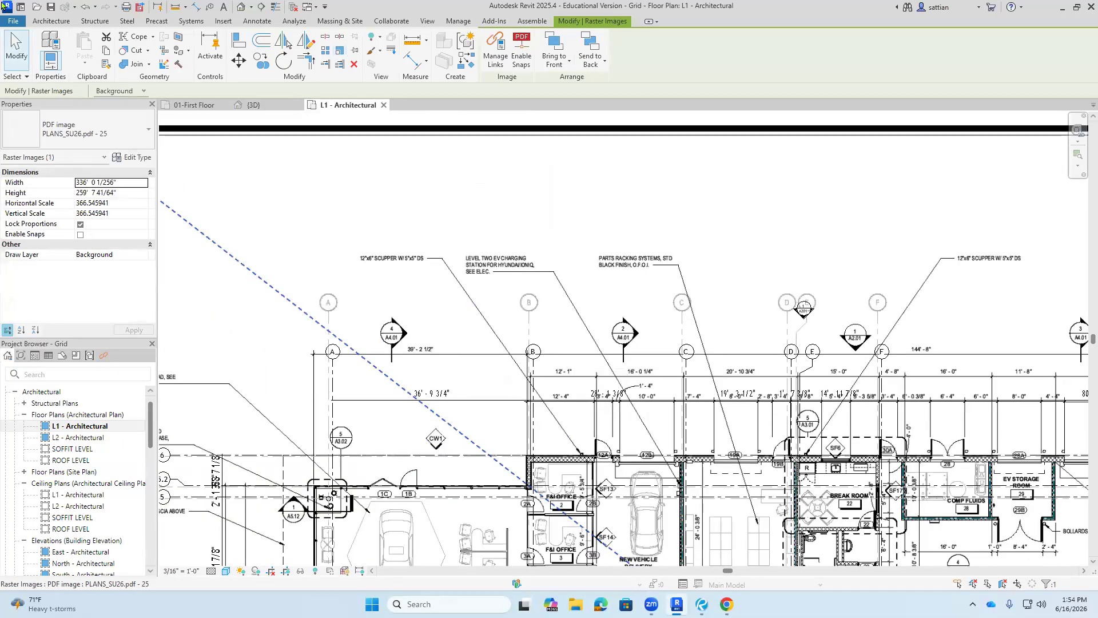
pyautogui.click(17, 49)
pyautogui.click(448, 342)
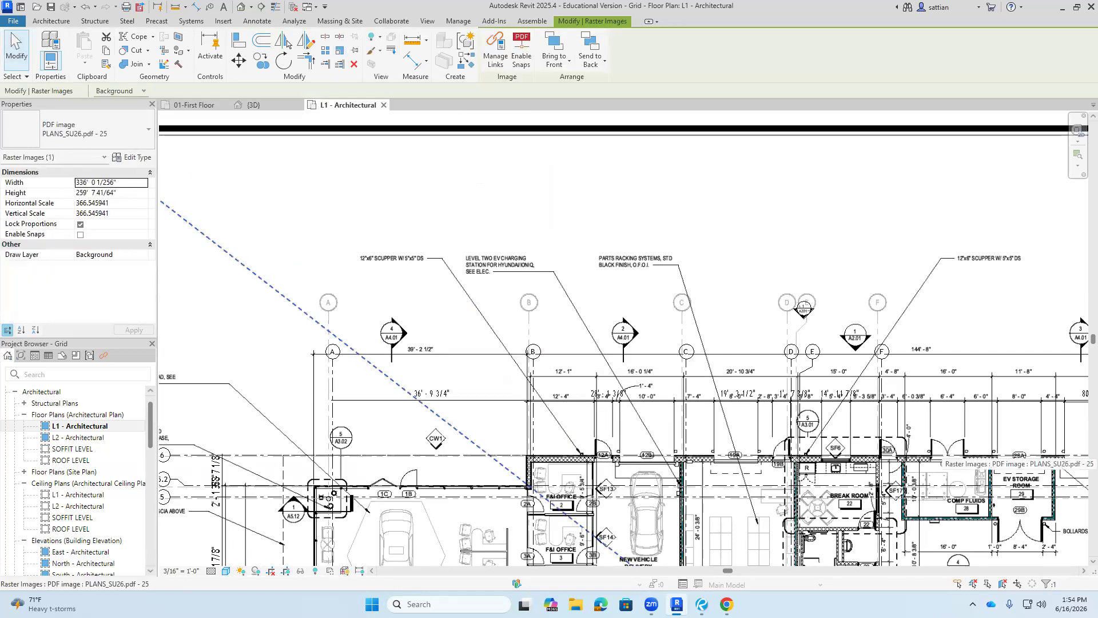
pyautogui.press('Right')
pyautogui.press('Right')
pyautogui.press('Right')
pyautogui.press('Right')
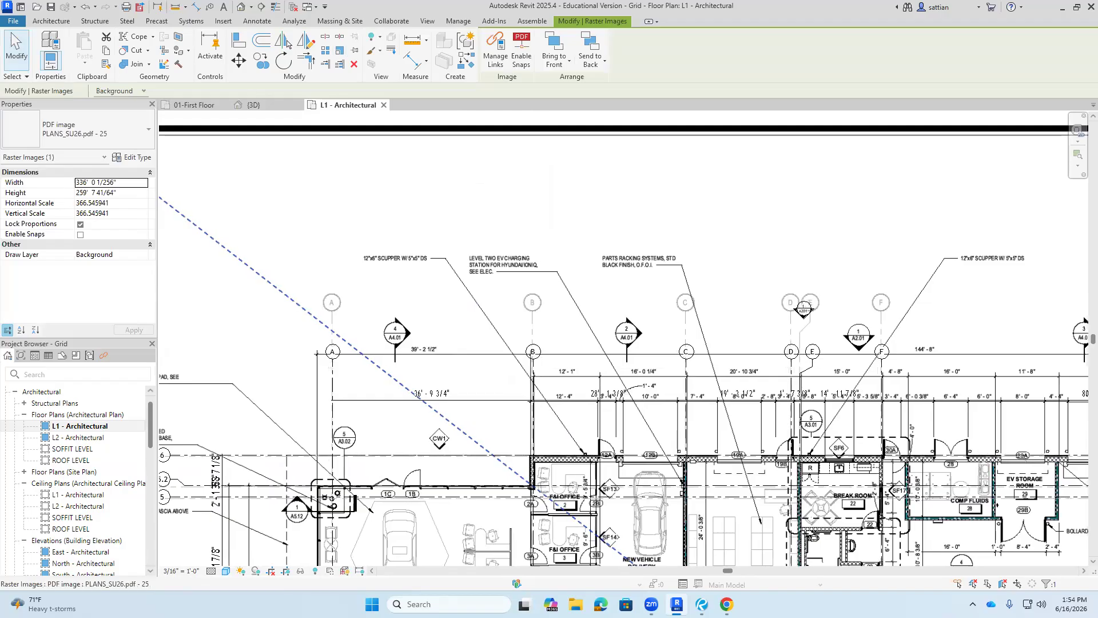
# - Examine how closely the PDF image's grid lines match the model's grids at A to F, 3, 3.2 and G
pyautogui.scroll(1, 410, 529)
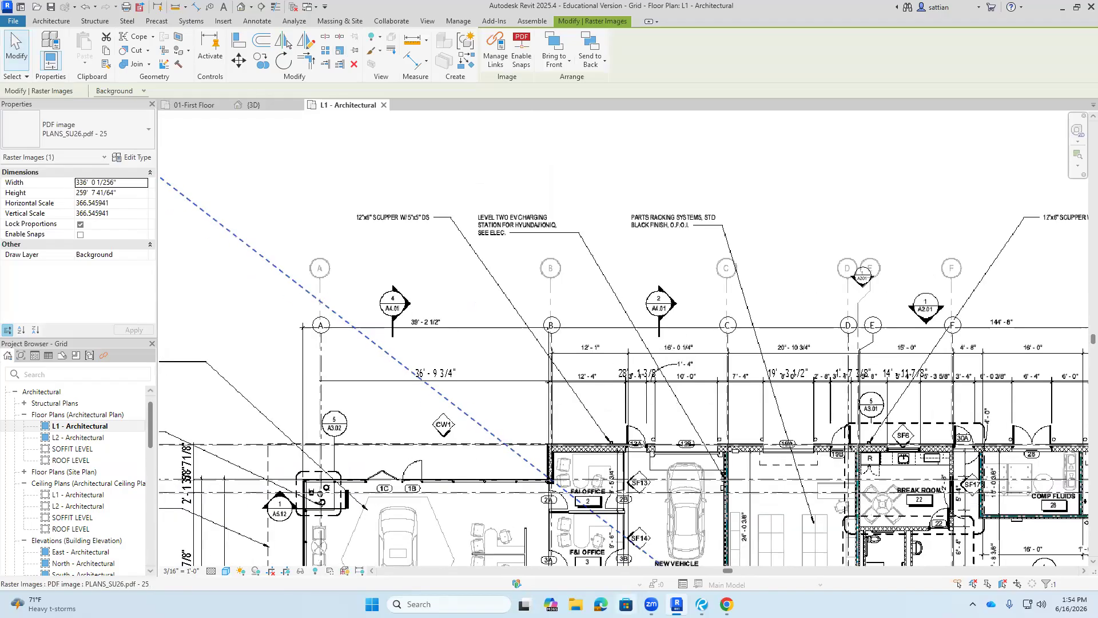
pyautogui.scroll(-6, 443, 564)
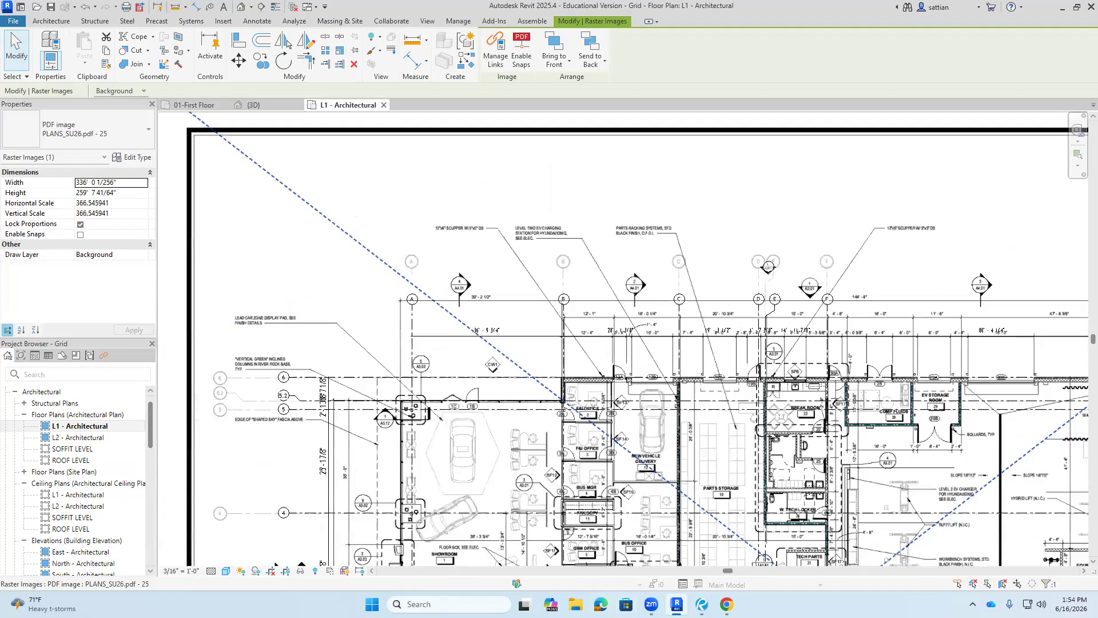
pyautogui.scroll(8, 443, 564)
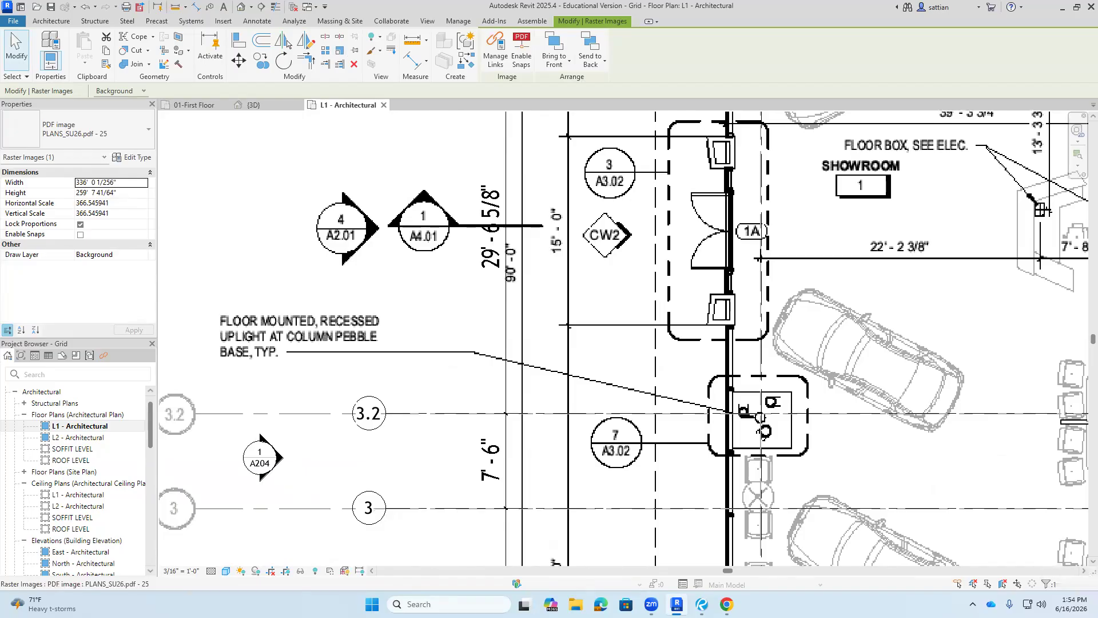
pyautogui.scroll(4, 455, 533)
pyautogui.scroll(-1, 458, 524)
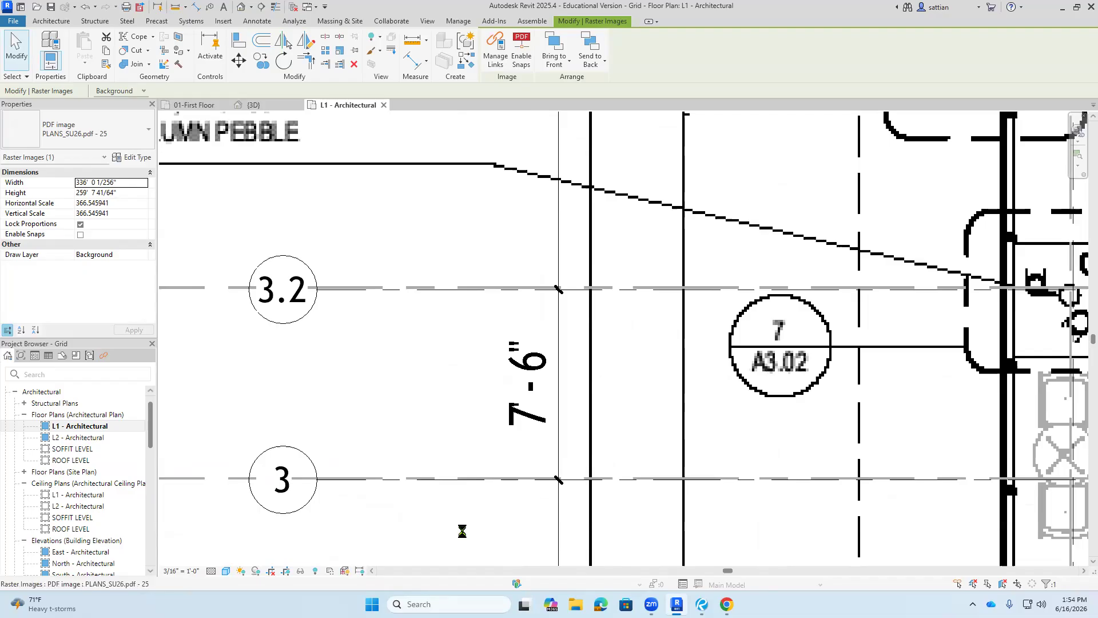
pyautogui.scroll(3, 489, 544)
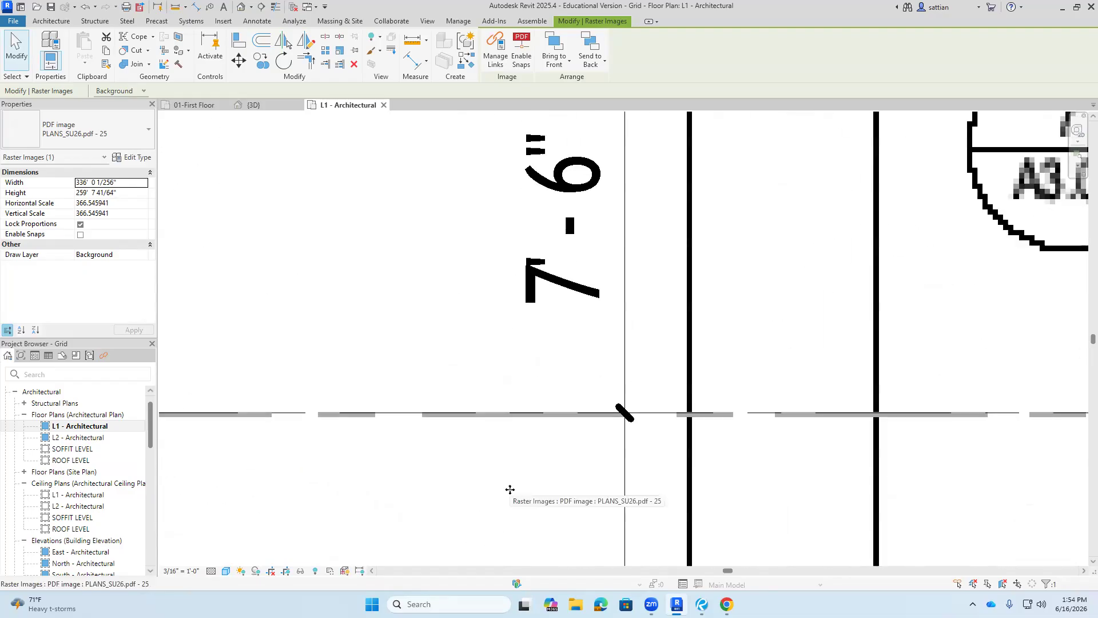
pyautogui.scroll(-7, 480, 449)
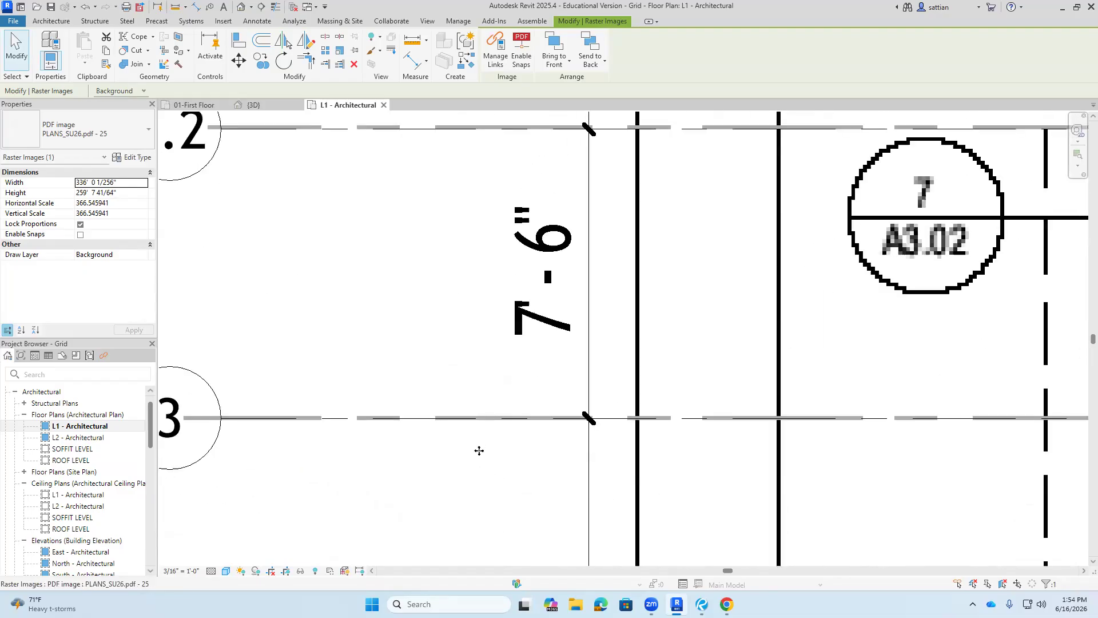
pyautogui.scroll(-4, 608, 245)
pyautogui.scroll(-2, 608, 245)
pyautogui.scroll(10, 607, 245)
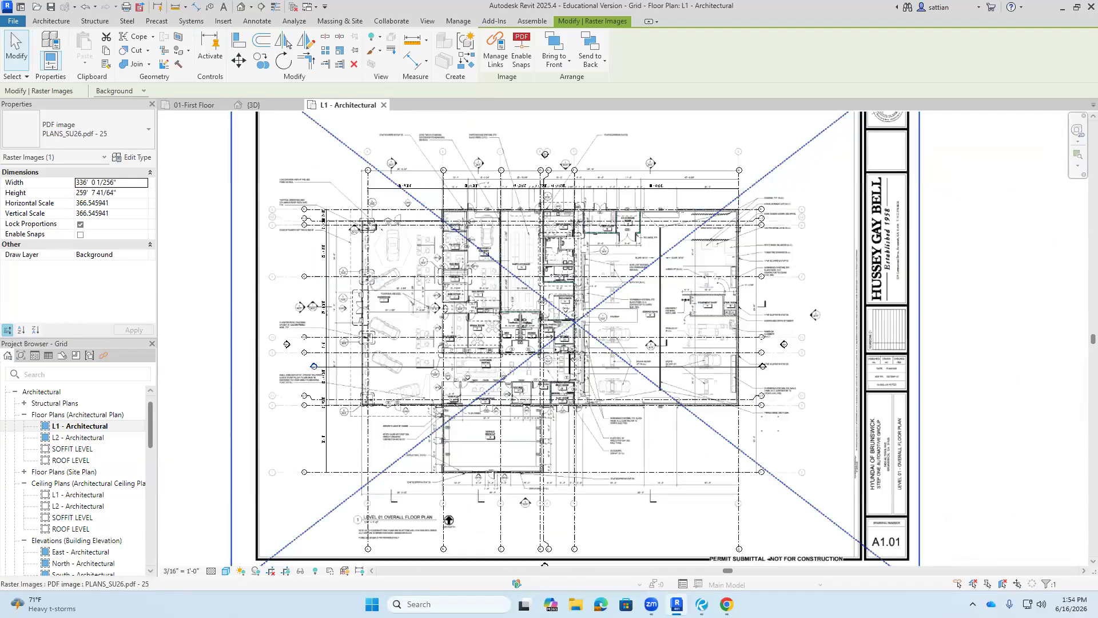
pyautogui.scroll(6, 560, 296)
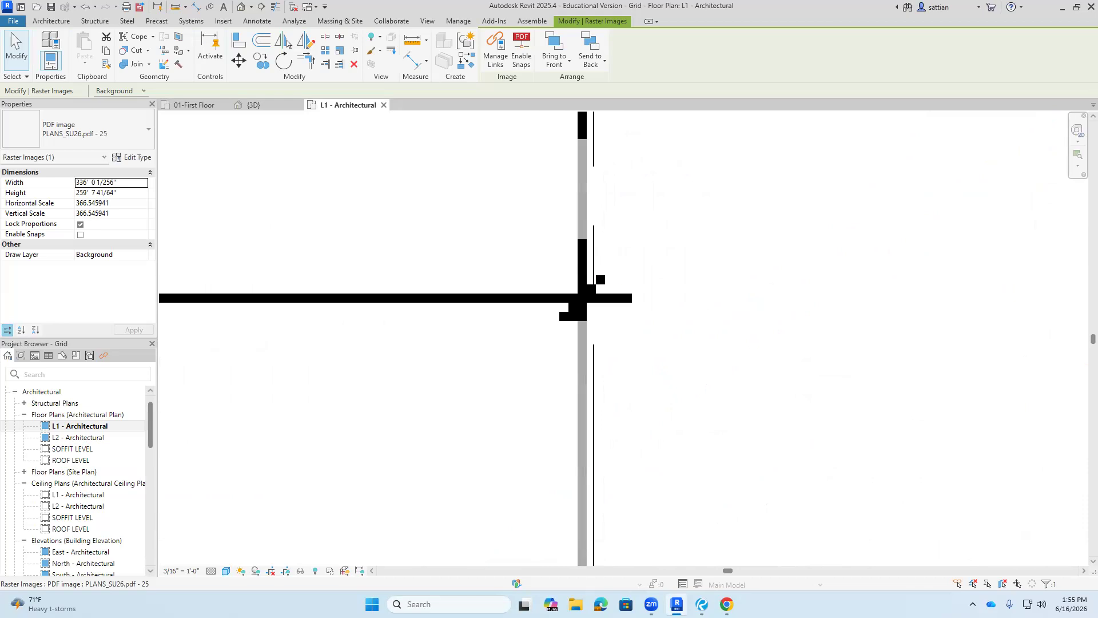
pyautogui.scroll(-8, 582, 297)
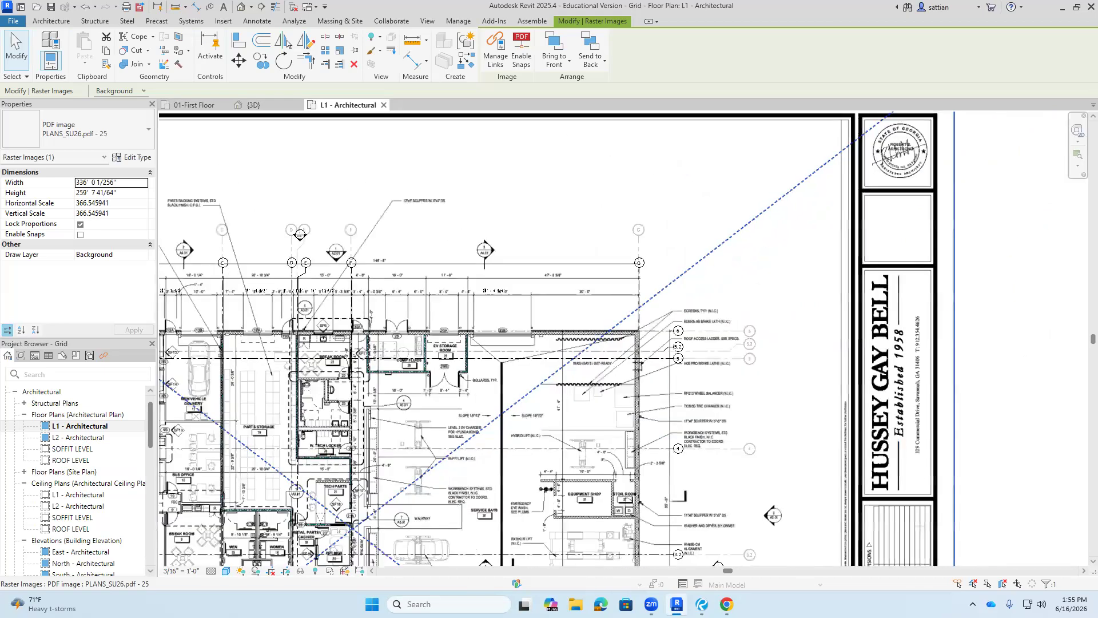
pyautogui.scroll(-6, 645, 308)
pyautogui.scroll(2, 596, 387)
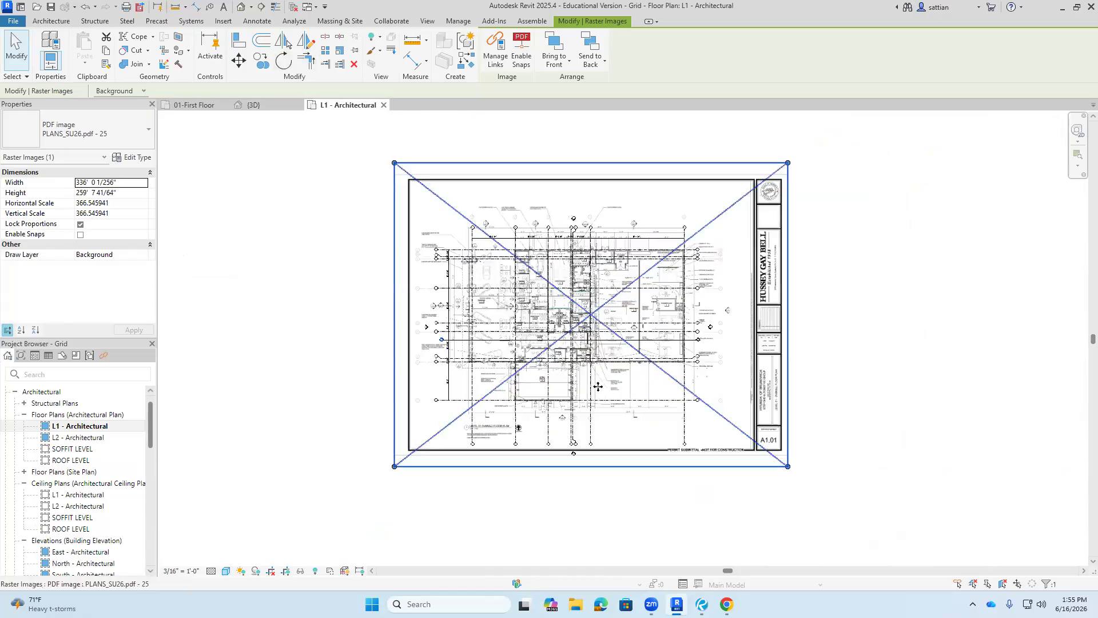
# - Pin the aligned PDF image in place and clear the selection
pyautogui.scroll(3, 597, 387)
pyautogui.click(354, 52)
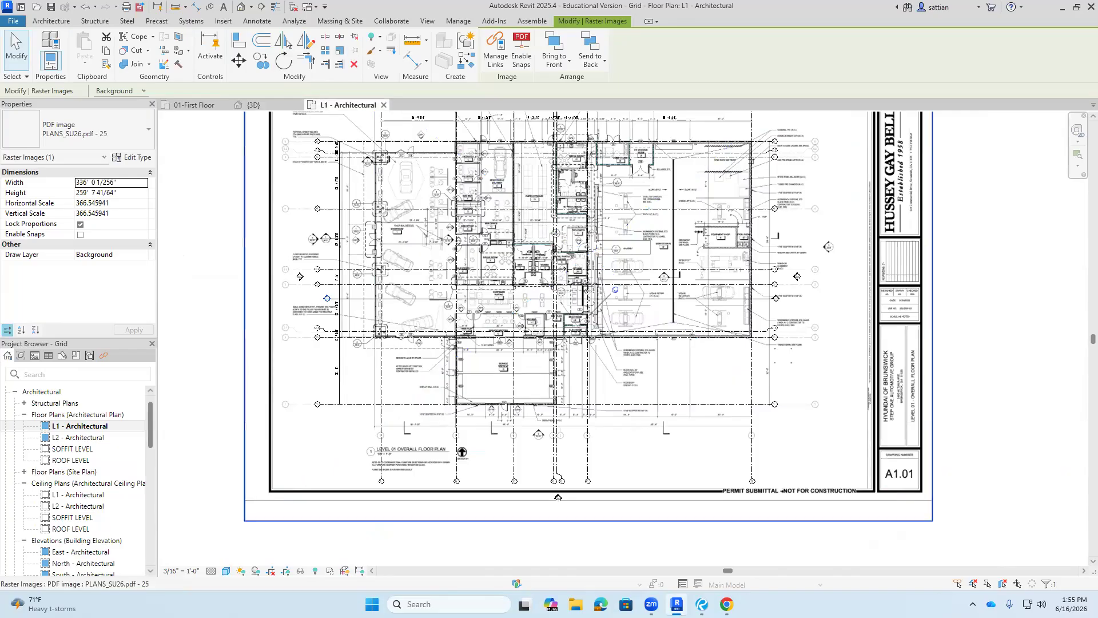
pyautogui.scroll(4, 345, 321)
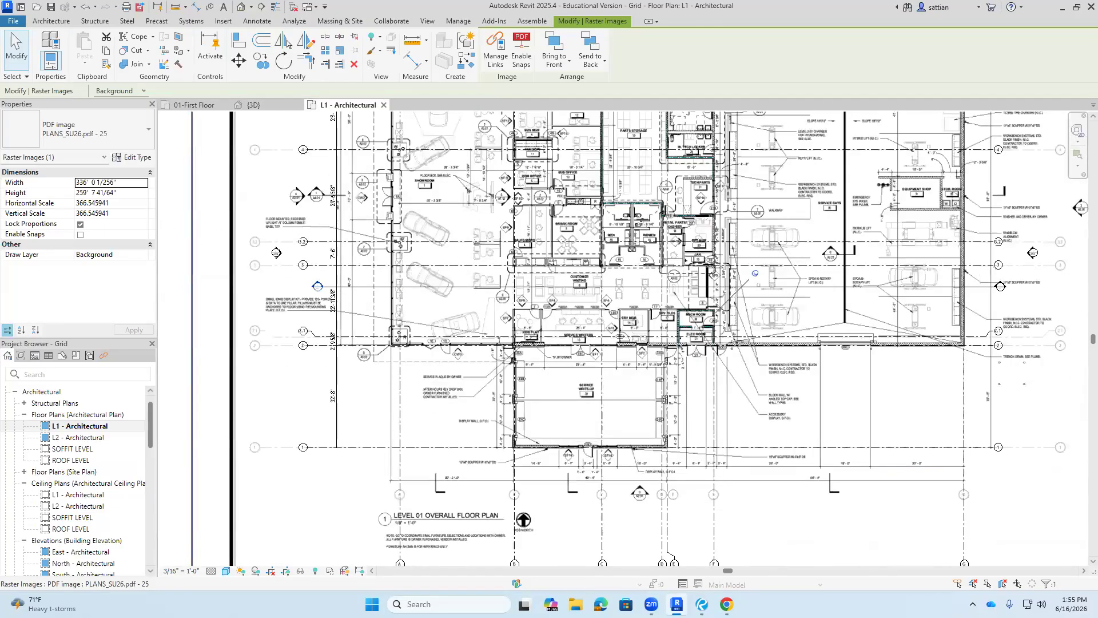
pyautogui.scroll(-4, 370, 385)
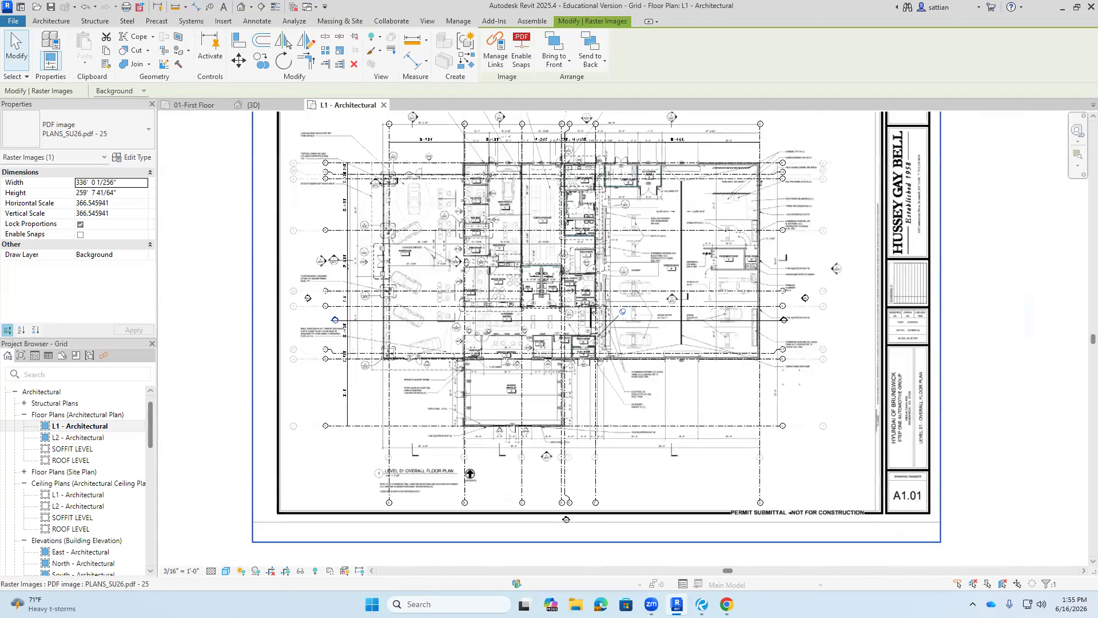
pyautogui.scroll(-2, 789, 362)
pyautogui.click(926, 263)
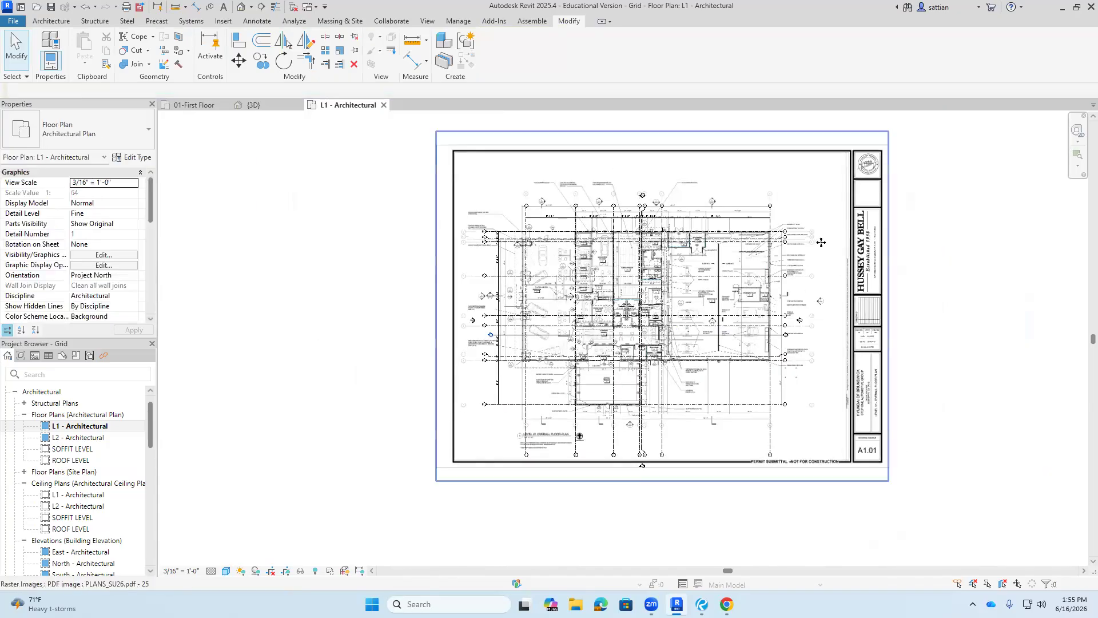
# - Temporarily hide the PDF image in the view, and reset the temporary hide to bring it back
pyautogui.click(889, 255)
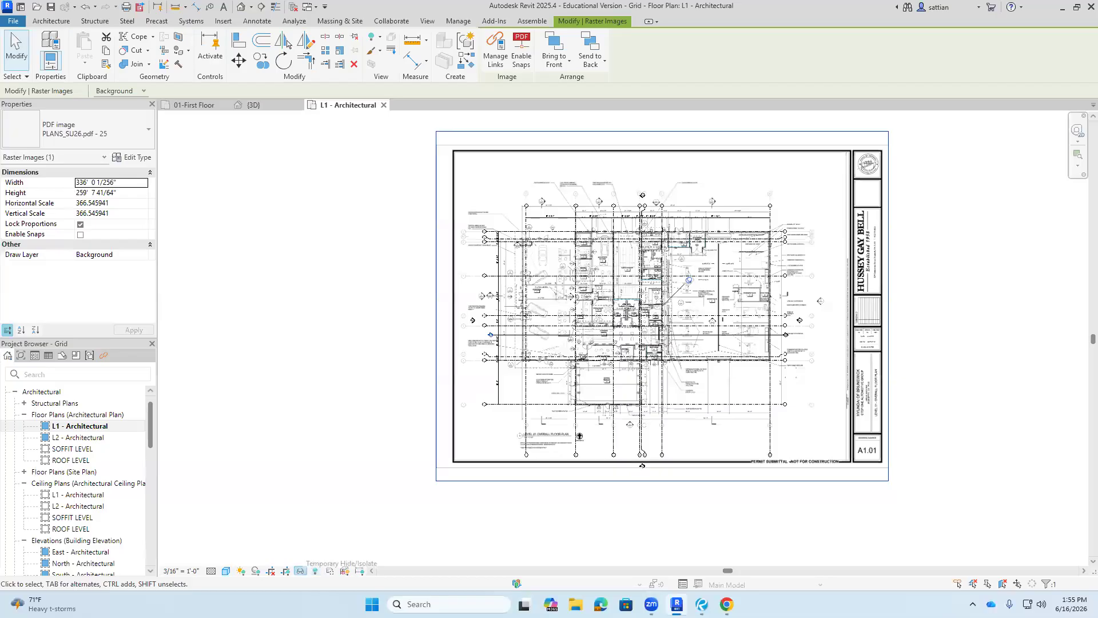
pyautogui.click(300, 571)
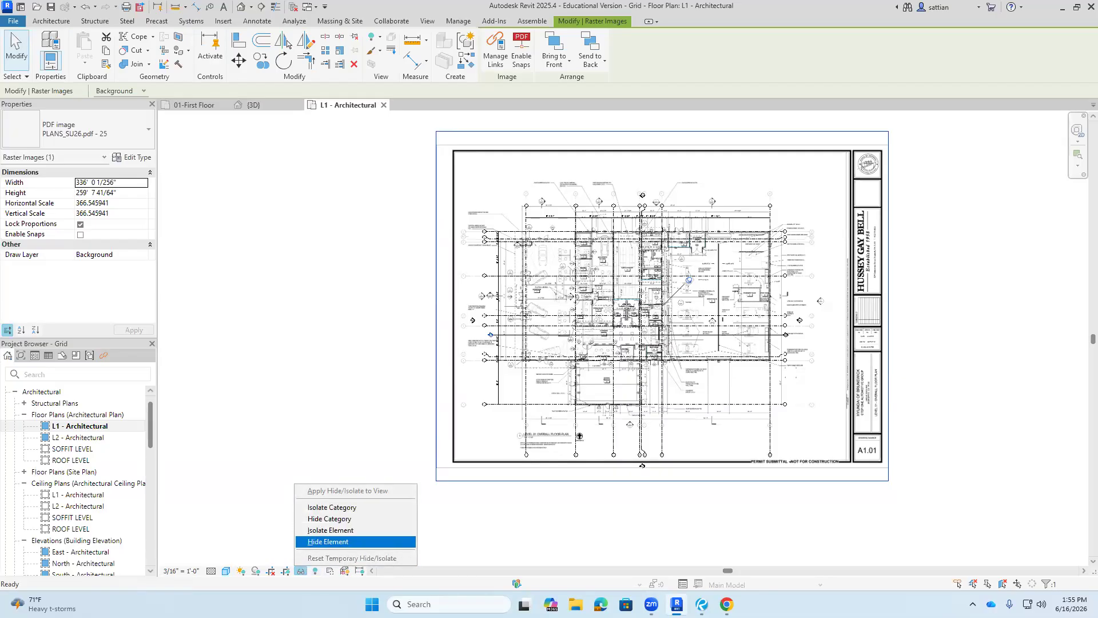
pyautogui.click(328, 541)
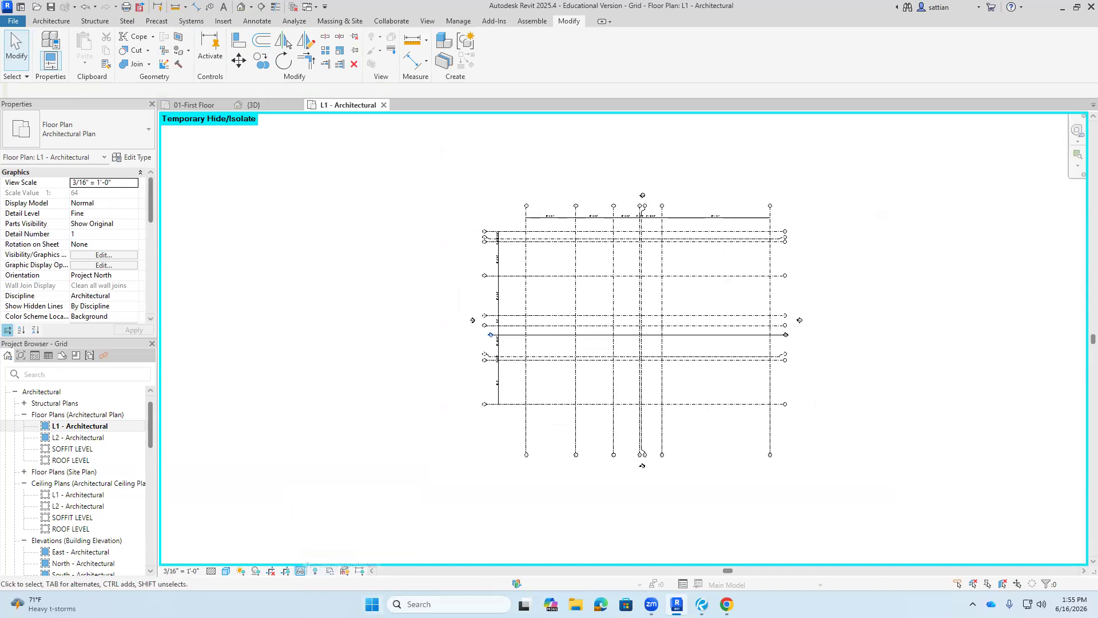
pyautogui.click(300, 570)
pyautogui.click(360, 562)
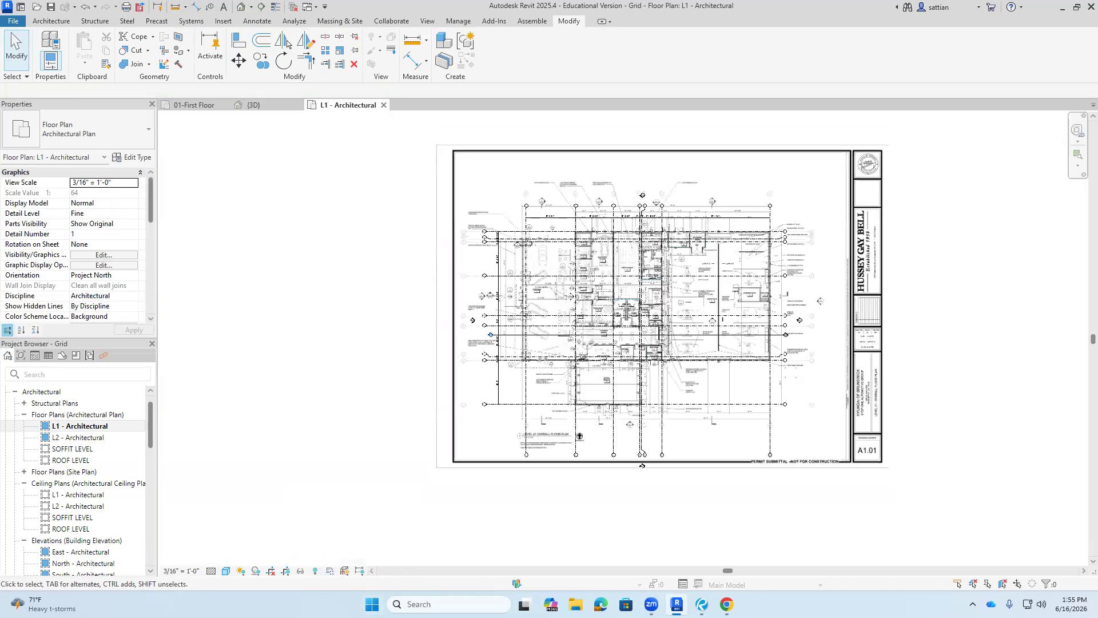
# - Start a new wall on the L1 plan and choose the Basic Wall type Generic - 8" Masonry
pyautogui.scroll(5, 688, 284)
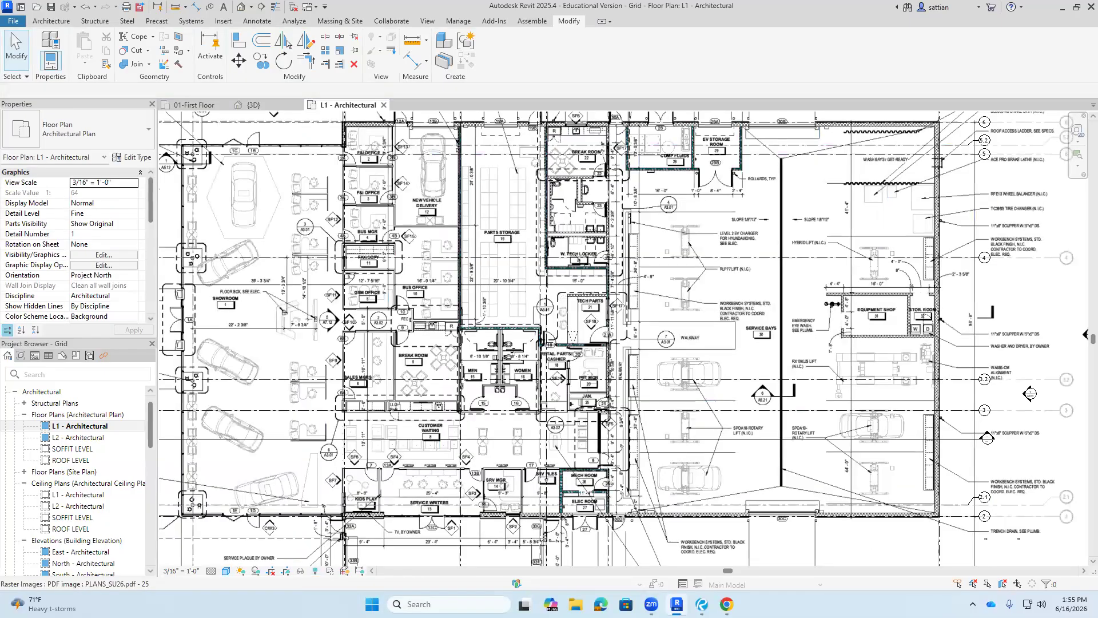
pyautogui.scroll(8, 935, 515)
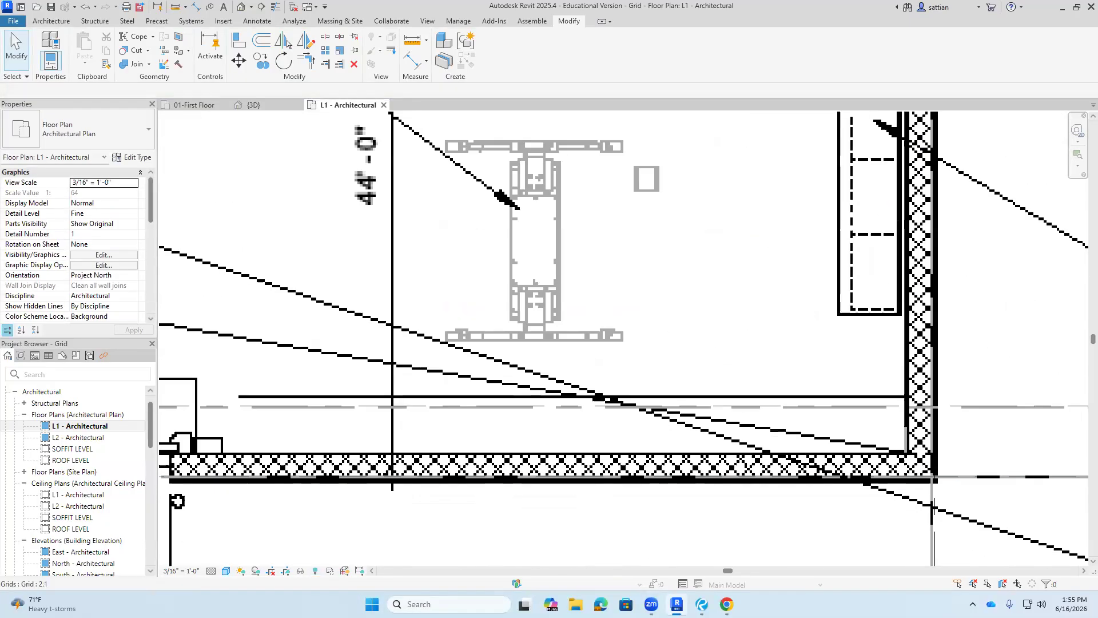
pyautogui.click(51, 21)
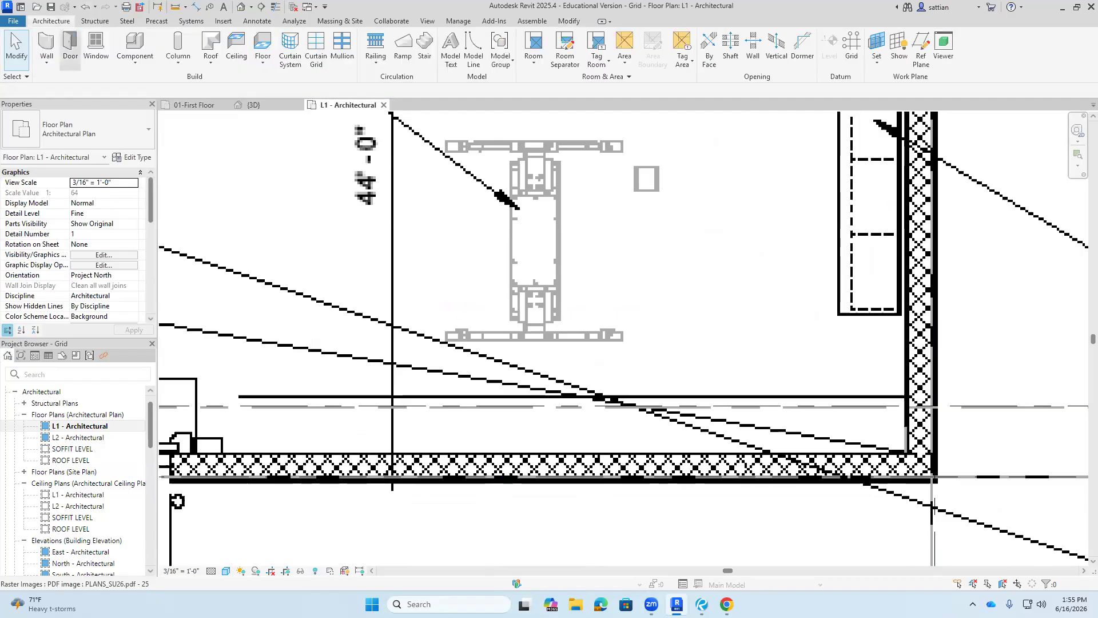
pyautogui.click(46, 44)
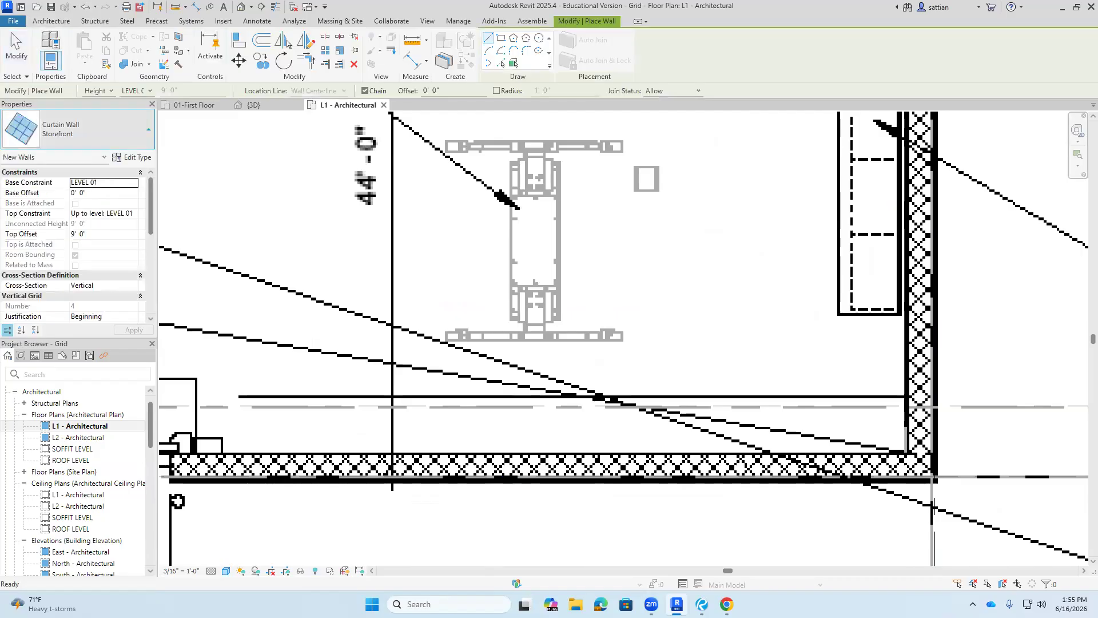
pyautogui.click(77, 130)
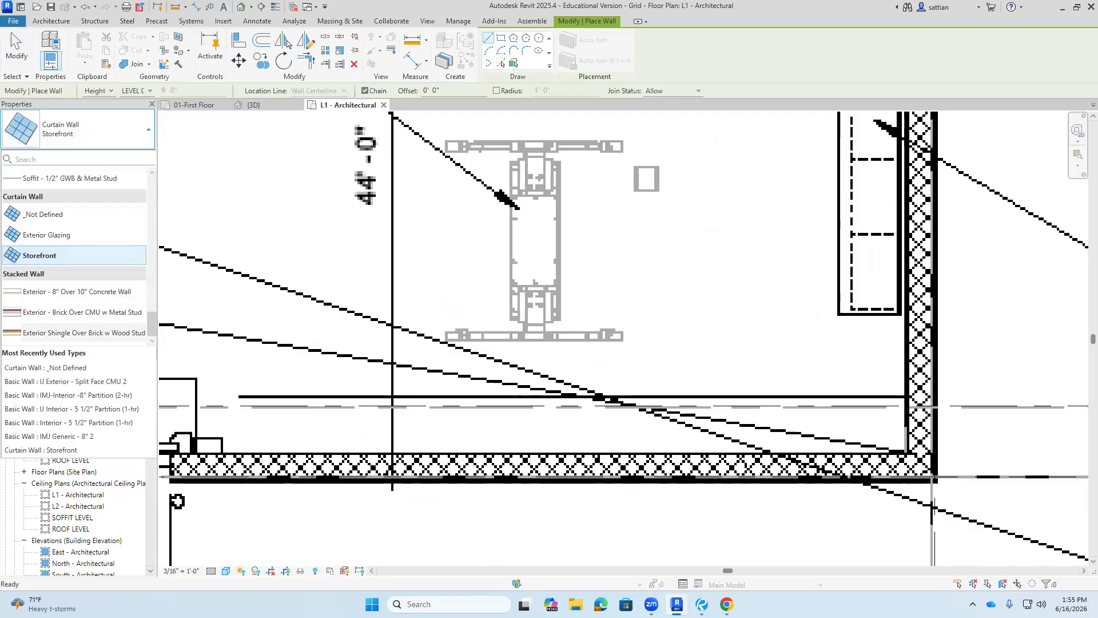
pyautogui.scroll(3, 288, 42)
pyautogui.scroll(10, 288, 43)
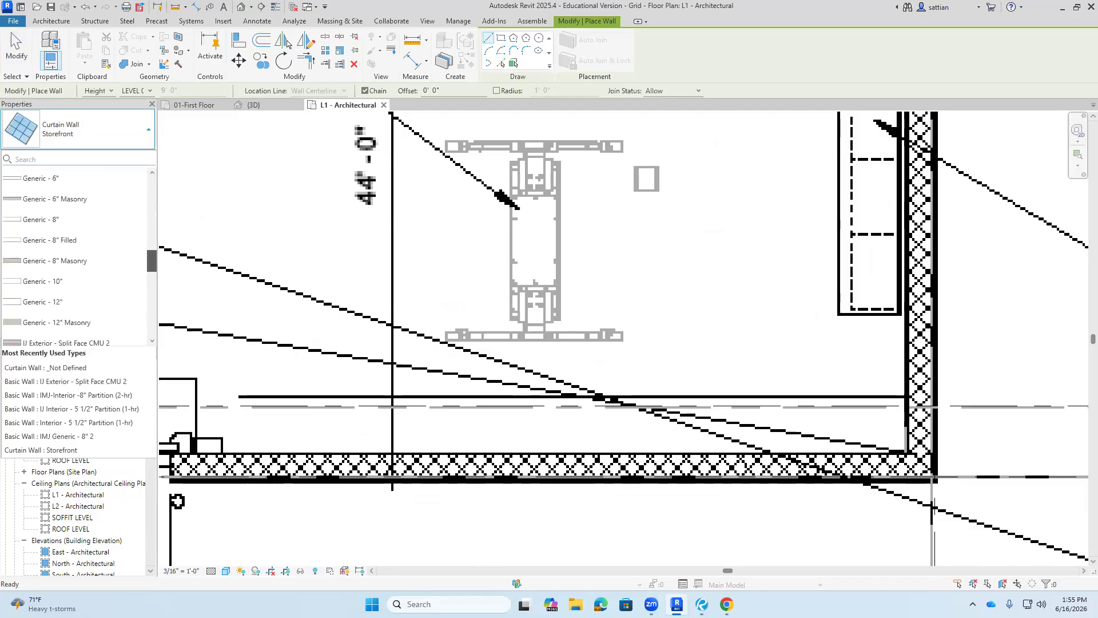
pyautogui.scroll(-8, 288, 43)
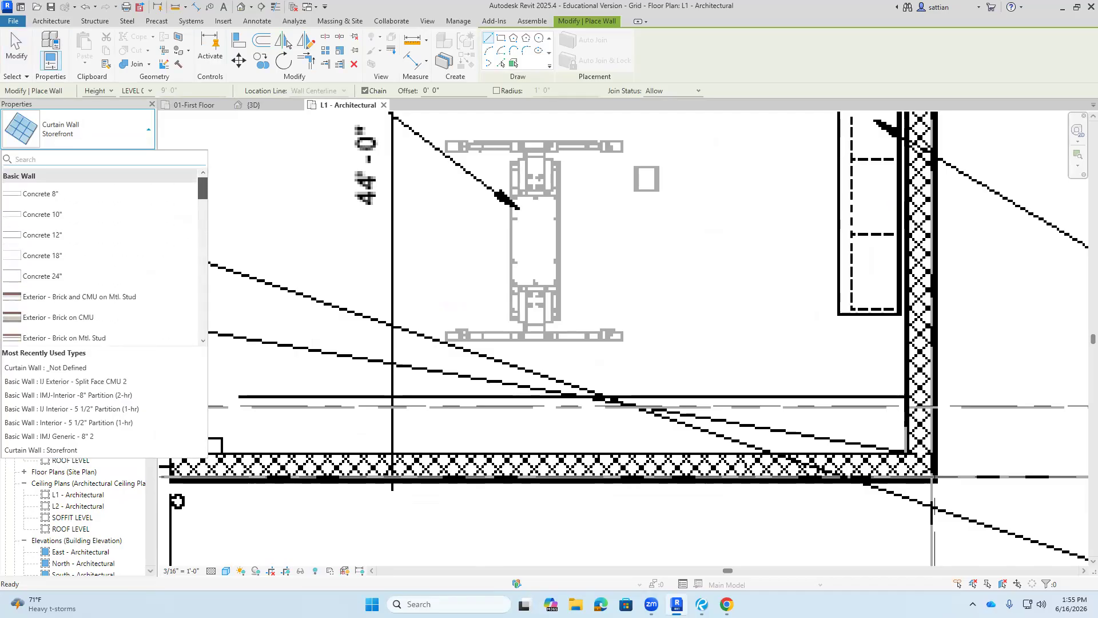
pyautogui.scroll(-5, 288, 43)
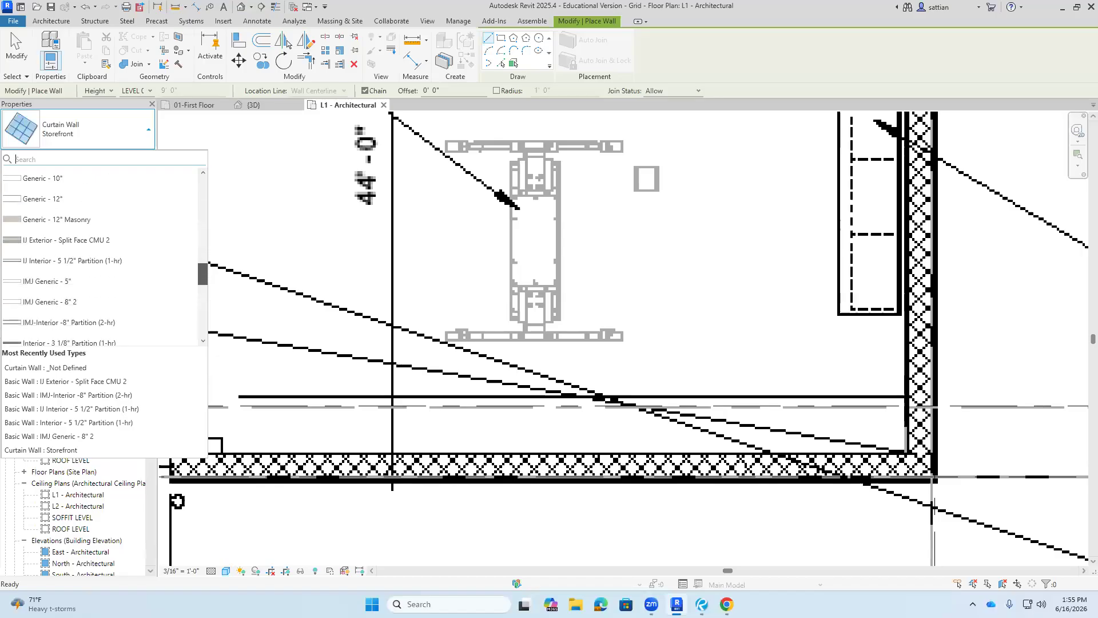
pyautogui.scroll(-4, 288, 43)
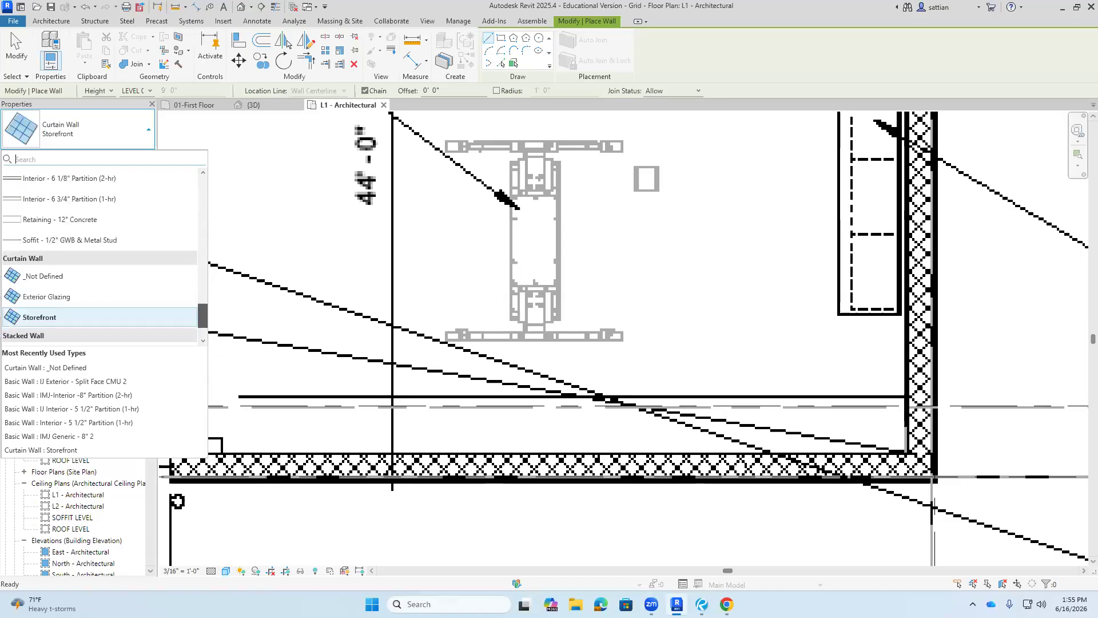
pyautogui.moveTo(208, 297); pyautogui.dragTo(155, 254)
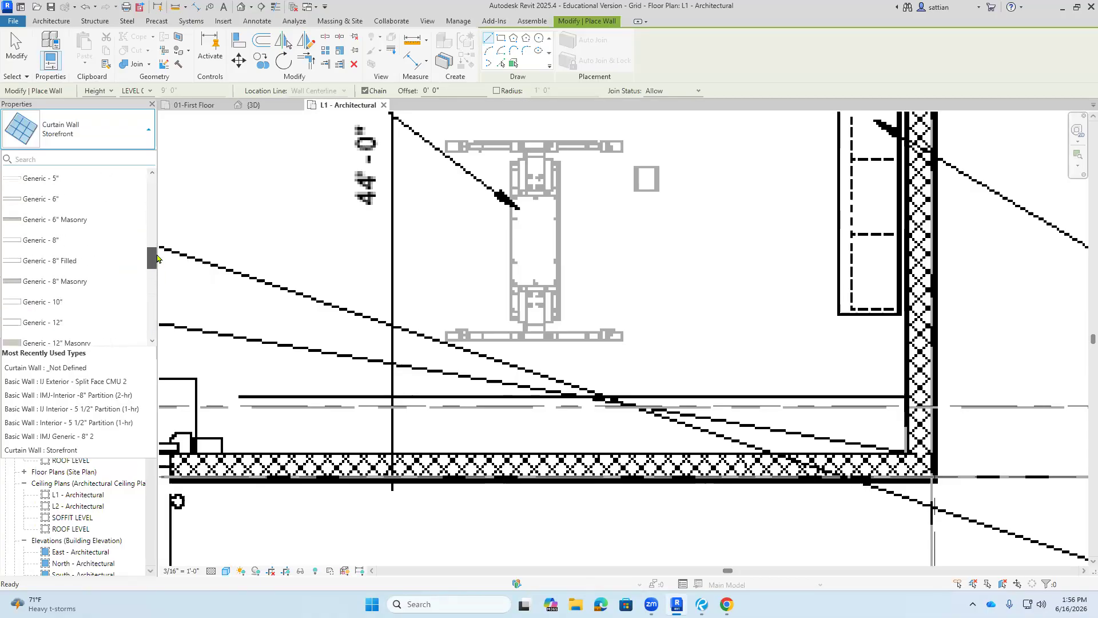
pyautogui.click(73, 281)
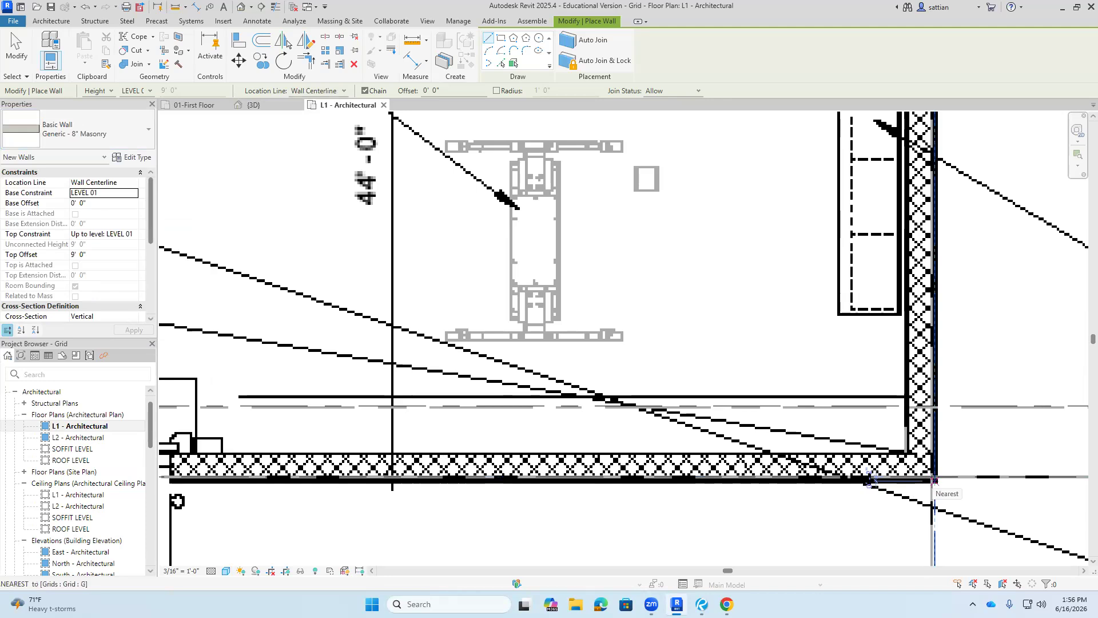
# - With the location line on Finish Face: Exterior, draw a masonry wall segment along grid 2 from grid G partway toward grid F
pyautogui.click(329, 91)
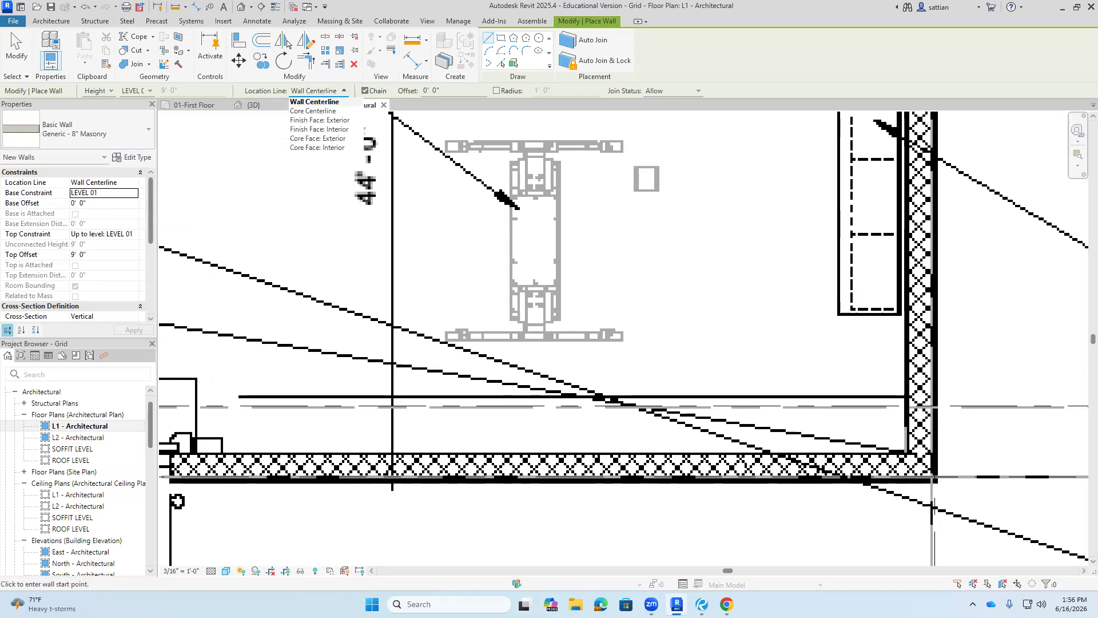
pyautogui.click(327, 120)
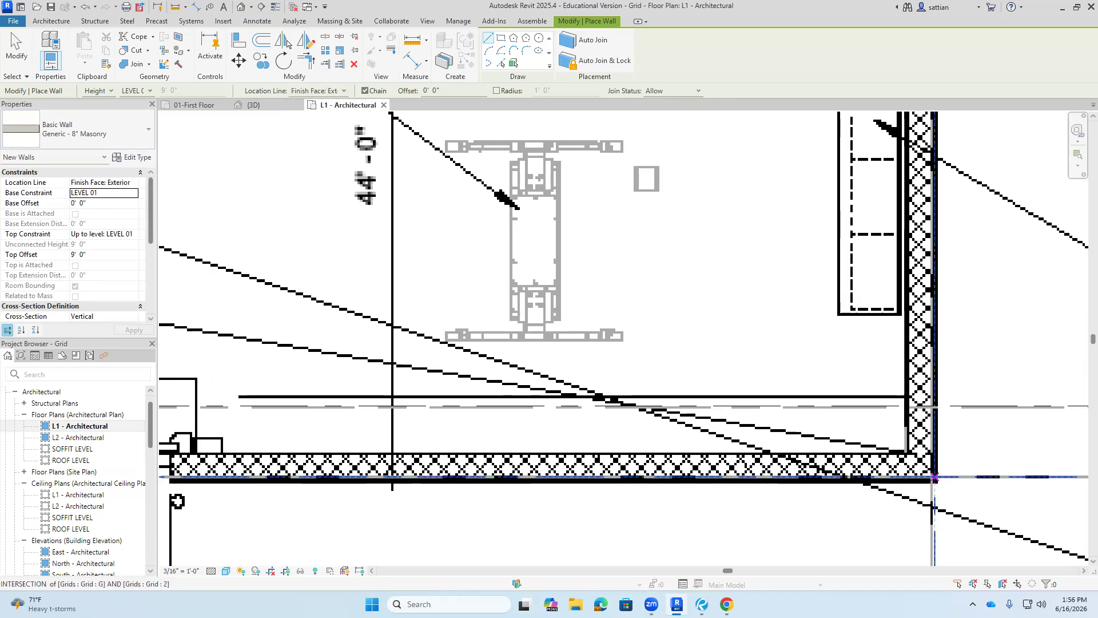
pyautogui.click(934, 477)
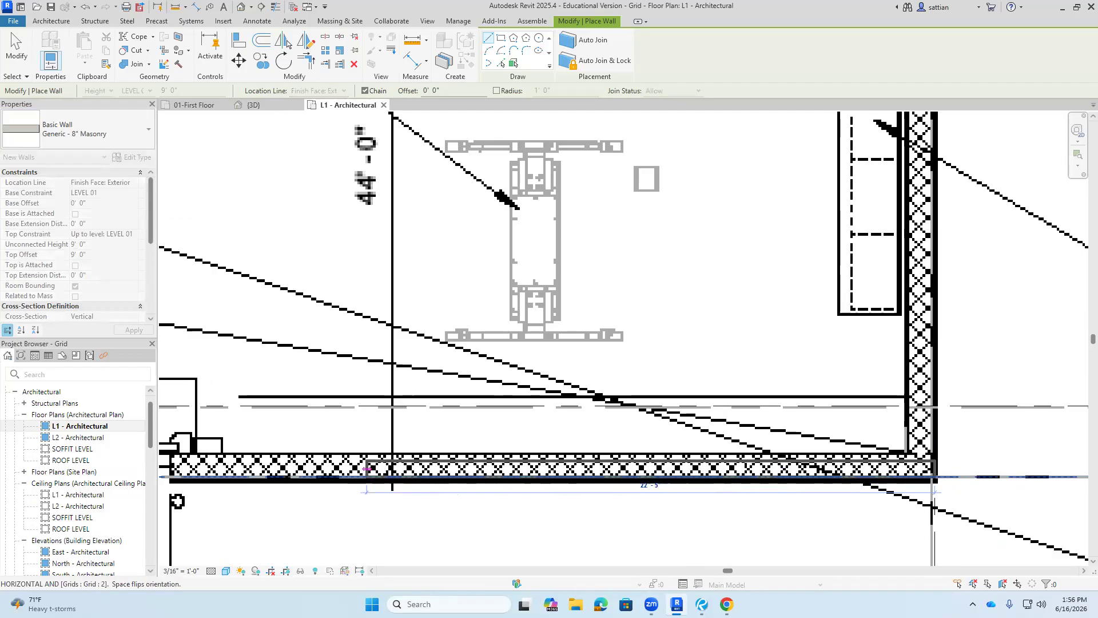
pyautogui.scroll(-3, 292, 483)
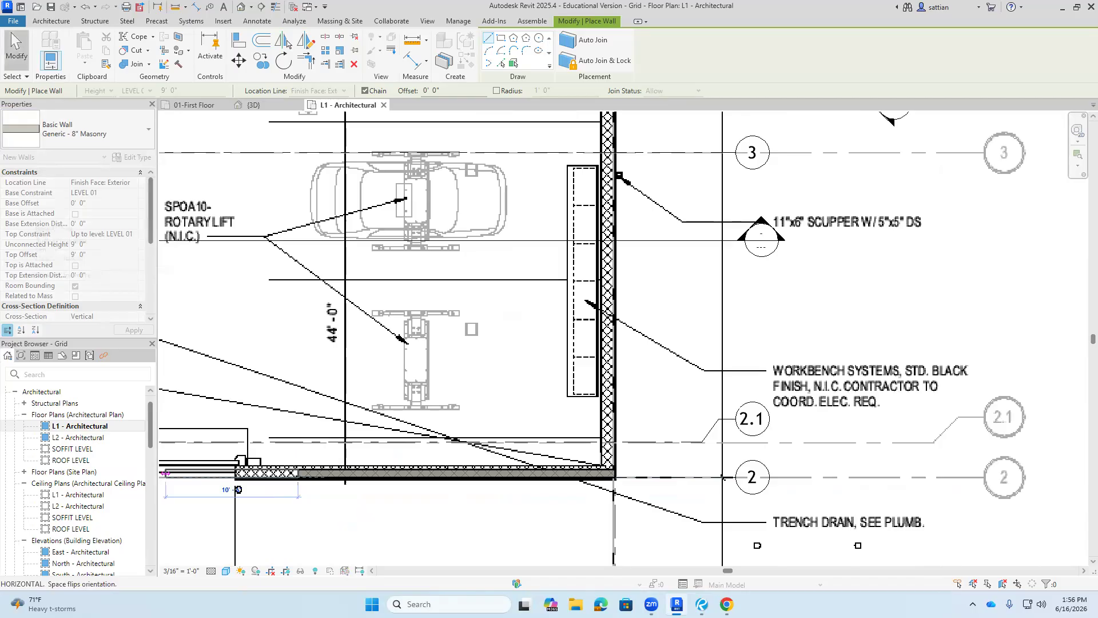
pyautogui.click(16, 49)
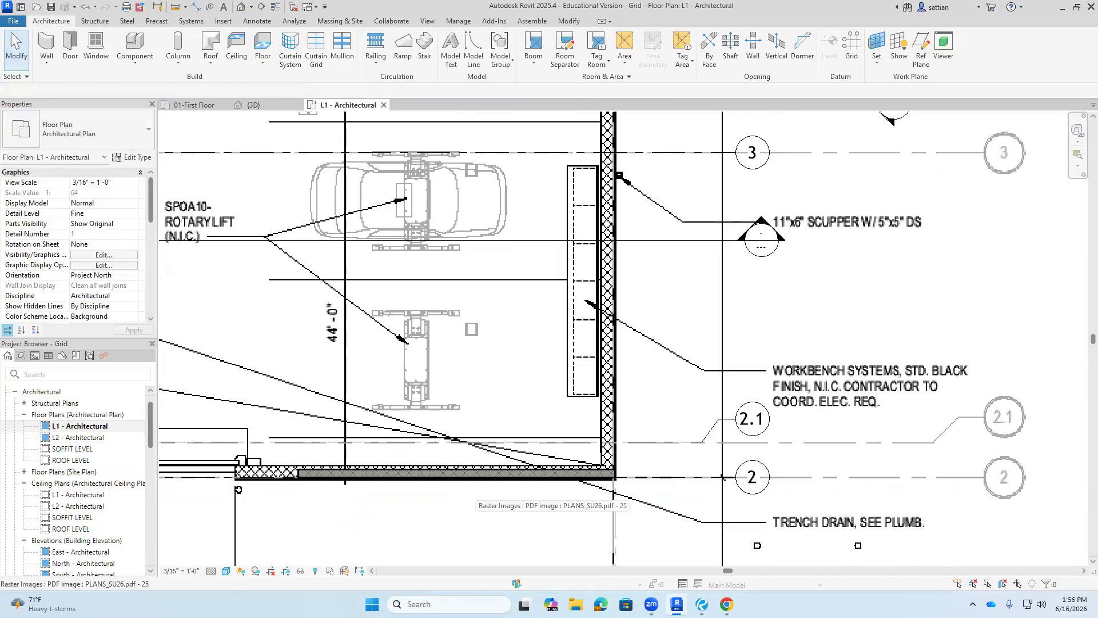
pyautogui.scroll(-5, 481, 489)
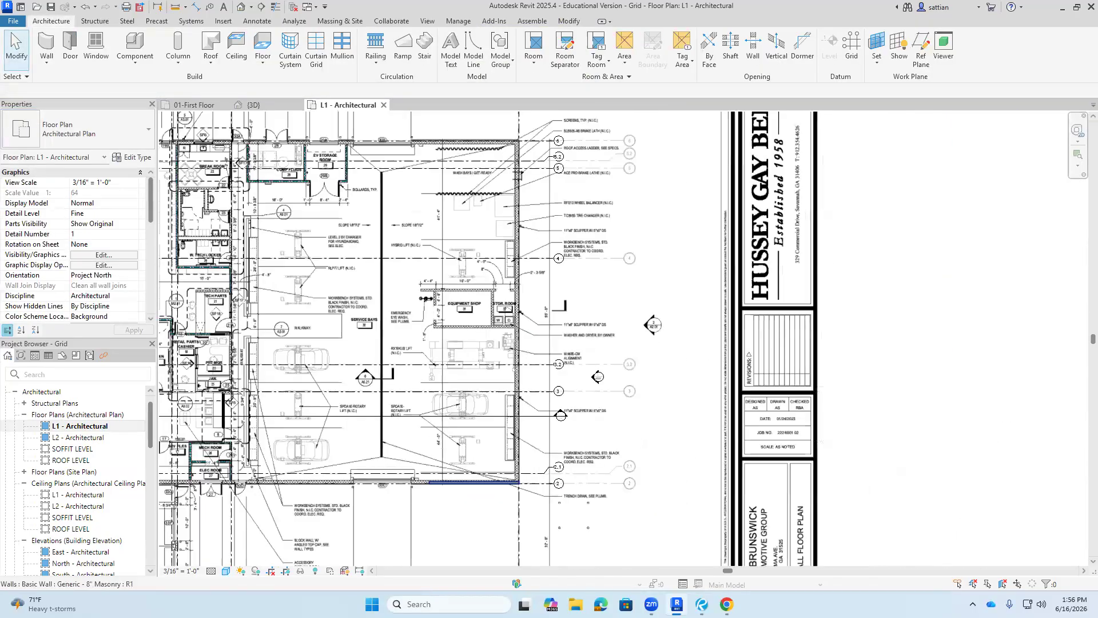
# - Delete the masonry wall segment drawn along grid 2 near grid G
pyautogui.scroll(-1, 483, 486)
pyautogui.scroll(-2, 349, 310)
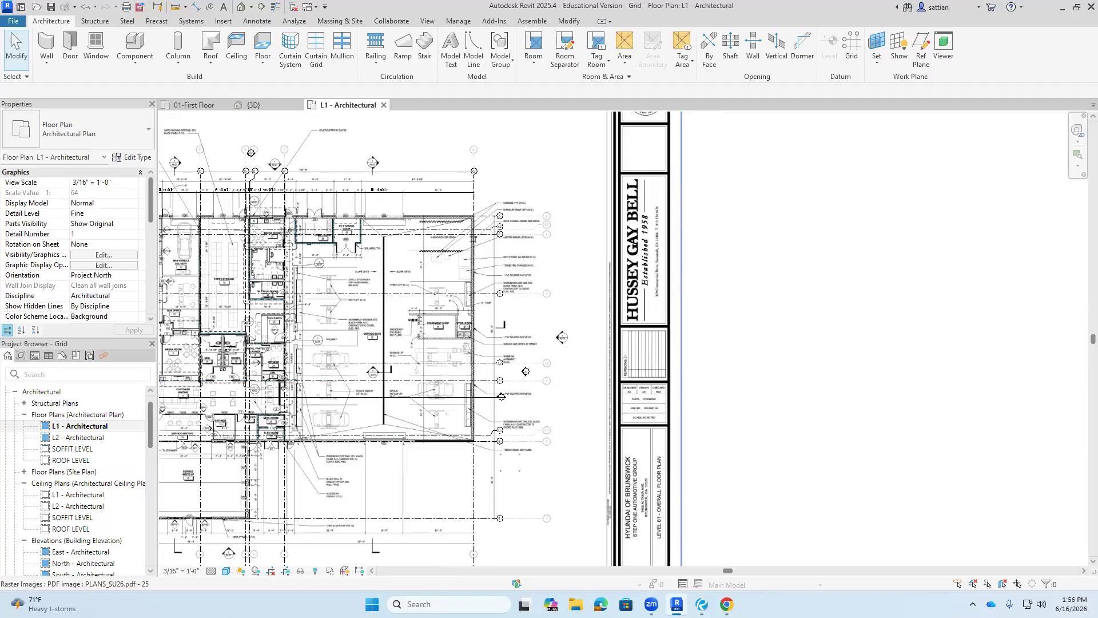
pyautogui.scroll(-1, 413, 370)
pyautogui.scroll(-2, 408, 373)
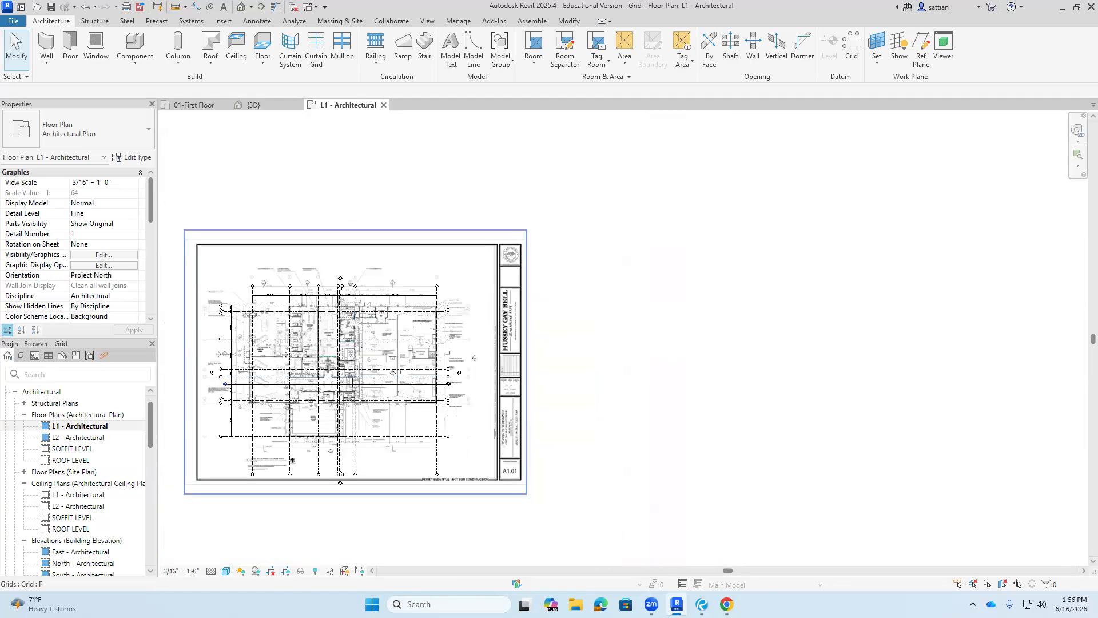
pyautogui.scroll(2, 390, 417)
pyautogui.scroll(3, 419, 404)
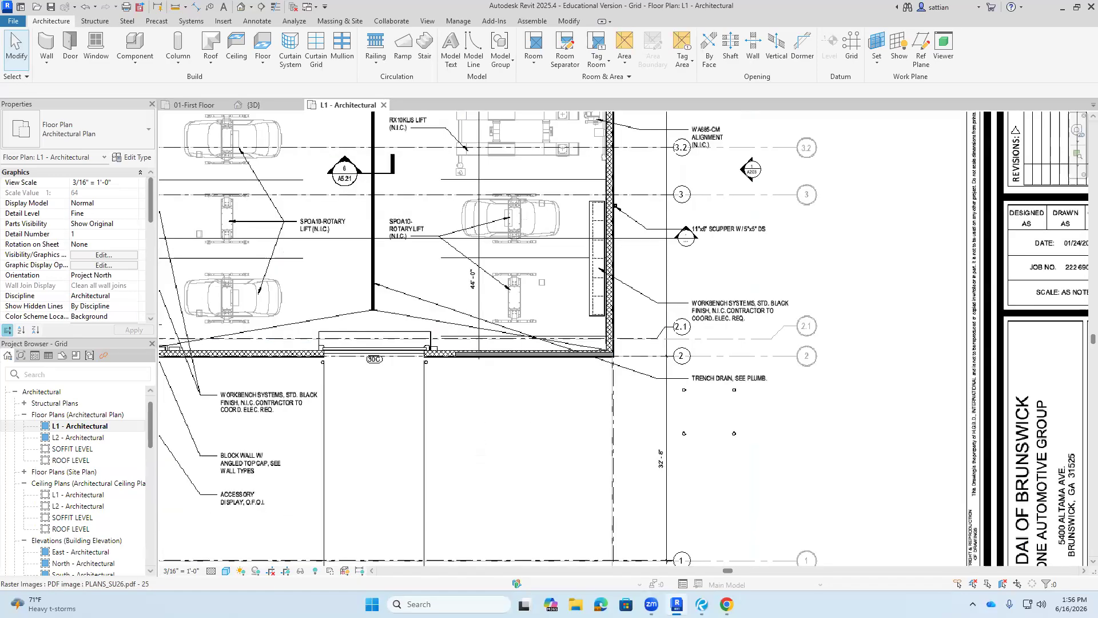
pyautogui.click(526, 355)
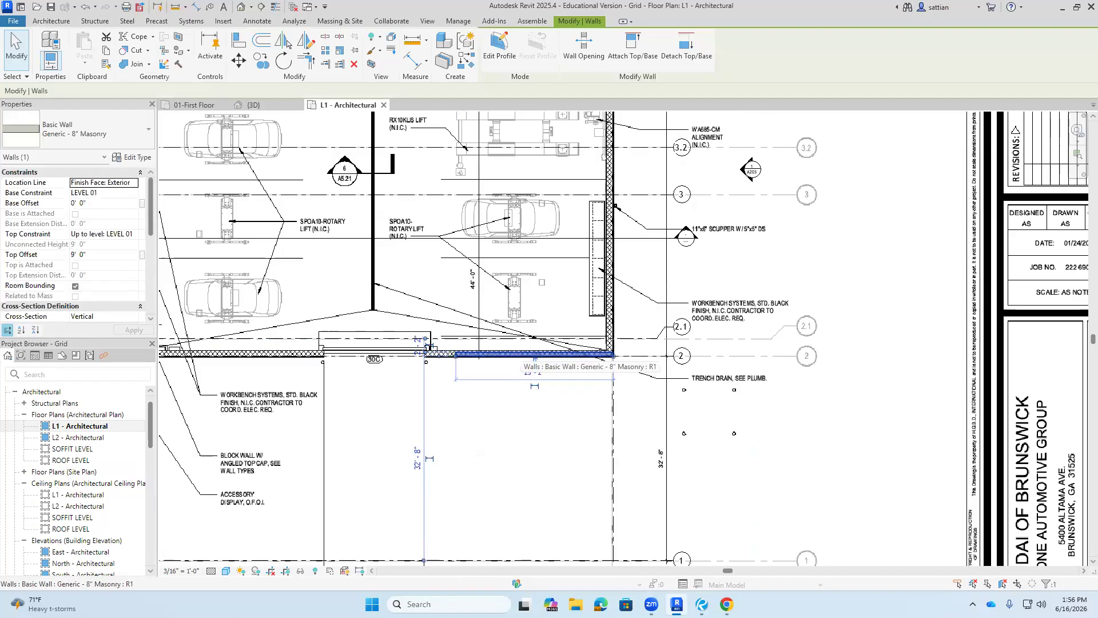
pyautogui.press('Escape')
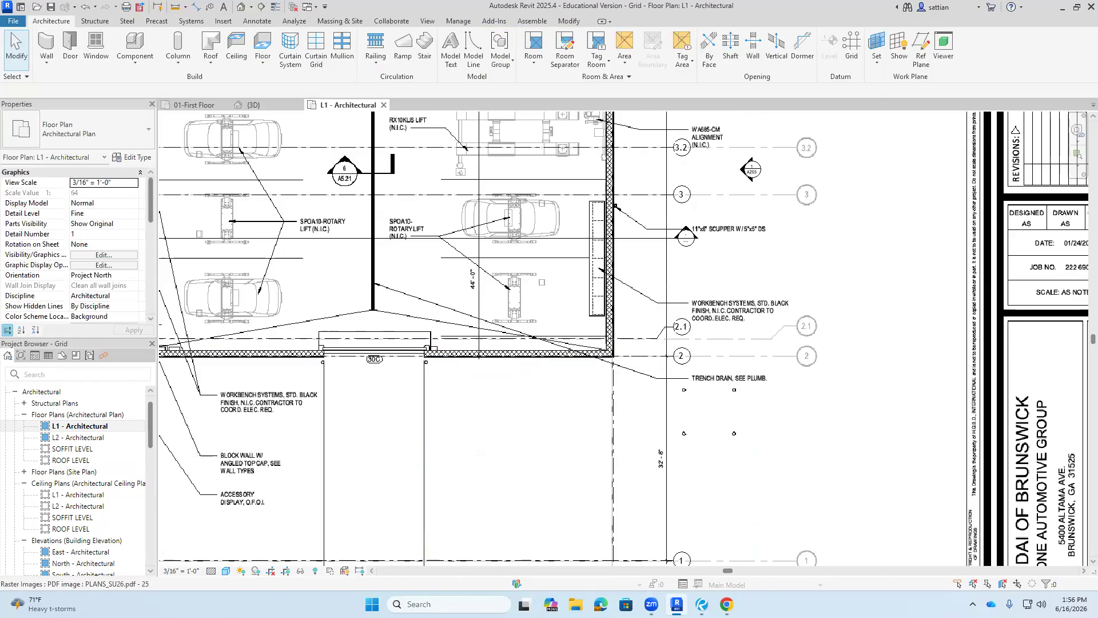
# - Unpin the PDF floor plan image and delete it from the L1 plan
pyautogui.scroll(-6, 489, 424)
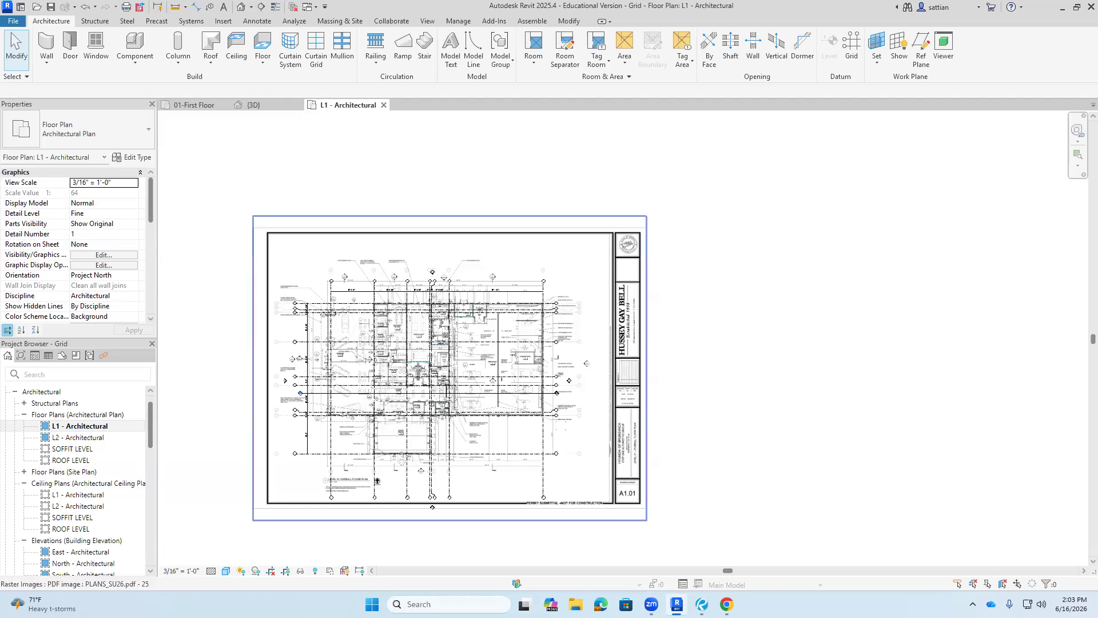
pyautogui.click(553, 247)
pyautogui.press('Delete')
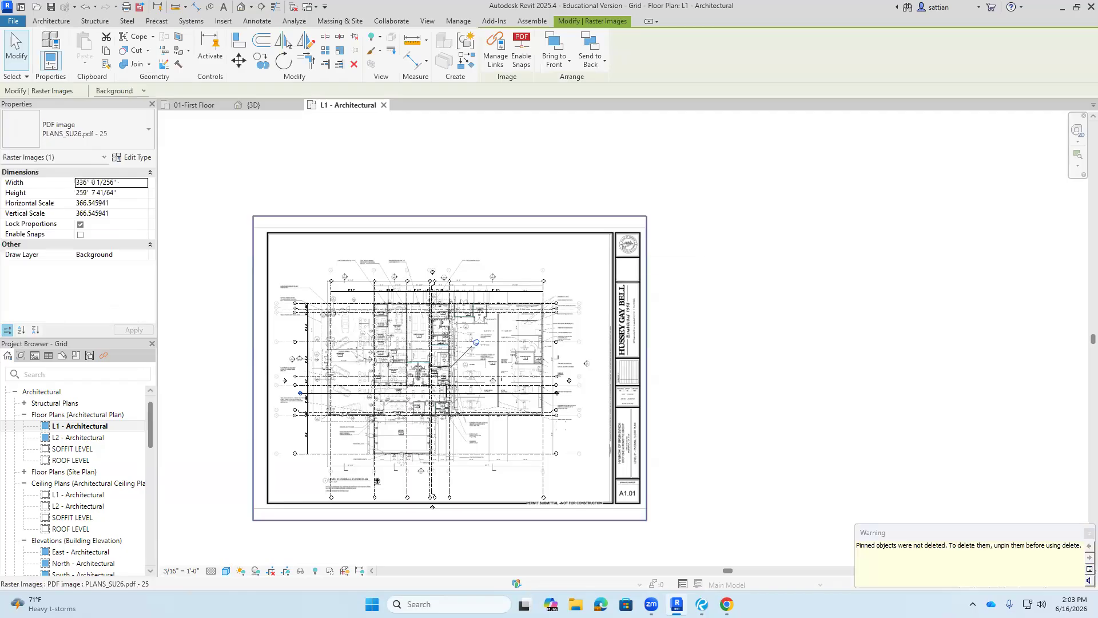
pyautogui.press('Escape')
pyautogui.click(556, 286)
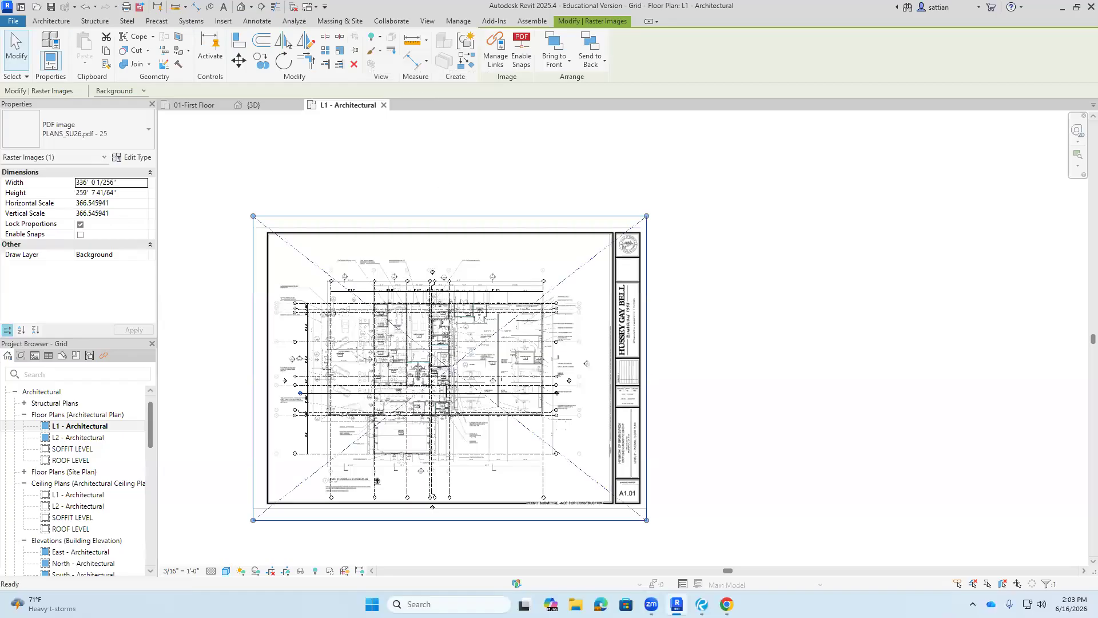
pyautogui.press('Delete')
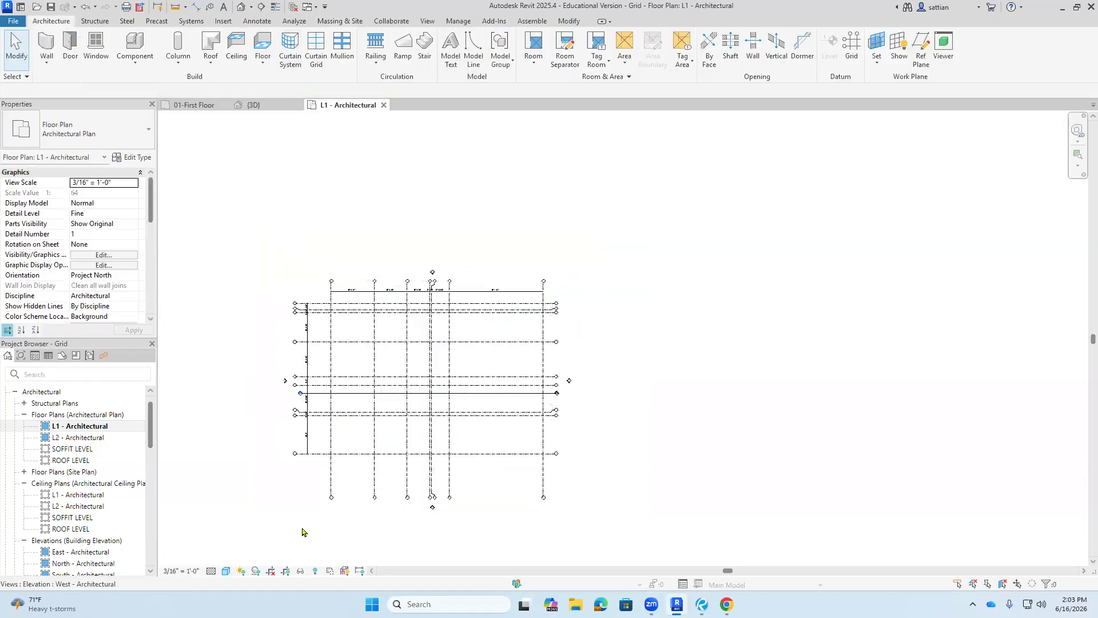
# - Switch to the PLANS_SU26 drawing set in Bluebeam Revu and examine the showroom corner near grids A and 5 on sheet A1.01
pyautogui.scroll(7, 329, 471)
pyautogui.moveTo(400, 221); pyautogui.dragTo(421, 385, button='middle')
pyautogui.scroll(5, 355, 367)
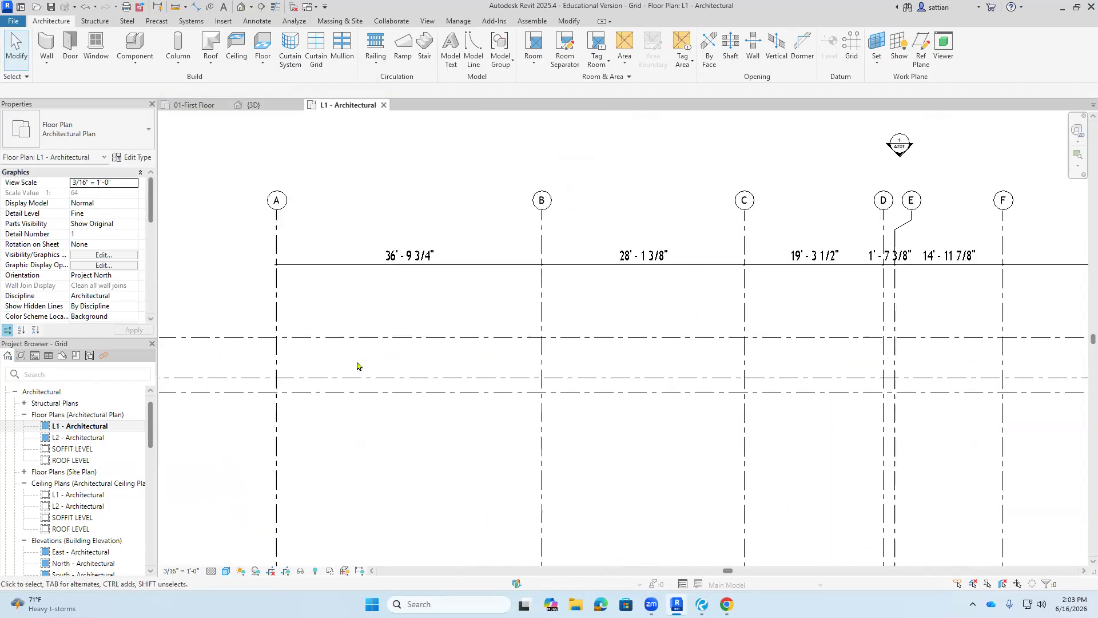
pyautogui.scroll(-2, 371, 367)
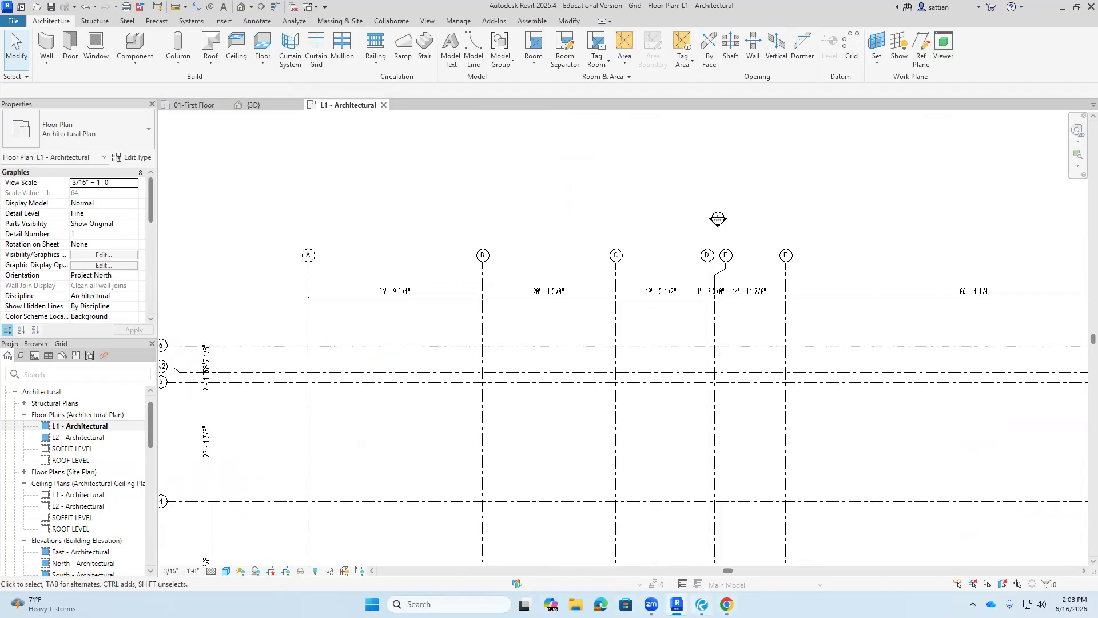
pyautogui.click(701, 604)
pyautogui.scroll(6, 337, 168)
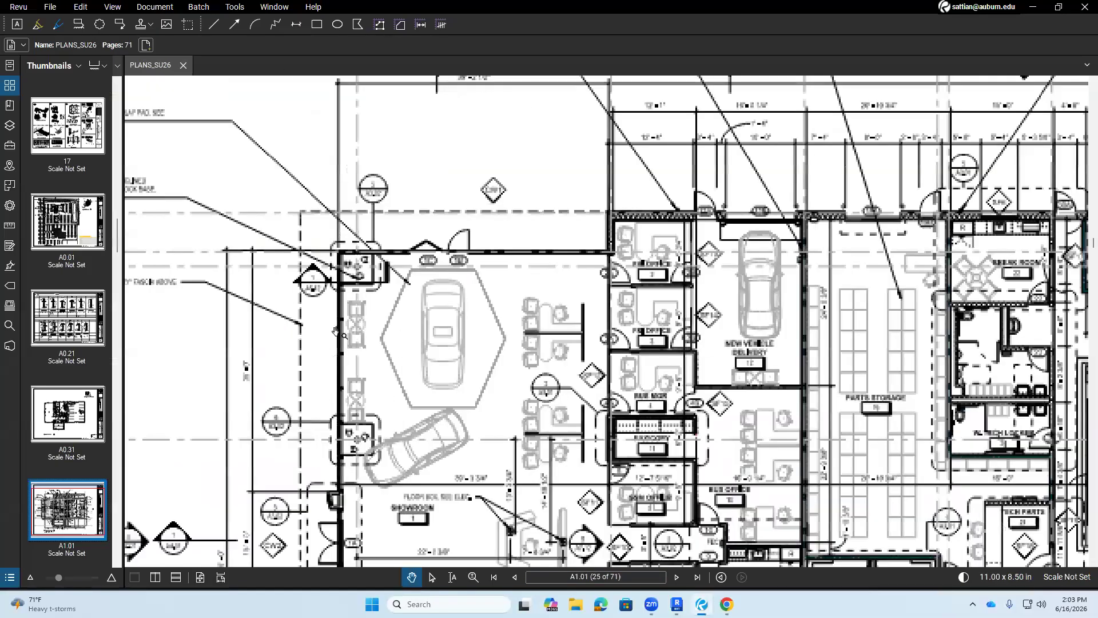
pyautogui.scroll(4, 336, 332)
pyautogui.moveTo(386, 246); pyautogui.dragTo(413, 527)
pyautogui.scroll(-4, 424, 344)
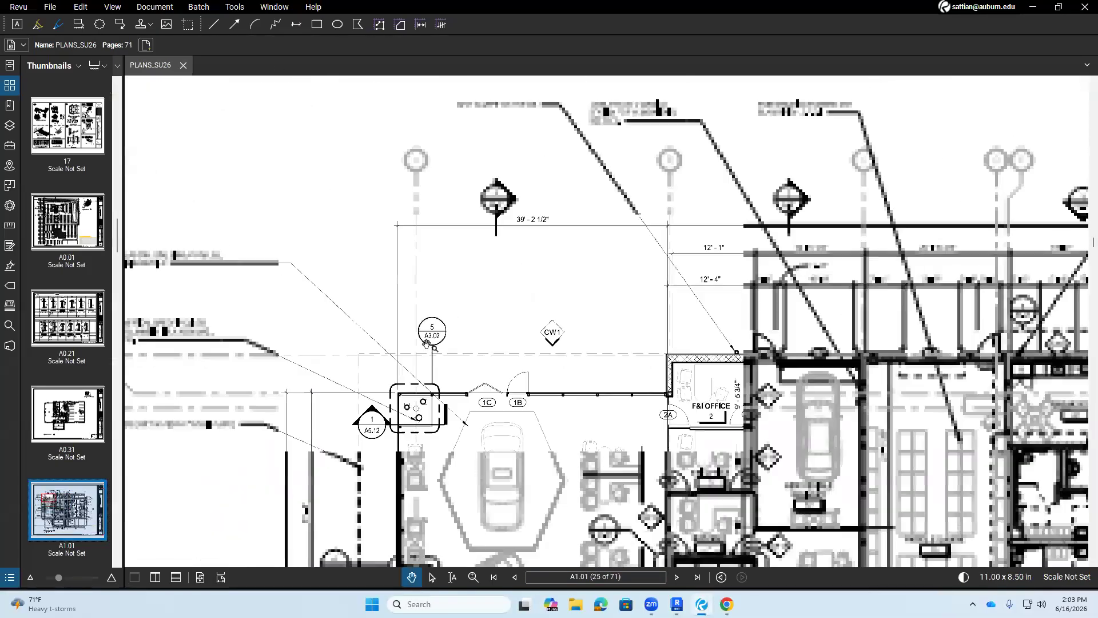
pyautogui.scroll(-4, 426, 343)
pyautogui.scroll(7, 416, 287)
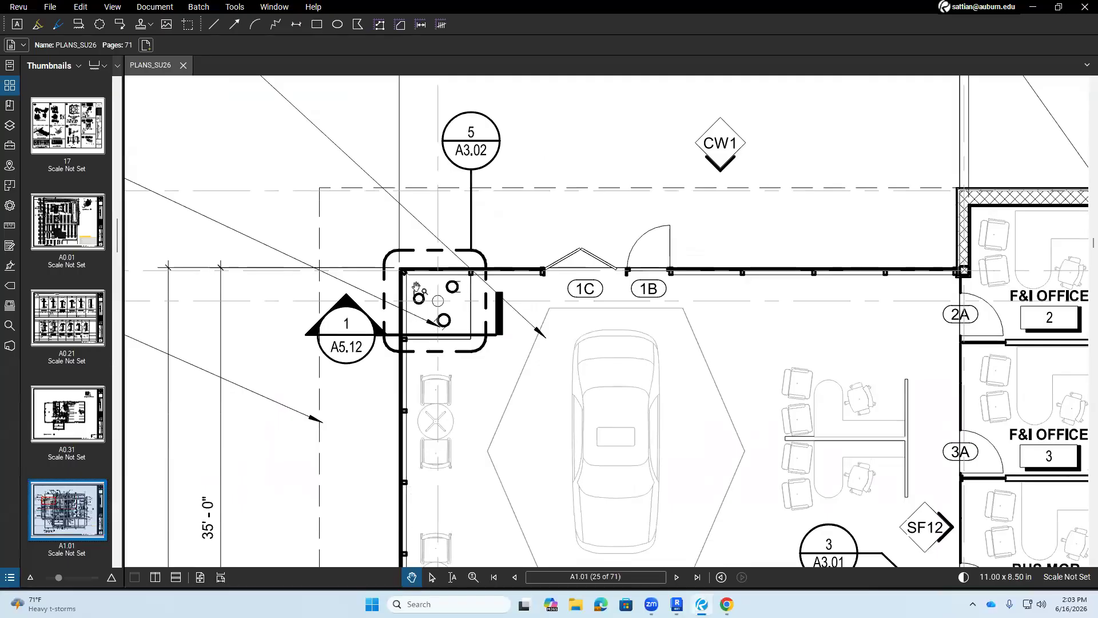
pyautogui.scroll(-3, 413, 325)
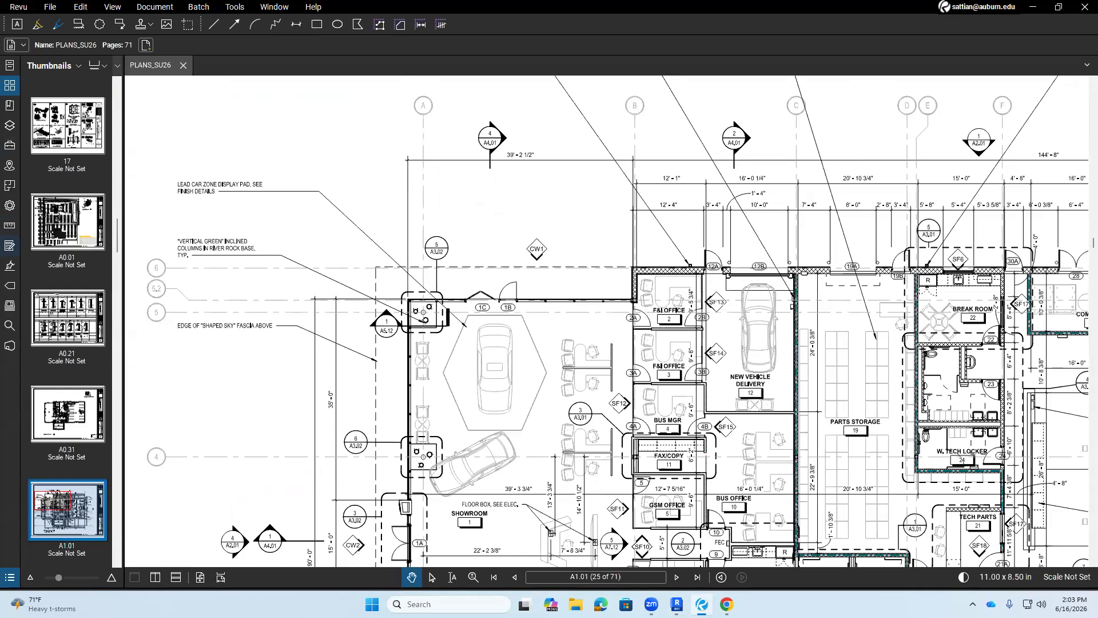
# - Check the scale noted under the floor plan title on sheet A1.01 and set the page scale to the preset 1/8" = 1'-0"
pyautogui.click(9, 225)
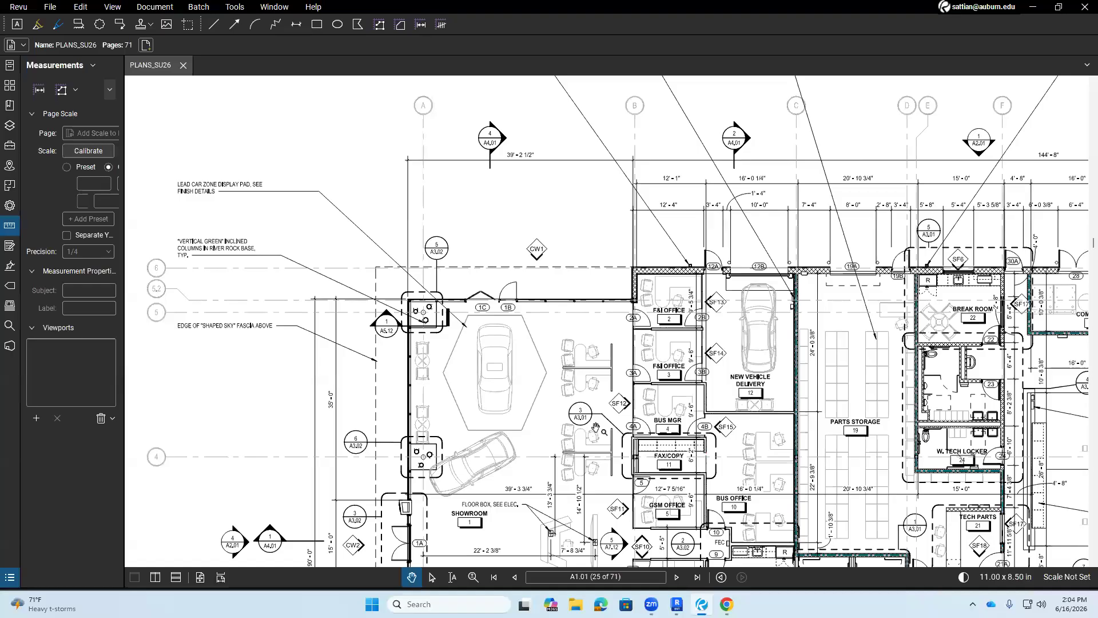
pyautogui.scroll(-5, 596, 429)
pyautogui.moveTo(595, 443); pyautogui.dragTo(571, 67)
pyautogui.scroll(5, 570, 343)
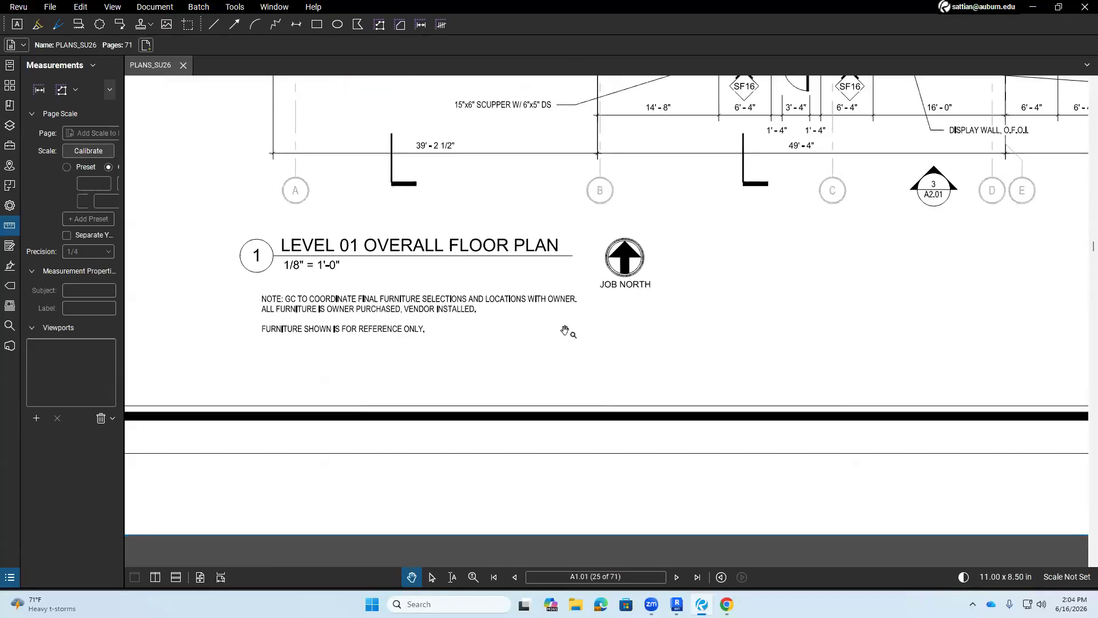
pyautogui.scroll(-5, 443, 335)
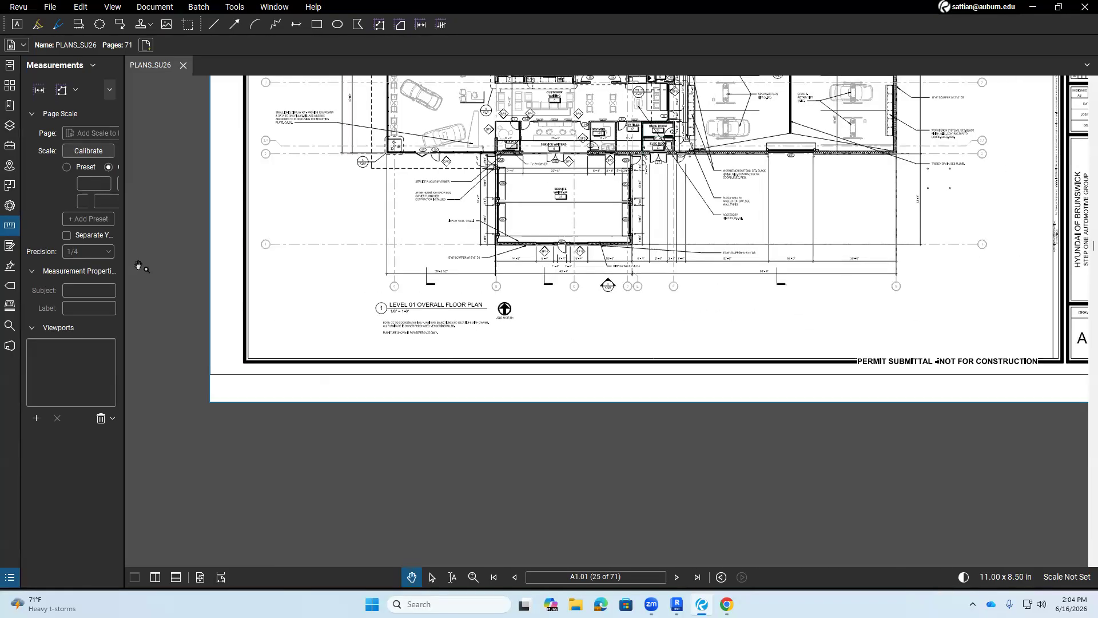
pyautogui.moveTo(474, 143); pyautogui.dragTo(543, 545)
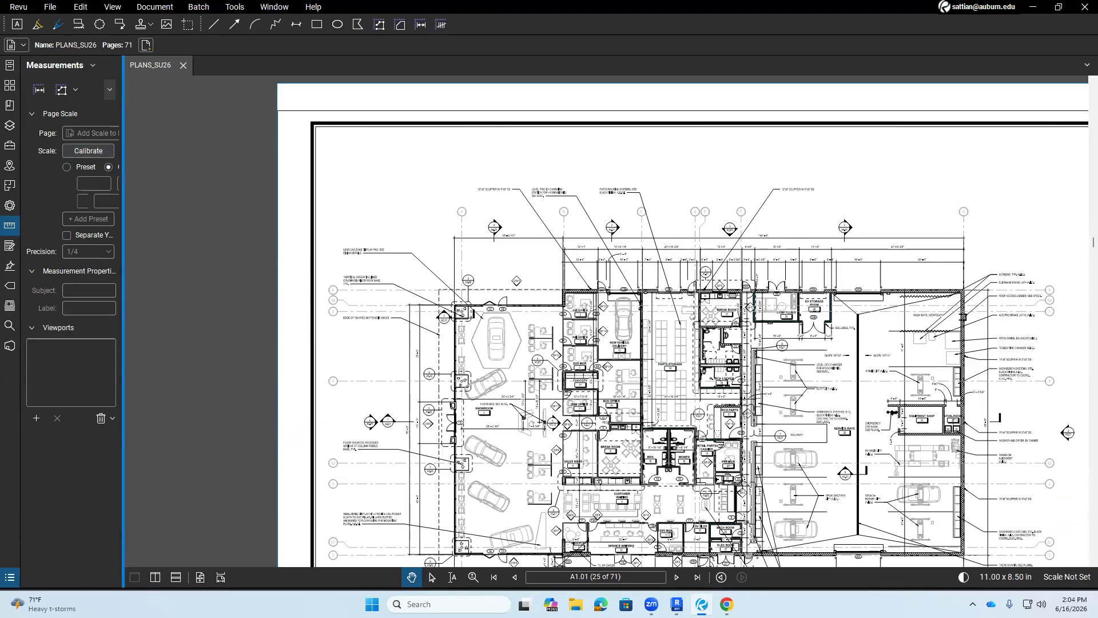
pyautogui.moveTo(123, 309); pyautogui.dragTo(227, 308)
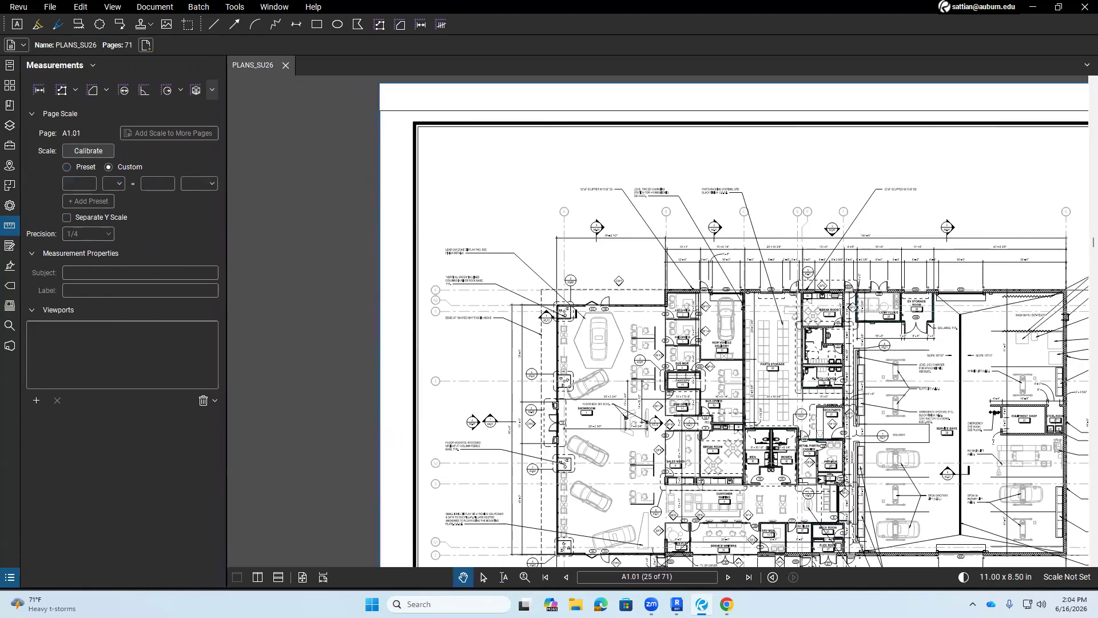
pyautogui.click(67, 166)
pyautogui.click(140, 183)
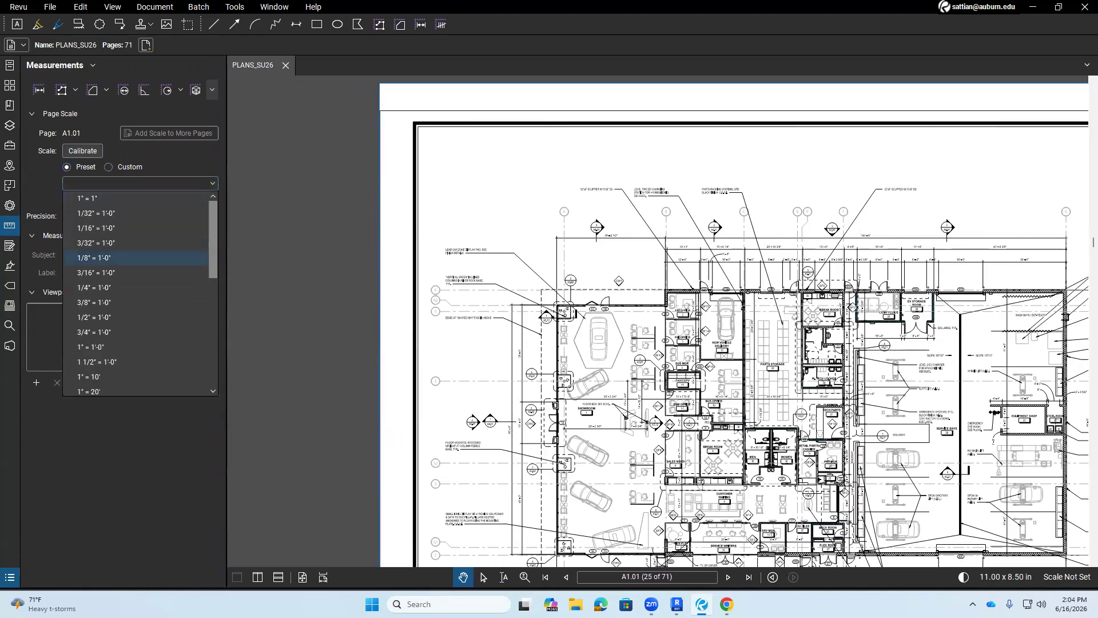
pyautogui.click(94, 257)
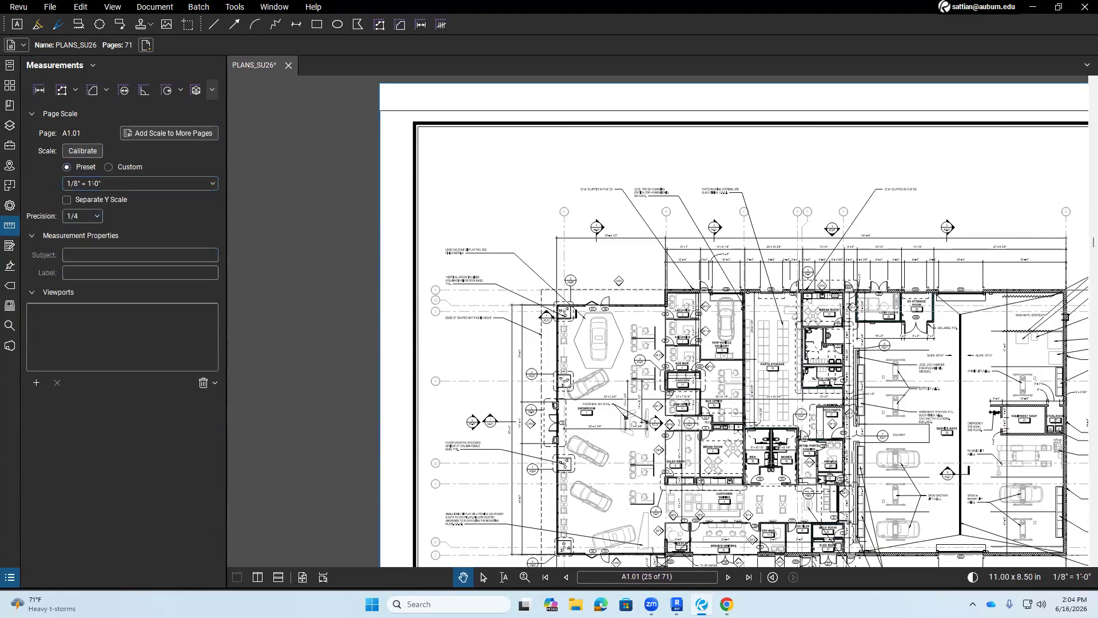
# - Measure the horizontal distance between the showroom wall's outer-face extension line and grid A with the length measurement tool
pyautogui.click(39, 90)
pyautogui.scroll(10, 563, 272)
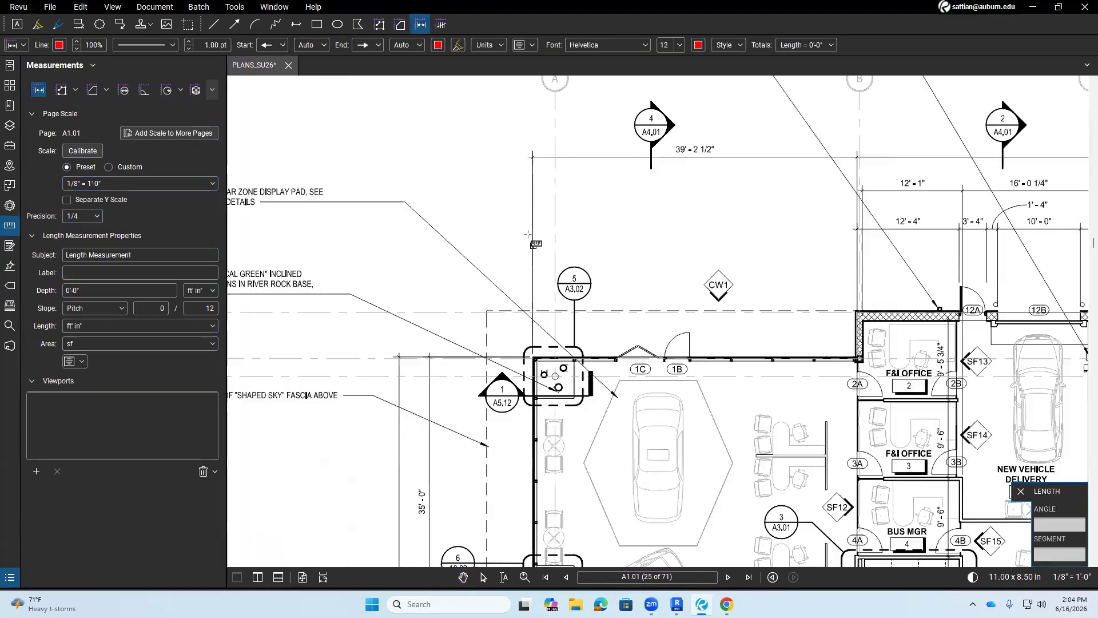
pyautogui.click(541, 228)
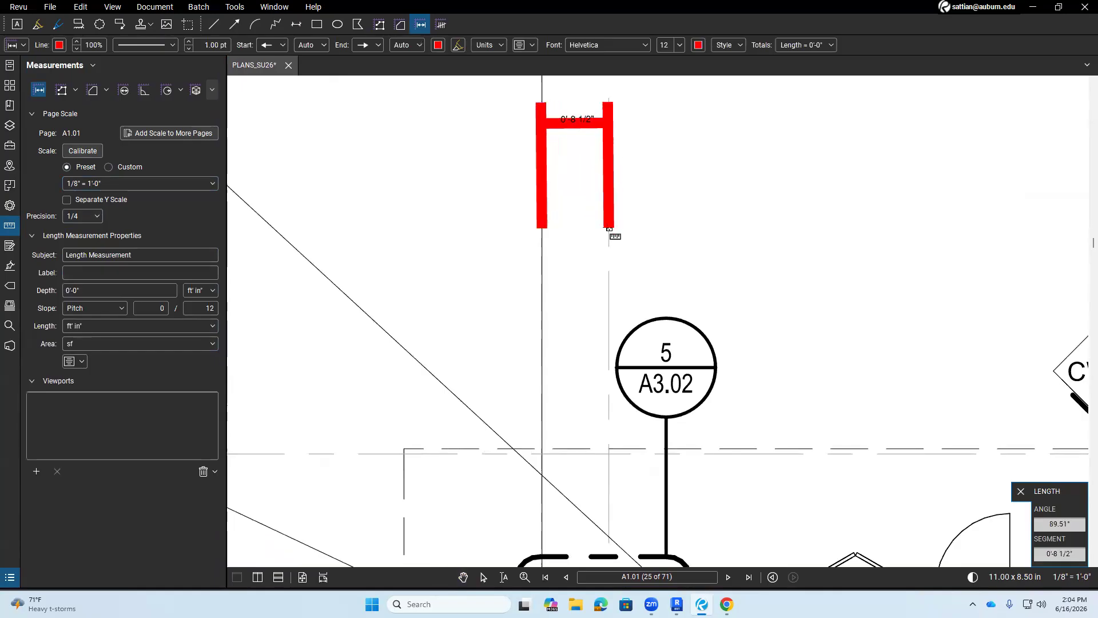
pyautogui.click(609, 228)
pyautogui.scroll(-5, 583, 273)
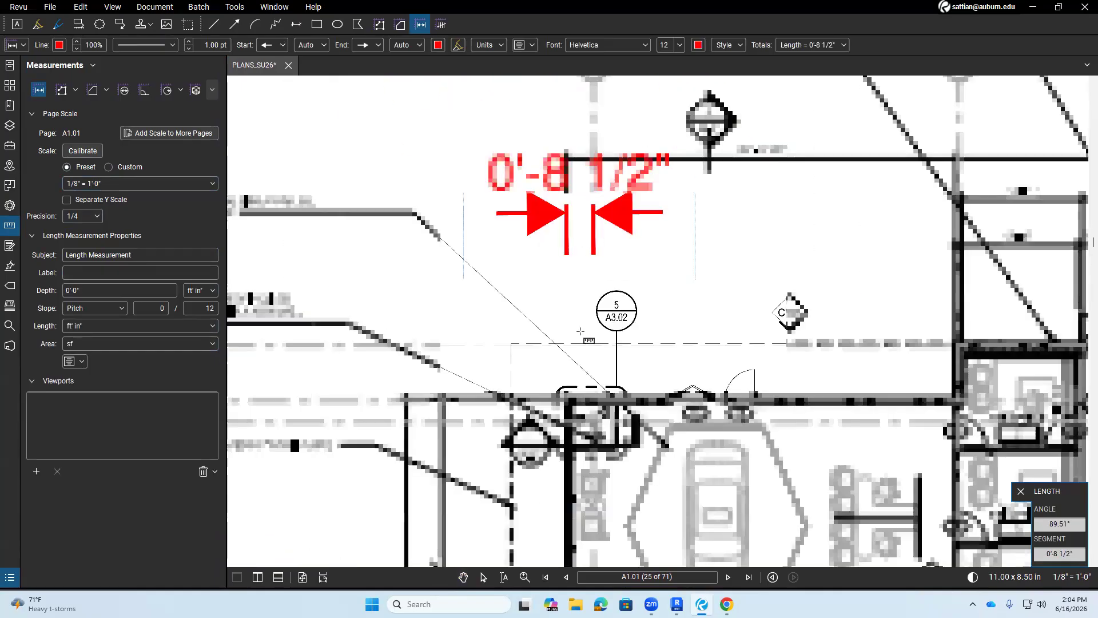
pyautogui.scroll(-4, 580, 330)
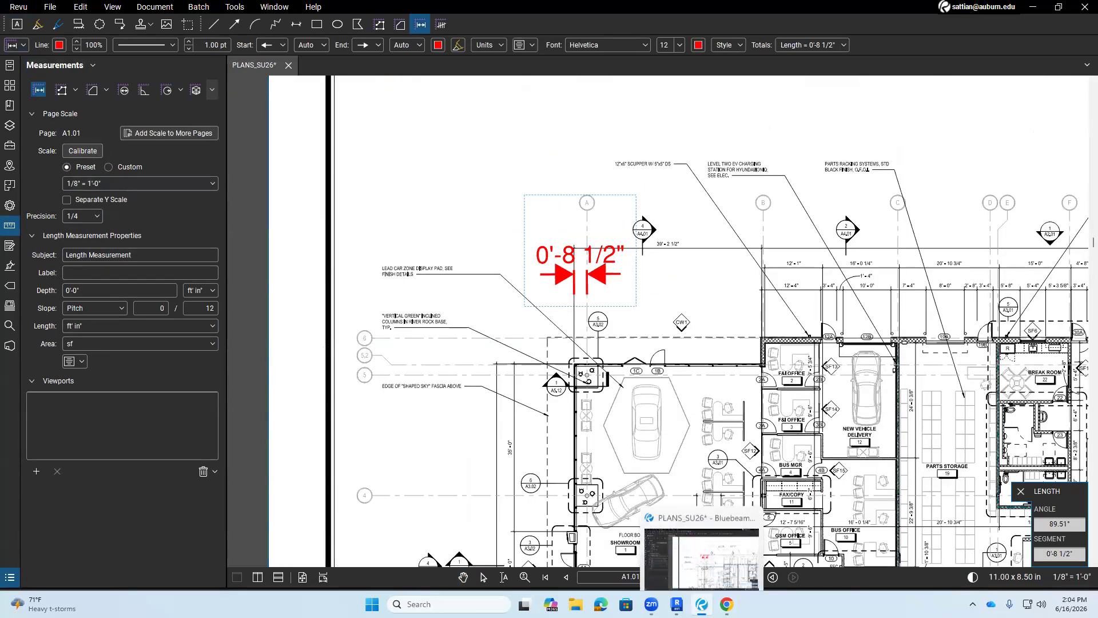
# - Switch back to Revit and draw a vertical reference plane about 10'-7" outside grid A, crossing grids 6, 5.2 and 5
pyautogui.click(676, 604)
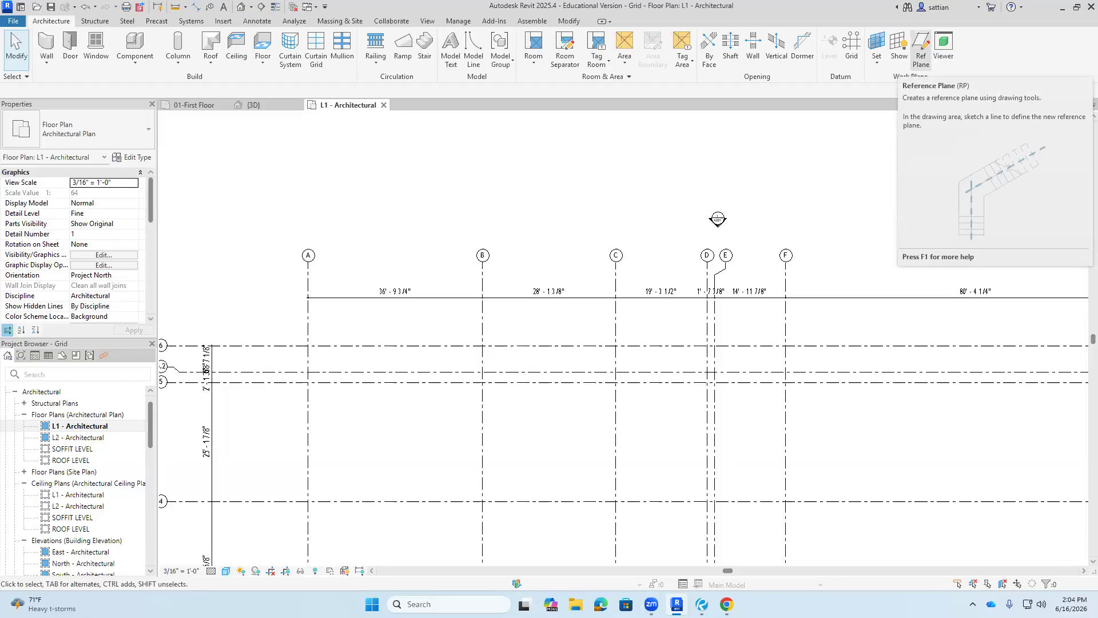
pyautogui.click(920, 49)
pyautogui.click(257, 246)
pyautogui.click(257, 461)
pyautogui.press('Escape')
pyautogui.press('Escape')
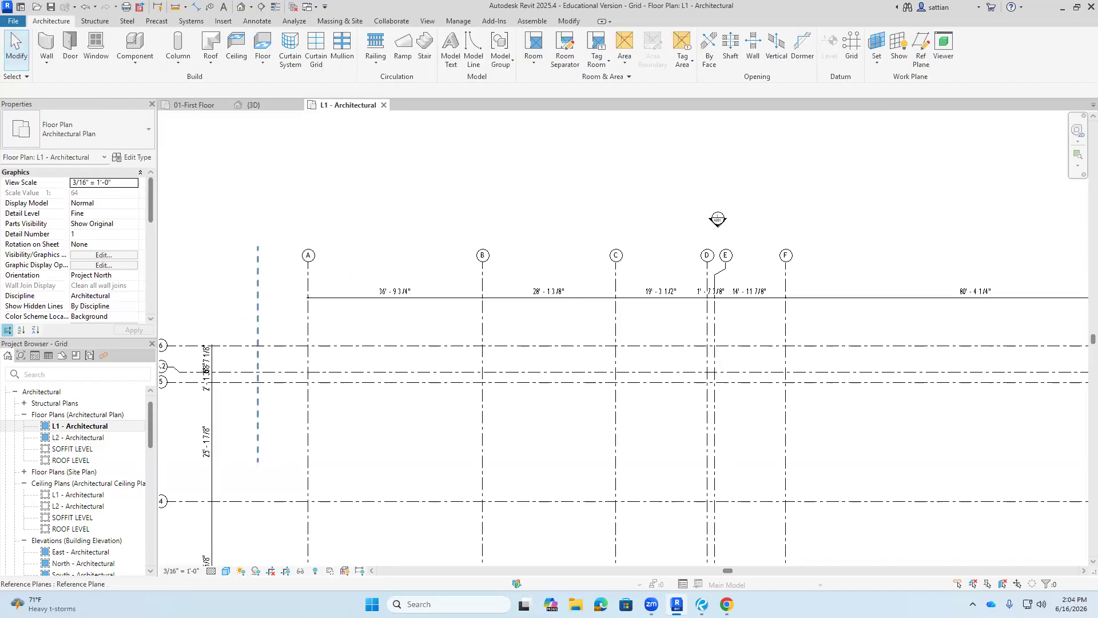
# - Set the distance between the reference plane and grid A to 0'-8 1/2"
pyautogui.click(258, 309)
pyautogui.click(297, 281)
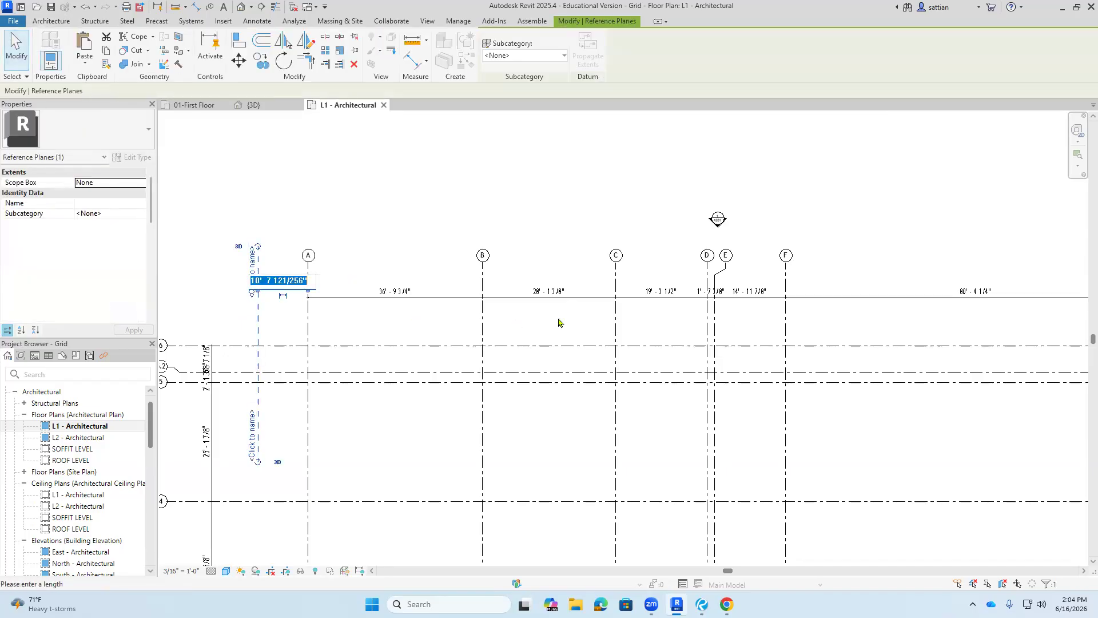
pyautogui.write("0' - 8 1/2")
pyautogui.press('Return')
pyautogui.click(358, 322)
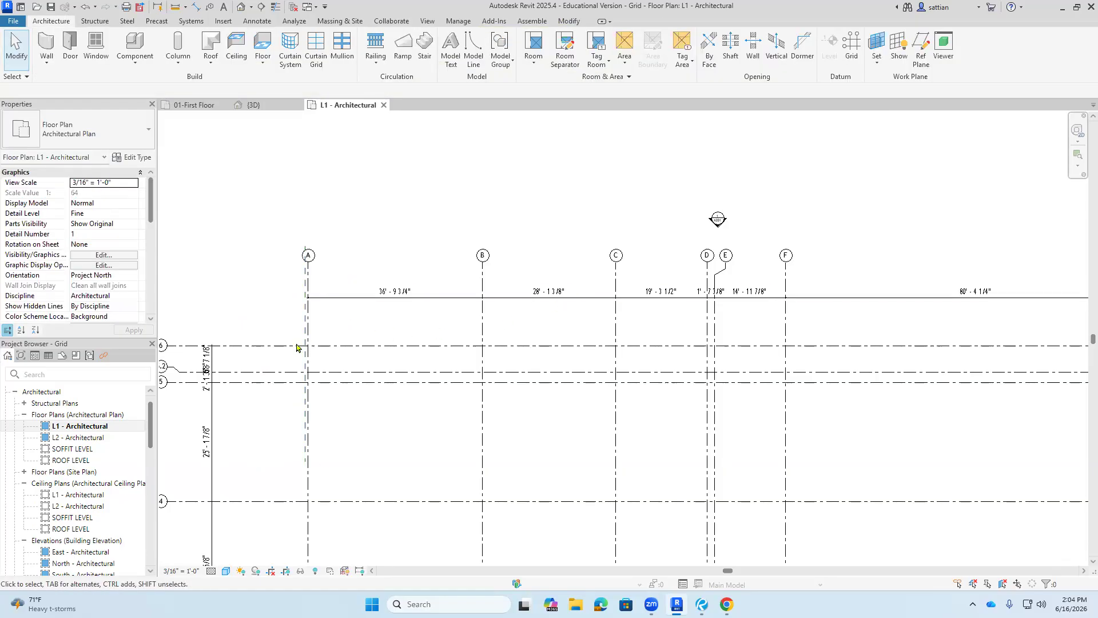
# - Draw two chained _Not Defined curtain walls: about 29'-0" along grid 5.2 to the reference plane, and about 16'-6" down that plane
pyautogui.scroll(5, 343, 309)
pyautogui.scroll(-3, 343, 309)
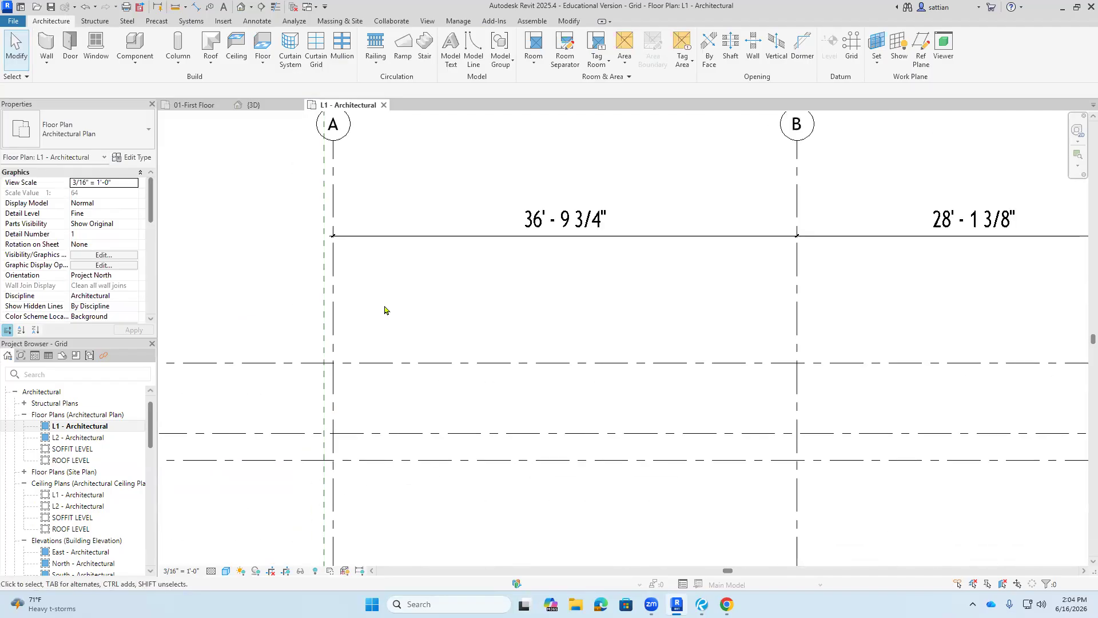
pyautogui.click(48, 49)
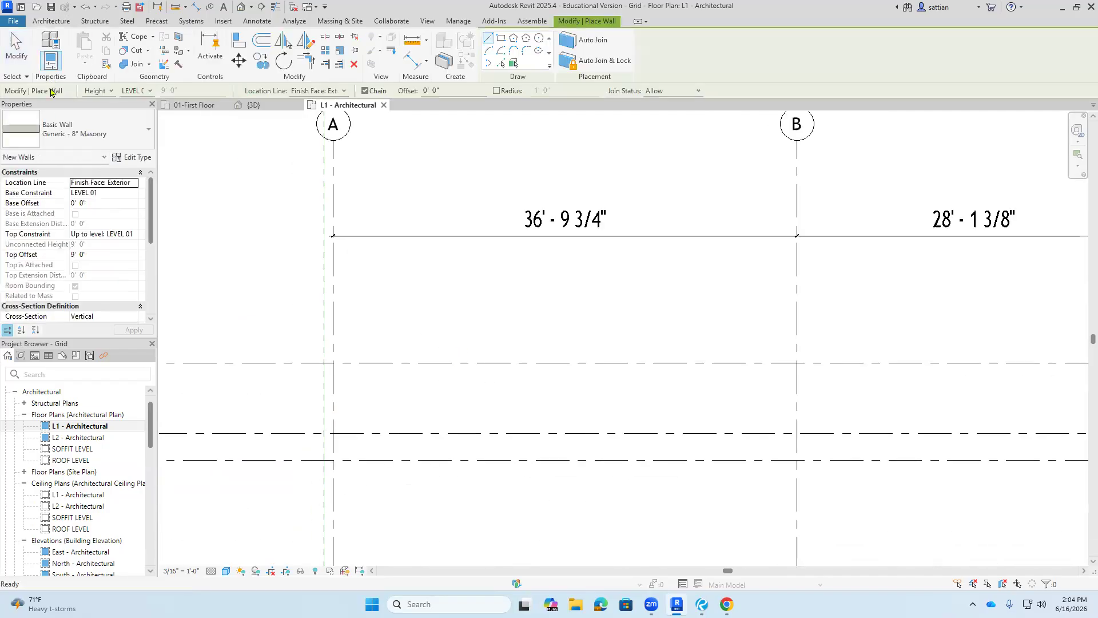
pyautogui.click(97, 131)
pyautogui.scroll(-5, 86, 286)
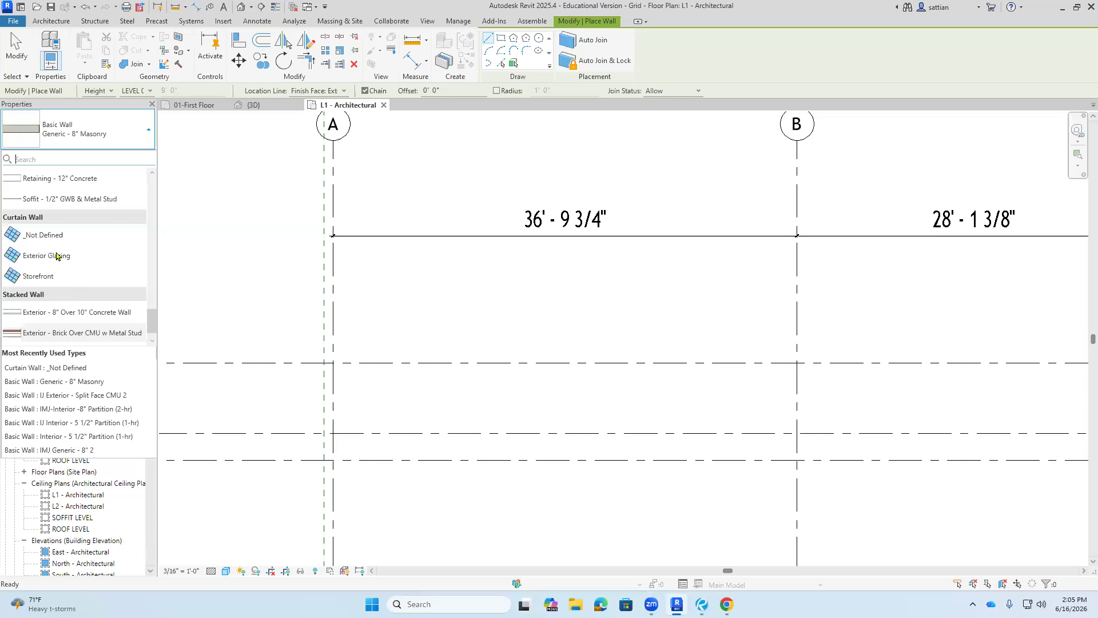
pyautogui.click(46, 235)
pyautogui.scroll(-2, 444, 392)
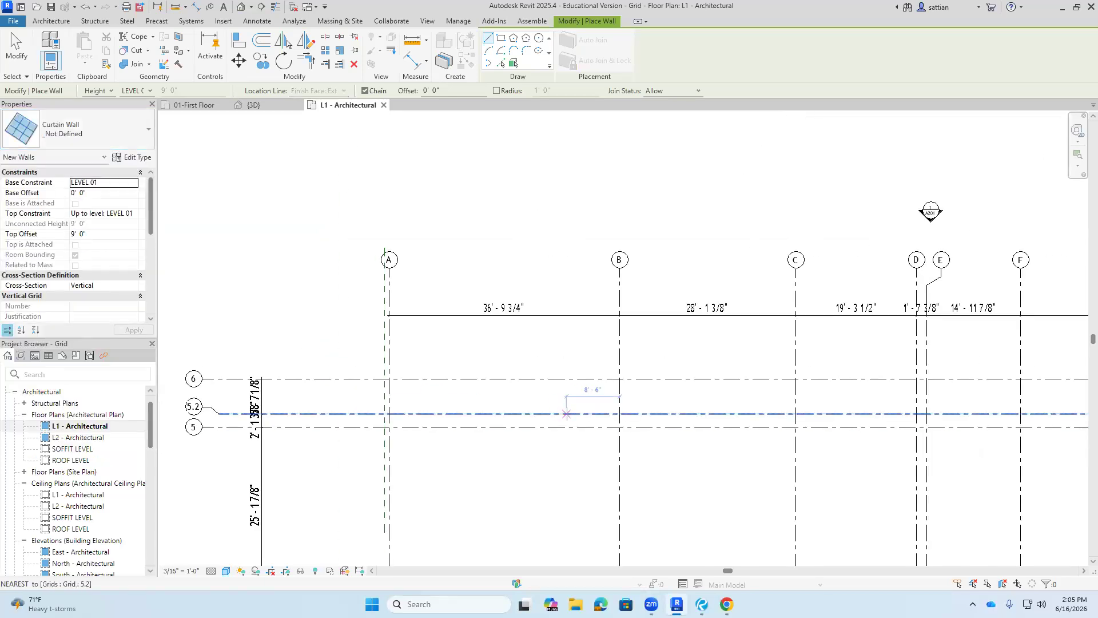
pyautogui.click(566, 413)
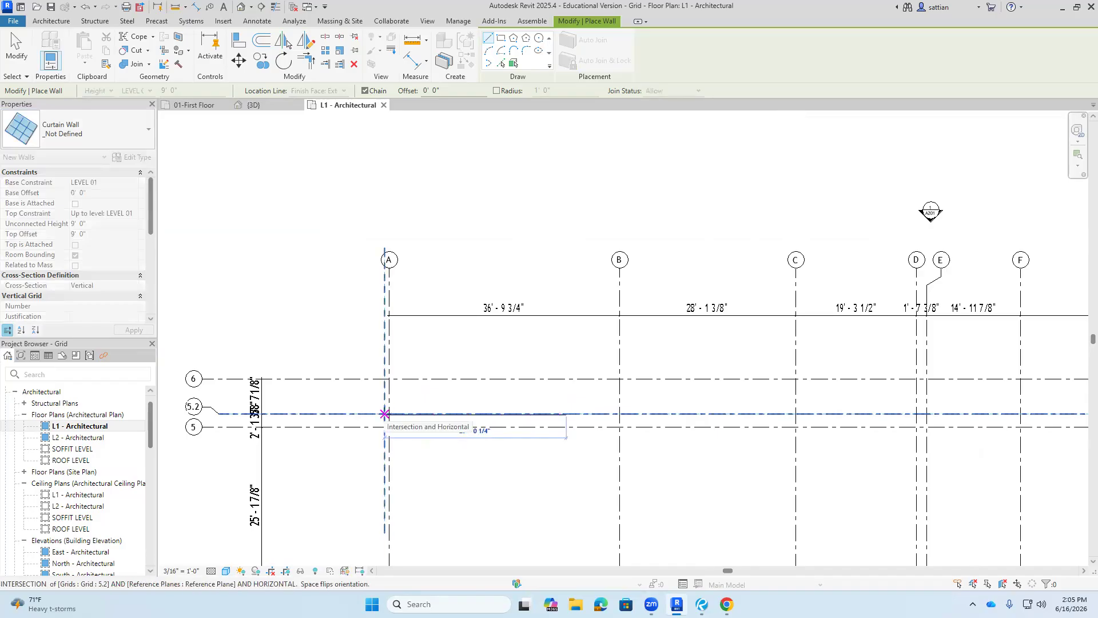
pyautogui.click(386, 413)
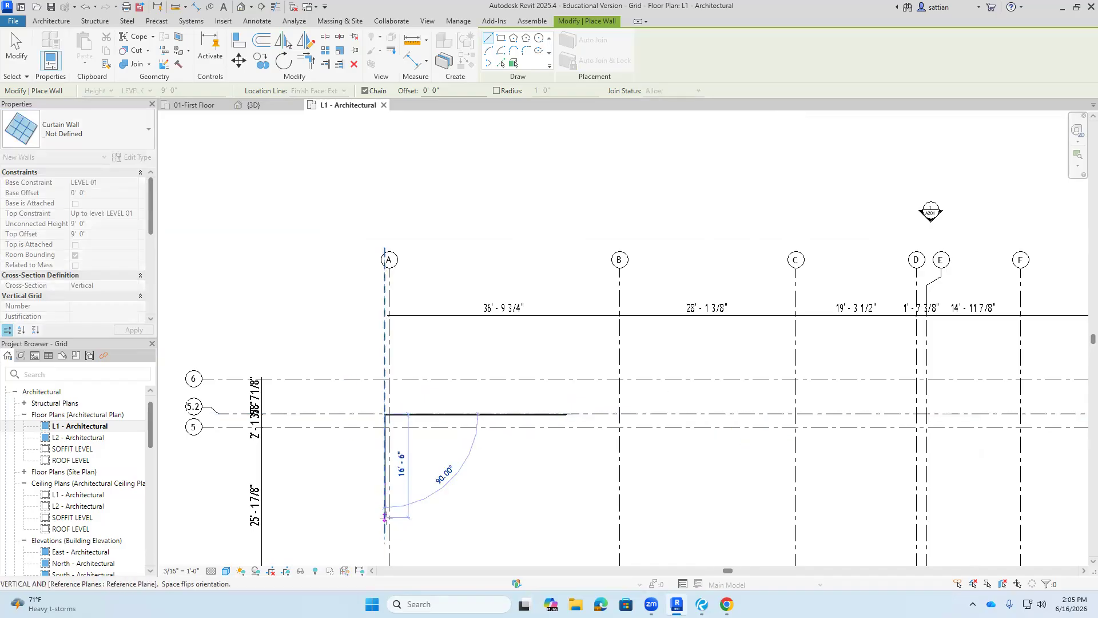
pyautogui.press('Escape')
pyautogui.press('Escape')
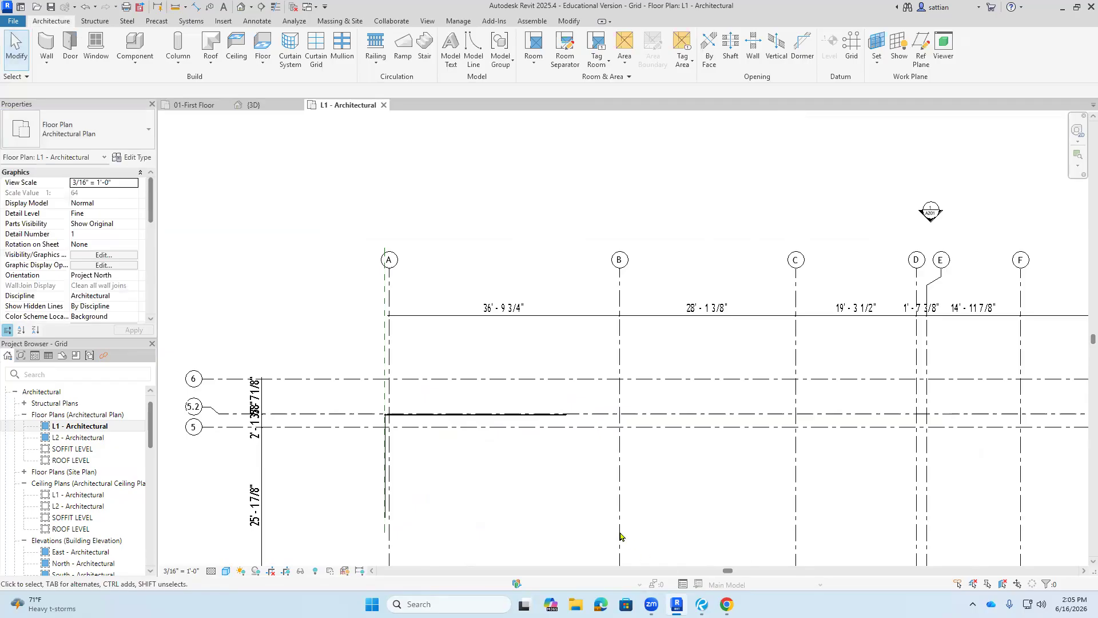
# - Delete the vertical reference plane just outside grid A
pyautogui.click(382, 325)
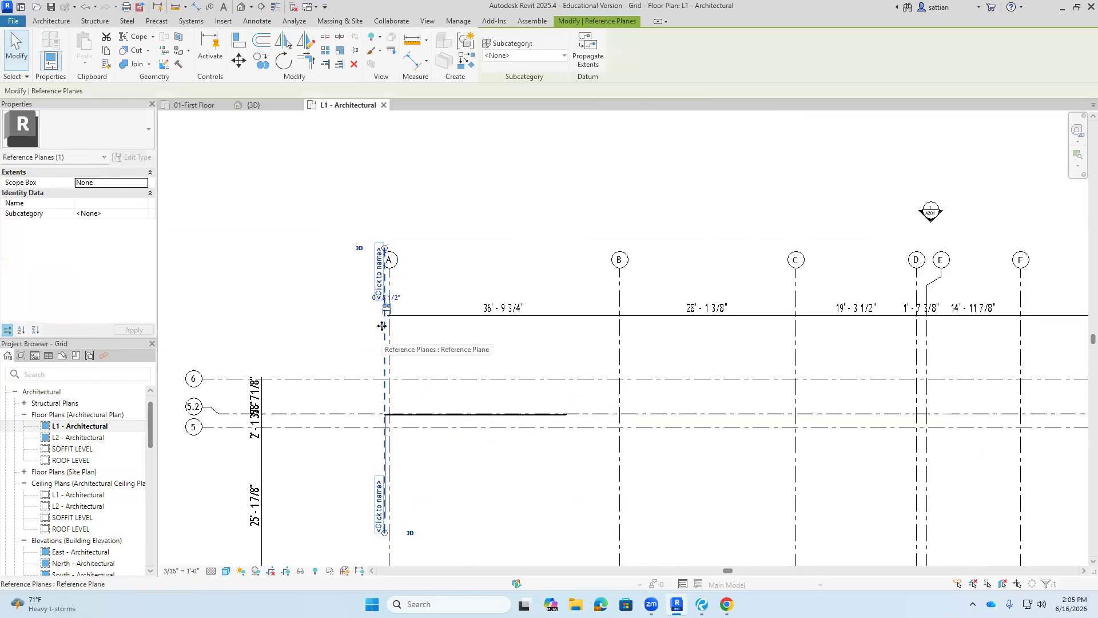
pyautogui.press('Escape')
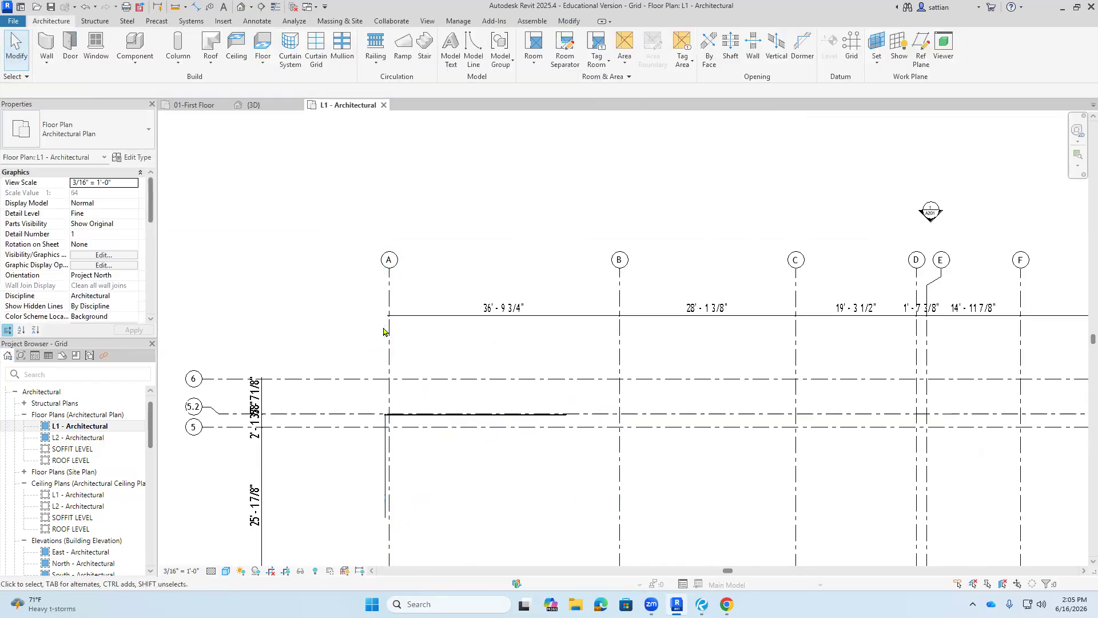
pyautogui.scroll(3, 423, 480)
pyautogui.scroll(3, 417, 481)
pyautogui.scroll(-2, 407, 478)
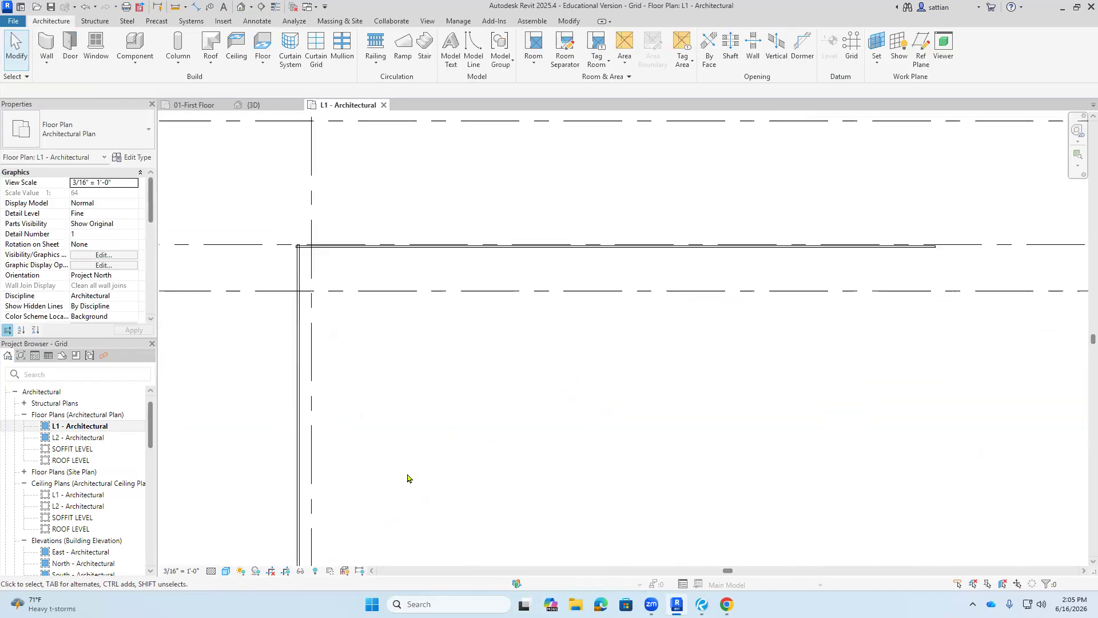
# - Open the 3D view and set its detail level to Fine and its visual style to Shaded
pyautogui.click(253, 105)
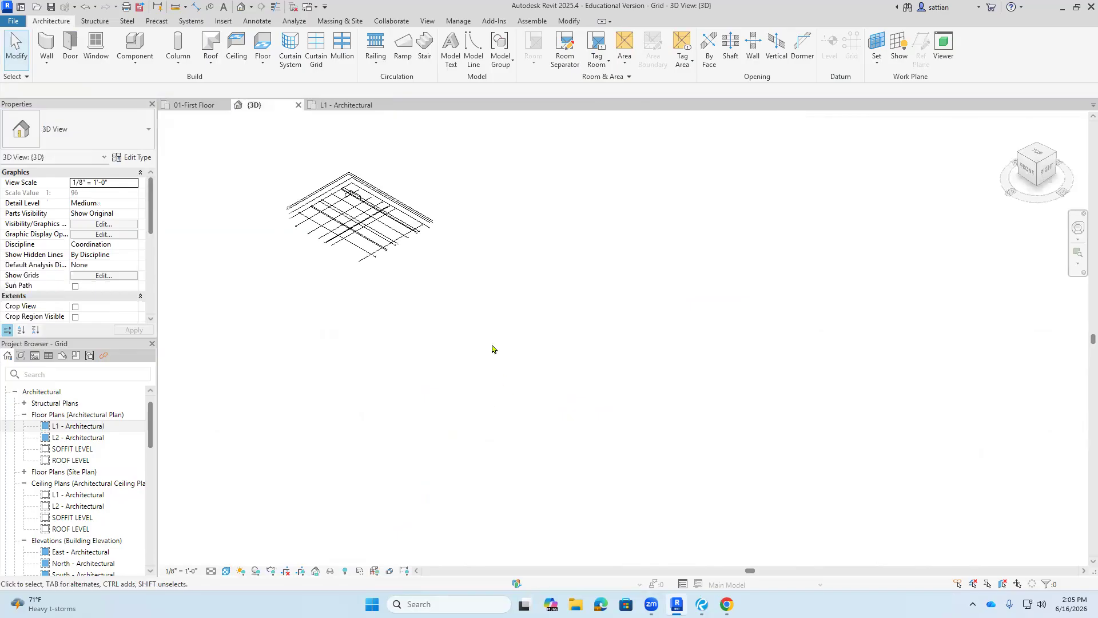
pyautogui.scroll(5, 353, 194)
pyautogui.scroll(2, 364, 202)
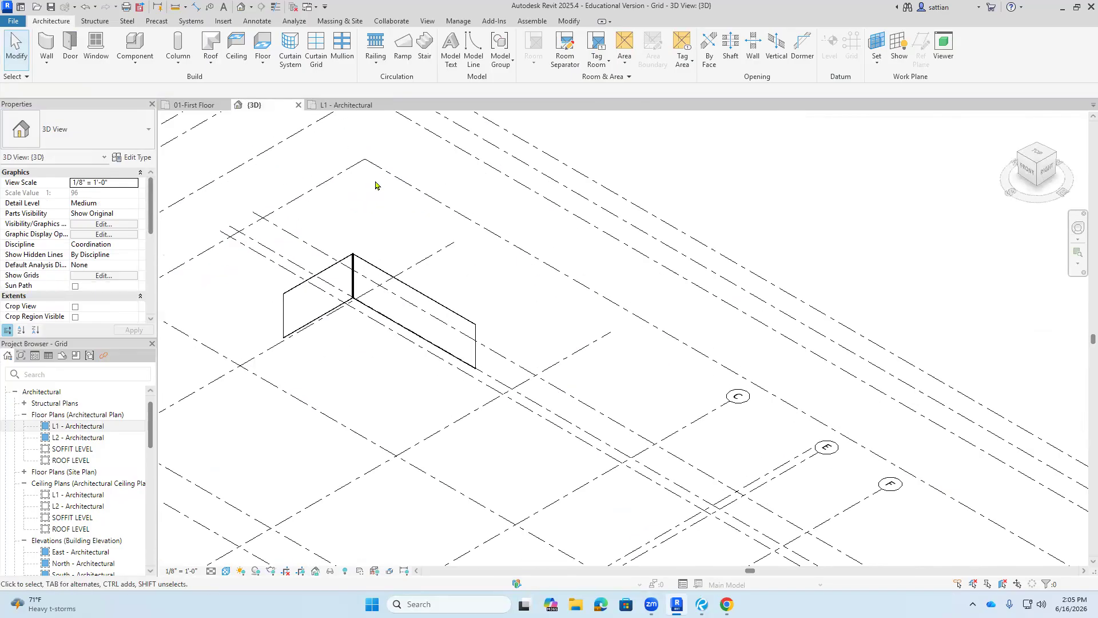
pyautogui.click(227, 571)
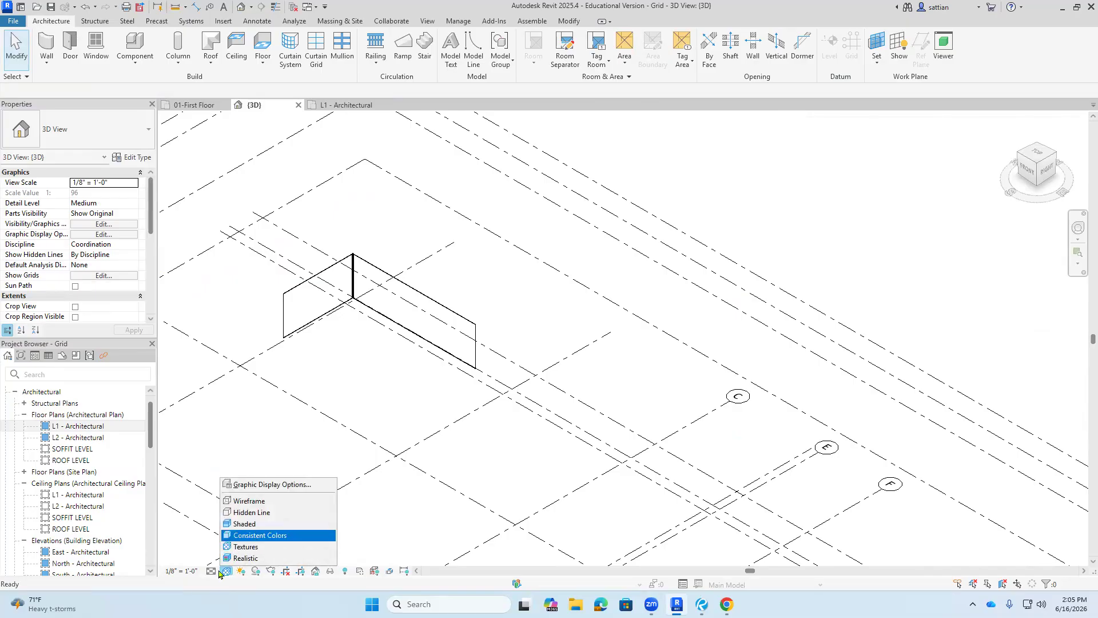
pyautogui.click(252, 535)
pyautogui.click(211, 571)
pyautogui.click(225, 559)
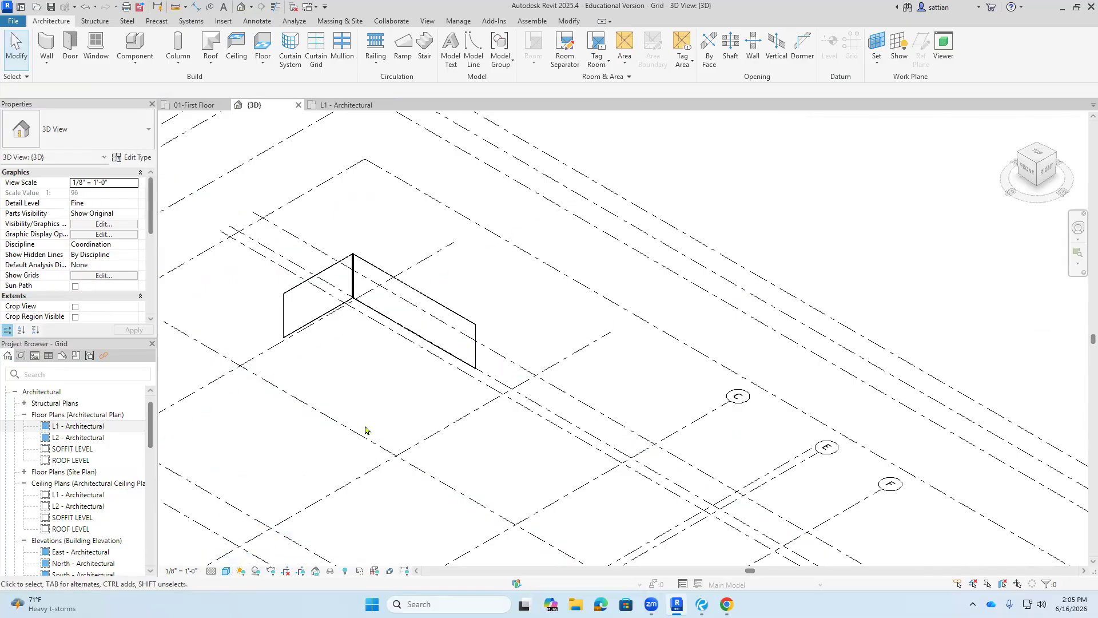
pyautogui.click(226, 570)
pyautogui.click(252, 523)
# - Examine the curtain wall along grid 5.2 up close in the 3D view
pyautogui.click(458, 320)
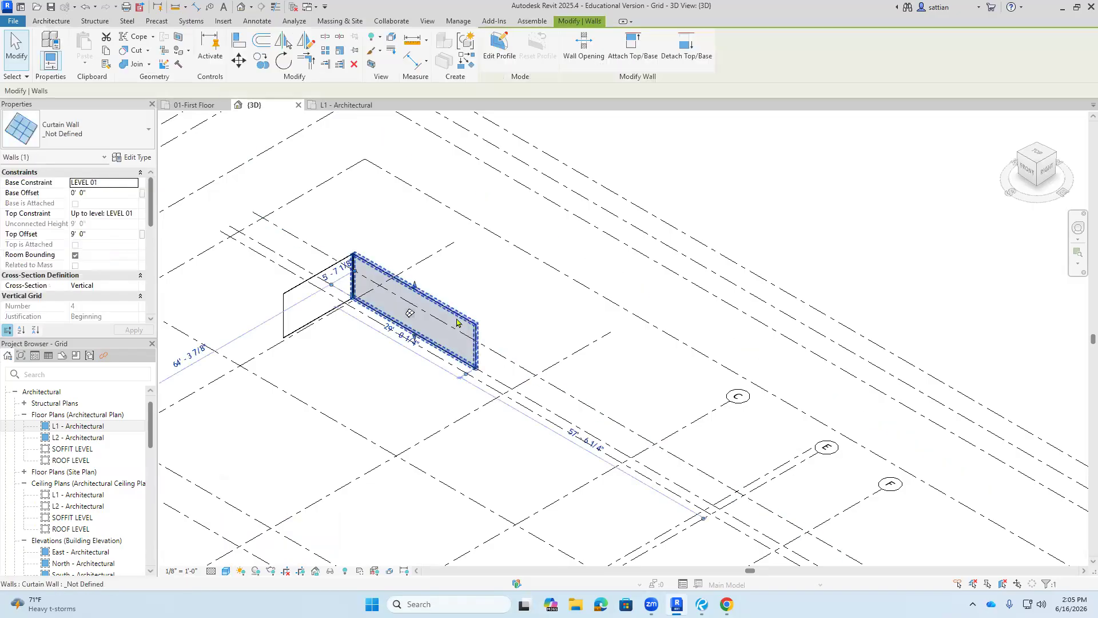
pyautogui.press('Escape')
pyautogui.scroll(4, 375, 355)
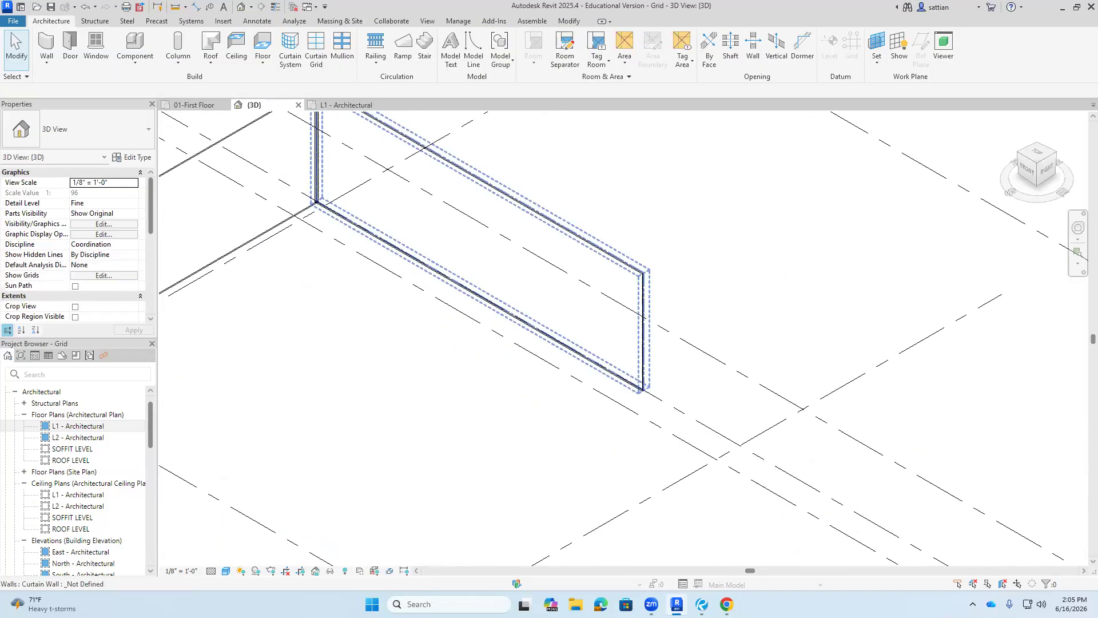
pyautogui.scroll(-2, 420, 275)
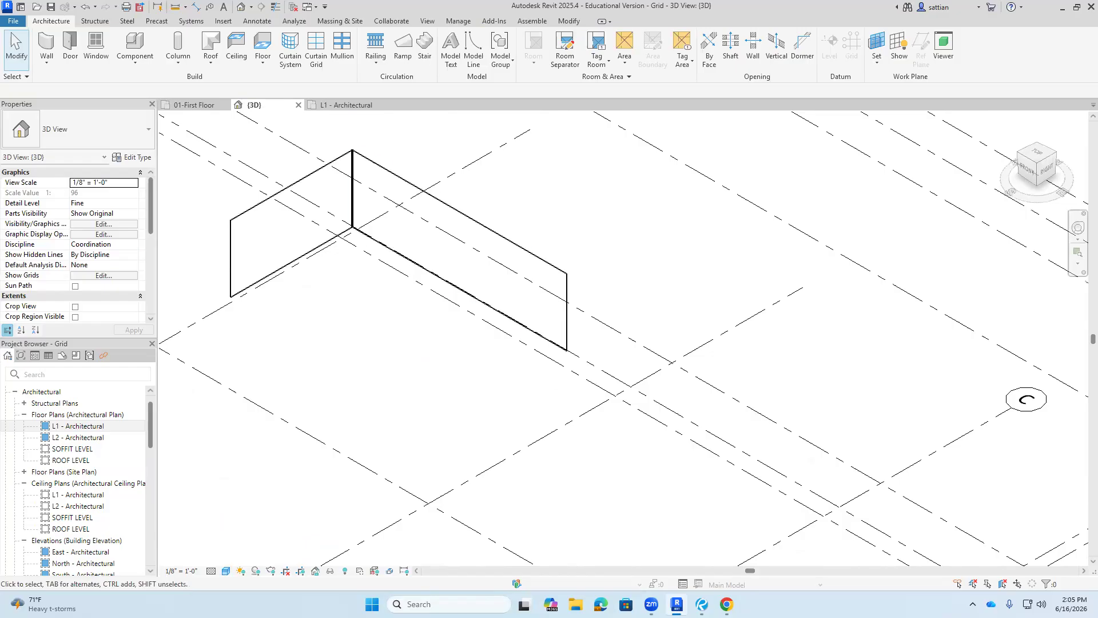
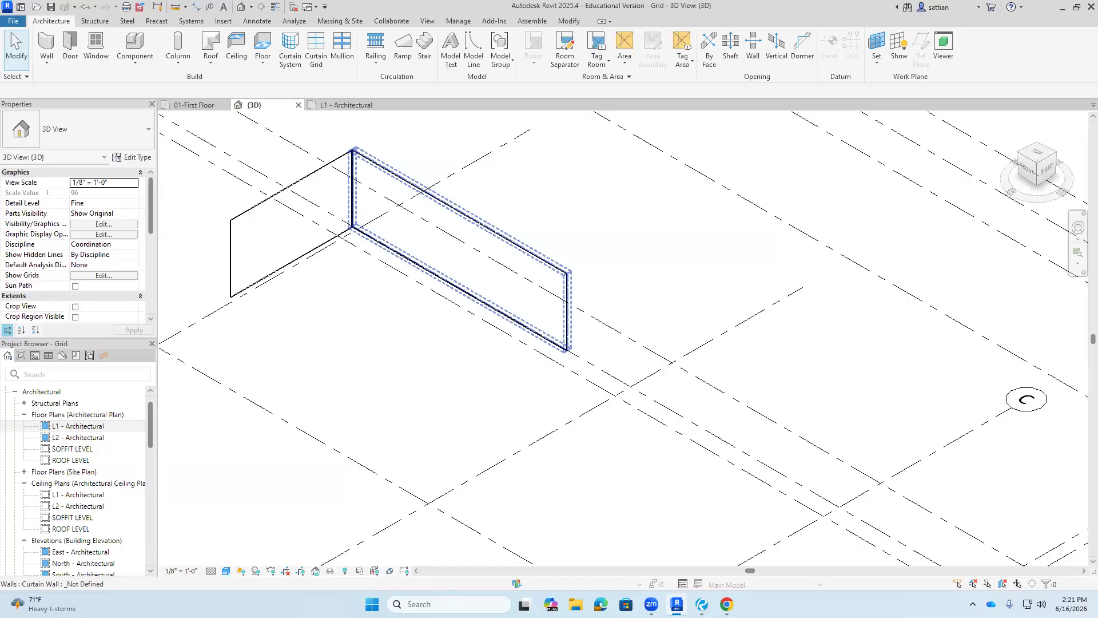
# - In the InClassPractice 01-First Floor plan, place a 36" x 84" Door-Passage-Single-Flush in the lowest horizontal wall between grids E and F, about 79'-6" from its right end
pyautogui.hotkey('alt', 'Tab')
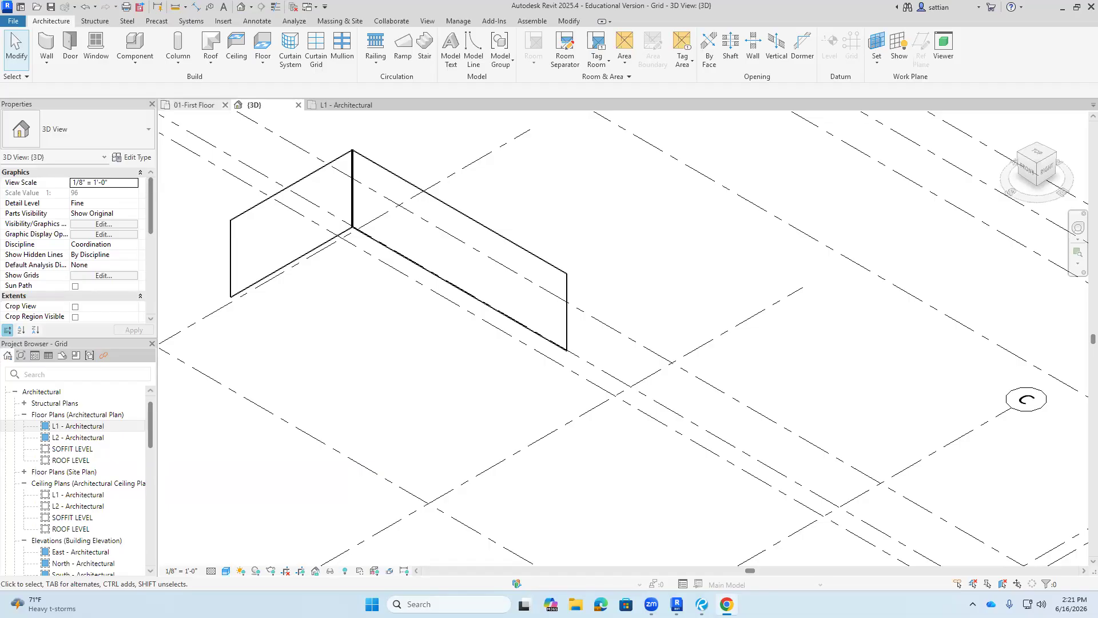
pyautogui.click(195, 105)
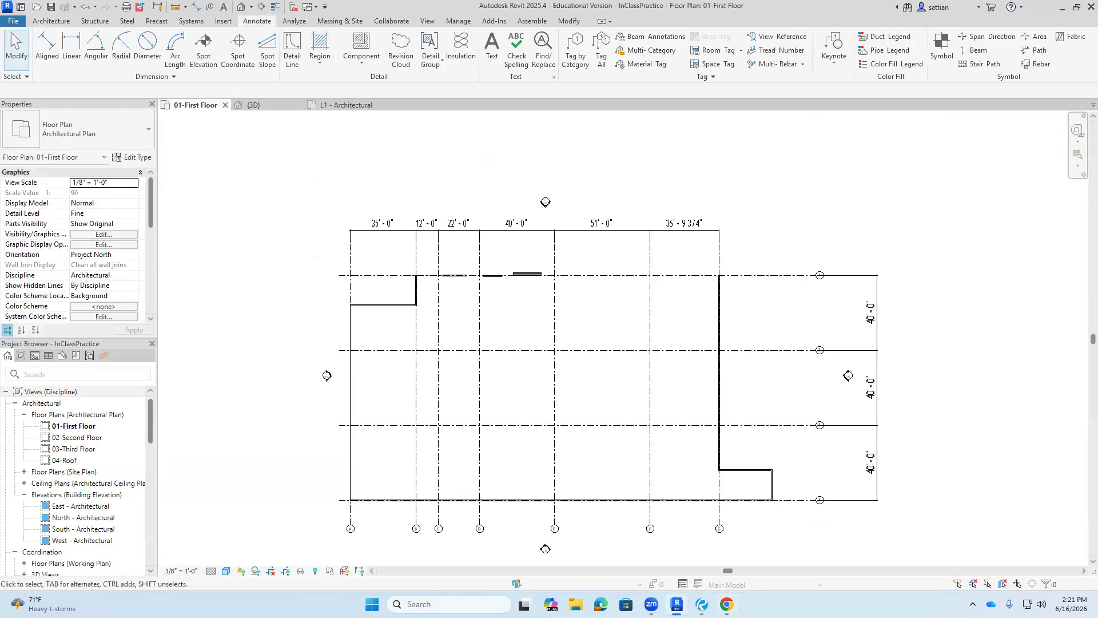
pyautogui.click(50, 21)
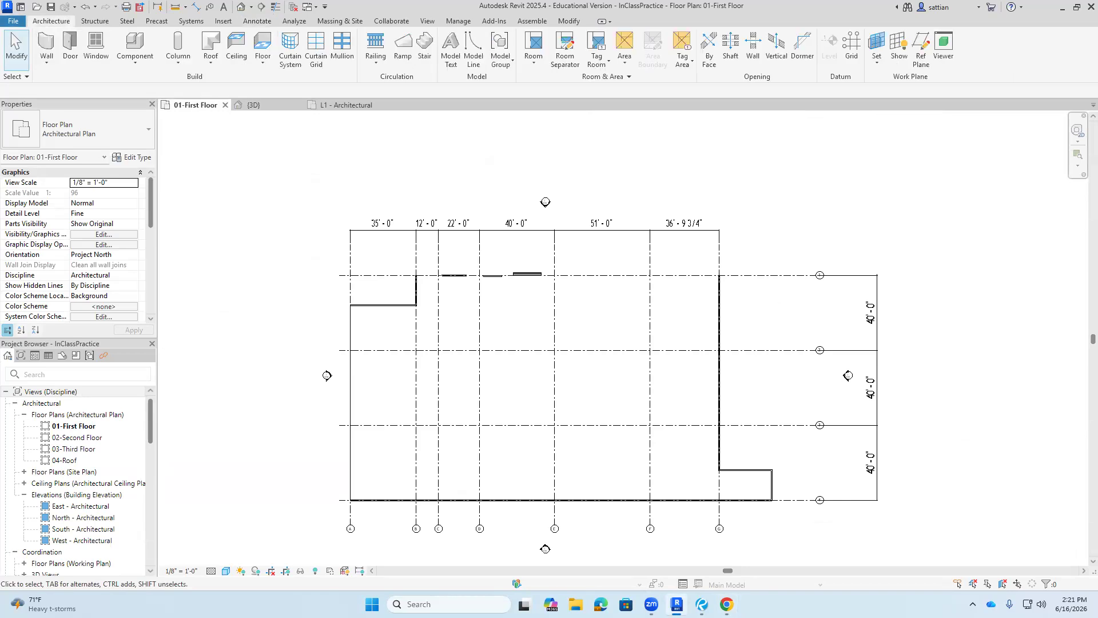
pyautogui.click(69, 45)
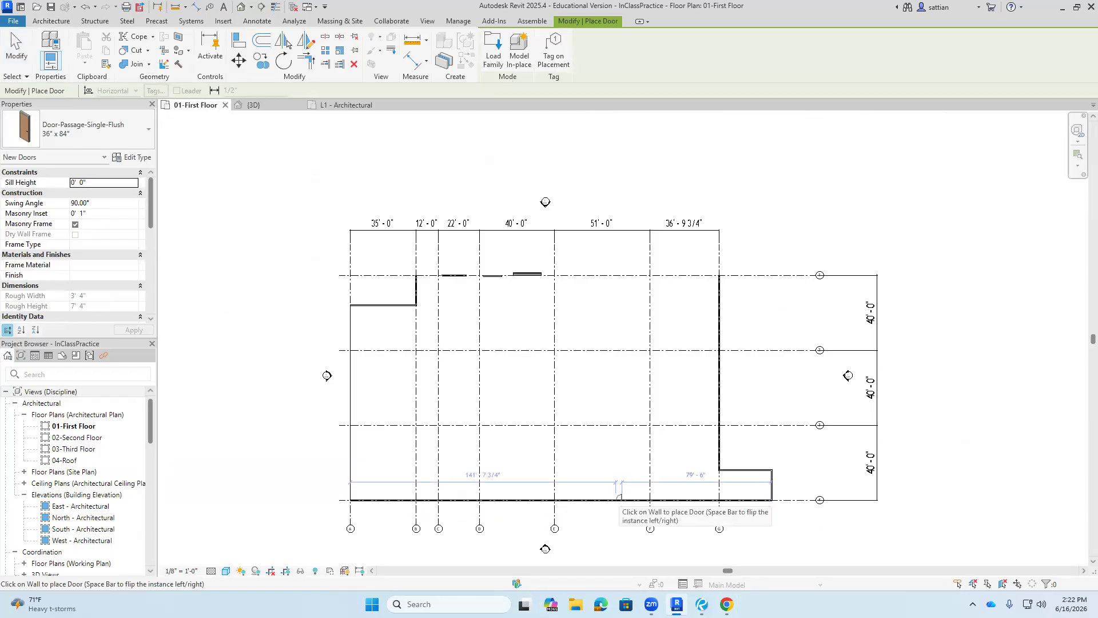
pyautogui.scroll(2, 629, 550)
pyautogui.scroll(5, 627, 534)
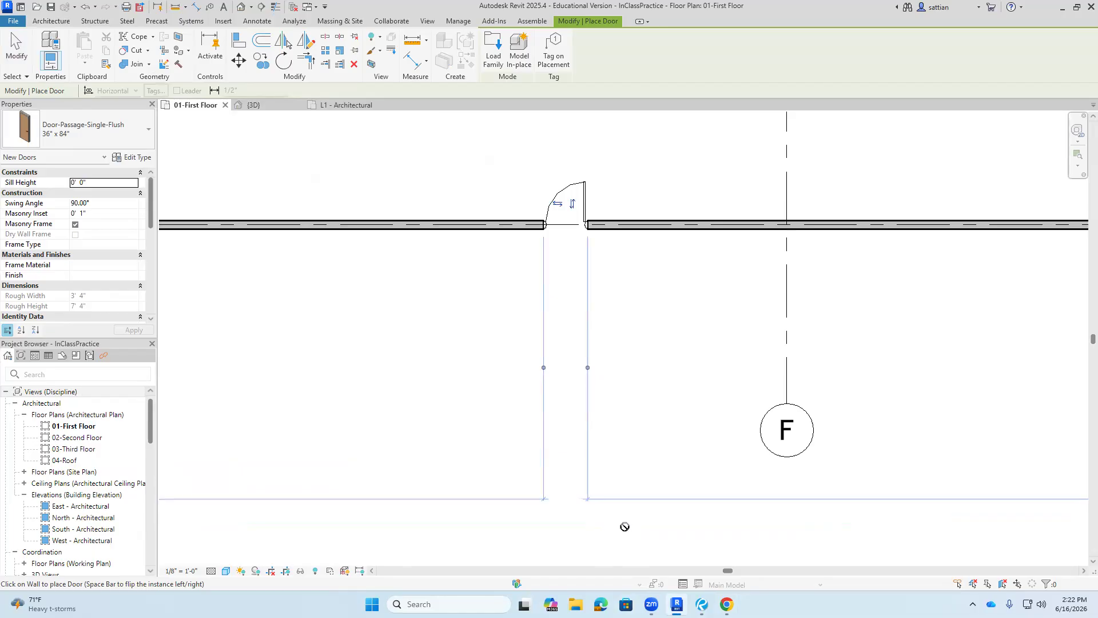
pyautogui.scroll(-3, 625, 526)
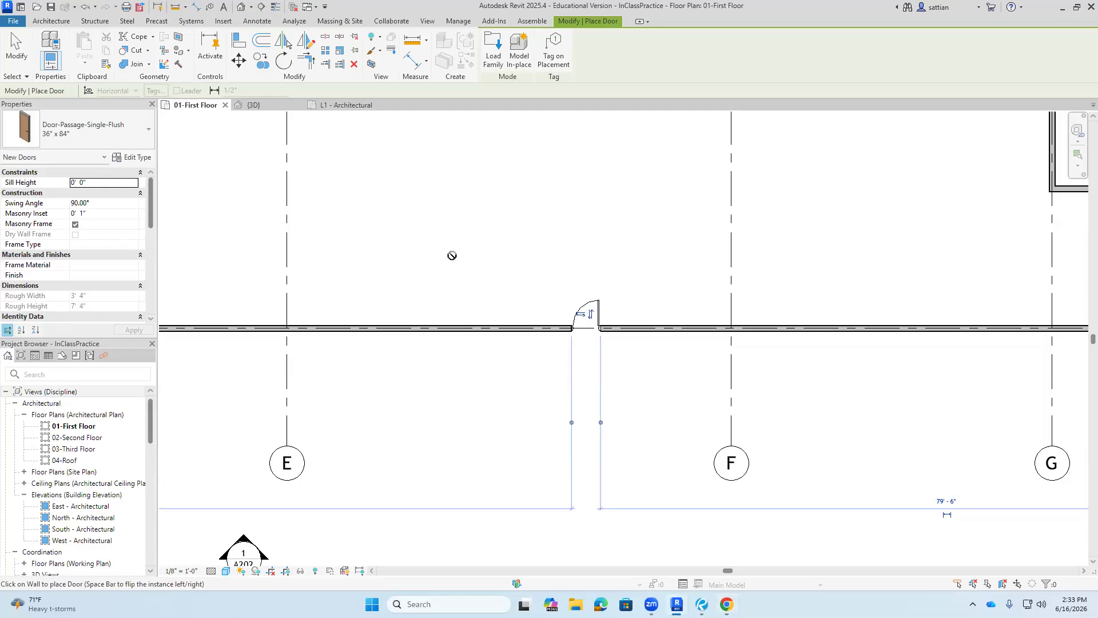
pyautogui.press('Escape')
pyautogui.press('Escape')
# - Create a new project from the Imperial Multi-discipline template
pyautogui.click(14, 23)
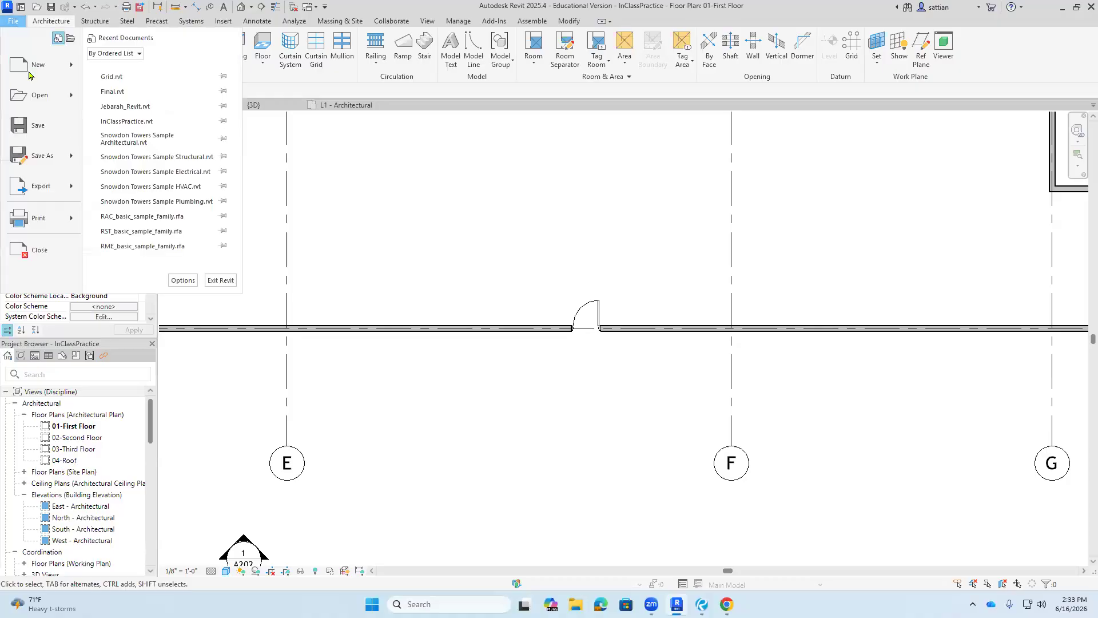
pyautogui.click(41, 69)
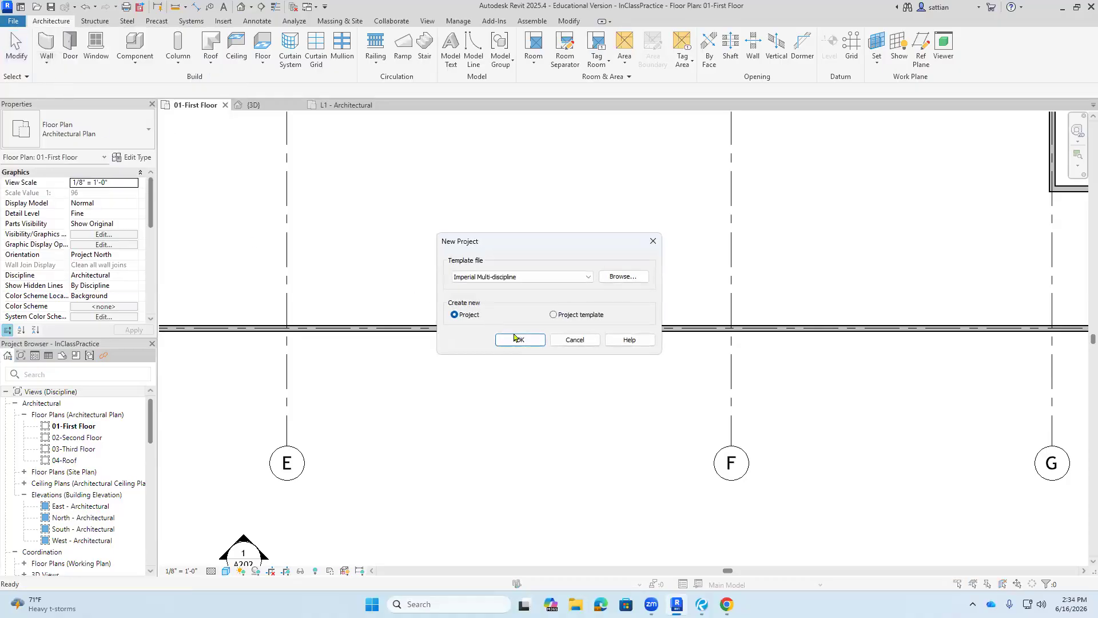
pyautogui.click(513, 339)
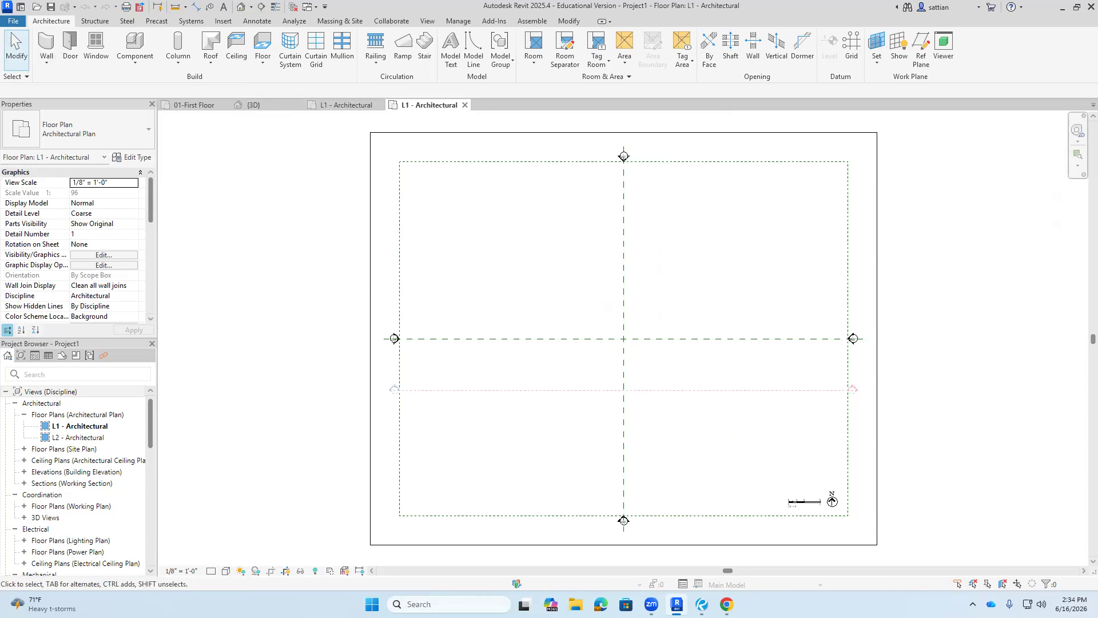
# - Switch to Bluebeam Revu, leave the length measurement tool, and examine the showroom's curtain wall and adjoining F&I office walls on sheet A1.01
pyautogui.moveTo(708, 602)
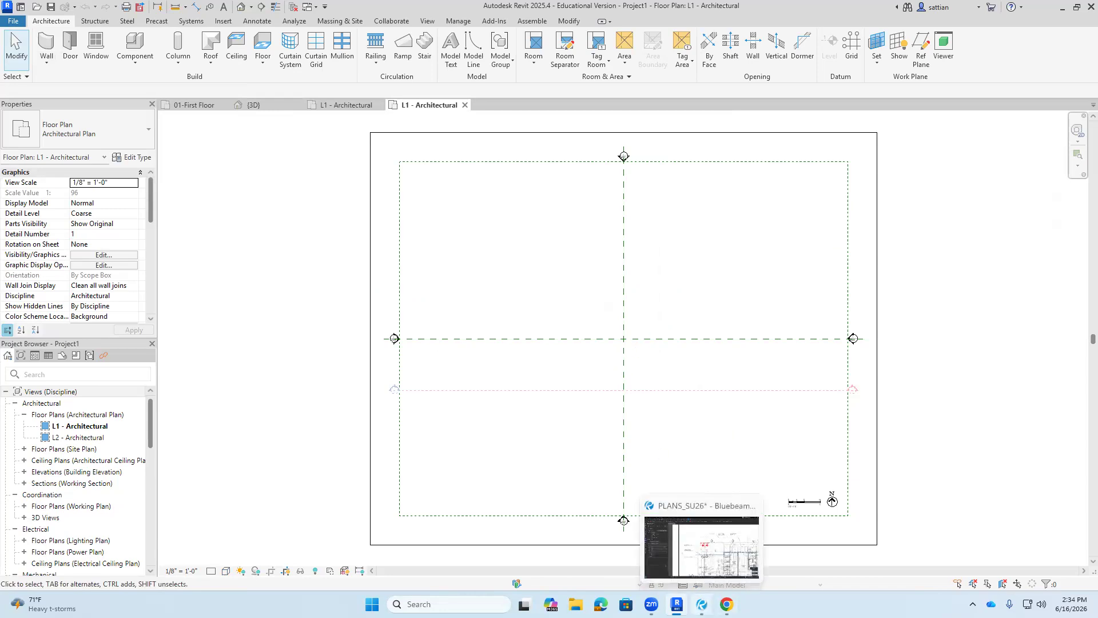
pyautogui.click(702, 547)
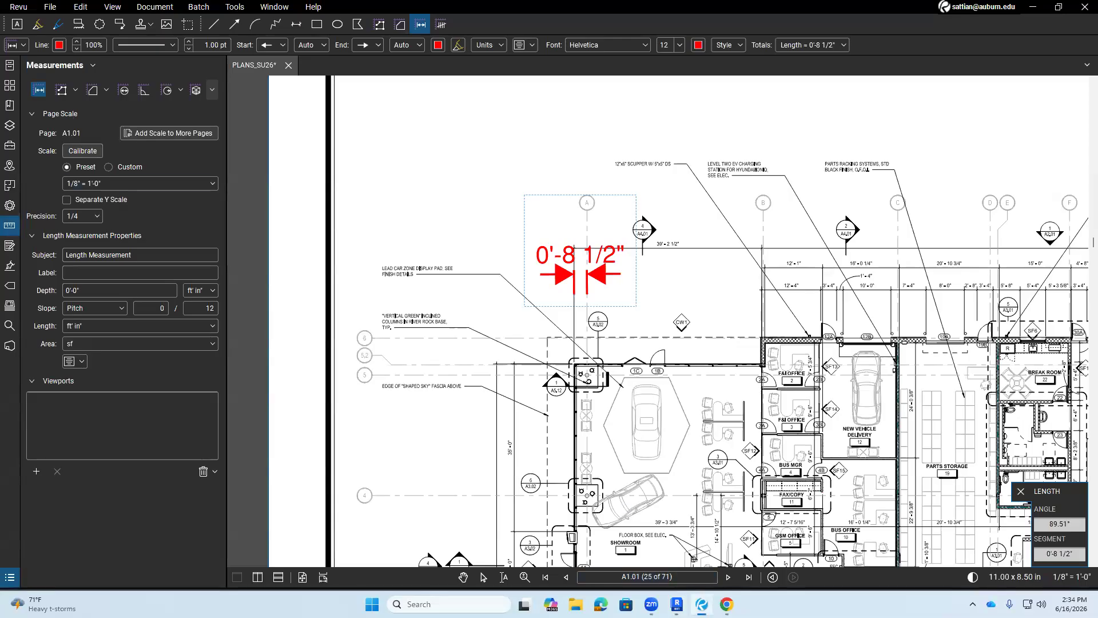
pyautogui.press('Escape')
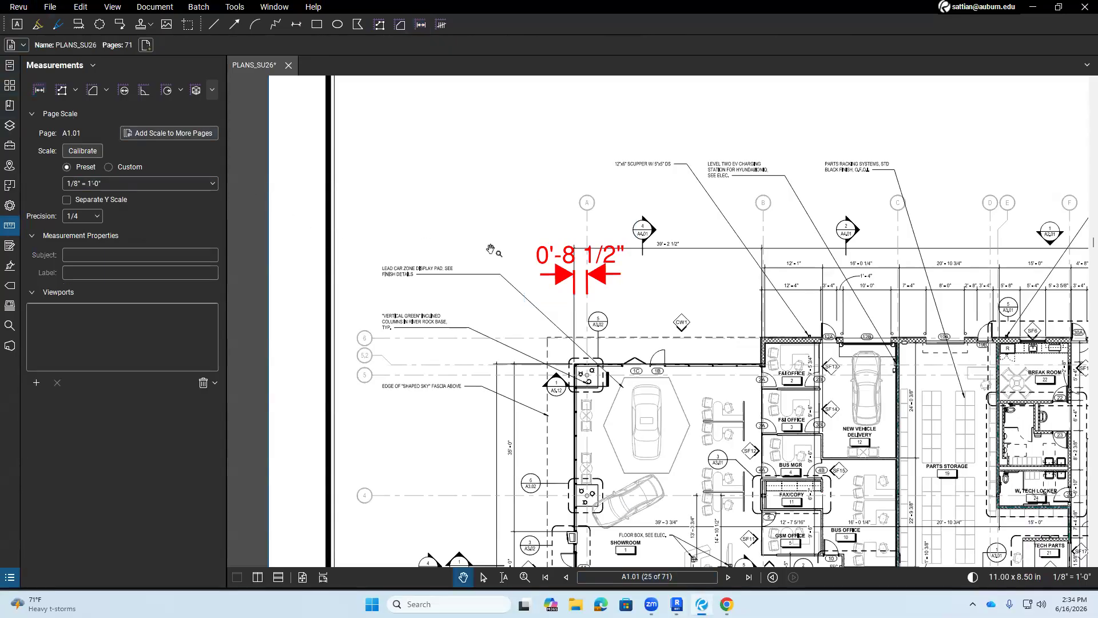
pyautogui.click(610, 275)
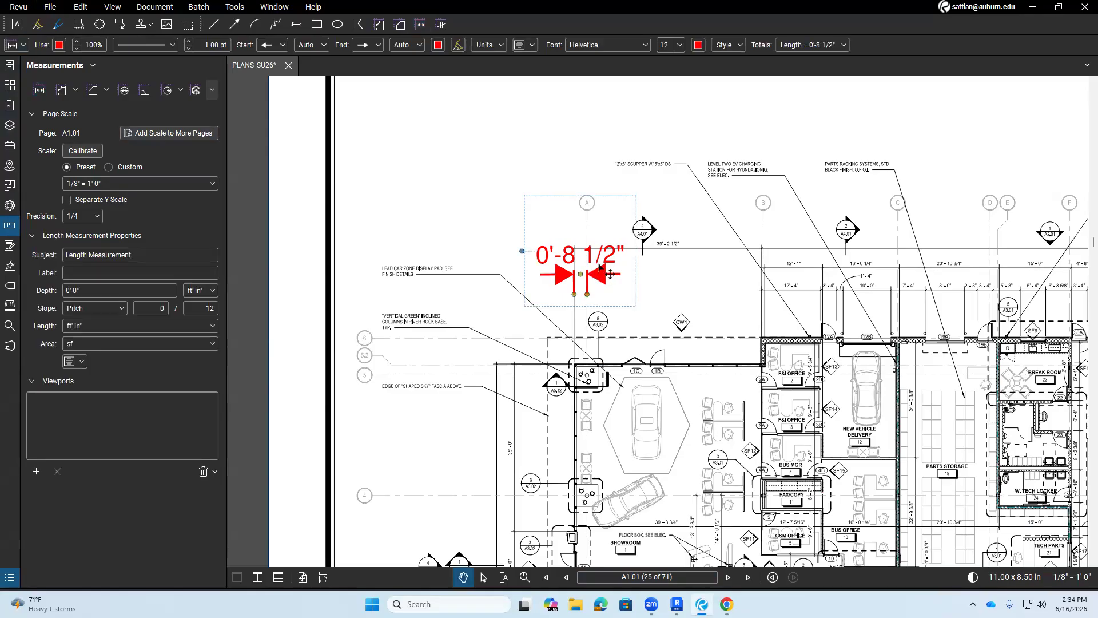
pyautogui.press('Escape')
pyautogui.scroll(-5, 1026, 531)
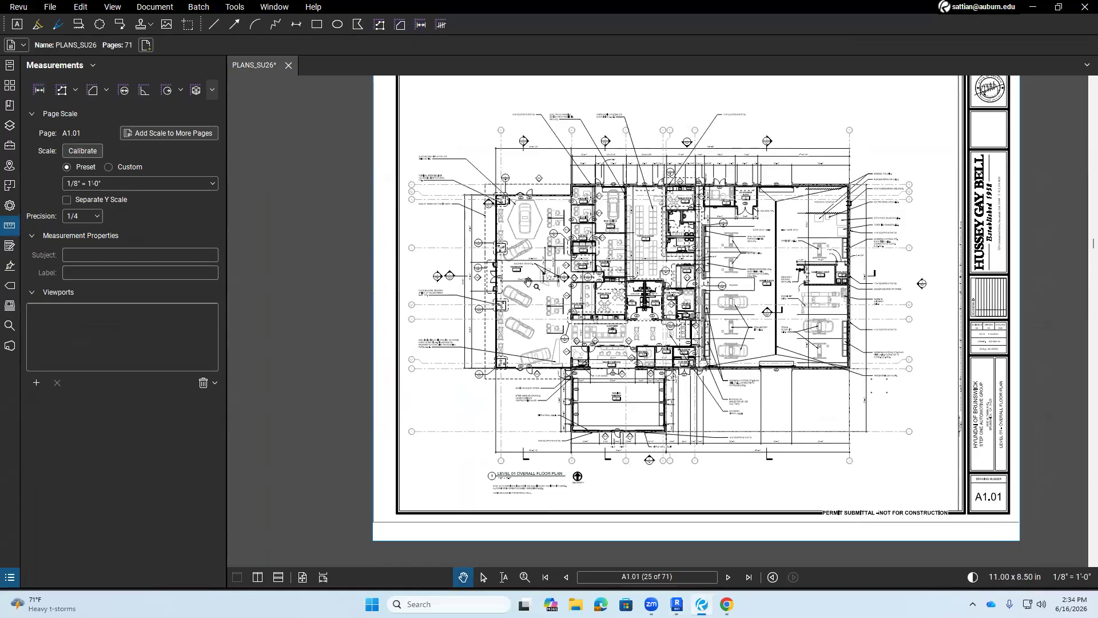
pyautogui.scroll(5, 546, 197)
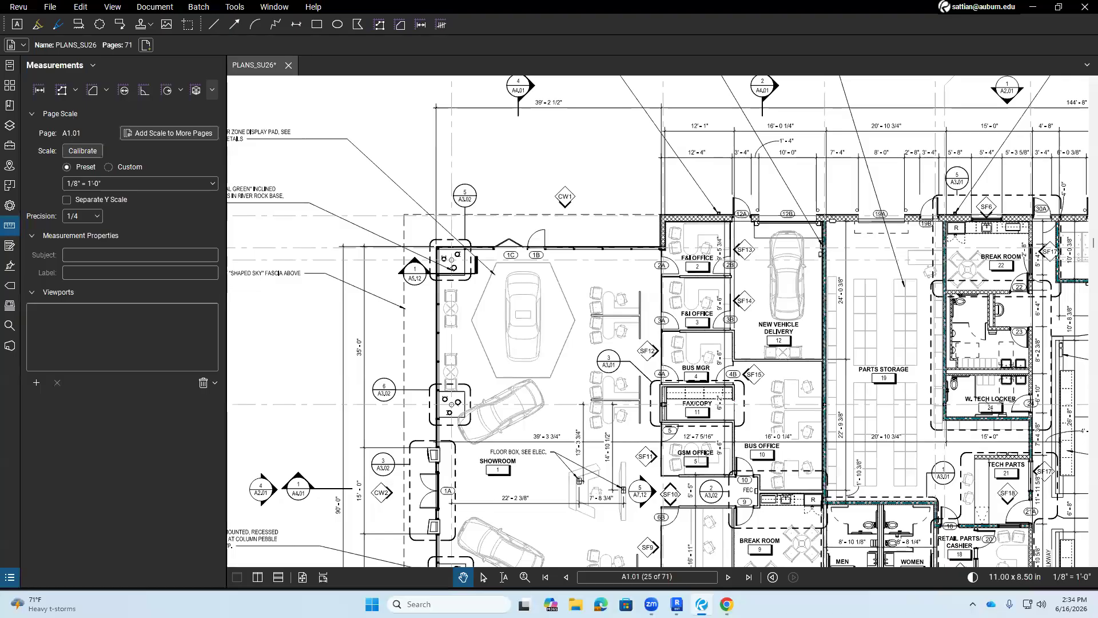
pyautogui.scroll(5, 601, 220)
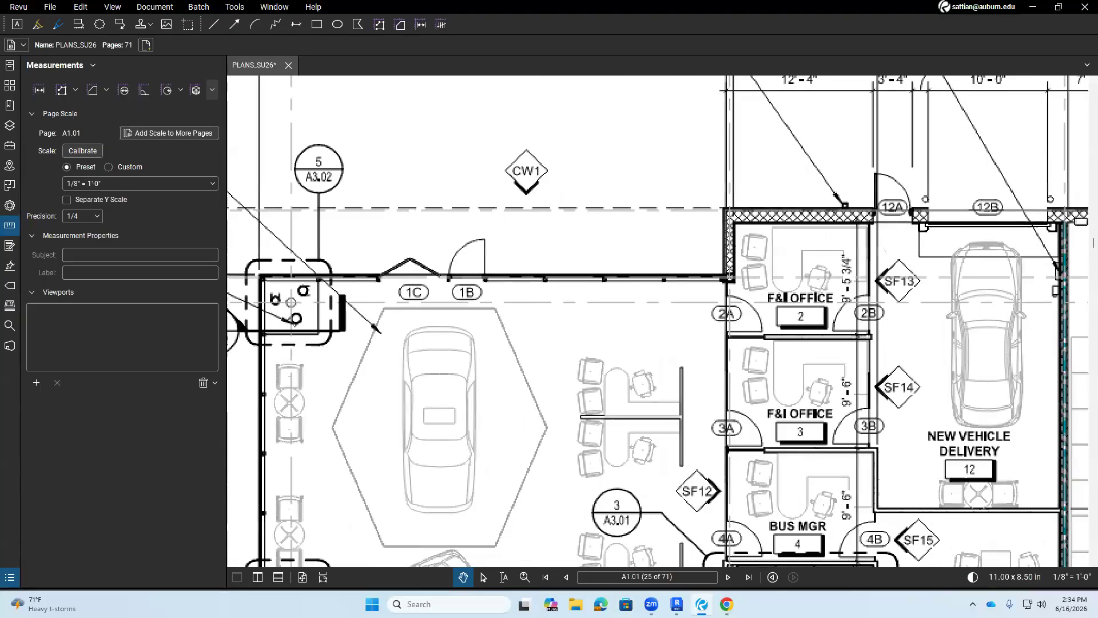
pyautogui.scroll(-10, 607, 232)
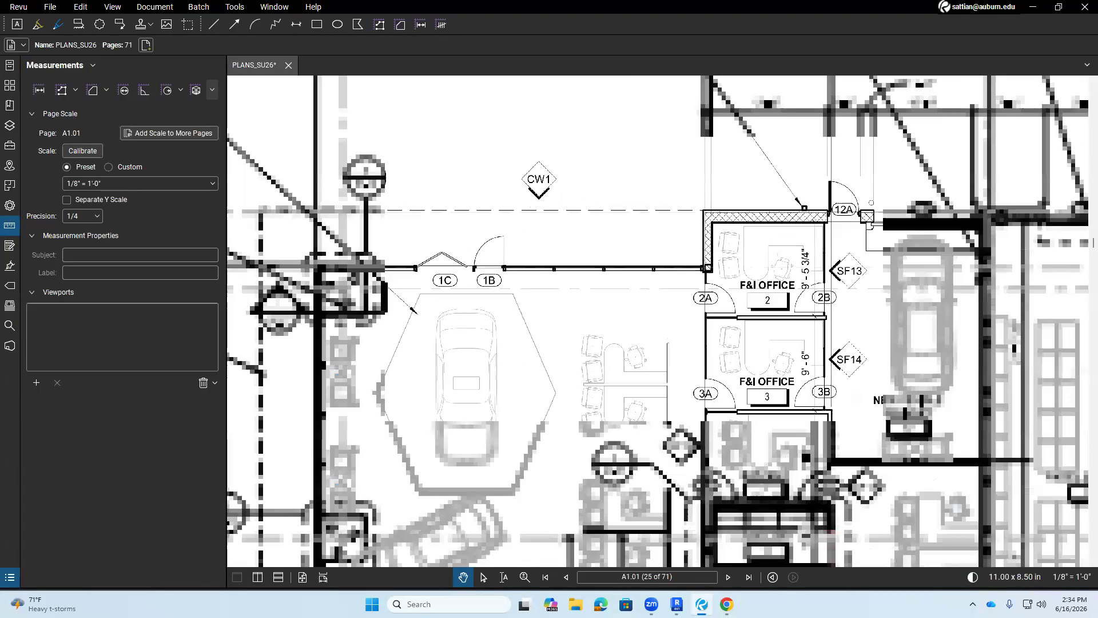
# - Examine curtain walls CW2 and CW3 along the showroom's outer edges on sheet A1.01
pyautogui.scroll(5, 498, 371)
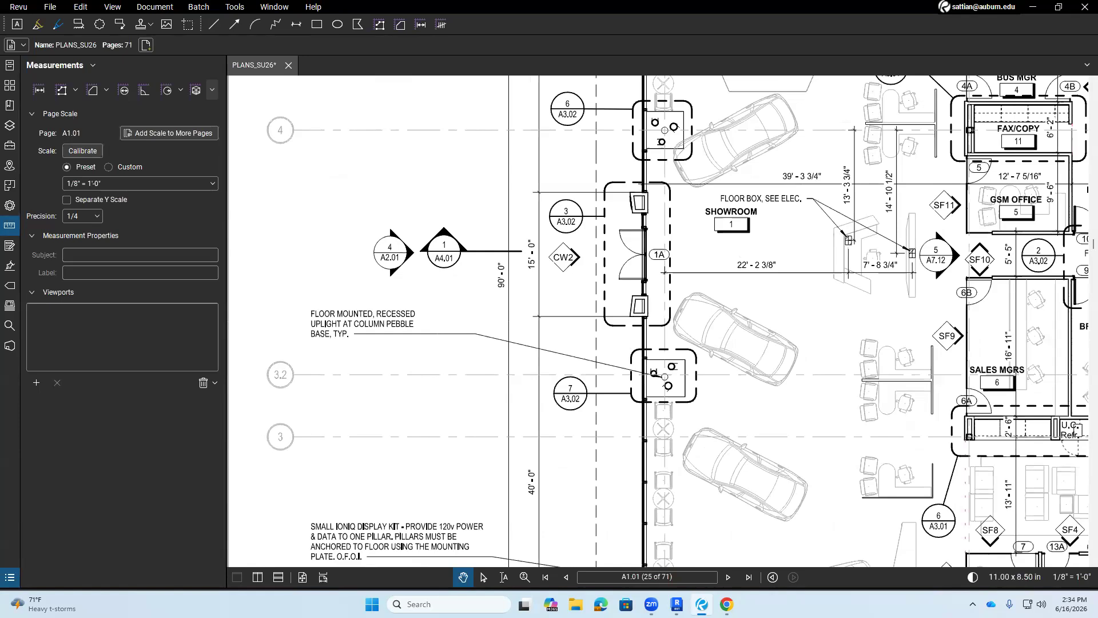
pyautogui.moveTo(750, 389); pyautogui.dragTo(507, 3)
pyautogui.scroll(2, 600, 318)
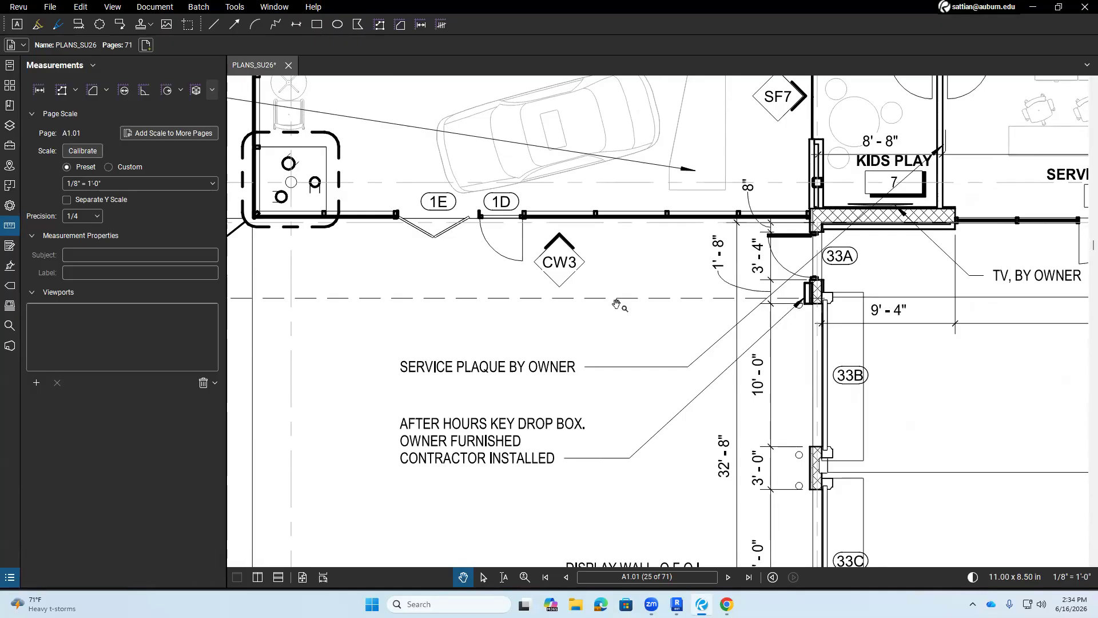
# - Find sheet A6.22 among the page thumbnails and open it for the curtain wall elevations
pyautogui.click(9, 84)
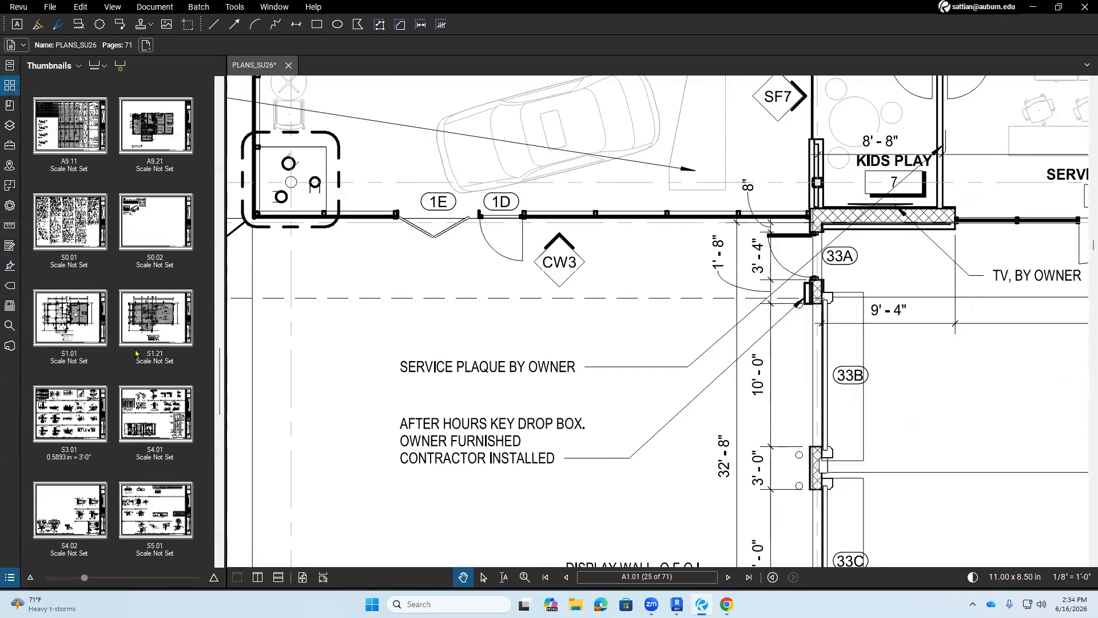
pyautogui.scroll(10, 154, 538)
pyautogui.scroll(5, 114, 320)
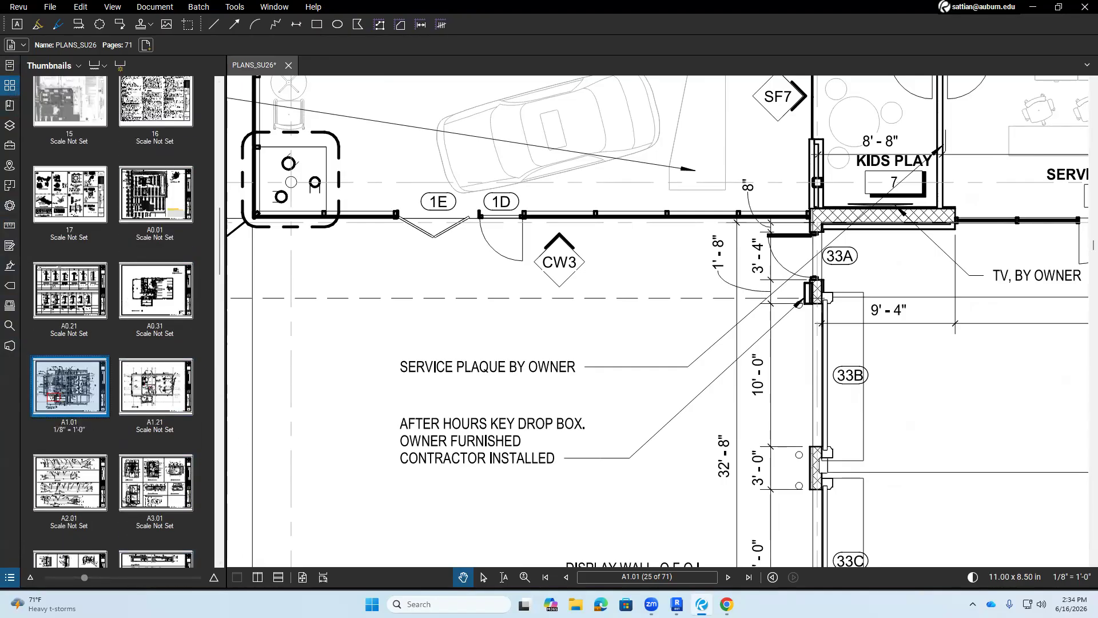
pyautogui.scroll(-3, 126, 321)
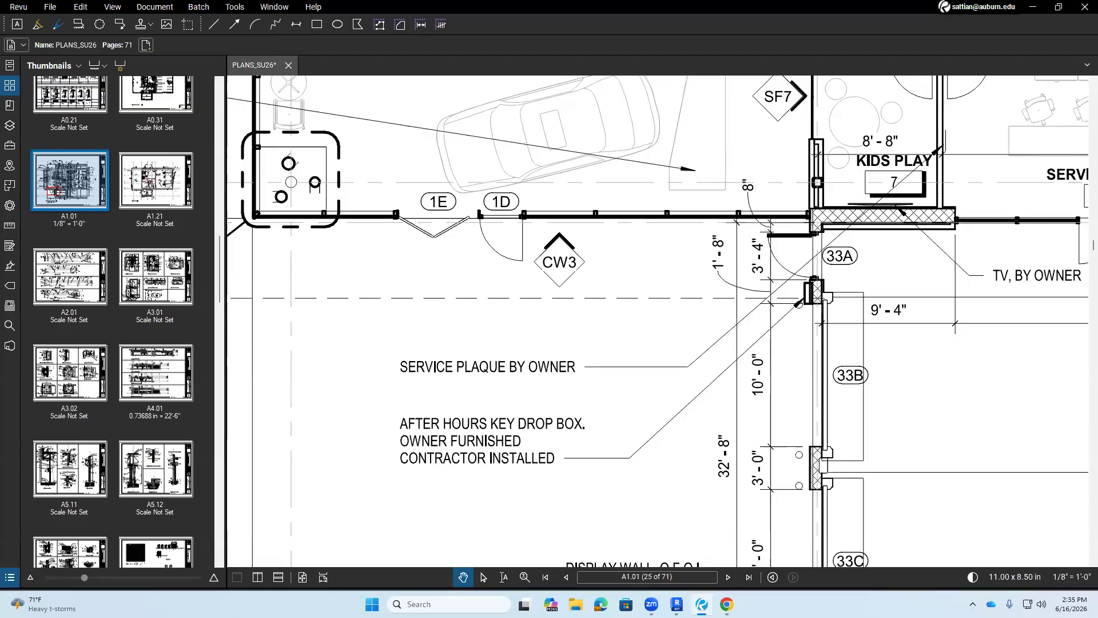
pyautogui.scroll(-3, 156, 543)
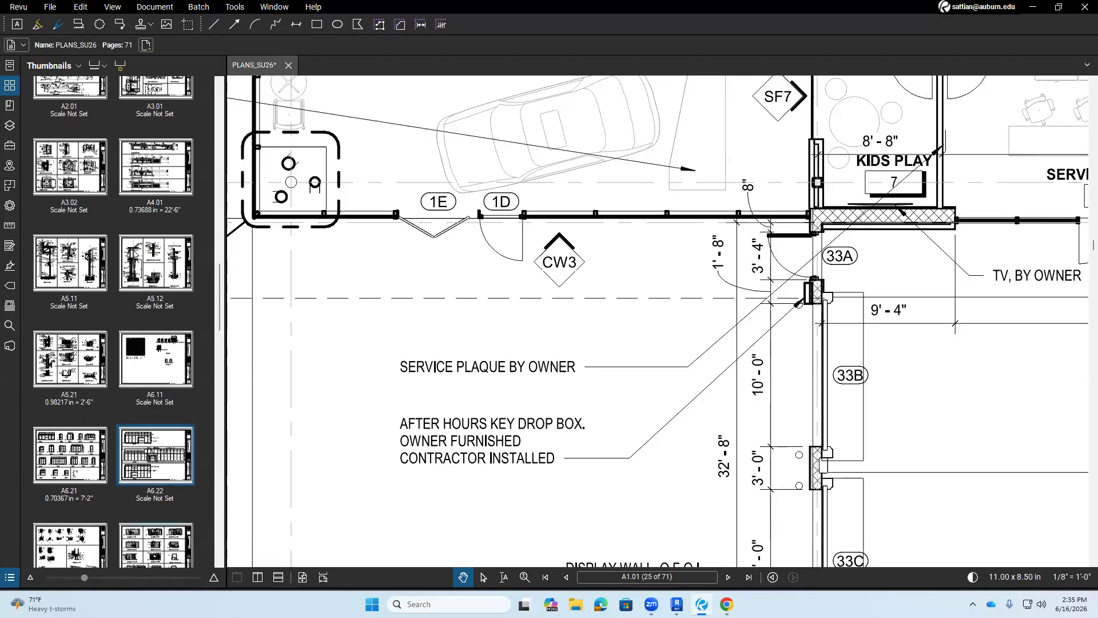
pyautogui.click(155, 455)
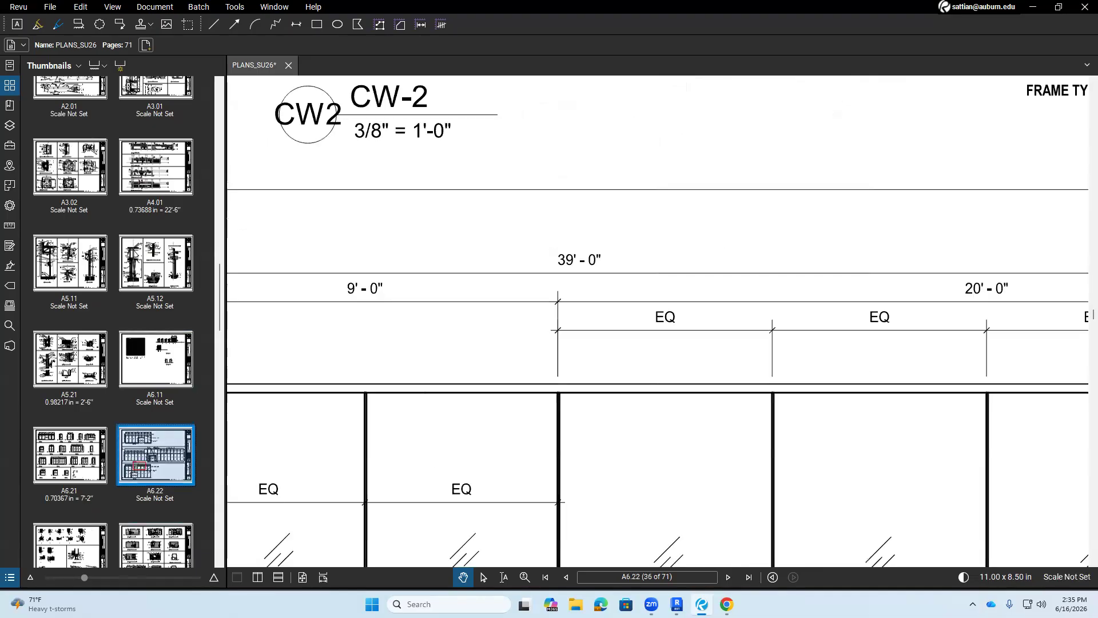
# - Examine the CW-1 elevation on sheet A6.22 for its overall width, height, grid spacing and door opening size
pyautogui.moveTo(495, 220); pyautogui.dragTo(561, 328)
pyautogui.scroll(-7, 560, 324)
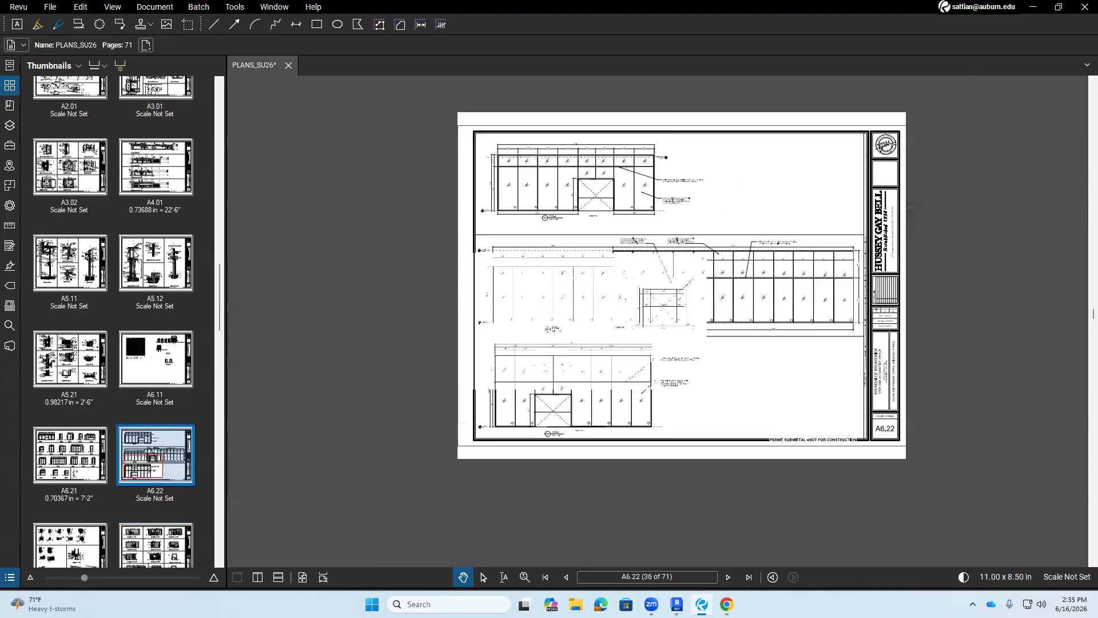
pyautogui.scroll(7, 602, 199)
pyautogui.scroll(-3, 592, 194)
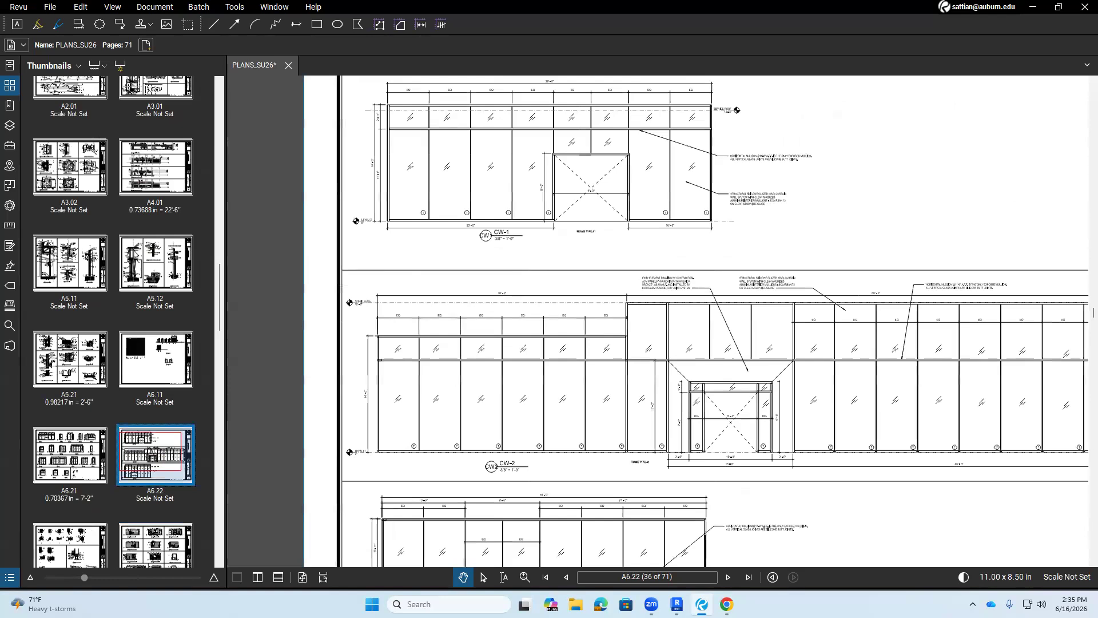
pyautogui.scroll(2, 499, 255)
pyautogui.moveTo(775, 178); pyautogui.dragTo(776, 309)
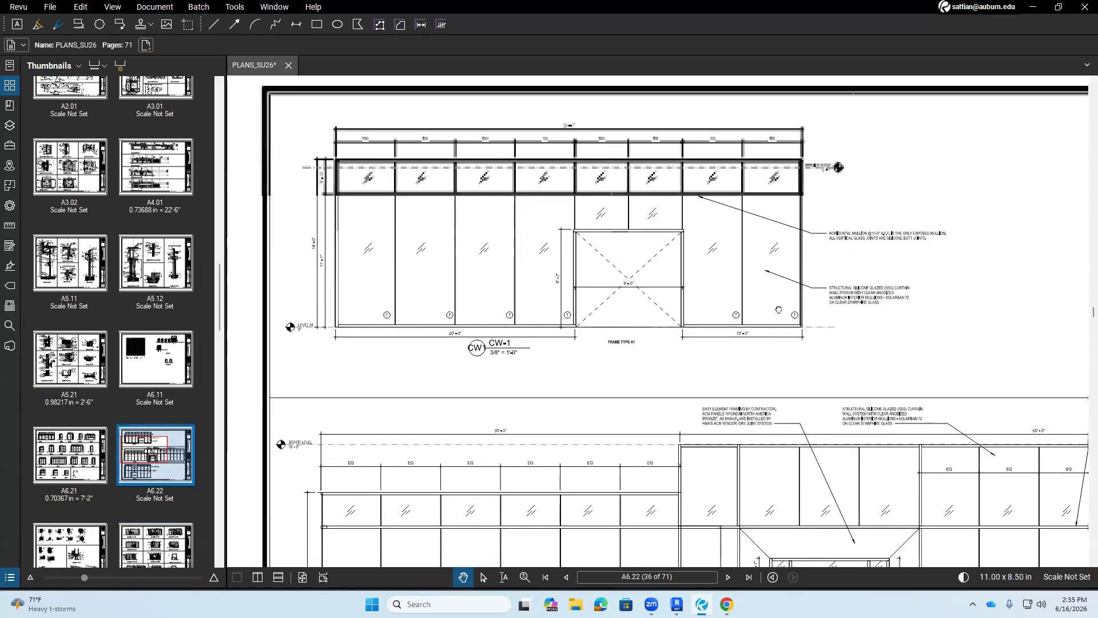
pyautogui.scroll(2, 527, 172)
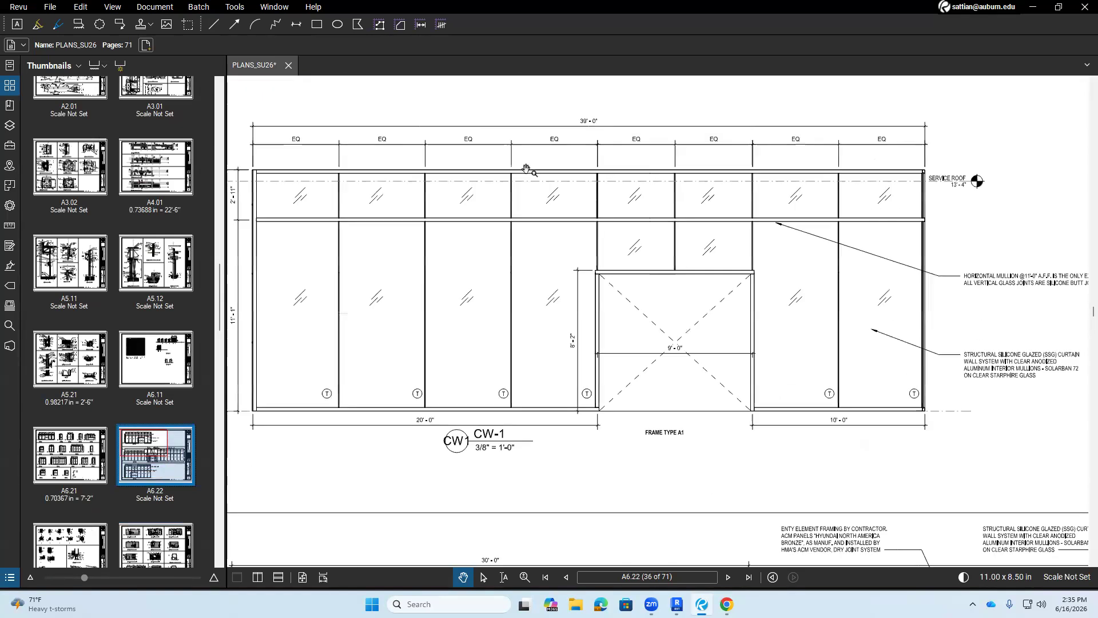
pyautogui.scroll(1, 623, 161)
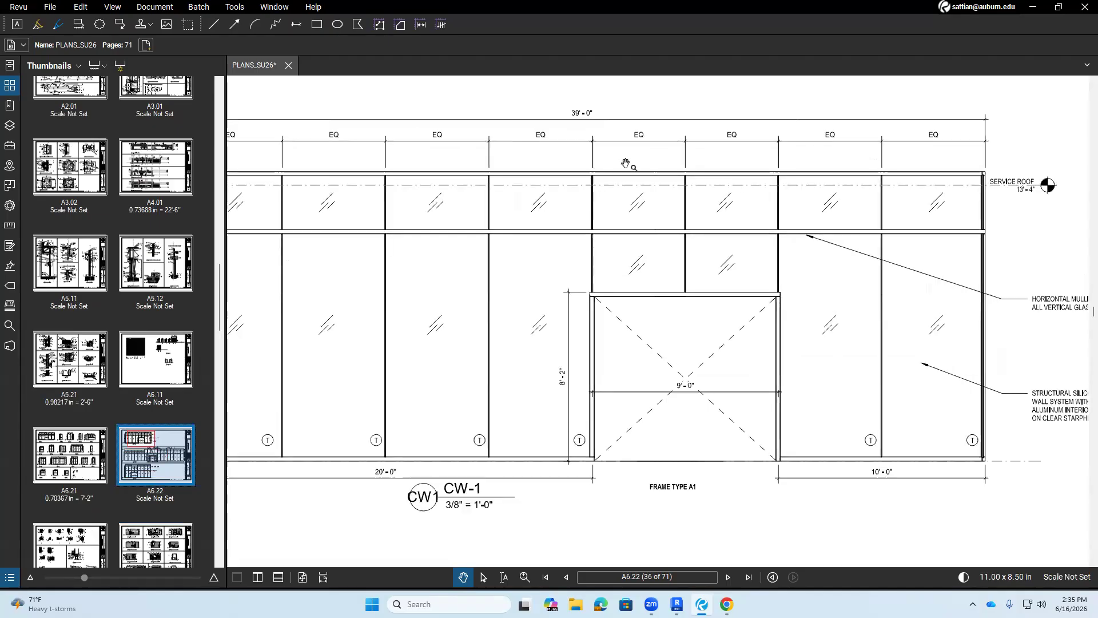
pyautogui.scroll(-2, 625, 164)
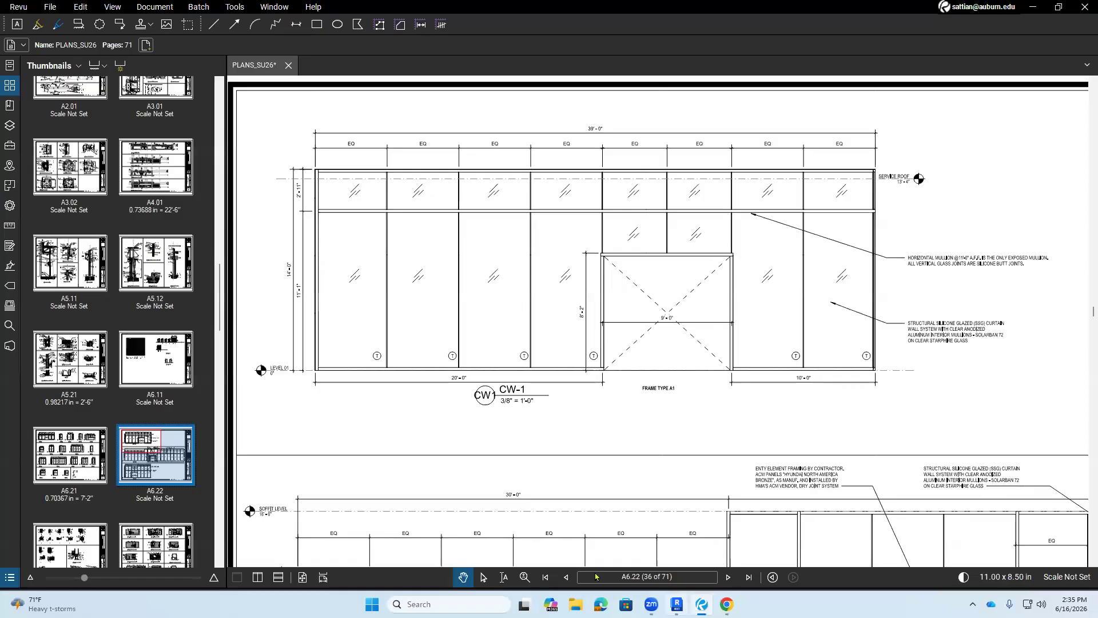
pyautogui.scroll(3, 309, 325)
pyautogui.scroll(-2, 312, 323)
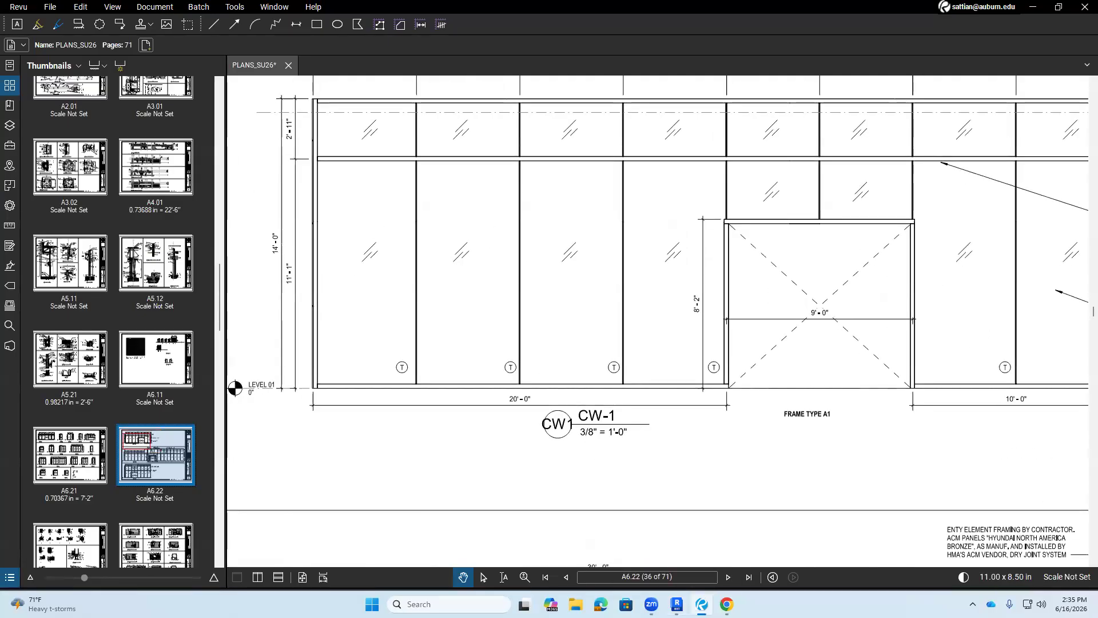
# - Switch to Revit and draw a 39' long _Not Defined curtain wall along the horizontal center reference plane in the L1 - Architectural plan
pyautogui.click(677, 604)
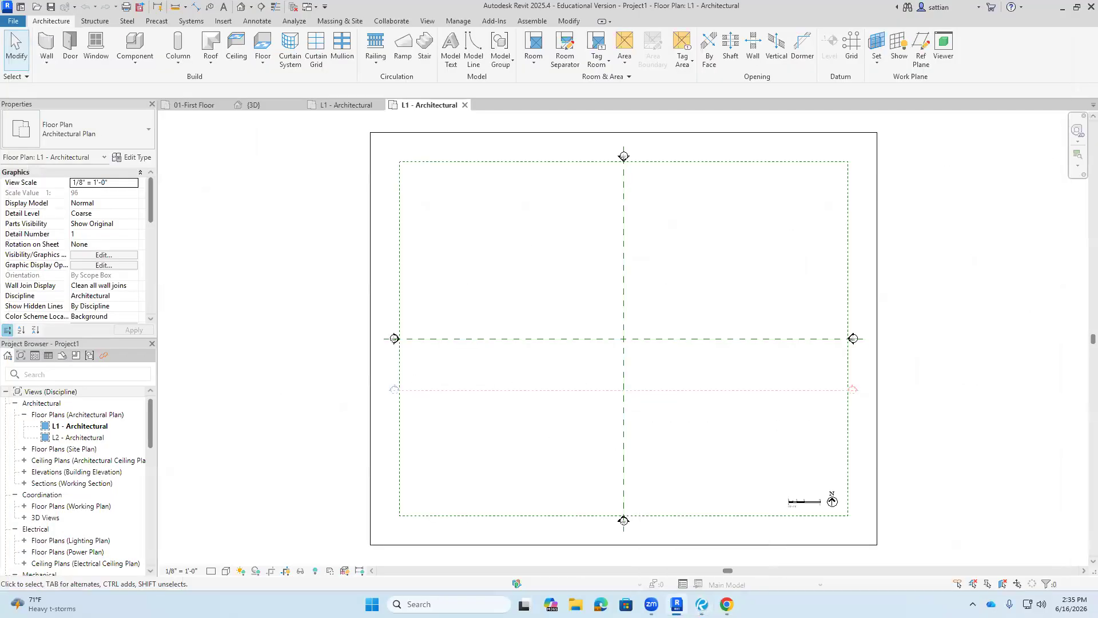
pyautogui.click(46, 43)
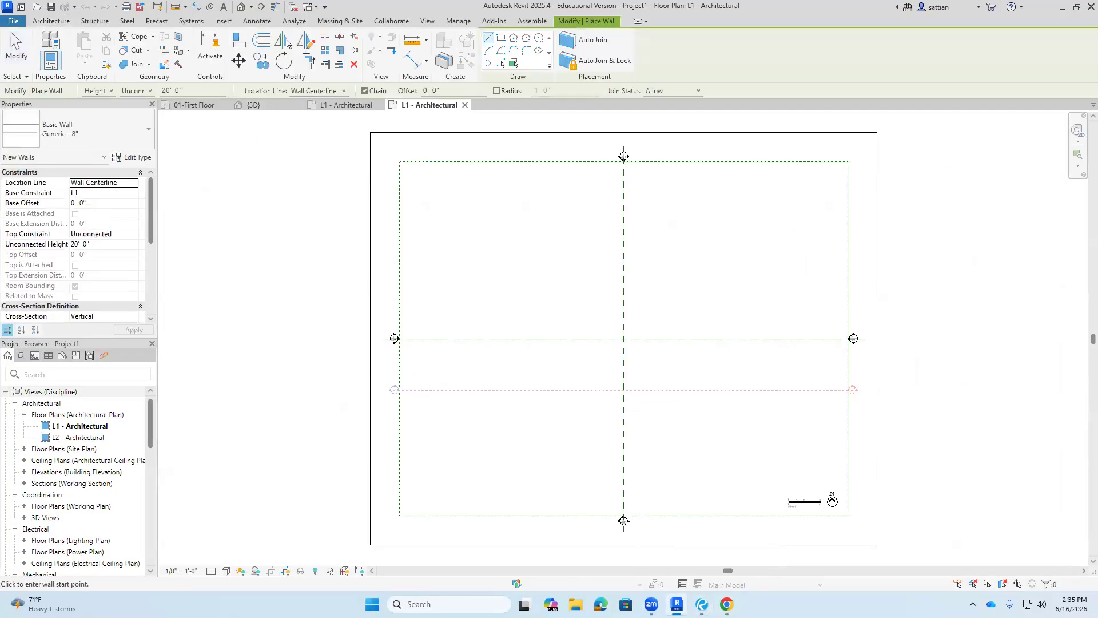
pyautogui.click(147, 130)
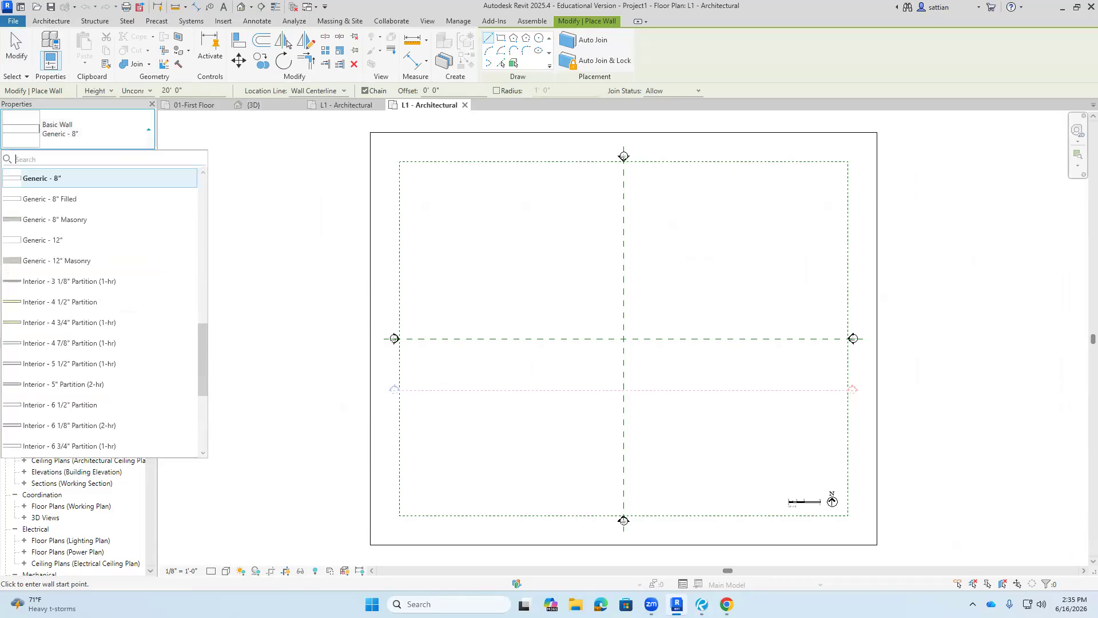
pyautogui.scroll(-3, 100, 321)
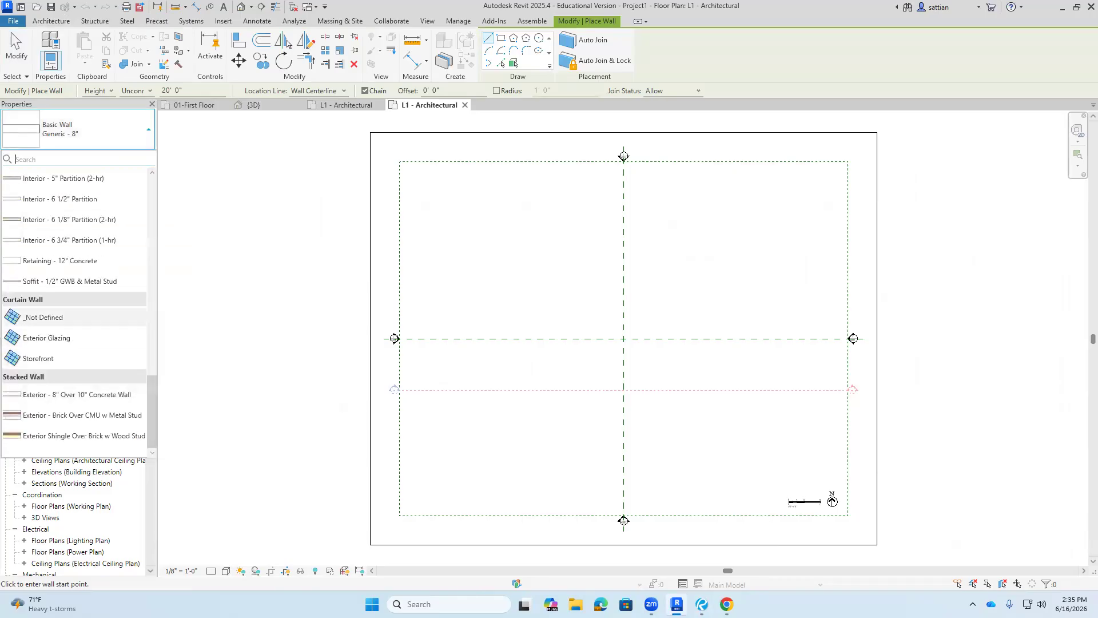
pyautogui.click(43, 317)
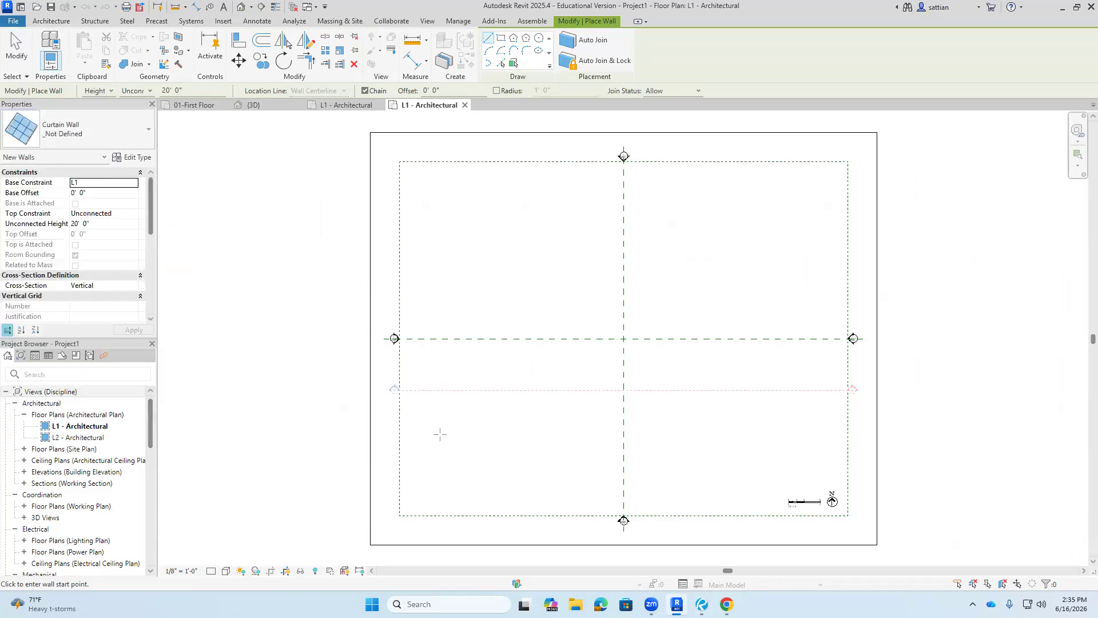
pyautogui.click(449, 338)
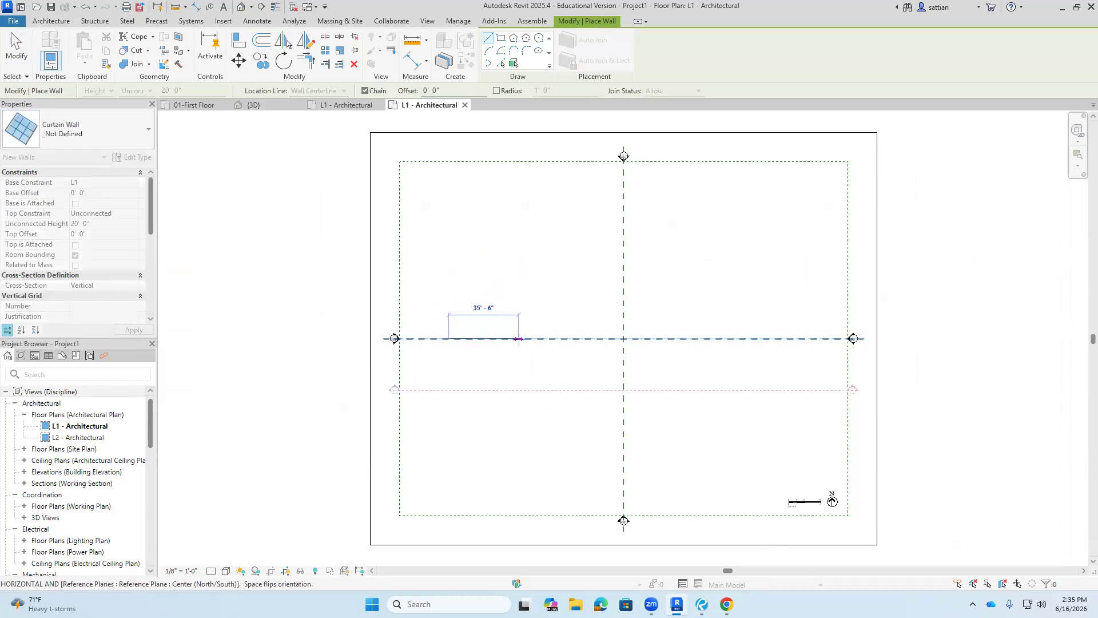
pyautogui.write('39')
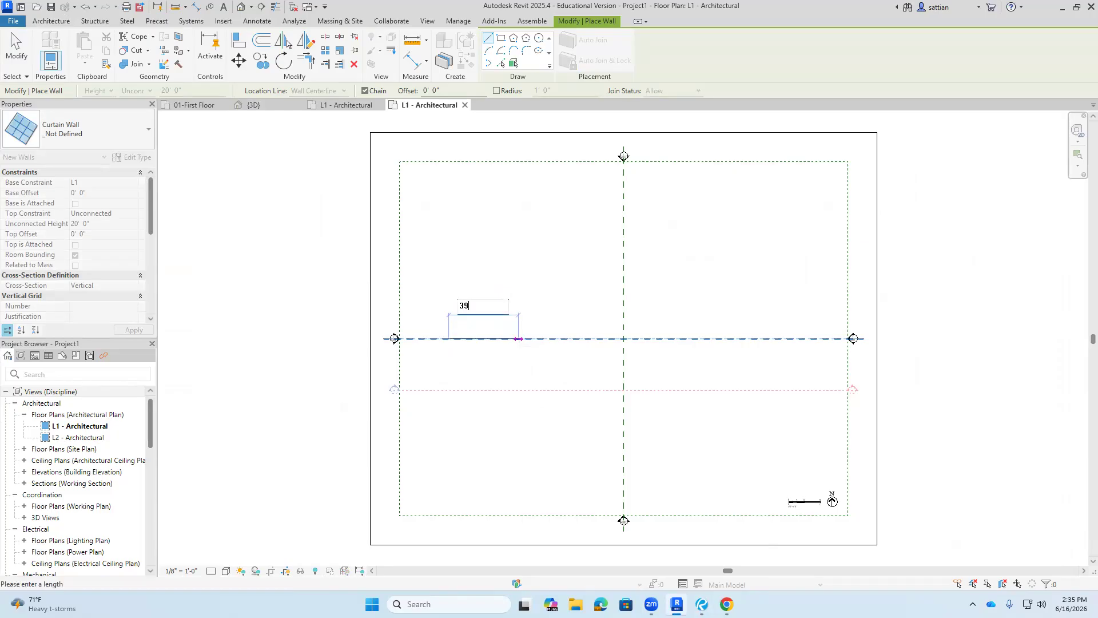
pyautogui.press('Return')
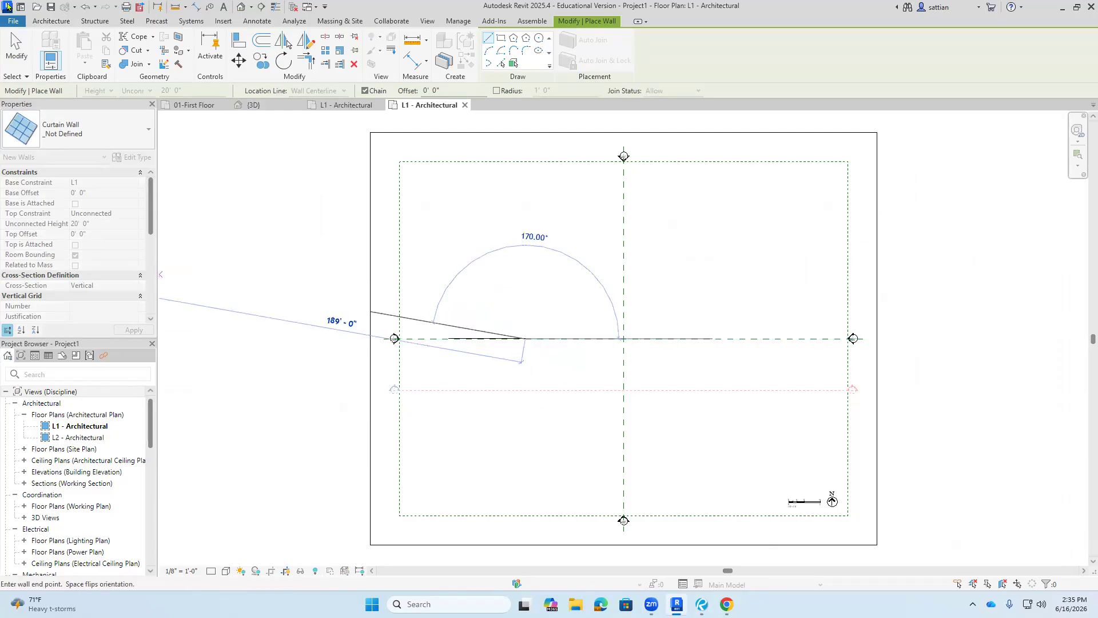
pyautogui.click(15, 51)
# - Set the curtain wall's unconnected height to 14', keeping its top constraint unconnected
pyautogui.scroll(4, 503, 337)
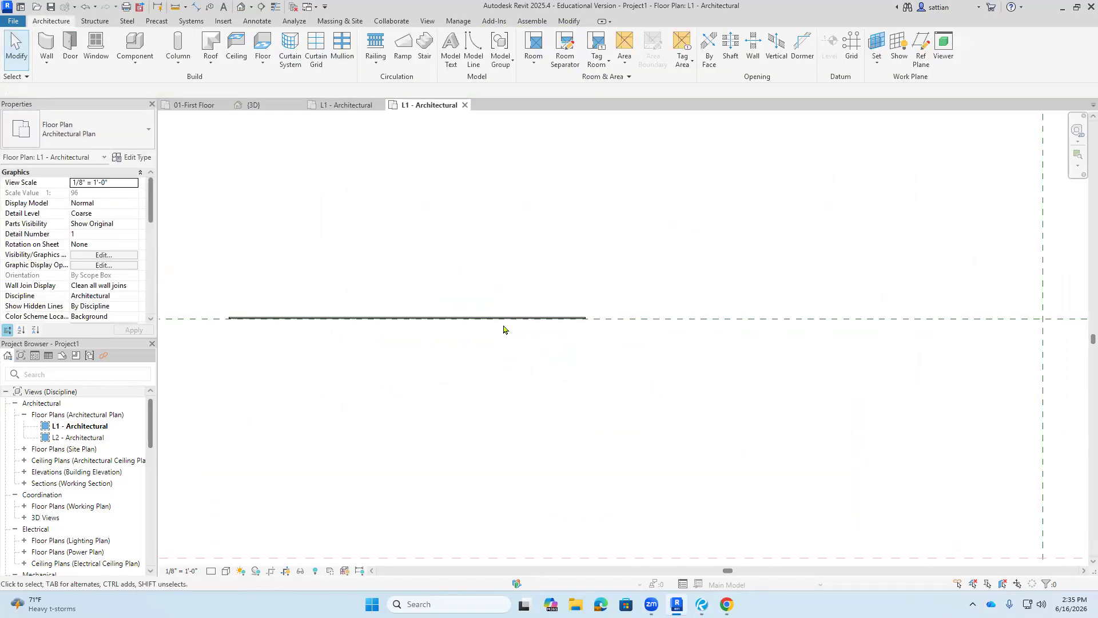
pyautogui.click(507, 318)
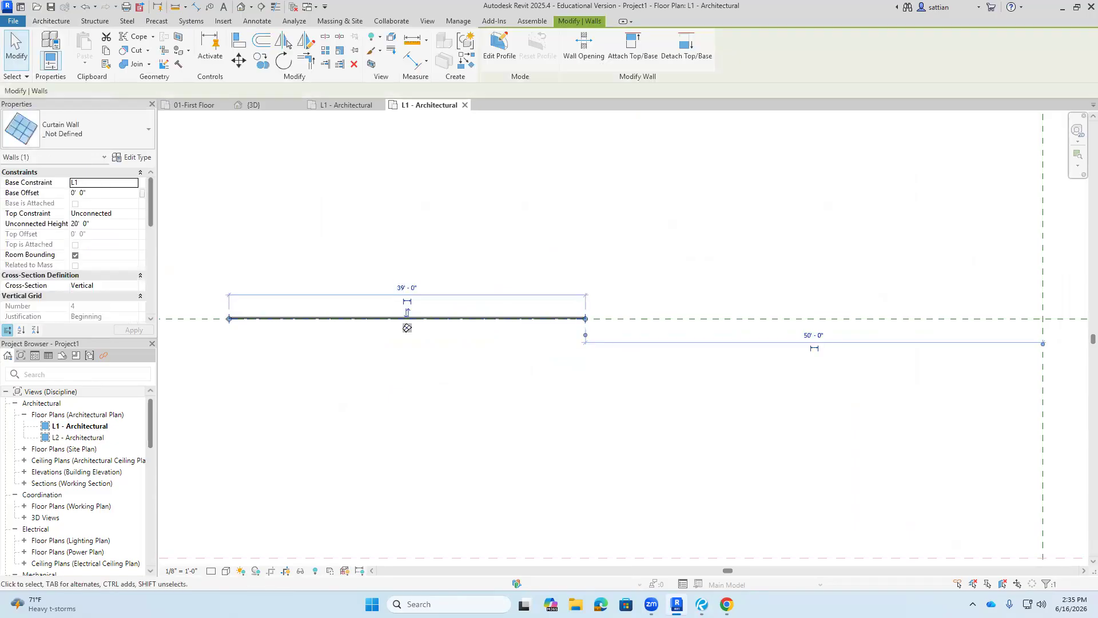
pyautogui.click(121, 214)
pyautogui.click(134, 213)
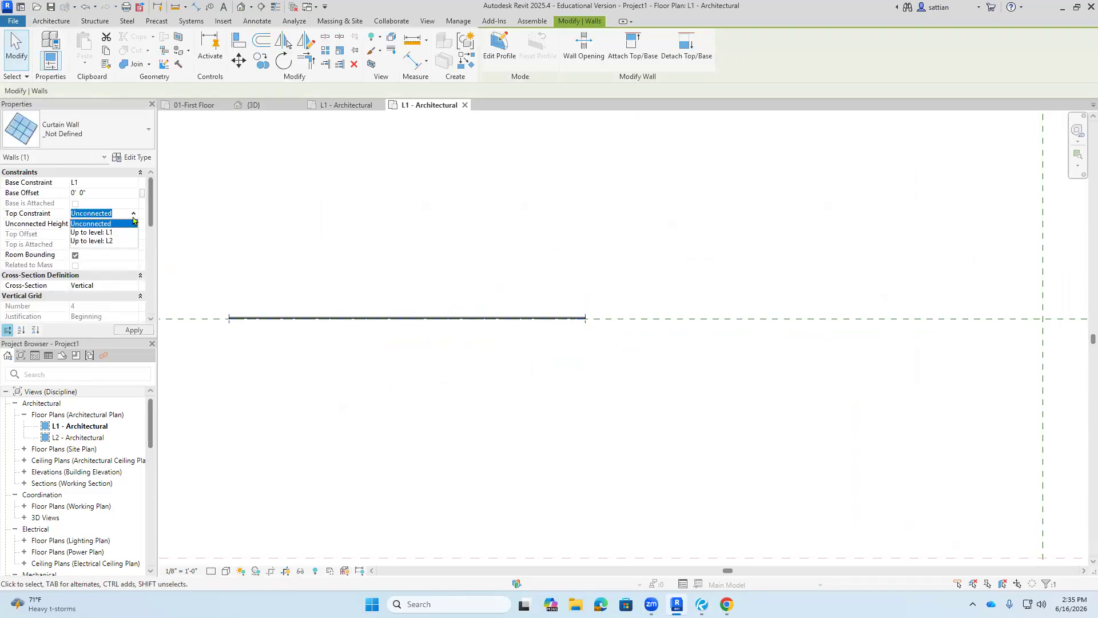
pyautogui.click(123, 210)
pyautogui.click(114, 222)
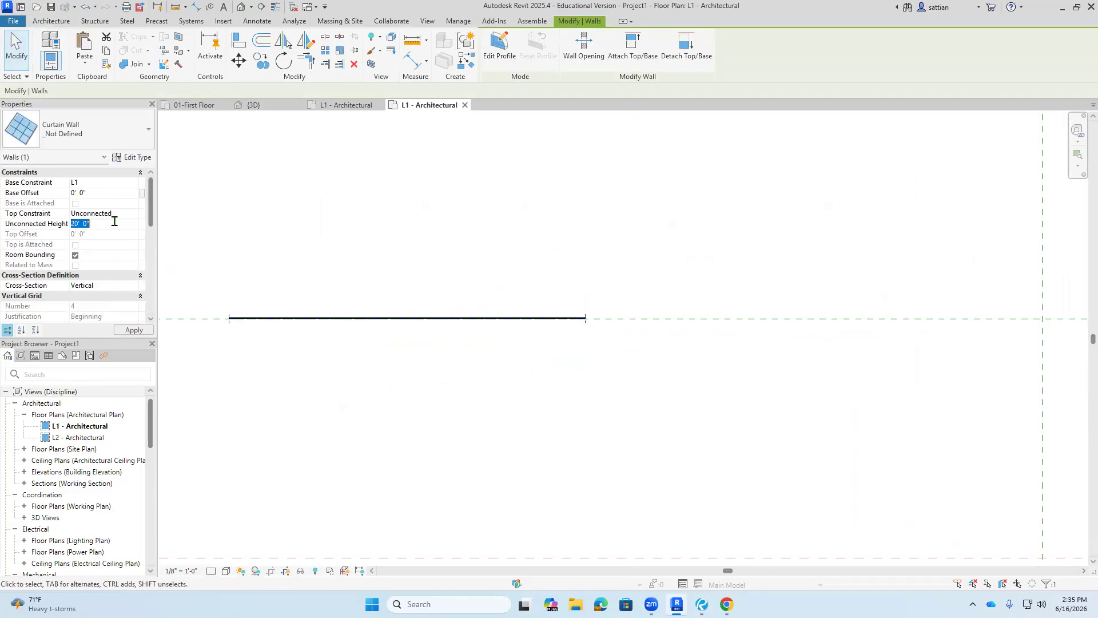
pyautogui.write('14')
pyautogui.press('Return')
pyautogui.click(518, 440)
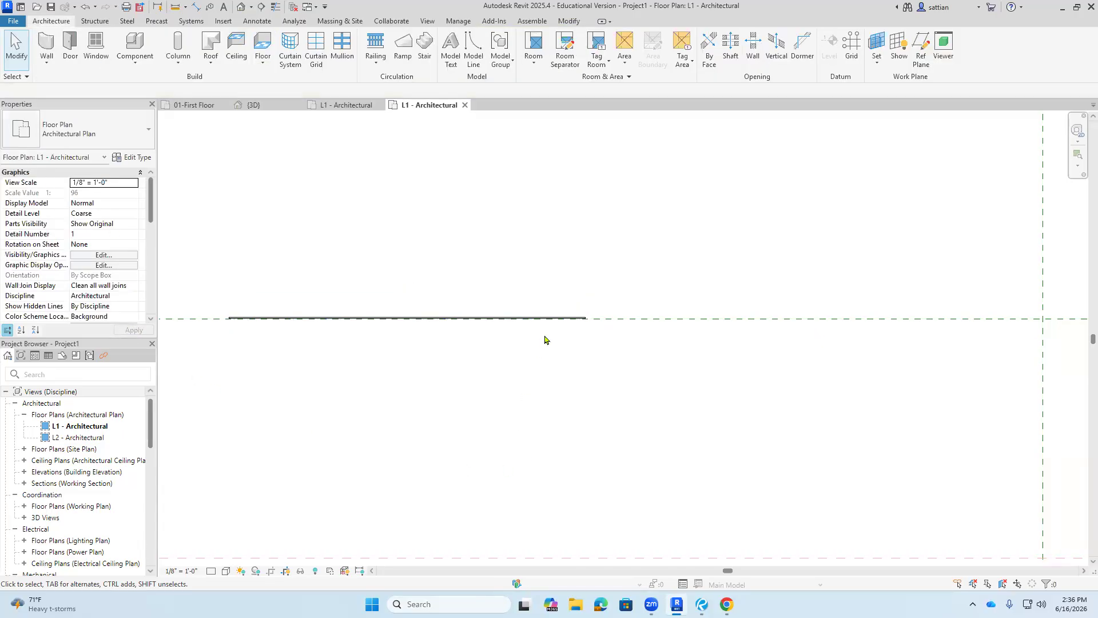
pyautogui.click(551, 319)
pyautogui.scroll(-5, 524, 360)
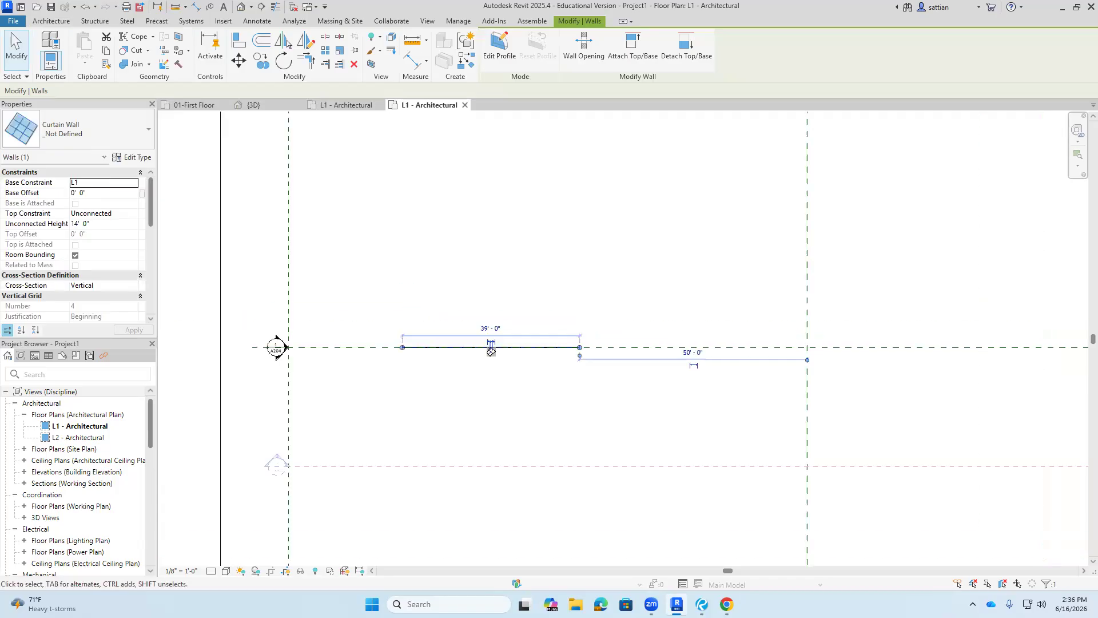
pyautogui.press('Escape')
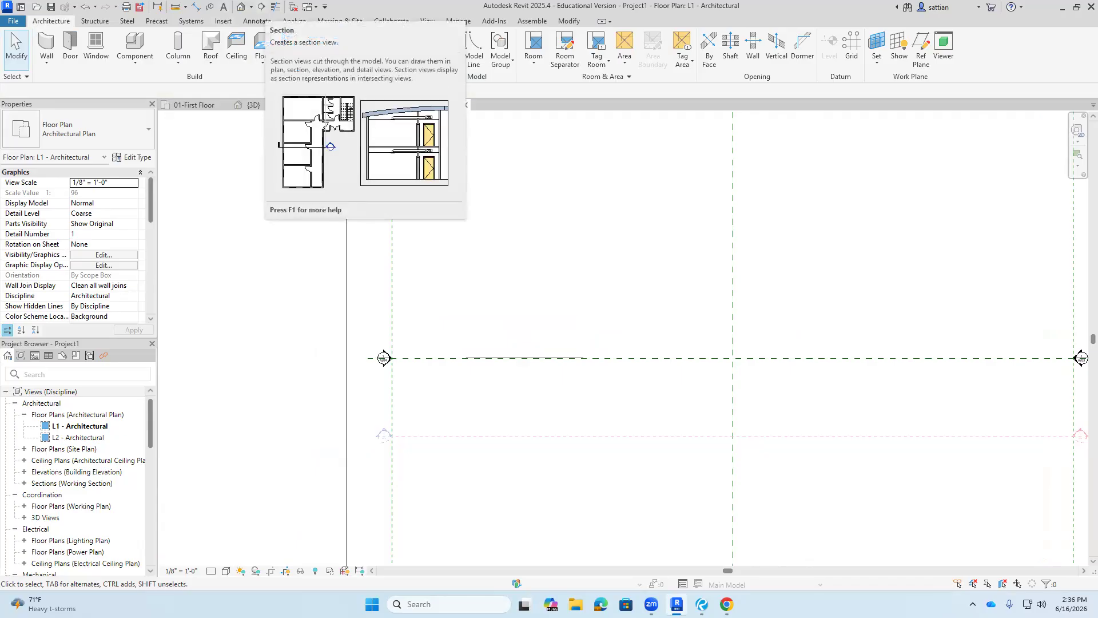
# - Create a building section just below the curtain wall, extending past both wall ends and facing it, and open the section view
pyautogui.click(261, 7)
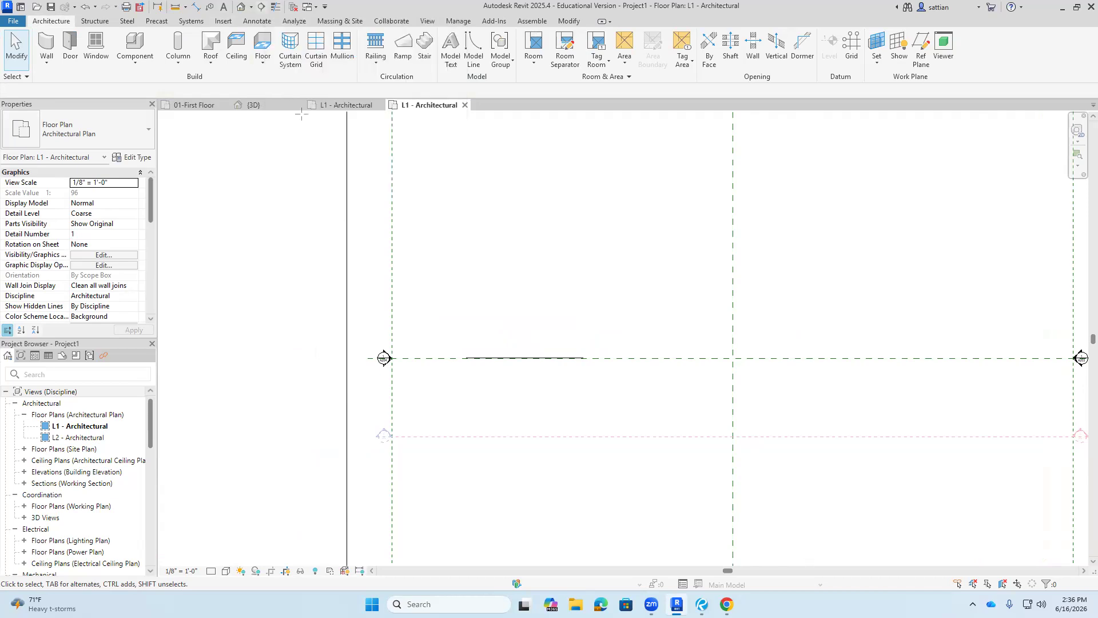
pyautogui.click(447, 386)
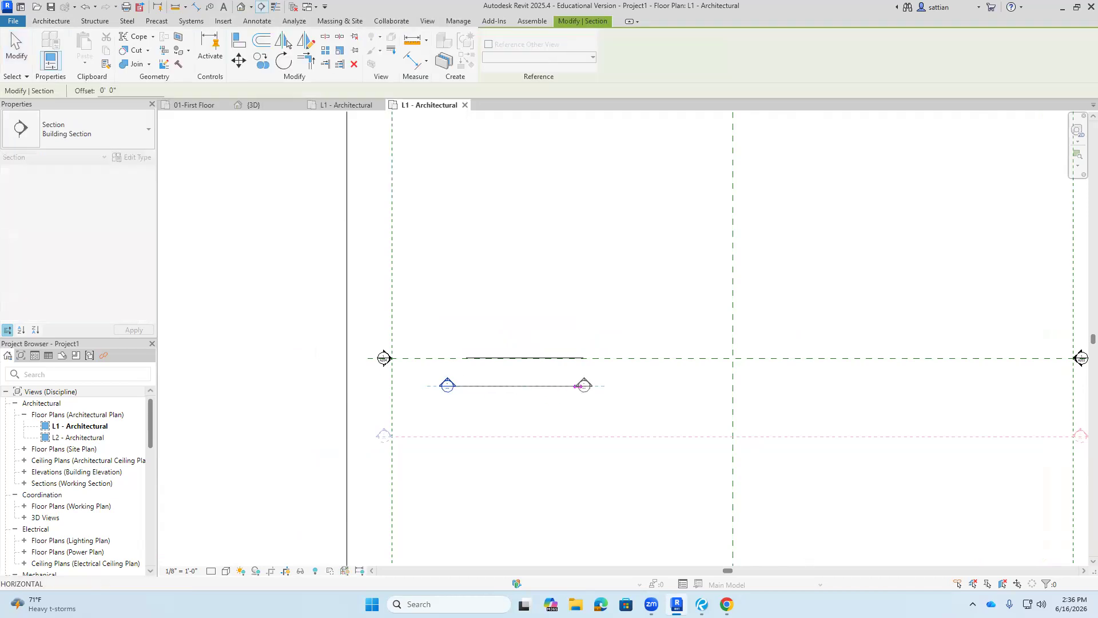
pyautogui.click(622, 385)
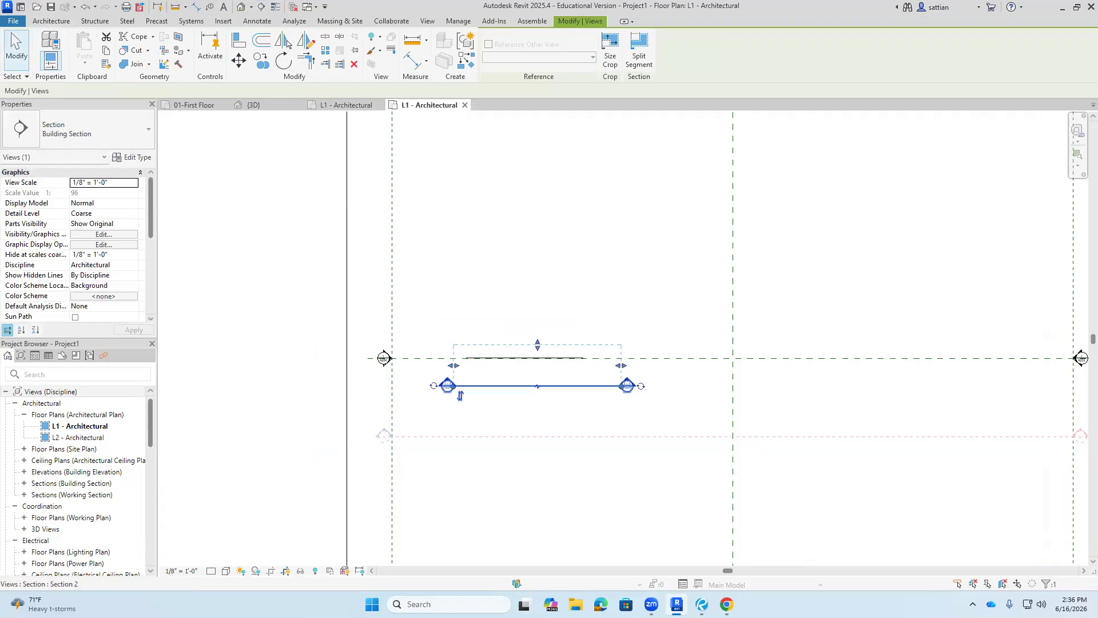
pyautogui.rightClick(562, 386)
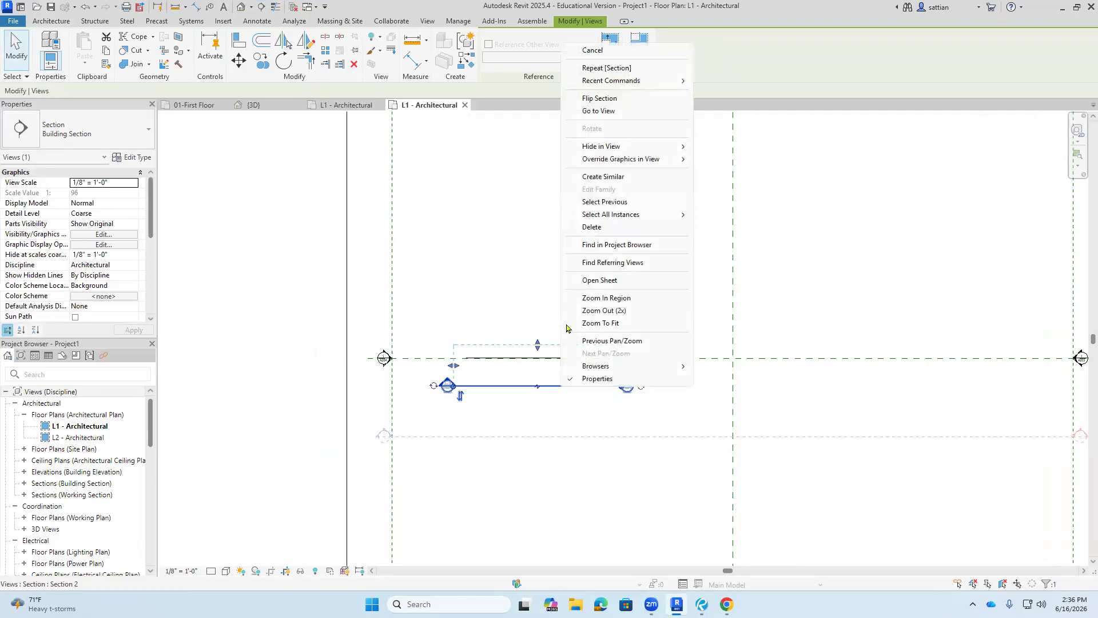
pyautogui.click(597, 112)
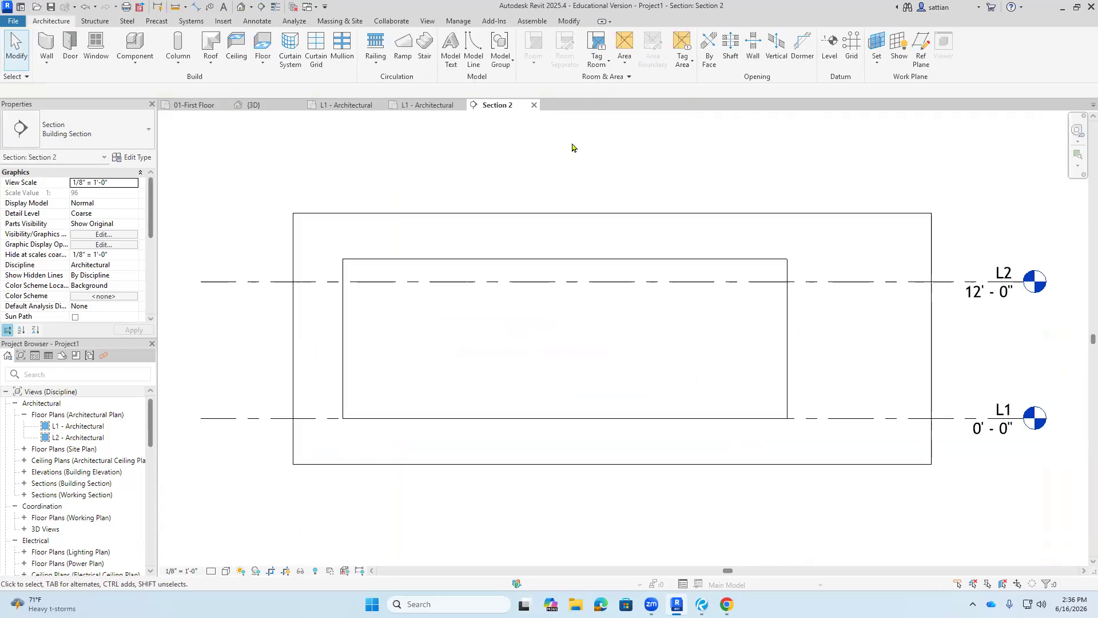
# - Set the section view's detail level to Fine and its visual style to Shaded
pyautogui.click(789, 341)
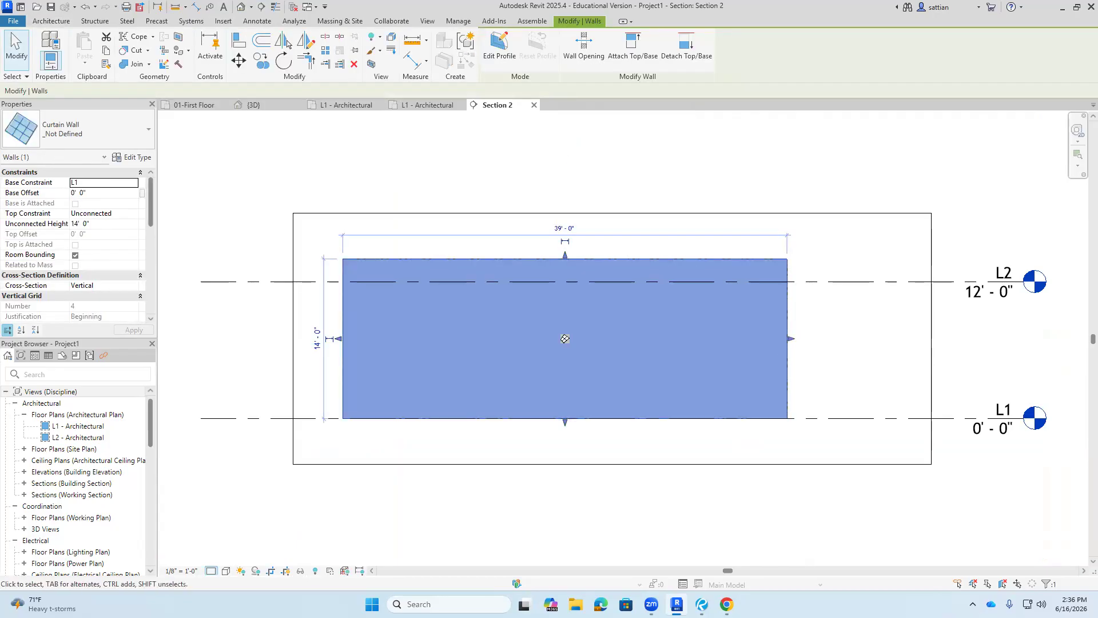
pyautogui.press('Escape')
pyautogui.click(226, 571)
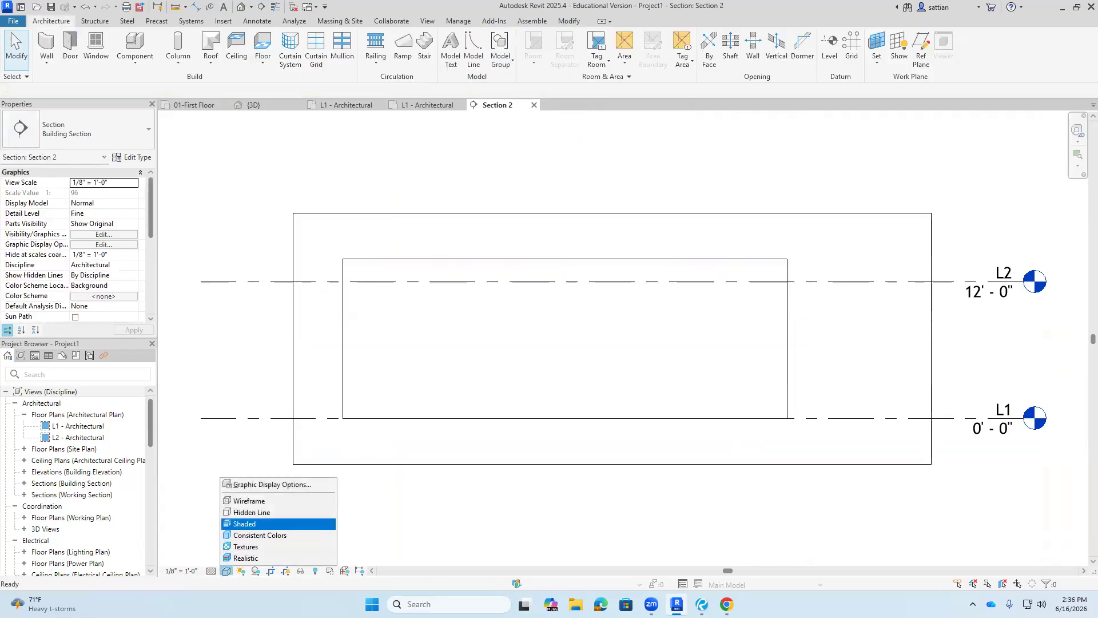
pyautogui.click(245, 524)
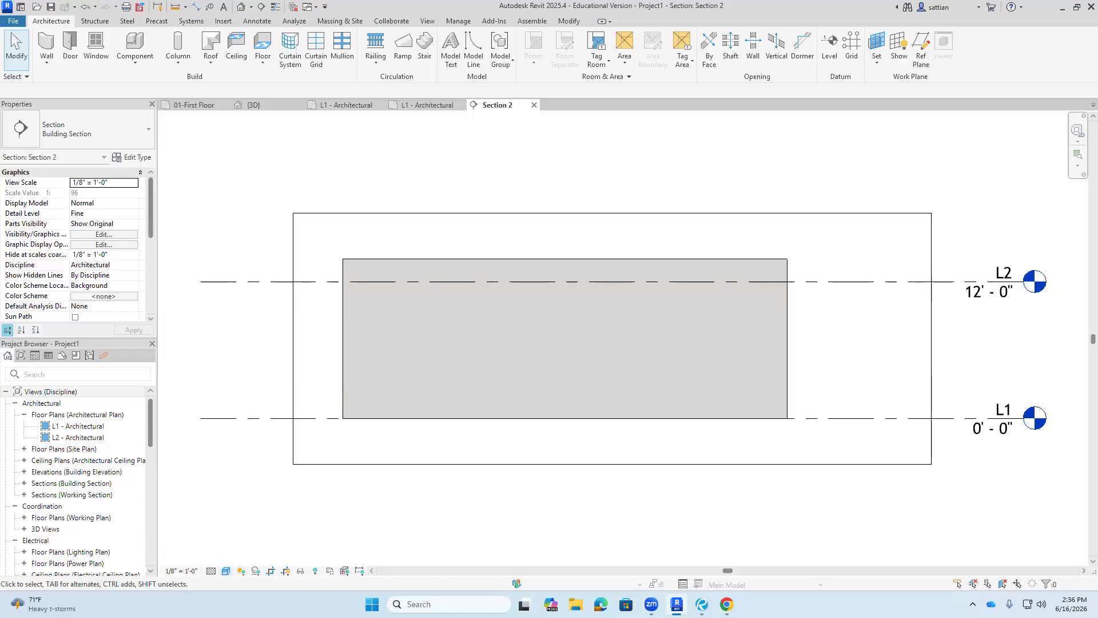
# - Switch to Bluebeam Revu to check the CW-1 elevation's grid dimensions, and return to the Revit section view
pyautogui.click(701, 604)
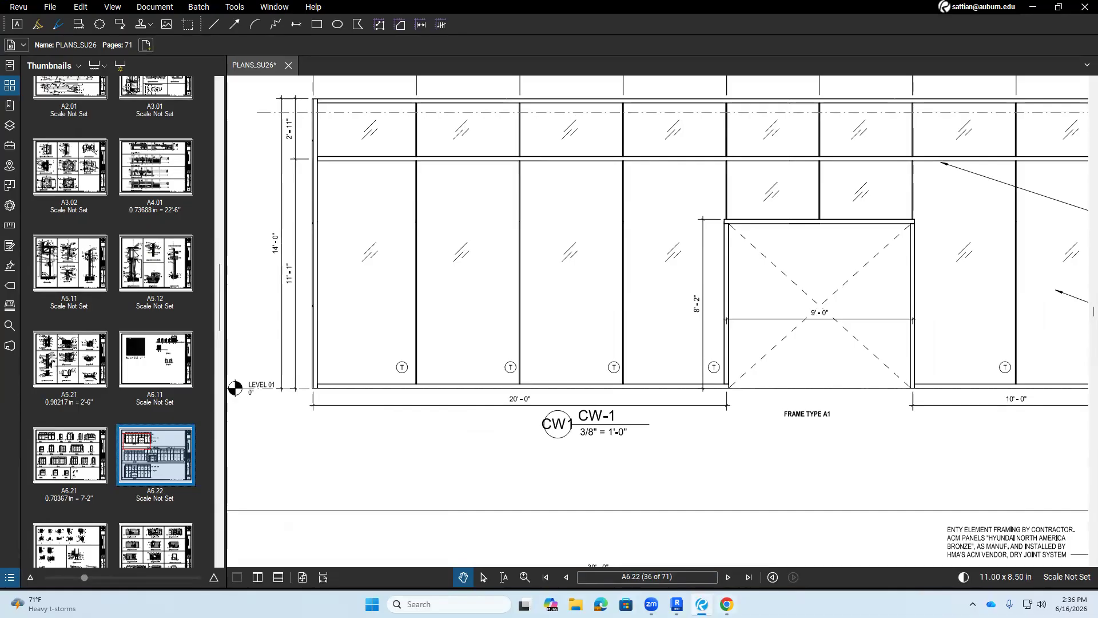
pyautogui.moveTo(726, 604)
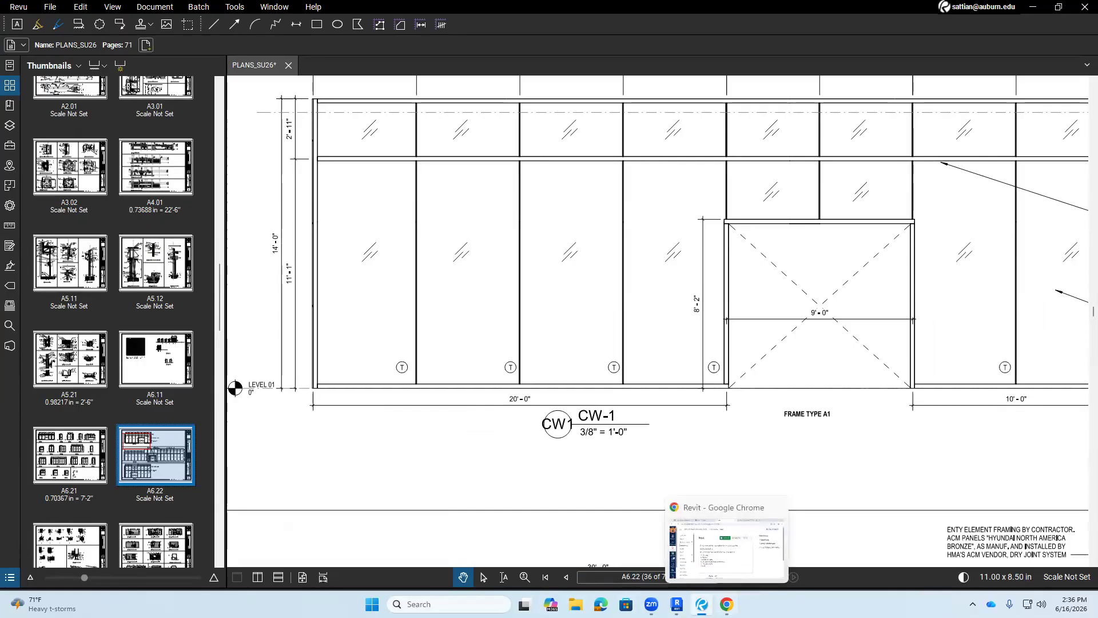
pyautogui.click(701, 603)
pyautogui.click(701, 603)
pyautogui.click(702, 604)
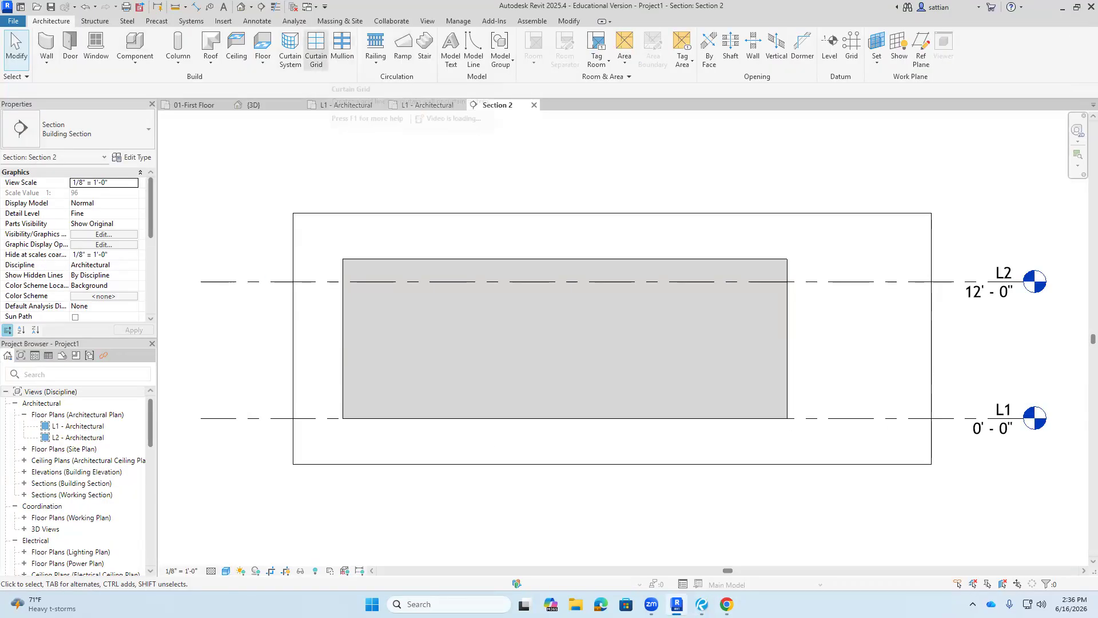
# - Add a horizontal curtain grid line across the full wall, 2' - 11" below its top edge
pyautogui.click(316, 49)
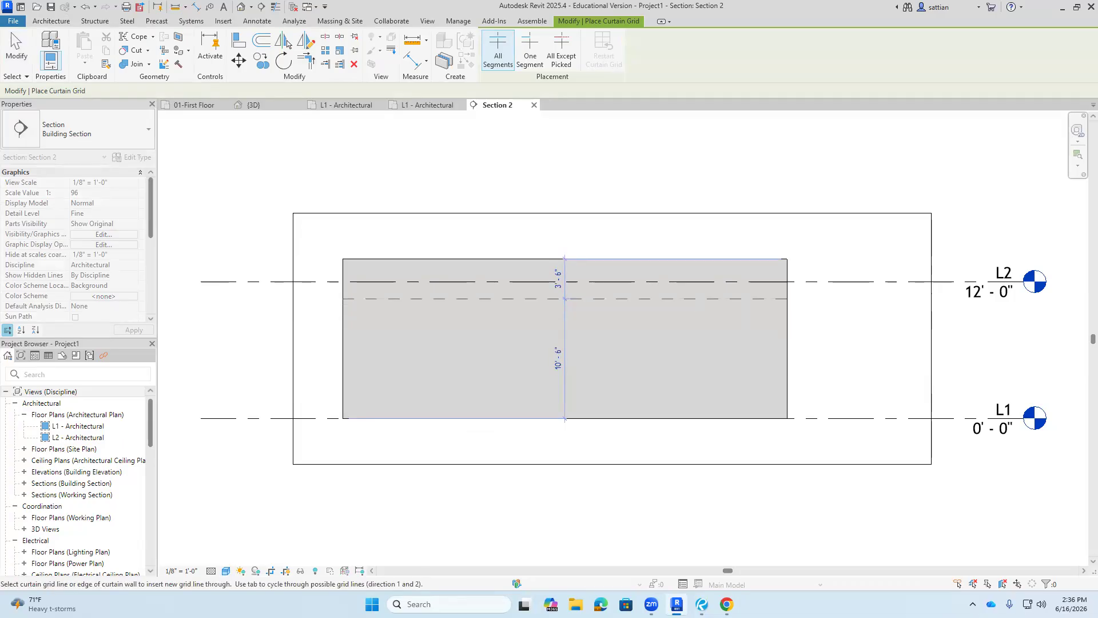
pyautogui.click(350, 282)
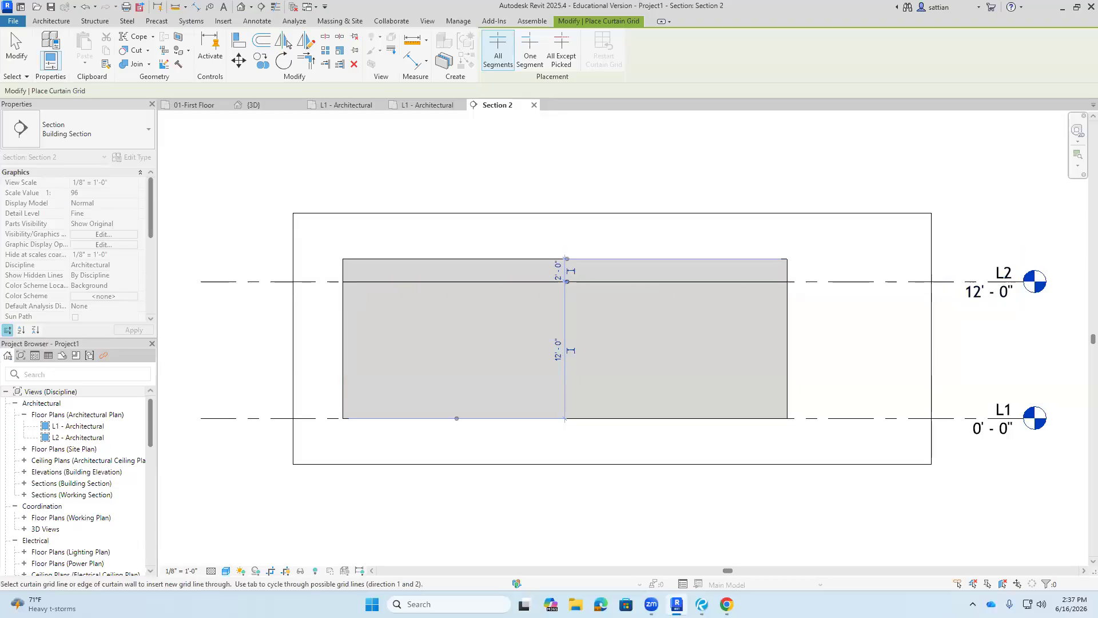
pyautogui.click(85, 8)
pyautogui.scroll(5, 340, 295)
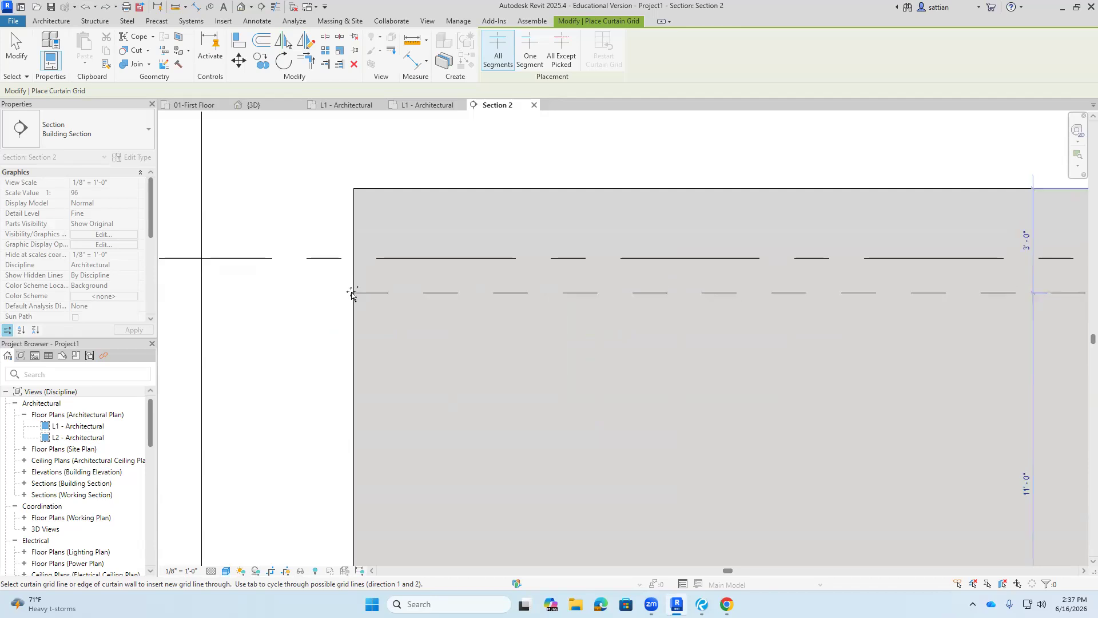
pyautogui.click(351, 293)
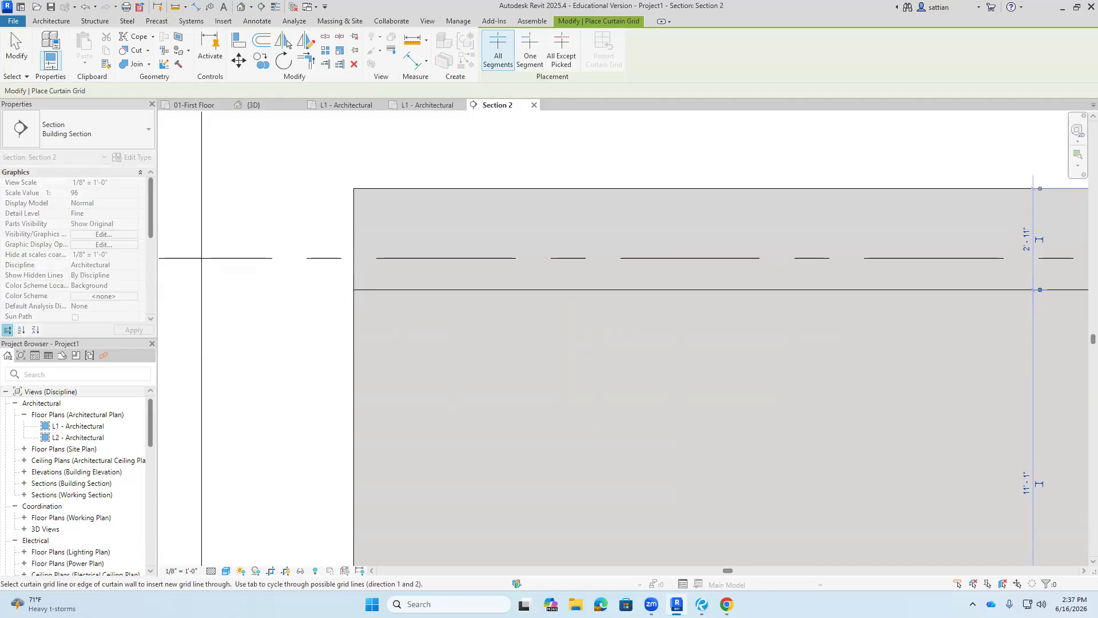
pyautogui.click(16, 47)
pyautogui.scroll(-3, 394, 276)
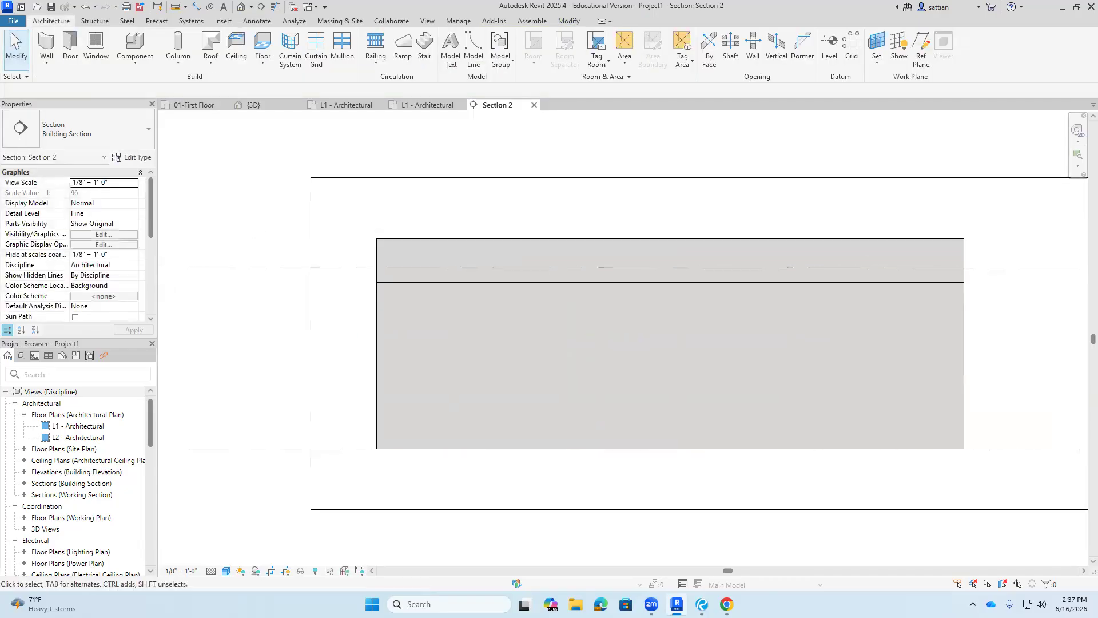
# - Switch to Bluebeam Revu and examine the CW-1 curtain wall elevation on sheet A6.22 for its panel spacing and mullion notes
pyautogui.moveTo(701, 604)
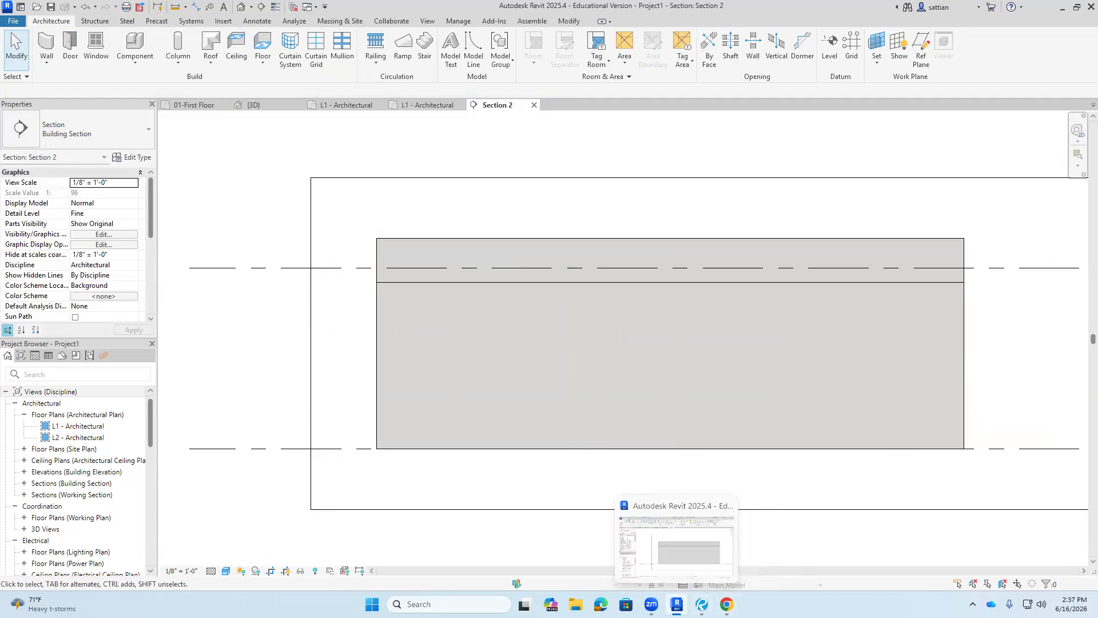
pyautogui.click(673, 571)
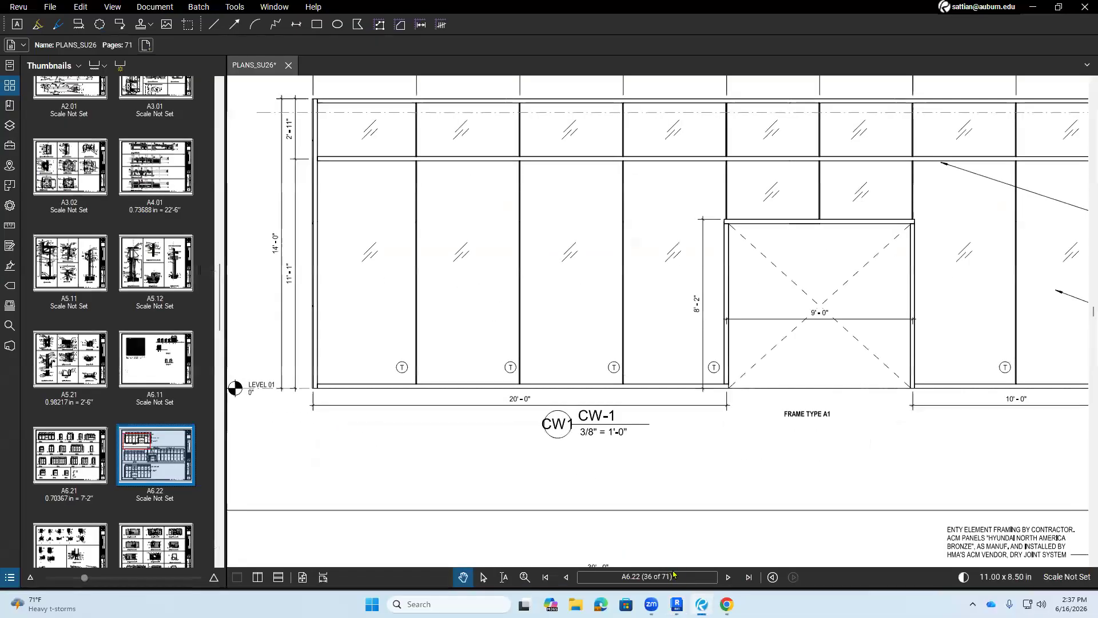
pyautogui.moveTo(692, 432); pyautogui.dragTo(642, 608)
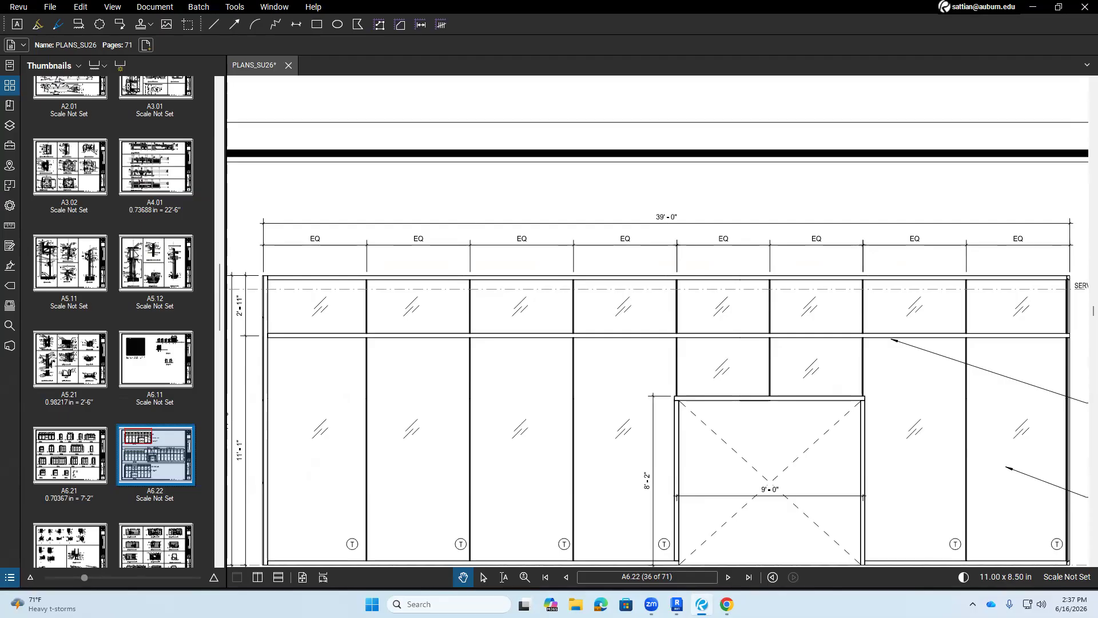
pyautogui.scroll(-3, 521, 260)
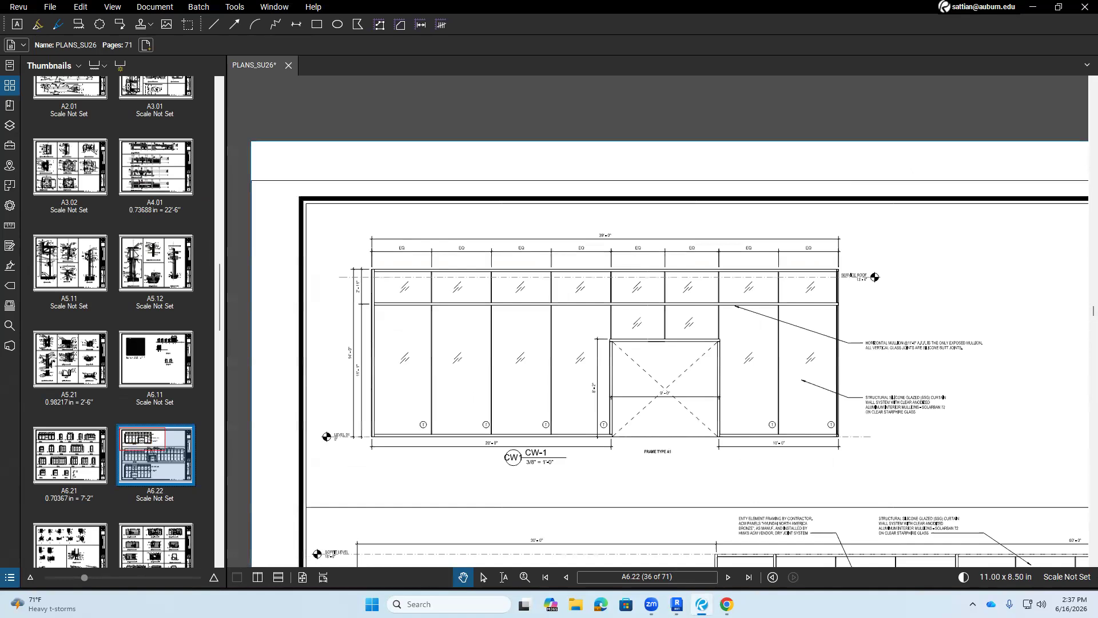
pyautogui.scroll(3, 480, 366)
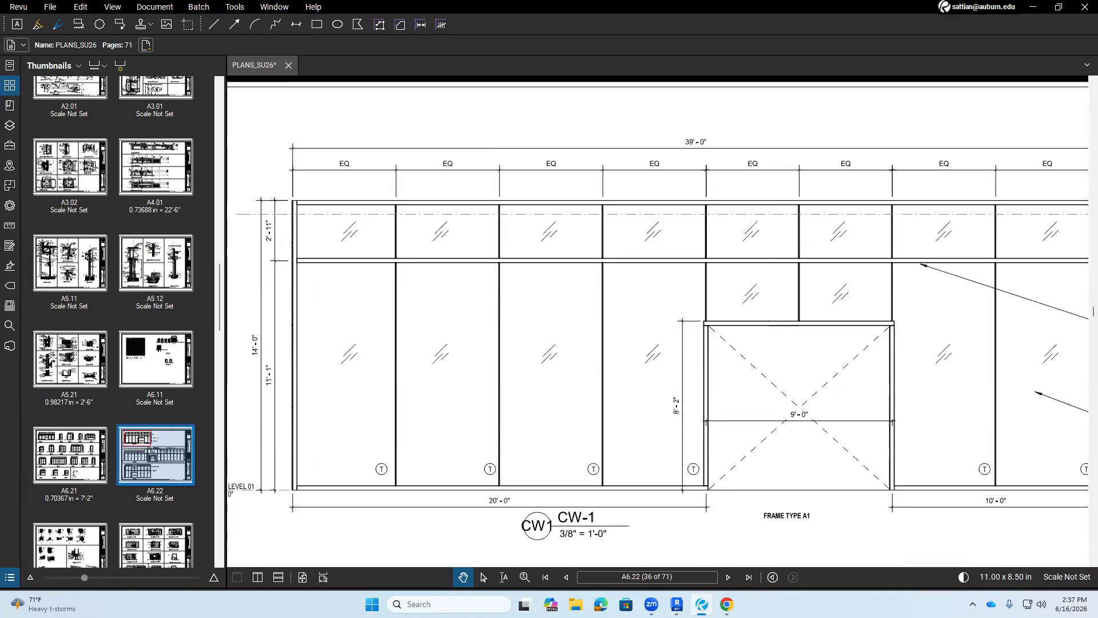
pyautogui.scroll(-2, 478, 362)
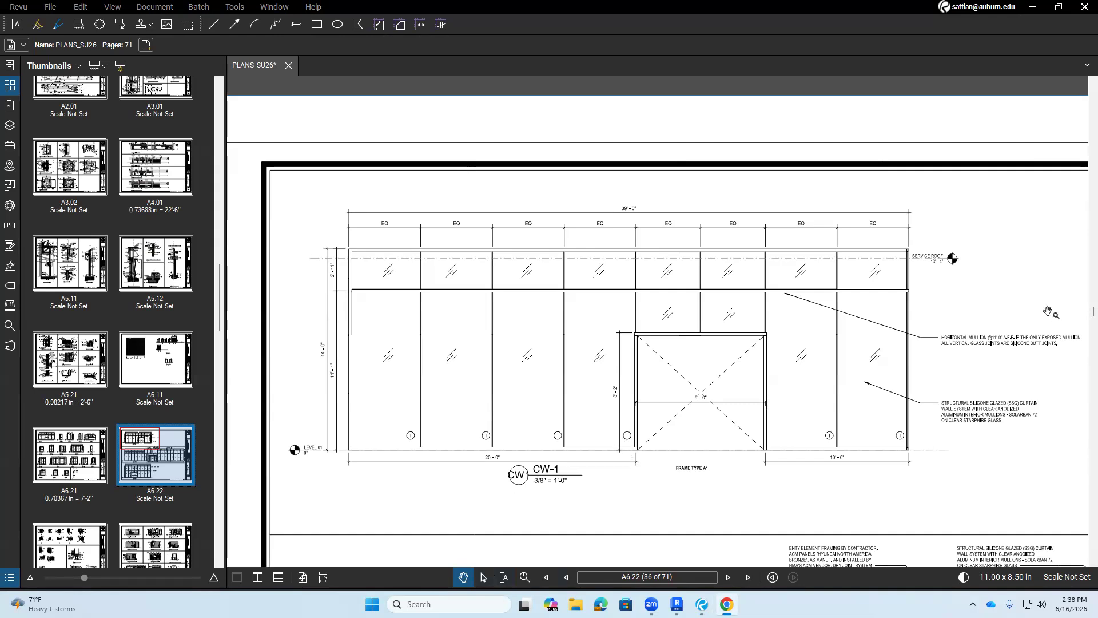
# - Switch back to Revit and place a vertical curtain grid line about 3' - 5" from the wall's left edge
pyautogui.moveTo(700, 605)
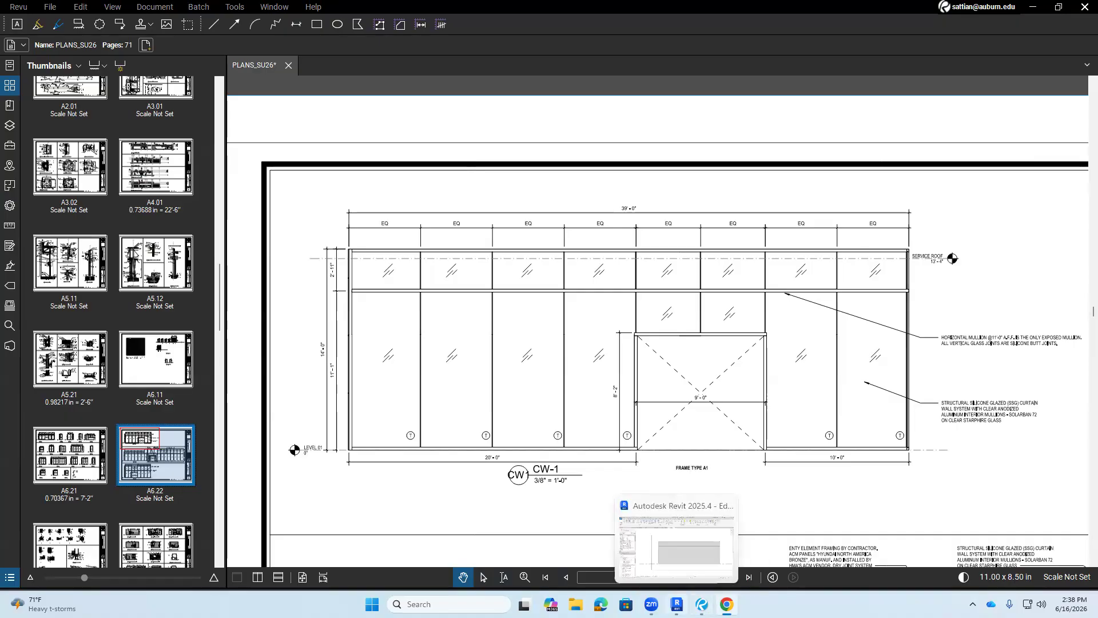
pyautogui.click(676, 604)
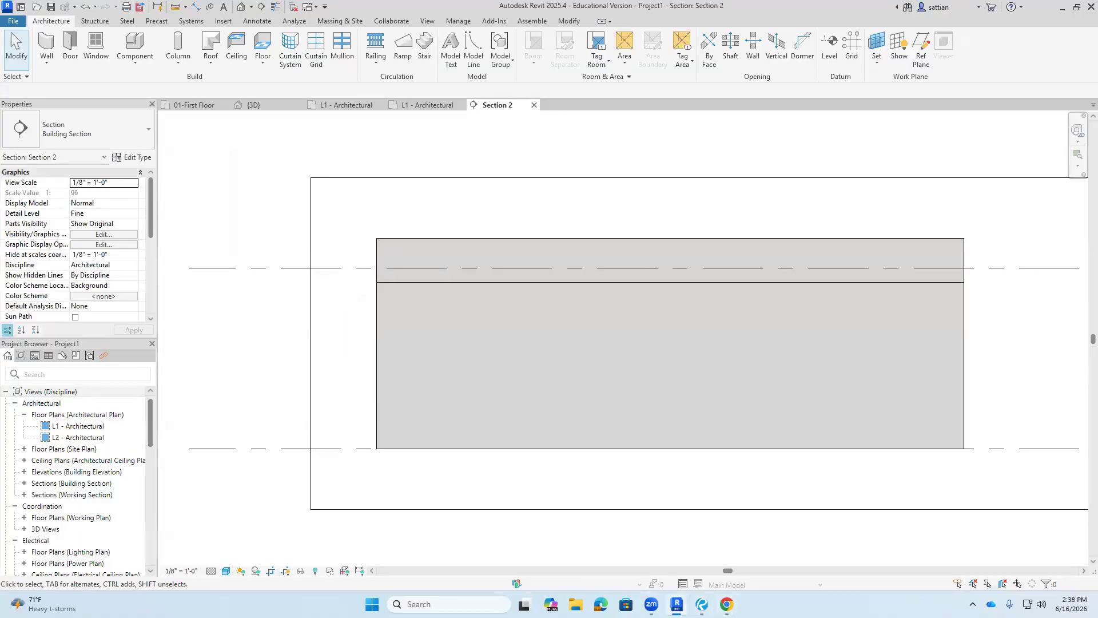
pyautogui.click(315, 49)
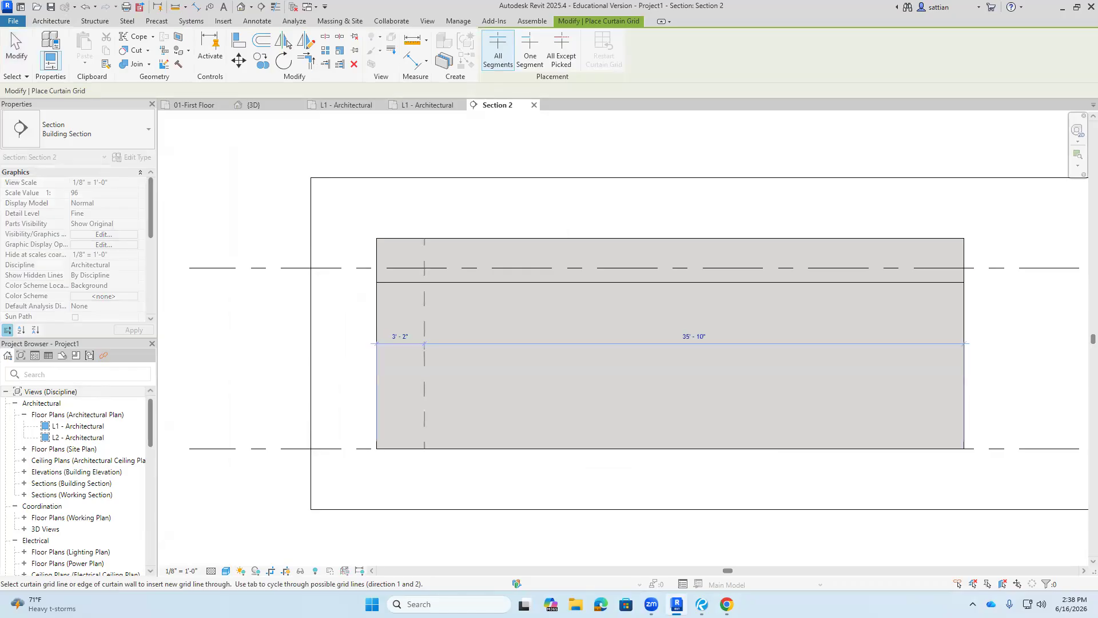
pyautogui.click(428, 344)
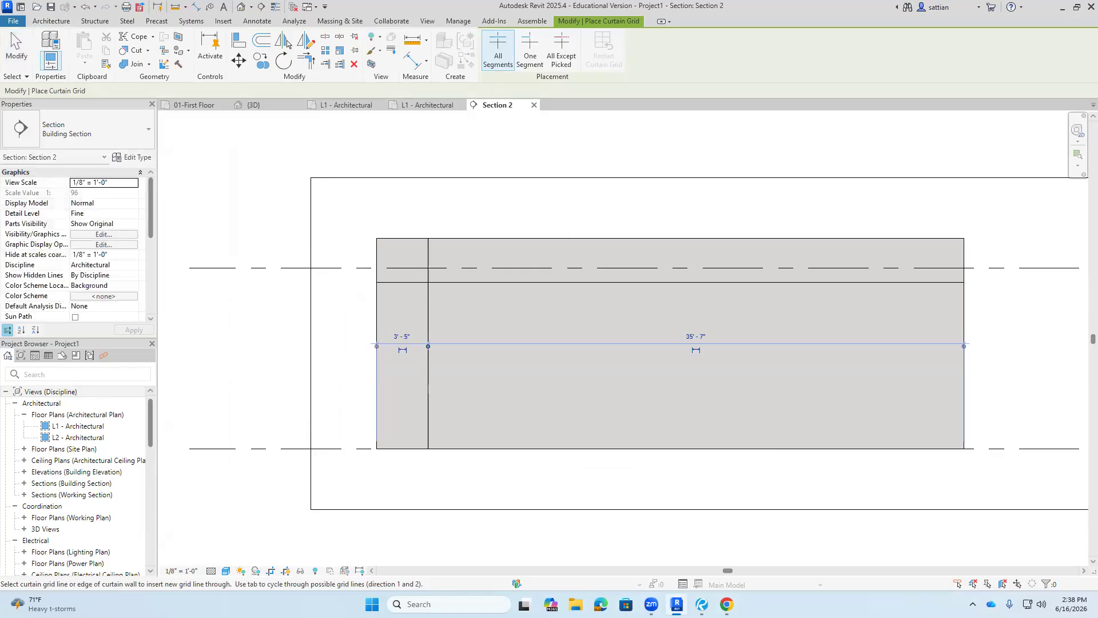
pyautogui.click(17, 51)
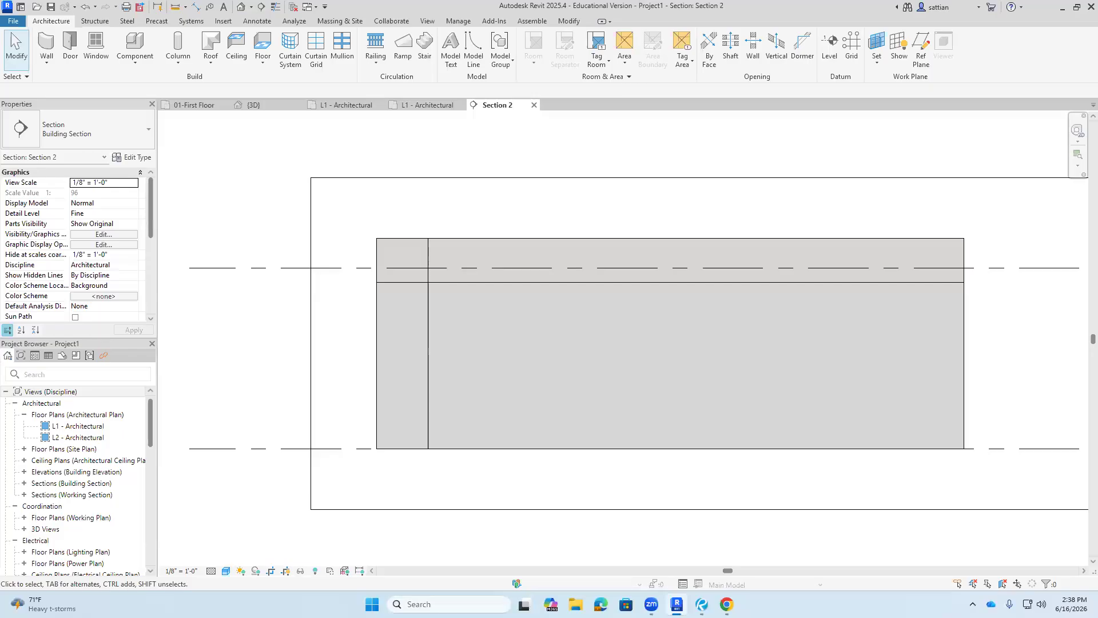
# - Set the vertical grid line's distance from the wall's left edge to 4' - 10 1/2"
pyautogui.click(427, 366)
pyautogui.click(387, 335)
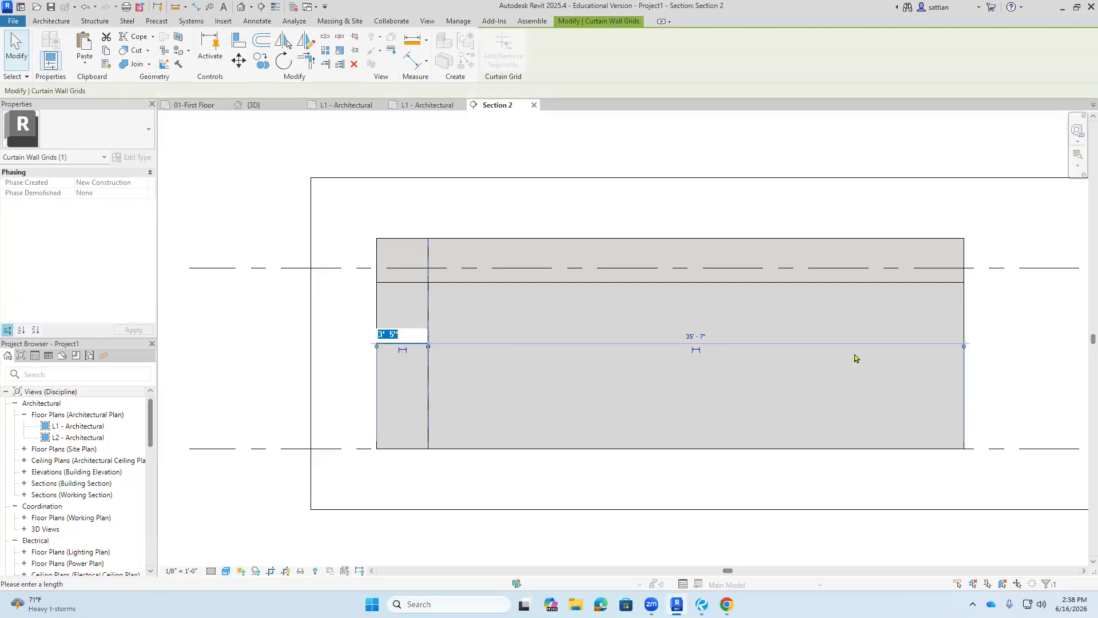
pyautogui.write("4'")
pyautogui.write(' - 10')
pyautogui.write(' 1')
pyautogui.write('/2')
pyautogui.press('Return')
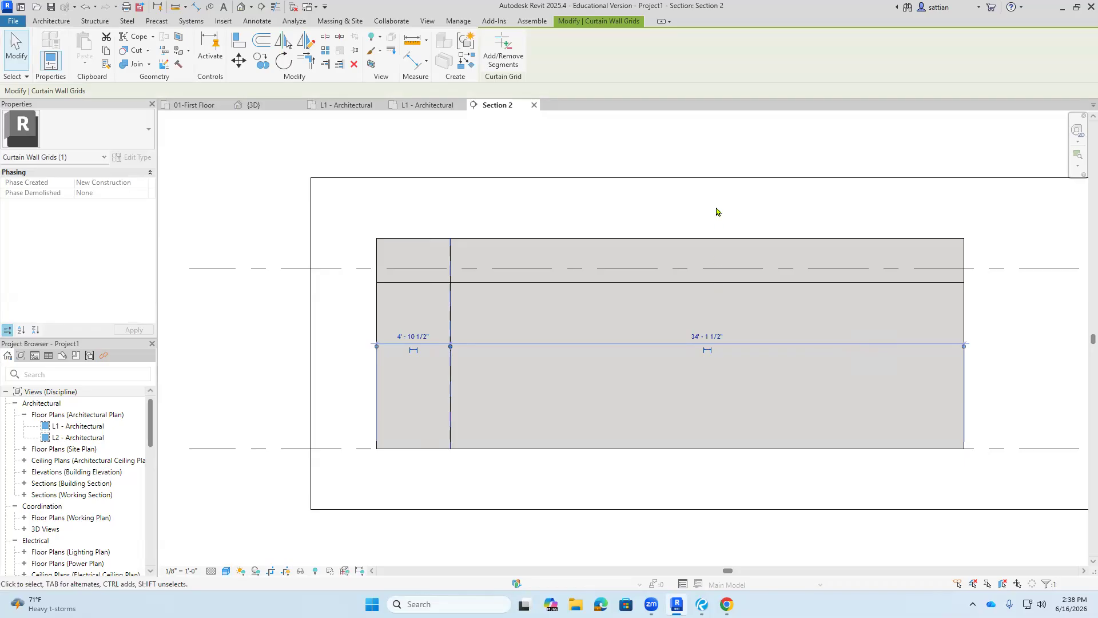
pyautogui.press('Escape')
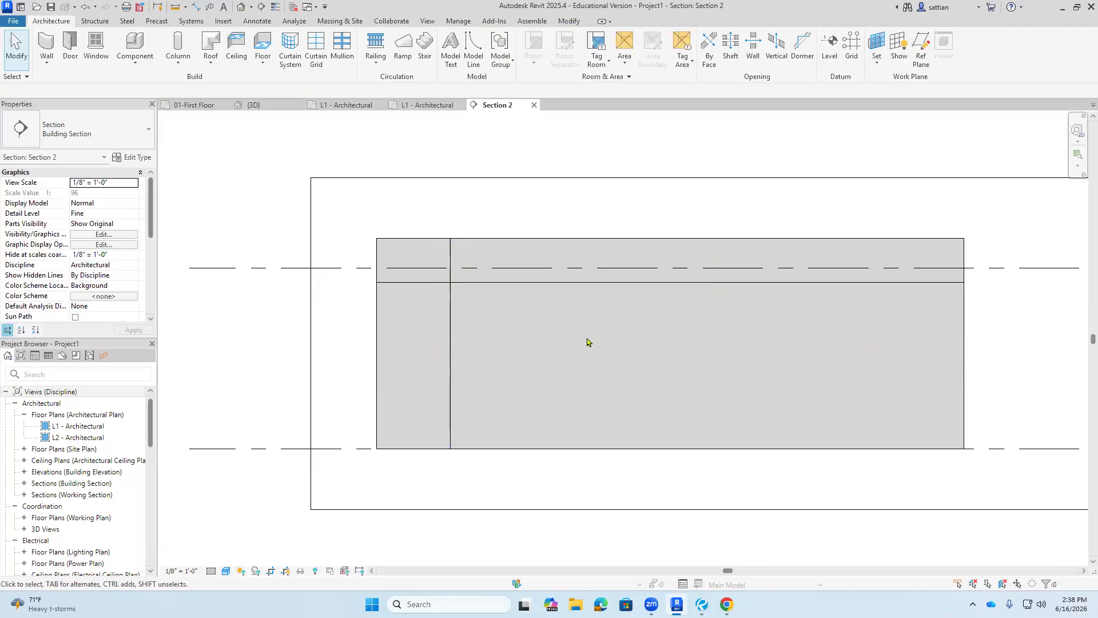
# - Array the vertical grid line horizontally to the right at 4' - 10 1/2" spacing, with a count of 7
pyautogui.click(447, 345)
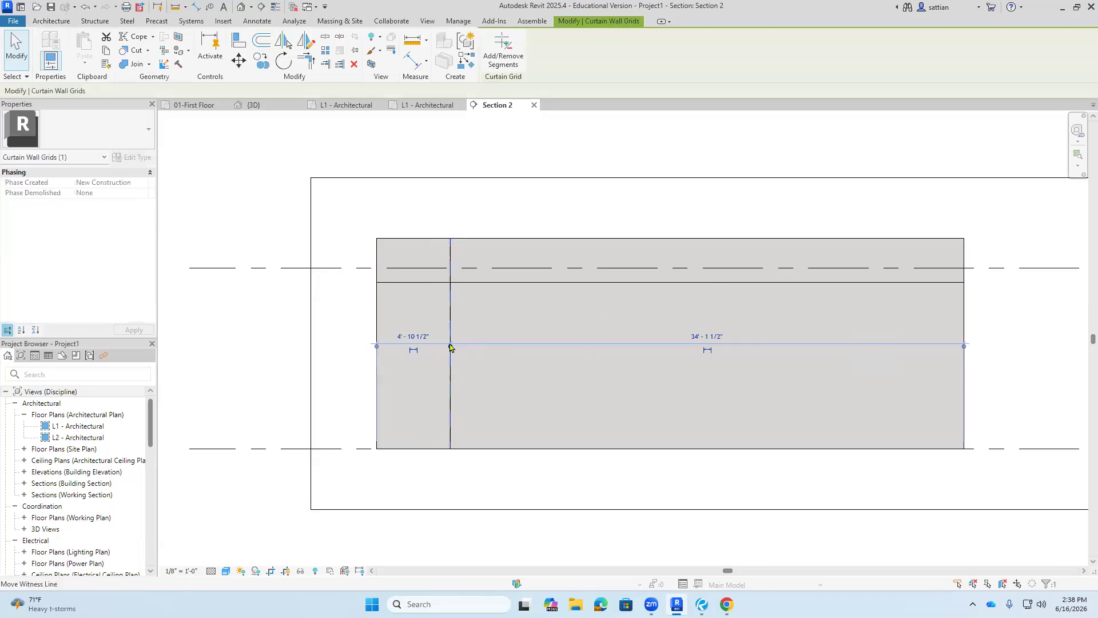
pyautogui.click(324, 54)
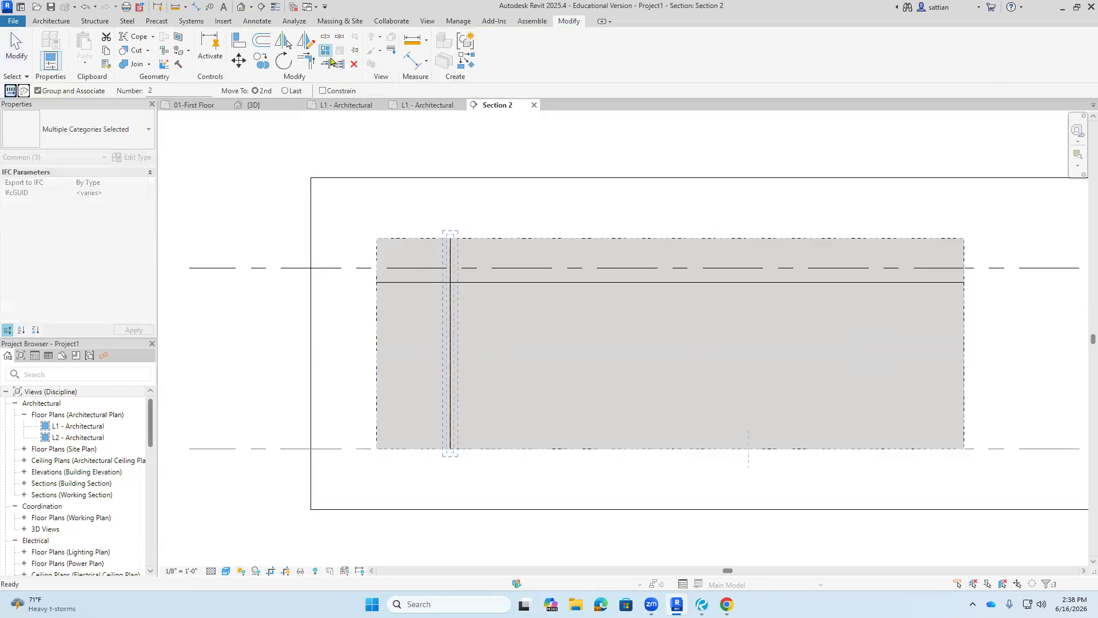
pyautogui.click(448, 359)
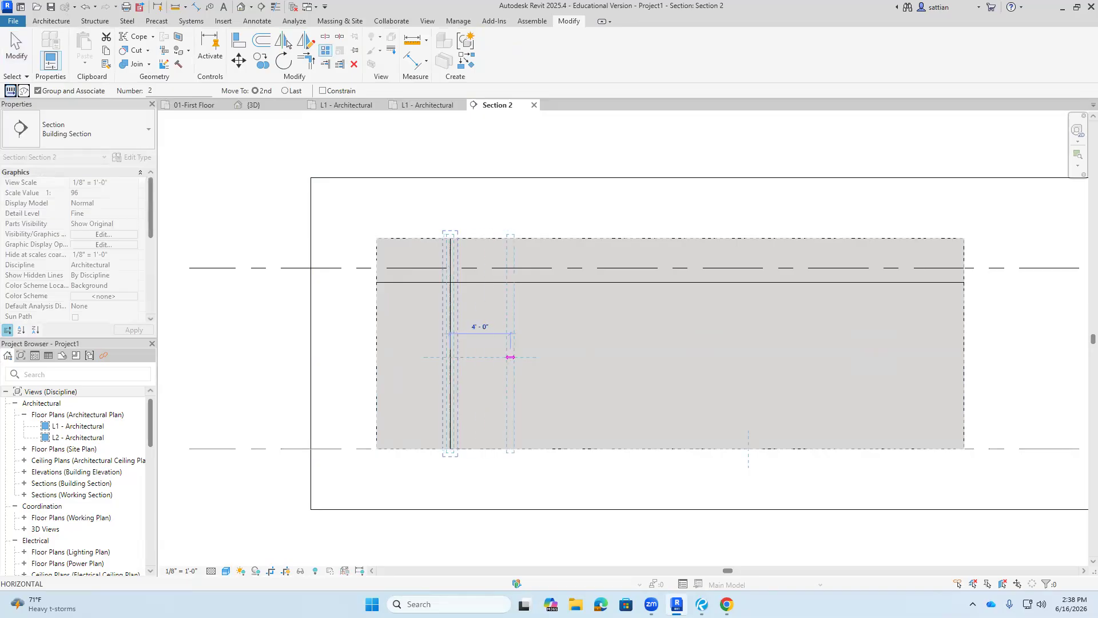
pyautogui.write('4 10')
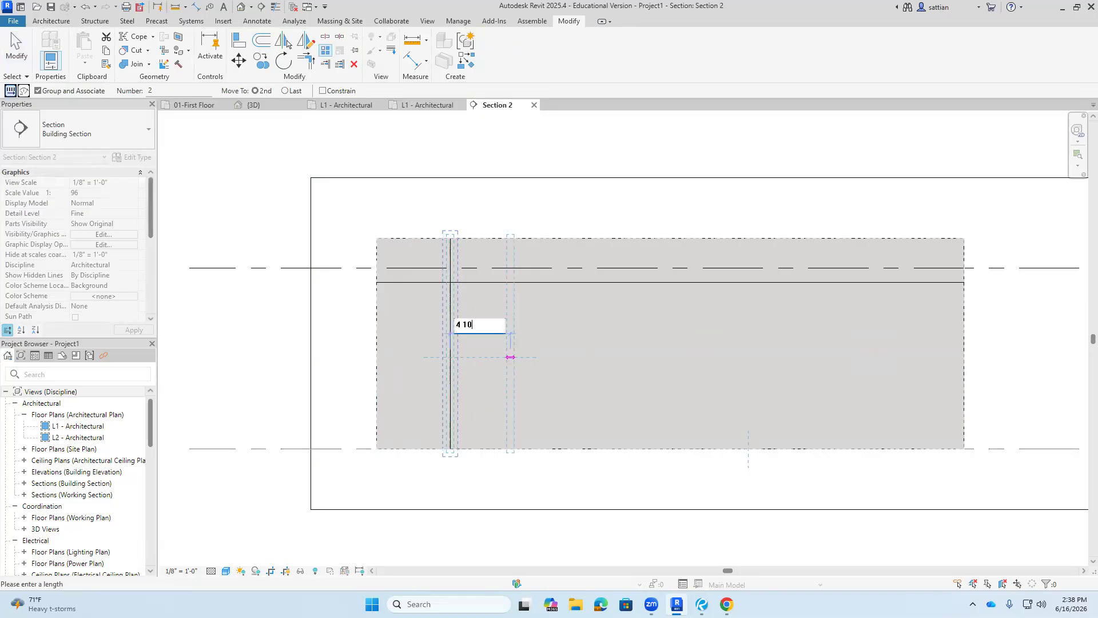
pyautogui.write(' 1/2')
pyautogui.press('Return')
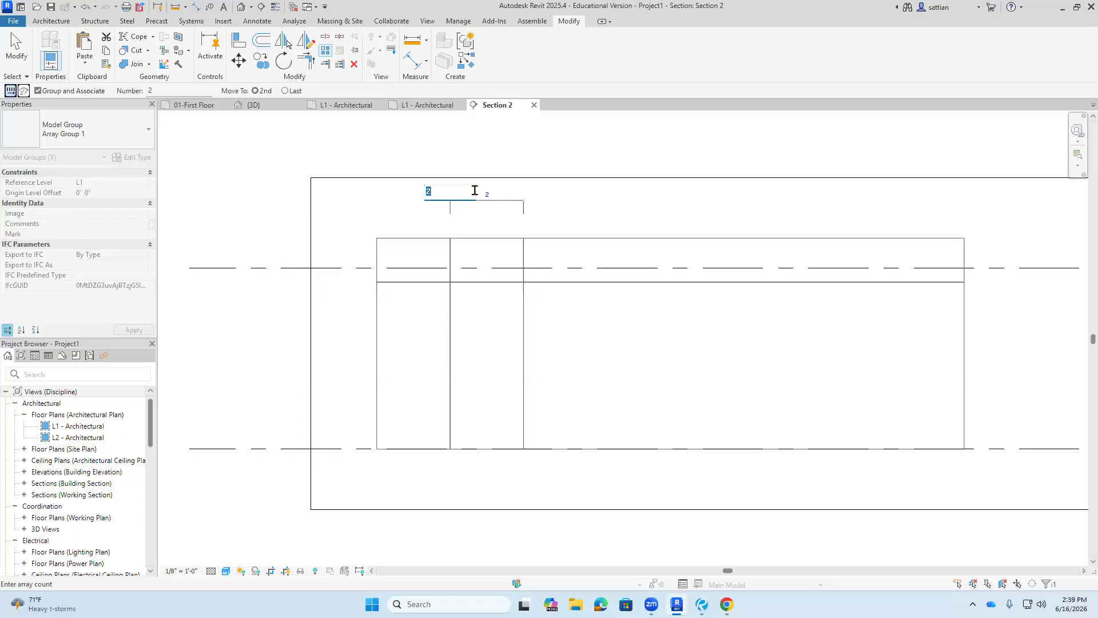
pyautogui.write('7')
pyautogui.press('Return')
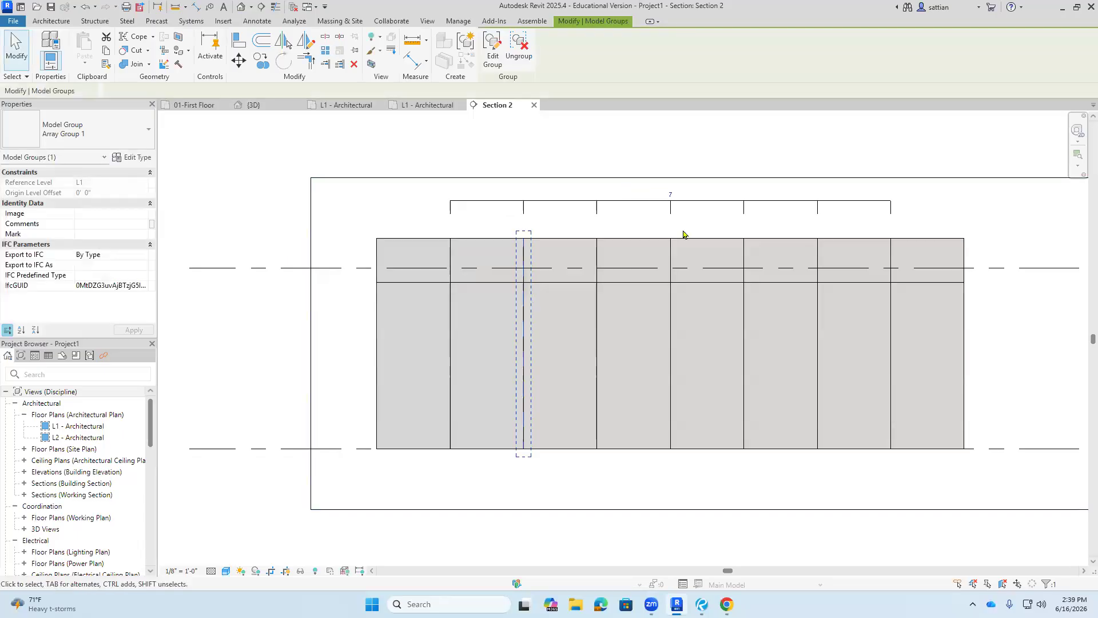
pyautogui.press('Escape')
pyautogui.moveTo(912, 357); pyautogui.dragTo(432, 348)
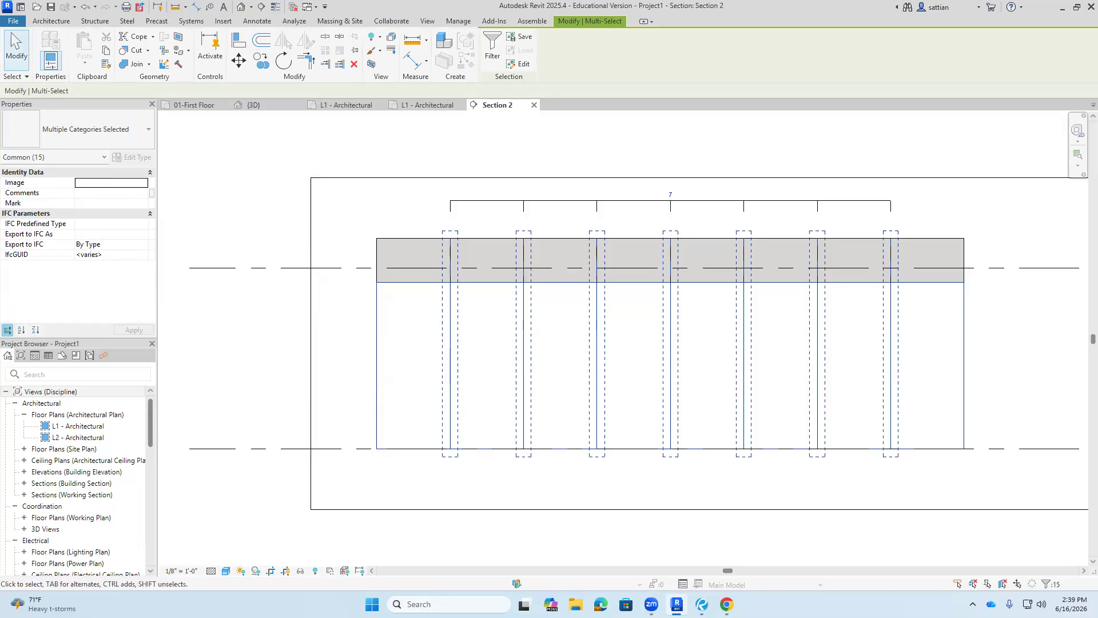
pyautogui.press('Escape')
pyautogui.moveTo(996, 392); pyautogui.dragTo(323, 370)
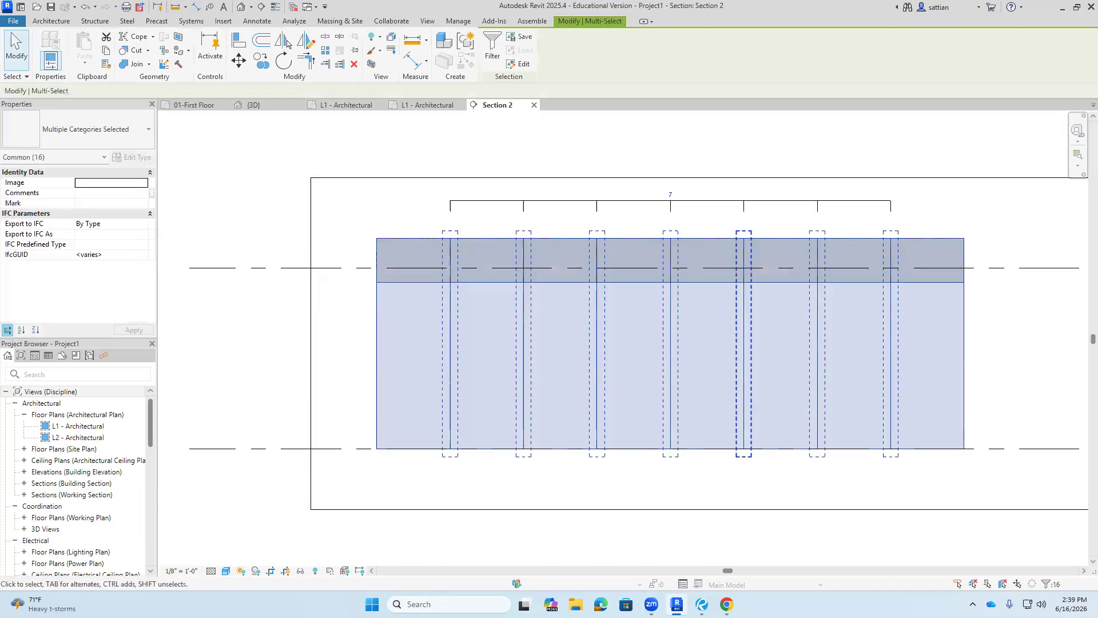
pyautogui.press('Escape')
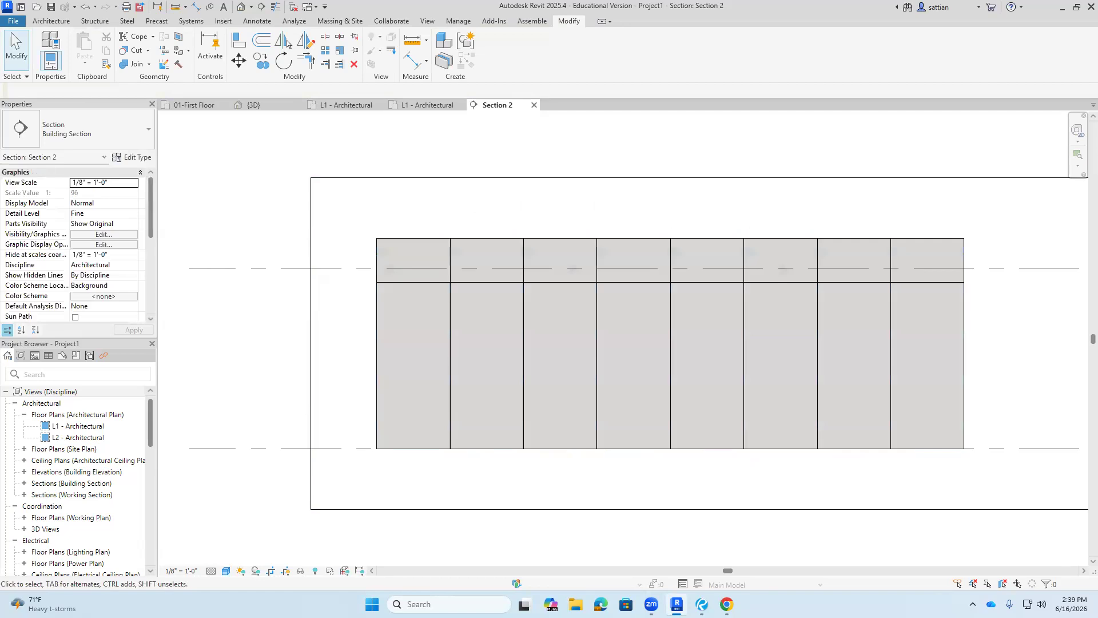
pyautogui.moveTo(916, 395); pyautogui.dragTo(429, 371)
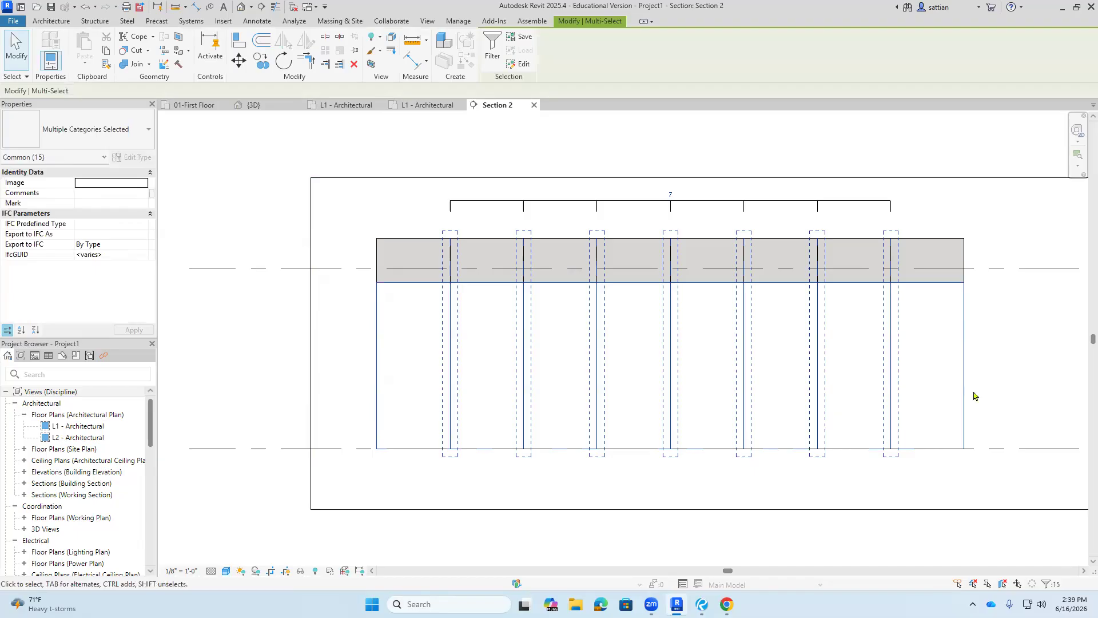
pyautogui.click(1032, 339)
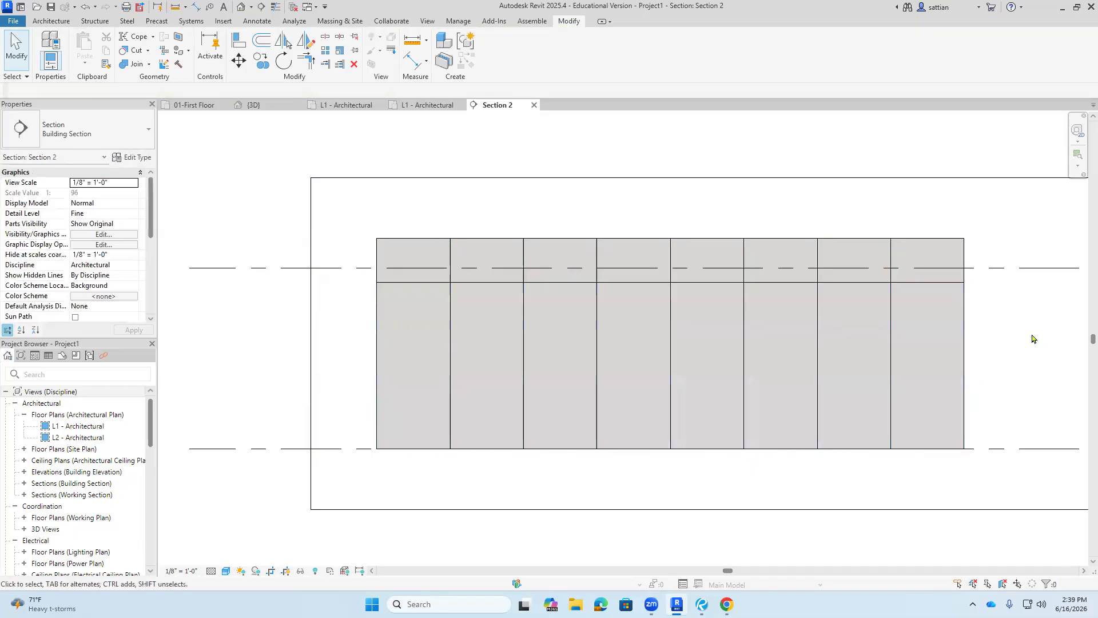
# - Ungroup all seven arrayed vertical grid line groups into individual curtain grid lines
pyautogui.click(892, 432)
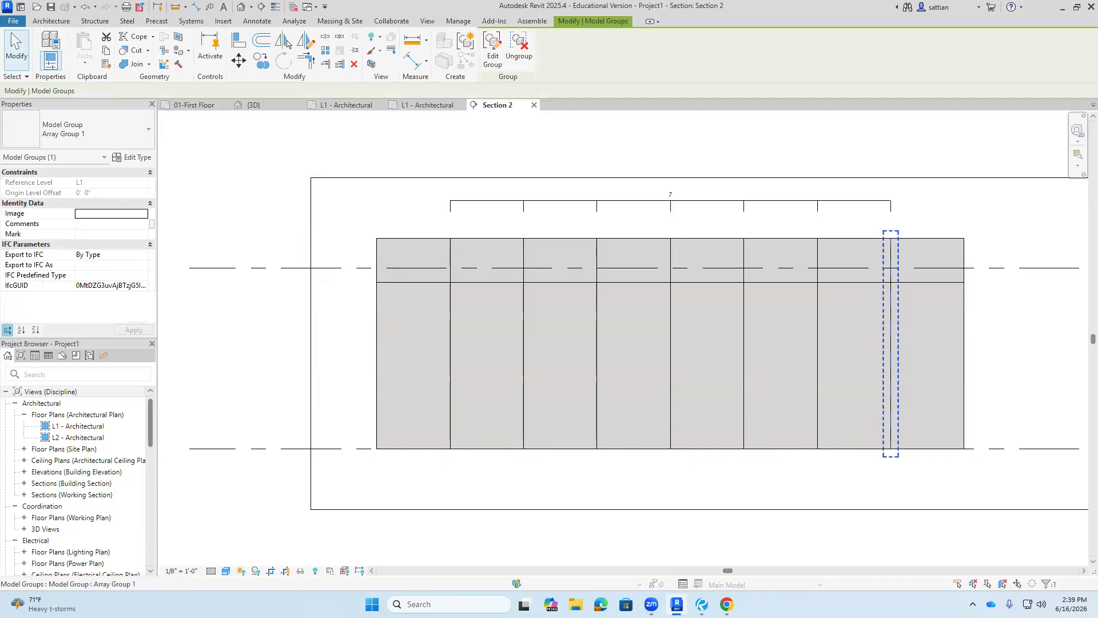
pyautogui.keyDown('ctrl'); pyautogui.click(819, 395); pyautogui.keyUp('ctrl')
pyautogui.keyDown('ctrl'); pyautogui.click(744, 395); pyautogui.keyUp('ctrl')
pyautogui.keyDown('ctrl'); pyautogui.click(671, 388); pyautogui.keyUp('ctrl')
pyautogui.keyDown('ctrl'); pyautogui.click(597, 376); pyautogui.keyUp('ctrl')
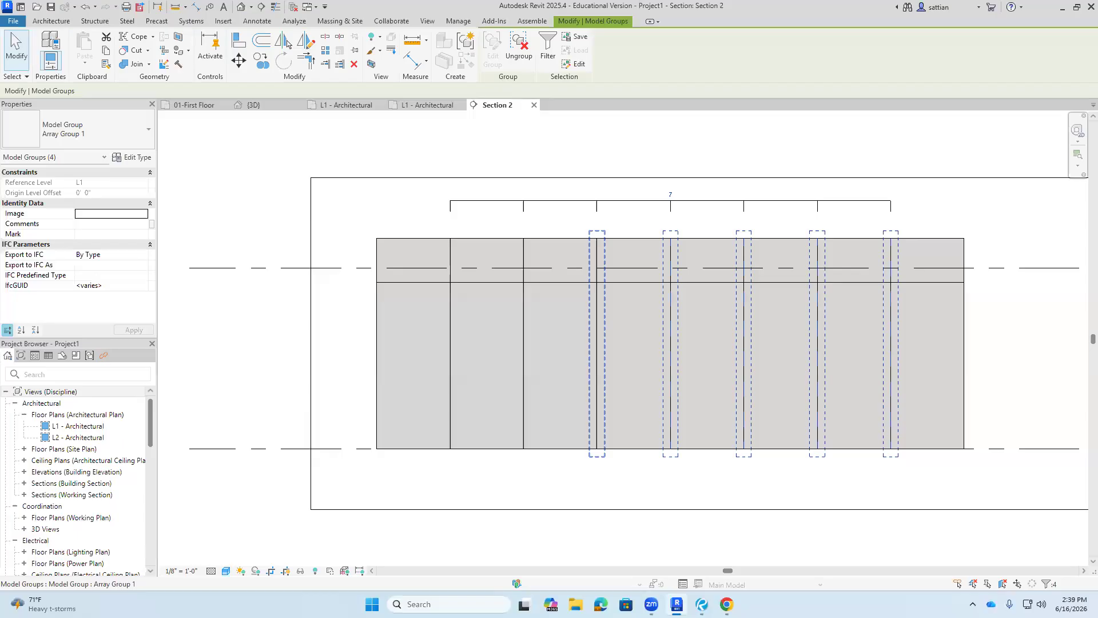
pyautogui.keyDown('ctrl'); pyautogui.click(524, 372); pyautogui.keyUp('ctrl')
pyautogui.keyDown('ctrl'); pyautogui.click(451, 366); pyautogui.keyUp('ctrl')
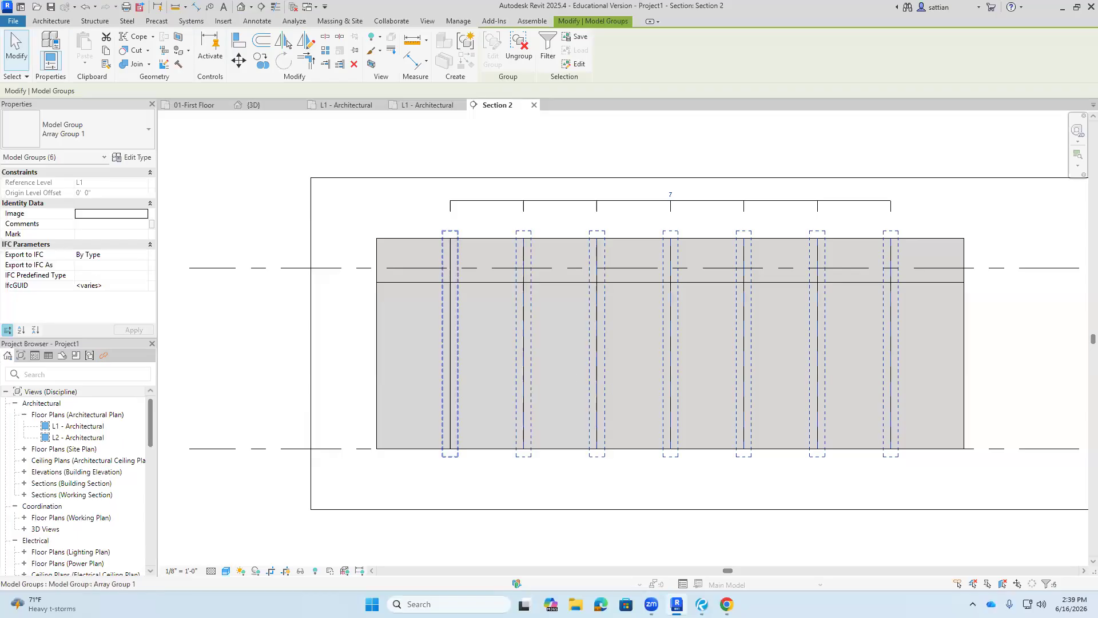
pyautogui.click(519, 49)
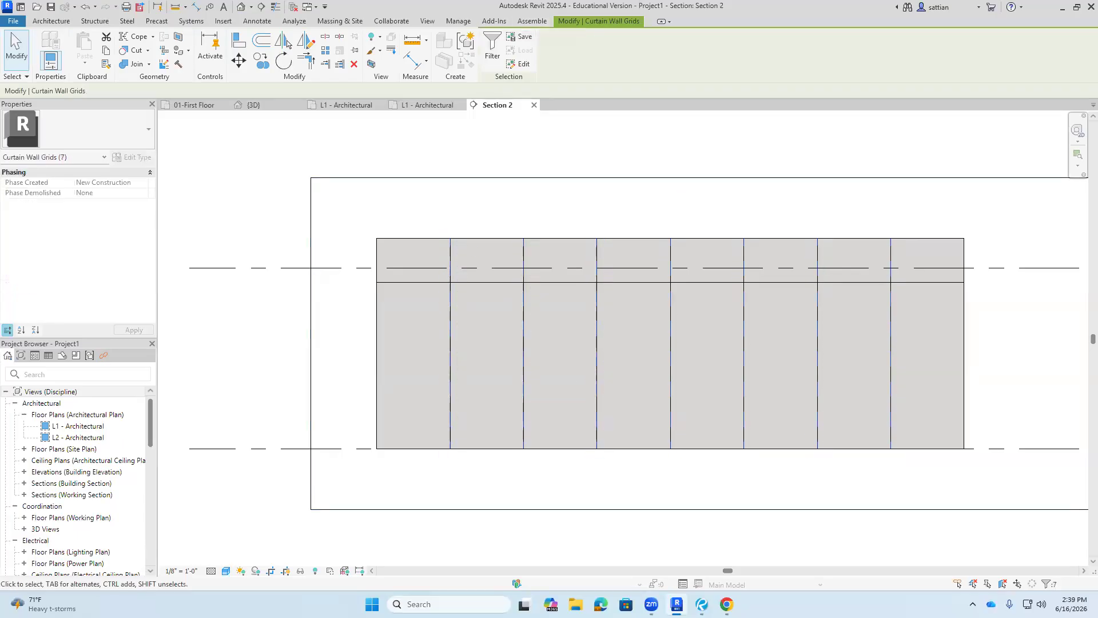
pyautogui.press('Escape')
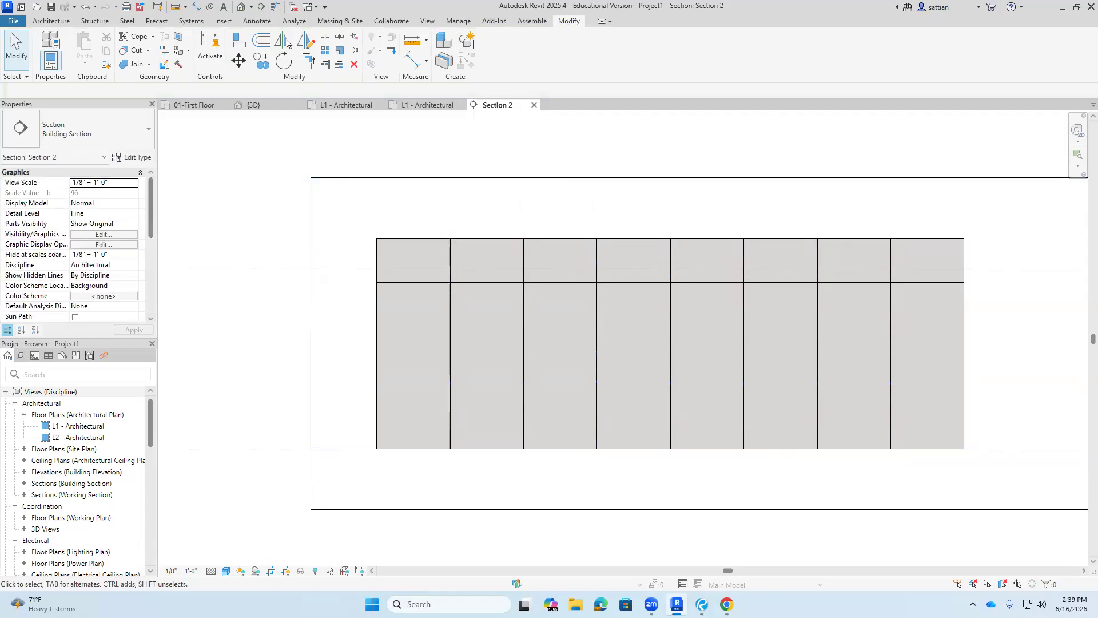
# - Check the CW-1 elevation on sheet A6.22 in Bluebeam against the Revit section's grid layout, and return to Revit
pyautogui.click(701, 604)
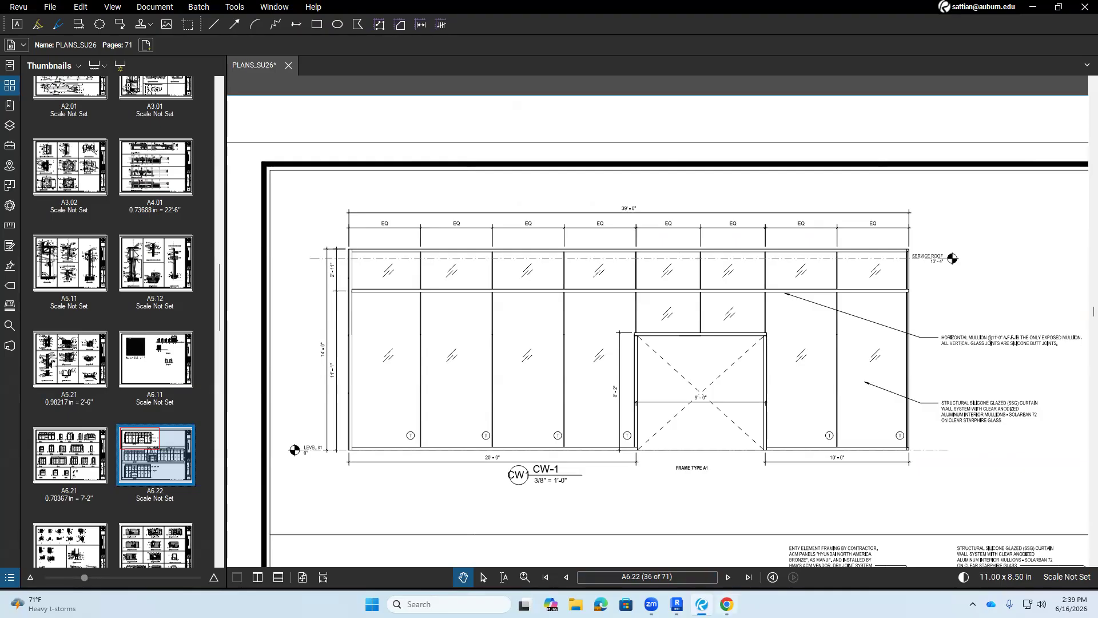
pyautogui.moveTo(676, 604)
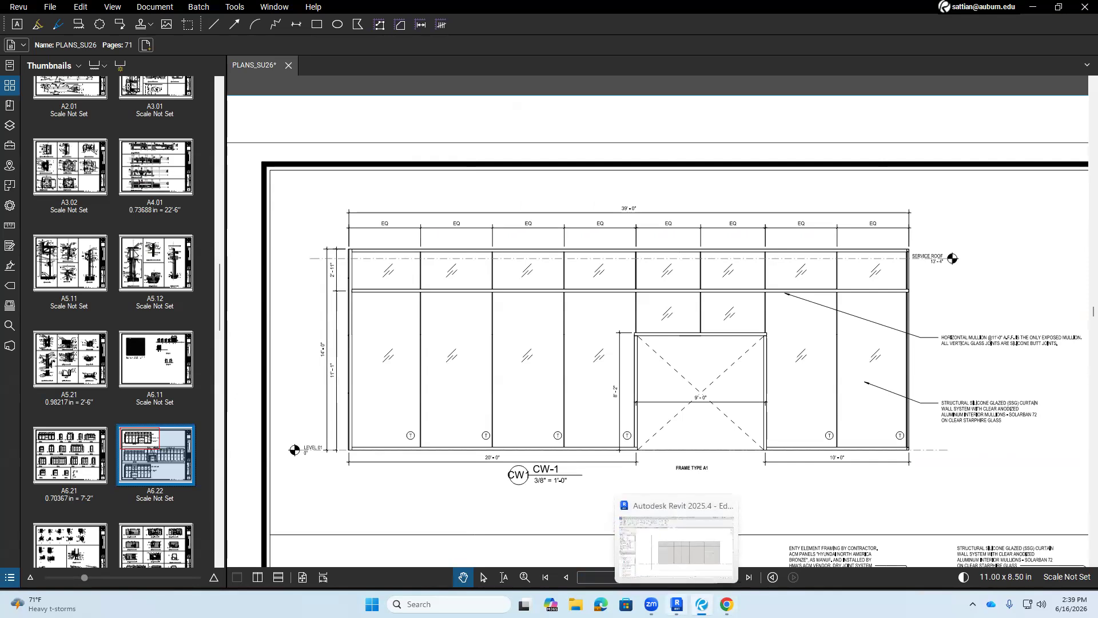
pyautogui.click(676, 604)
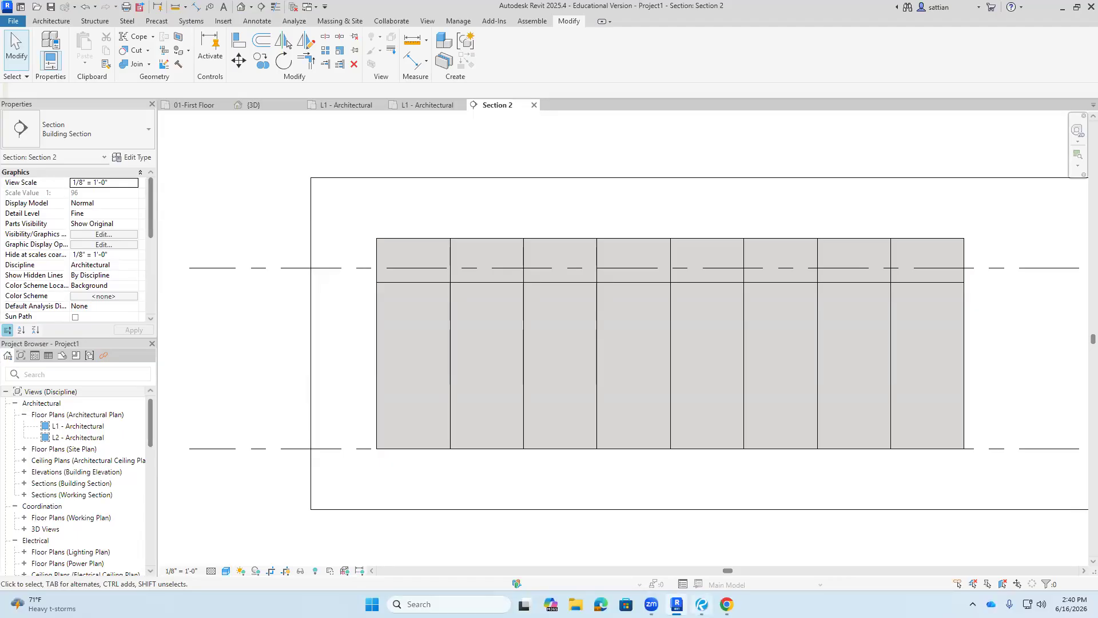
pyautogui.hotkey('alt', 'Tab')
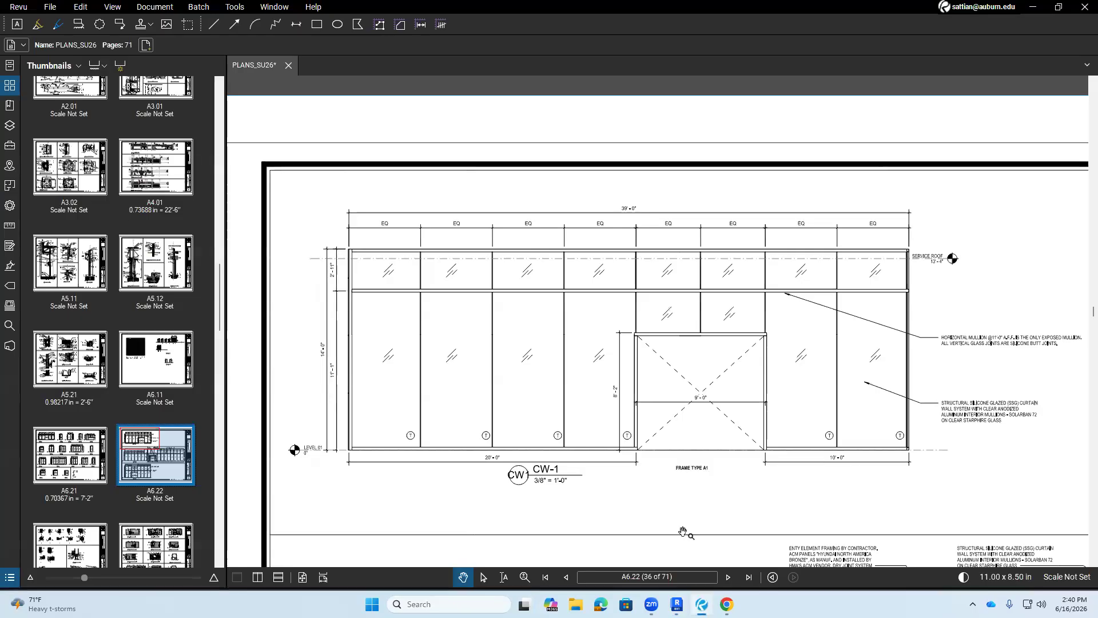
pyautogui.scroll(5, 635, 273)
pyautogui.scroll(-6, 641, 281)
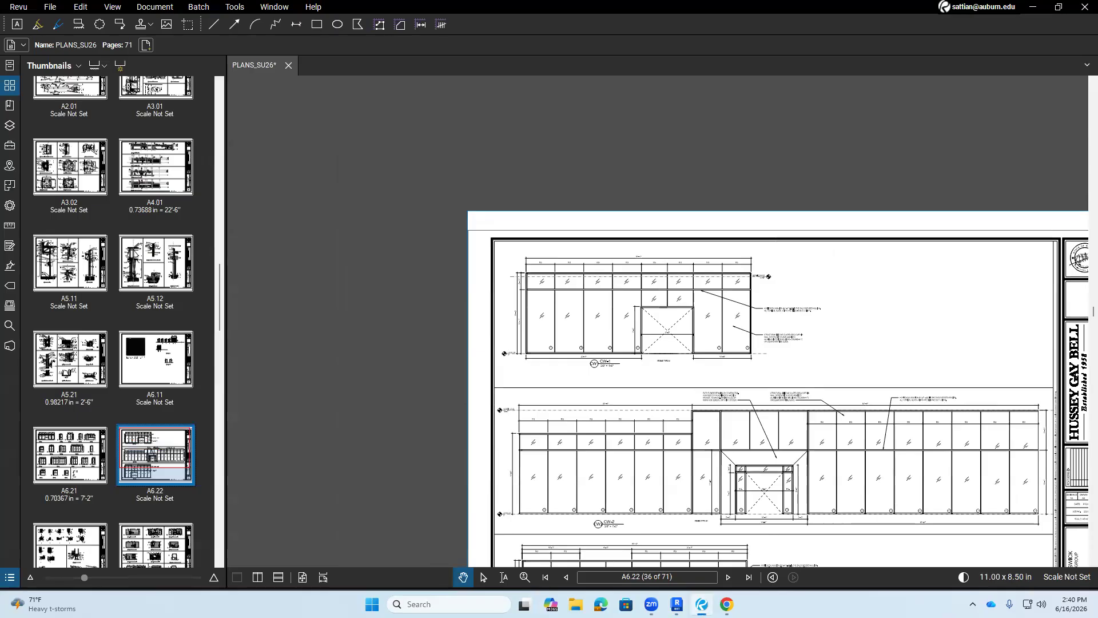
pyautogui.moveTo(703, 601)
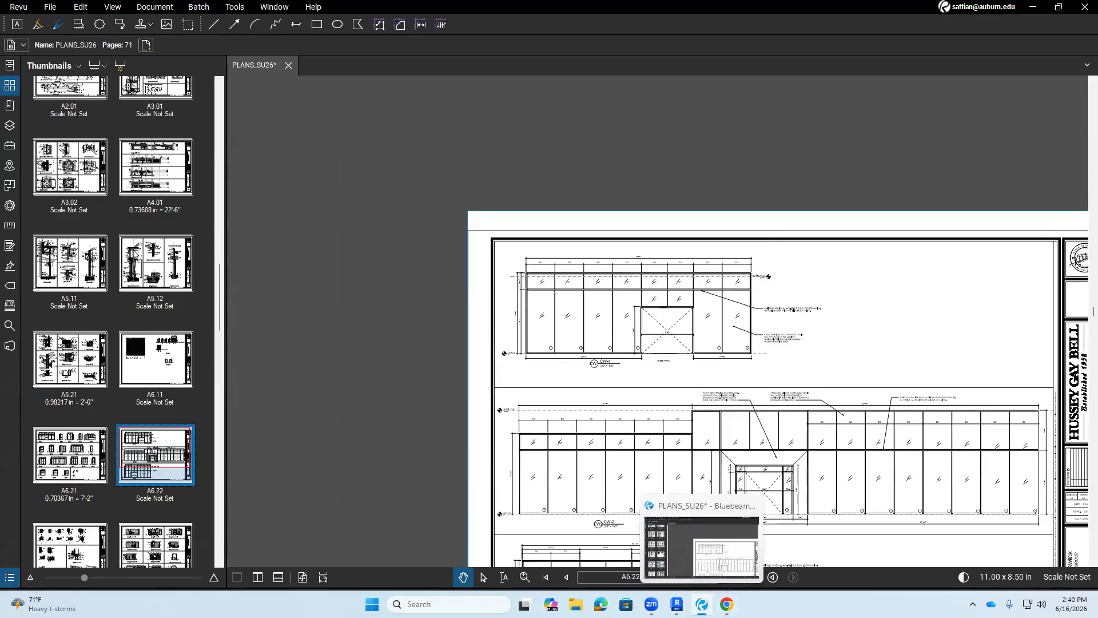
pyautogui.click(702, 604)
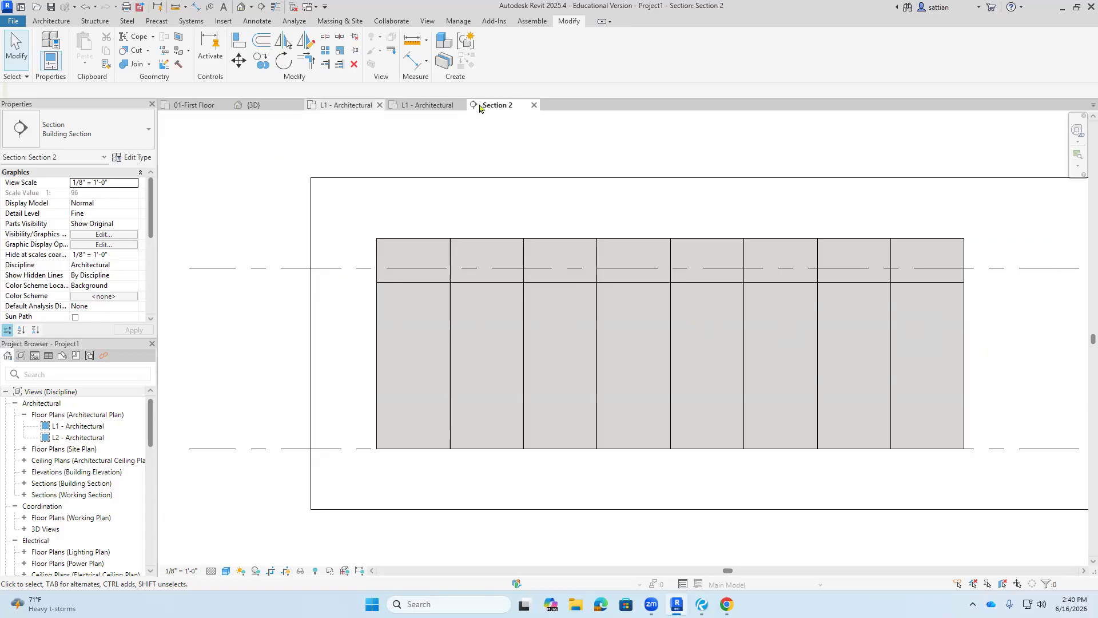
# - In the L1 plan, move the curtain wall about 17' - 11" above the horizontal reference line and the Section 2 line just below the wall
pyautogui.click(427, 106)
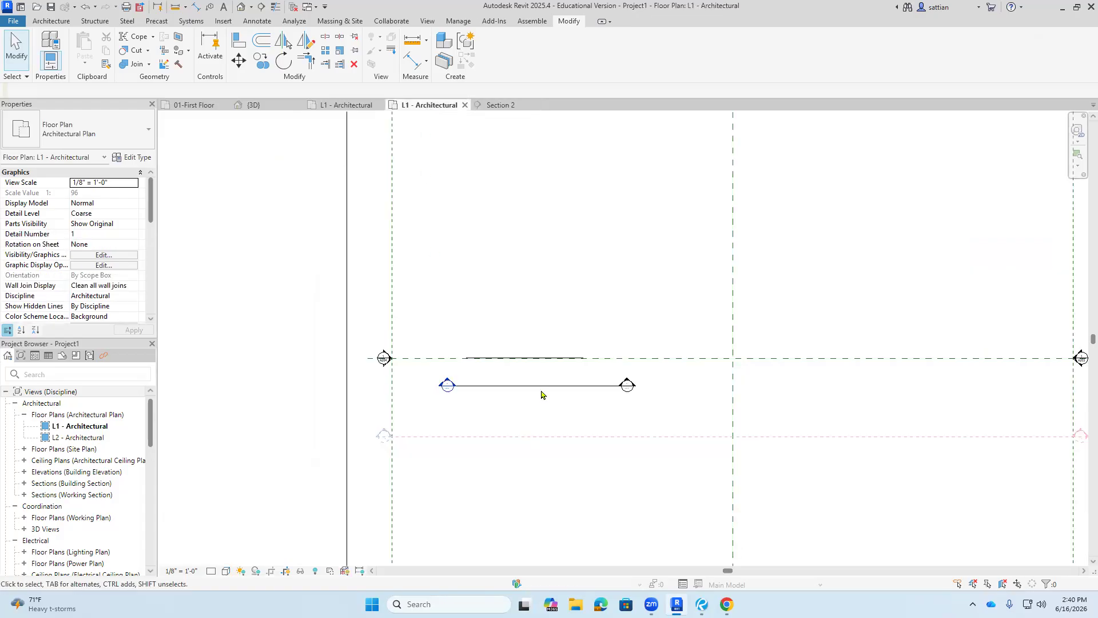
pyautogui.click(526, 359)
pyautogui.moveTo(526, 359); pyautogui.dragTo(534, 306)
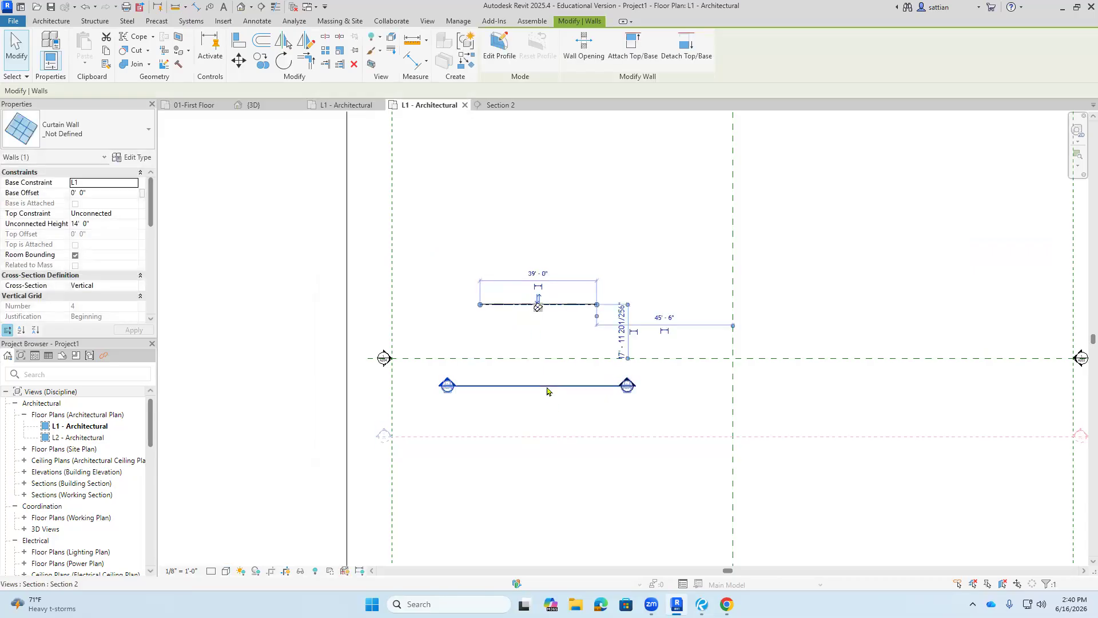
pyautogui.click(460, 394)
pyautogui.moveTo(460, 394); pyautogui.dragTo(552, 339)
pyautogui.click(554, 417)
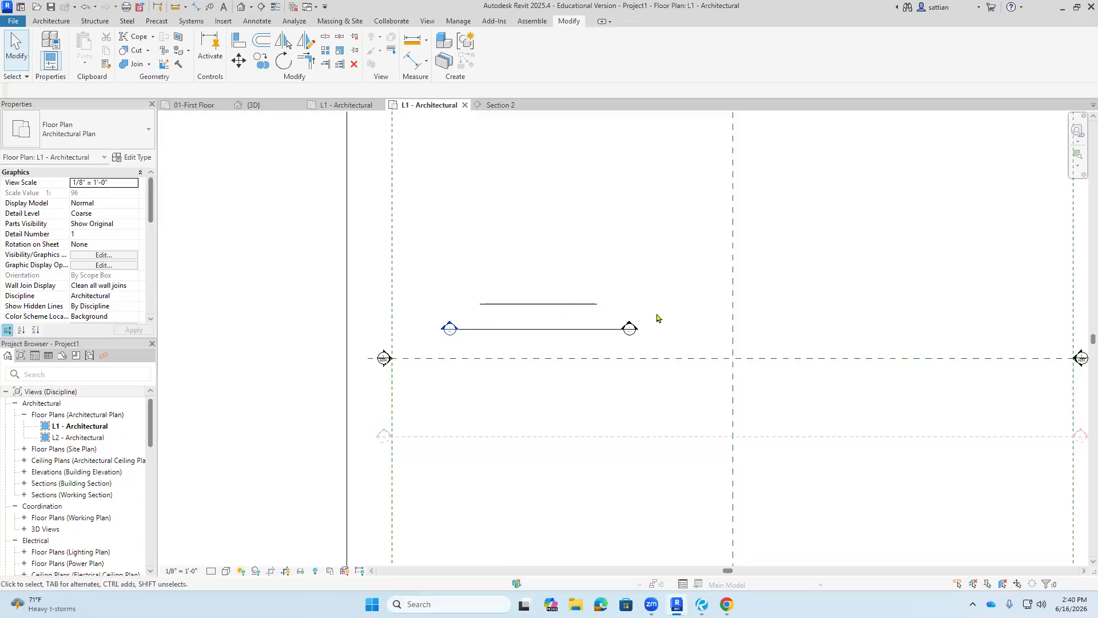
# - Examine the curtain wall's available types and its appearance in the Section 2 view
pyautogui.click(538, 304)
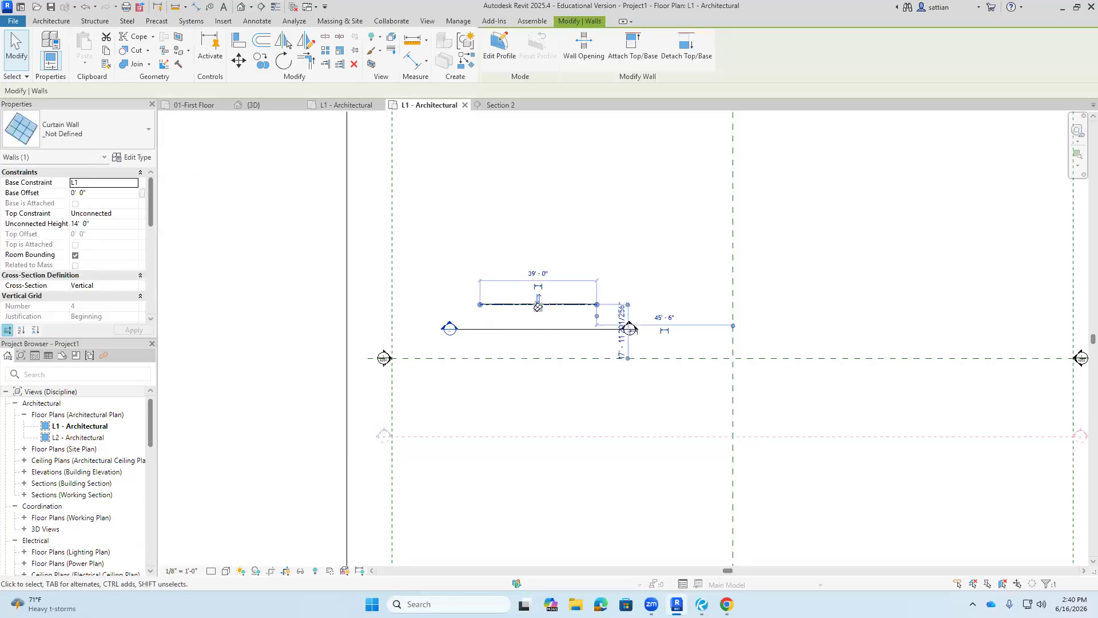
pyautogui.click(99, 130)
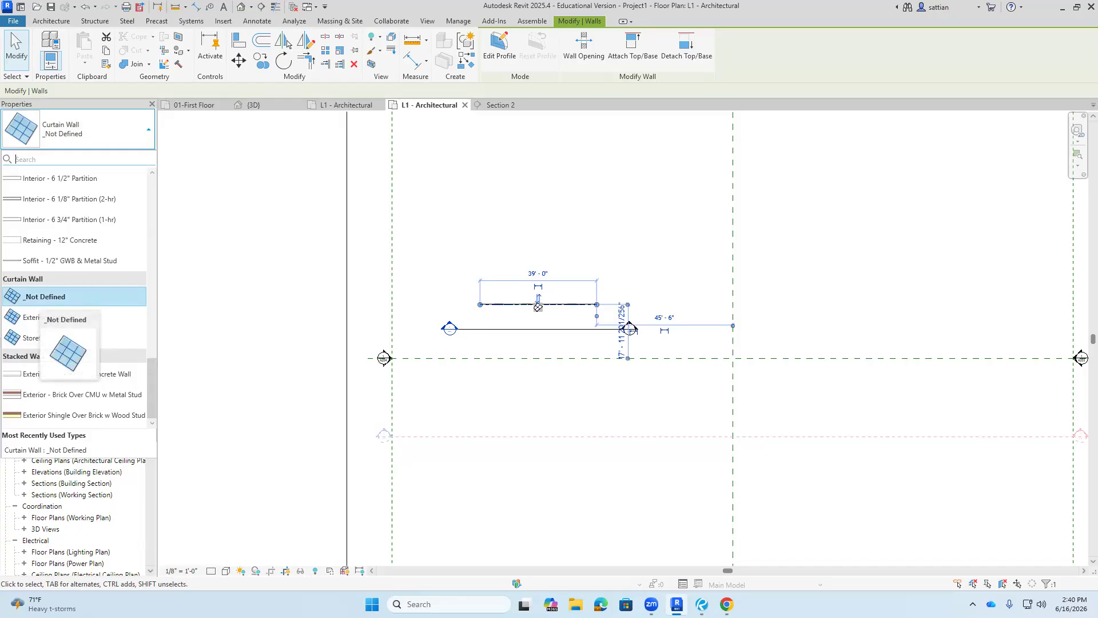
pyautogui.click(499, 105)
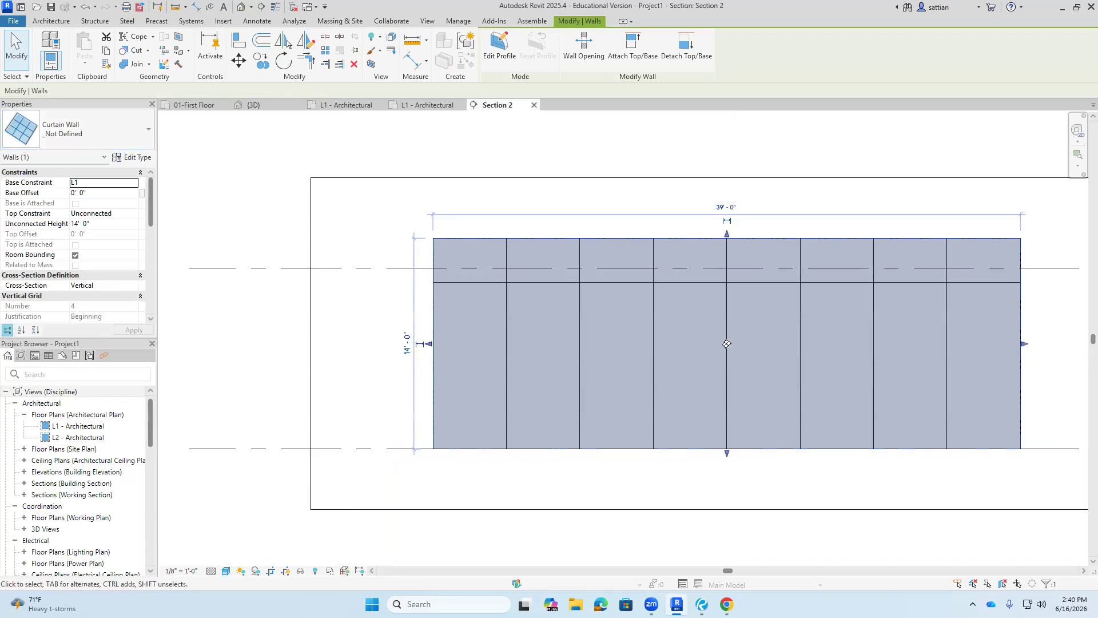
pyautogui.click(50, 20)
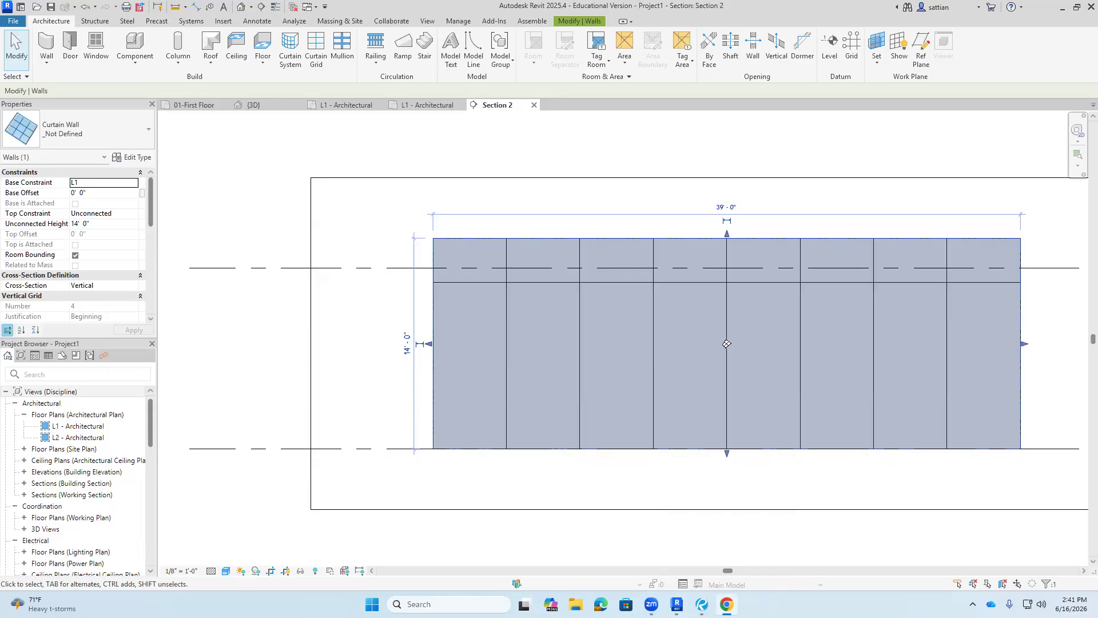
# - Return to the L1 plan and delete the Section 2 line in front of the curtain wall
pyautogui.click(428, 105)
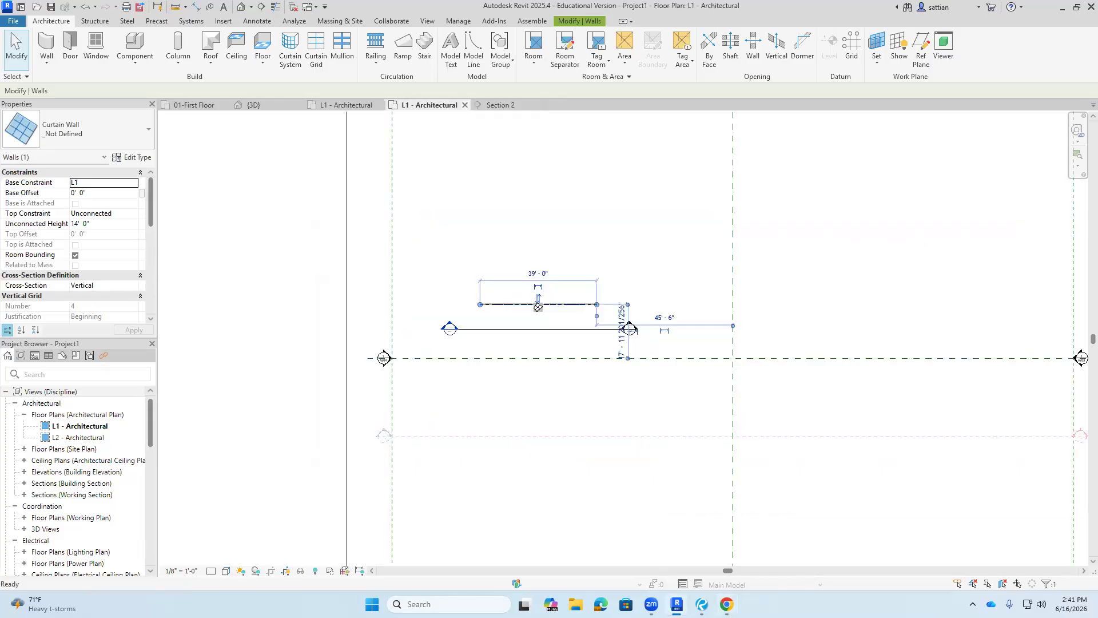
pyautogui.click(461, 332)
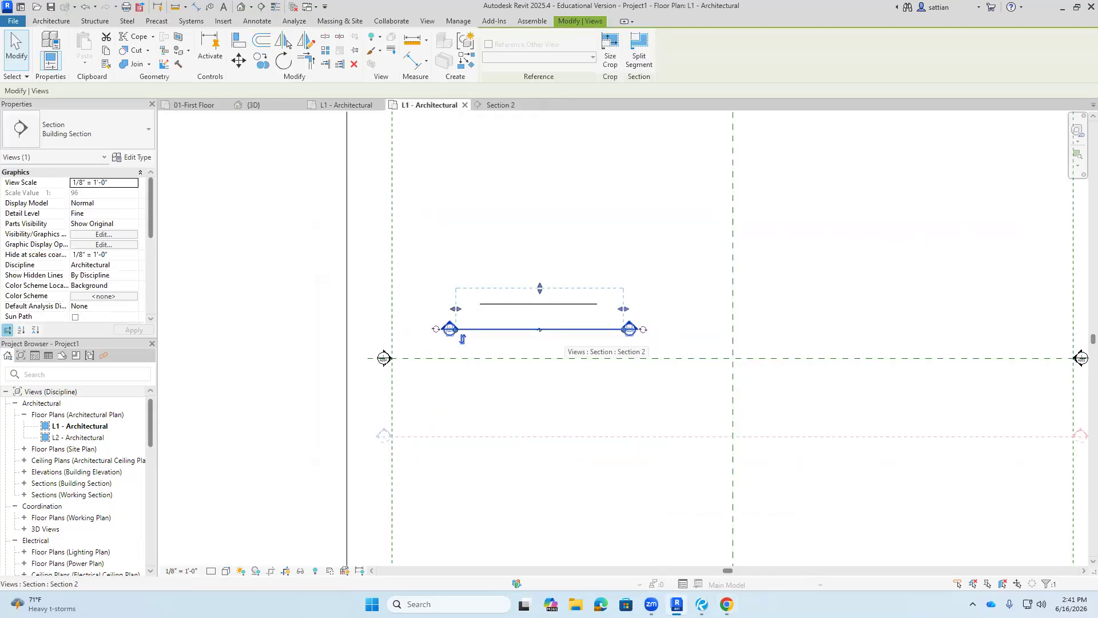
pyautogui.press('Delete')
pyautogui.press('Return')
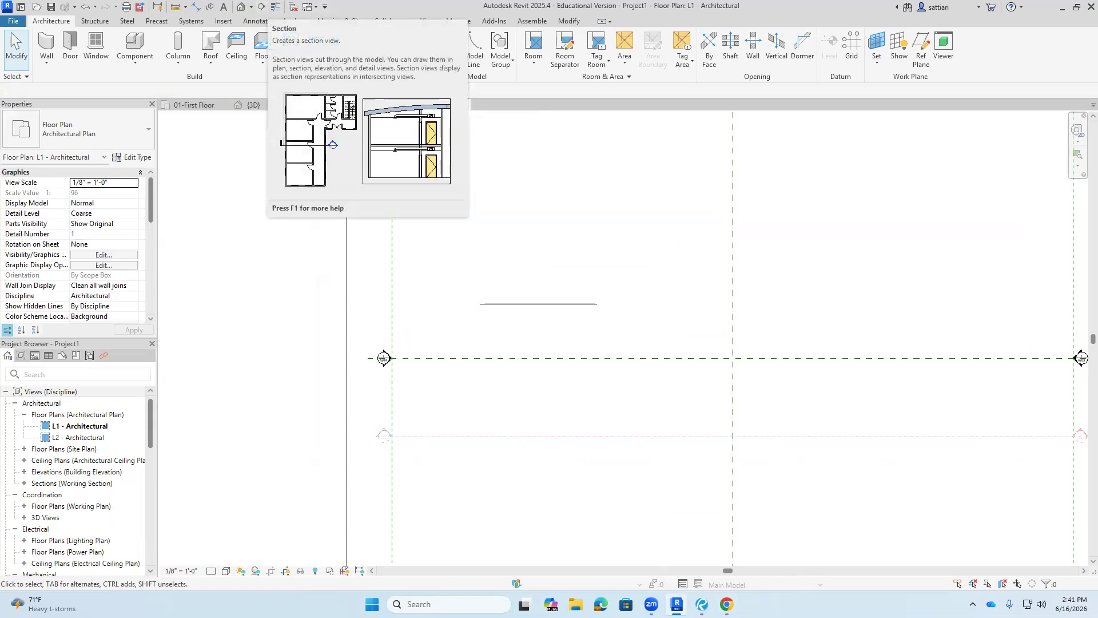
# - Draw a new horizontal section line just below the curtain wall in the L1 plan, extending past both wall ends and looking toward it
pyautogui.click(260, 7)
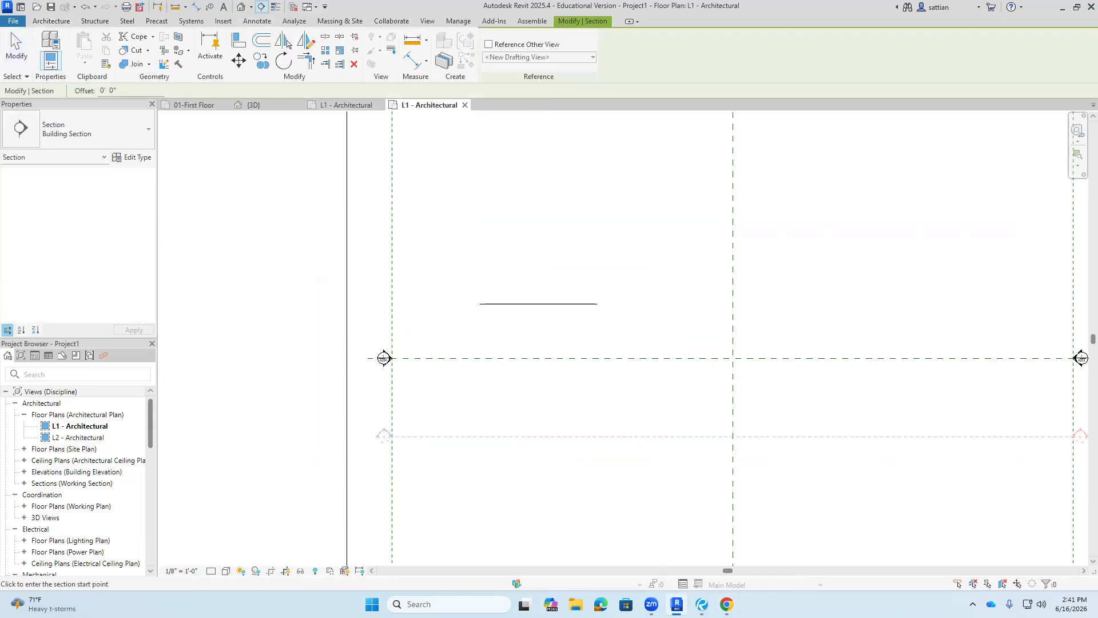
pyautogui.click(456, 318)
pyautogui.click(623, 318)
pyautogui.press('Escape')
pyautogui.click(469, 327)
pyautogui.click(469, 308)
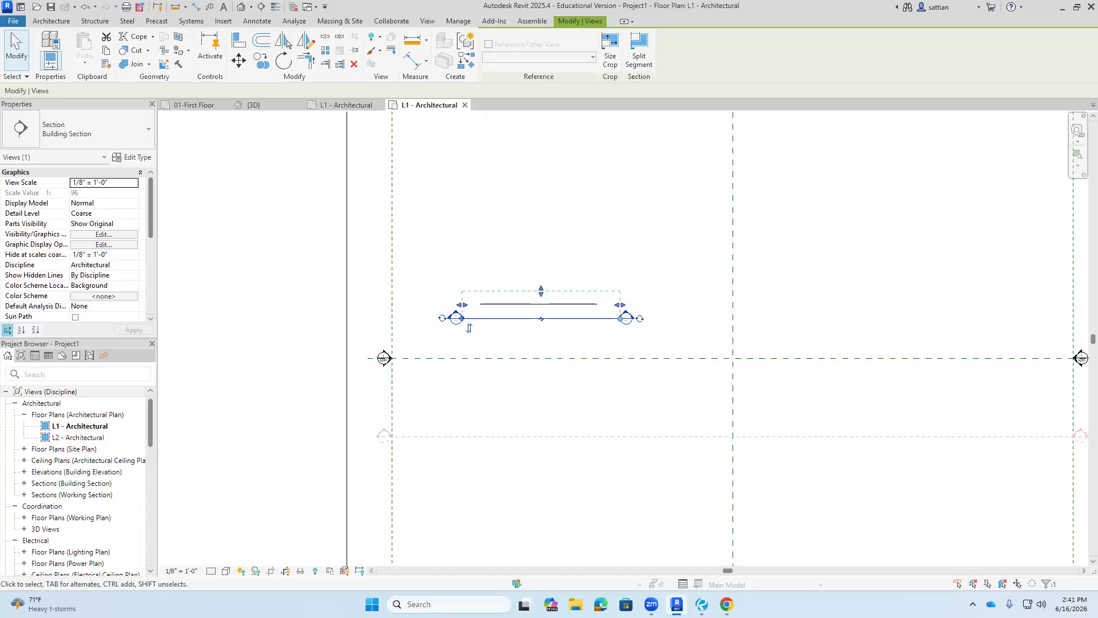
# - Open the Section 1 working section view at the curtain wall
pyautogui.rightClick(553, 318)
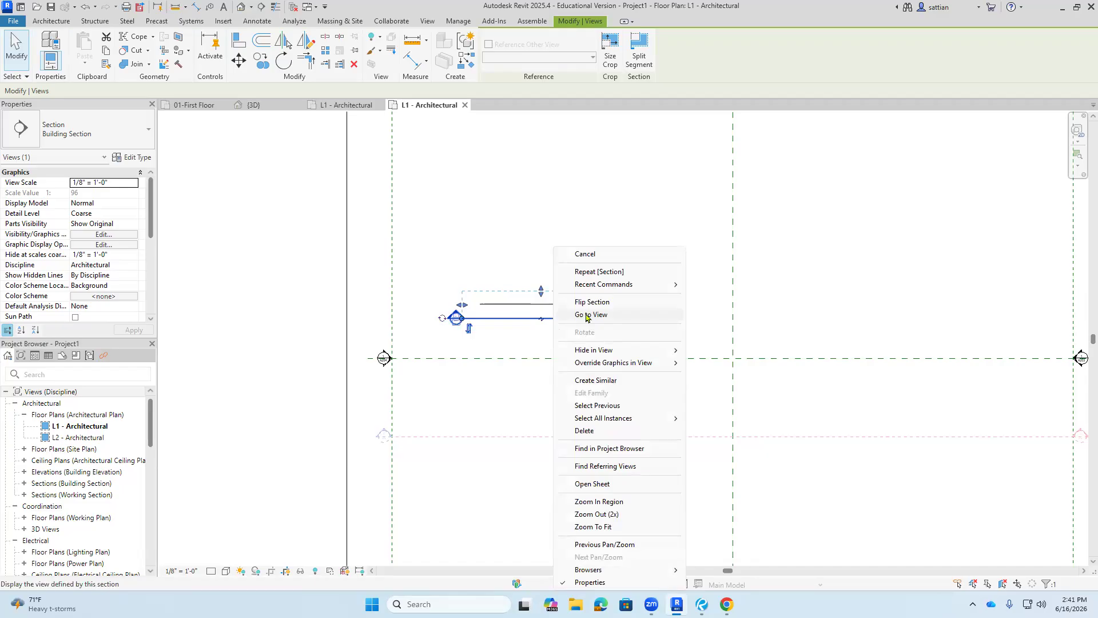
pyautogui.click(231, 434)
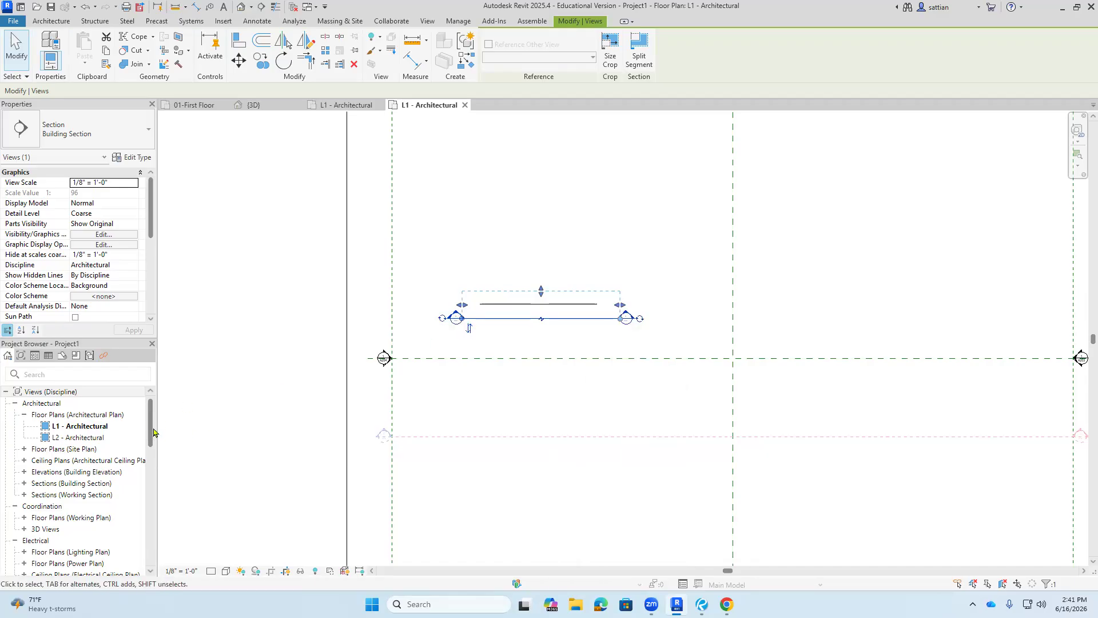
pyautogui.moveTo(153, 433)
pyautogui.mouseDown()
pyautogui.moveTo(160, 569)
pyautogui.moveTo(156, 441)
pyautogui.mouseUp()
pyautogui.click(24, 444)
pyautogui.doubleClick(57, 456)
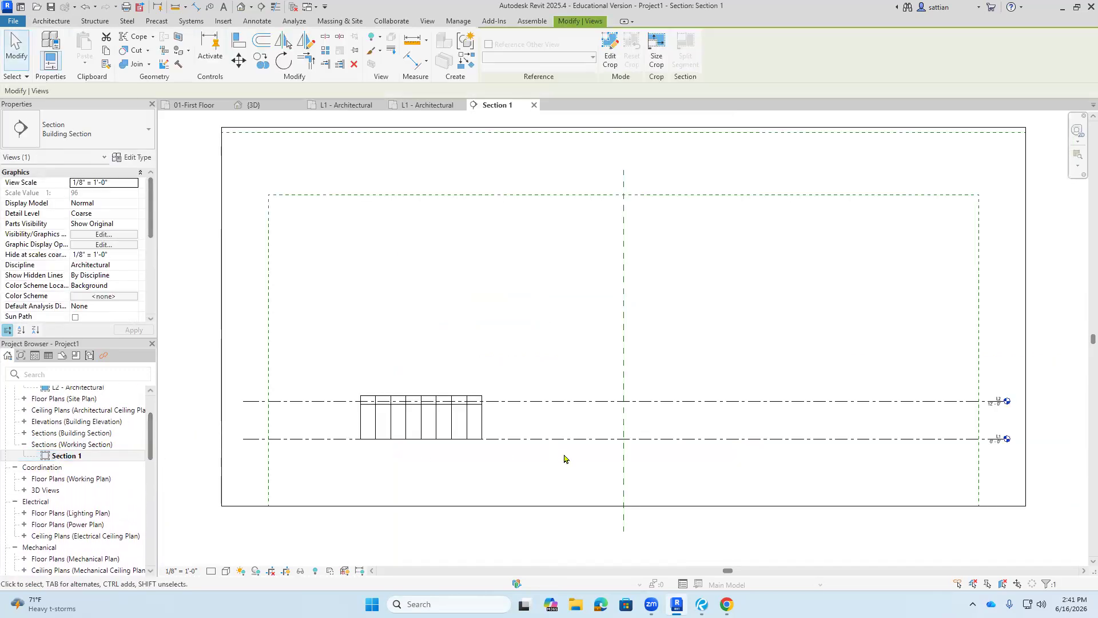
pyautogui.scroll(6, 379, 440)
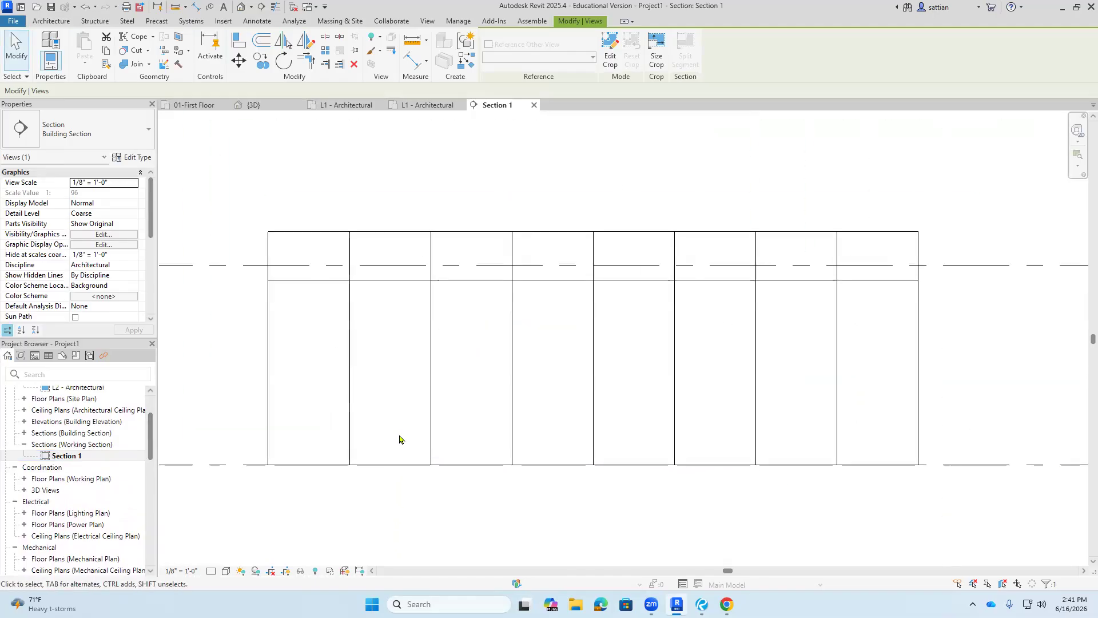
pyautogui.scroll(-2, 399, 439)
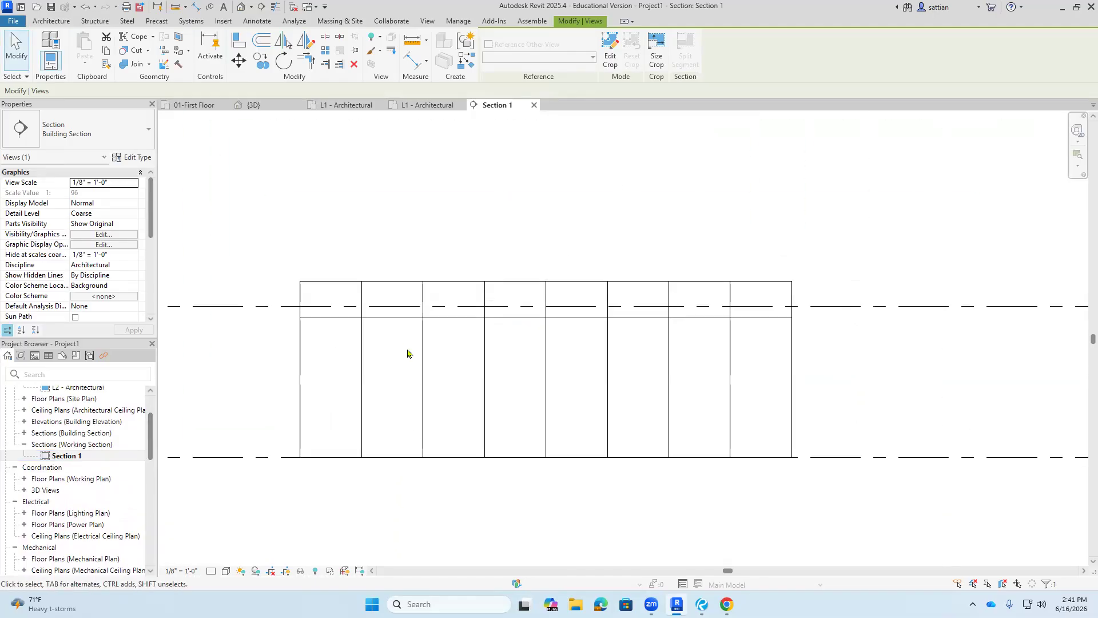
# - Delete the gridded curtain wall in the Section 1 view
pyautogui.click(399, 317)
pyautogui.press('Escape')
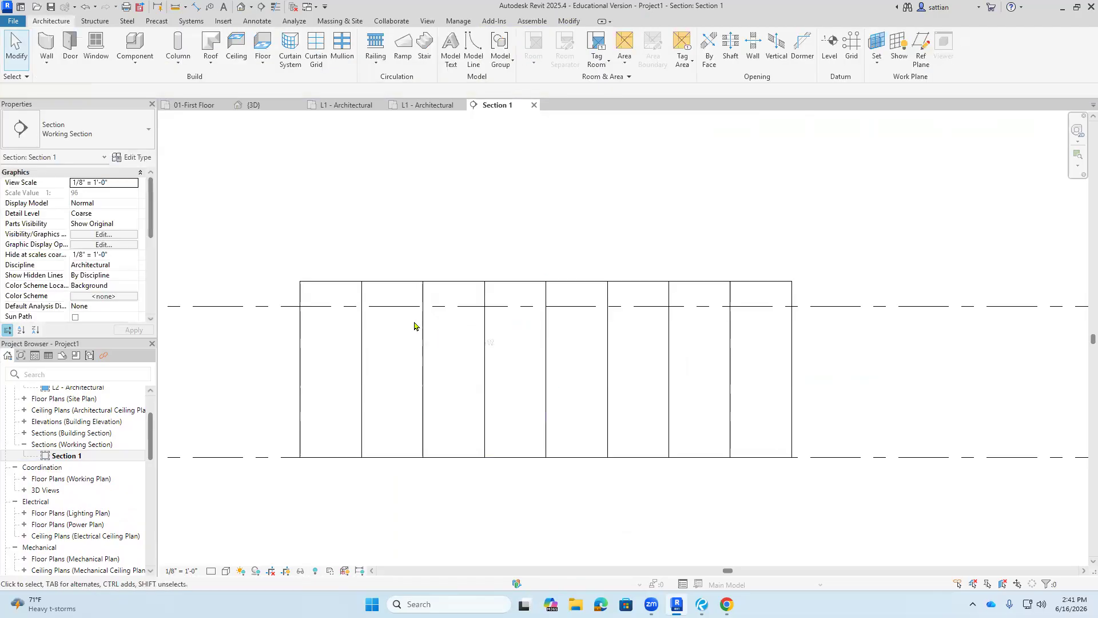
pyautogui.scroll(-2, 761, 518)
pyautogui.moveTo(449, 306); pyautogui.dragTo(782, 486)
pyautogui.press('Delete')
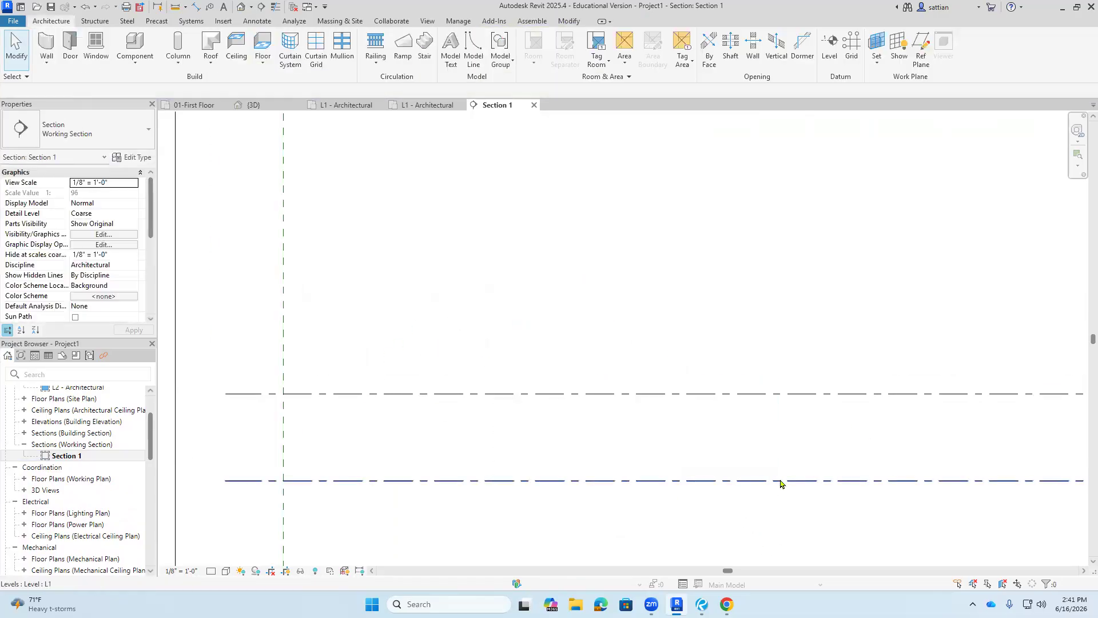
# - In the L1 plan, draw a horizontal 39' curtain wall of type _Not Defined just above the new section line
pyautogui.click(424, 105)
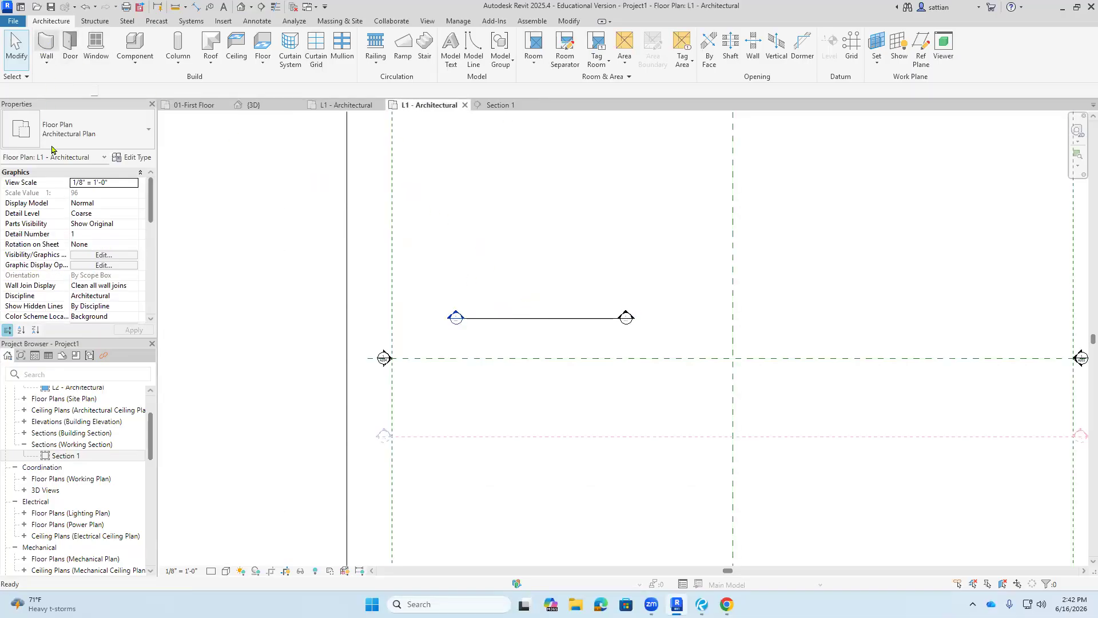
pyautogui.click(47, 44)
pyautogui.click(73, 136)
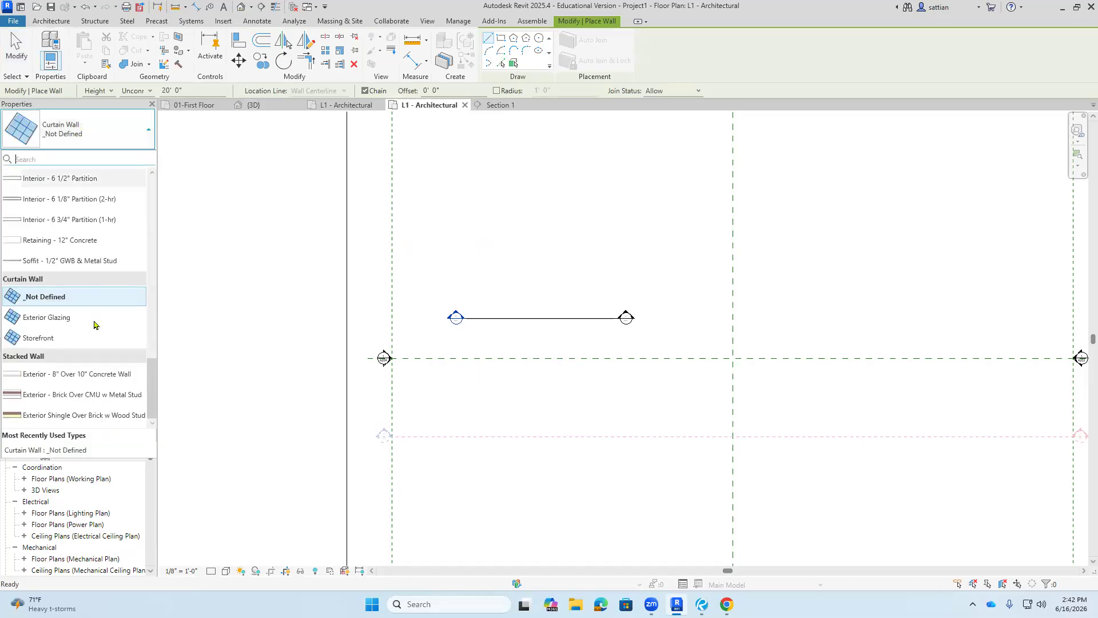
pyautogui.click(91, 296)
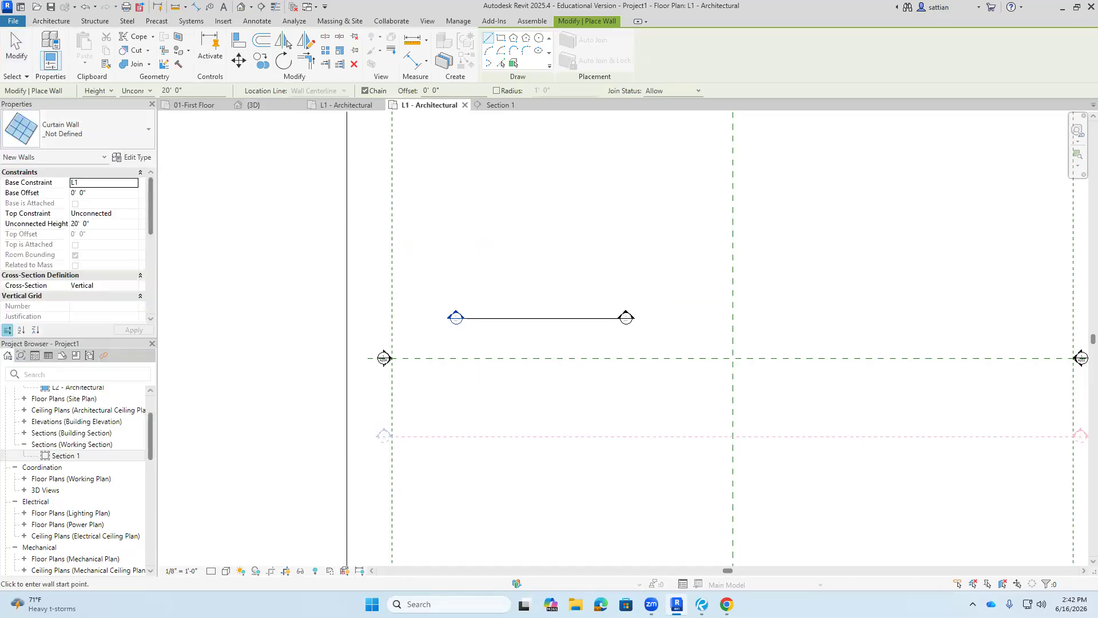
pyautogui.click(480, 307)
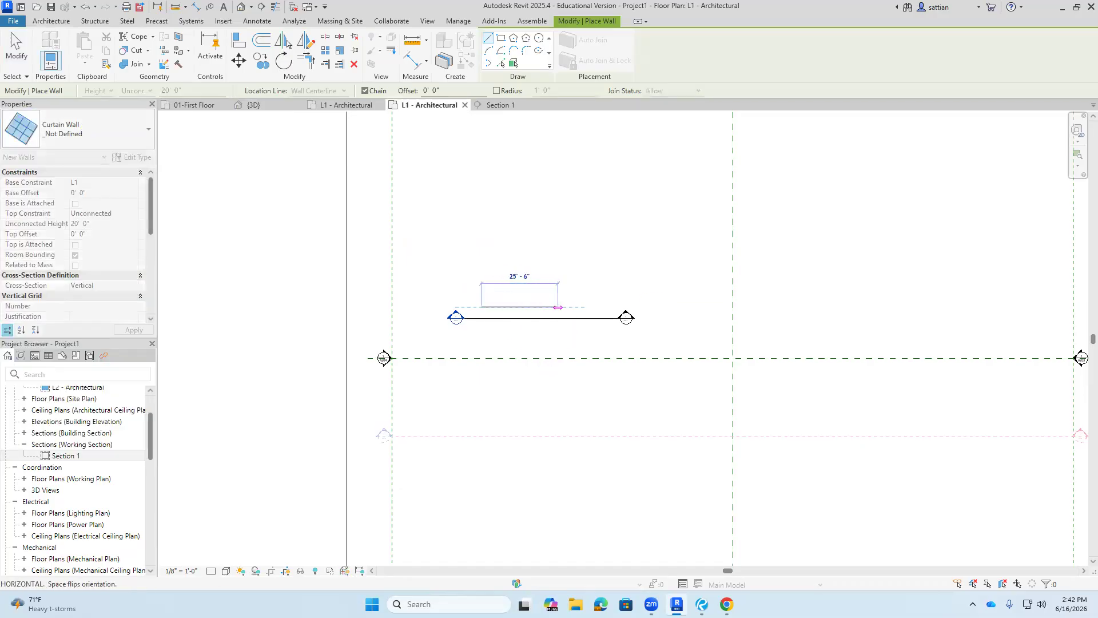
pyautogui.write('39')
pyautogui.press('Return')
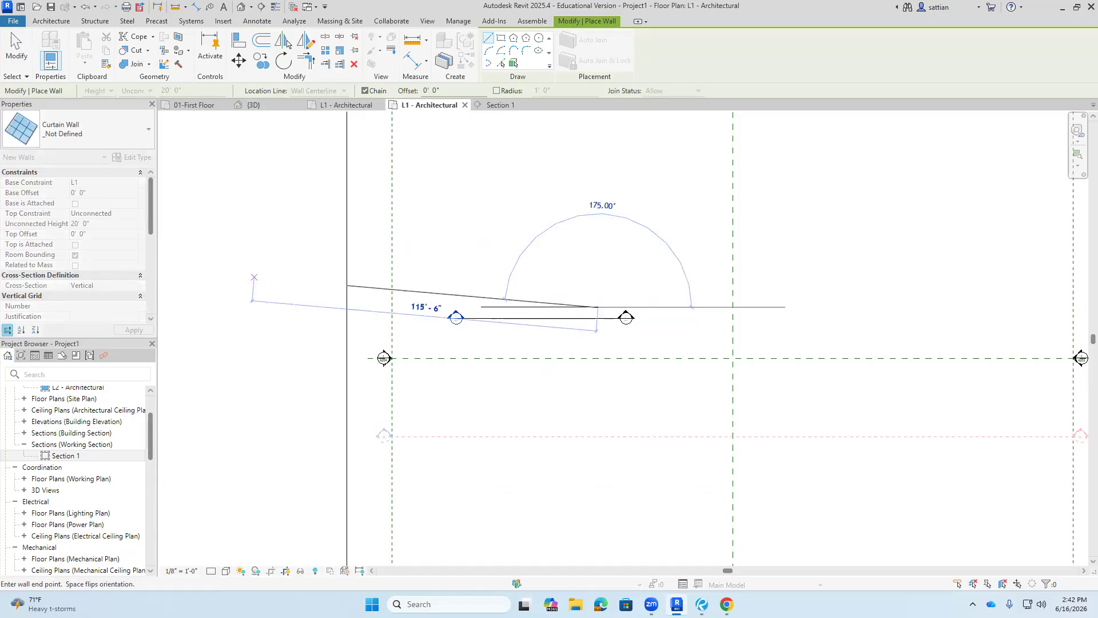
pyautogui.press('Escape')
pyautogui.press('Escape')
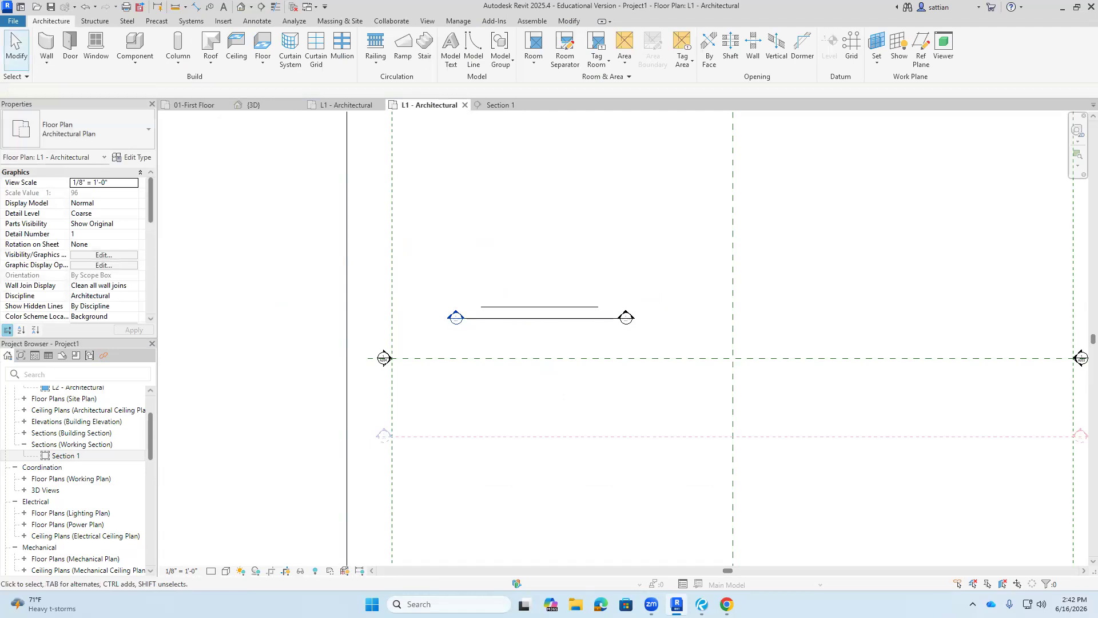
# - In the Section 1 view, set the new curtain wall's unconnected height to 14'
pyautogui.click(469, 326)
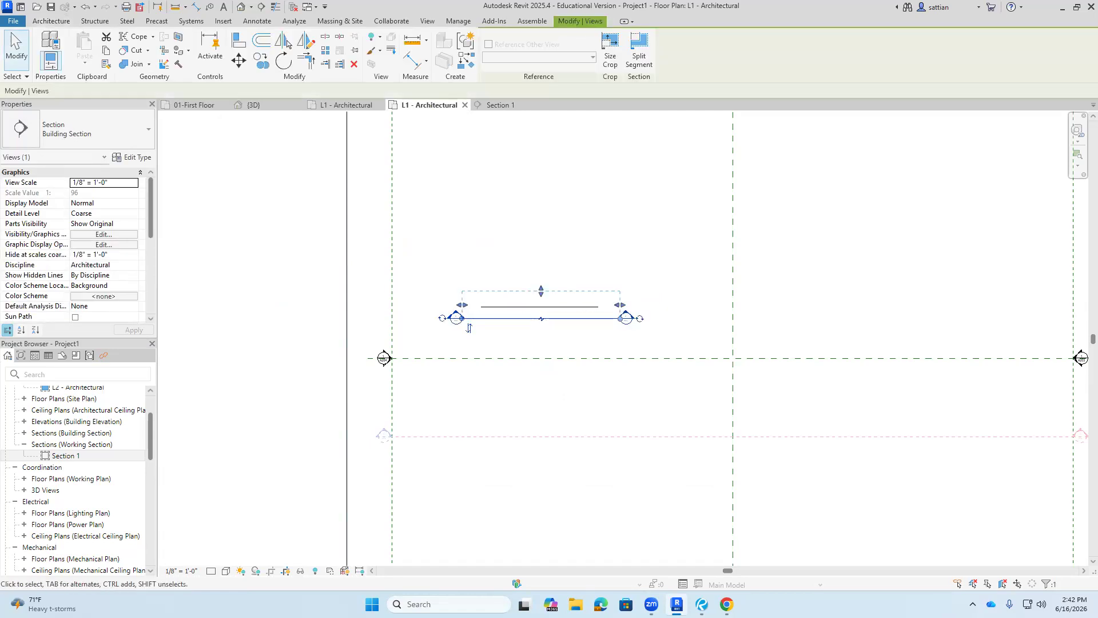
pyautogui.doubleClick(469, 327)
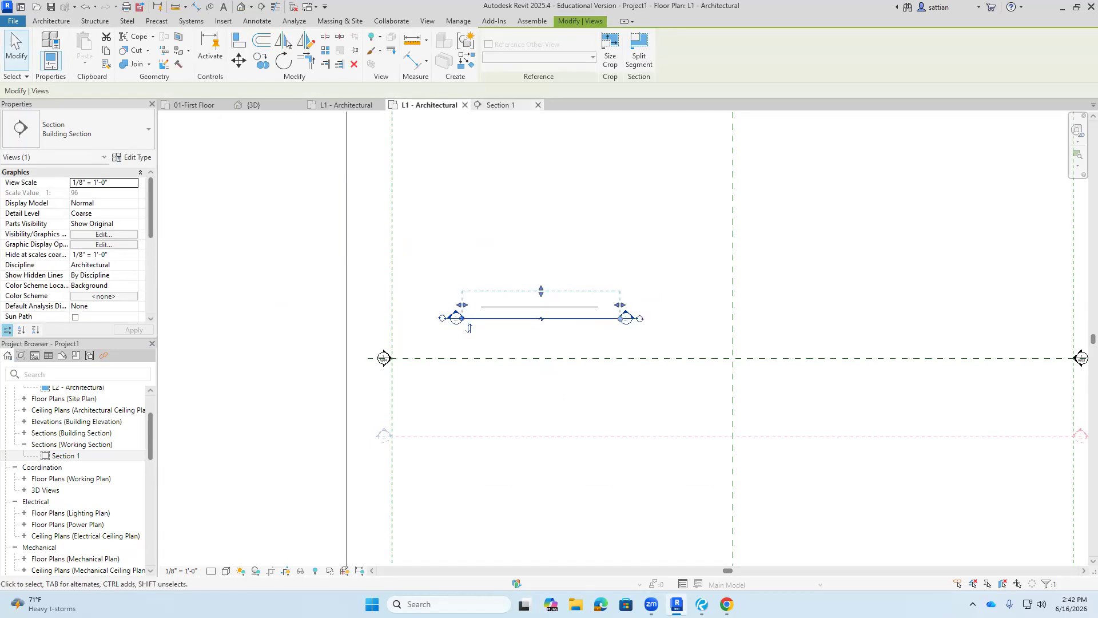
pyautogui.click(640, 409)
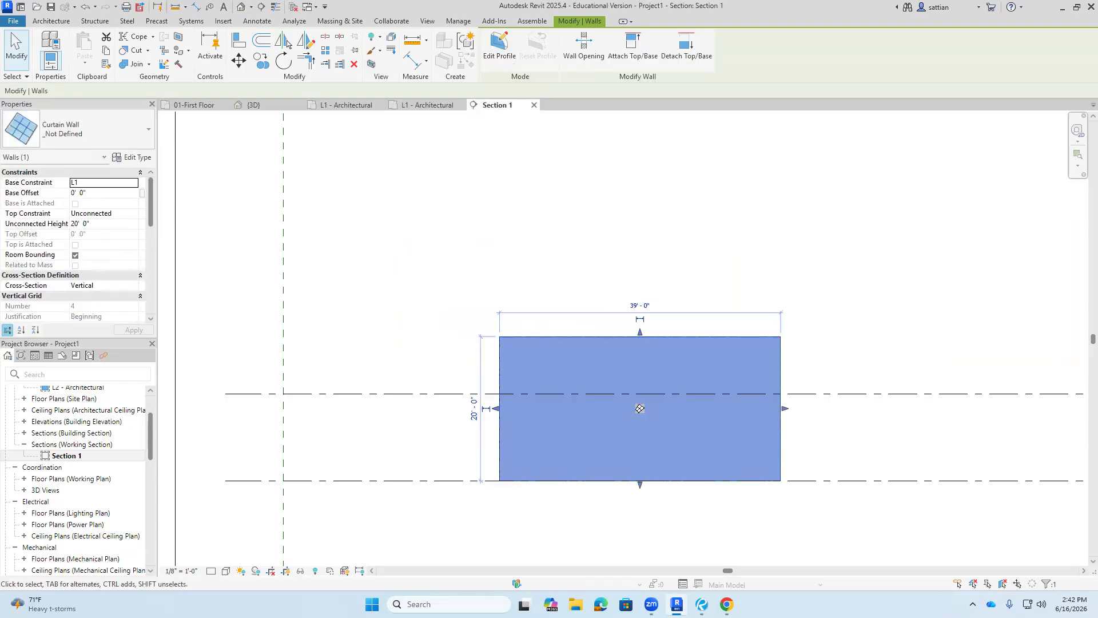
pyautogui.click(121, 223)
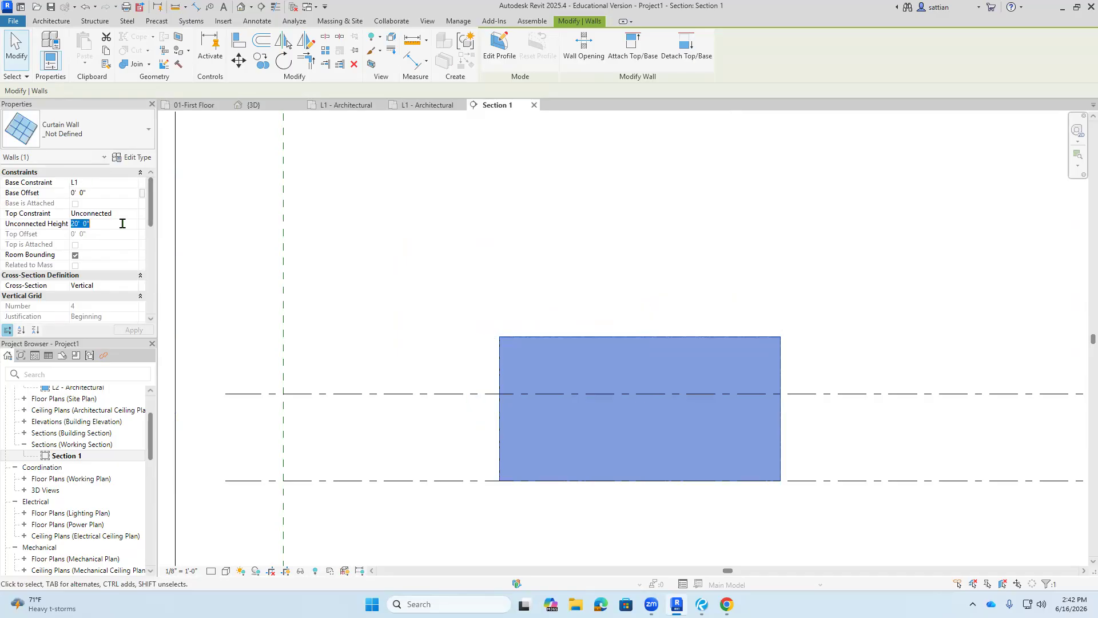
pyautogui.write('14')
pyautogui.press('Return')
pyautogui.click(392, 322)
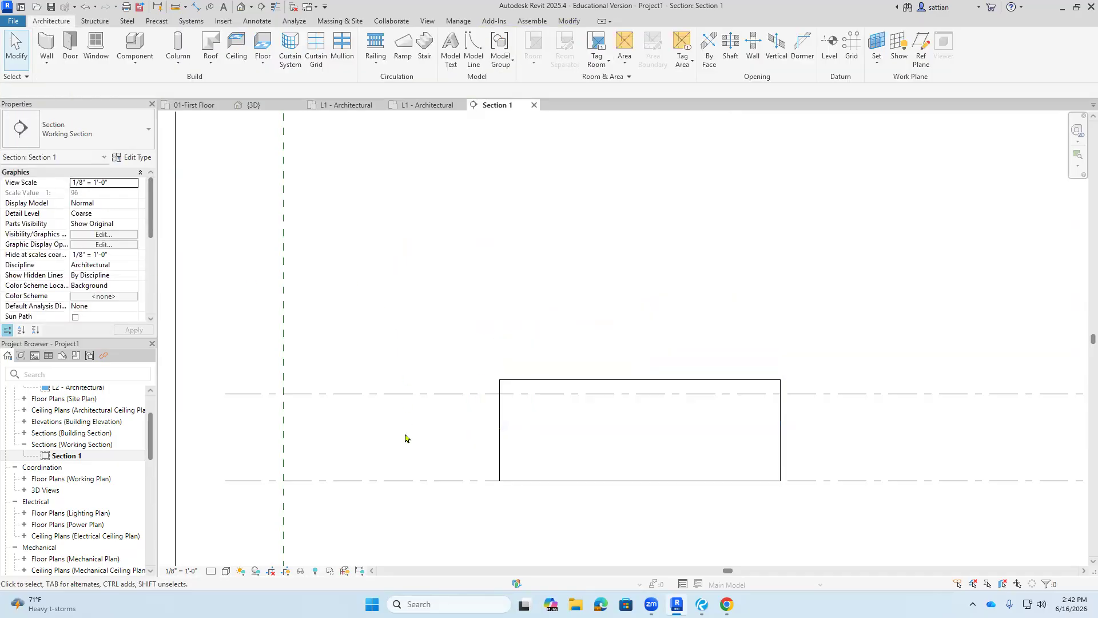
# - Set the Section 1 view to Fine detail level and the Consistent Colors visual style
pyautogui.click(213, 571)
pyautogui.click(225, 559)
pyautogui.click(227, 571)
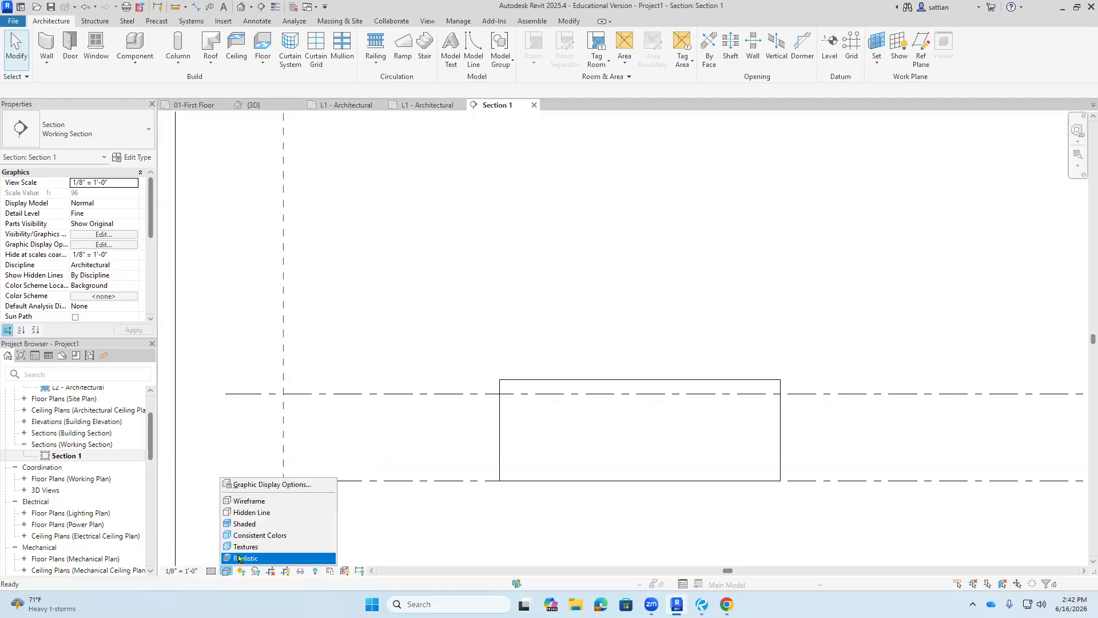
pyautogui.click(237, 525)
pyautogui.scroll(3, 782, 429)
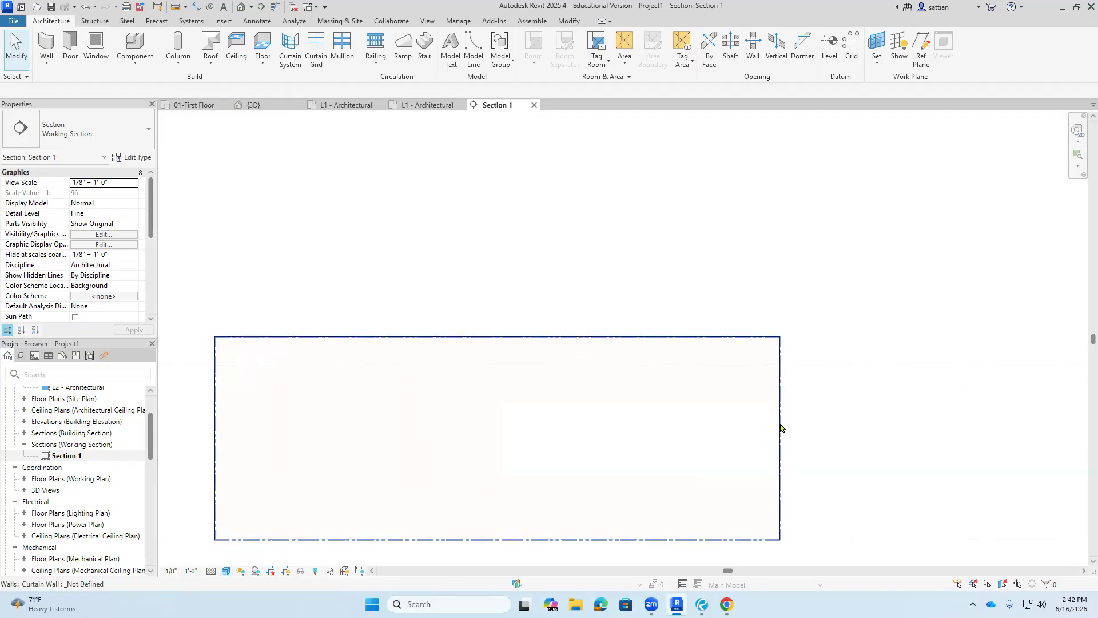
pyautogui.click(226, 570)
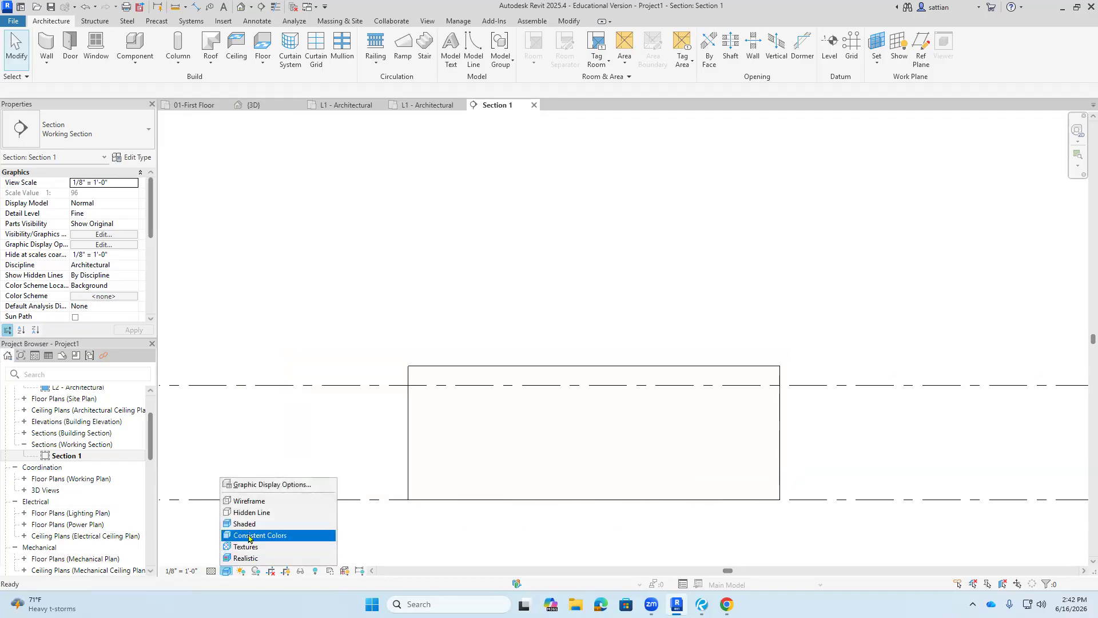
pyautogui.click(249, 536)
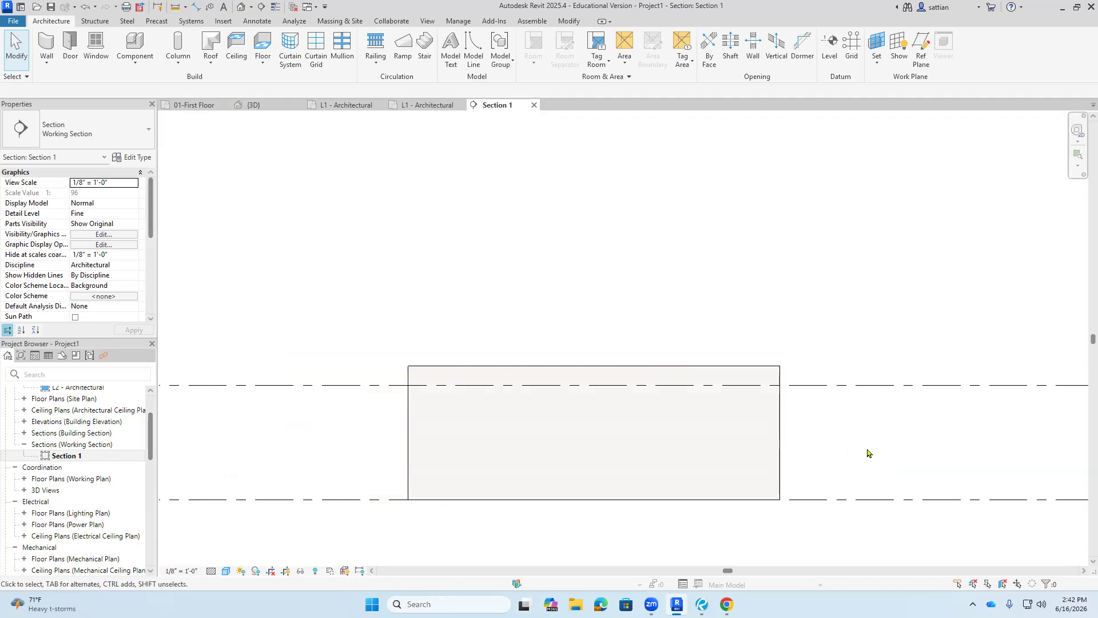
# - Go to the Section 2 view from the section line just below the curtain wall in the L1 plan
pyautogui.click(260, 7)
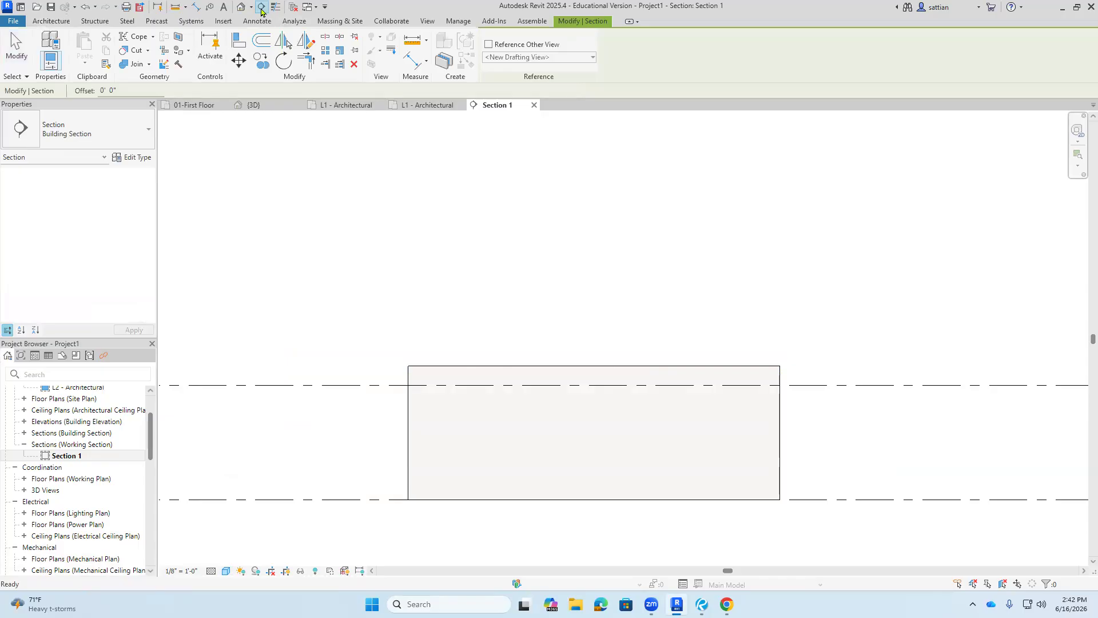
pyautogui.click(429, 106)
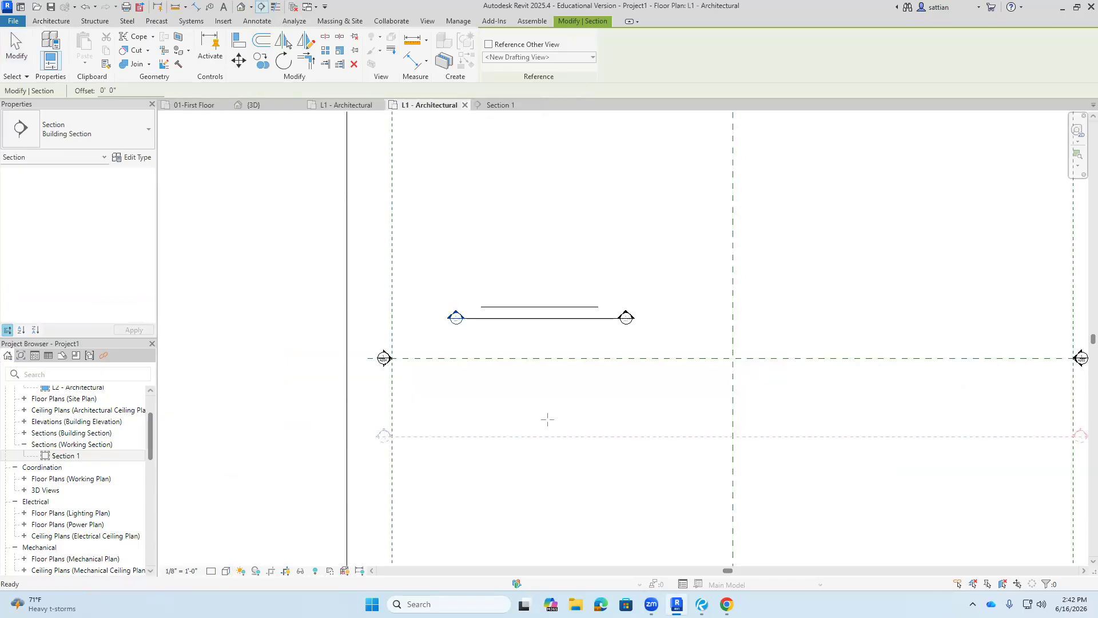
pyautogui.press('Escape')
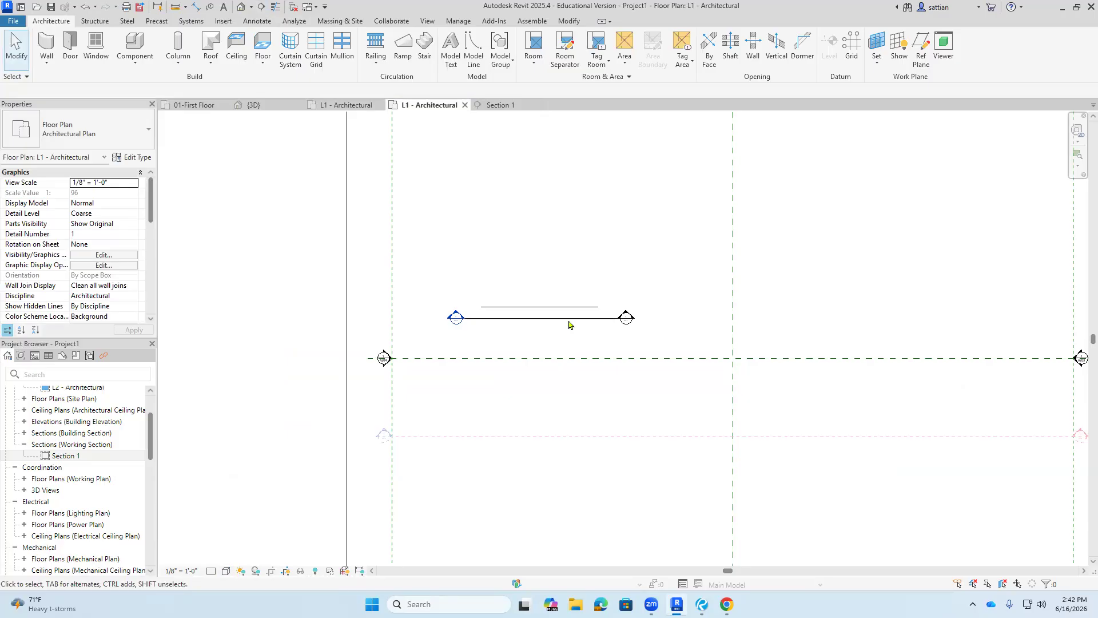
pyautogui.click(568, 320)
pyautogui.rightClick(569, 324)
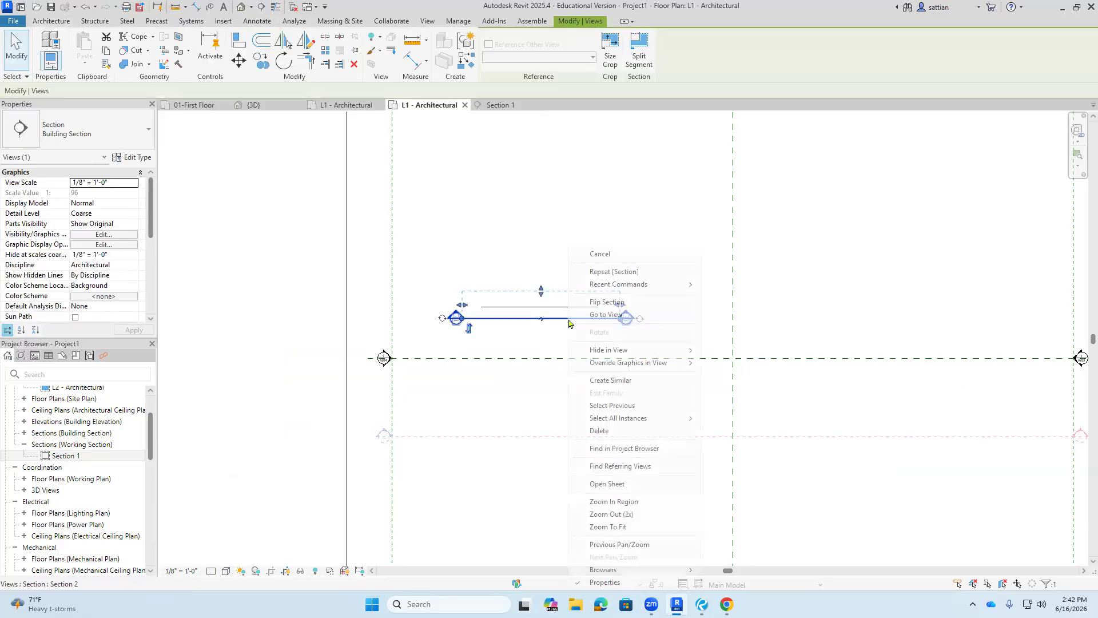
pyautogui.click(629, 316)
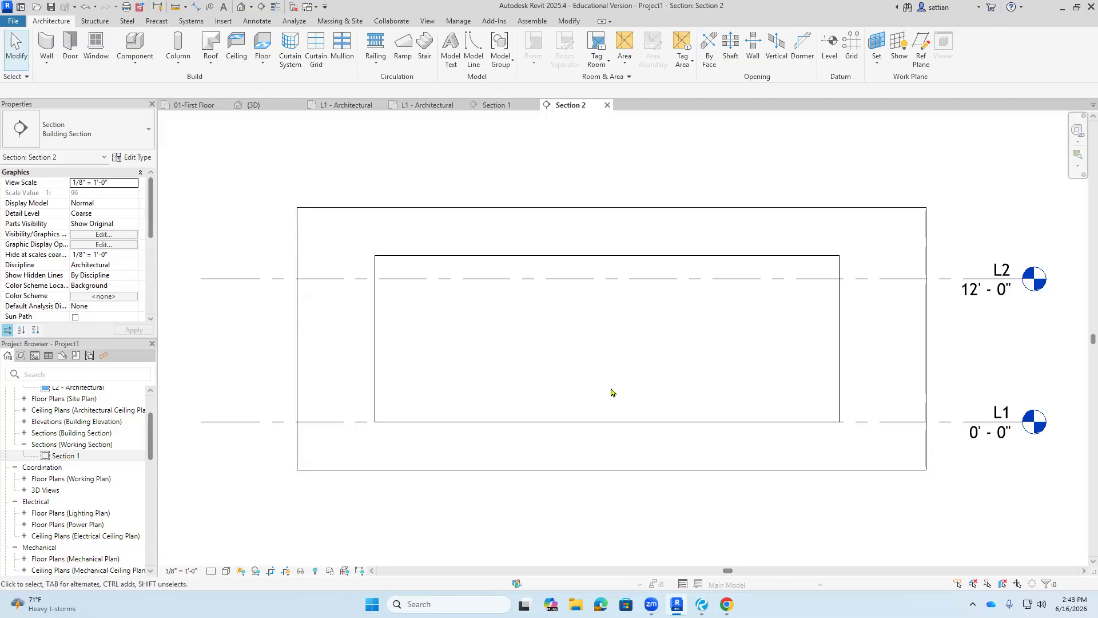
# - Place a horizontal curtain grid line across the full wall, 2'-11" below its top edge
pyautogui.click(316, 50)
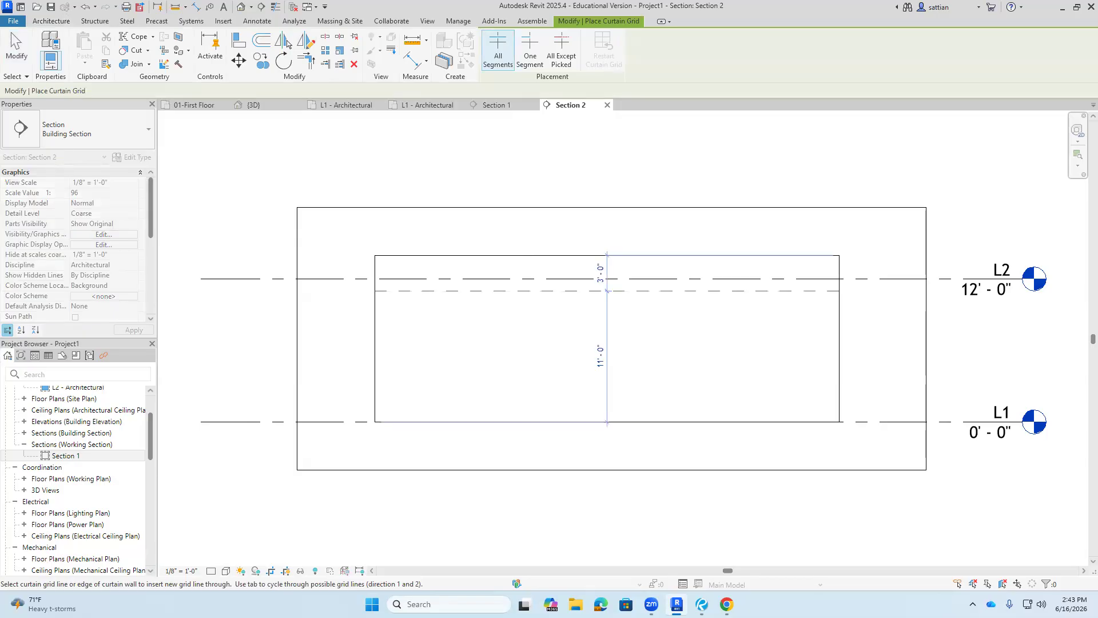
pyautogui.scroll(3, 372, 291)
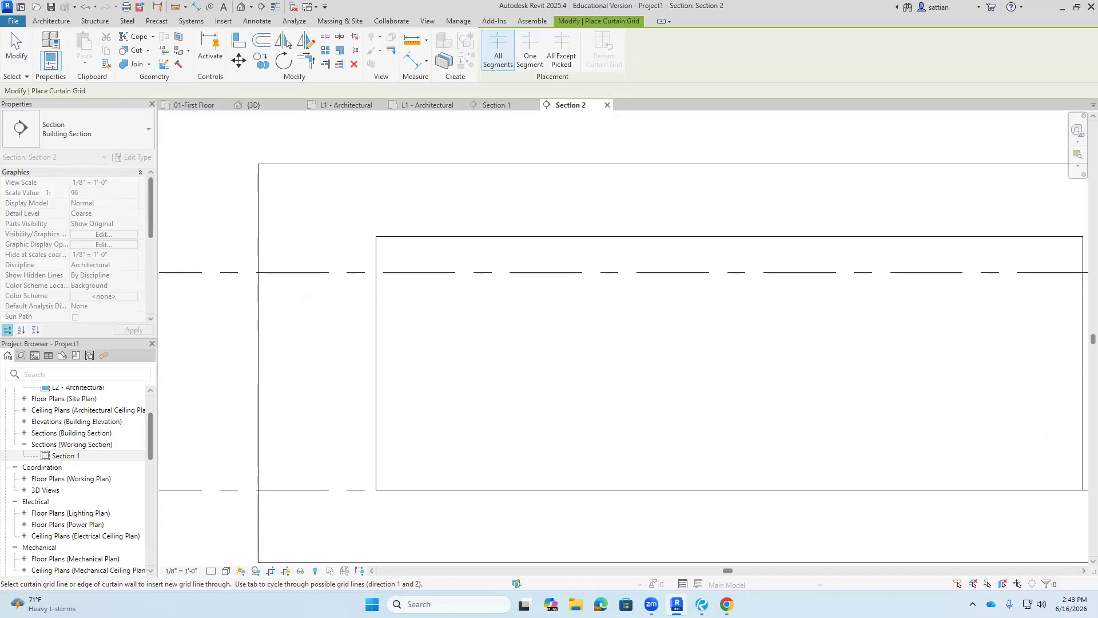
pyautogui.click(376, 289)
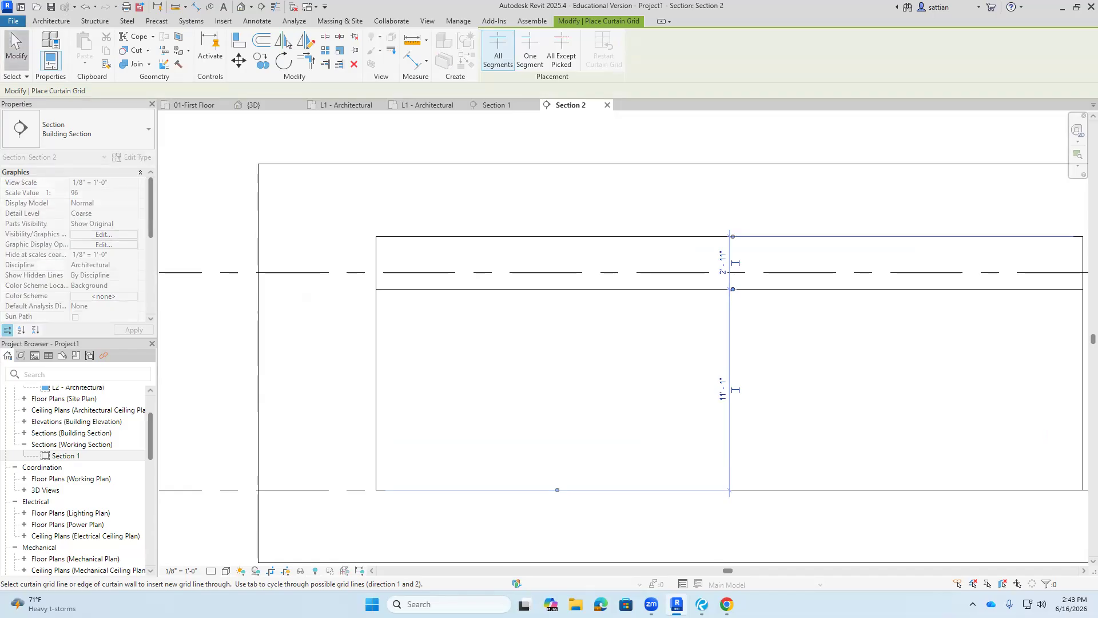
pyautogui.click(16, 49)
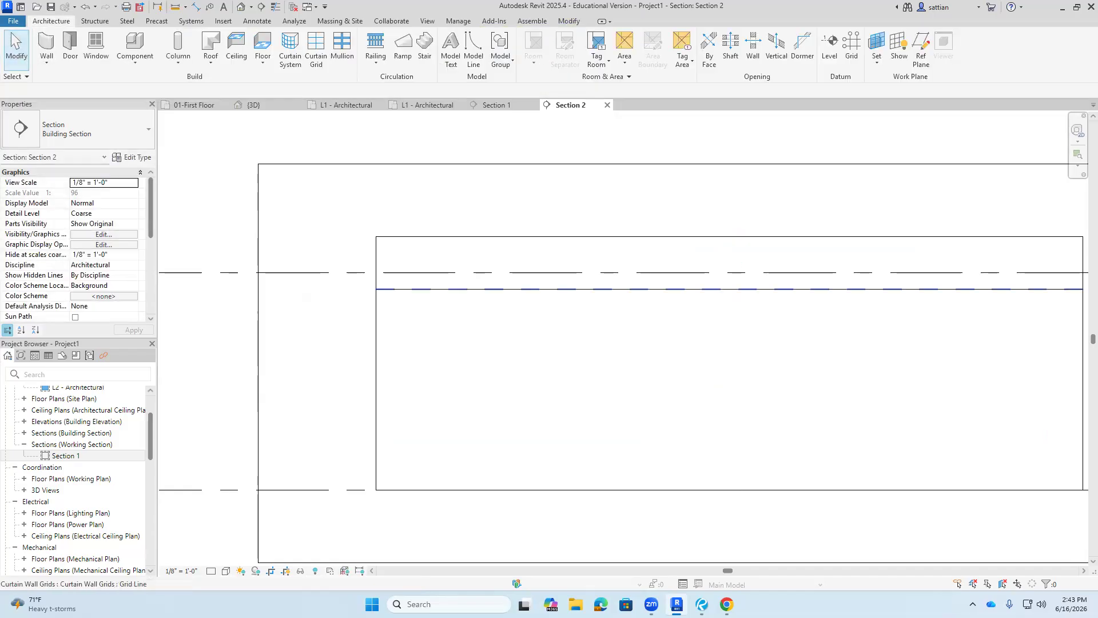
# - Add a second horizontal curtain grid line across the full wall, 8'-2" above its base
pyautogui.scroll(-3, 435, 312)
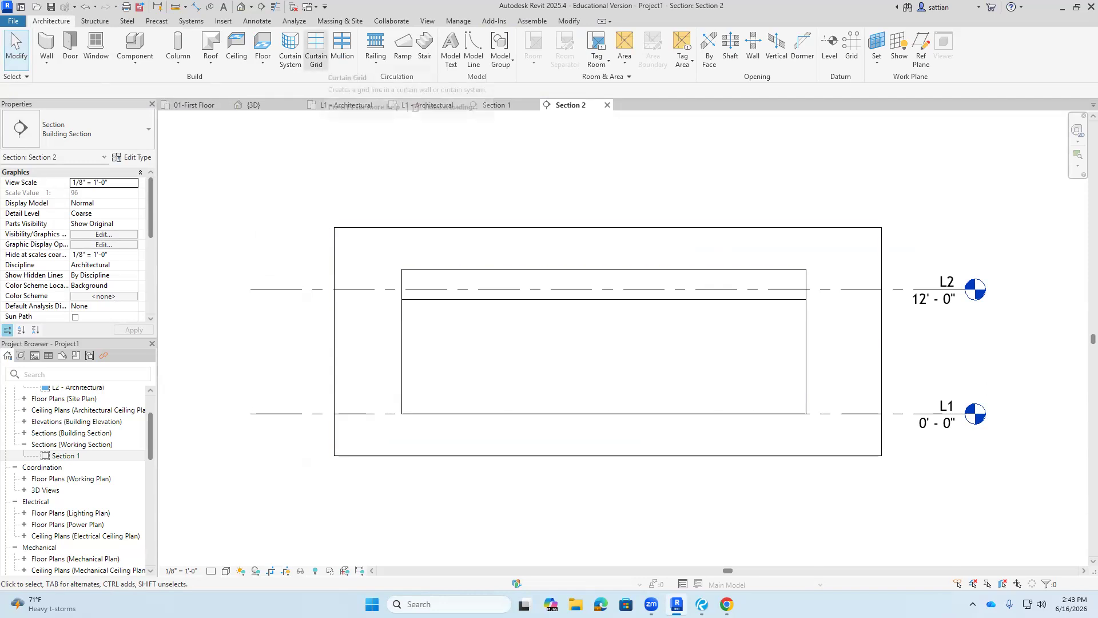
pyautogui.click(316, 47)
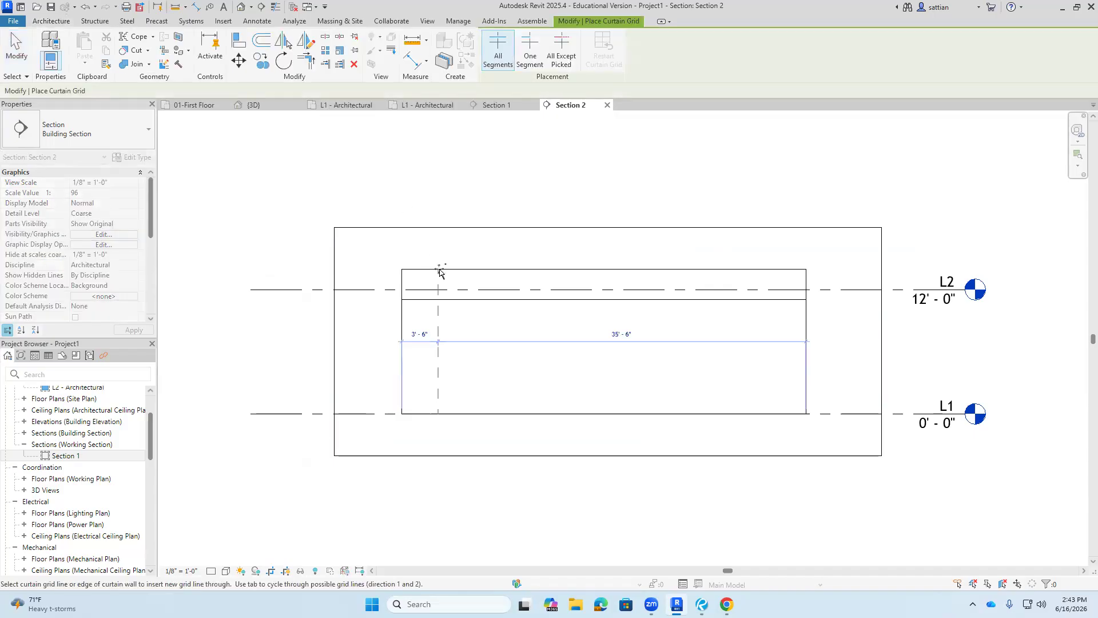
pyautogui.click(17, 45)
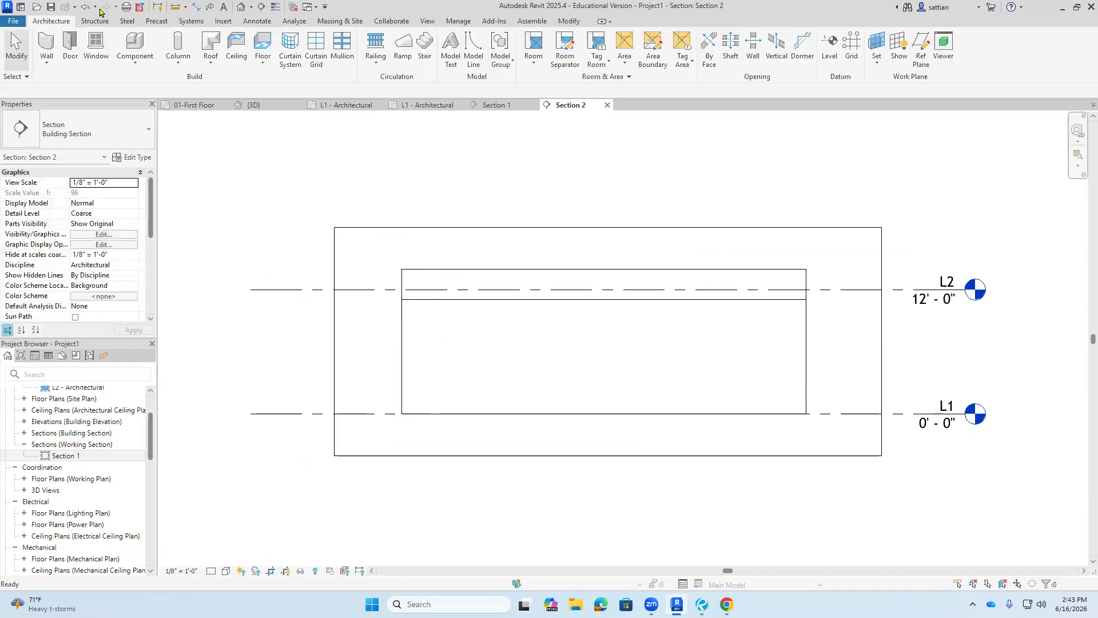
pyautogui.click(314, 50)
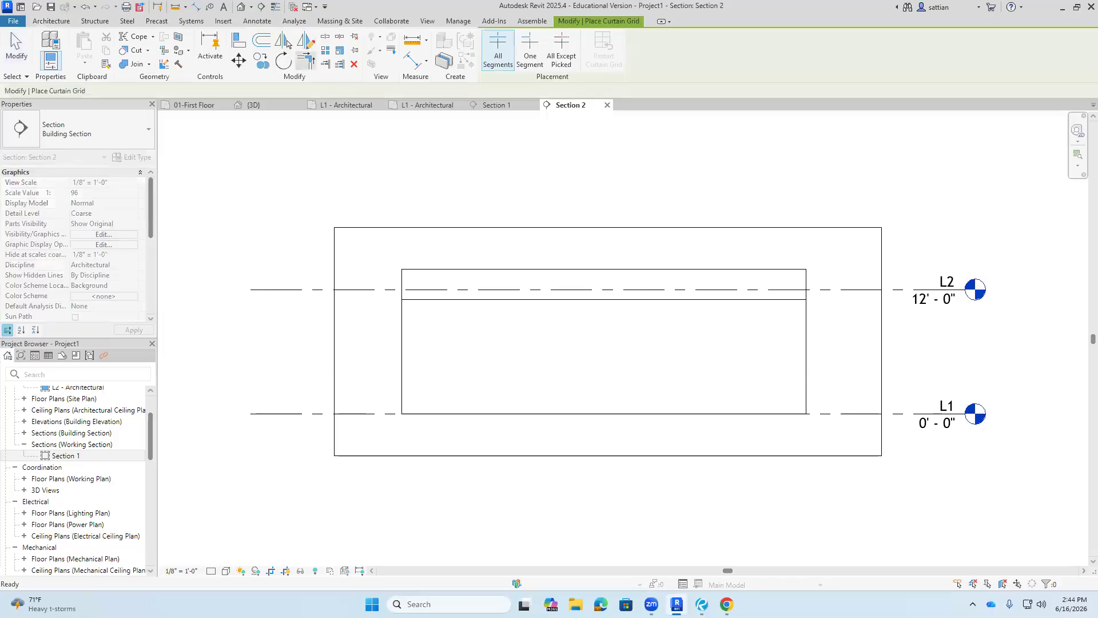
pyautogui.scroll(2, 394, 341)
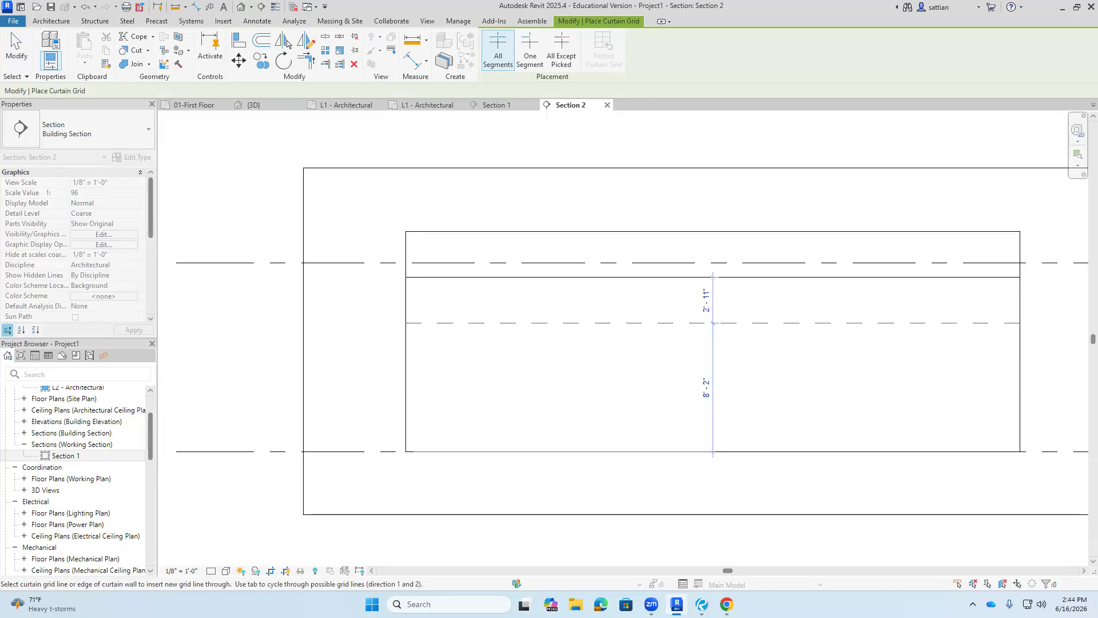
pyautogui.click(712, 323)
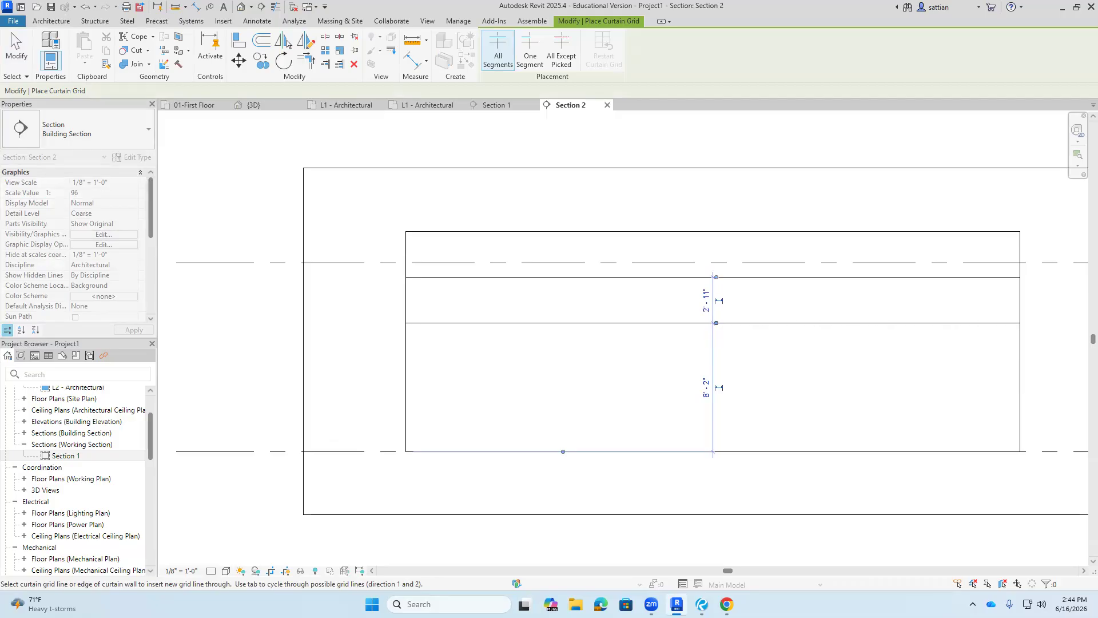
pyautogui.press('Escape')
pyautogui.press('Escape')
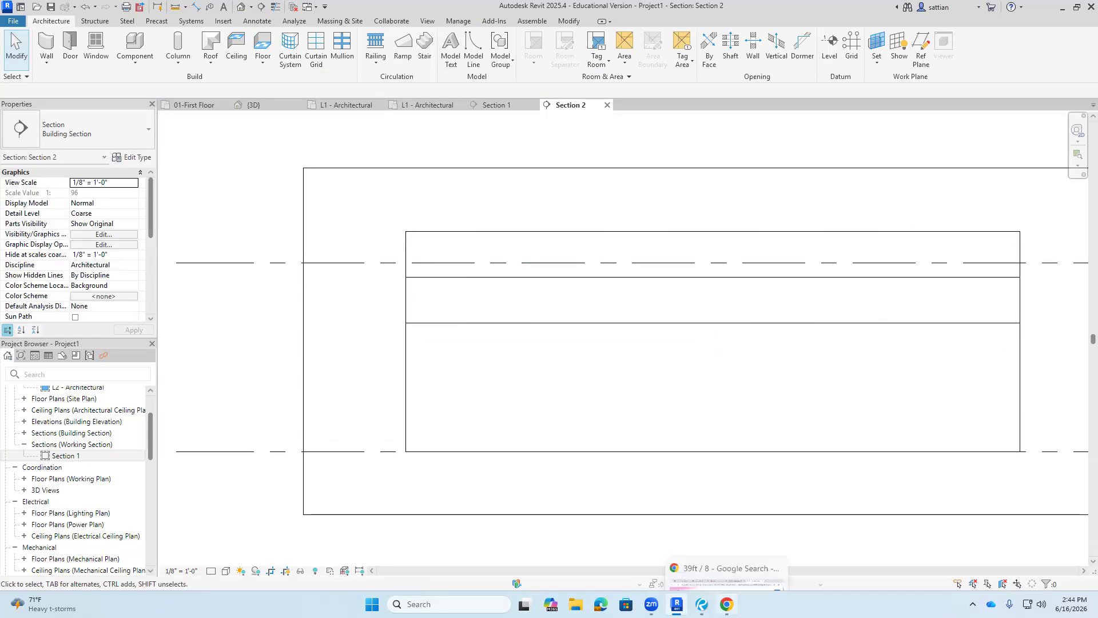
# - Switch to Bluebeam Revu, examine the CW-1 elevation on sheet A6.22 for the vertical grid spacing and door opening, and return to Revit
pyautogui.click(676, 604)
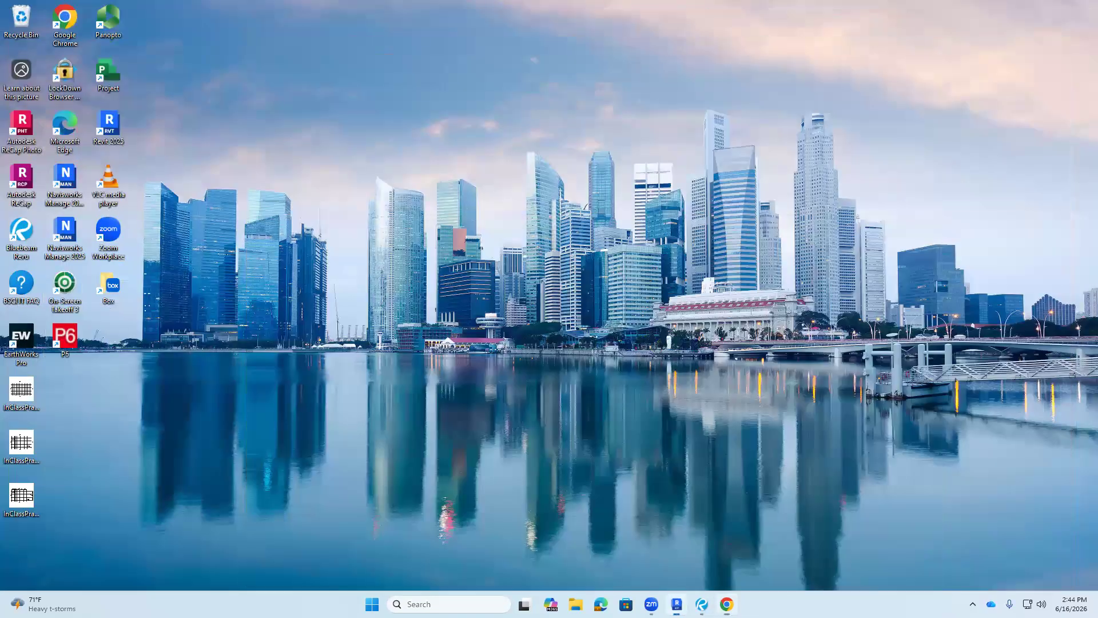
pyautogui.click(677, 604)
pyautogui.click(702, 604)
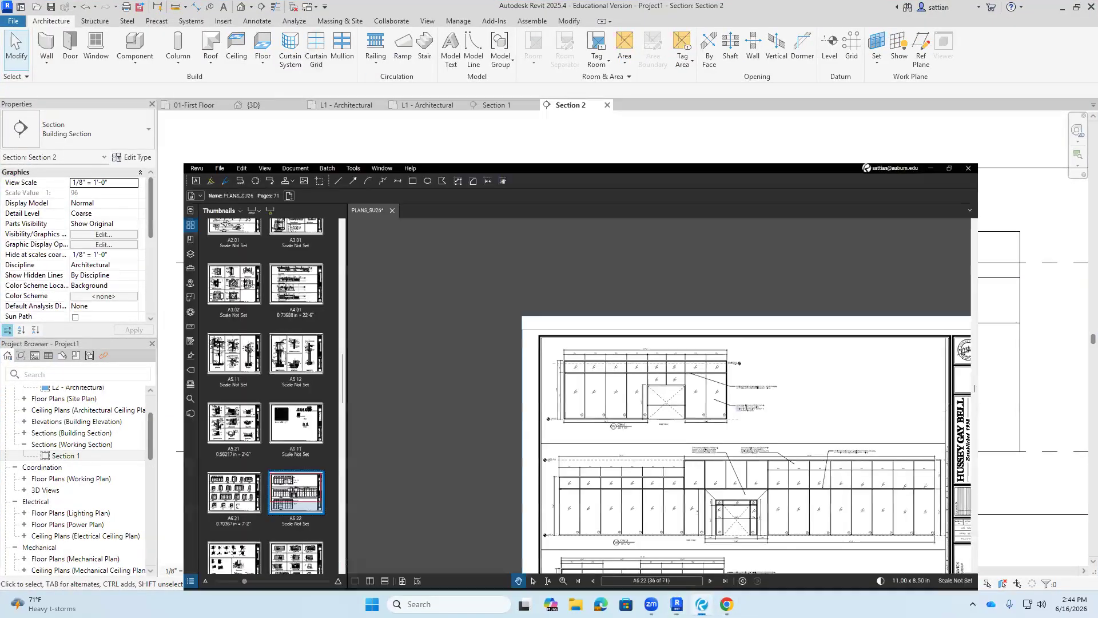
pyautogui.scroll(6, 587, 347)
pyautogui.scroll(1, 590, 342)
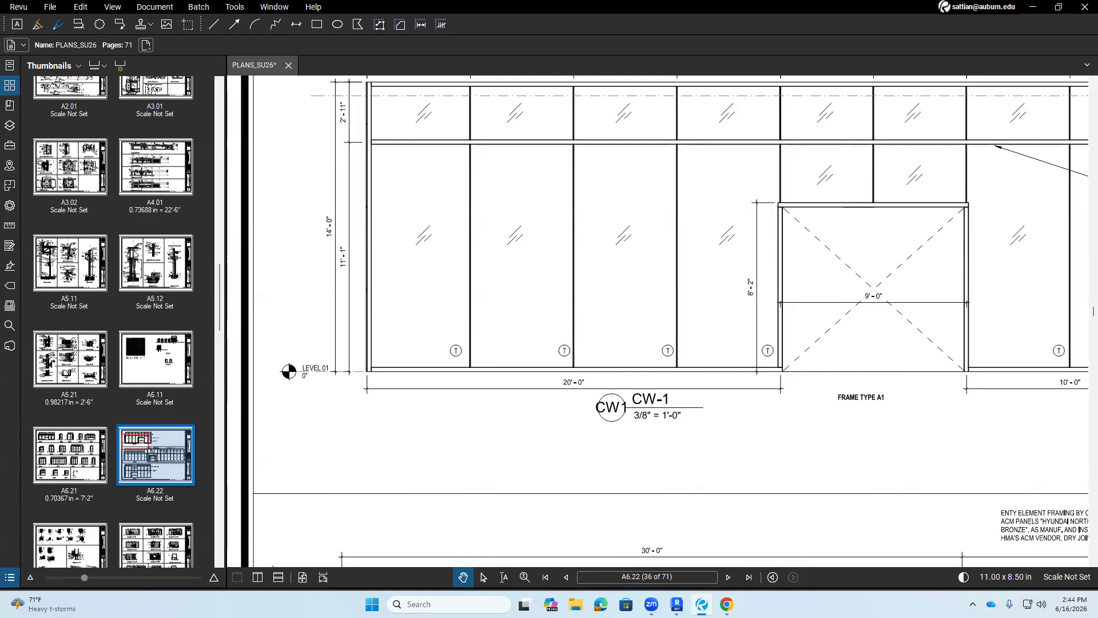
pyautogui.scroll(-2, 819, 463)
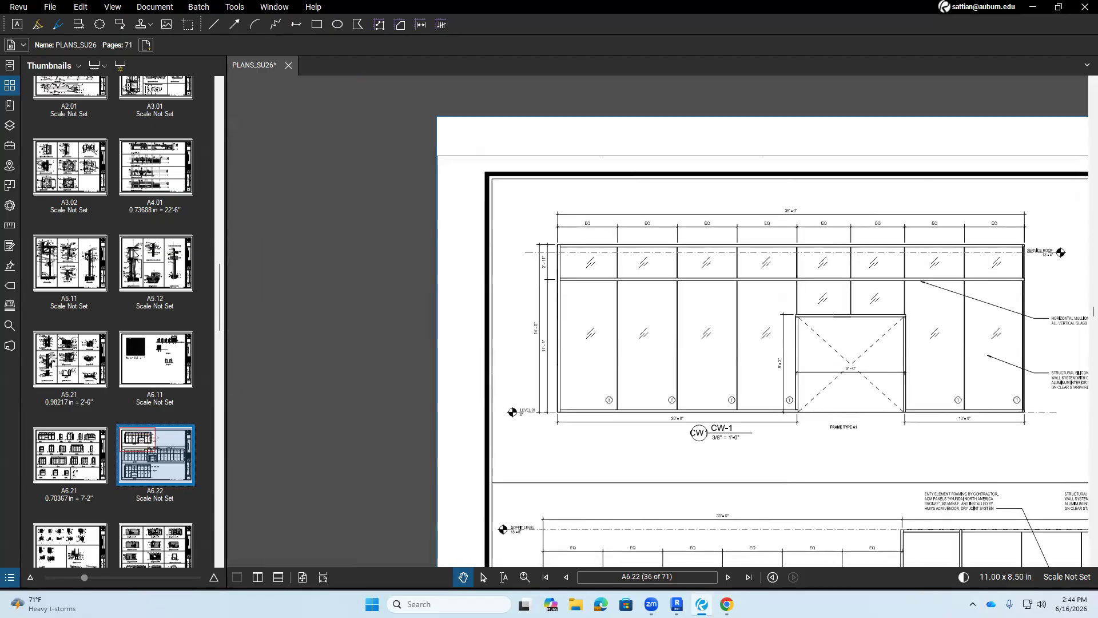
pyautogui.moveTo(726, 604)
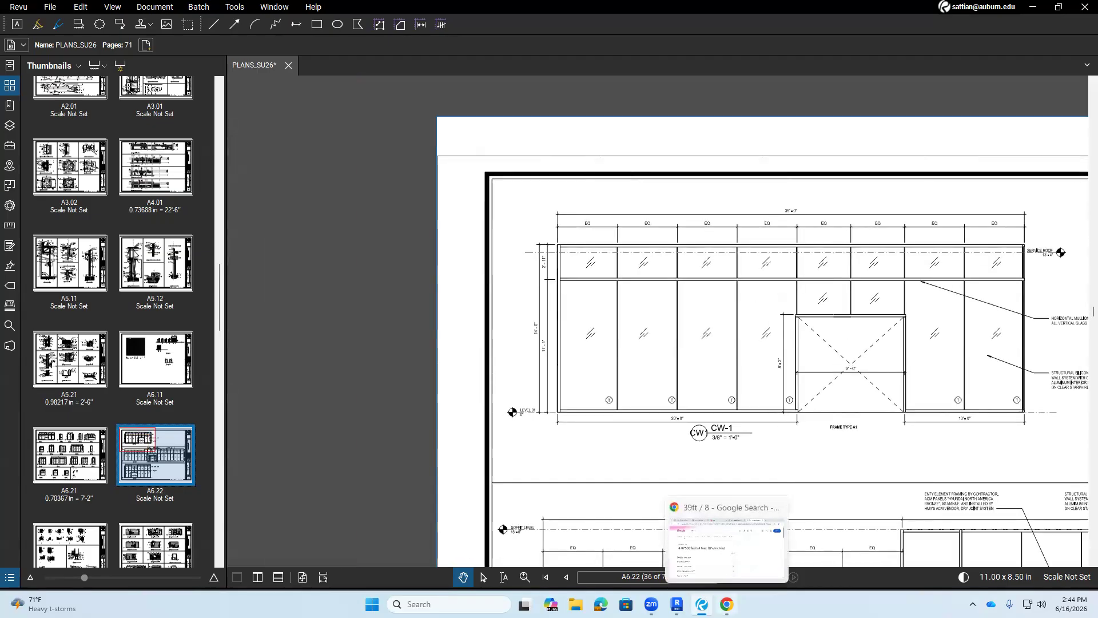
pyautogui.moveTo(677, 604)
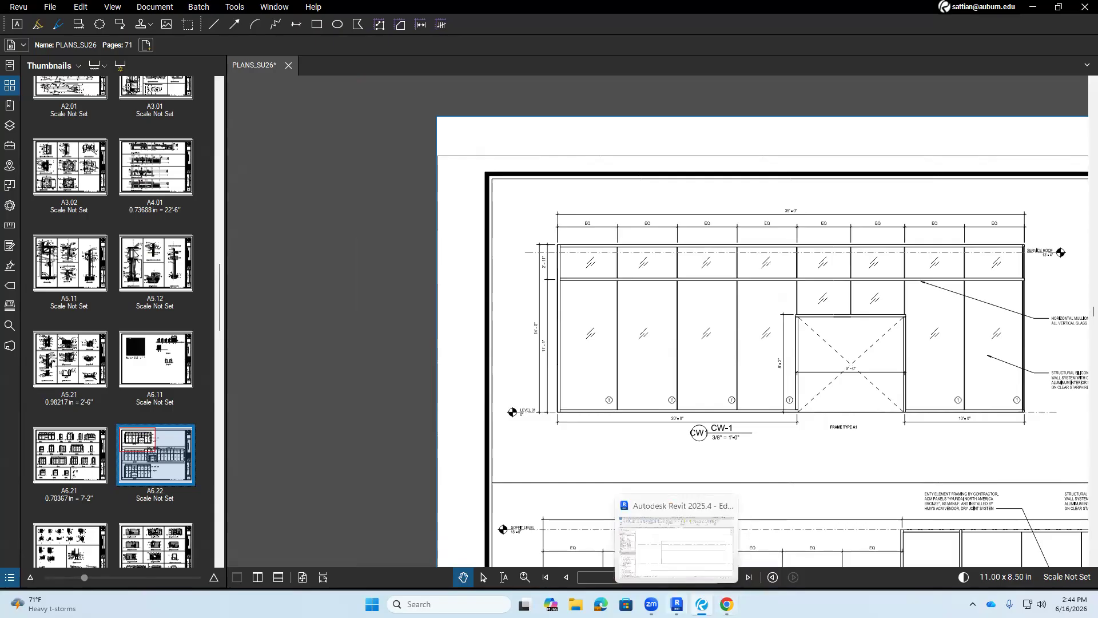
pyautogui.click(676, 543)
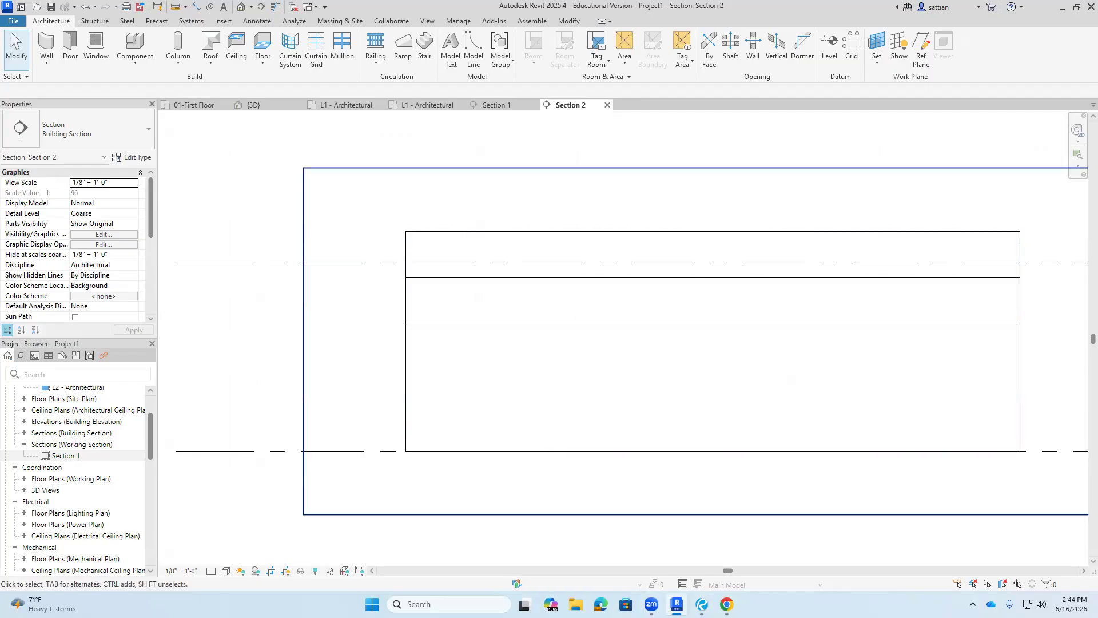
# - Place a vertical curtain grid line over the wall's full height and set it 4'-10 1/2" from the wall's left end
pyautogui.click(316, 49)
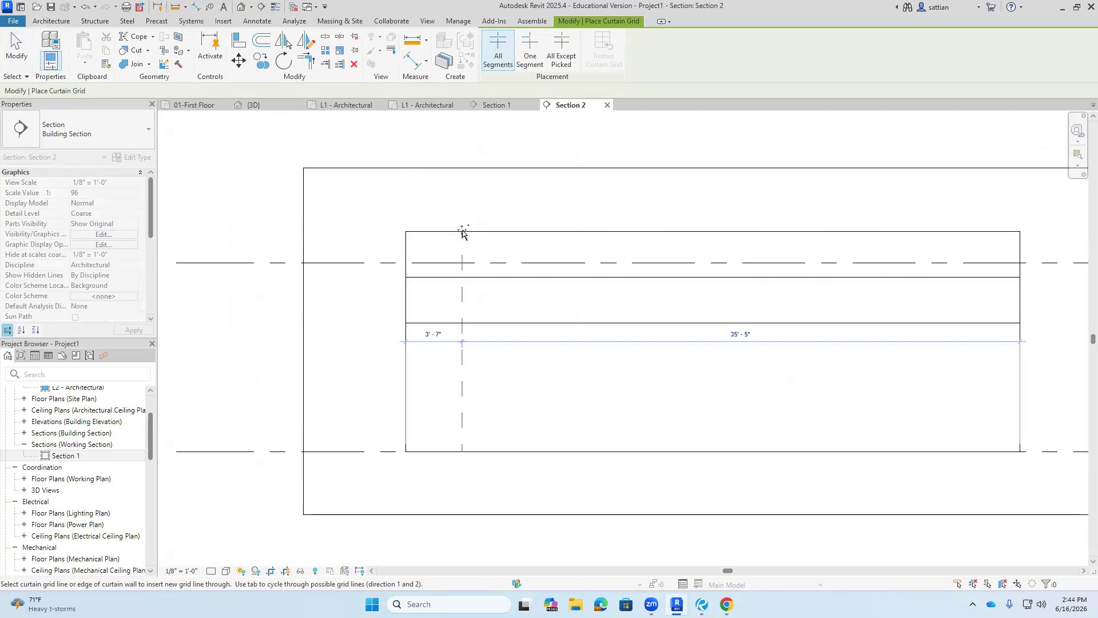
pyautogui.click(468, 233)
pyautogui.click(16, 46)
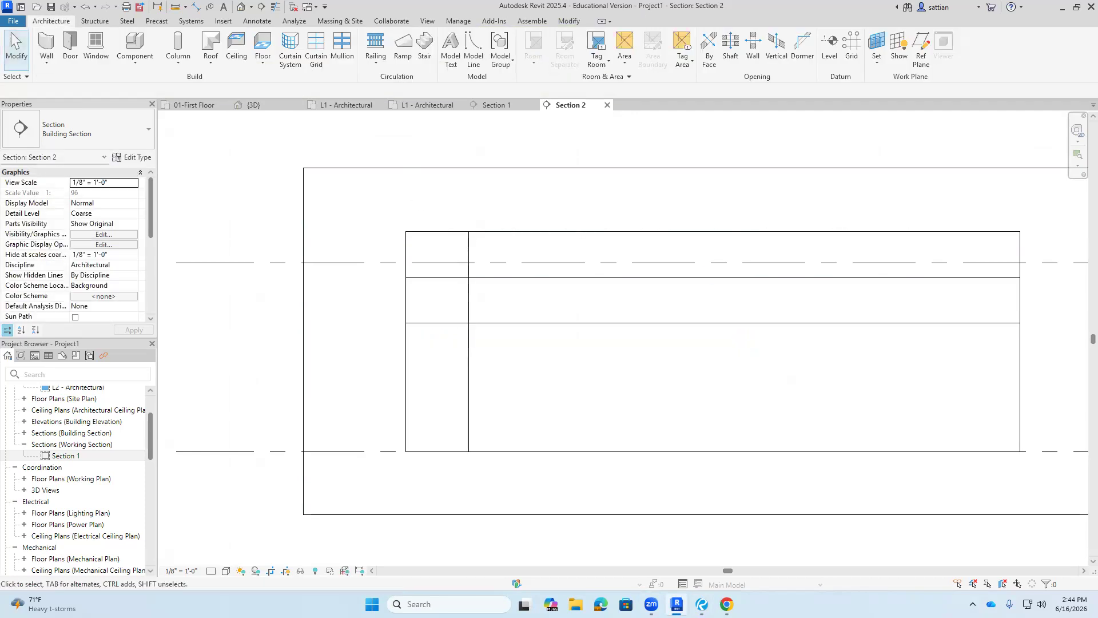
pyautogui.click(468, 366)
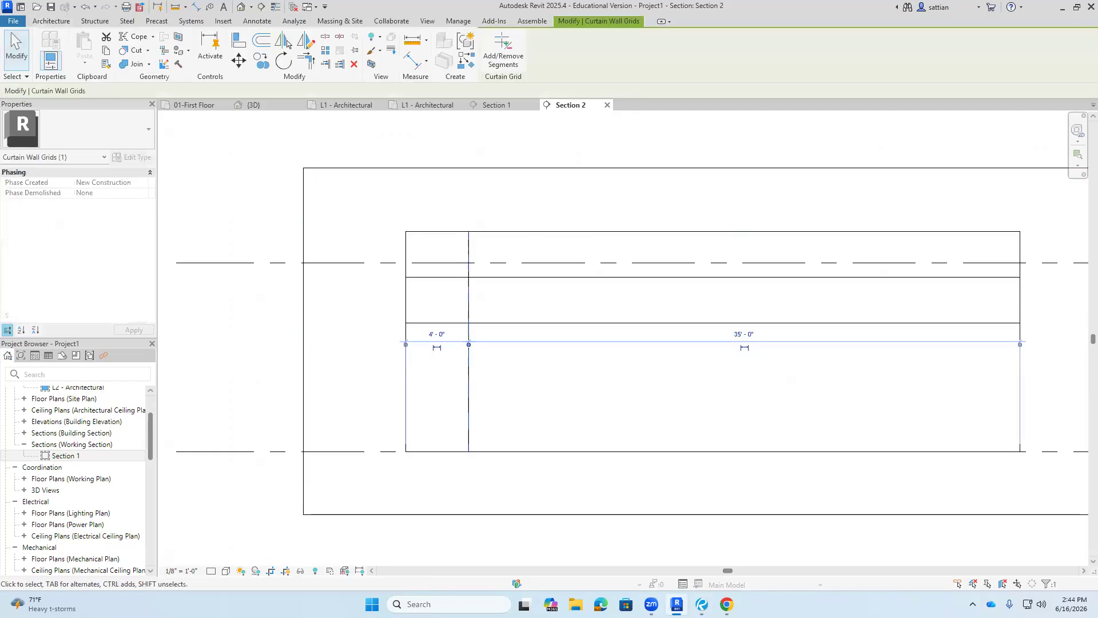
pyautogui.click(426, 331)
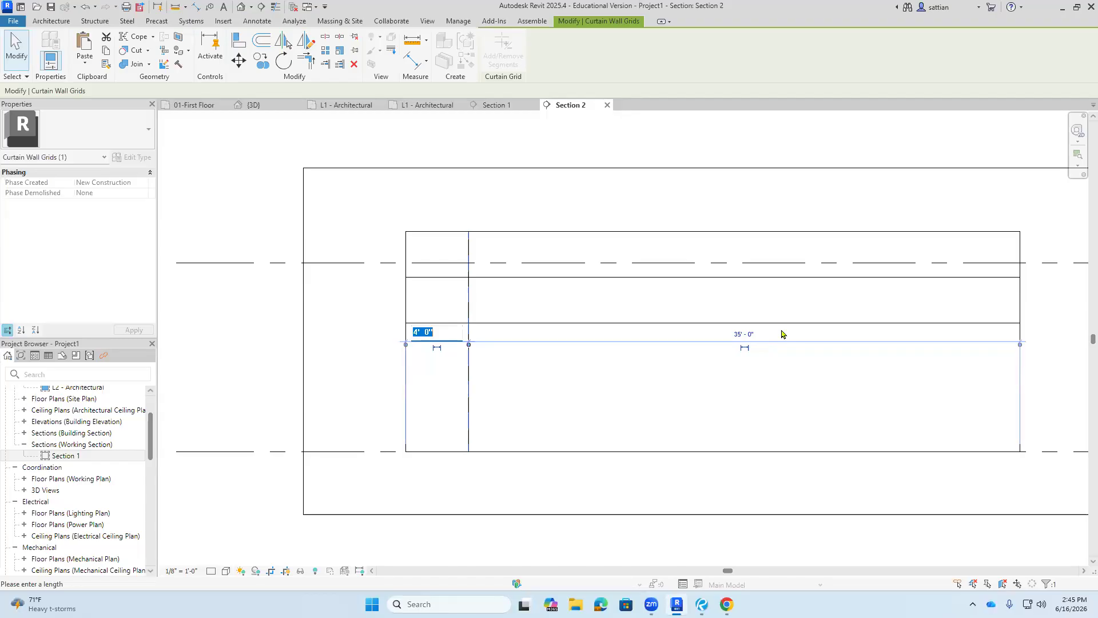
pyautogui.write("4'")
pyautogui.write(' - 10')
pyautogui.write(' 1/2')
pyautogui.press('Return')
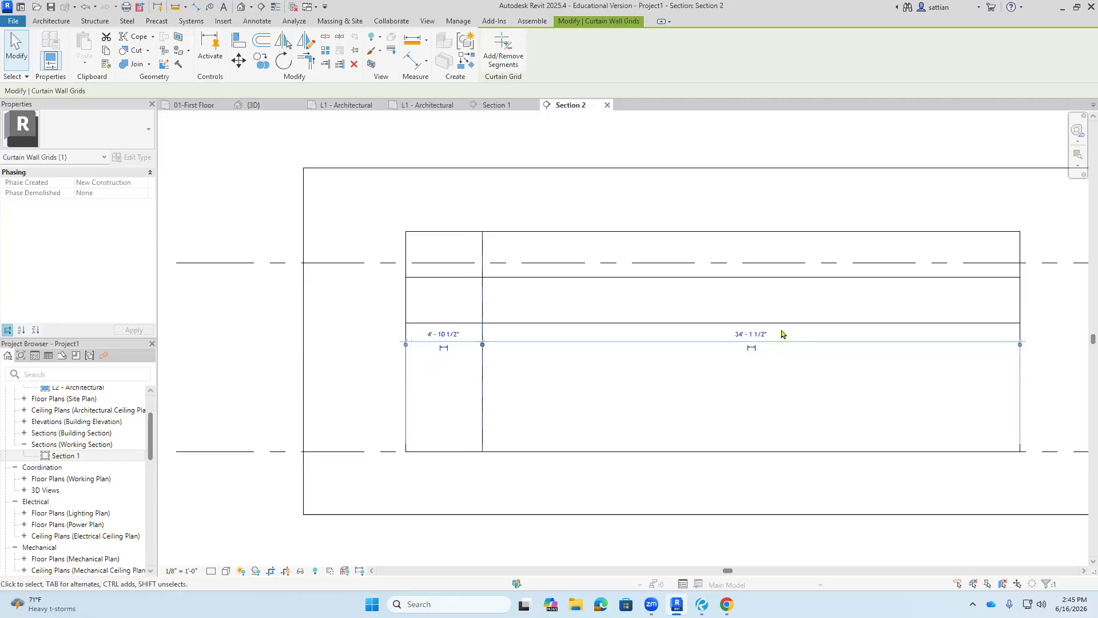
pyautogui.press('Escape')
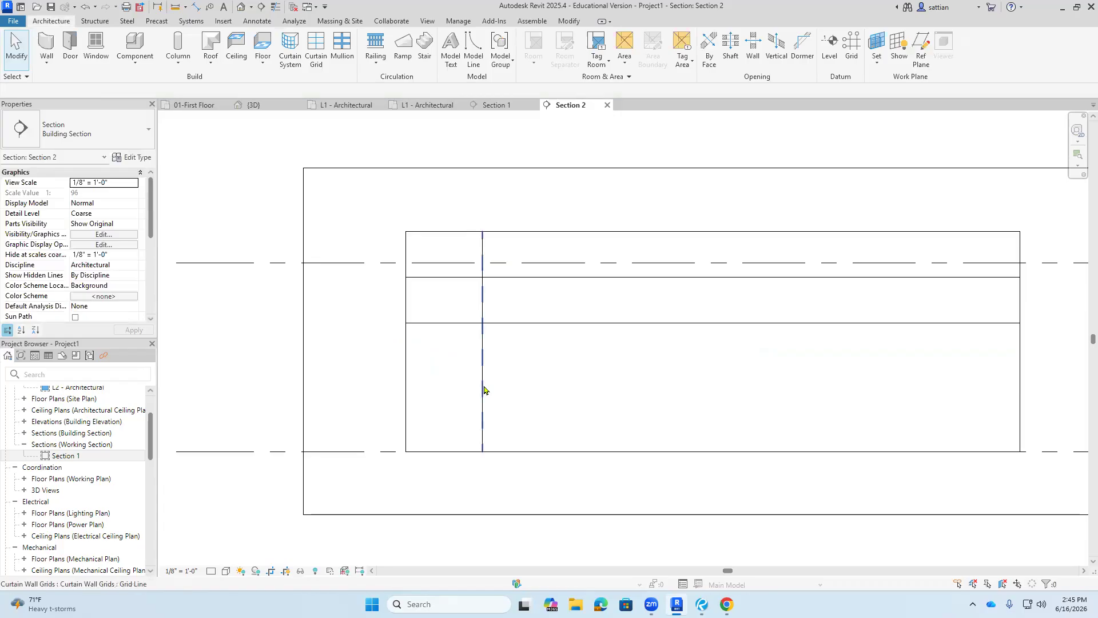
# - Try to array the vertical grid line to the right at 4'-10 1/2" spacing with a count of 8, and undo the array
pyautogui.click(484, 390)
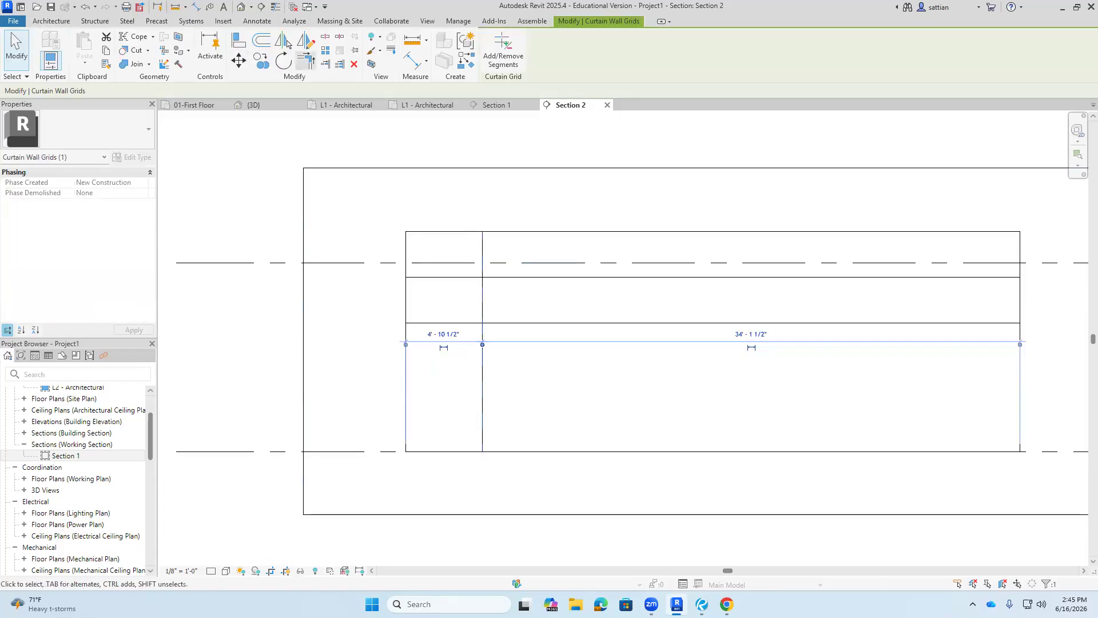
pyautogui.press('a')
pyautogui.press('r')
pyautogui.click(482, 359)
pyautogui.write('4')
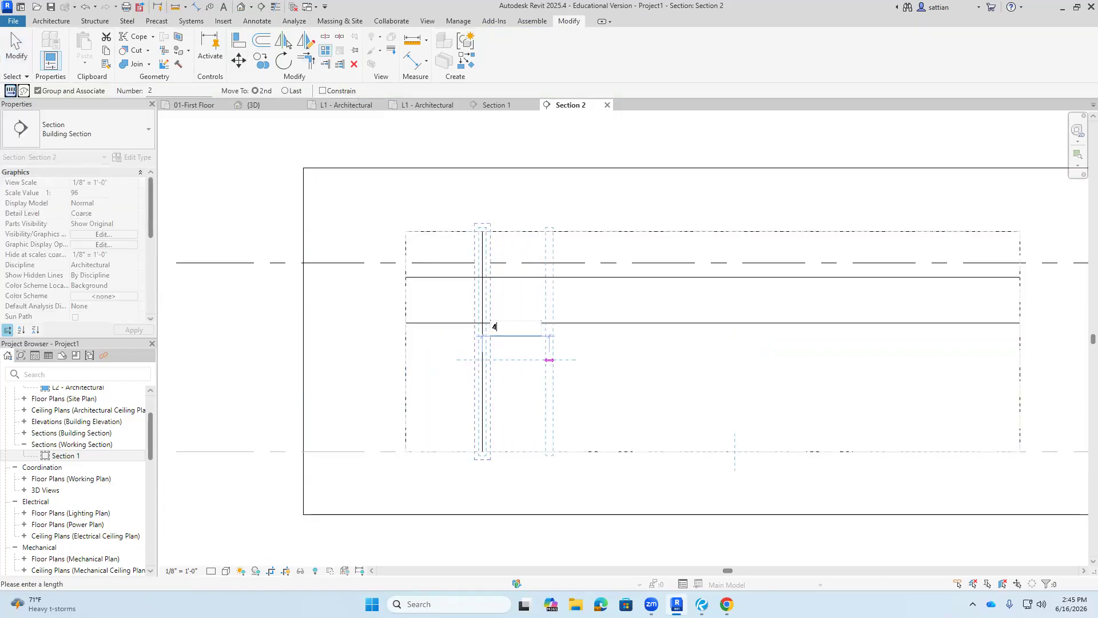
pyautogui.write(' 10 1/2')
pyautogui.press('Return')
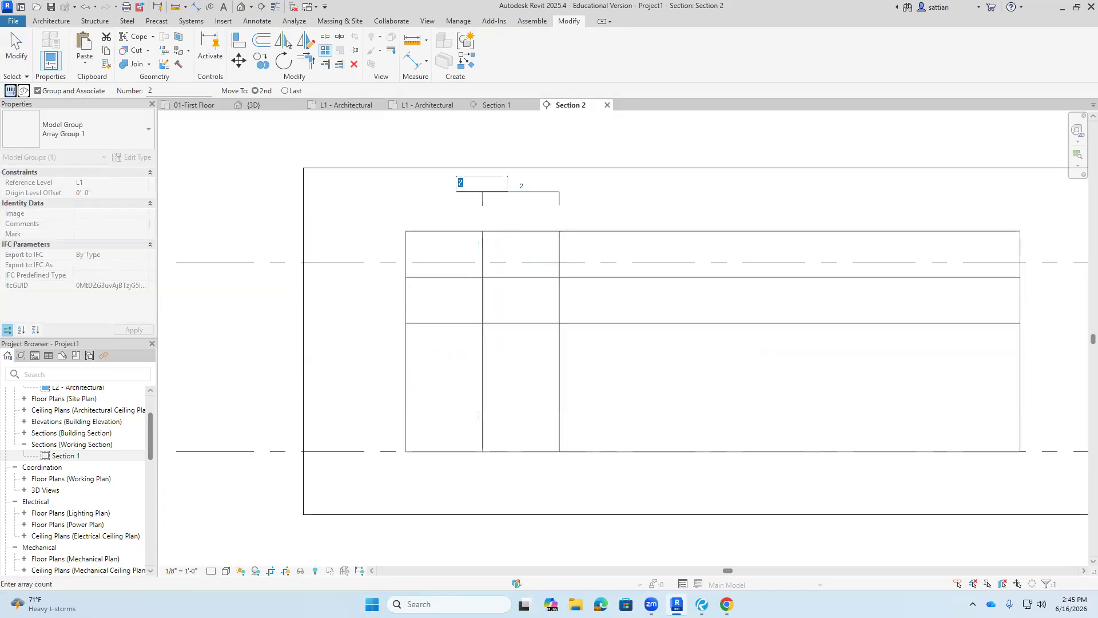
pyautogui.write('8')
pyautogui.press('Return')
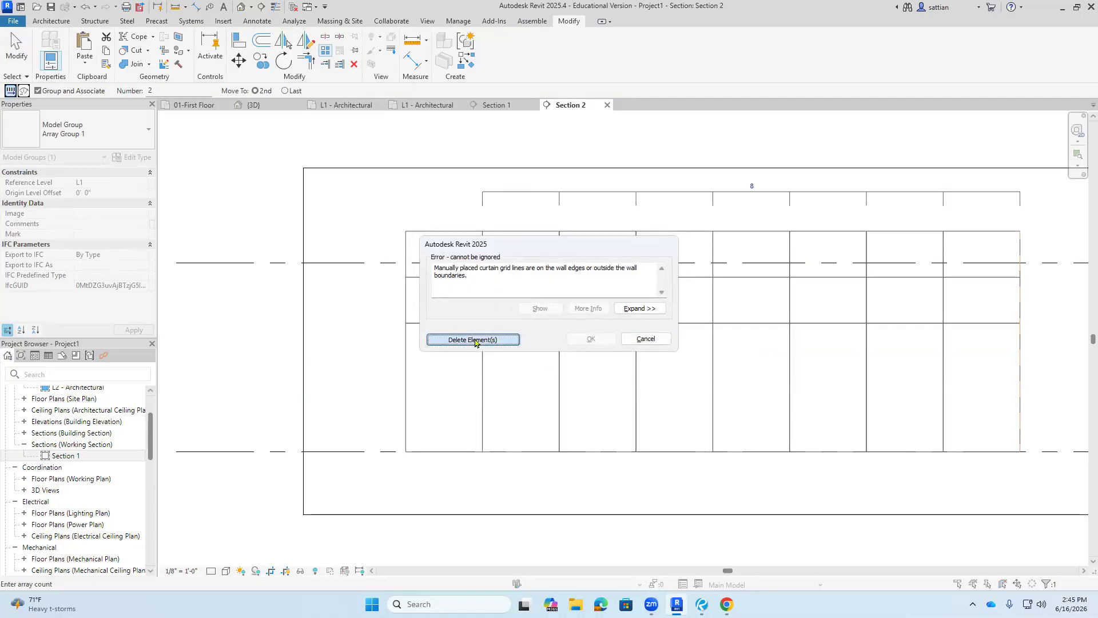
pyautogui.click(475, 341)
pyautogui.click(592, 339)
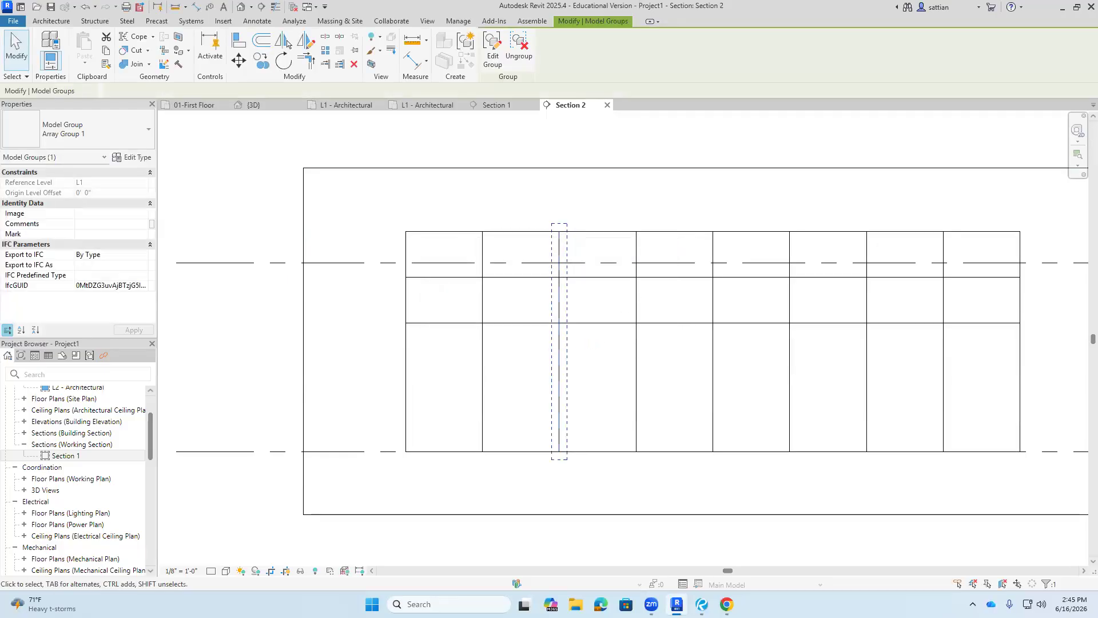
pyautogui.press('Delete')
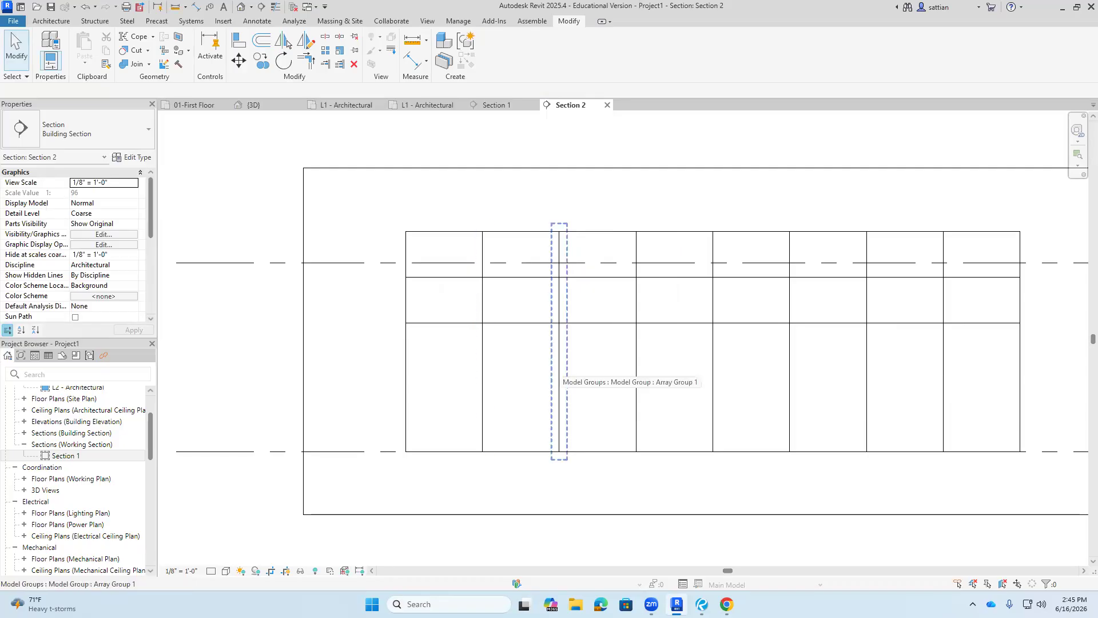
pyautogui.hotkey('ctrl', 'z')
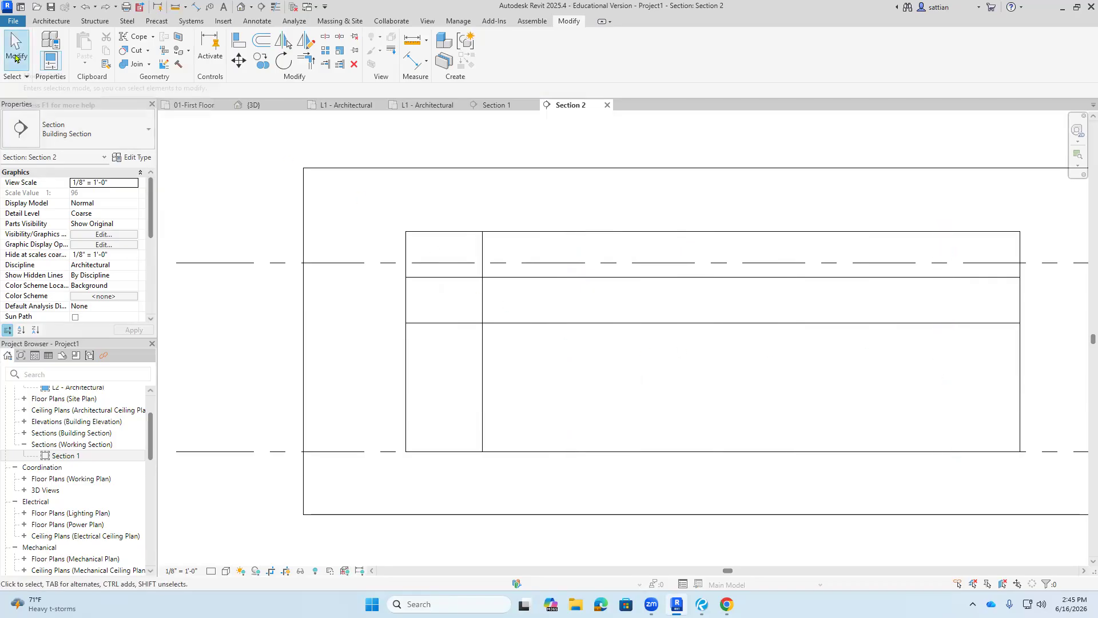
# - Array the vertical grid line to the right at 4'-10 1/2" spacing with a count of 7
pyautogui.click(479, 373)
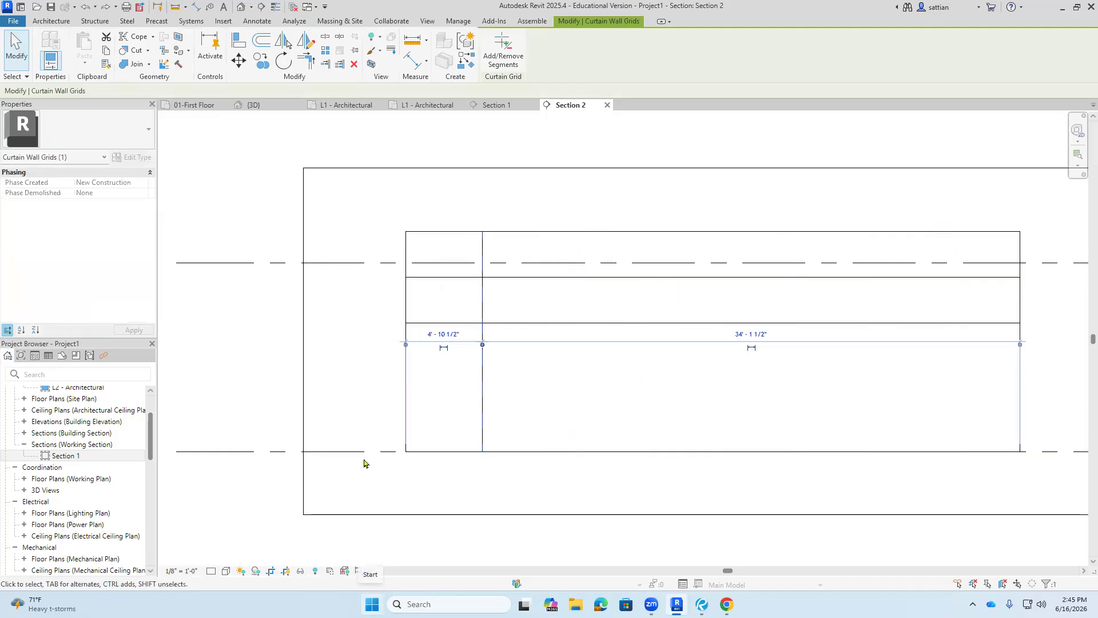
pyautogui.click(326, 55)
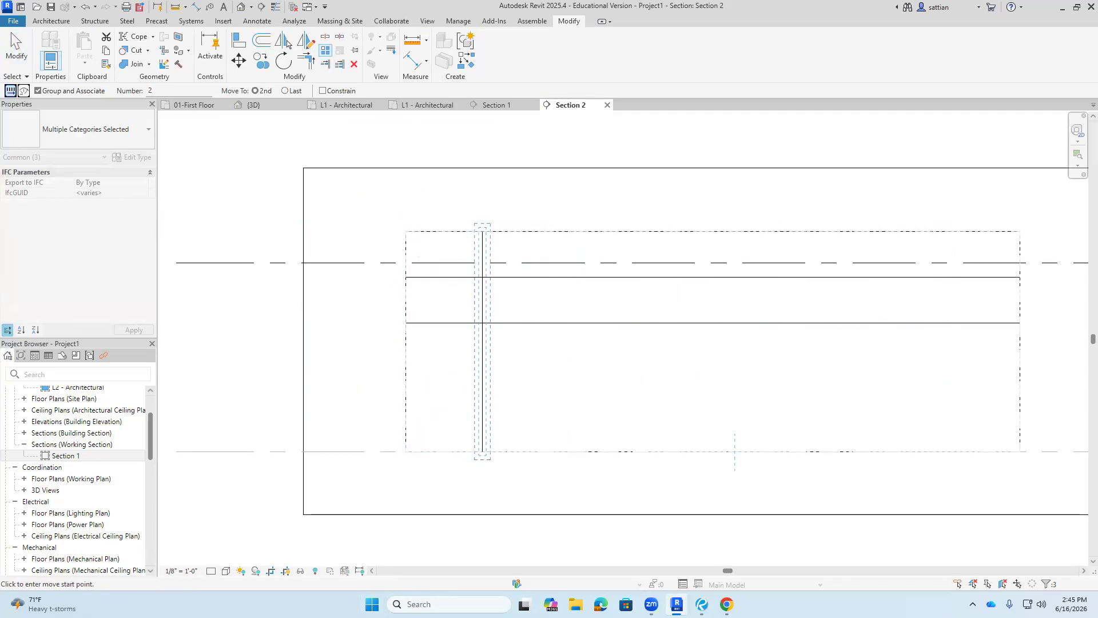
pyautogui.click(482, 363)
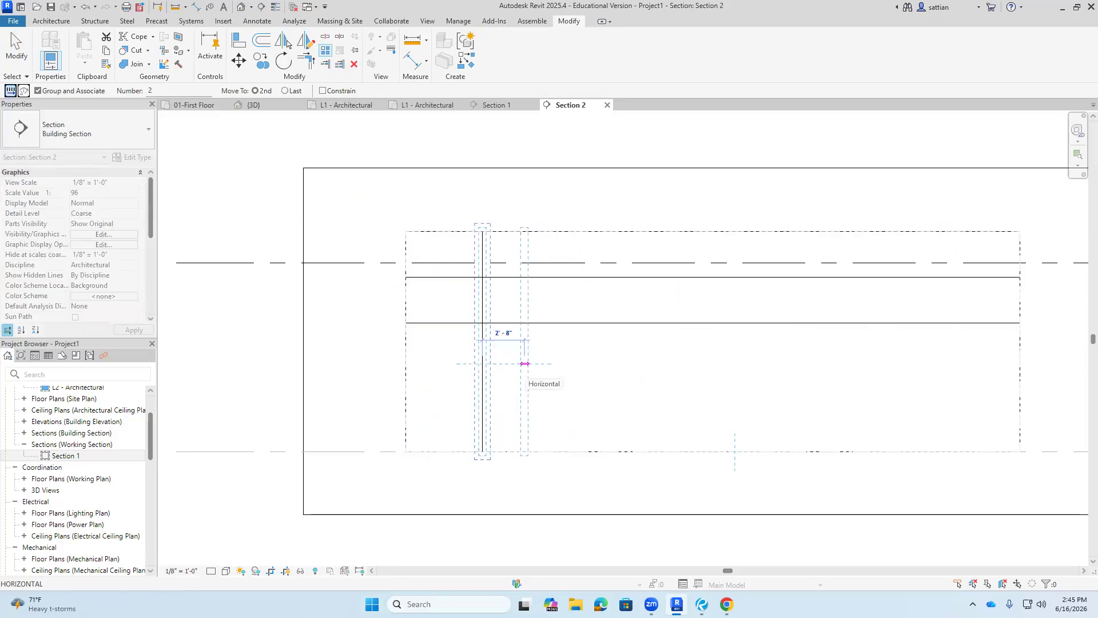
pyautogui.write('4 10')
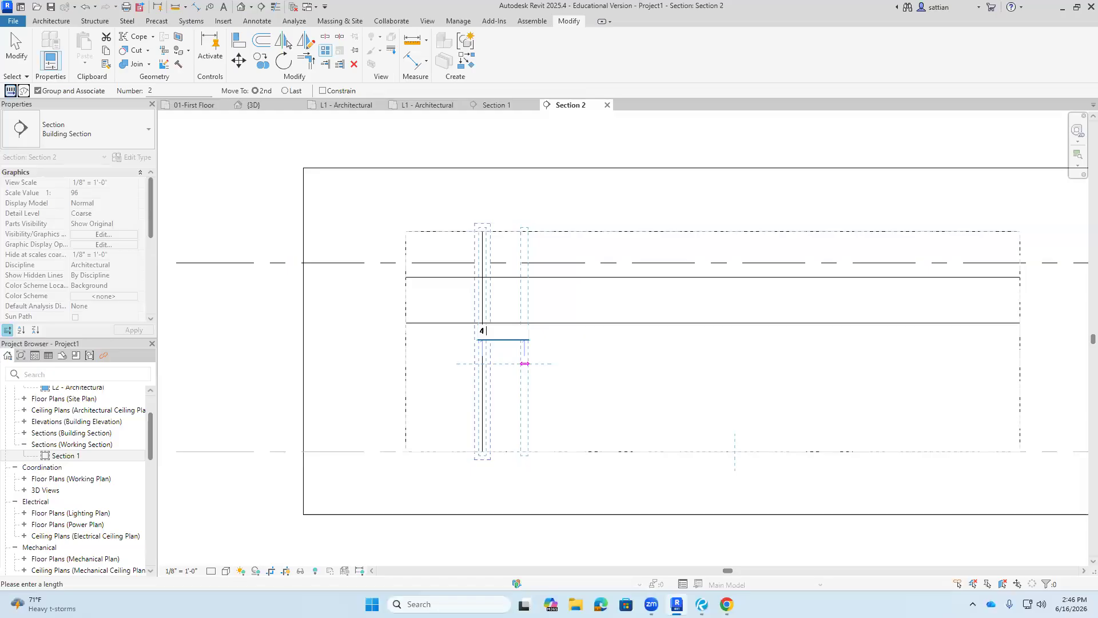
pyautogui.write(' 1/2')
pyautogui.press('Return')
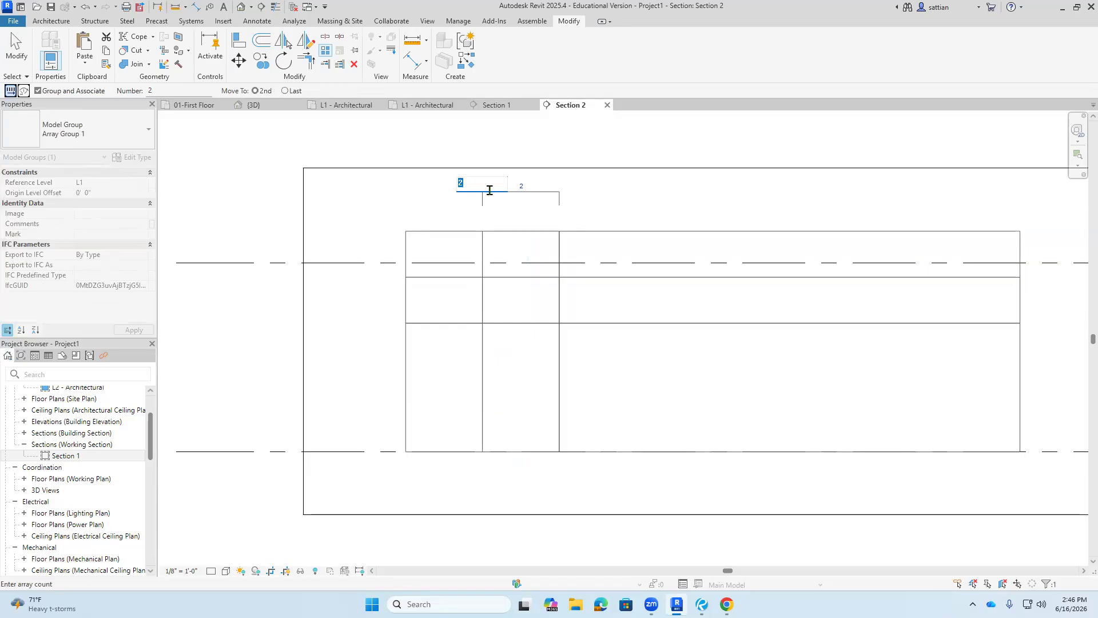
pyautogui.write('7')
pyautogui.press('Return')
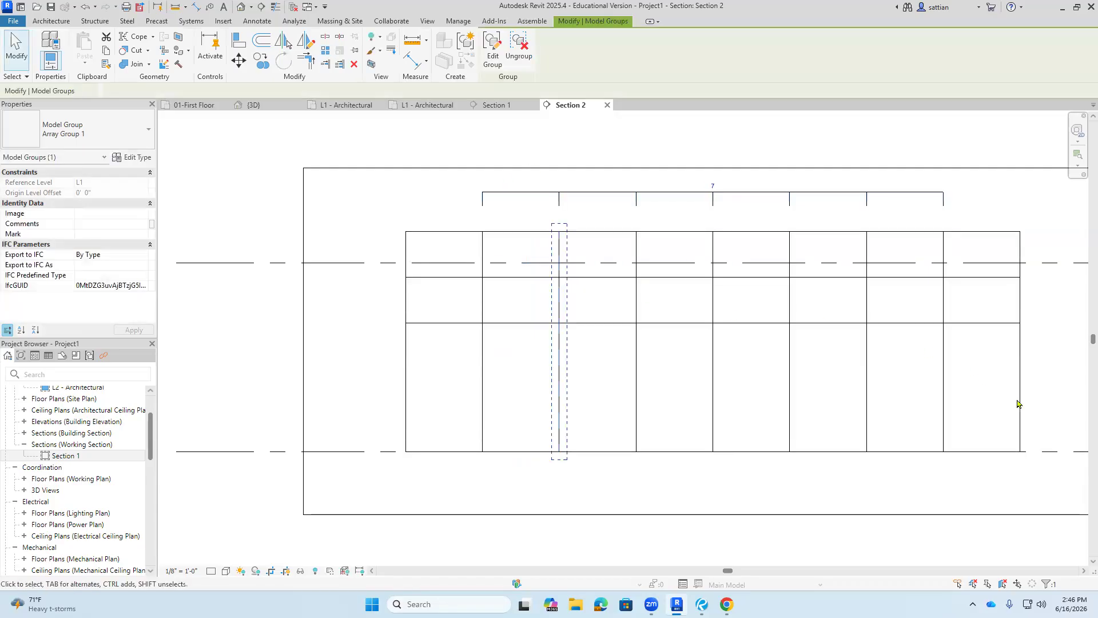
# - Ungroup all seven arrayed vertical grid lines so each one is an independent curtain grid line
pyautogui.click(942, 399)
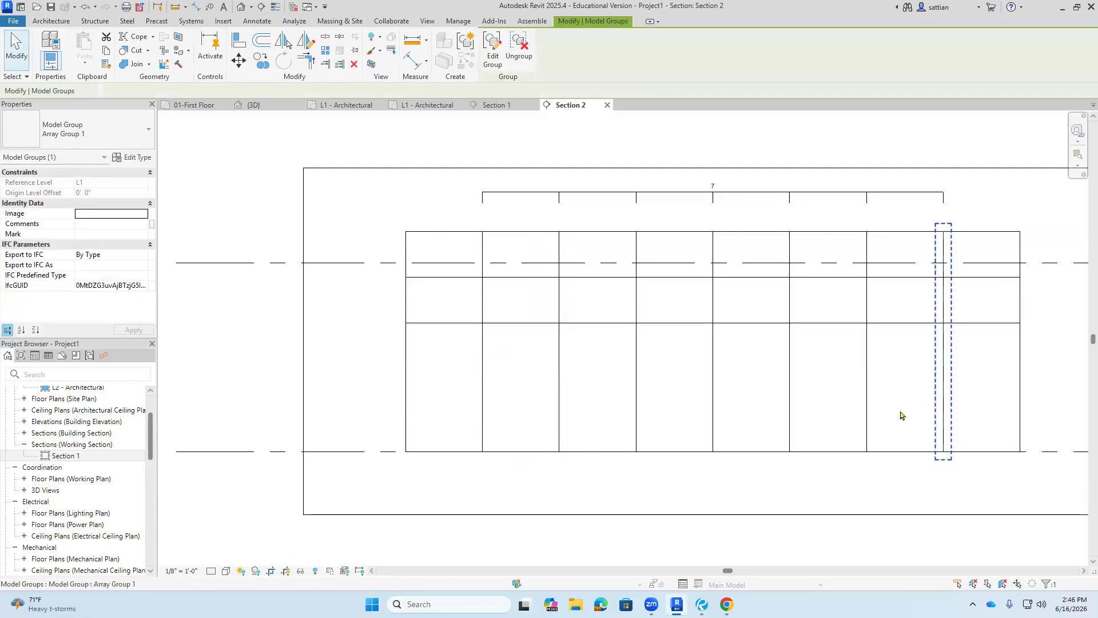
pyautogui.keyDown('ctrl'); pyautogui.click(867, 399); pyautogui.keyUp('ctrl')
pyautogui.keyDown('ctrl'); pyautogui.click(789, 399); pyautogui.keyUp('ctrl')
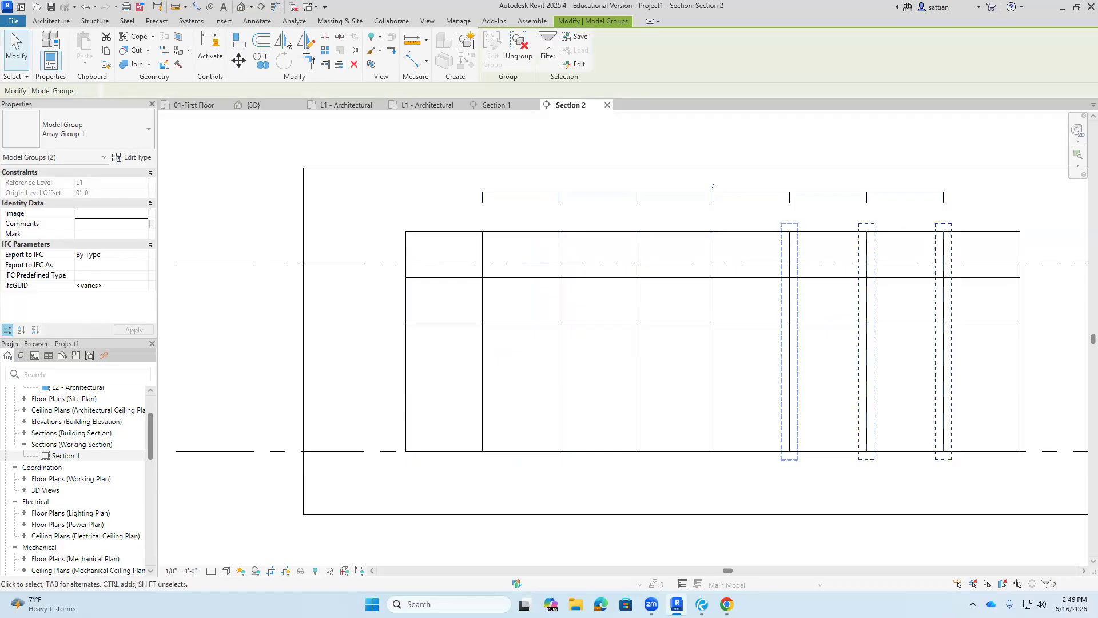
pyautogui.keyDown('ctrl'); pyautogui.click(713, 399); pyautogui.keyUp('ctrl')
pyautogui.keyDown('ctrl'); pyautogui.click(559, 399); pyautogui.keyUp('ctrl')
pyautogui.keyDown('ctrl'); pyautogui.click(482, 399); pyautogui.keyUp('ctrl')
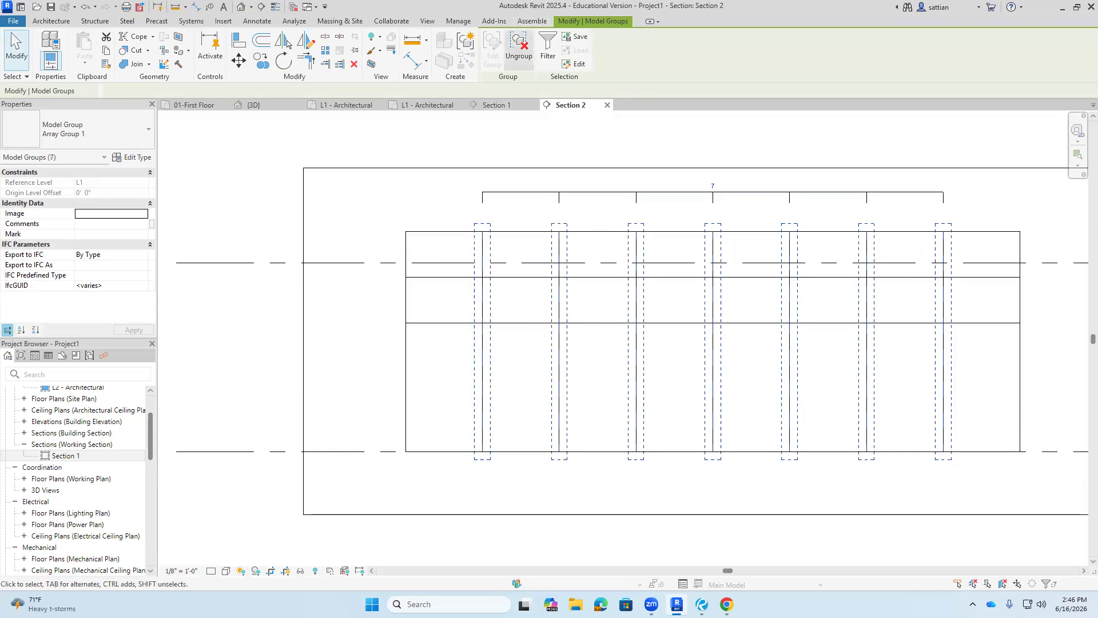
pyautogui.click(518, 46)
pyautogui.press('Escape')
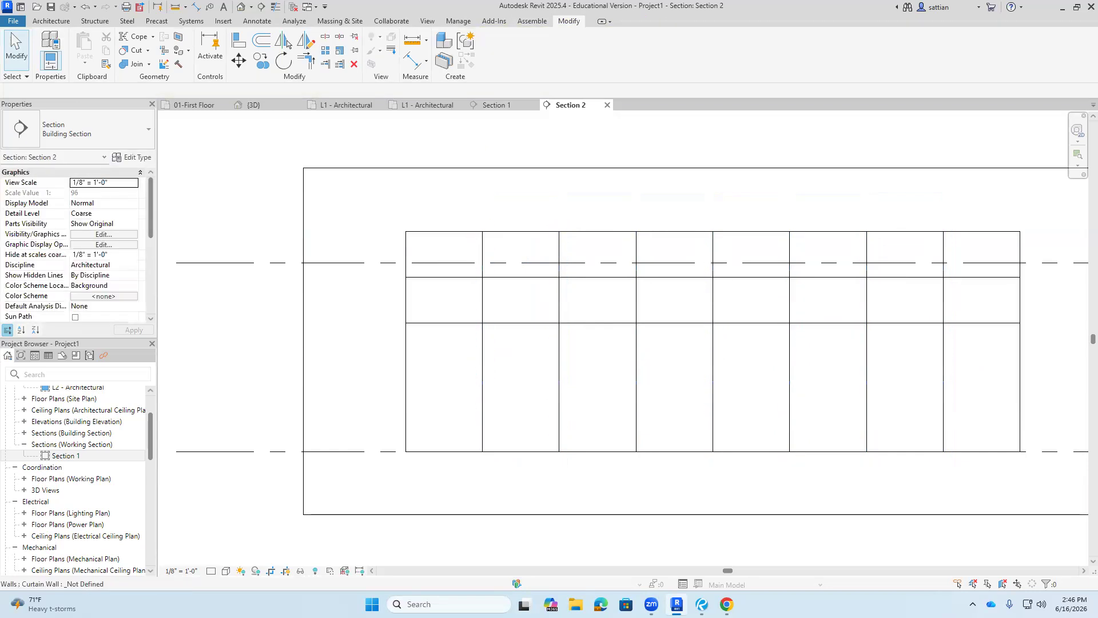
# - Set the Section 2 view's detail level to Fine and its visual style to Shaded
pyautogui.click(211, 571)
pyautogui.click(231, 559)
pyautogui.click(227, 571)
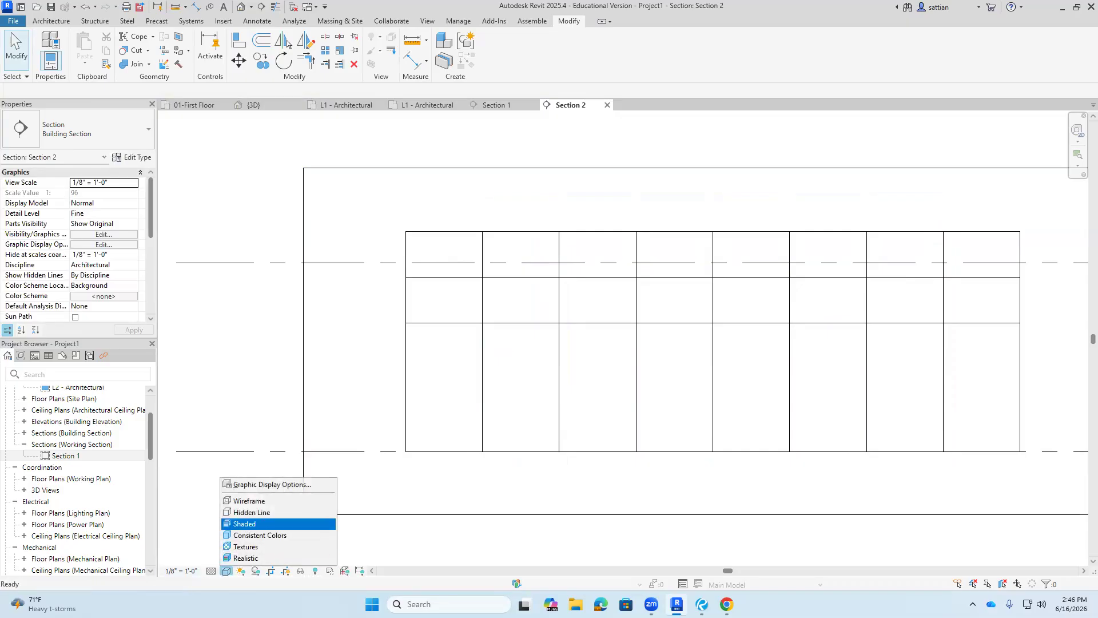
pyautogui.click(244, 524)
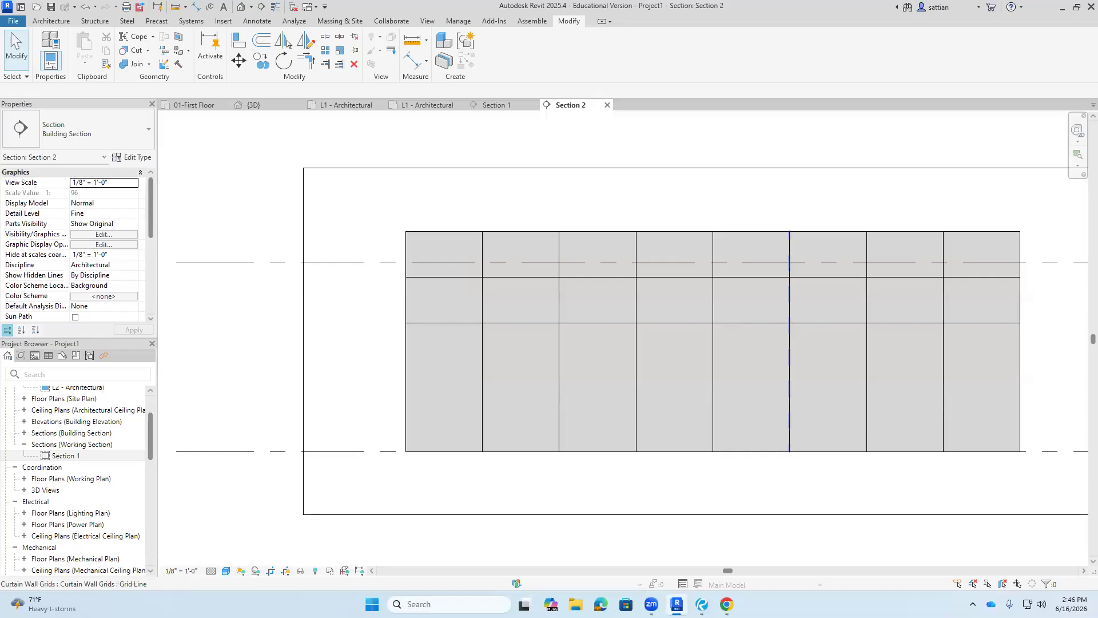
# - Check the CW-1 elevation in Bluebeam Revu, return to Revit, and remove the fifth vertical grid line's segment below the lower horizontal grid line
pyautogui.click(790, 386)
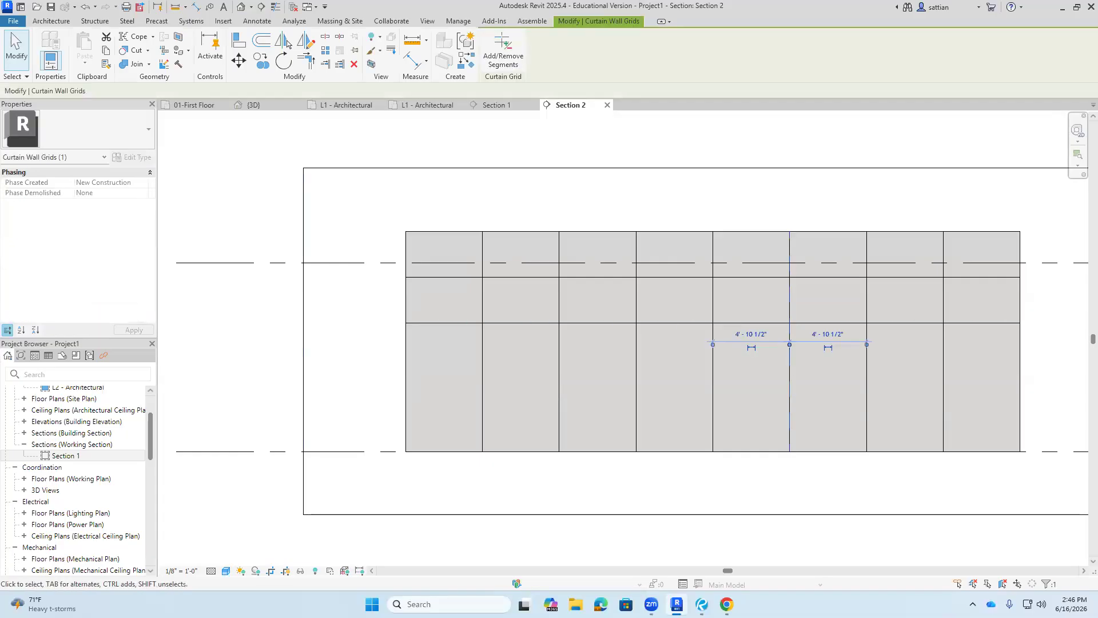
pyautogui.click(700, 601)
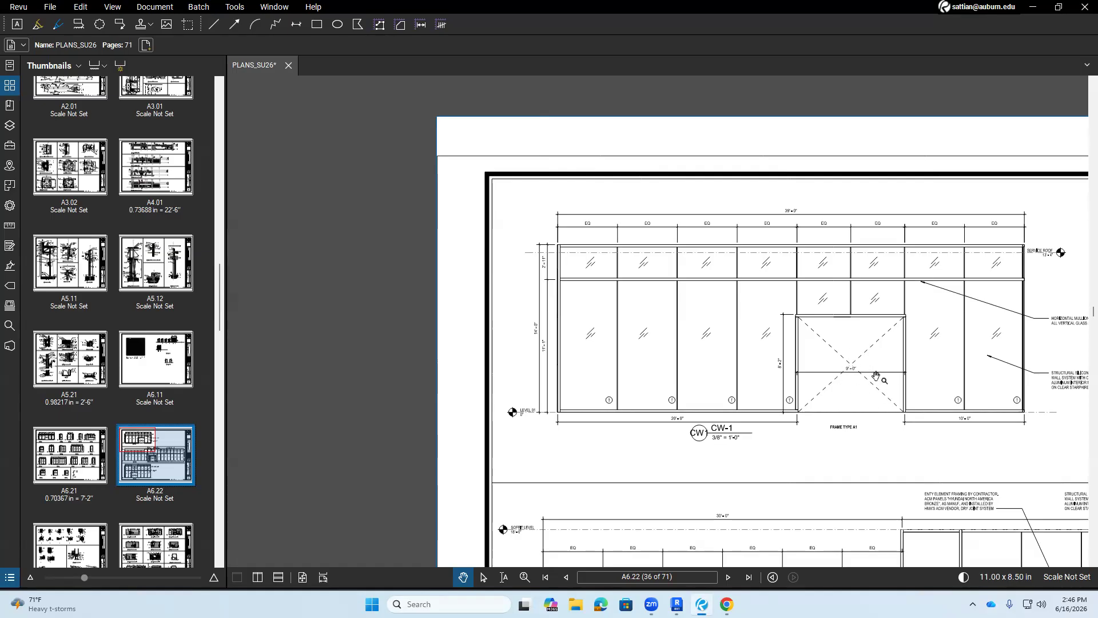
pyautogui.hotkey('alt', 'Tab')
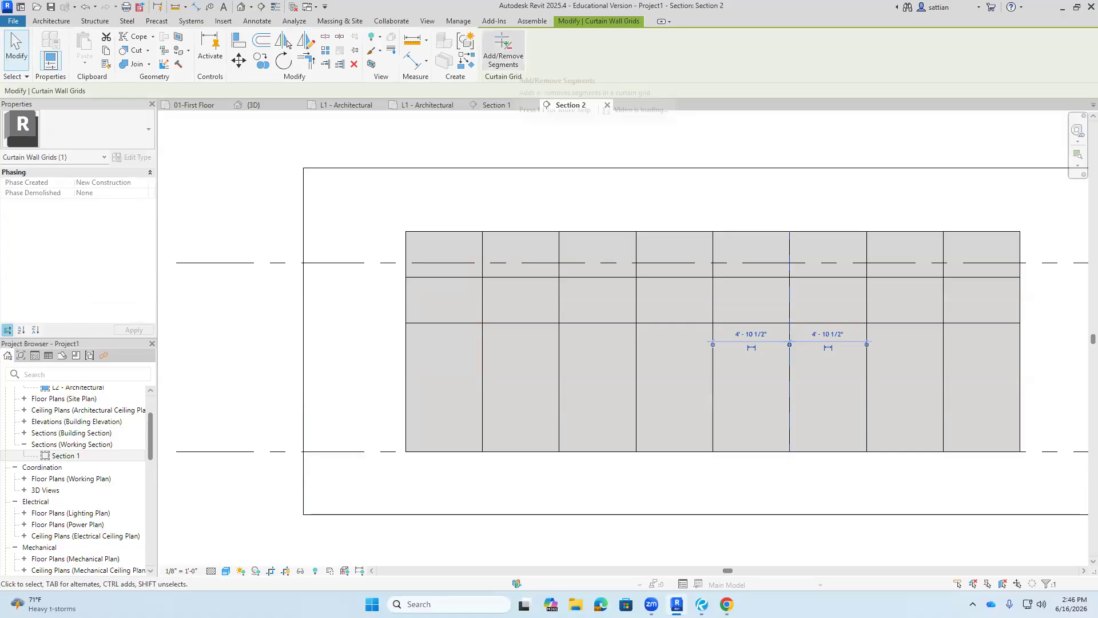
pyautogui.click(503, 53)
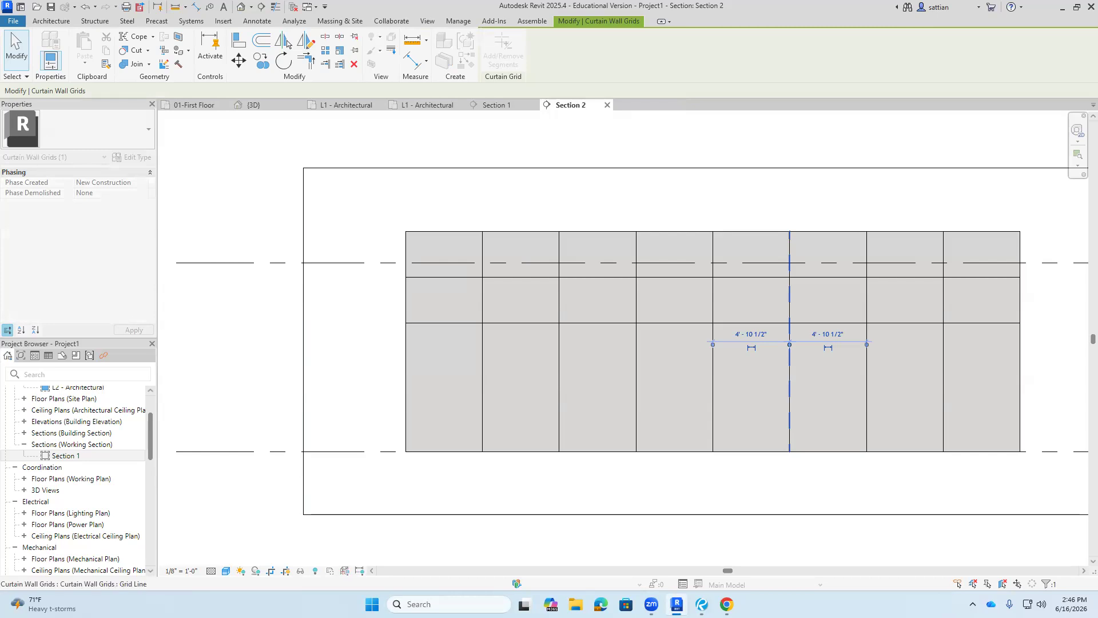
pyautogui.click(789, 395)
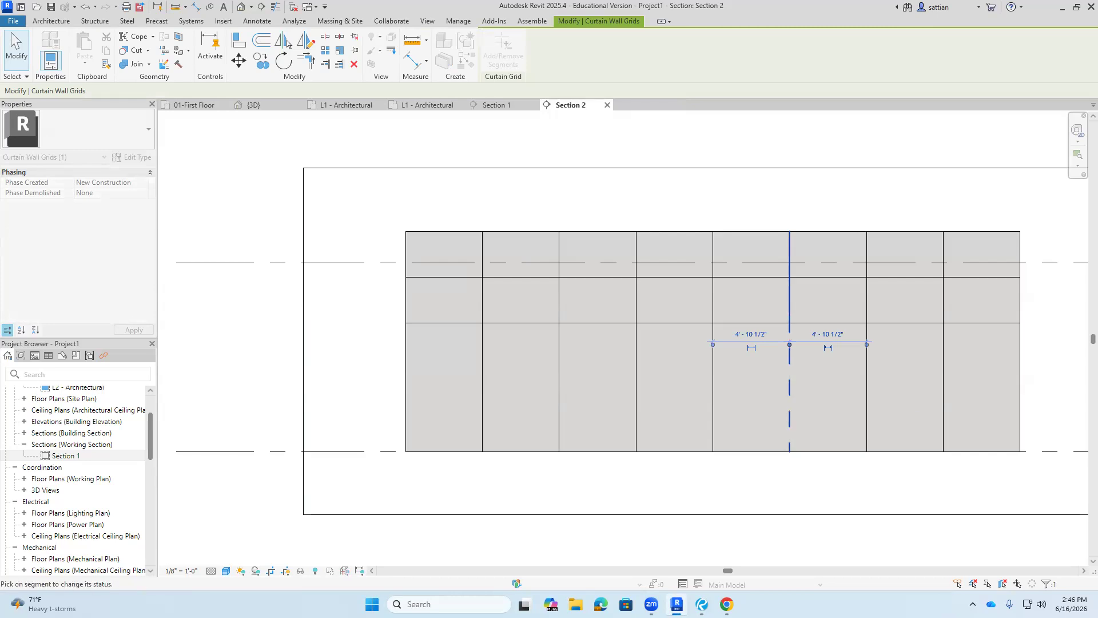
pyautogui.press('Escape')
pyautogui.press('Escape')
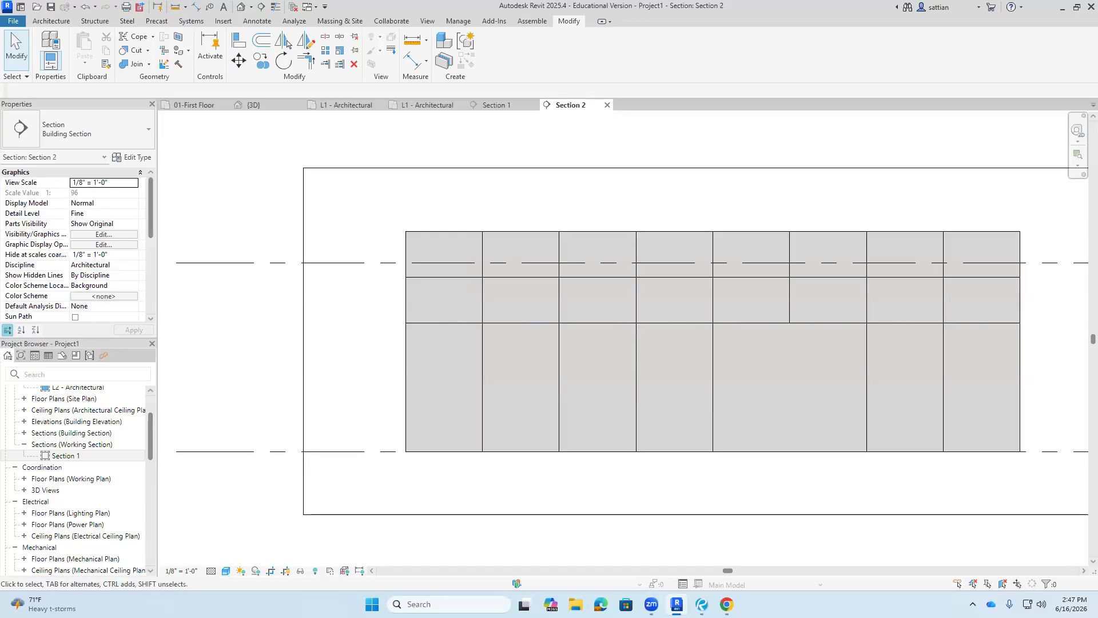
# - Remove the lower horizontal grid line's segments from the four bays left and two bays right of the door opening
pyautogui.click(749, 322)
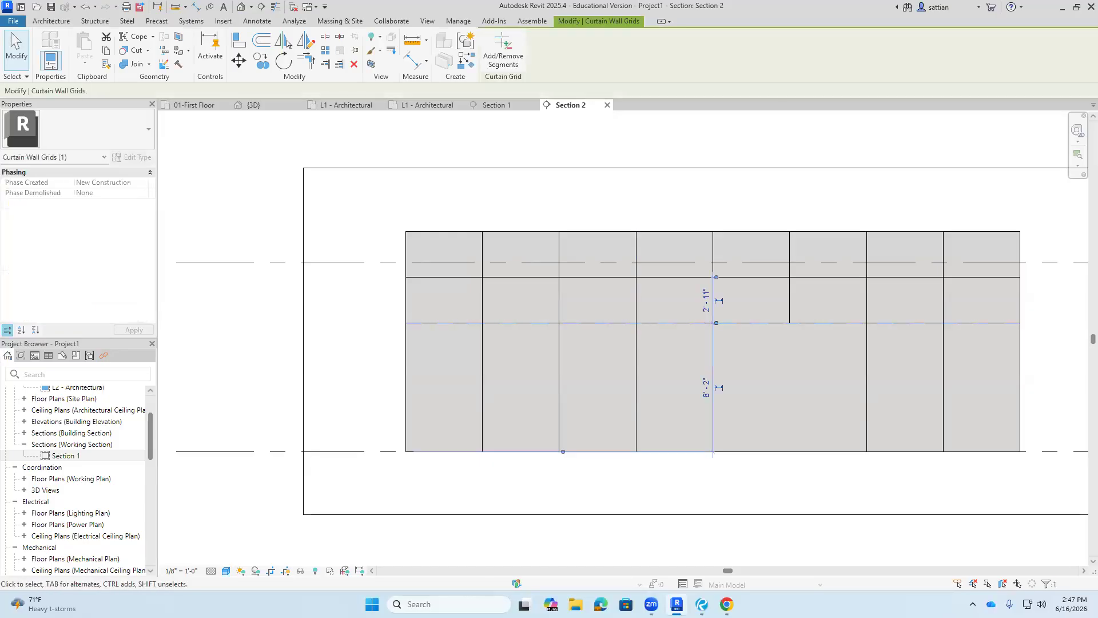
pyautogui.click(503, 51)
pyautogui.click(444, 322)
pyautogui.click(521, 323)
pyautogui.click(598, 323)
pyautogui.click(675, 322)
pyautogui.click(905, 322)
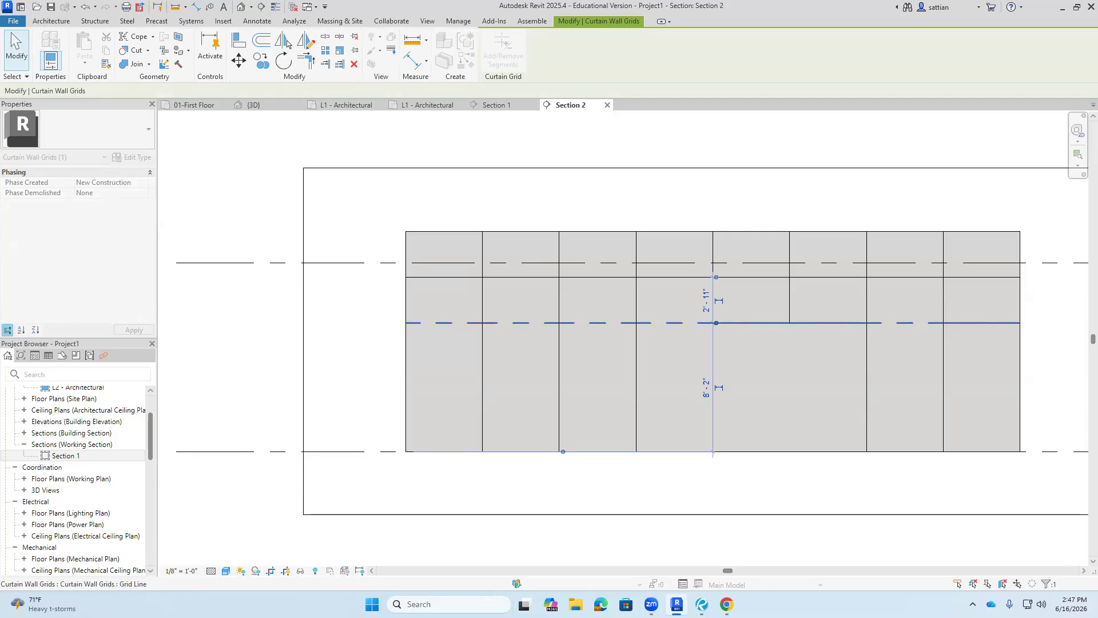
pyautogui.press('Escape')
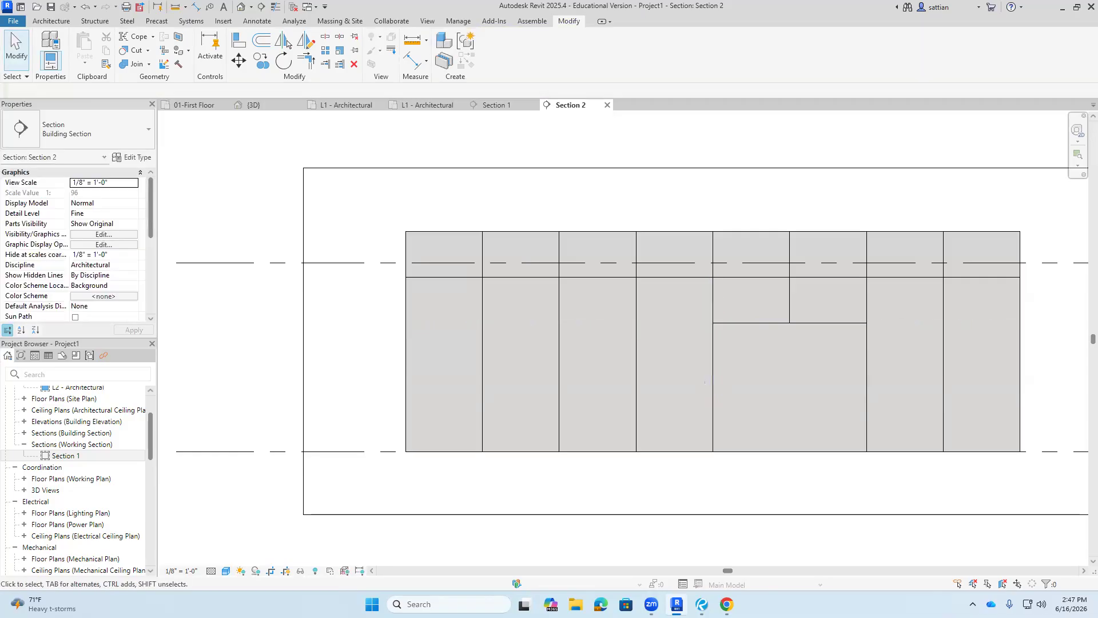
pyautogui.scroll(-2, 909, 427)
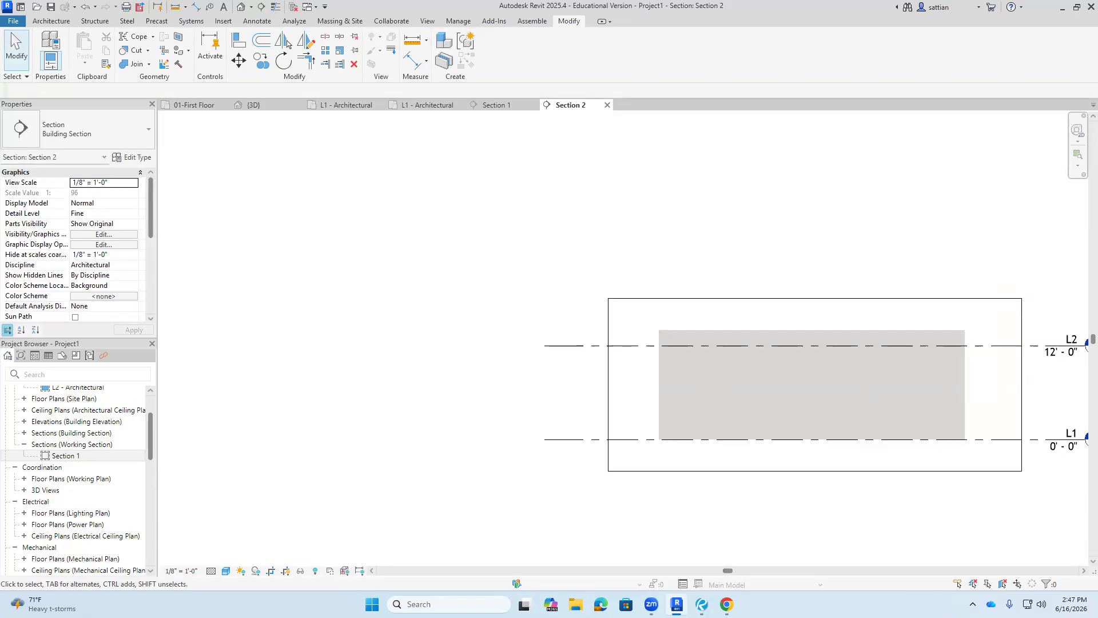
# - Raise level L2 to 15' - 6" in Section 2 so it sits above the curtain wall
pyautogui.click(1011, 346)
pyautogui.moveTo(1011, 346); pyautogui.dragTo(1011, 318)
pyautogui.press('Escape')
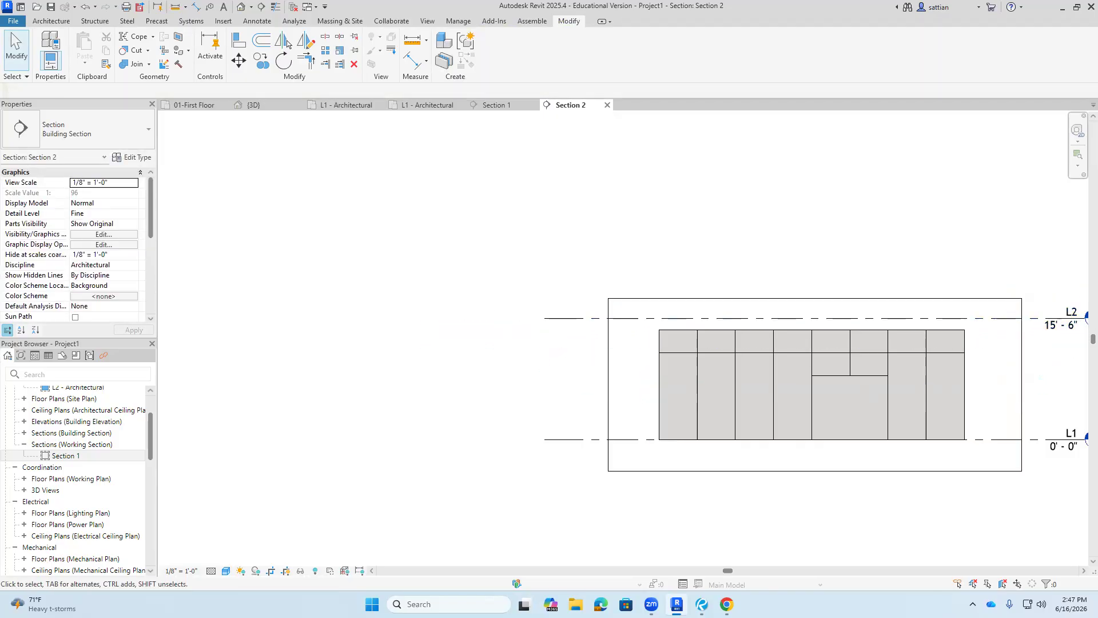
# - Check the spacing of the first vertical grid line and close the 39ft / 8 calculation page
pyautogui.scroll(3, 878, 461)
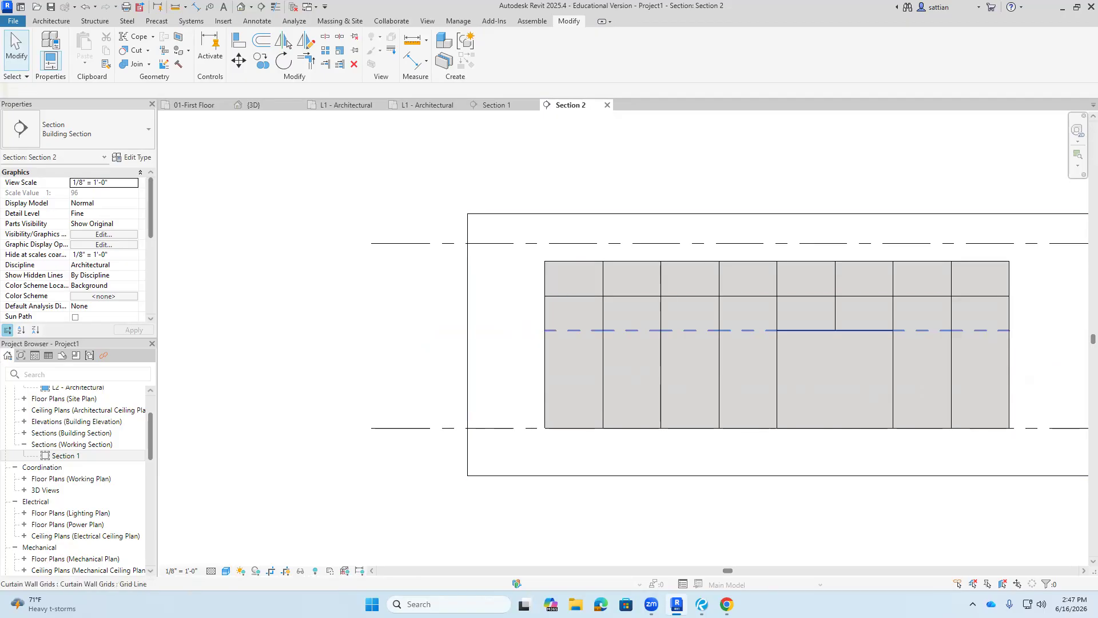
pyautogui.click(602, 347)
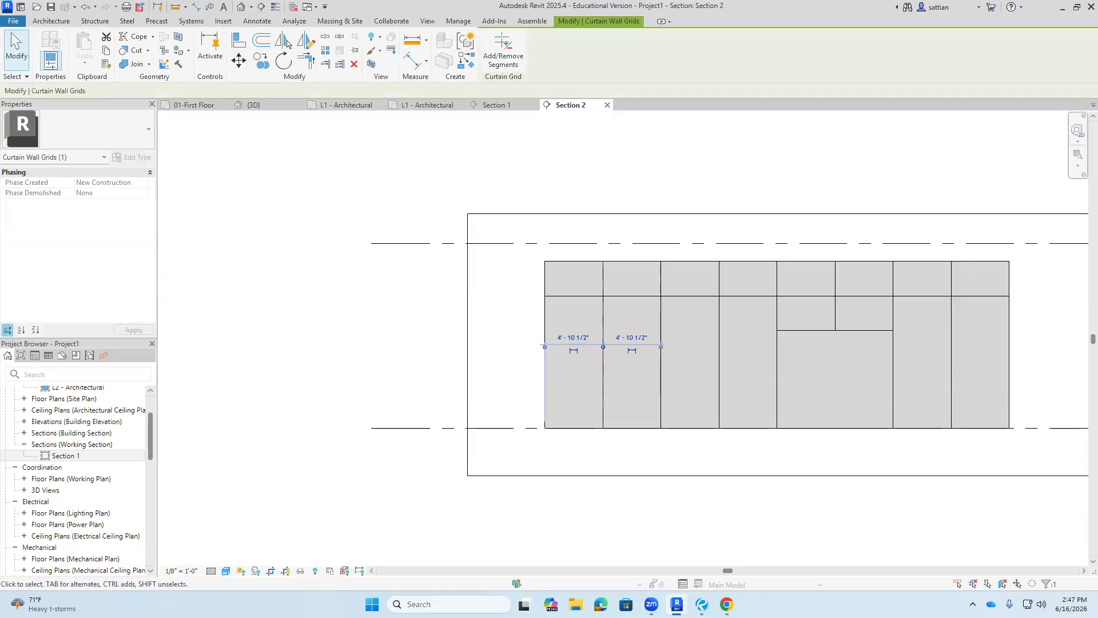
pyautogui.press('Escape')
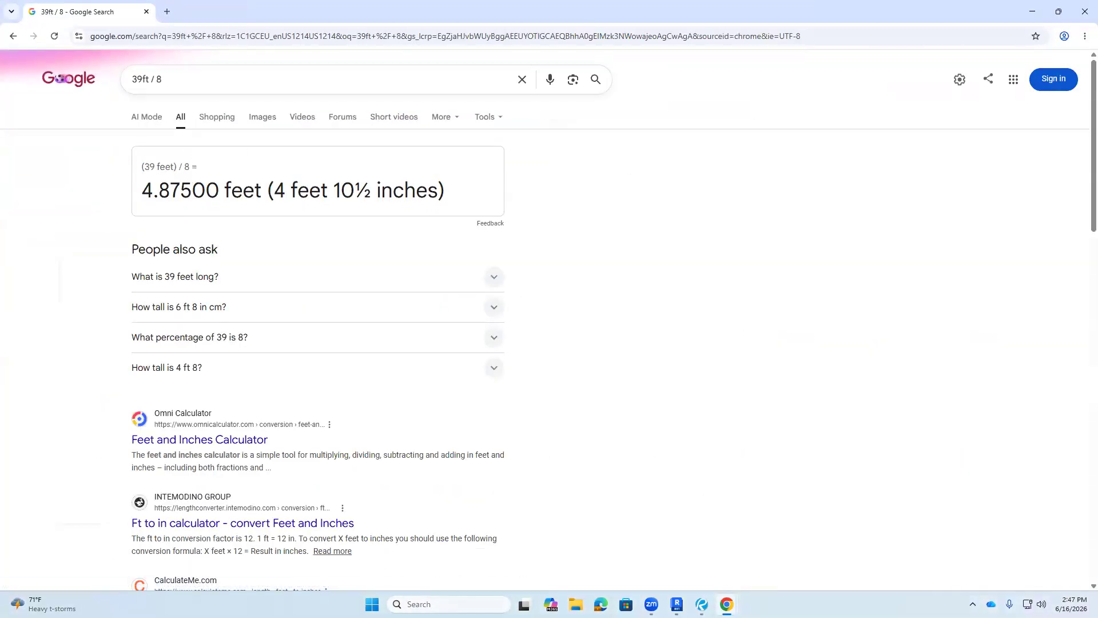
pyautogui.click(1085, 12)
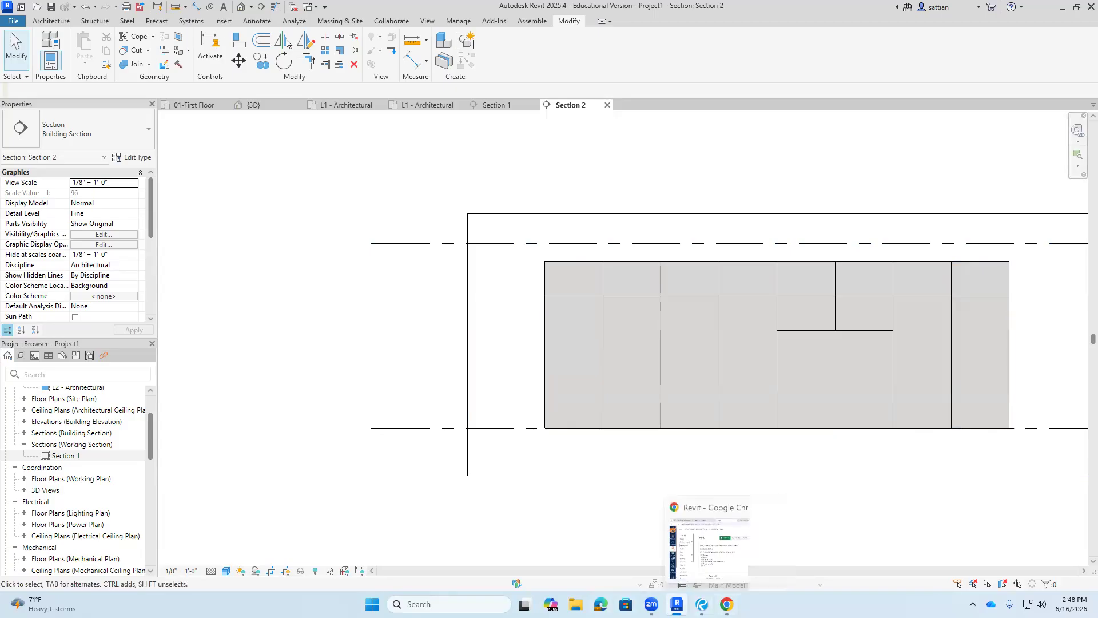
# - Switch to Bluebeam Revu and examine the CW-1 elevation's mullion notes, door opening frame and panel layout on sheet A6.22
pyautogui.click(702, 604)
pyautogui.moveTo(601, 424); pyautogui.dragTo(409, 421)
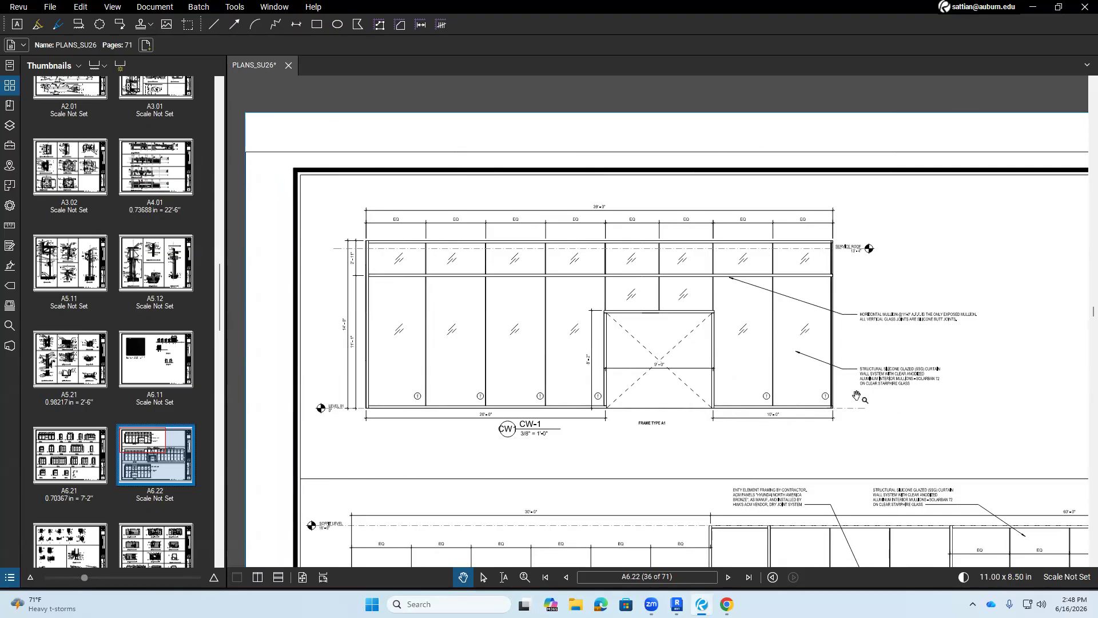
pyautogui.scroll(2, 858, 396)
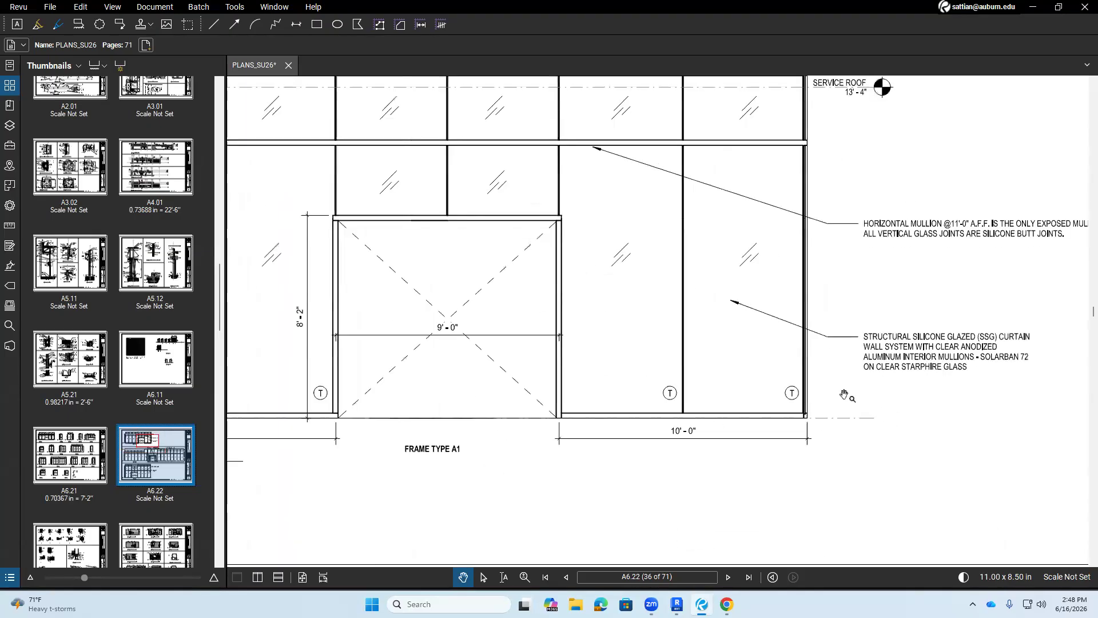
pyautogui.scroll(-3, 686, 366)
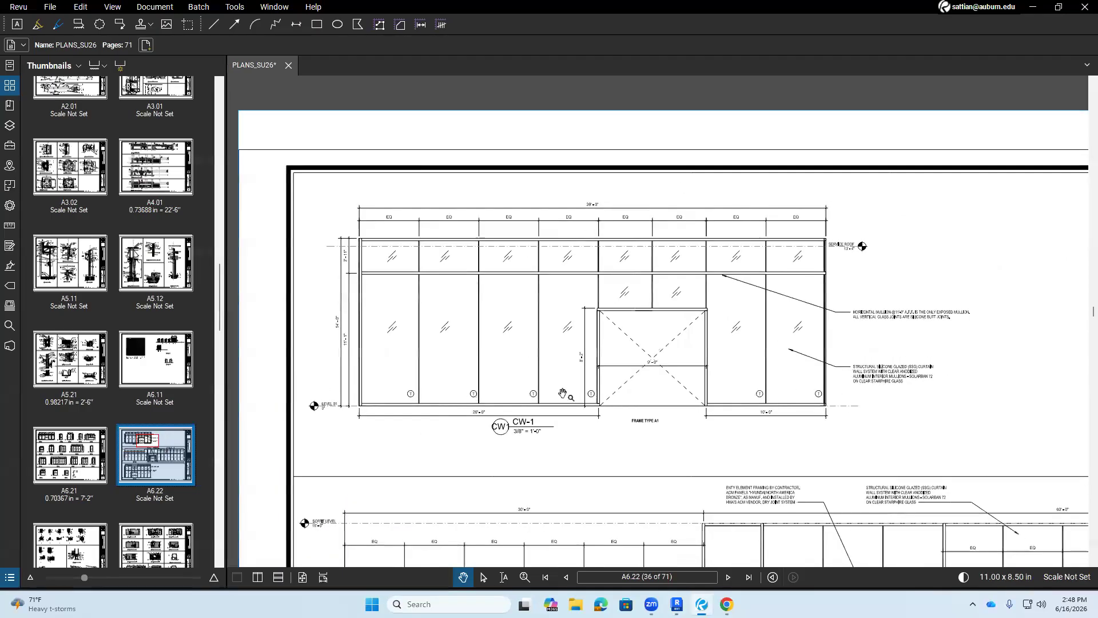
pyautogui.scroll(3, 474, 332)
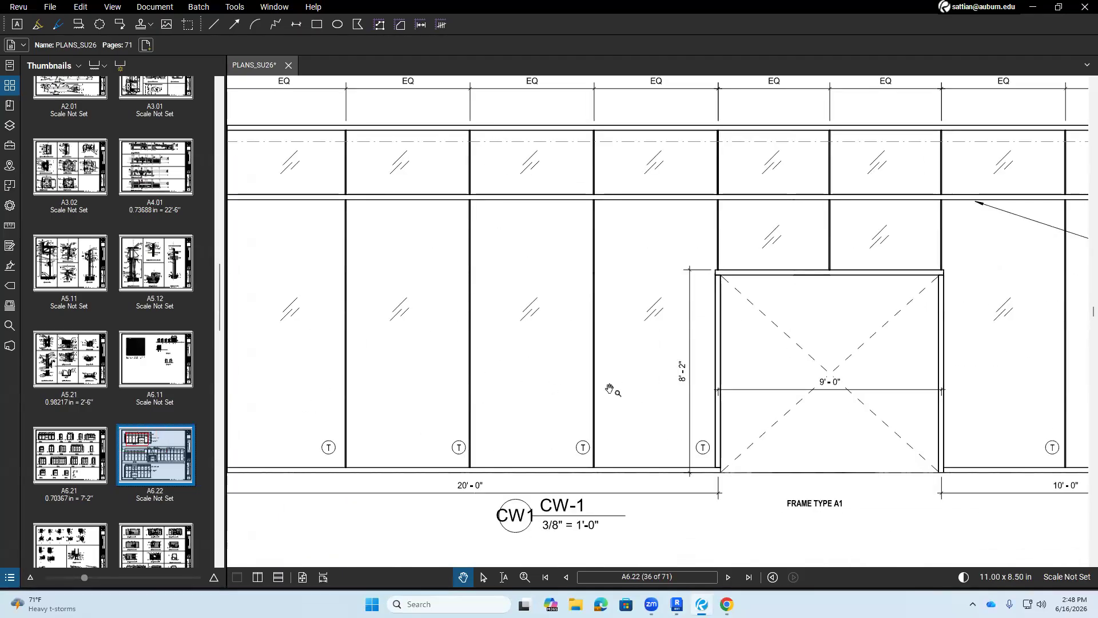
pyautogui.scroll(-3, 630, 392)
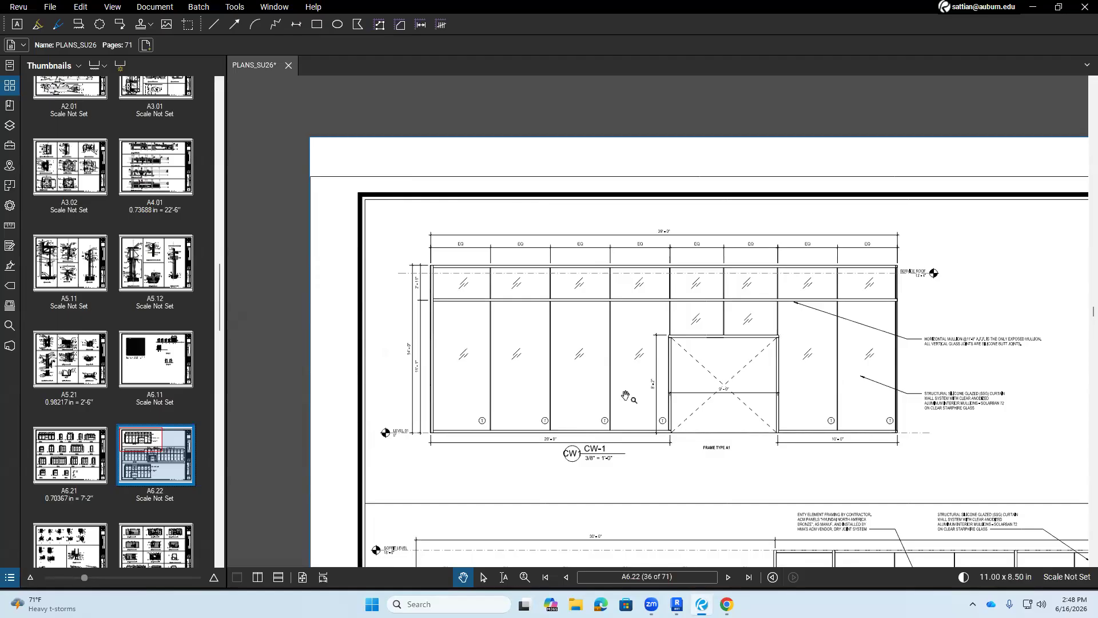
pyautogui.moveTo(726, 604)
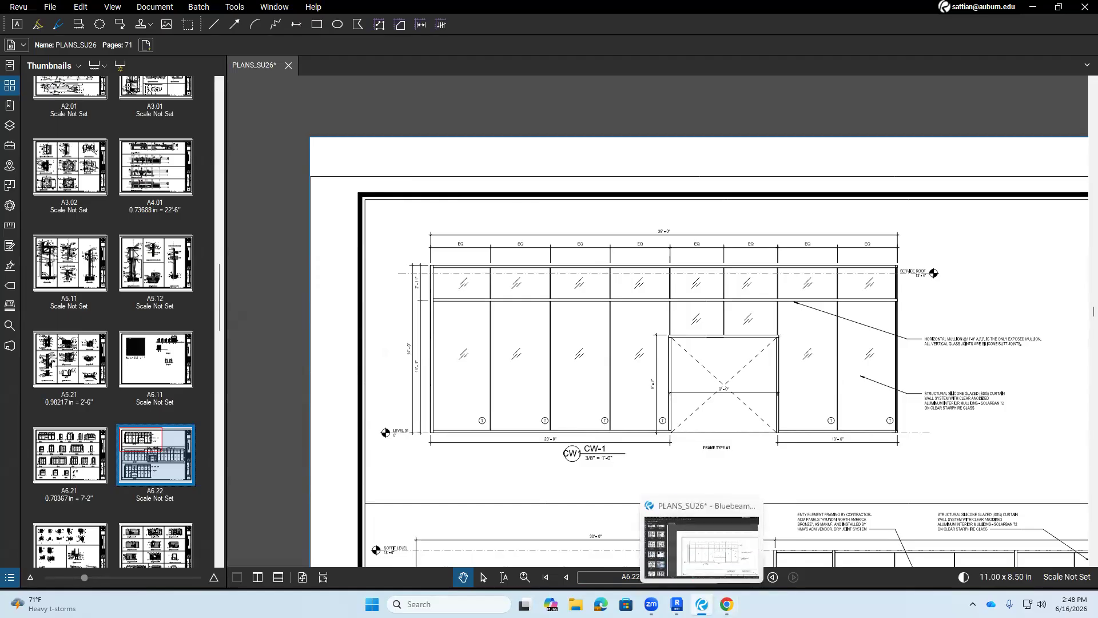
# - Return to Revit and place 2.5" x 5" rectangular mullions on the wall's left and top edges, upper horizontal grid line and both door-side verticals
pyautogui.click(676, 604)
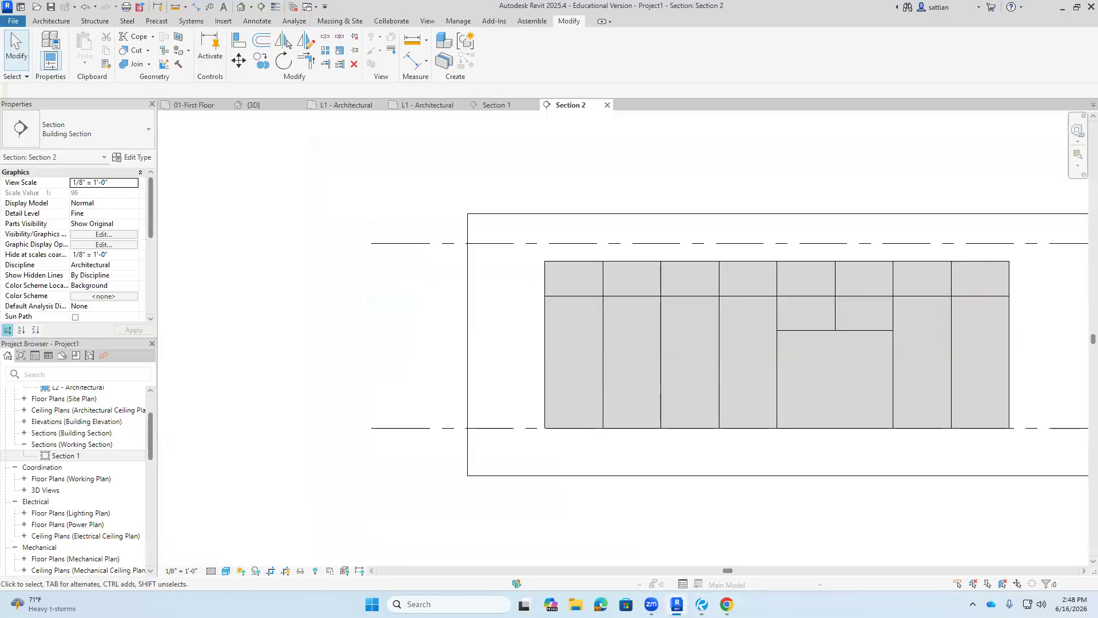
pyautogui.click(51, 22)
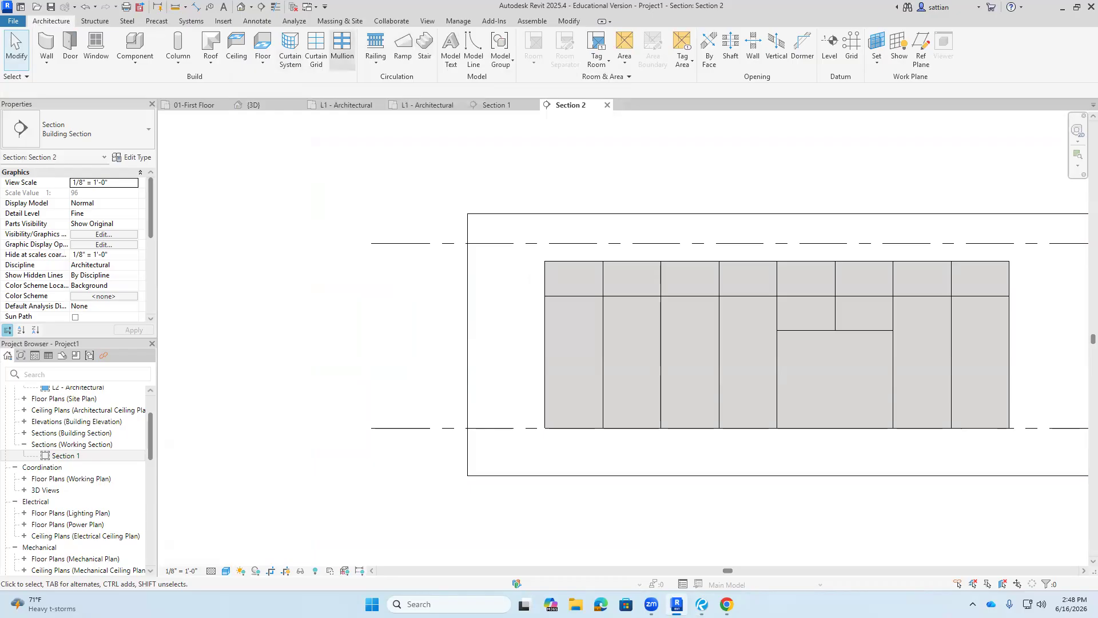
pyautogui.click(342, 46)
pyautogui.click(80, 129)
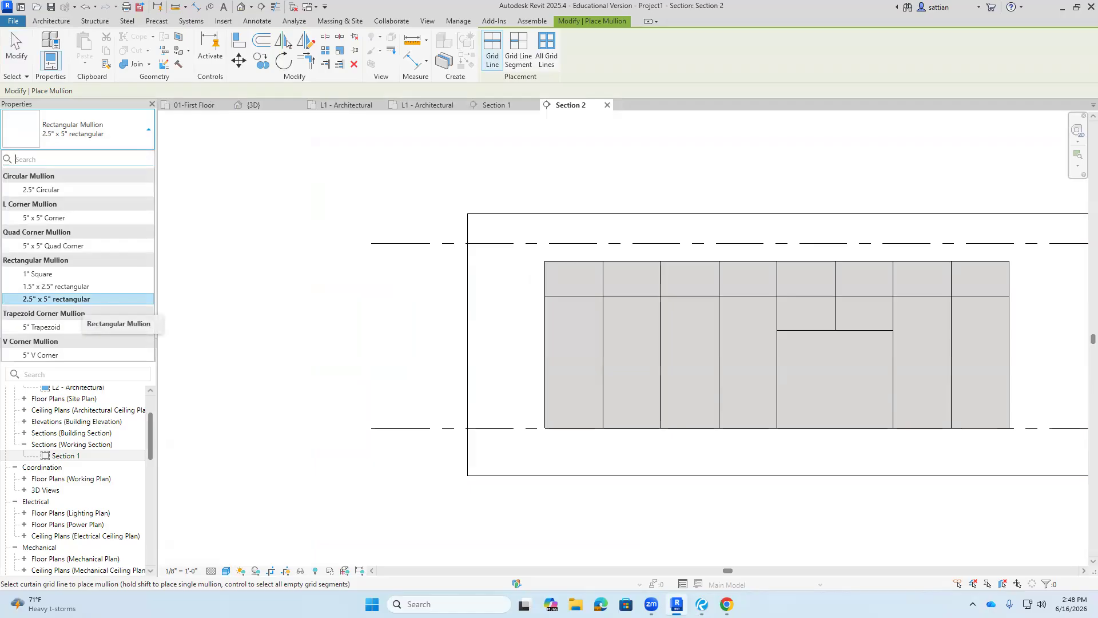
pyautogui.click(450, 393)
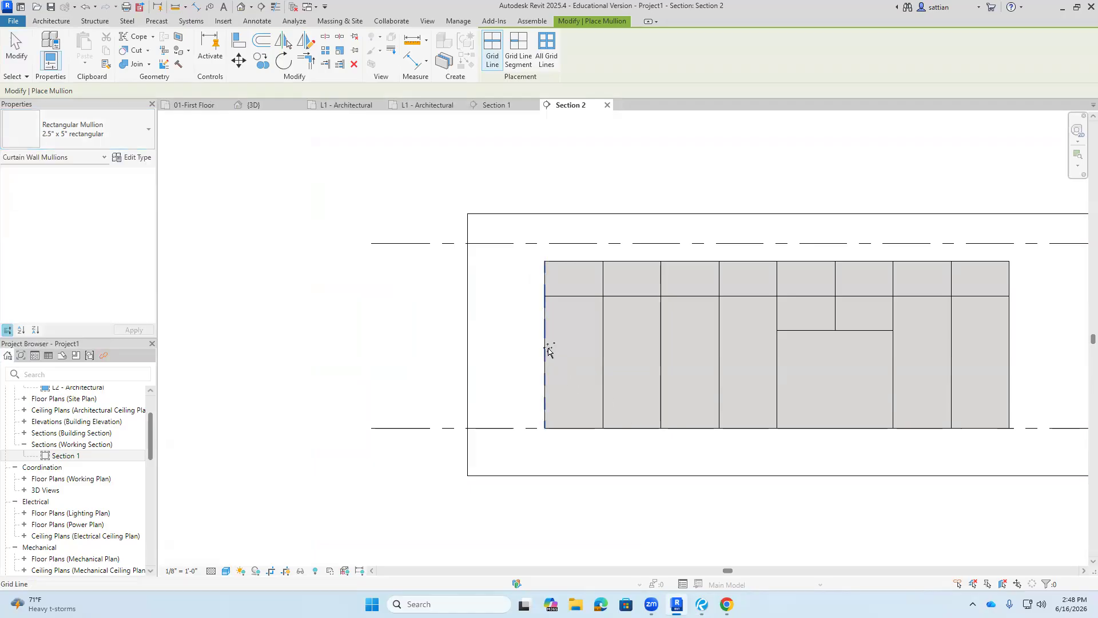
pyautogui.click(545, 350)
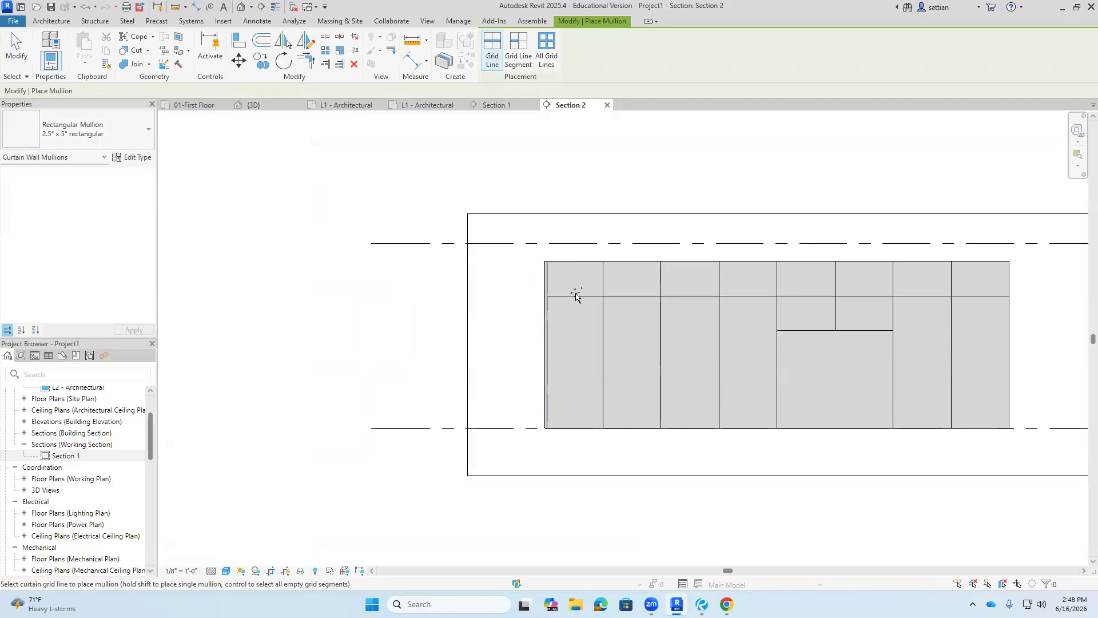
pyautogui.click(584, 263)
pyautogui.click(580, 297)
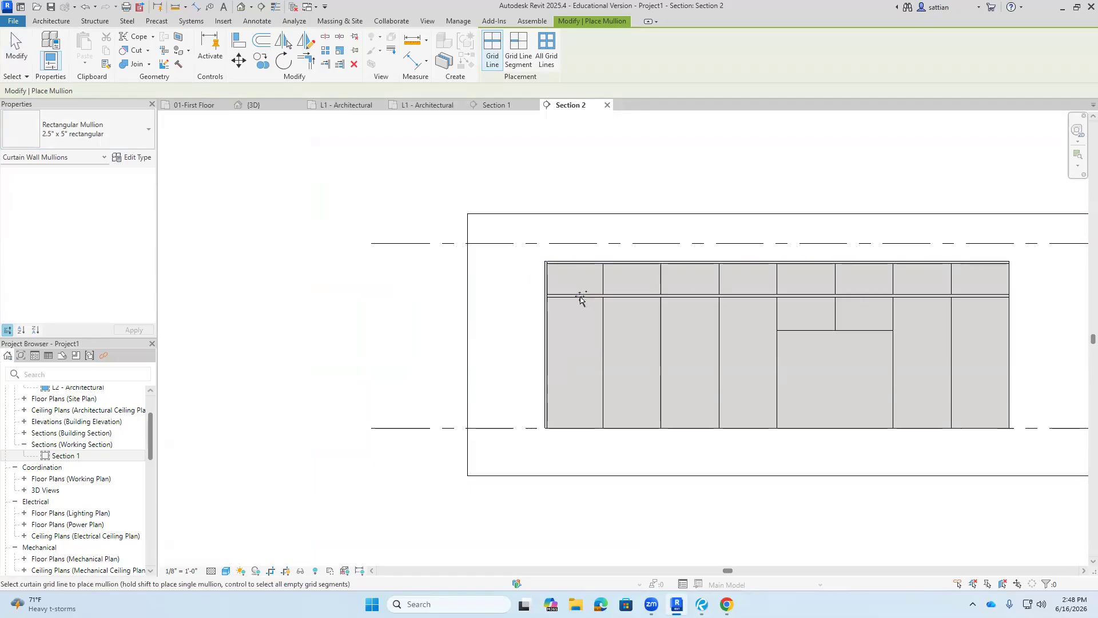
pyautogui.click(777, 393)
pyautogui.click(893, 395)
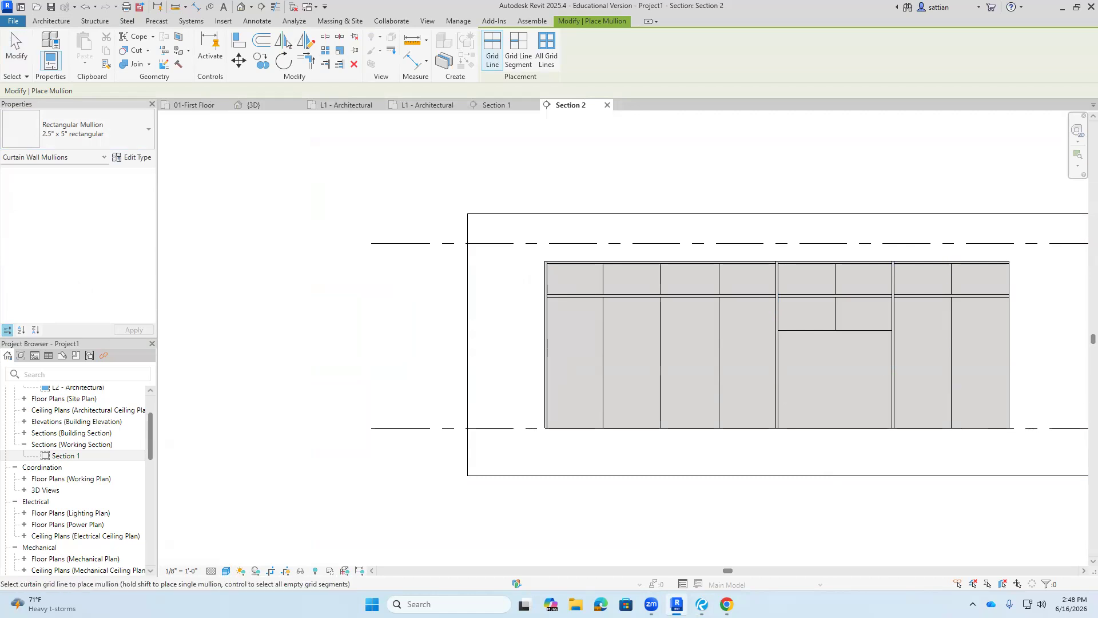
pyautogui.click(22, 57)
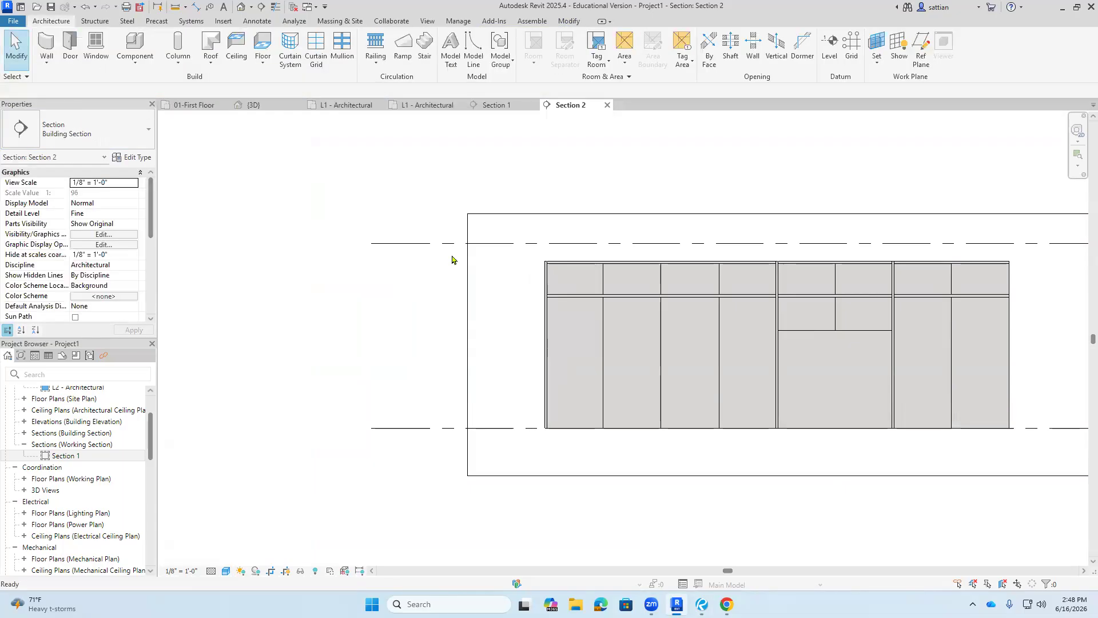
# - Delete the mullion segments above the door opening on the two vertical grid lines flanking it
pyautogui.click(777, 284)
pyautogui.press('Delete')
pyautogui.click(777, 314)
pyautogui.press('Delete')
pyautogui.click(893, 313)
pyautogui.press('Delete')
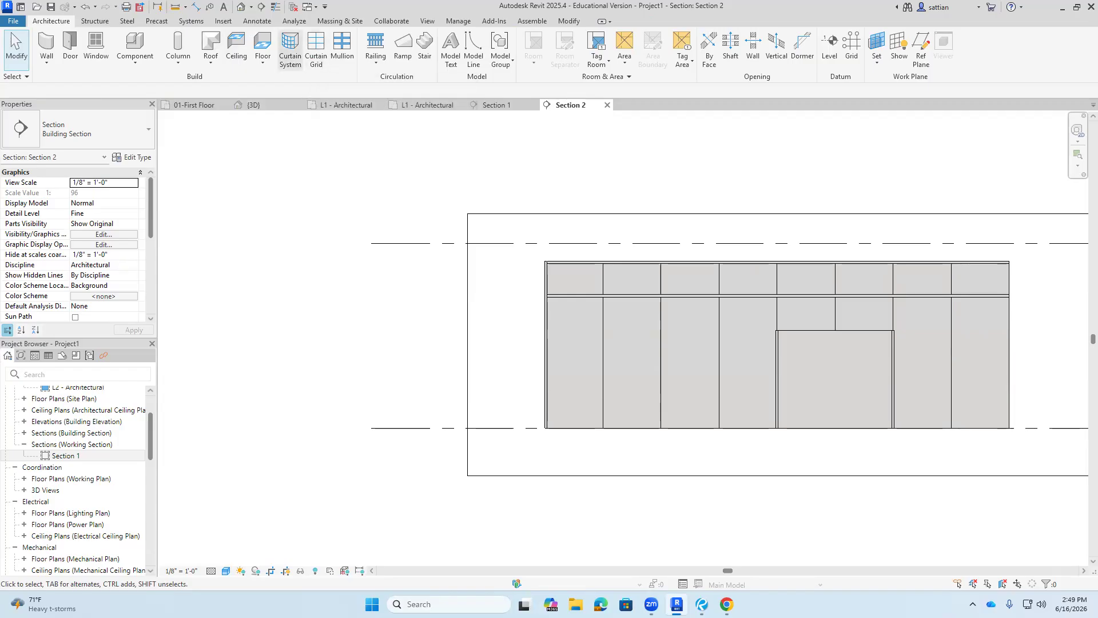
# - Place 2.5" x 5" rectangular mullions along the curtain wall's right and bottom edges, checking against the plan set
pyautogui.click(342, 49)
pyautogui.click(1009, 354)
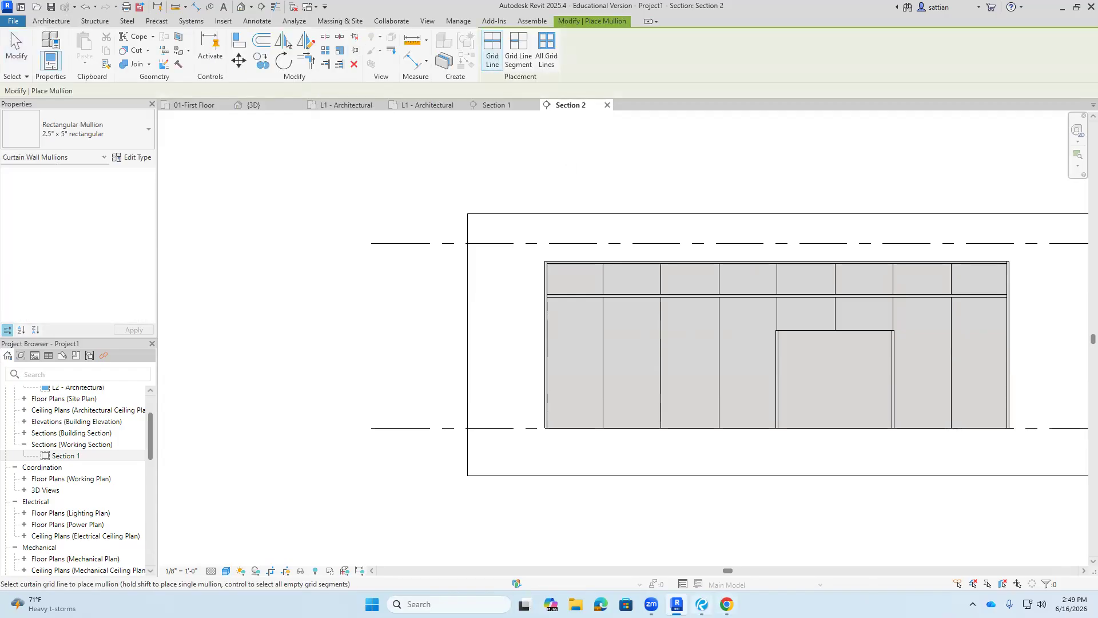
pyautogui.hotkey('alt', 'Tab')
pyautogui.hotkey('alt', 'Tab')
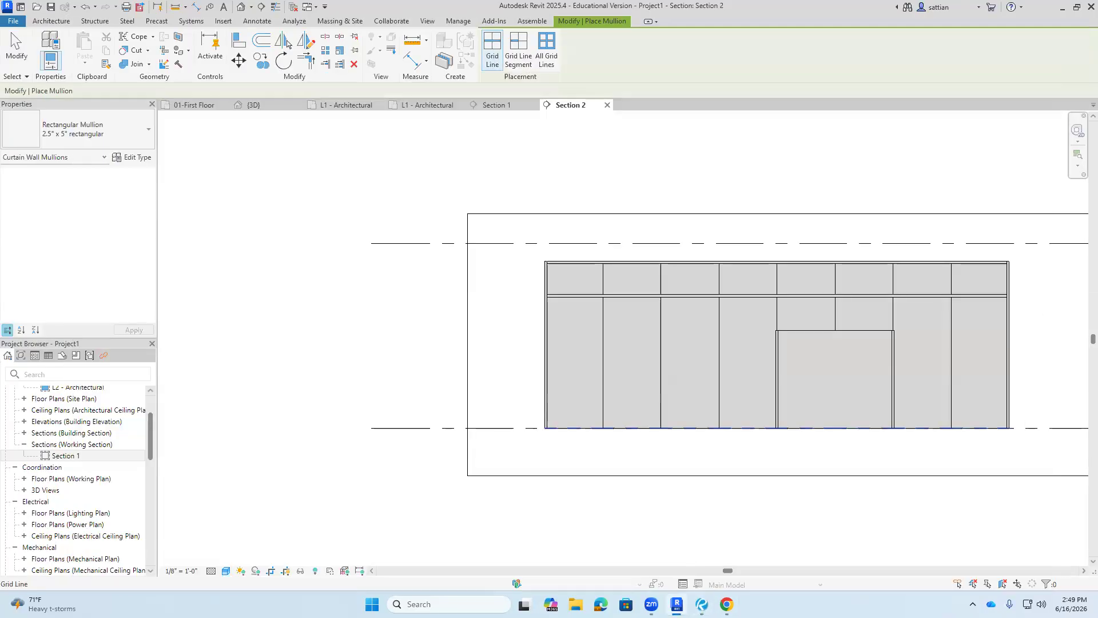
pyautogui.click(709, 428)
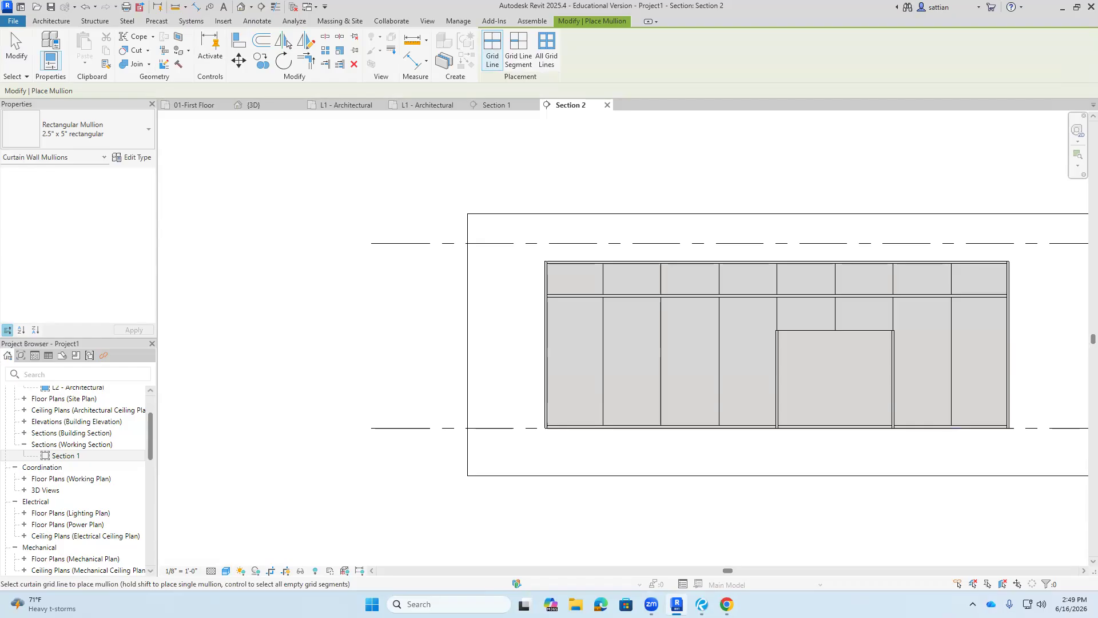
pyautogui.click(16, 46)
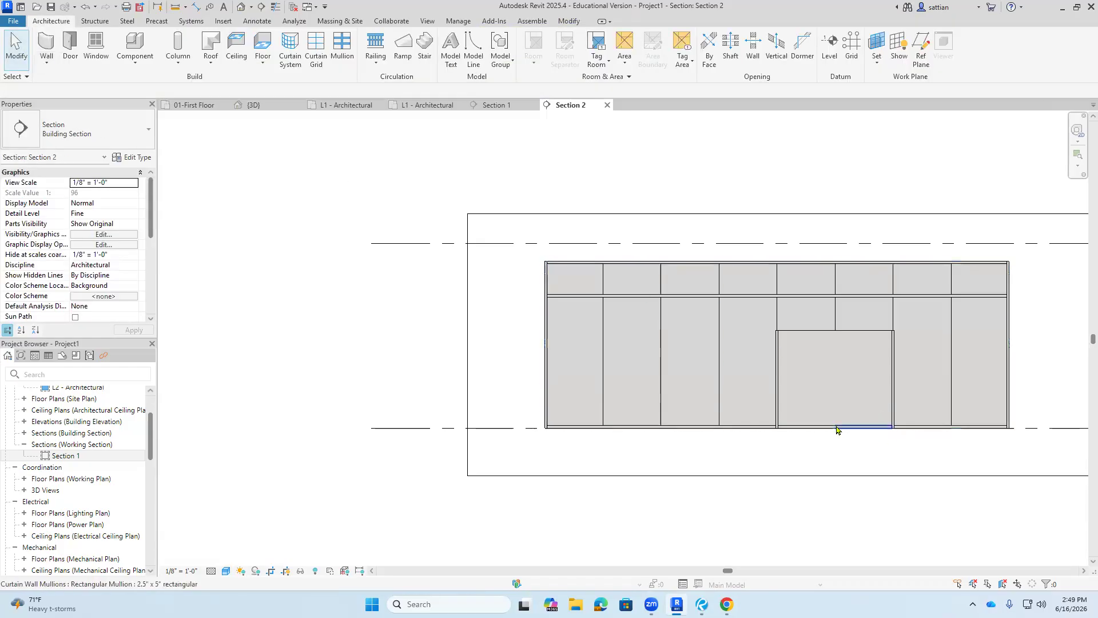
# - Remove the two bottom mullion segments that cross the door opening at level L1
pyautogui.click(836, 429)
pyautogui.press('Escape')
pyautogui.click(860, 427)
pyautogui.press('Escape')
pyautogui.click(784, 427)
pyautogui.press('Escape')
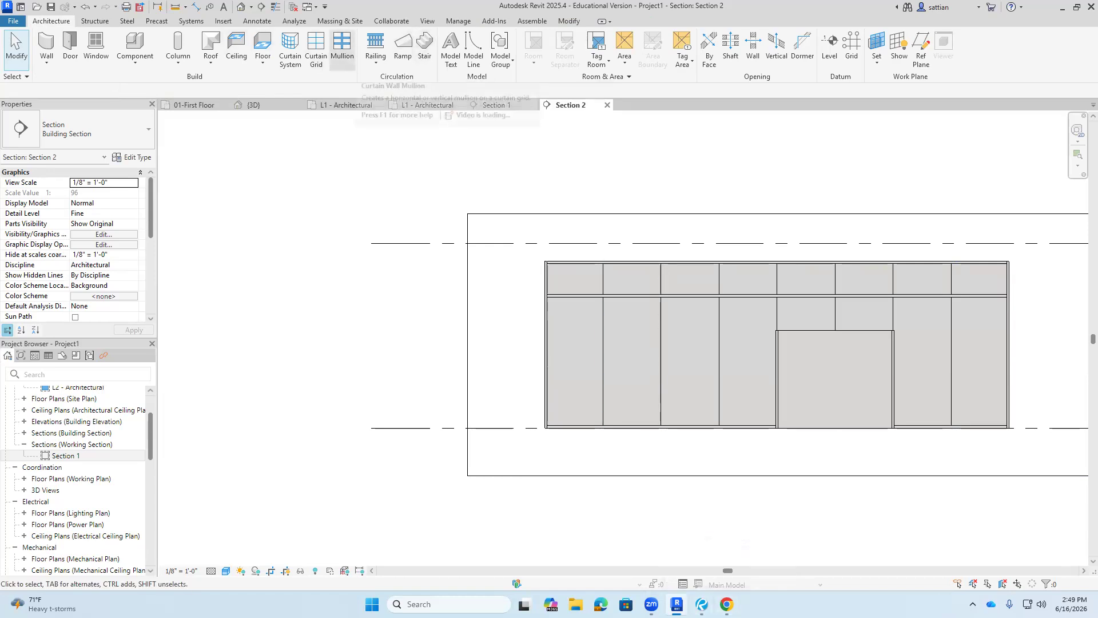
# - Place 1" Square rectangular mullions on the intermediate vertical grid lines, including the segments above the door opening
pyautogui.click(341, 47)
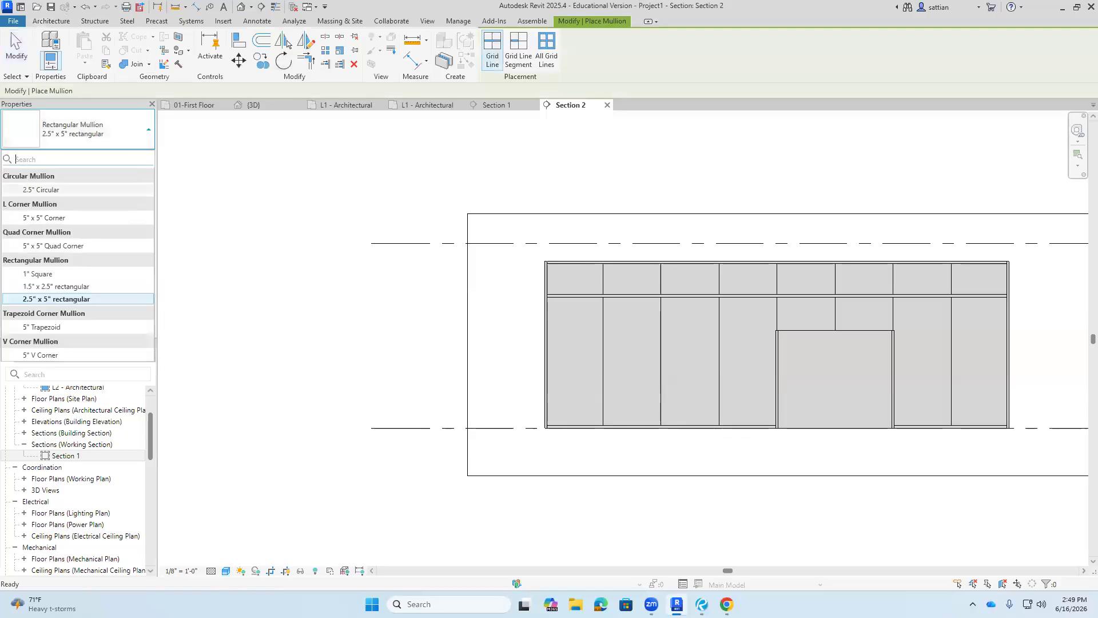
pyautogui.click(37, 274)
pyautogui.click(604, 360)
pyautogui.click(662, 362)
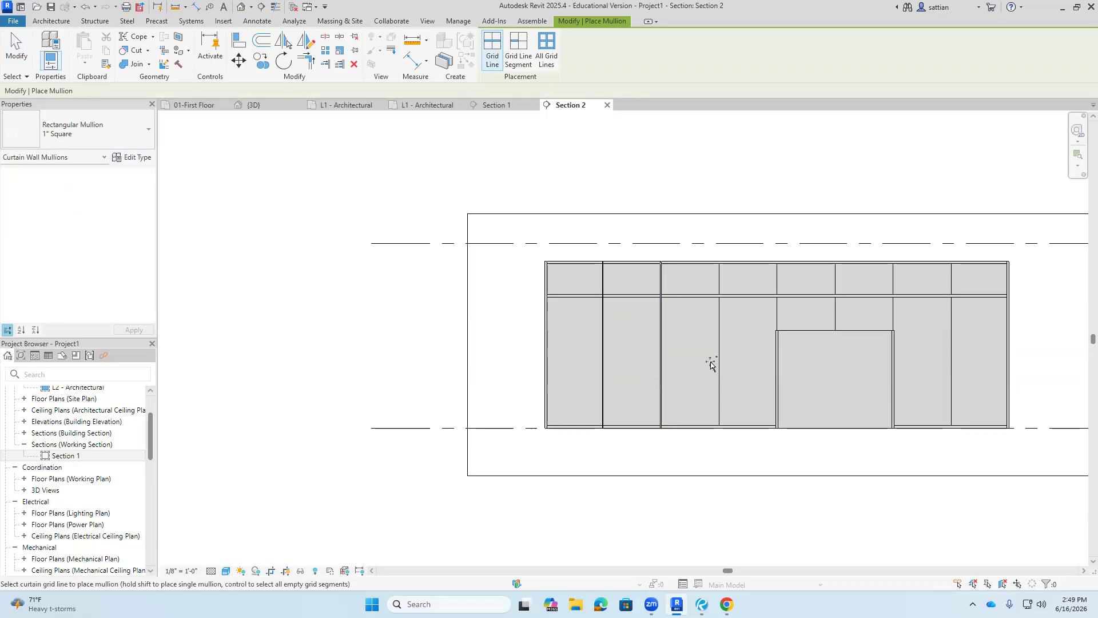
pyautogui.click(719, 361)
pyautogui.click(777, 314)
pyautogui.click(835, 307)
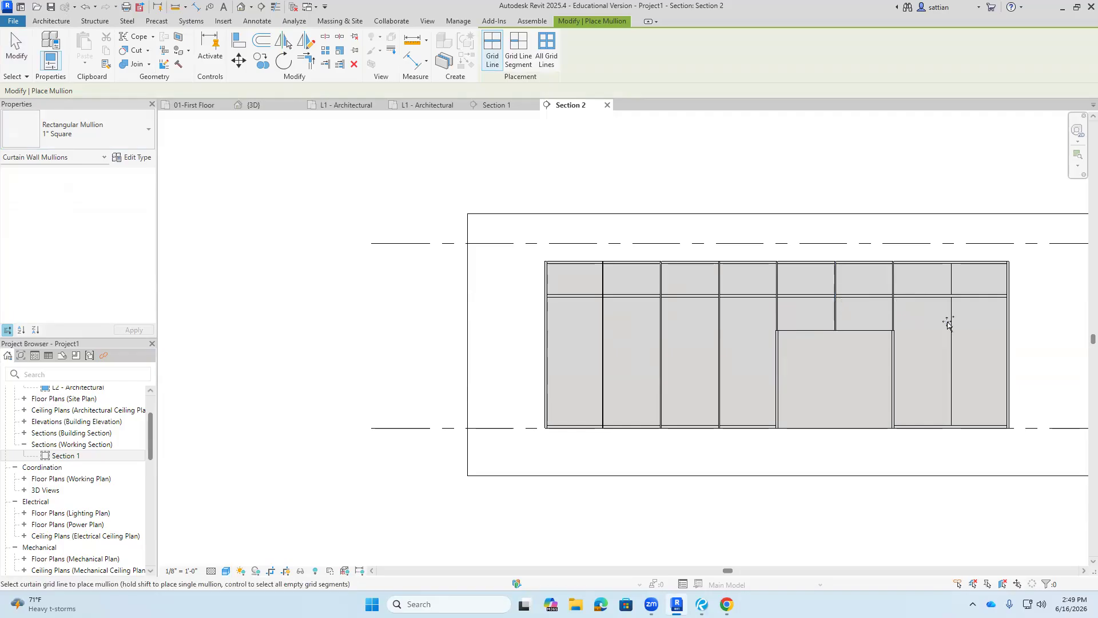
pyautogui.click(951, 320)
pyautogui.click(16, 46)
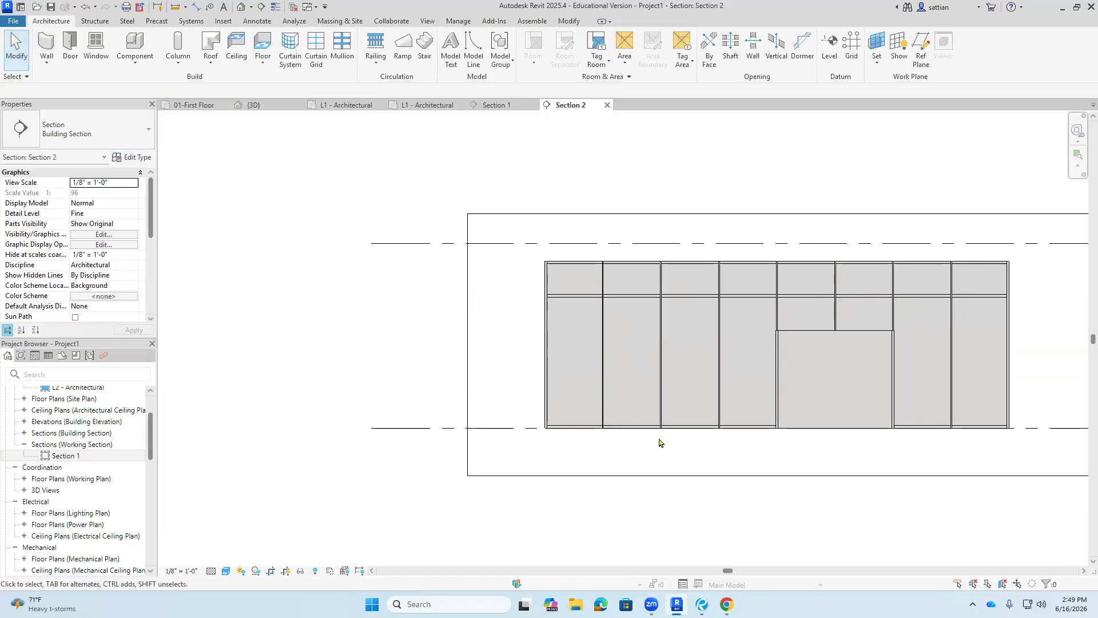
# - Place a 2.5" x 5" rectangular mullion on the horizontal grid line at the head of the door opening
pyautogui.scroll(2, 612, 403)
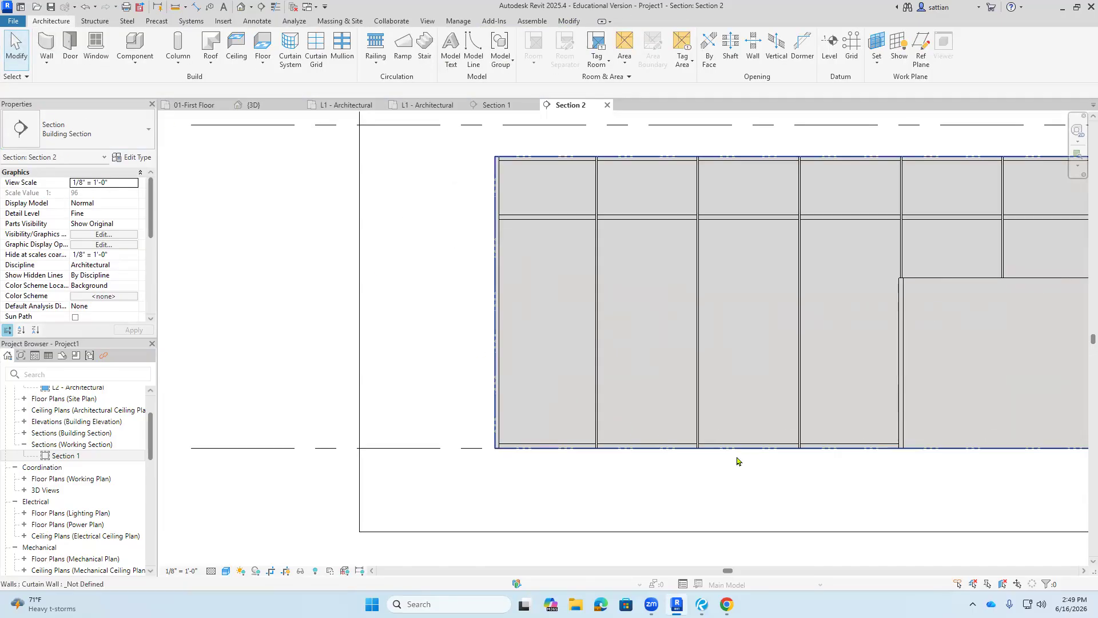
pyautogui.scroll(-1, 765, 486)
pyautogui.moveTo(766, 486); pyautogui.dragTo(690, 478, button='middle')
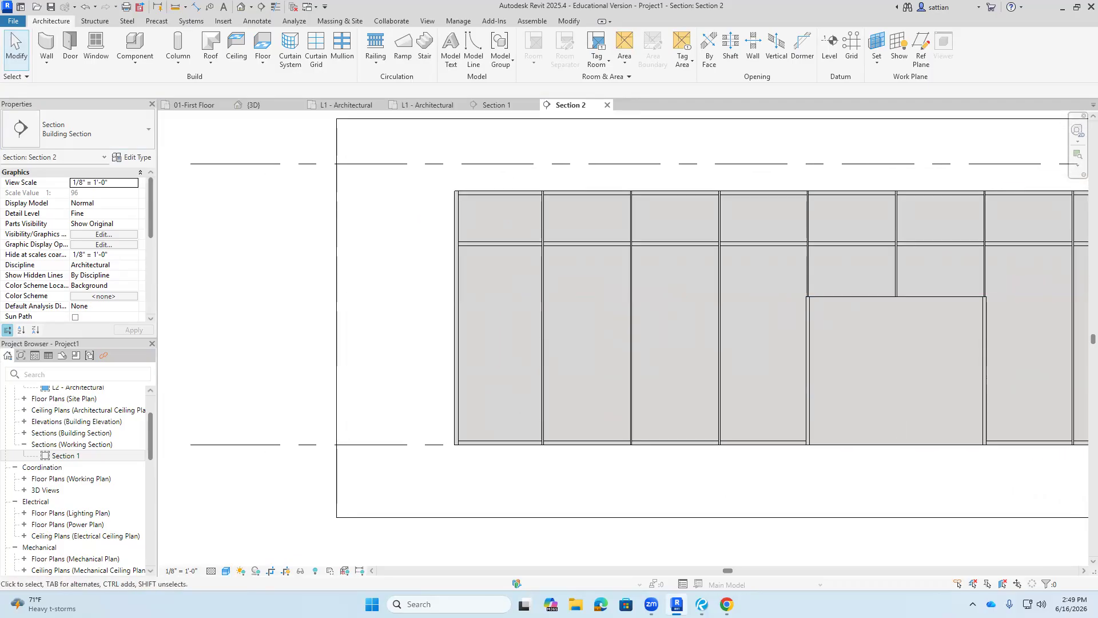
pyautogui.click(342, 49)
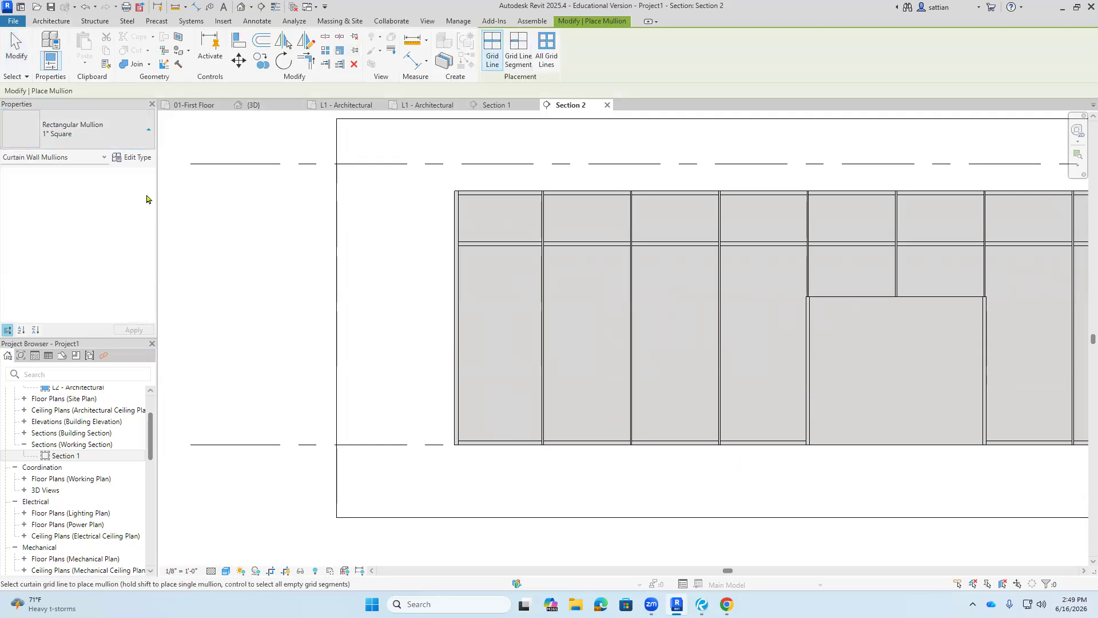
pyautogui.click(135, 129)
pyautogui.click(126, 298)
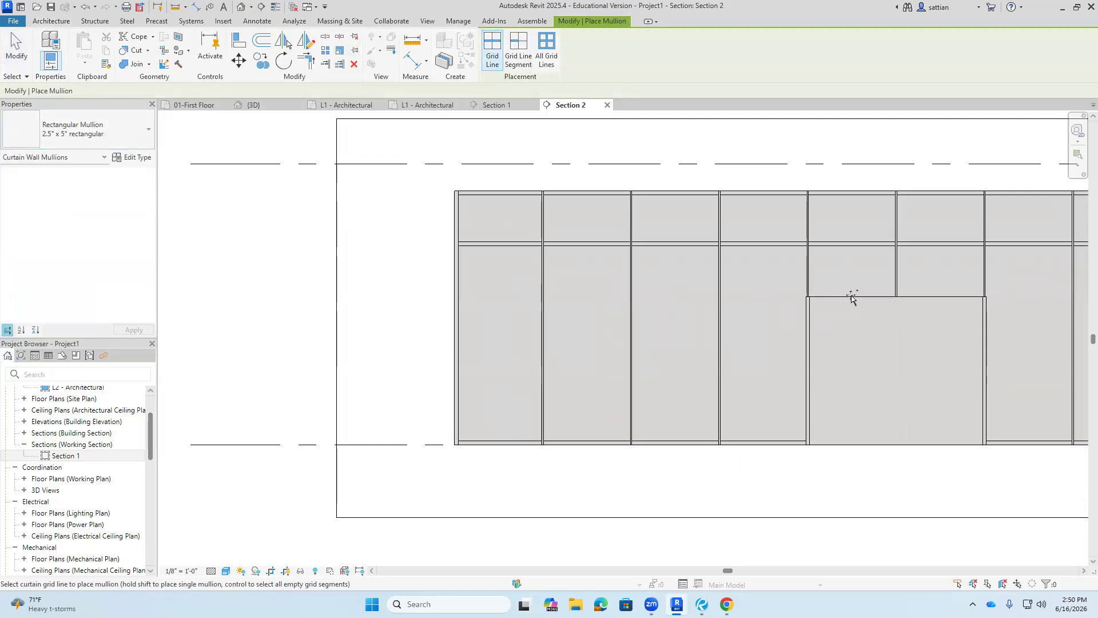
pyautogui.click(851, 297)
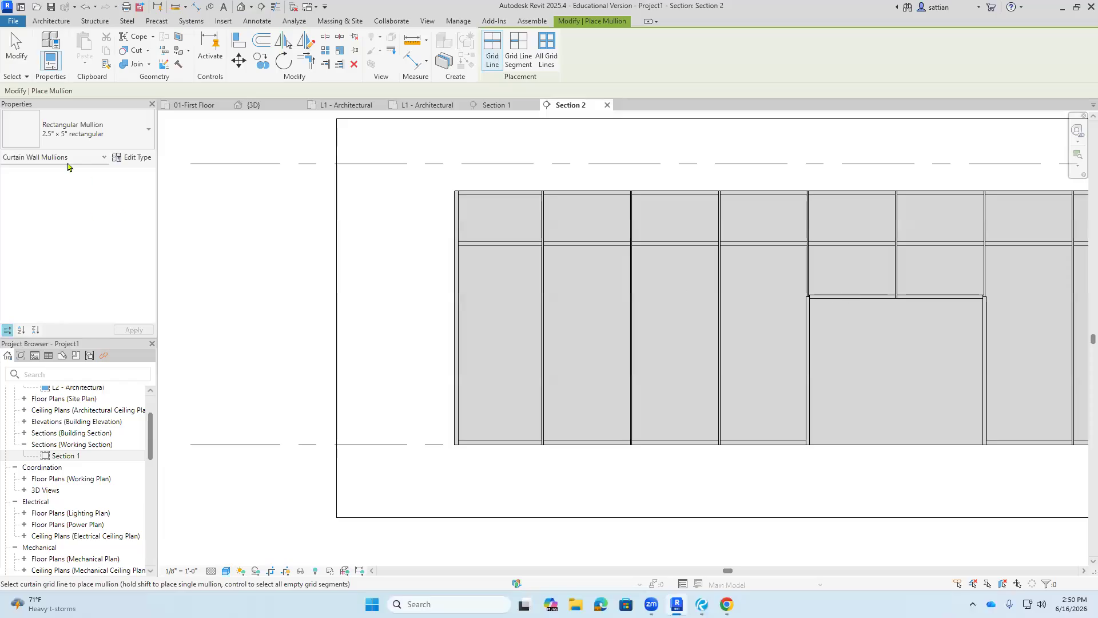
pyautogui.click(16, 51)
pyautogui.scroll(-2, 277, 309)
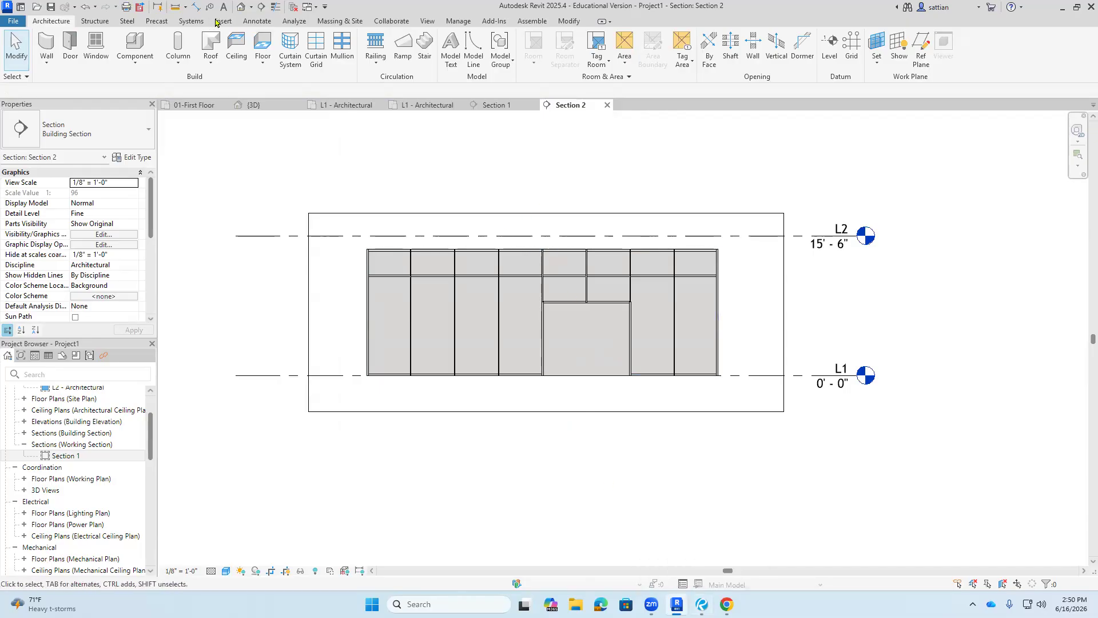
# - Look over the curtain wall's mullion layout in the default 3D view
pyautogui.click(243, 6)
pyautogui.scroll(4, 606, 326)
pyautogui.scroll(5, 609, 326)
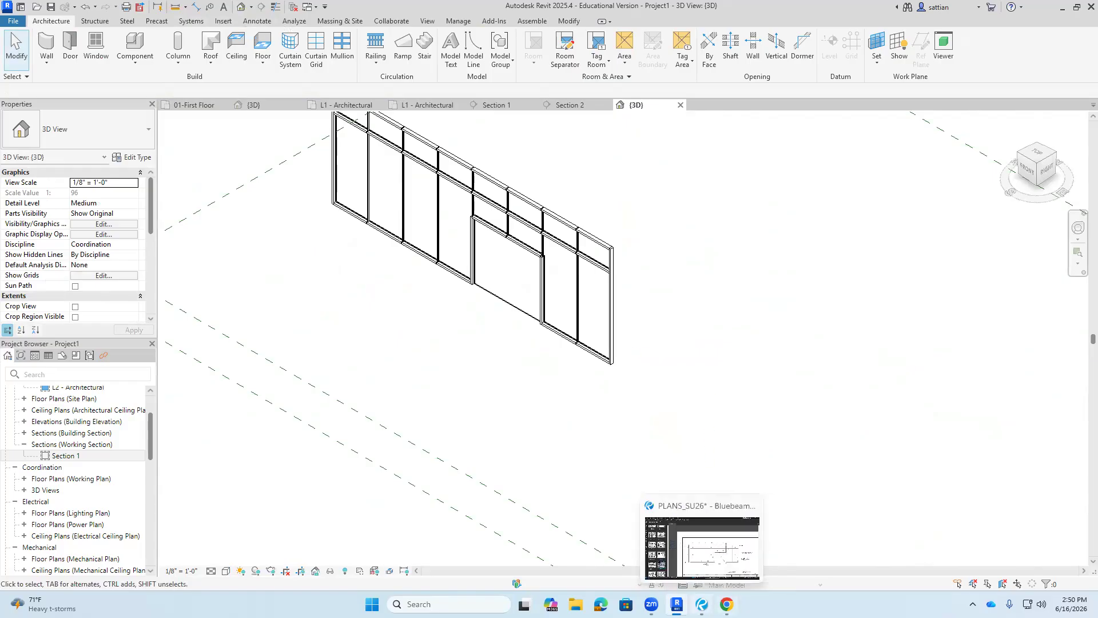
# - Switch to Bluebeam and examine the CW-1 elevation on sheet A6.22, including its mullions, dimensions and door frame
pyautogui.click(702, 604)
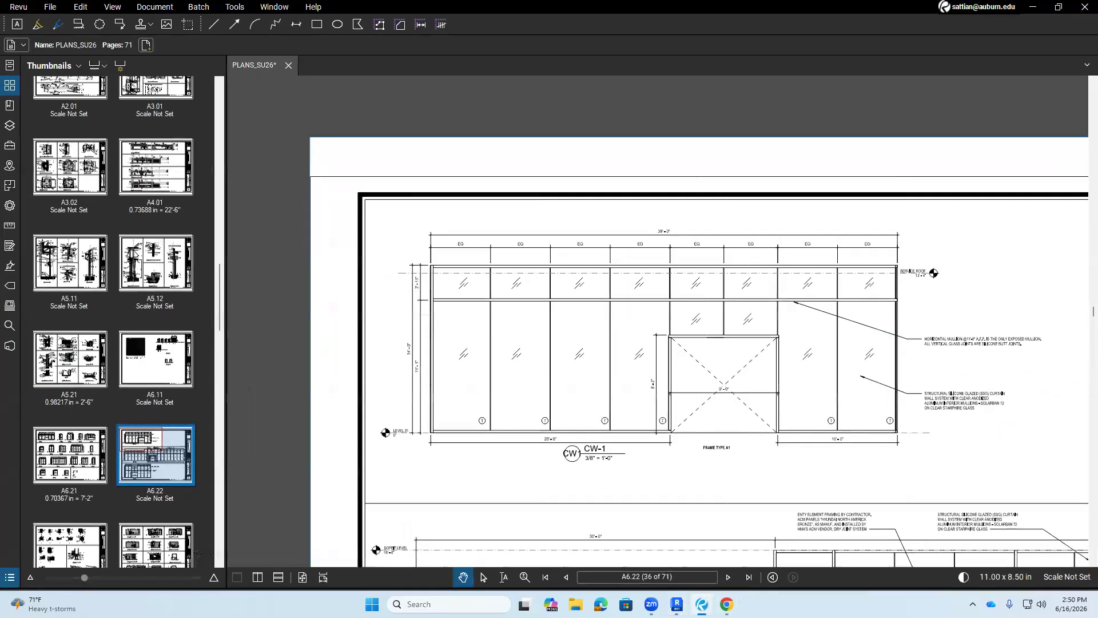
pyautogui.scroll(5, 435, 337)
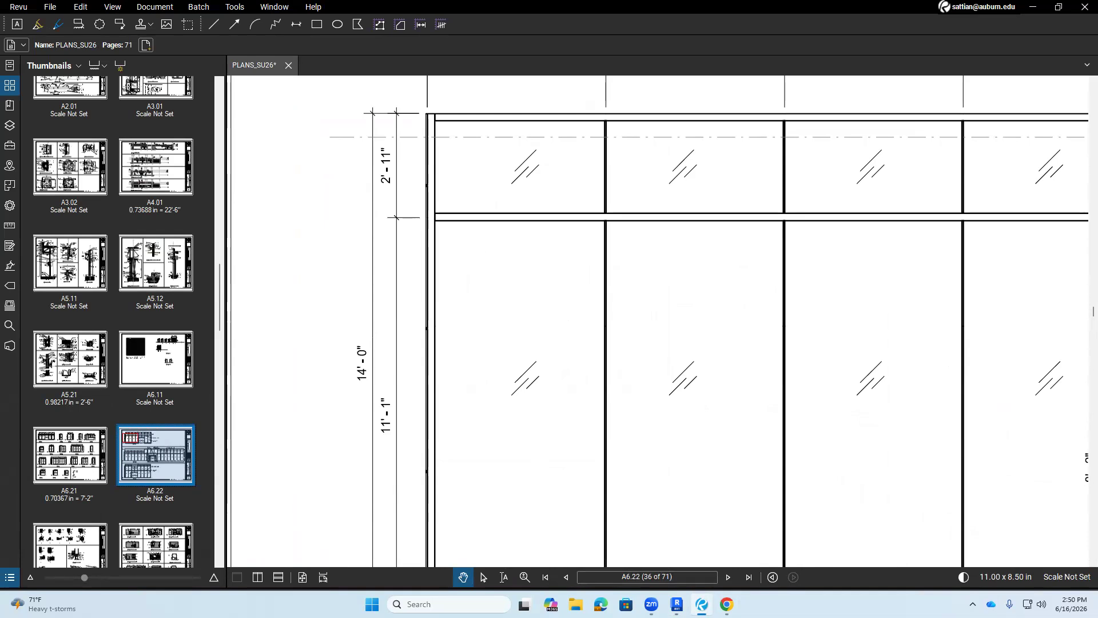
pyautogui.moveTo(540, 446)
pyautogui.mouseDown()
pyautogui.moveTo(513, 316)
pyautogui.moveTo(413, 212)
pyautogui.mouseUp()
pyautogui.scroll(-5, 636, 380)
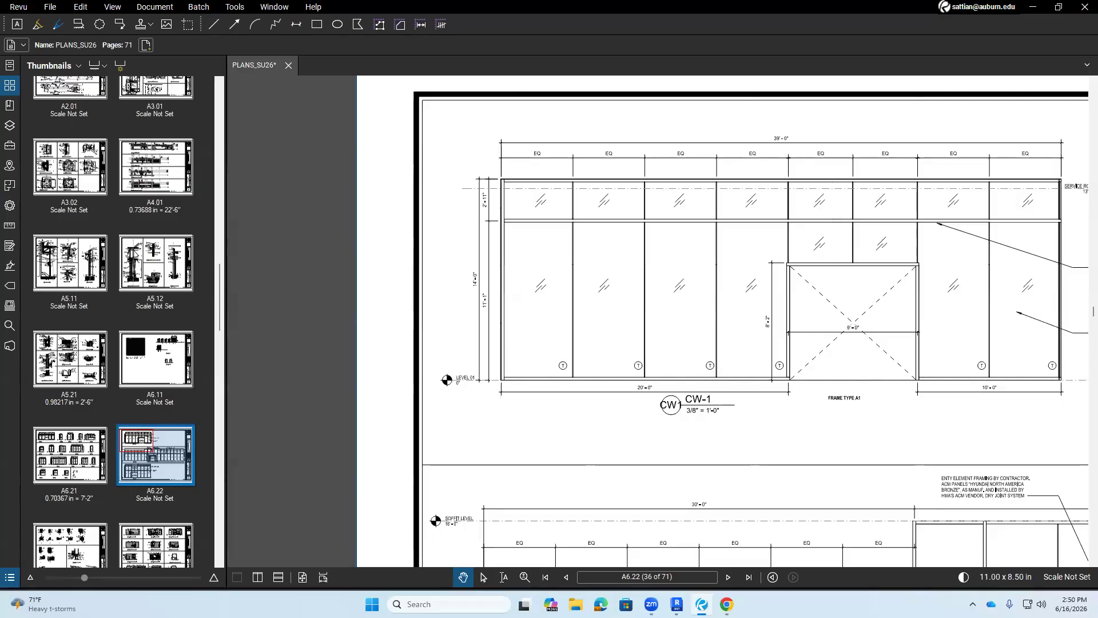
pyautogui.scroll(3, 1039, 173)
pyautogui.scroll(-2, 1040, 173)
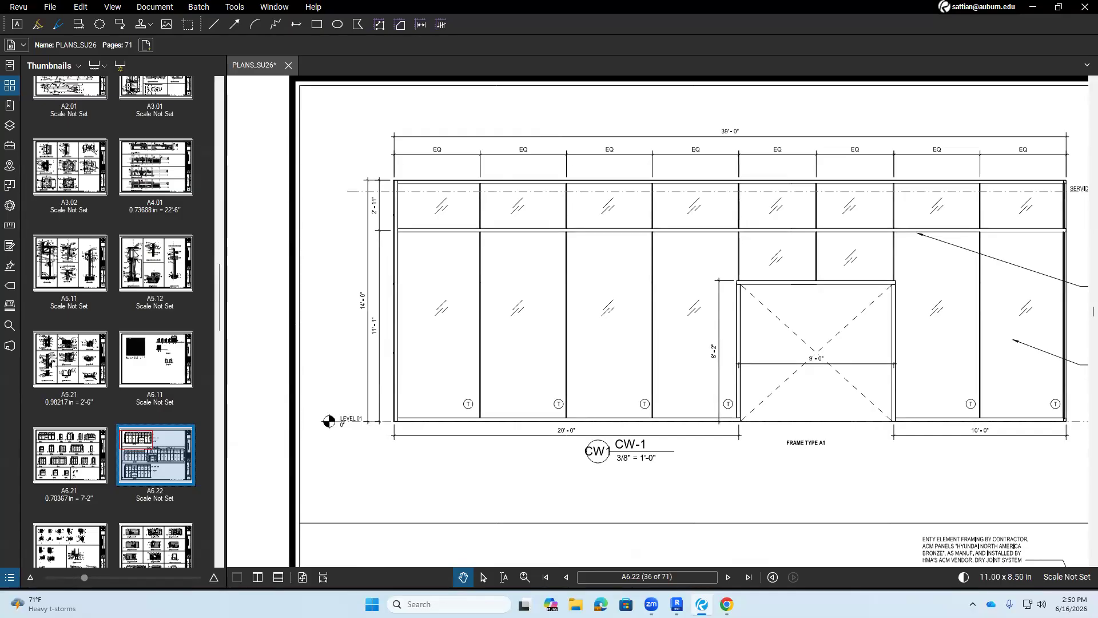
pyautogui.scroll(-3, 779, 432)
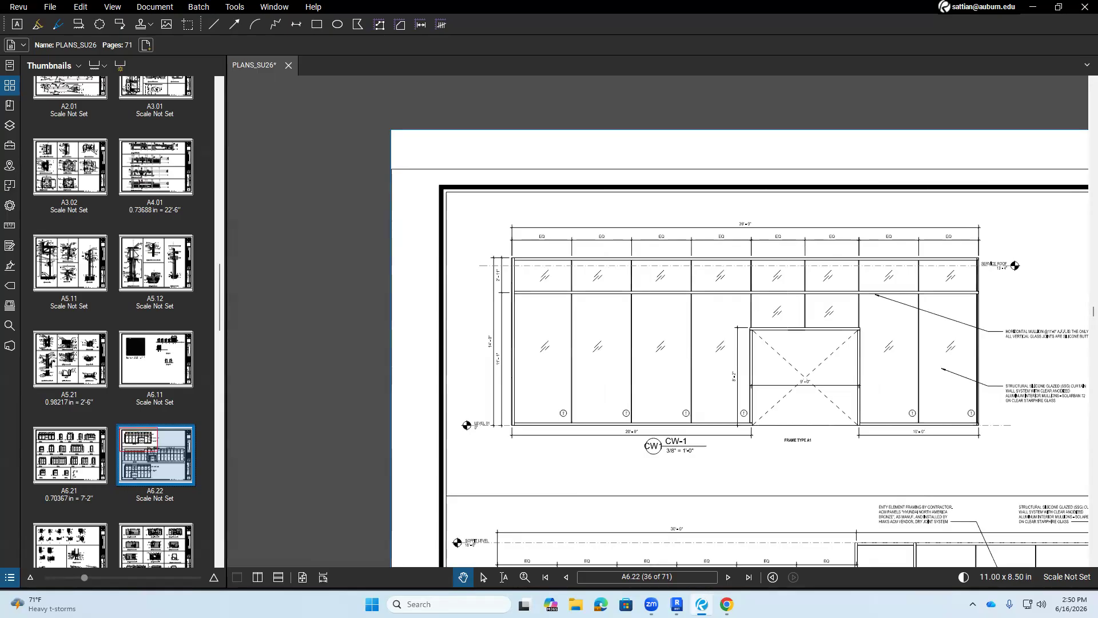
# - Return to Revit and inspect the whole curtain wall in 3D against the CW-1 elevation
pyautogui.click(676, 603)
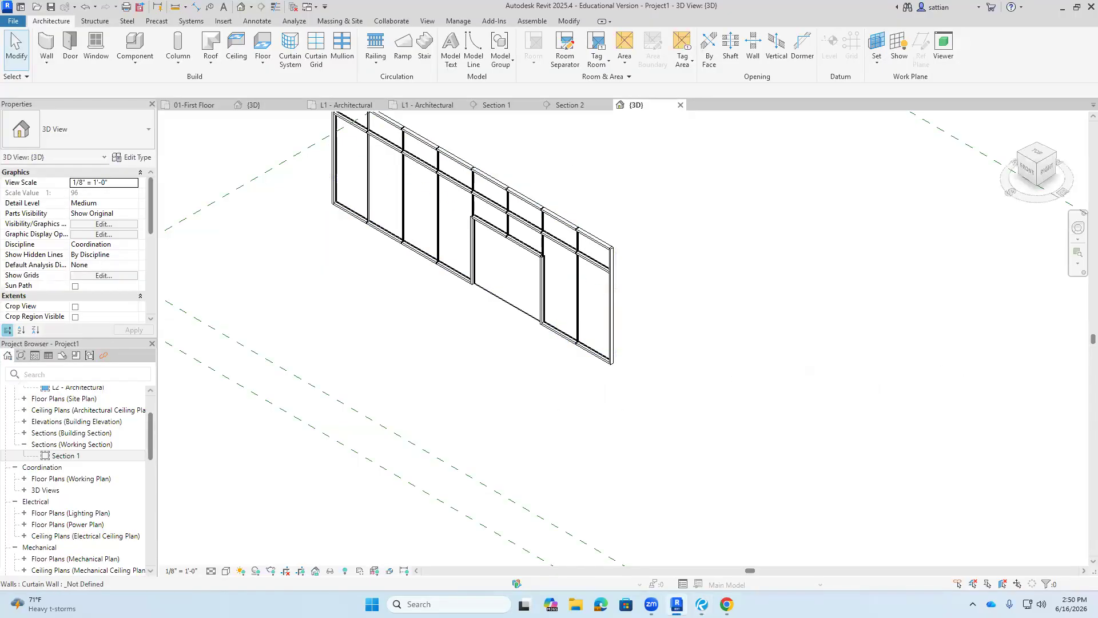
pyautogui.moveTo(773, 453); pyautogui.dragTo(848, 507, button='middle')
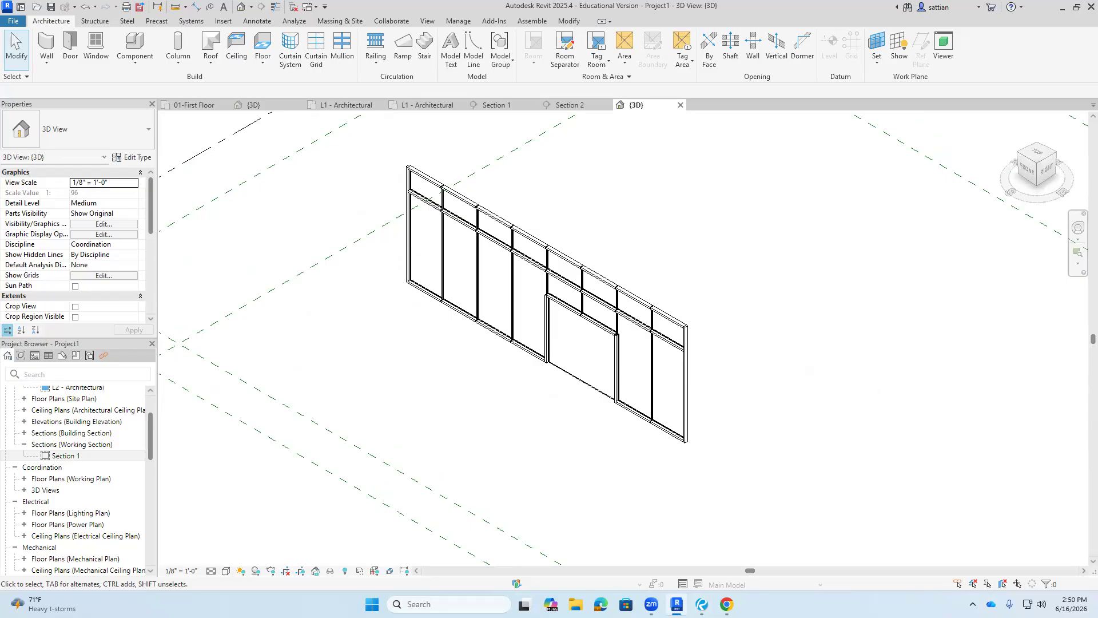
pyautogui.scroll(-3, 393, 380)
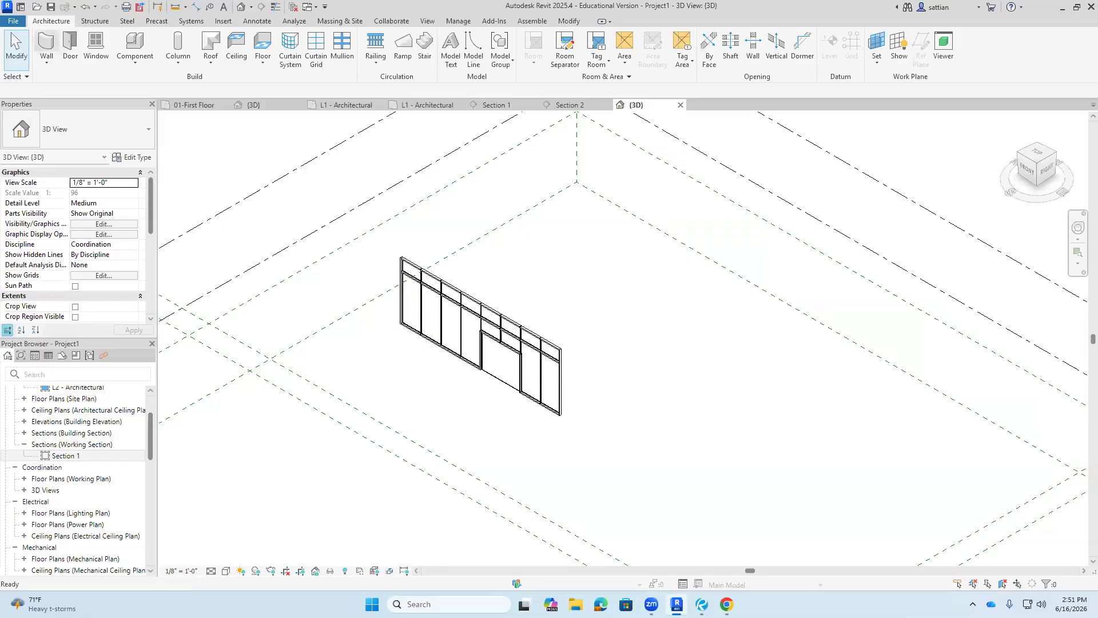
pyautogui.click(47, 43)
pyautogui.click(91, 129)
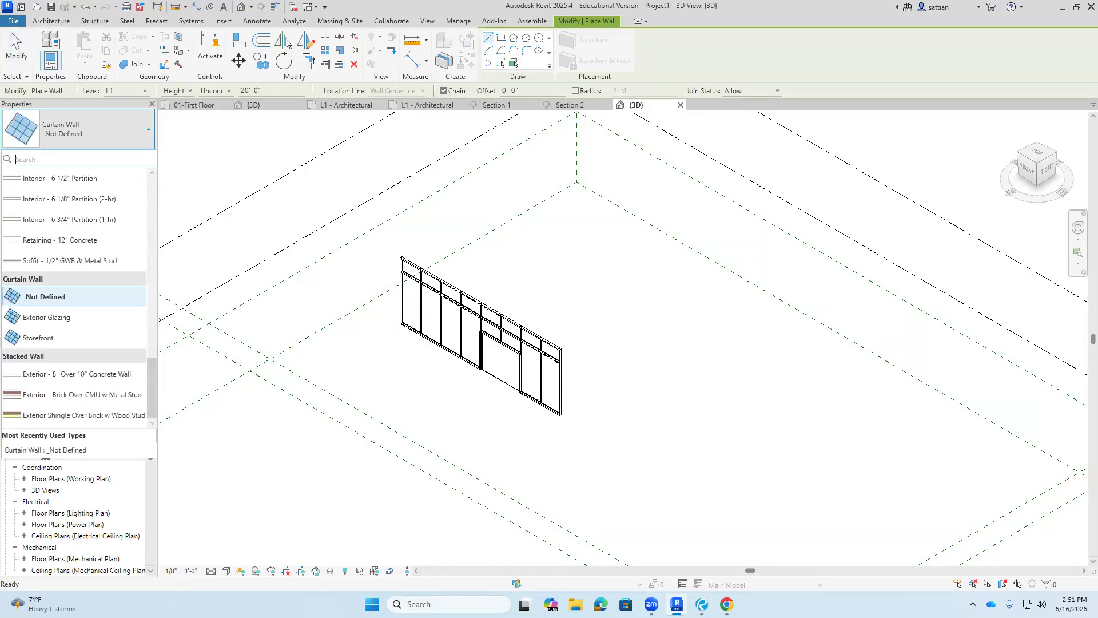
pyautogui.click(91, 129)
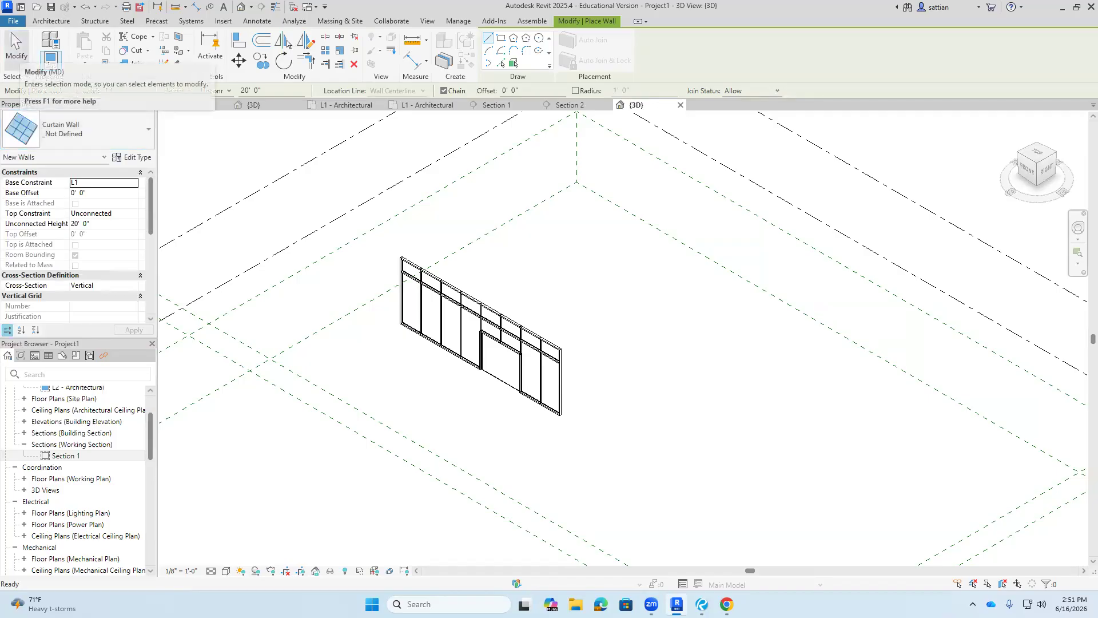
pyautogui.click(16, 49)
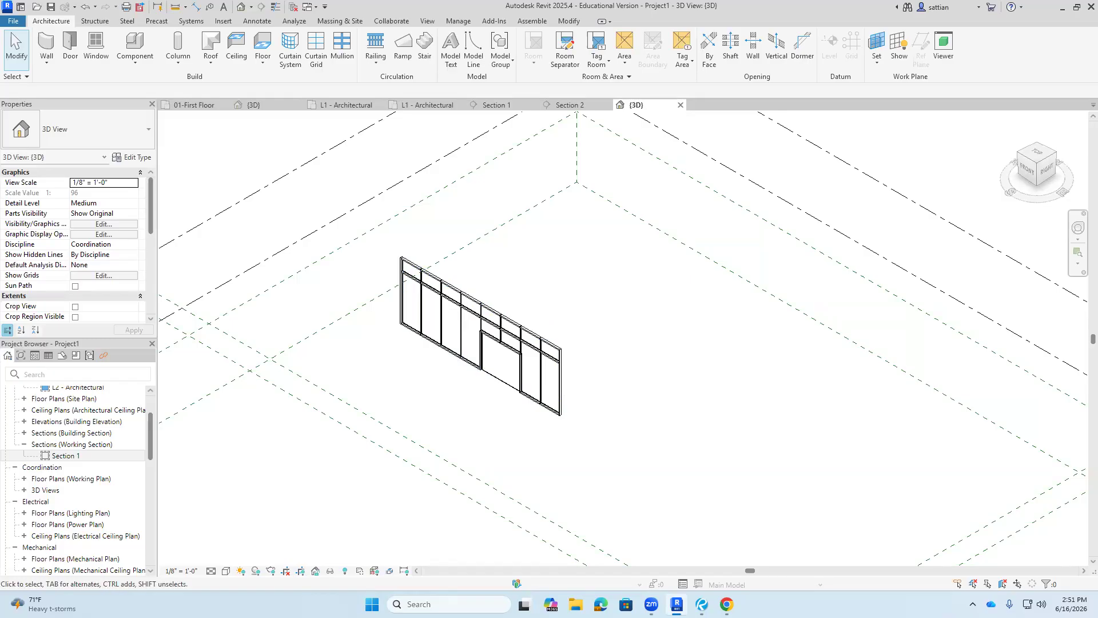
pyautogui.click(565, 105)
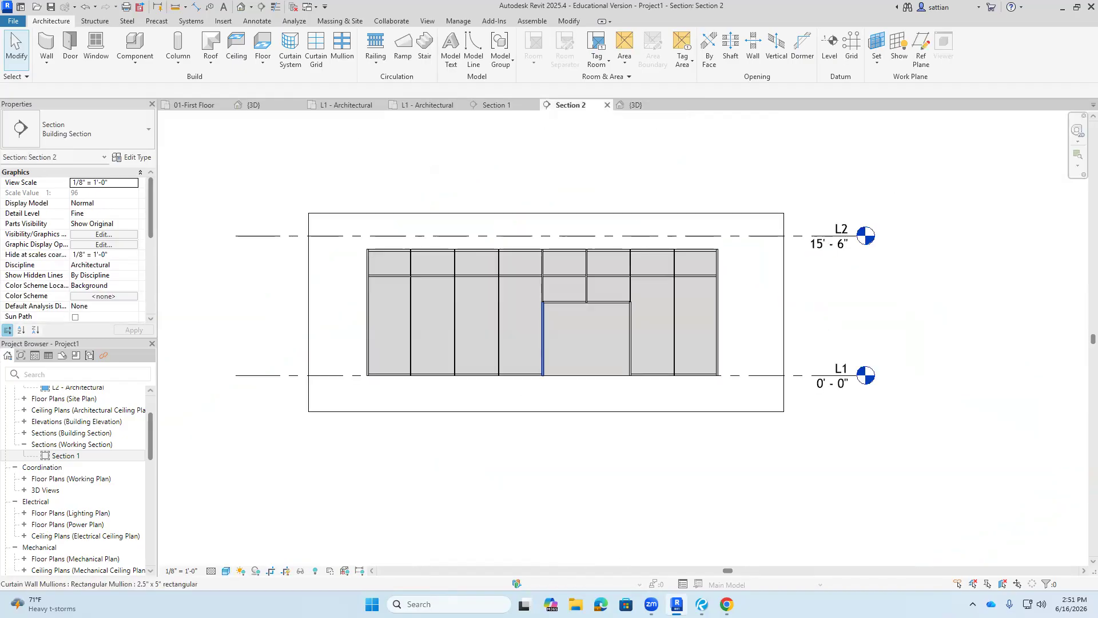
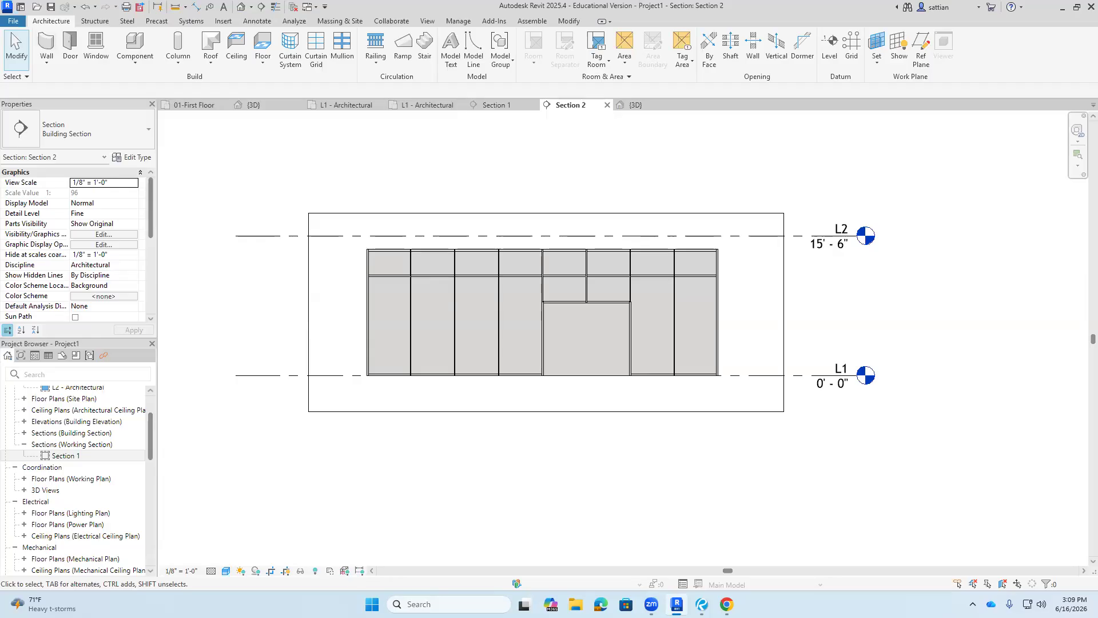
# - Show Project1's L1 - Architectural floor plan containing the curtain wall, dismissing the save reminders without saving
pyautogui.click(346, 105)
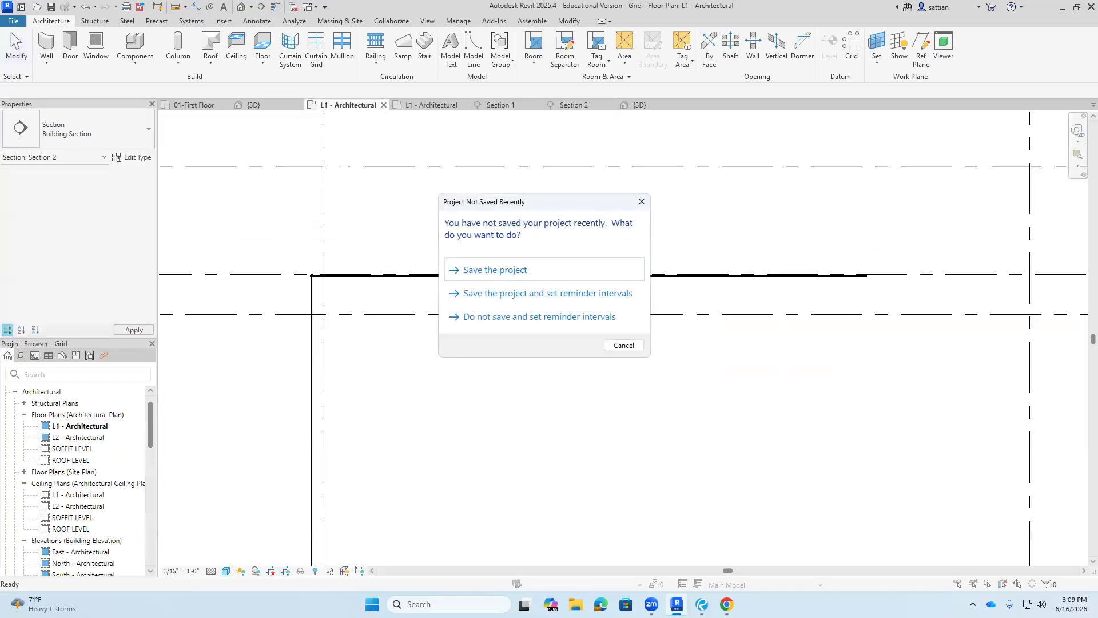
pyautogui.click(623, 345)
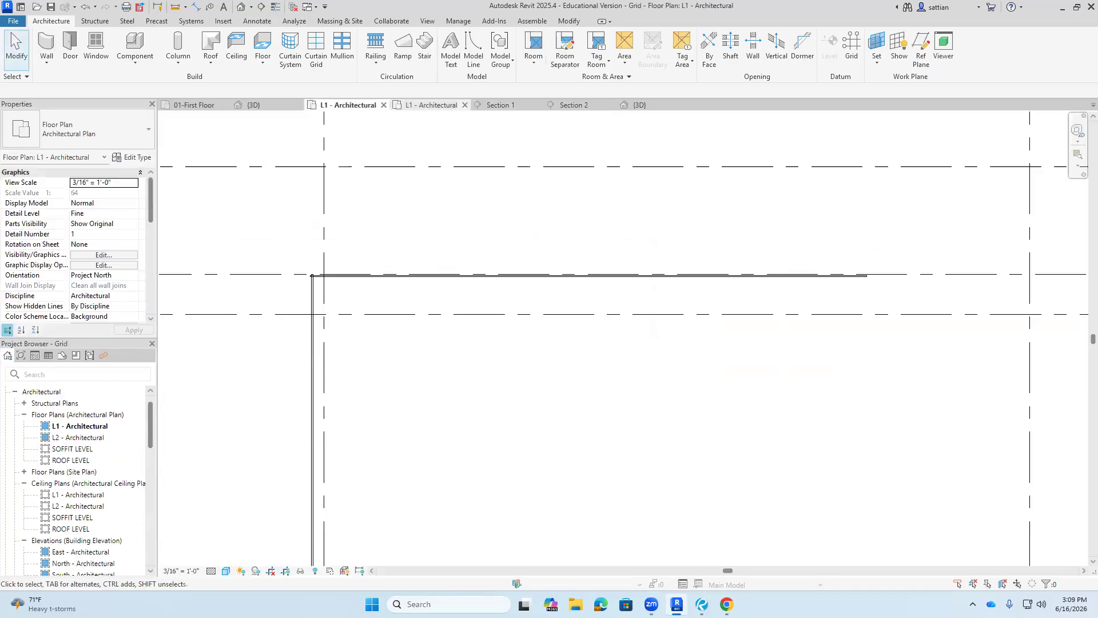
pyautogui.click(432, 105)
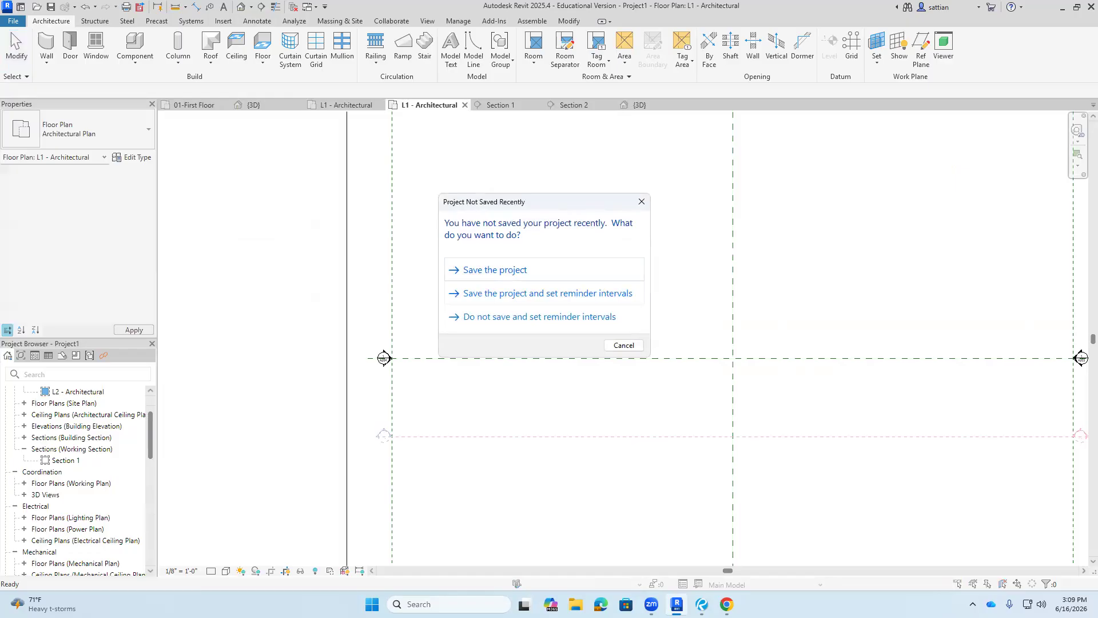
pyautogui.click(624, 345)
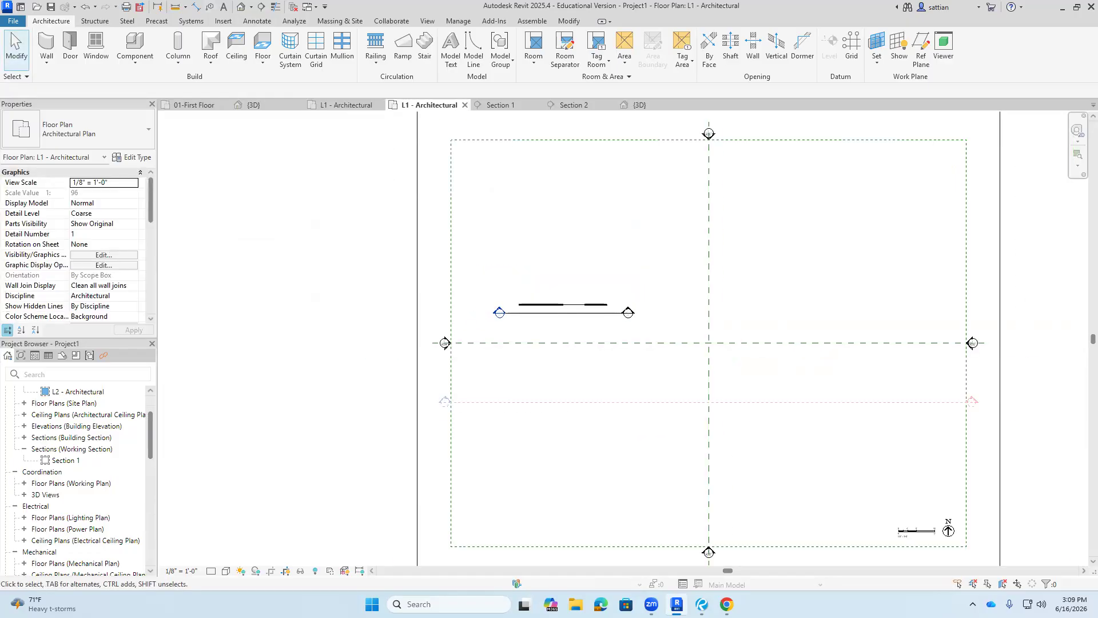
# - Draw a straight horizontal Exterior - Brick on CMU wall about 51 ft long, east of the curtain wall on the L1 plan
pyautogui.click(46, 44)
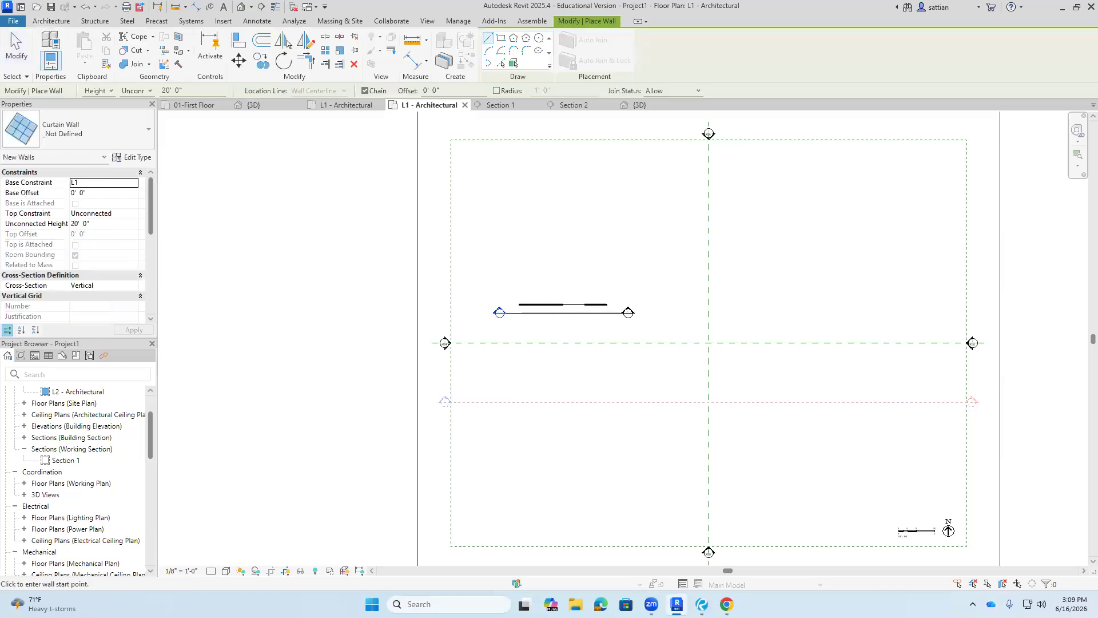
pyautogui.click(80, 129)
pyautogui.scroll(5, 88, 229)
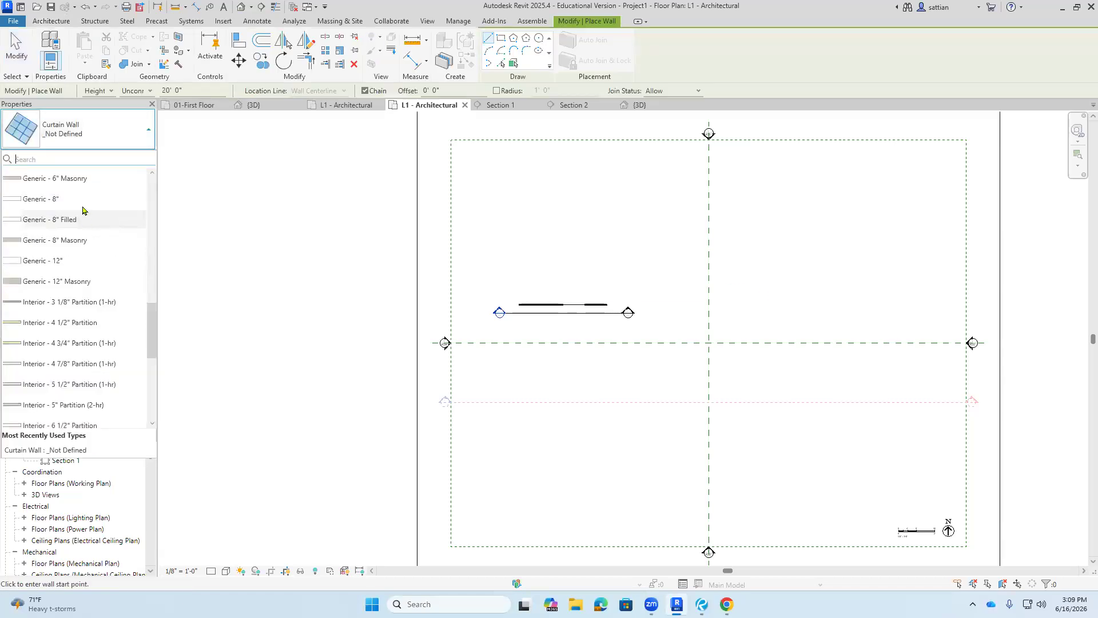
pyautogui.scroll(10, 80, 217)
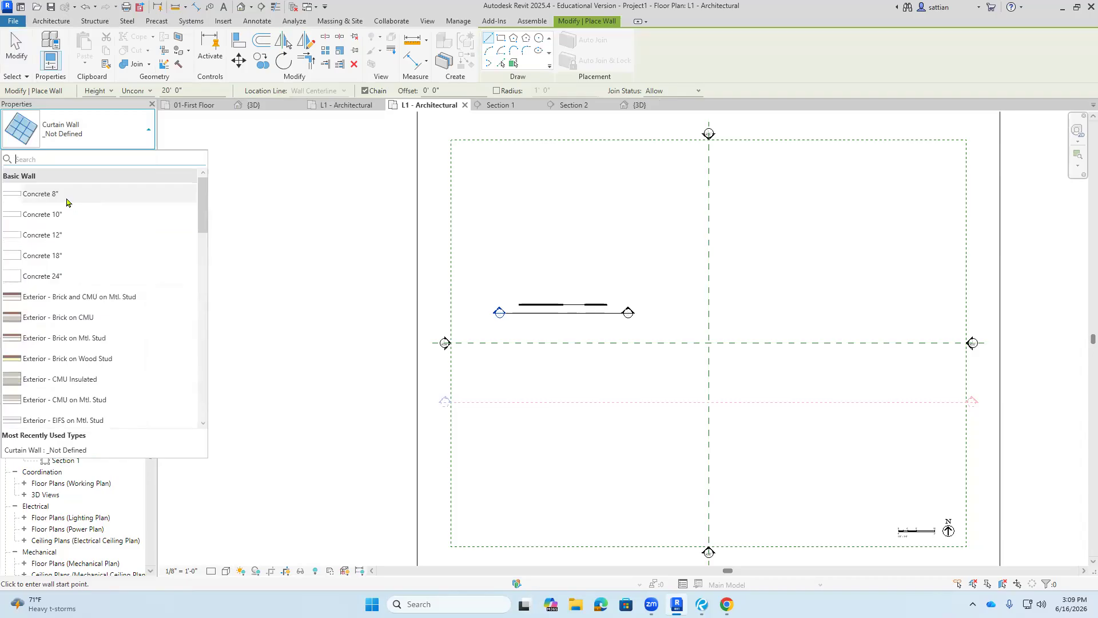
pyautogui.click(72, 320)
pyautogui.click(749, 299)
pyautogui.click(862, 299)
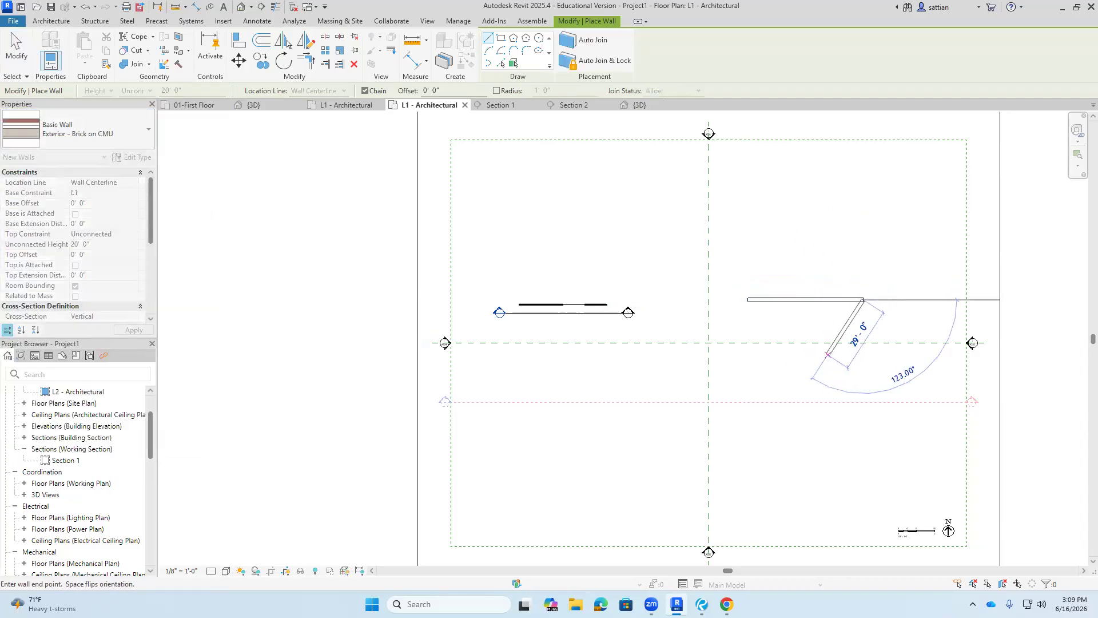
pyautogui.press('Escape')
pyautogui.press('Escape')
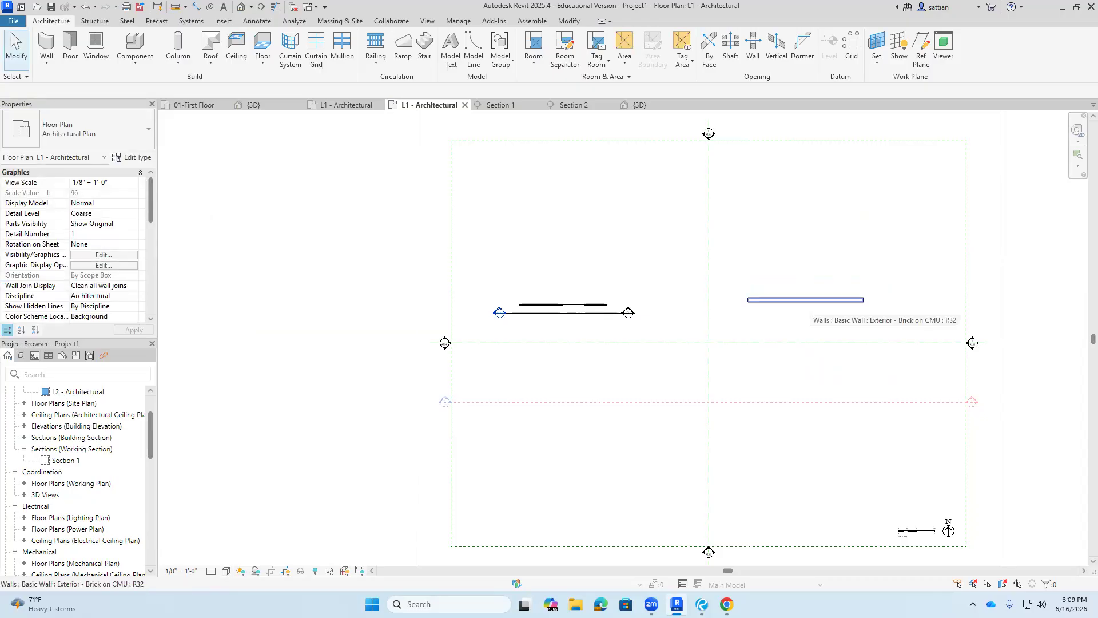
# - Place a 72" x 84" Door-Passage-Double-Flush door in the brick wall, about 18' from its east end
pyautogui.click(70, 46)
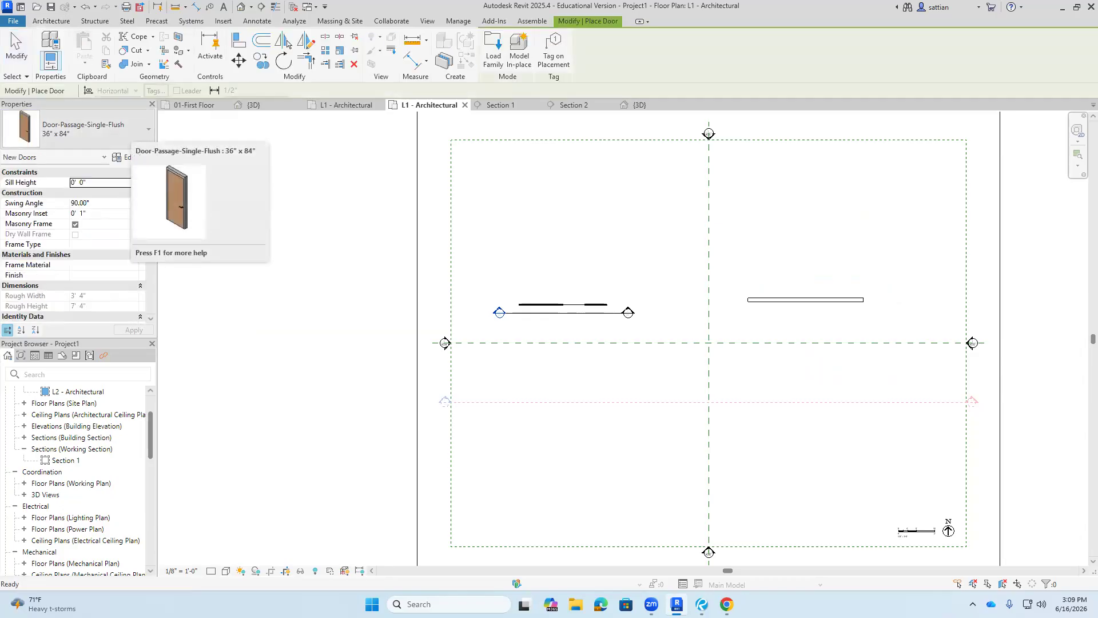
pyautogui.click(137, 129)
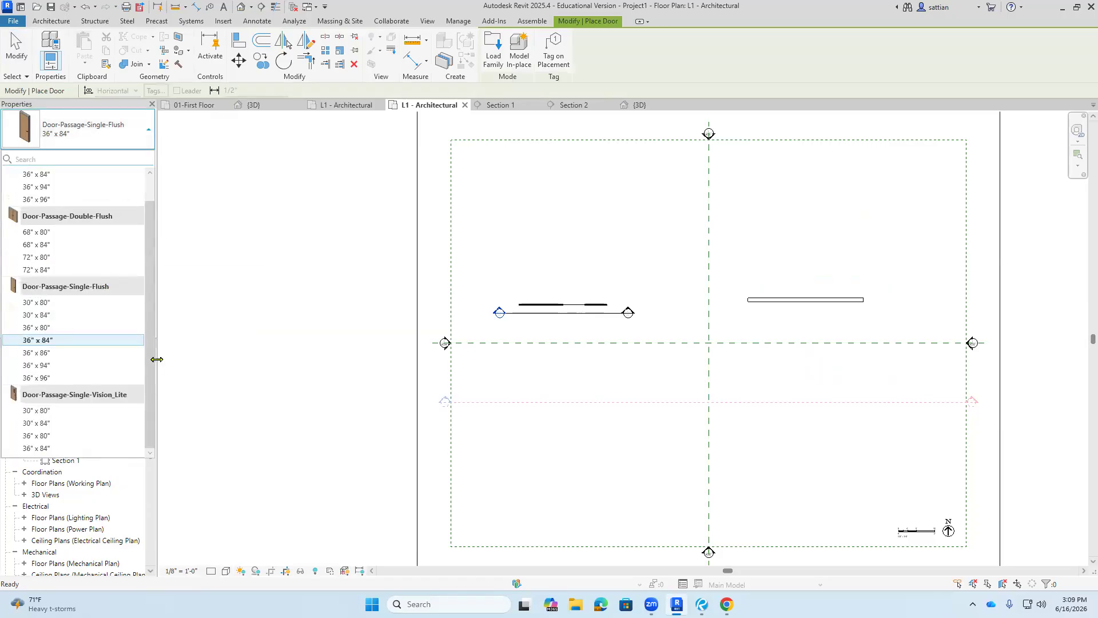
pyautogui.moveTo(153, 364); pyautogui.dragTo(155, 351)
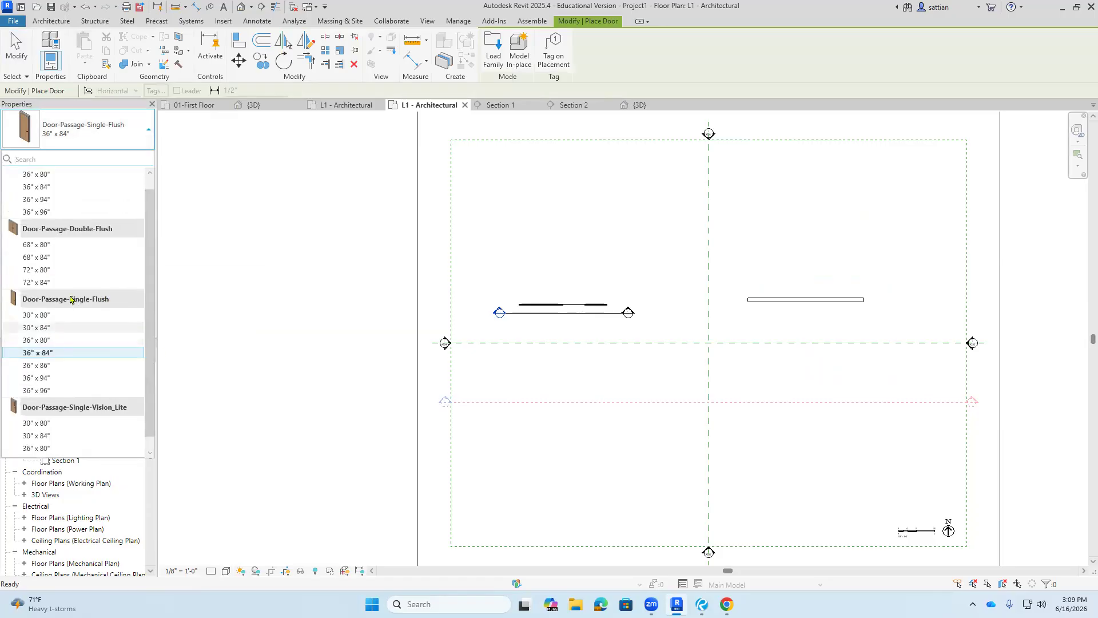
pyautogui.click(37, 282)
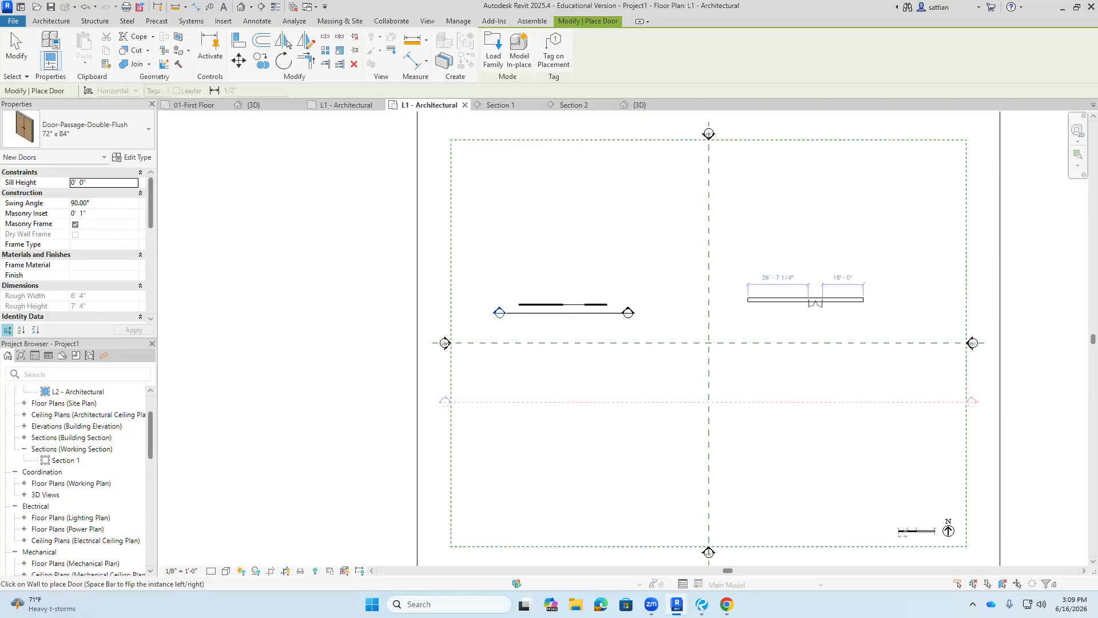
pyautogui.click(815, 303)
pyautogui.press('Escape')
pyautogui.press('Escape')
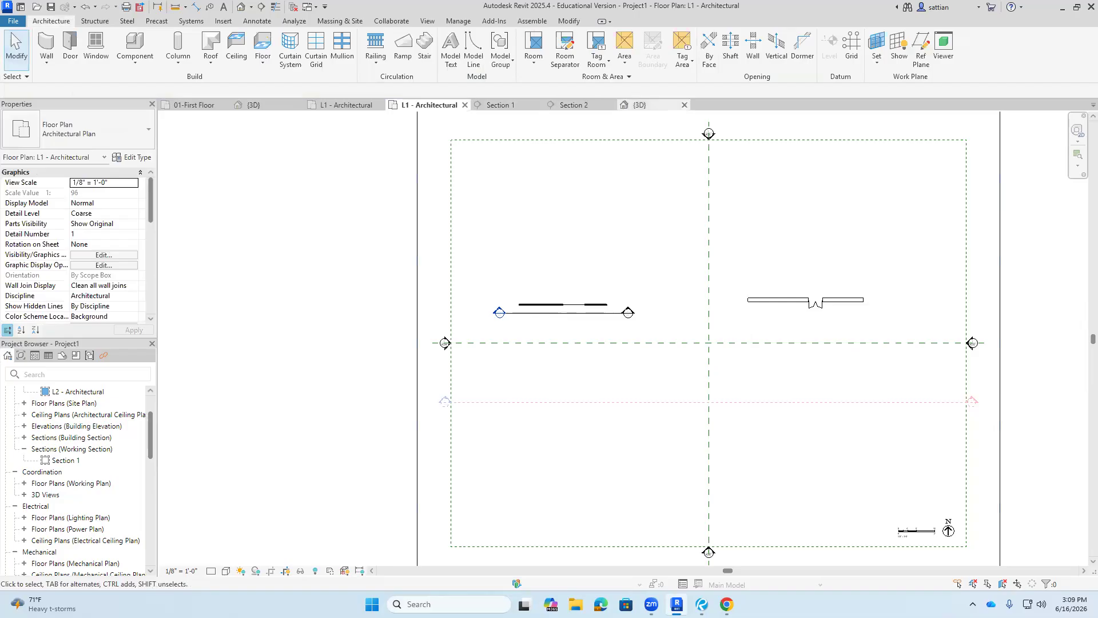
# - Check the double door in the 3D view and return to the L1 - Architectural plan
pyautogui.click(637, 105)
pyautogui.scroll(8, 899, 530)
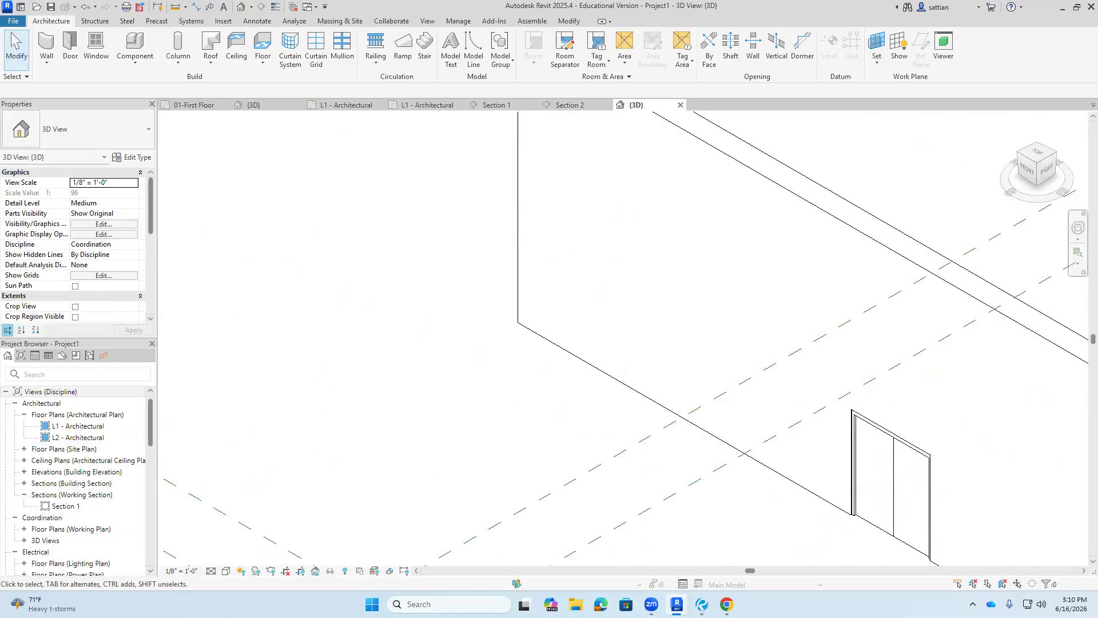
pyautogui.click(428, 105)
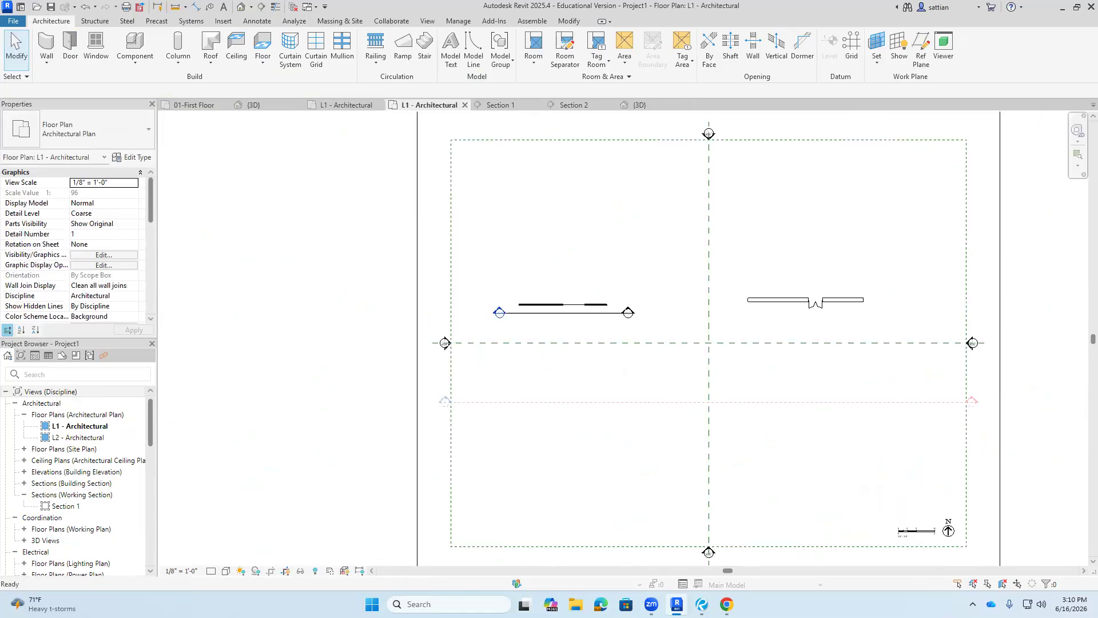
pyautogui.scroll(3, 827, 313)
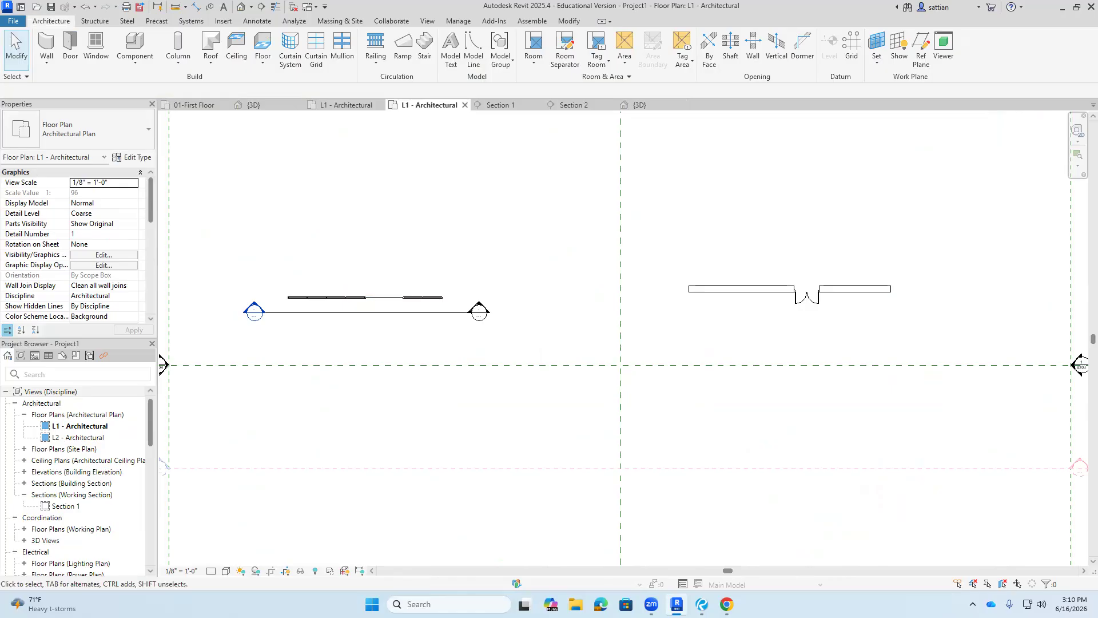
# - Review the door types loaded in the project and leave the Door command
pyautogui.click(71, 45)
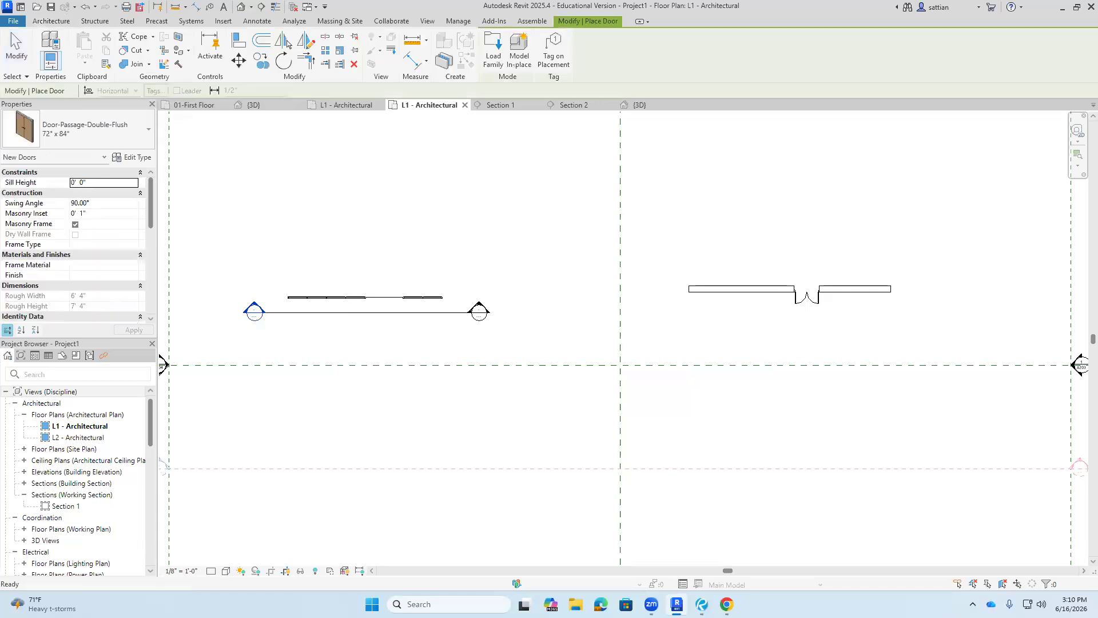
pyautogui.click(136, 130)
pyautogui.moveTo(153, 250); pyautogui.dragTo(147, 181)
pyautogui.click(13, 48)
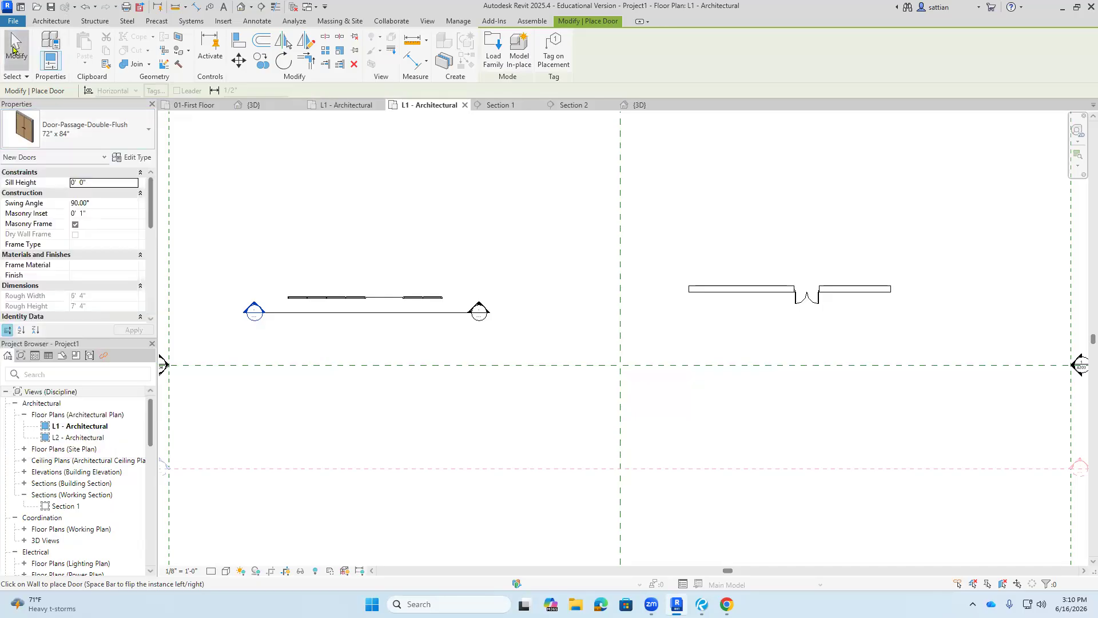
pyautogui.click(13, 48)
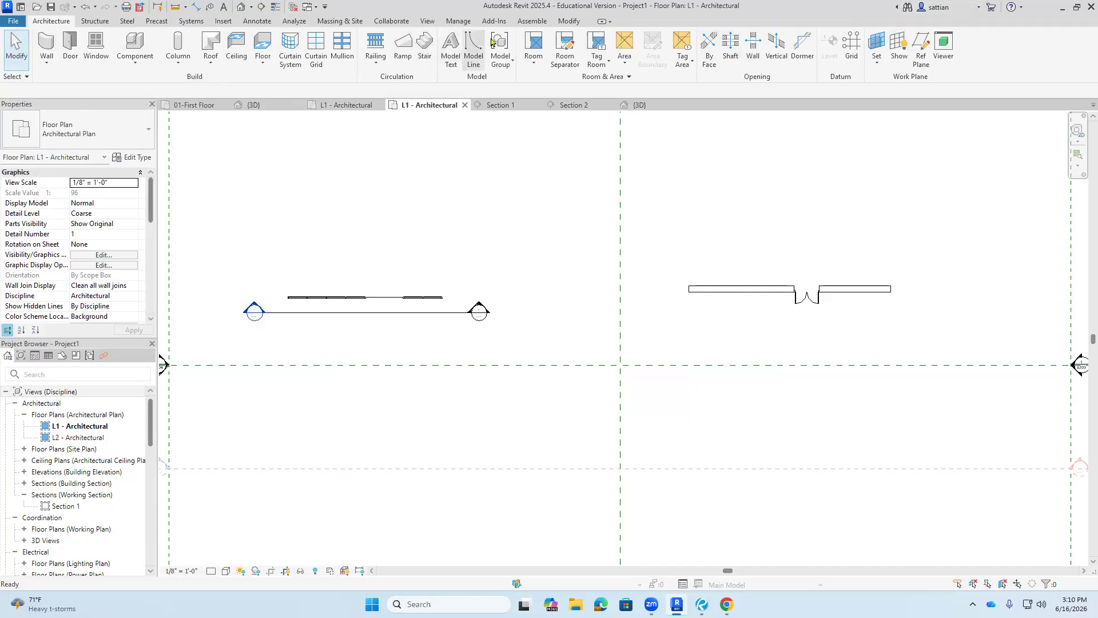
# - Load the Door-Curtain-Wall-Double-Storefront, Door-Curtain-Wall-Single-Glass and Door-Double-Sliding families from the Autodesk door library
pyautogui.click(224, 25)
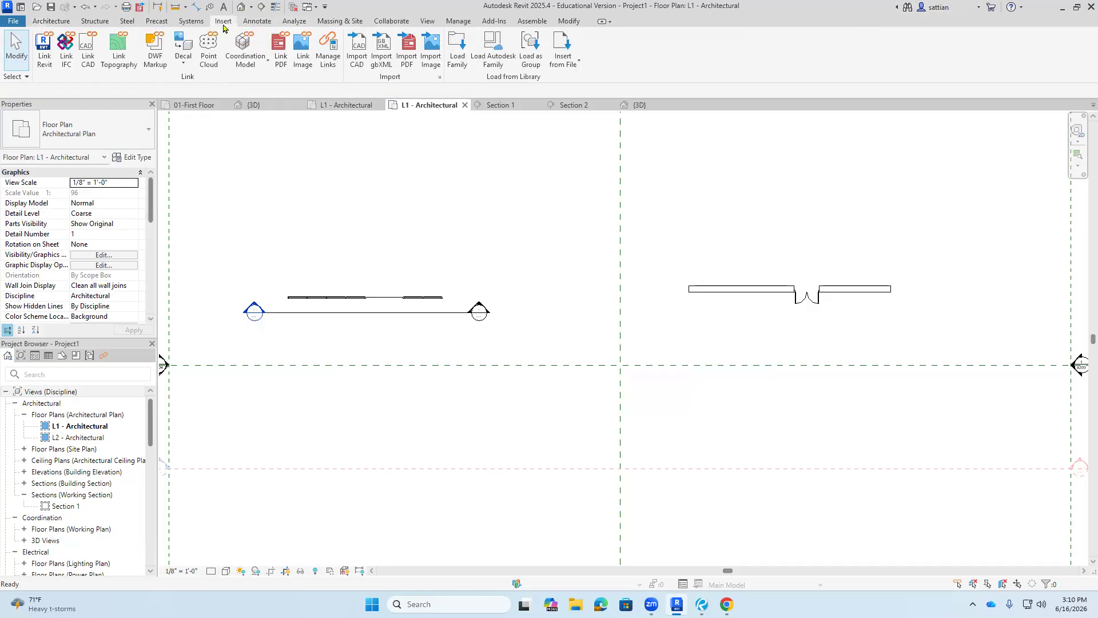
pyautogui.click(497, 61)
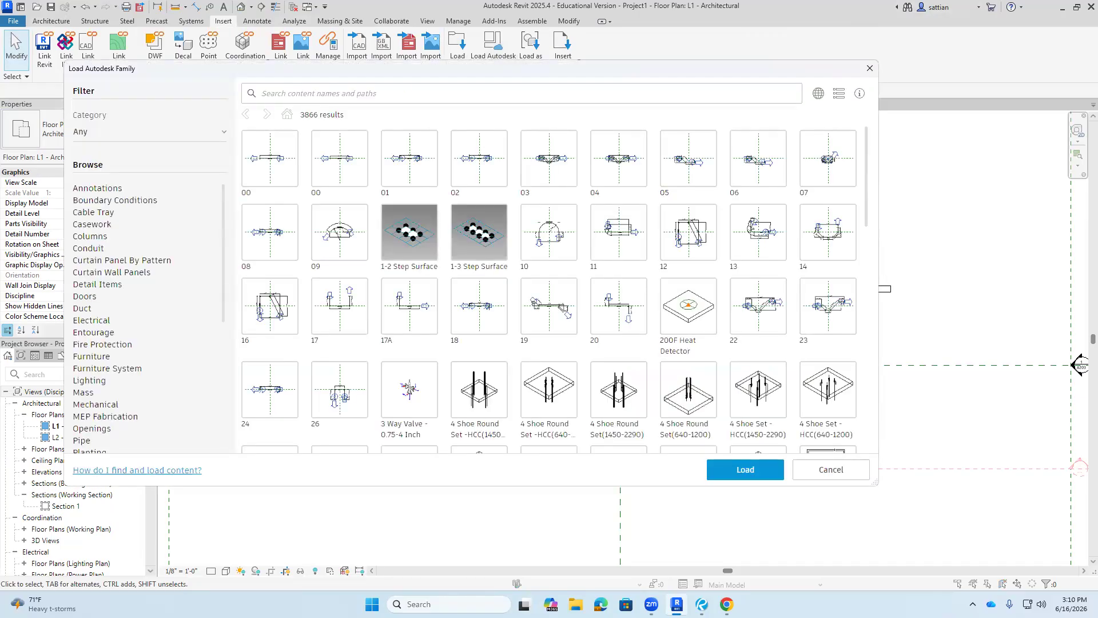
pyautogui.click(92, 296)
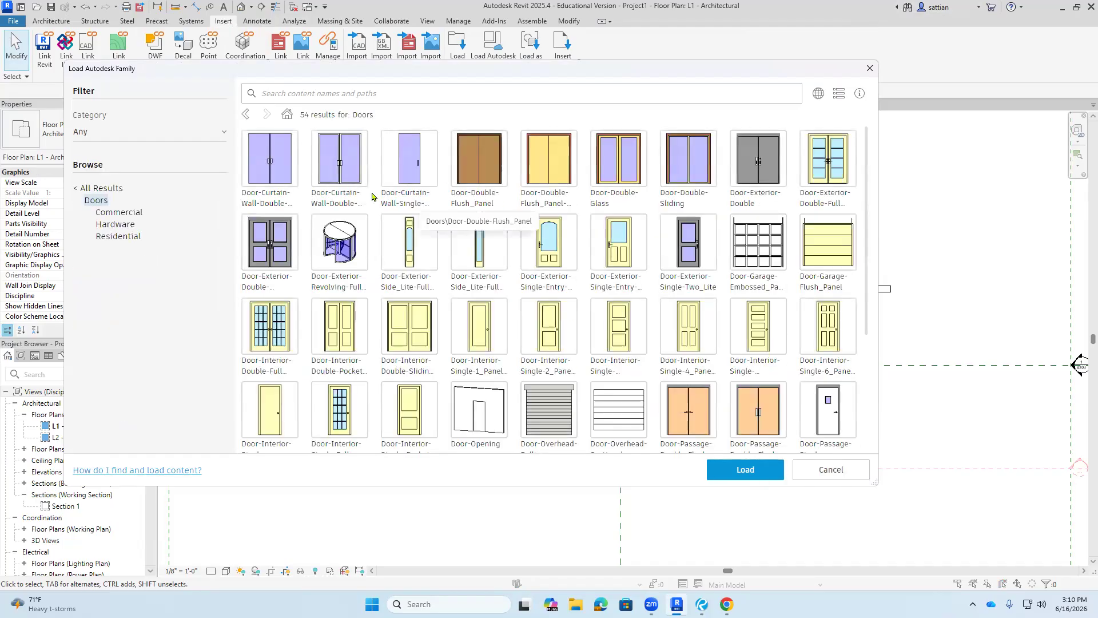
pyautogui.click(345, 186)
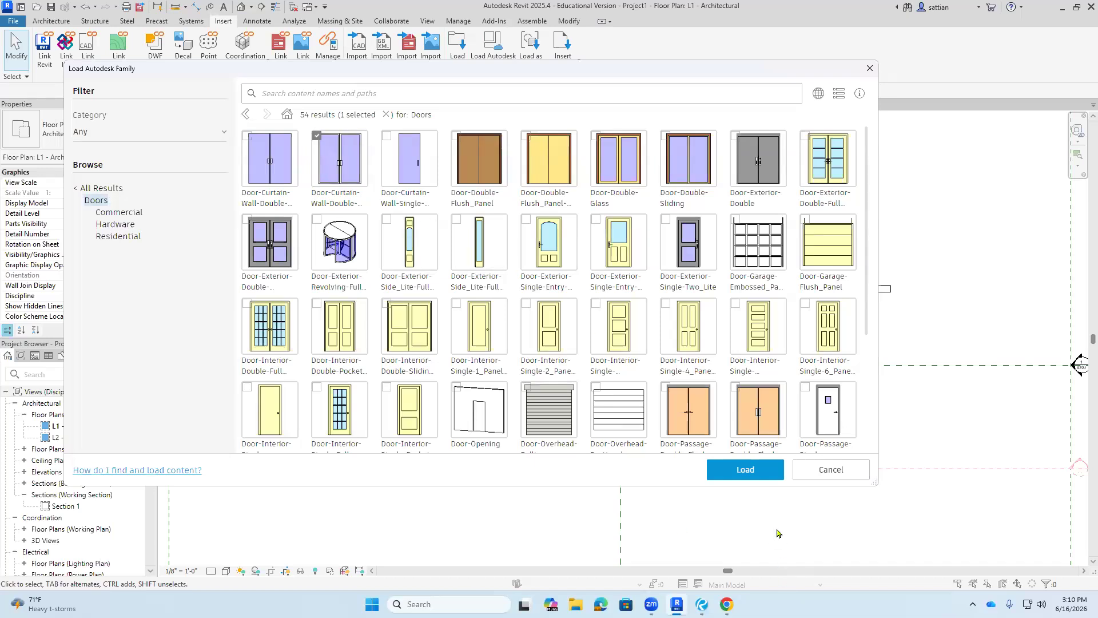
pyautogui.click(419, 166)
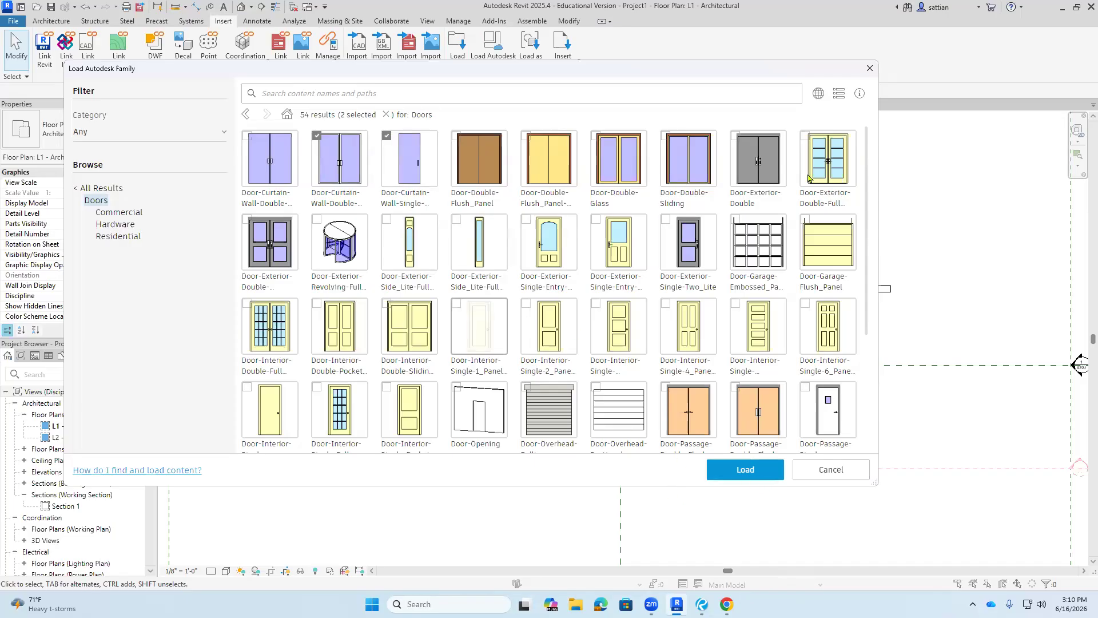
pyautogui.click(698, 159)
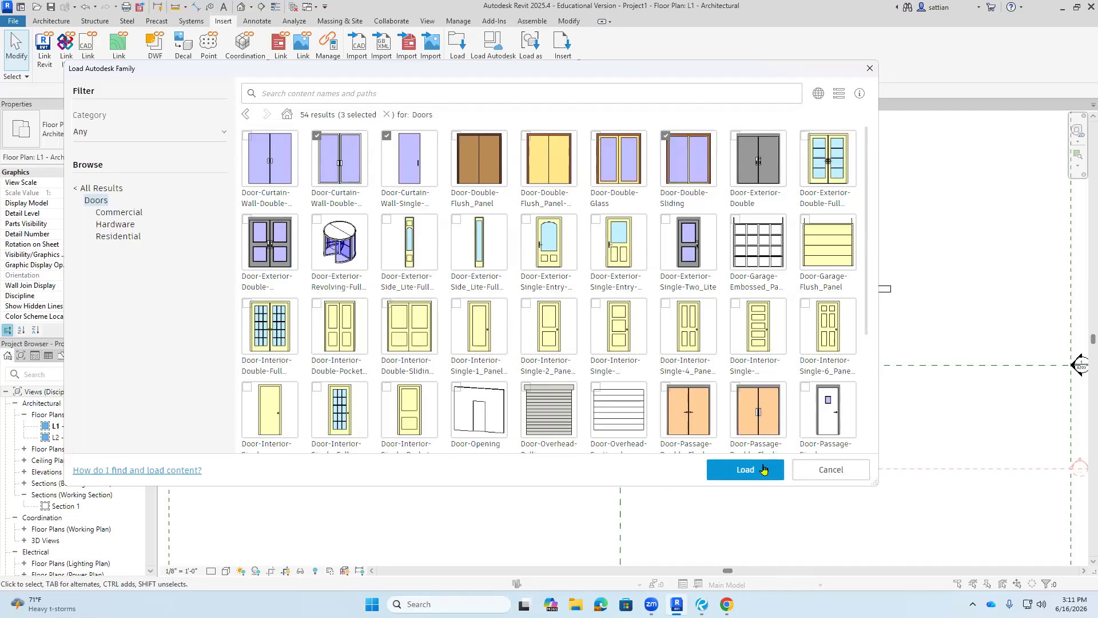
pyautogui.click(745, 469)
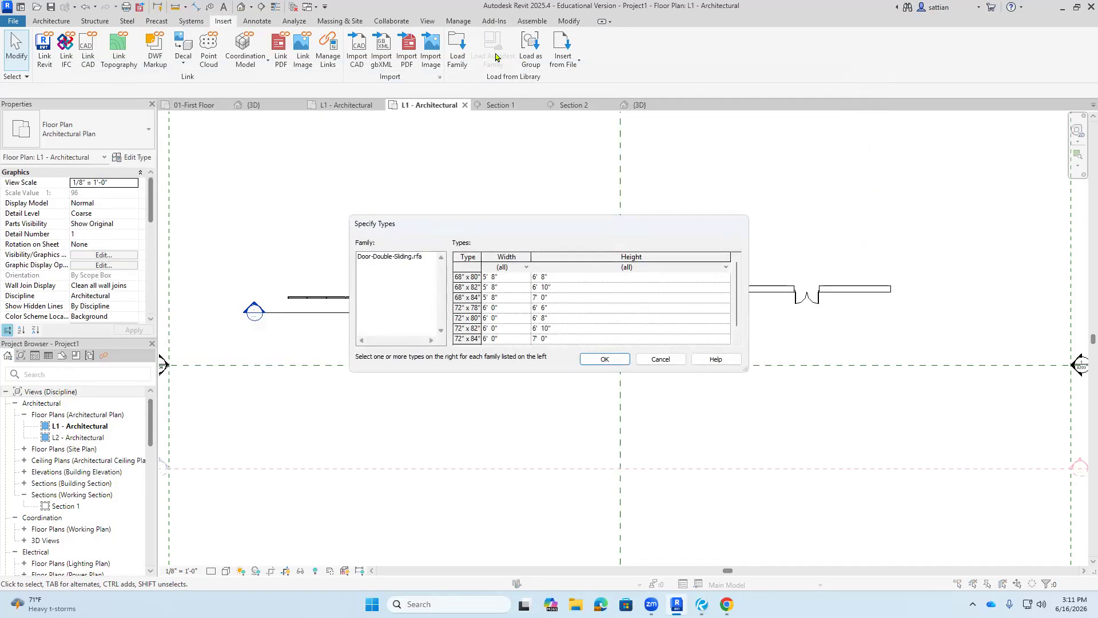
pyautogui.click(605, 359)
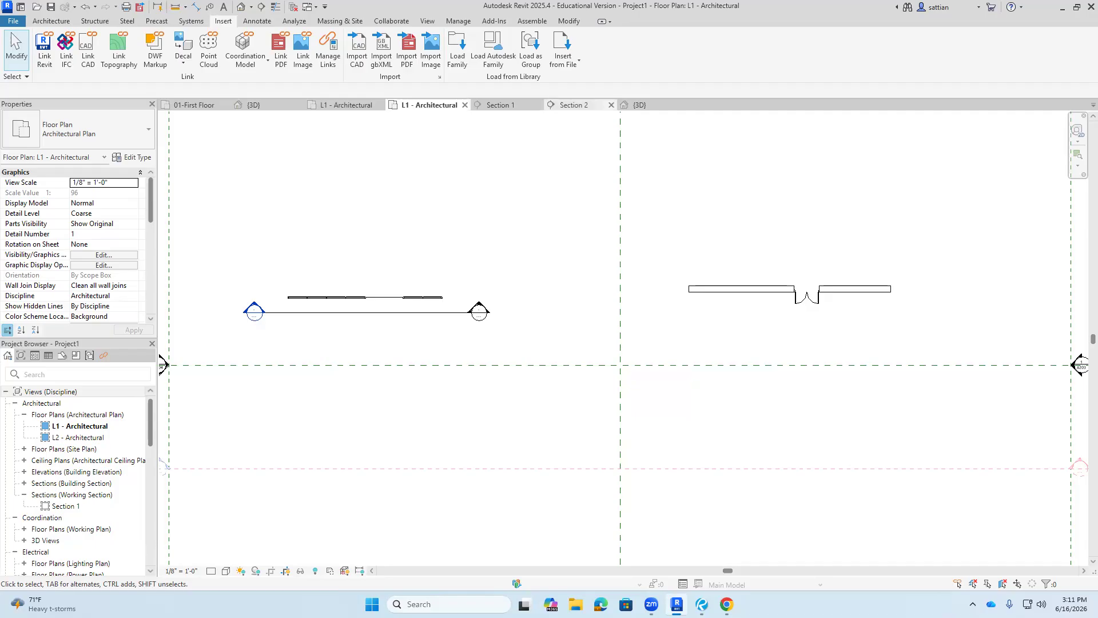
# - In Section 2, change the glazed panel at the curtain wall's entrance opening to Door-Curtain-Wall-Double-Storefront
pyautogui.click(572, 105)
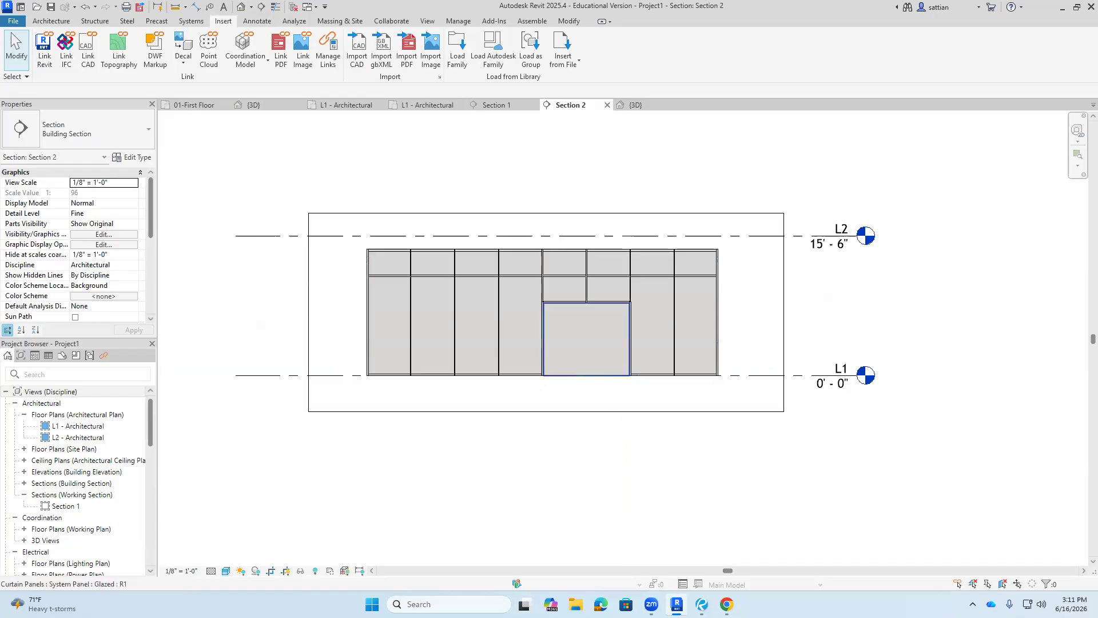
pyautogui.click(589, 369)
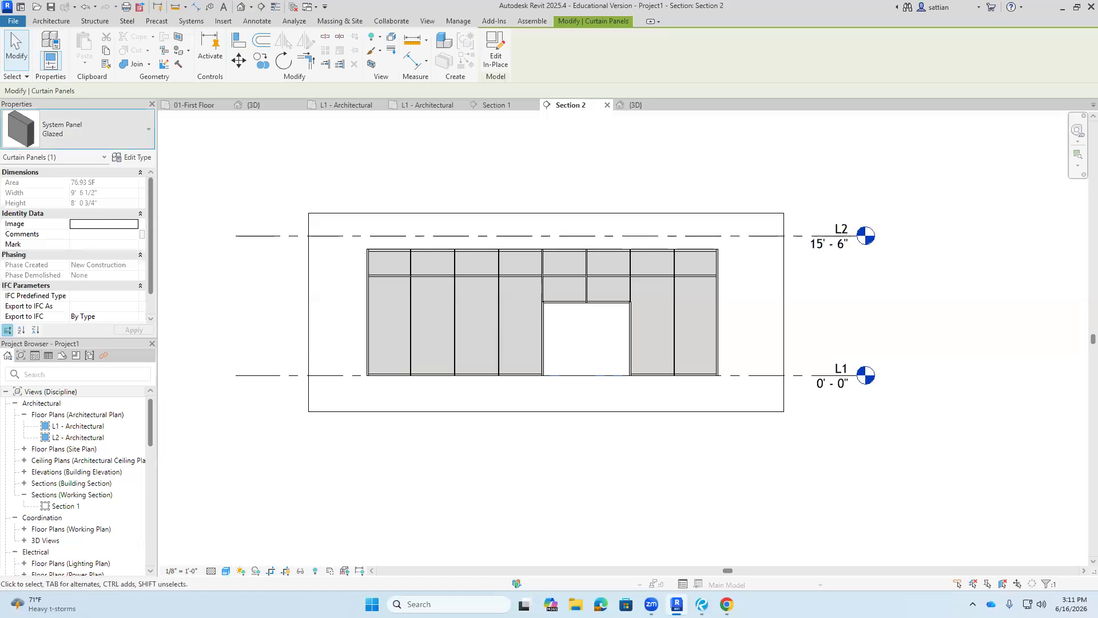
pyautogui.click(92, 130)
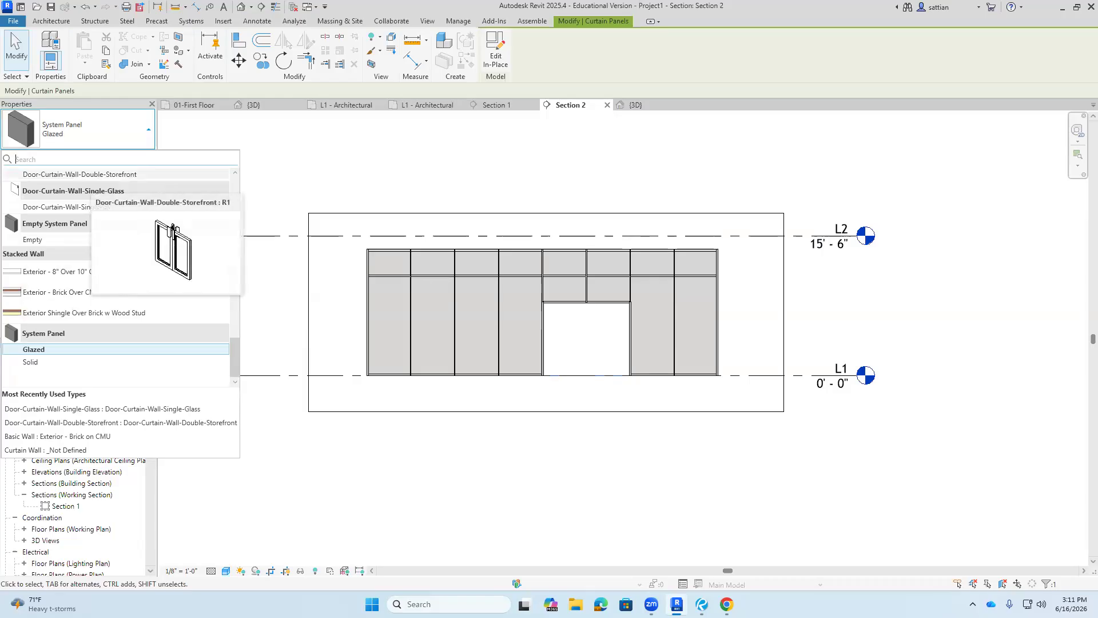
pyautogui.click(80, 174)
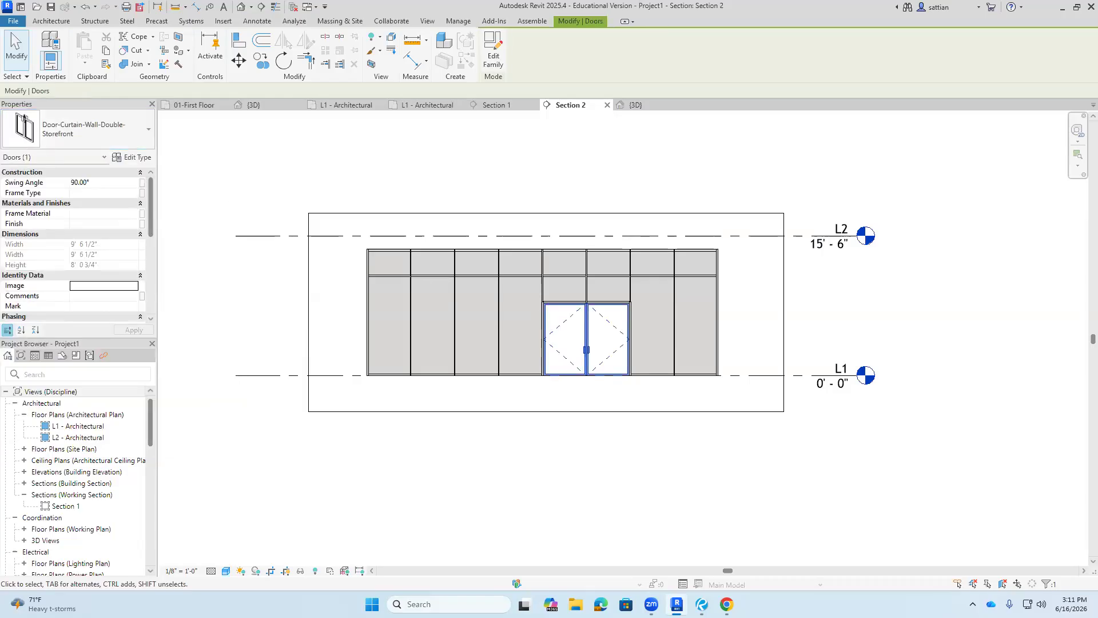
pyautogui.press('Escape')
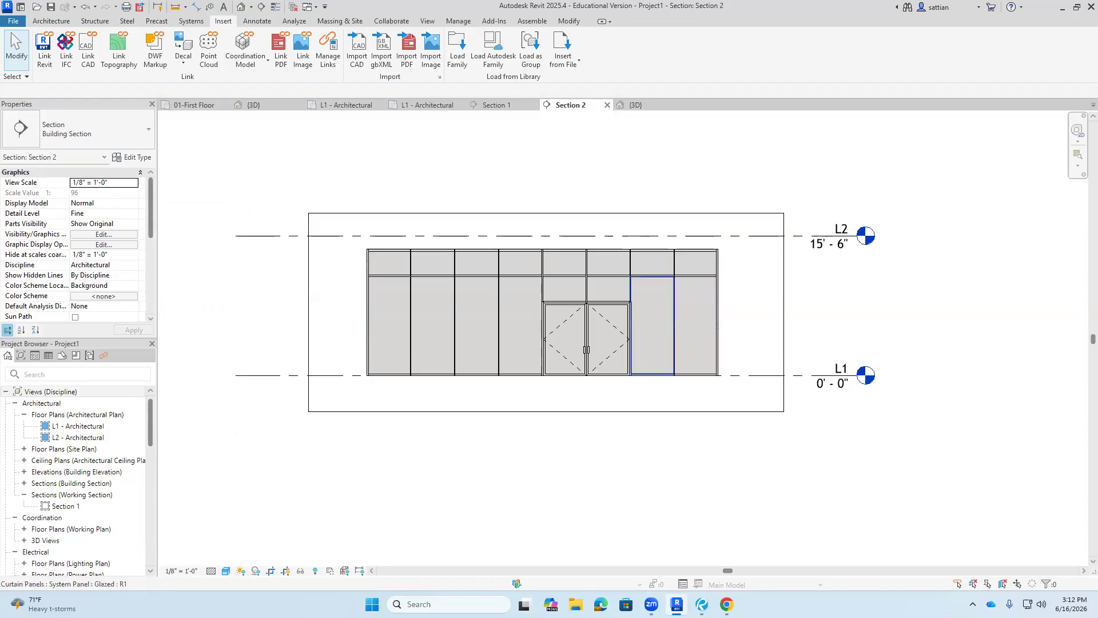
# - Change the tall lower glazed panel at the curtain wall's left end to Door-Curtain-Wall-Single-Glass
pyautogui.click(669, 343)
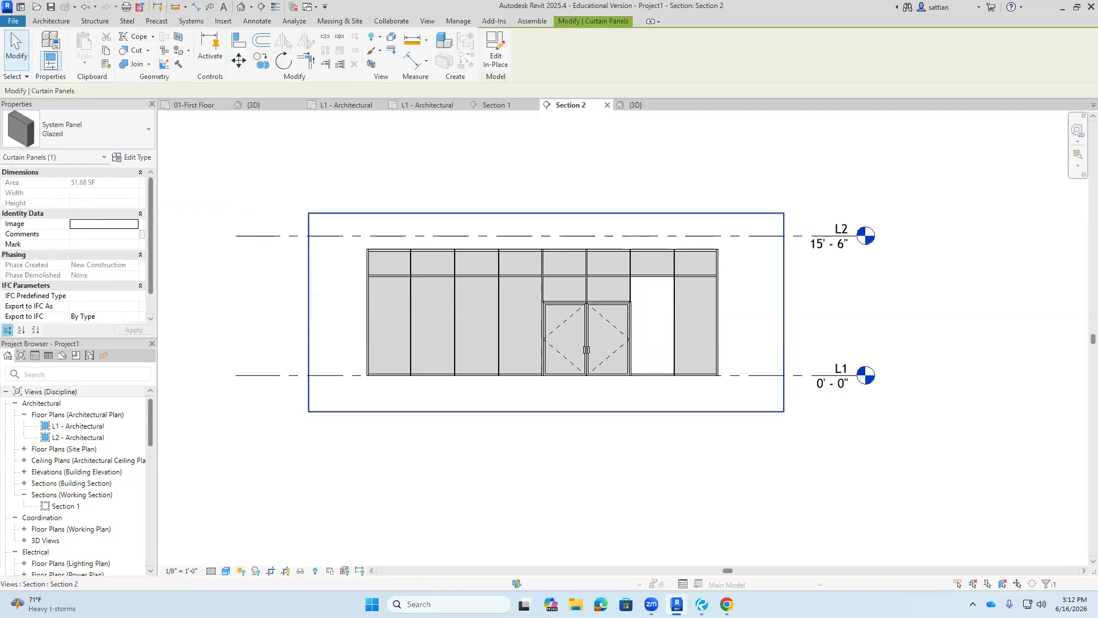
pyautogui.press('Escape')
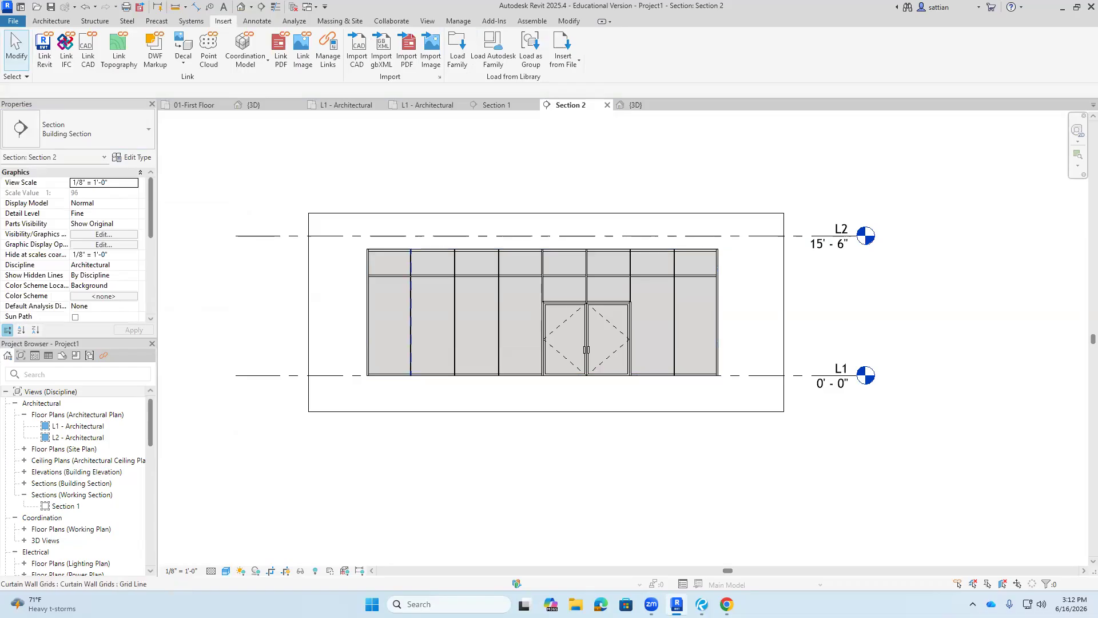
pyautogui.press('Tab')
pyautogui.click(410, 327)
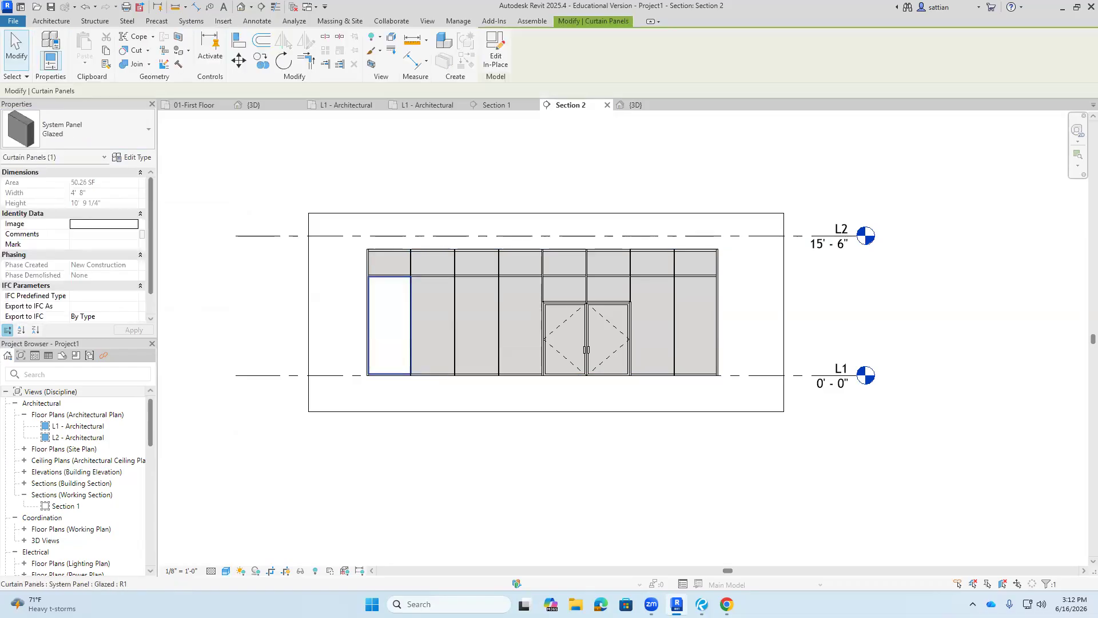
pyautogui.click(118, 144)
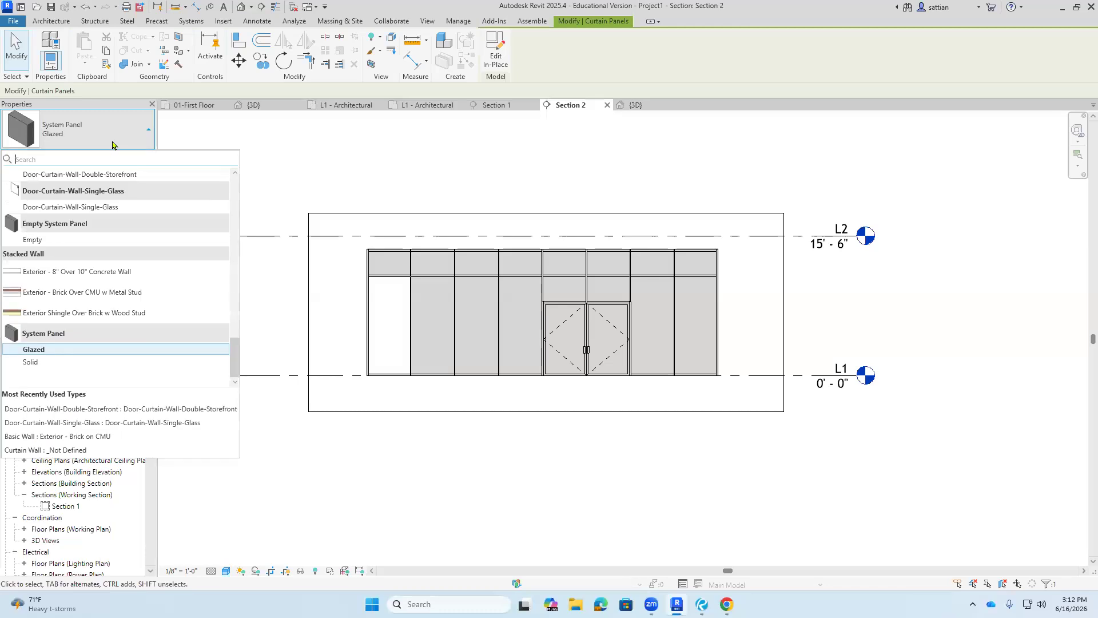
pyautogui.click(106, 207)
pyautogui.click(438, 459)
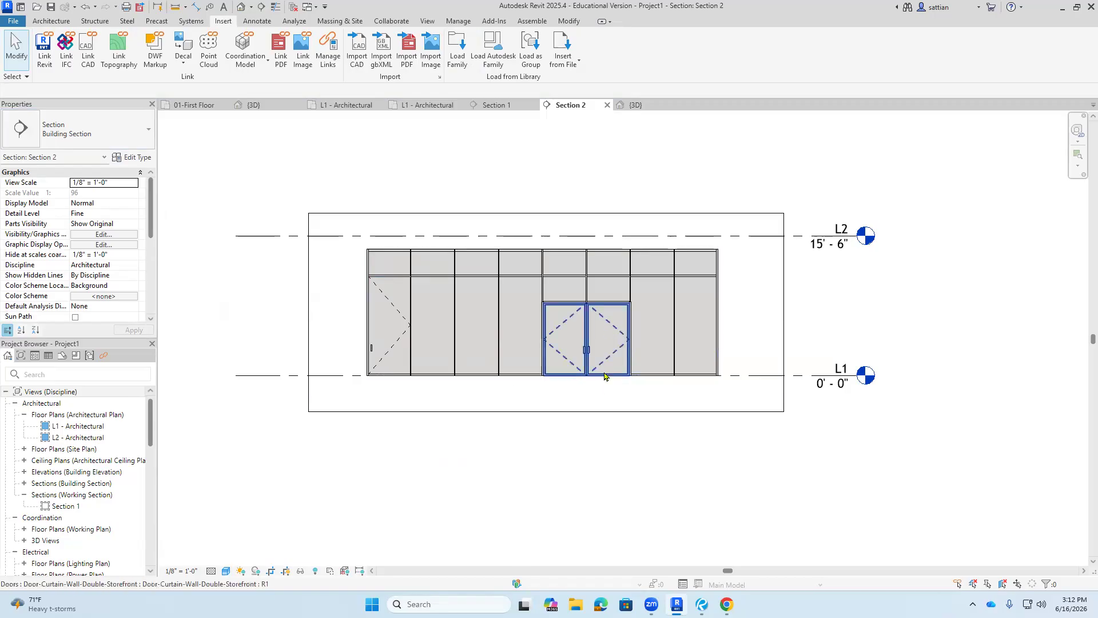
# - Set the Project1 3D view to Fine detail level and the Shaded visual style
pyautogui.click(260, 106)
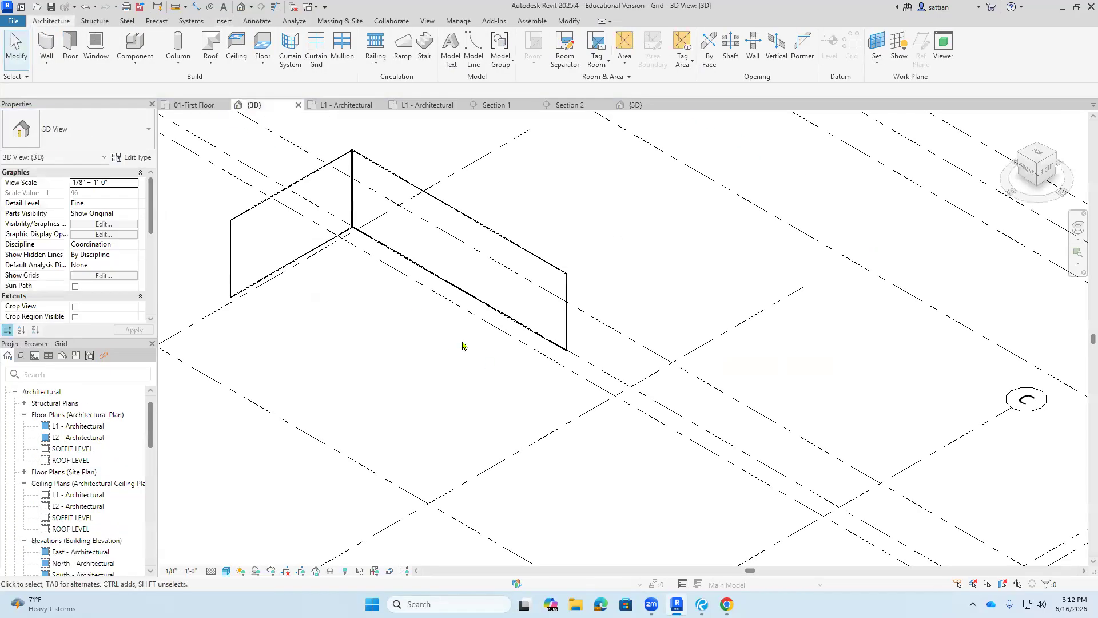
pyautogui.click(635, 105)
pyautogui.scroll(-5, 539, 292)
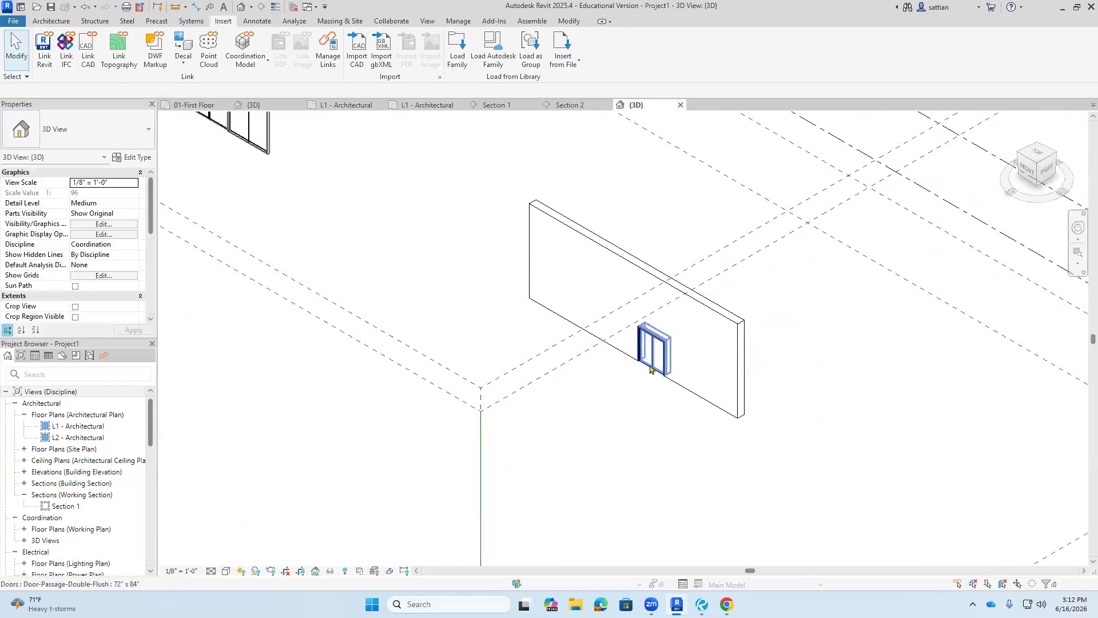
pyautogui.scroll(-2, 650, 369)
pyautogui.click(211, 571)
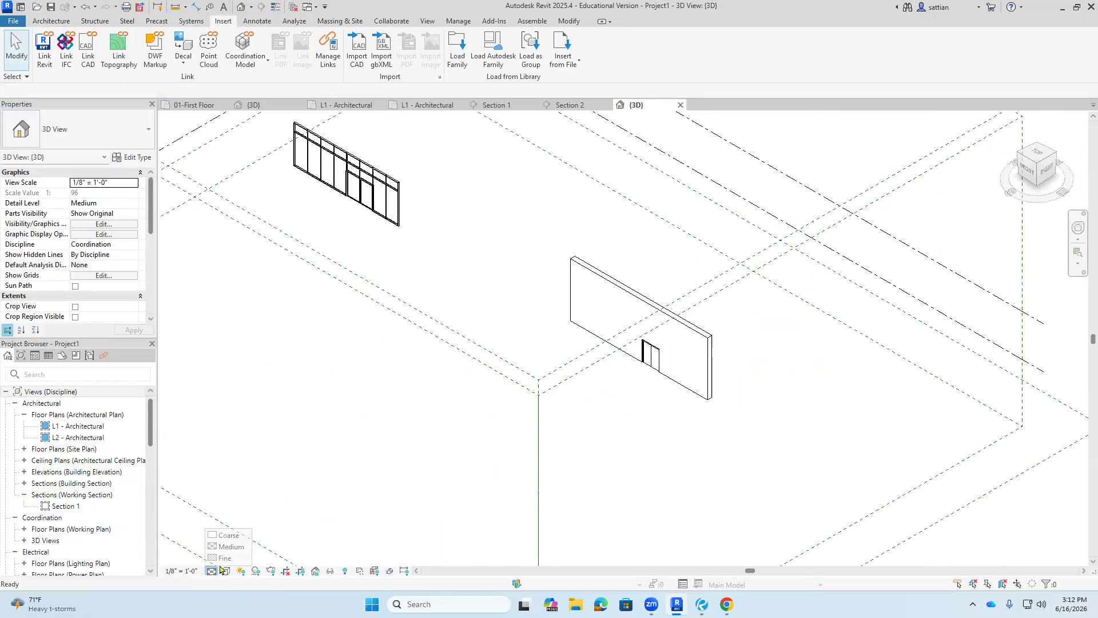
pyautogui.click(224, 558)
pyautogui.click(227, 571)
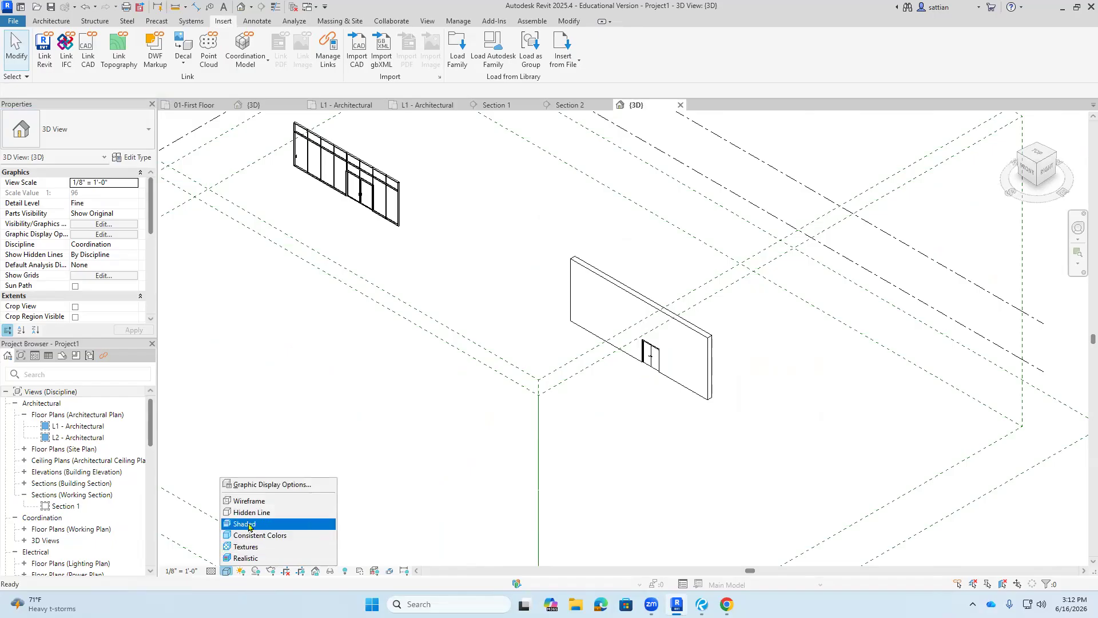
pyautogui.click(244, 524)
# - Examine the brick wall's double door and the curtain wall's storefront doors and handles up close in the 3D view
pyautogui.scroll(2, 635, 371)
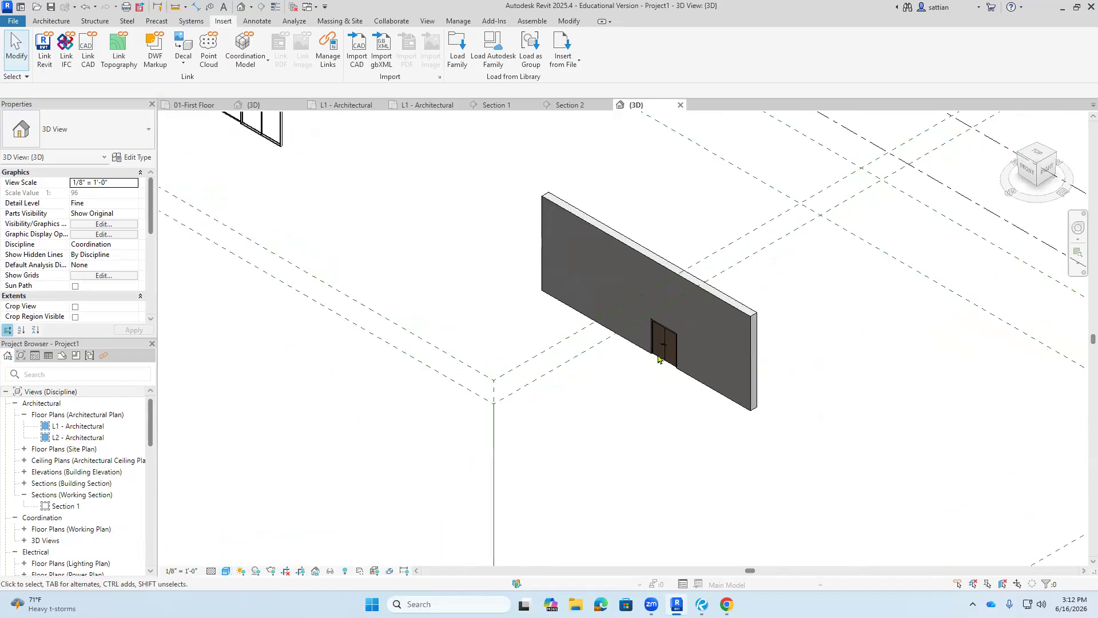
pyautogui.scroll(4, 659, 358)
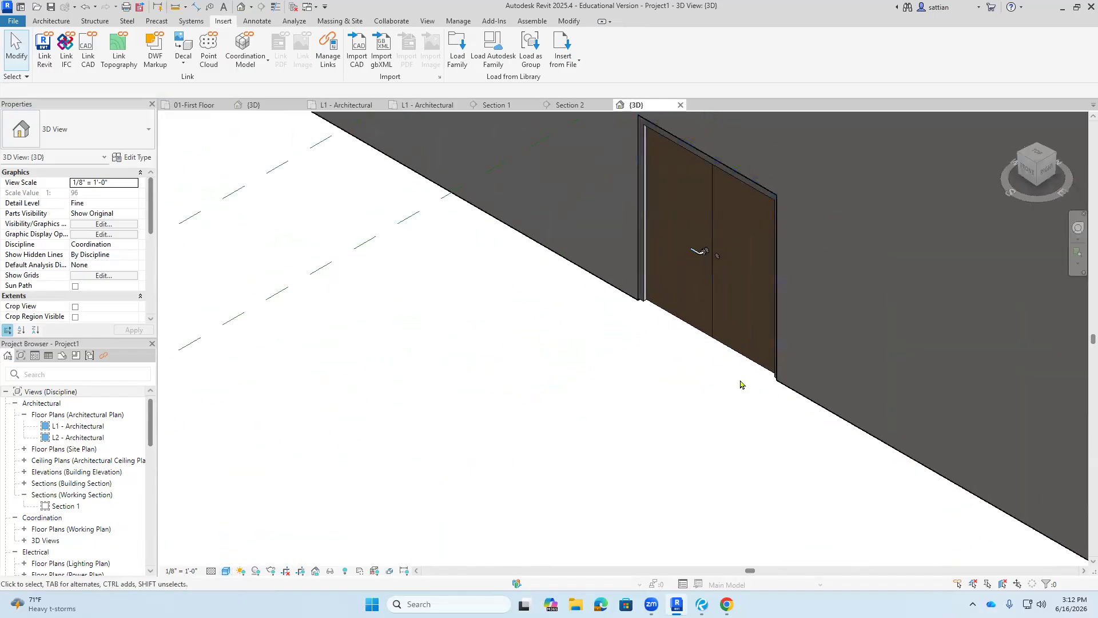
pyautogui.scroll(-4, 523, 387)
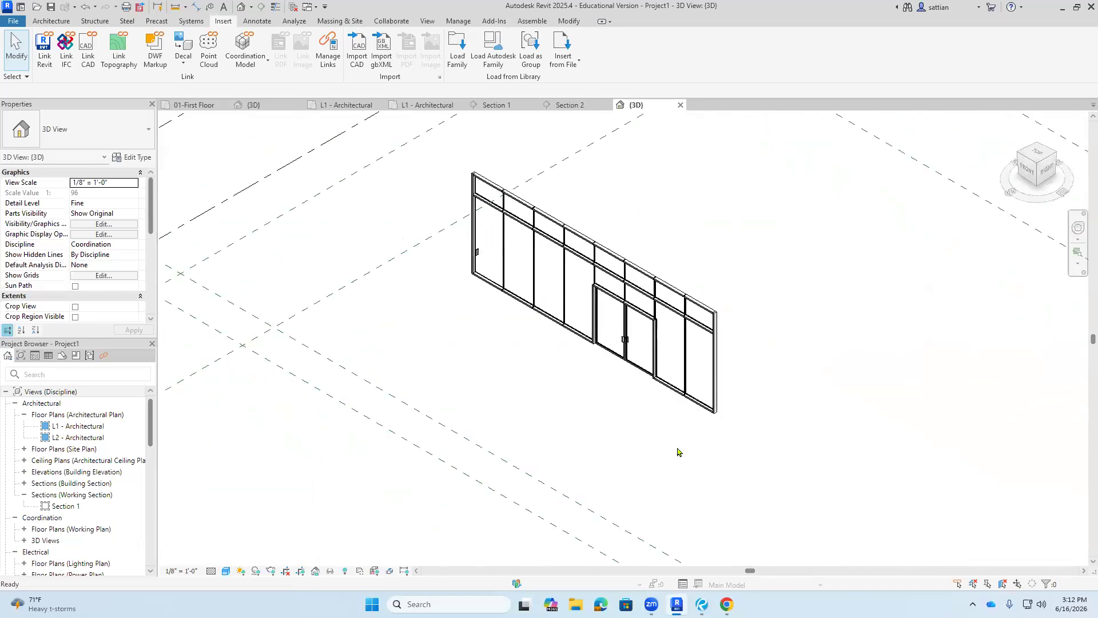
pyautogui.scroll(5, 640, 302)
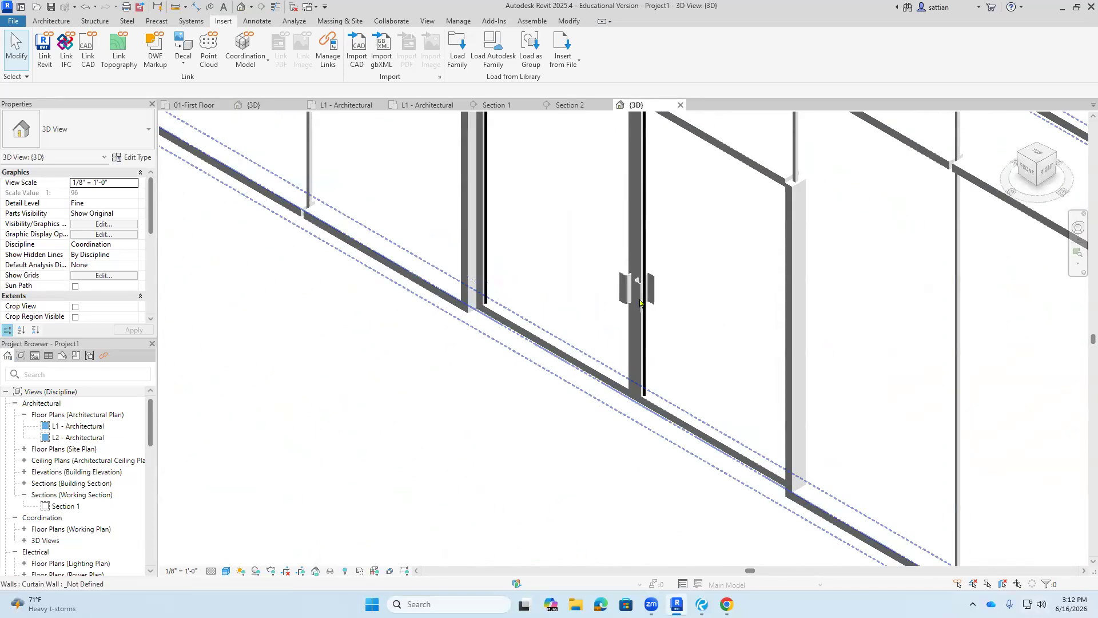
pyautogui.scroll(-3, 639, 302)
pyautogui.scroll(5, 658, 346)
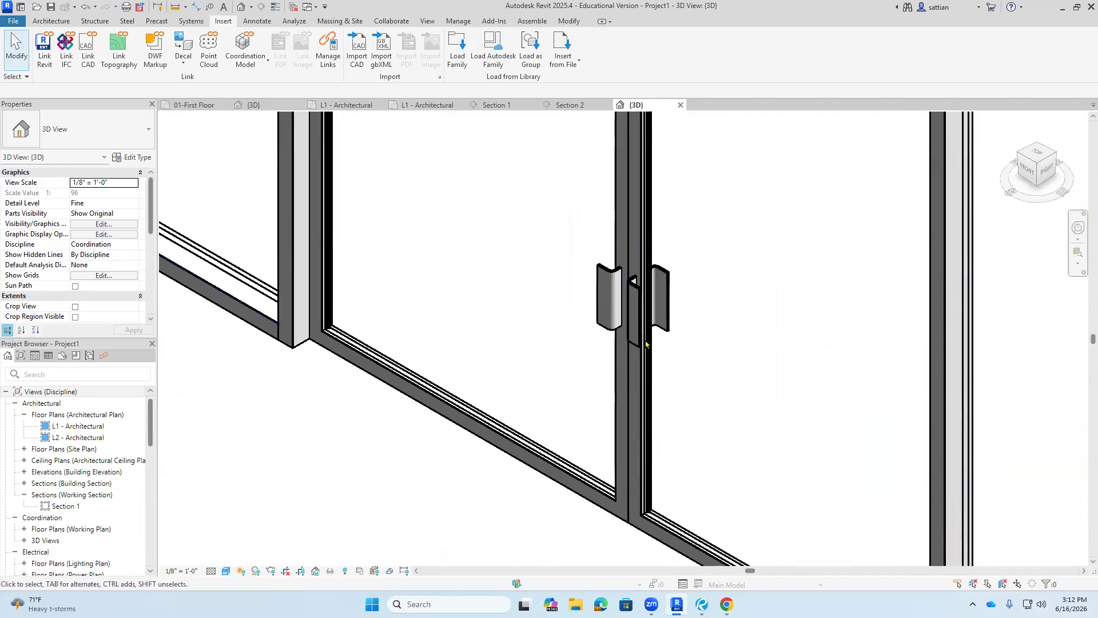
pyautogui.scroll(-6, 641, 330)
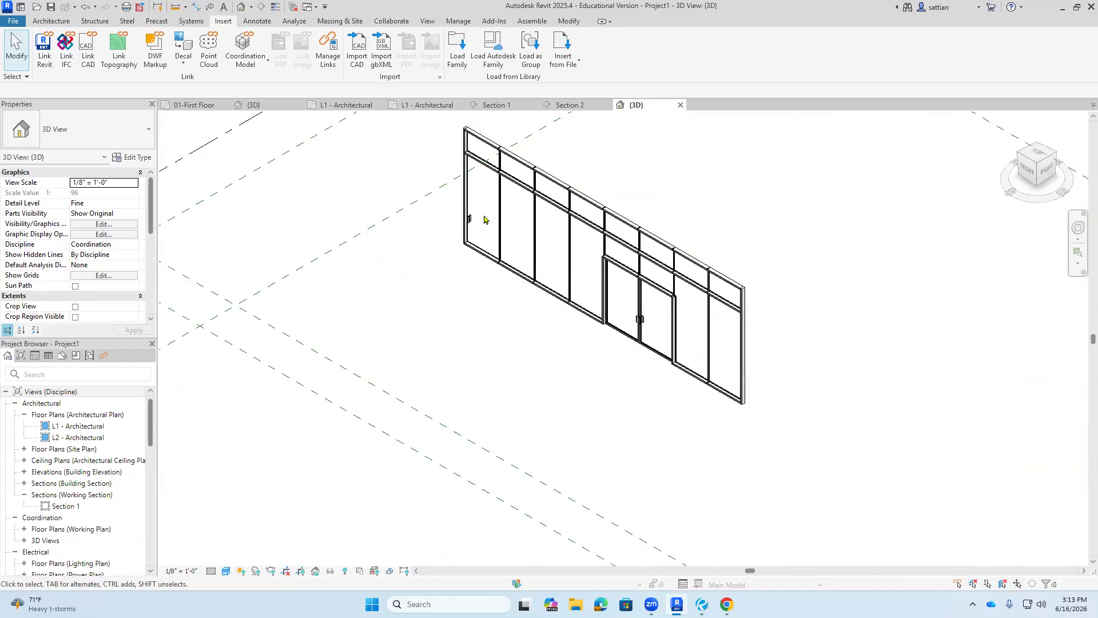
pyautogui.scroll(-2, 483, 219)
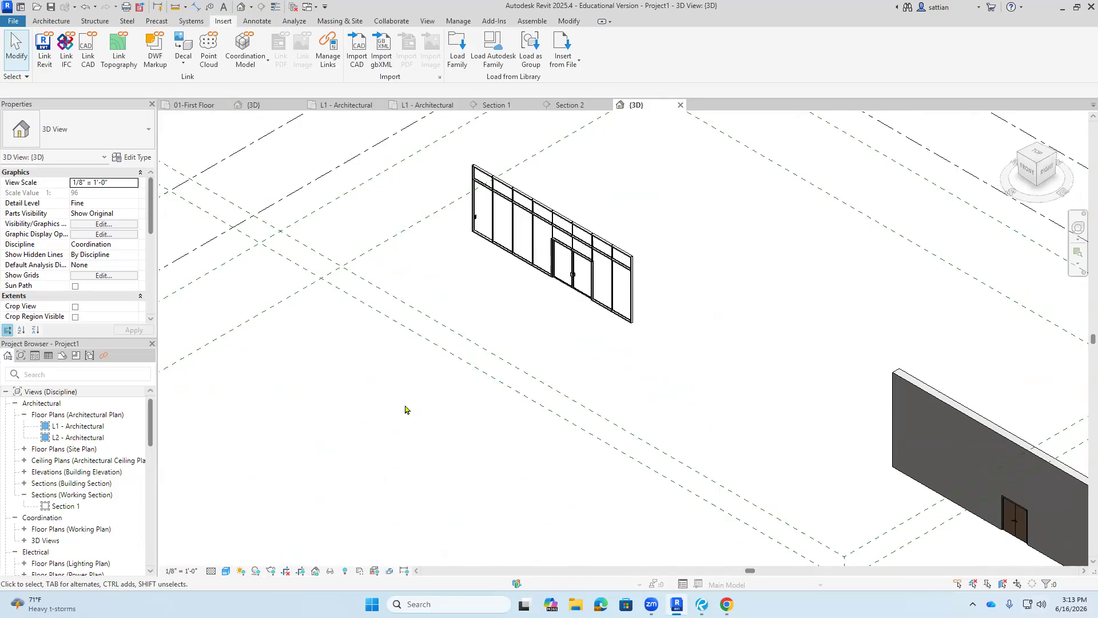
pyautogui.scroll(-2, 404, 410)
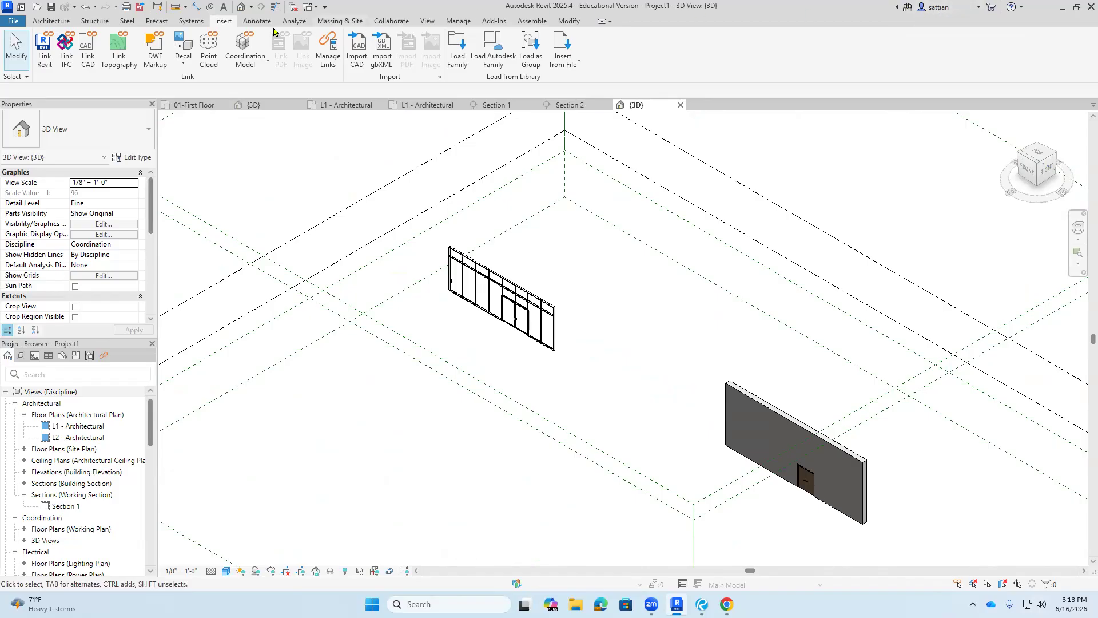
# - Load the 72" x 78" and 72" x 82" types of the Door-Double-Sliding family from the Autodesk door library
pyautogui.click(493, 47)
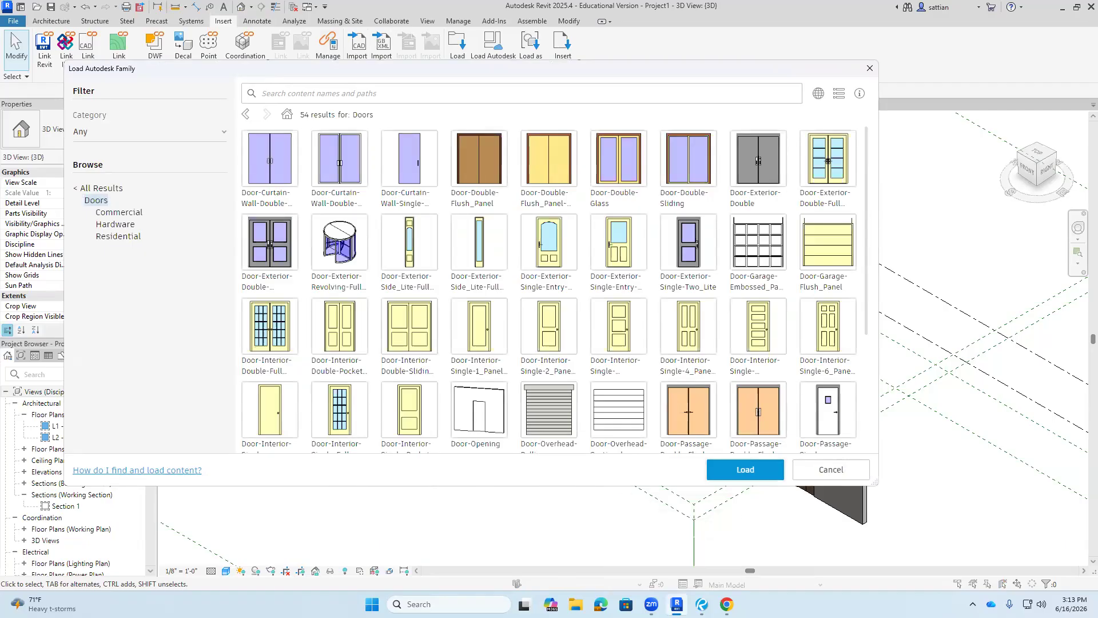
pyautogui.click(688, 164)
pyautogui.click(745, 470)
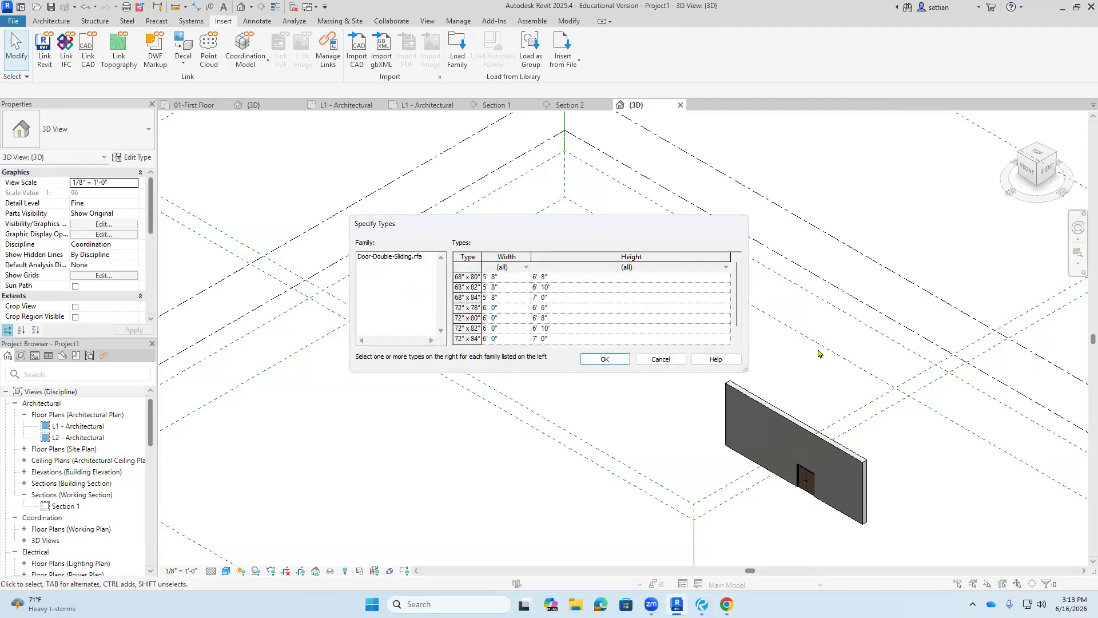
pyautogui.scroll(-1, 738, 335)
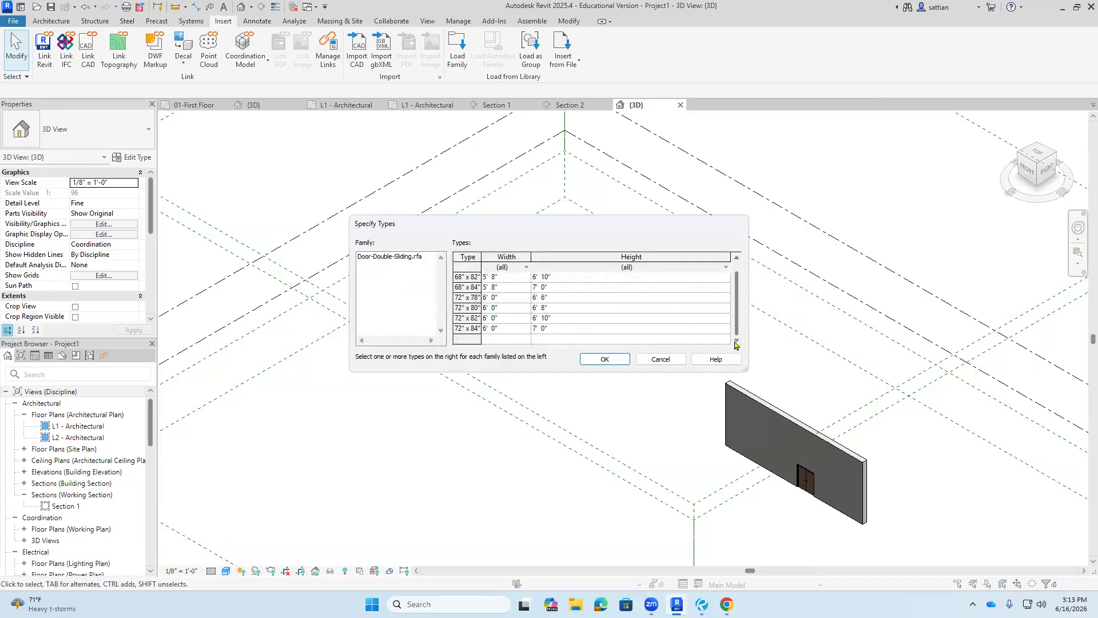
pyautogui.click(481, 297)
pyautogui.keyDown('ctrl'); pyautogui.click(462, 318); pyautogui.keyUp('ctrl')
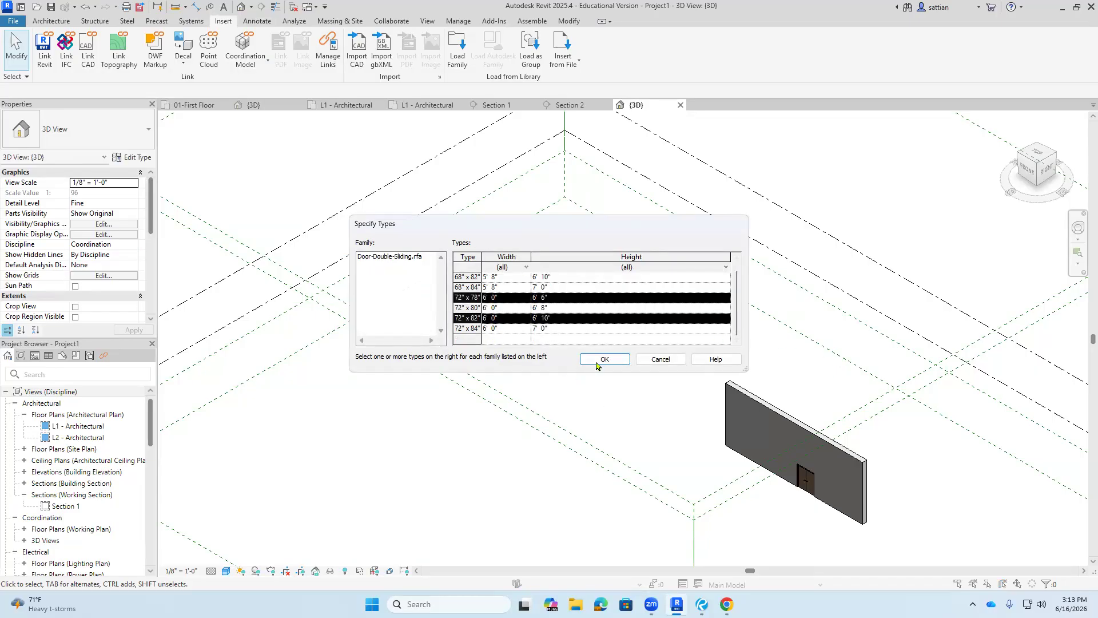
pyautogui.click(596, 364)
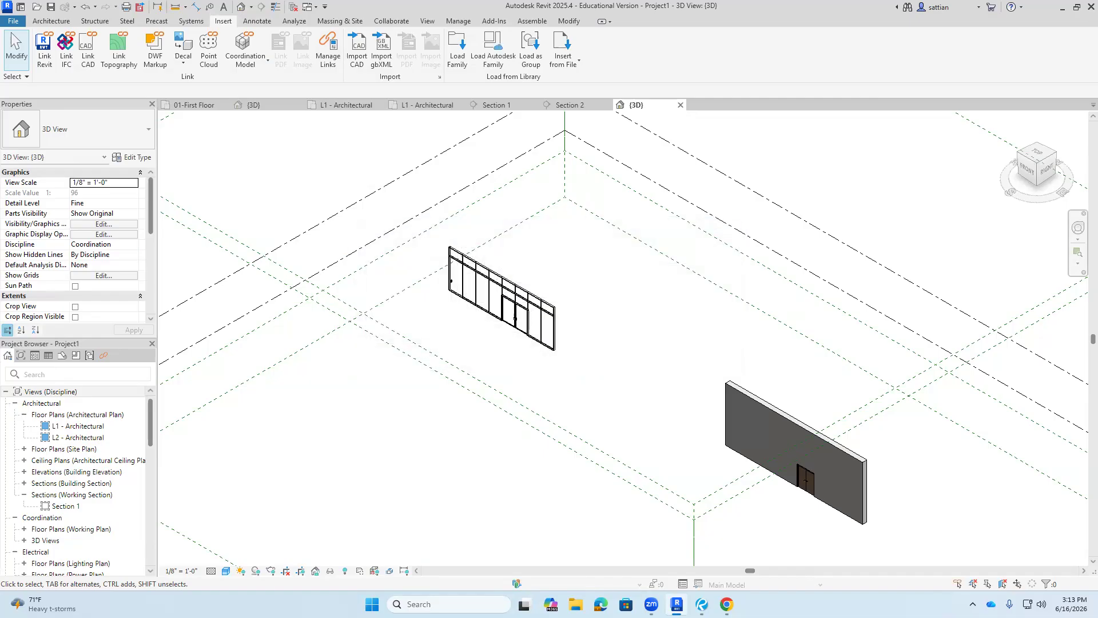
# - Check the door families and sizes available for placement, including the Door-Double-Sliding types, without placing a door
pyautogui.click(51, 20)
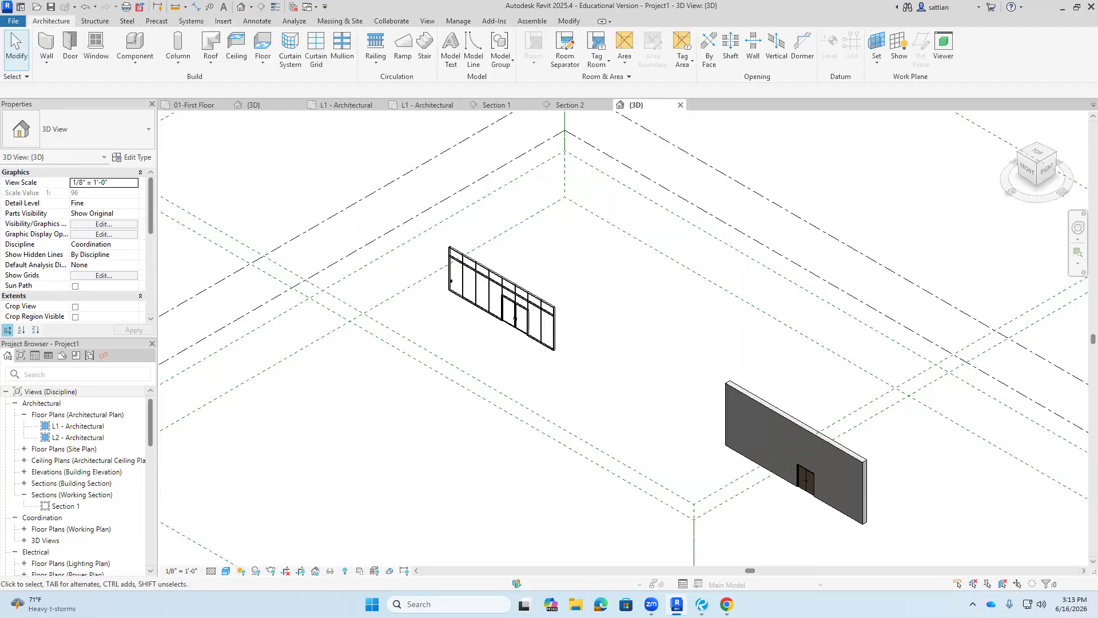
pyautogui.click(70, 46)
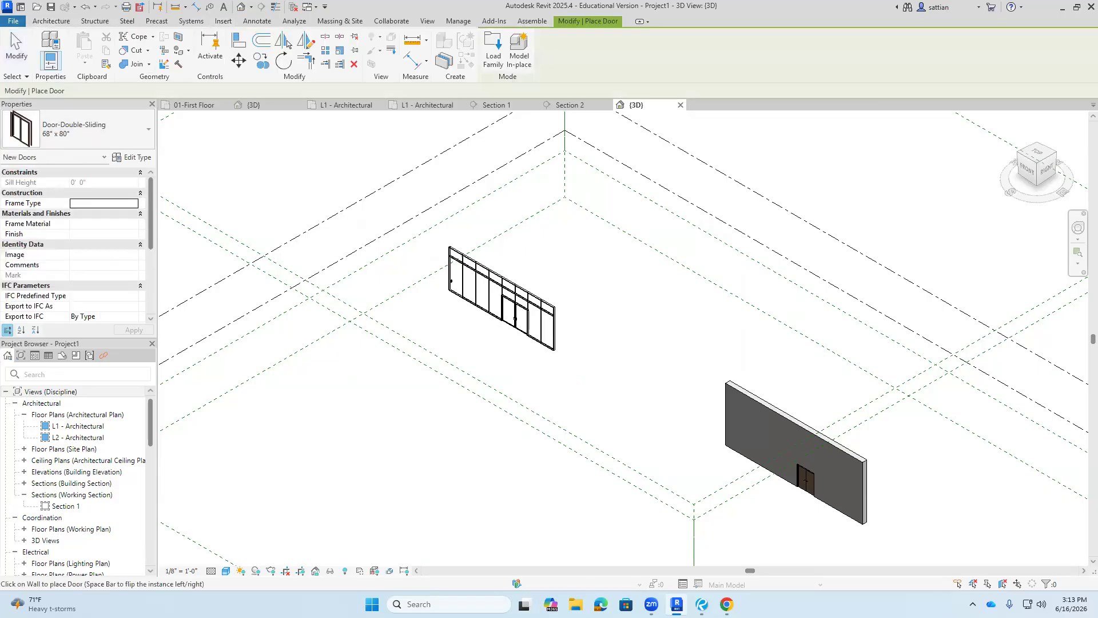
pyautogui.click(147, 135)
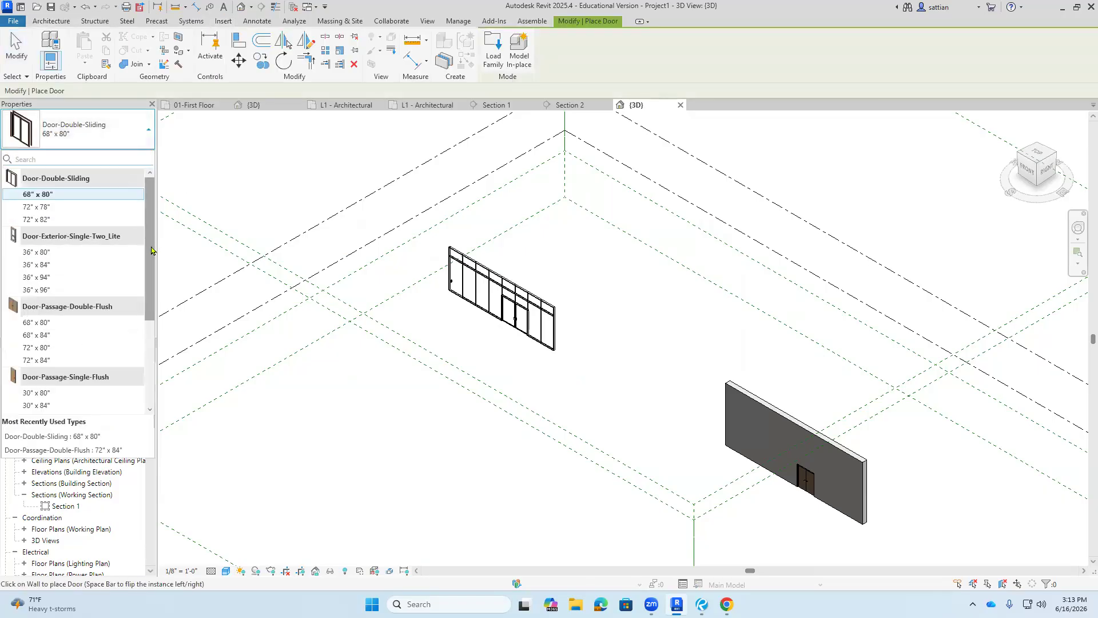
pyautogui.scroll(-5, 143, 366)
pyautogui.scroll(5, 137, 224)
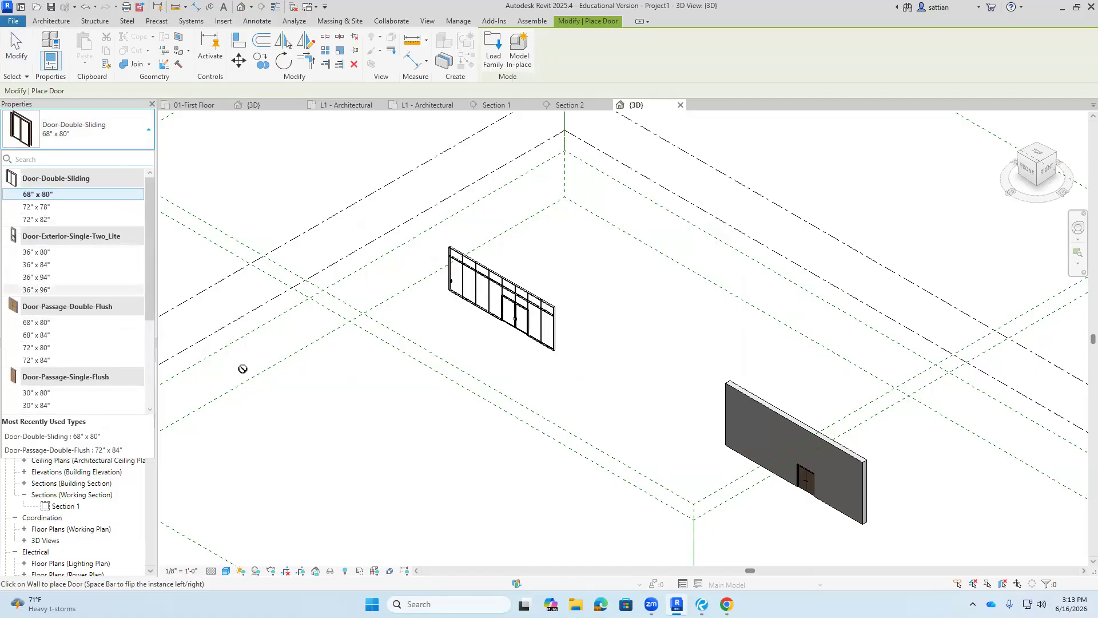
pyautogui.press('Escape')
pyautogui.press('Escape')
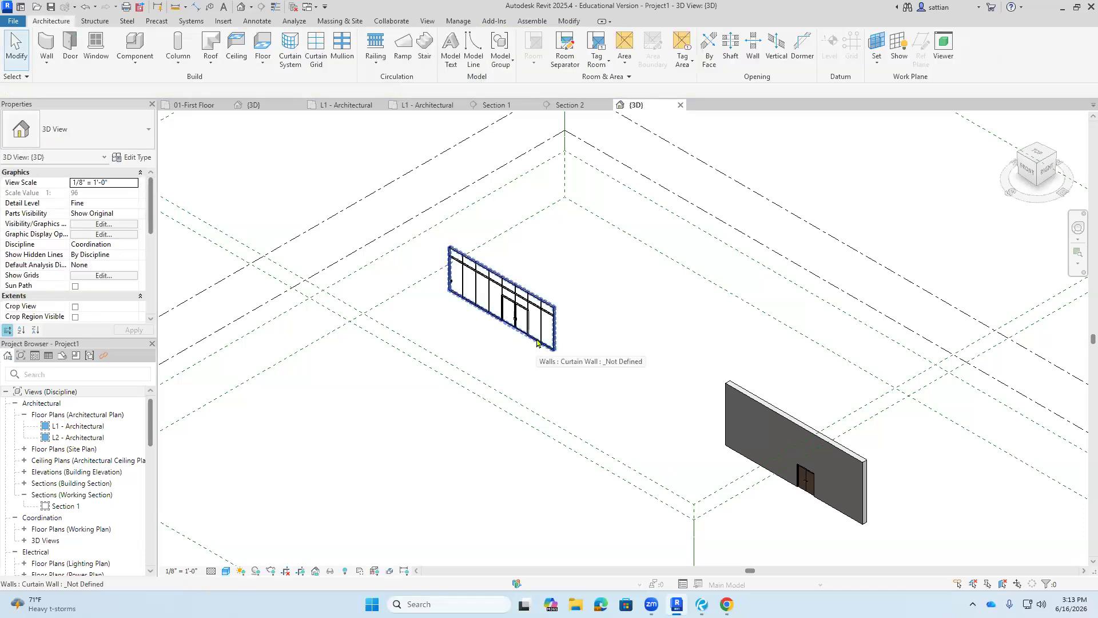
# - Try to change the glazed panel beside the curtain wall's double door to Door-Curtain-Wall-Single-Glass in the 3D view
pyautogui.press('Tab')
pyautogui.click(536, 343)
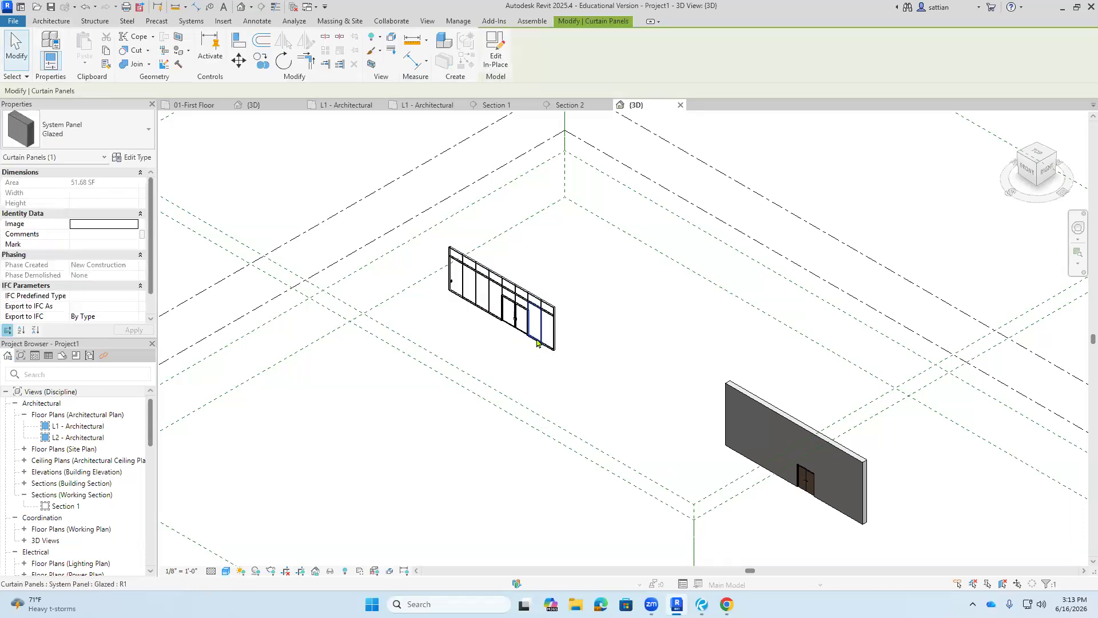
pyautogui.click(102, 135)
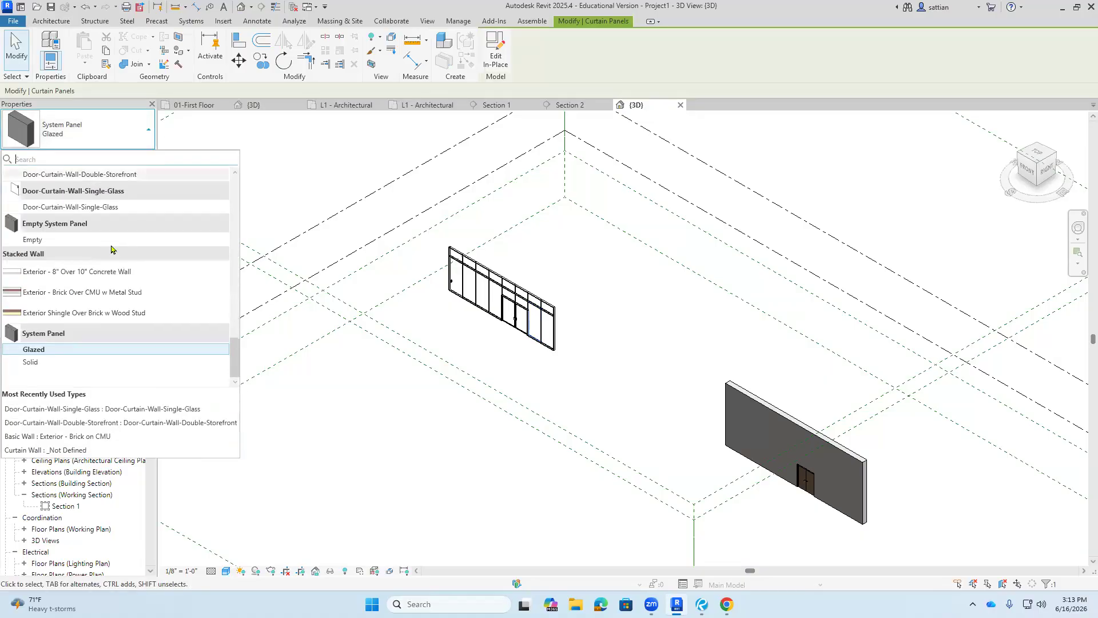
pyautogui.click(107, 207)
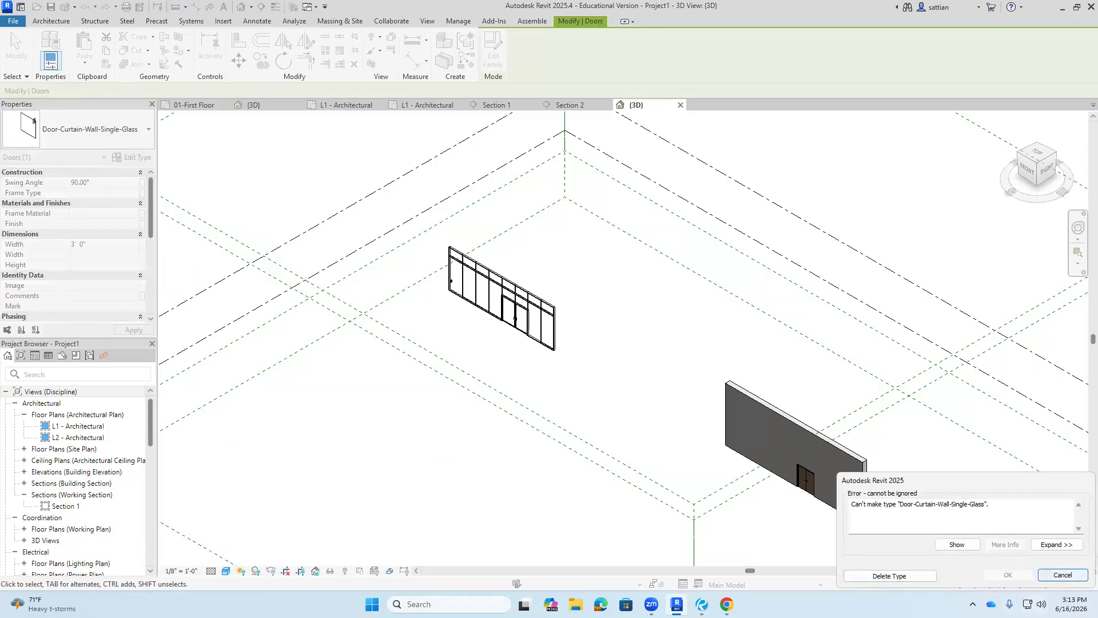
pyautogui.press('Escape')
# - In Section 2, change the tall lower glazed panel at the curtain wall's right end to Door-Curtain-Wall-Single-Glass
pyautogui.scroll(5, 537, 323)
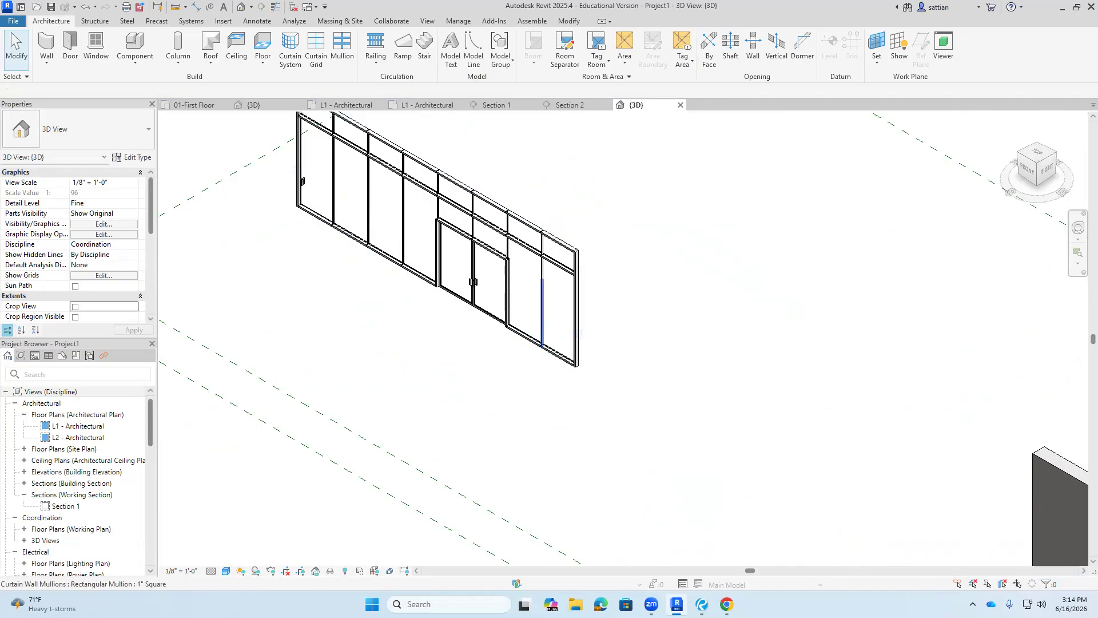
pyautogui.click(542, 345)
pyautogui.press('Escape')
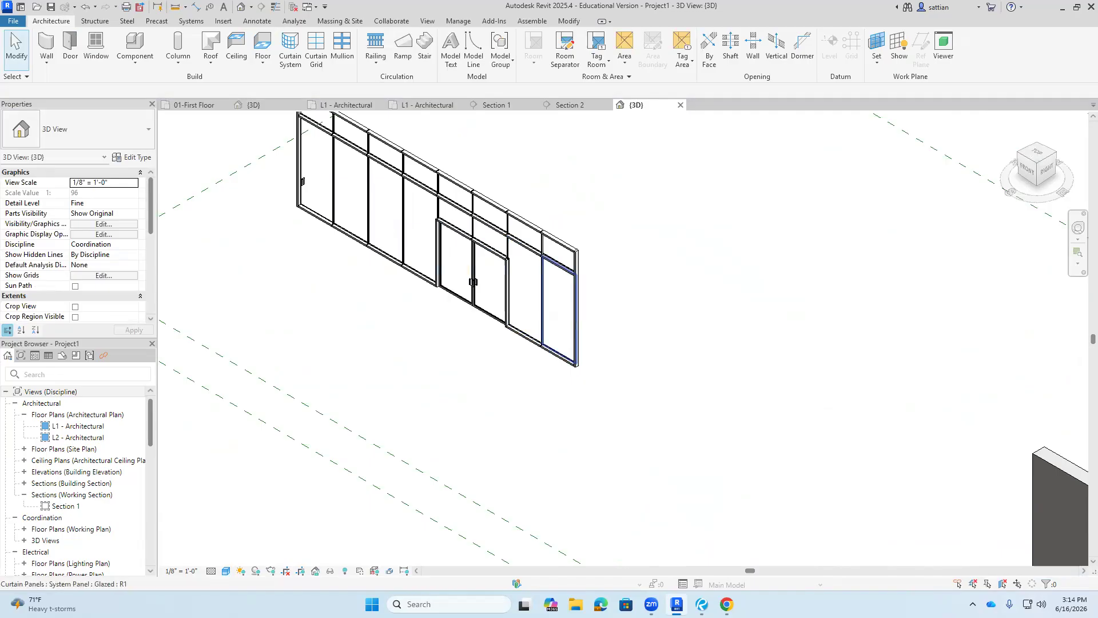
pyautogui.click(559, 312)
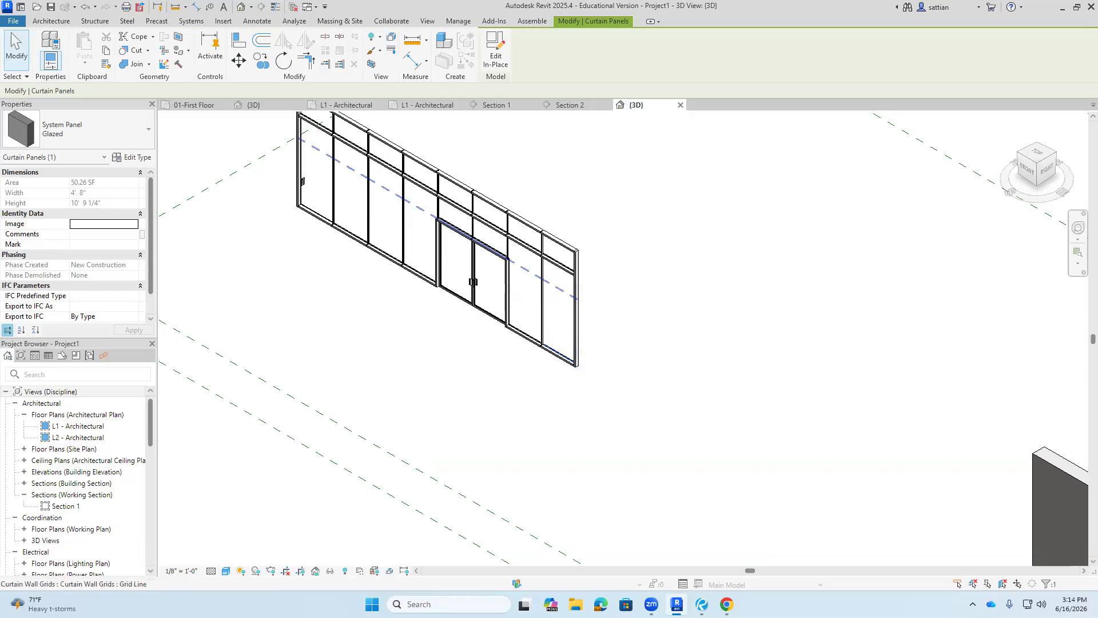
pyautogui.click(568, 105)
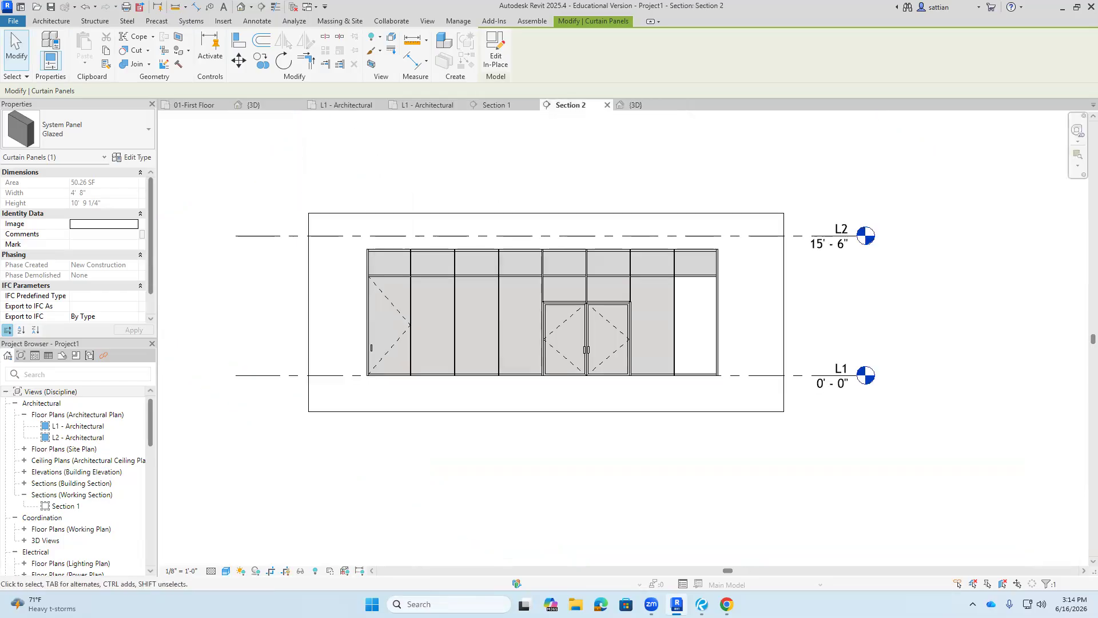
pyautogui.press('Escape')
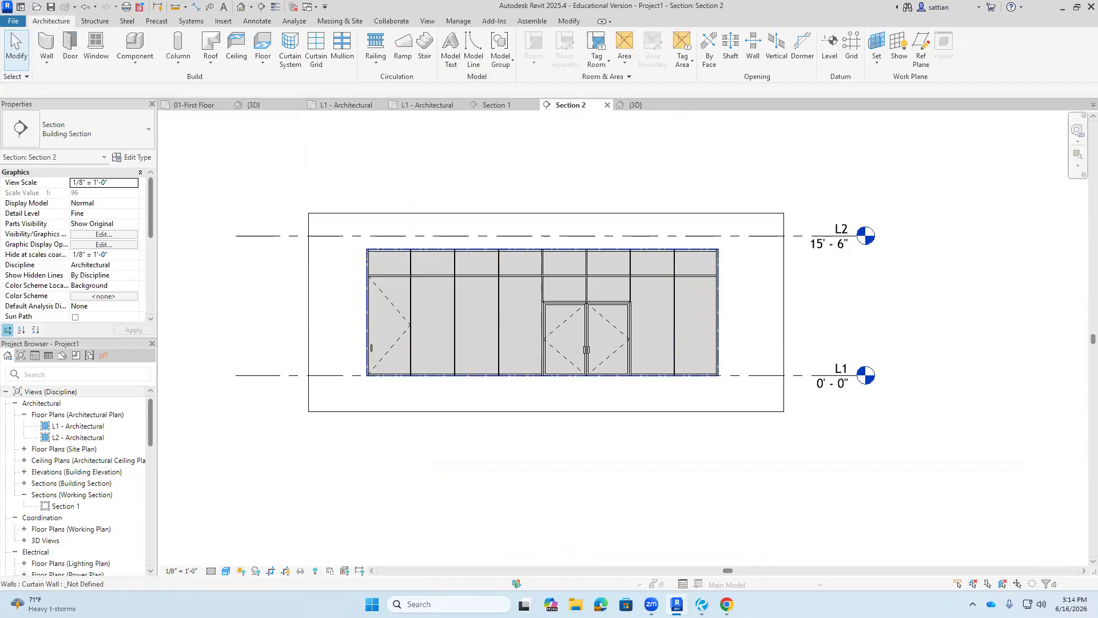
pyautogui.click(695, 326)
pyautogui.press('Escape')
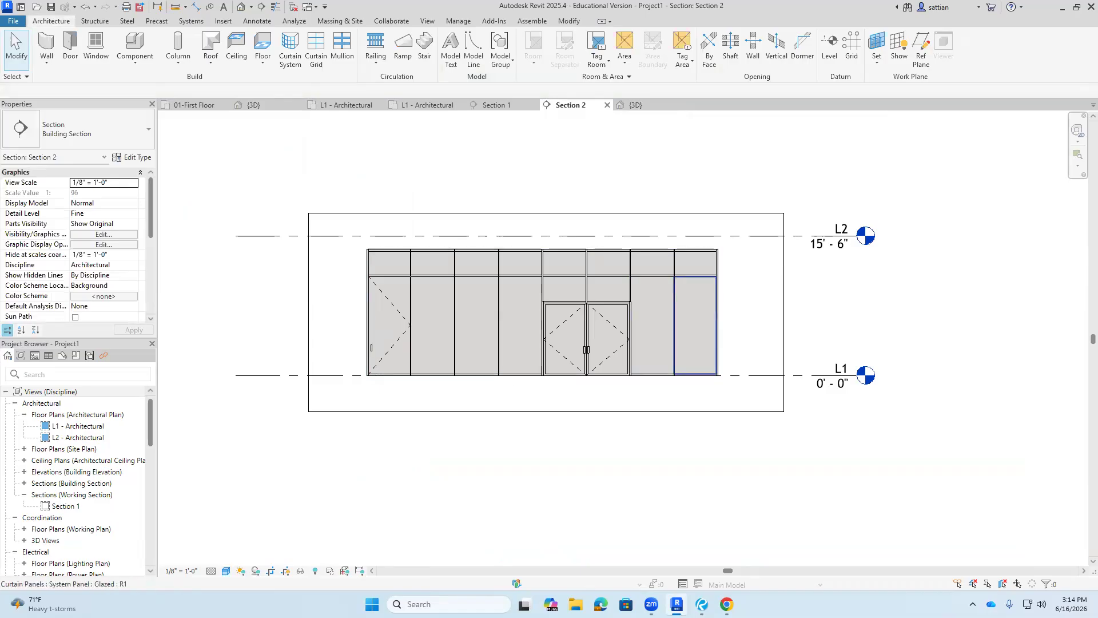
pyautogui.click(696, 326)
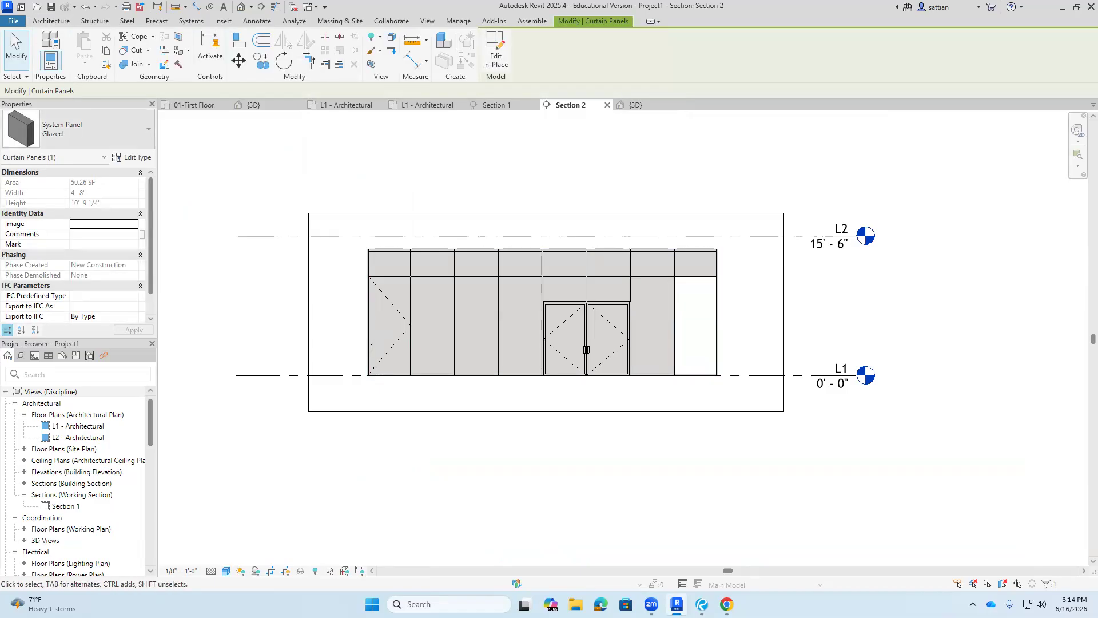
pyautogui.click(96, 129)
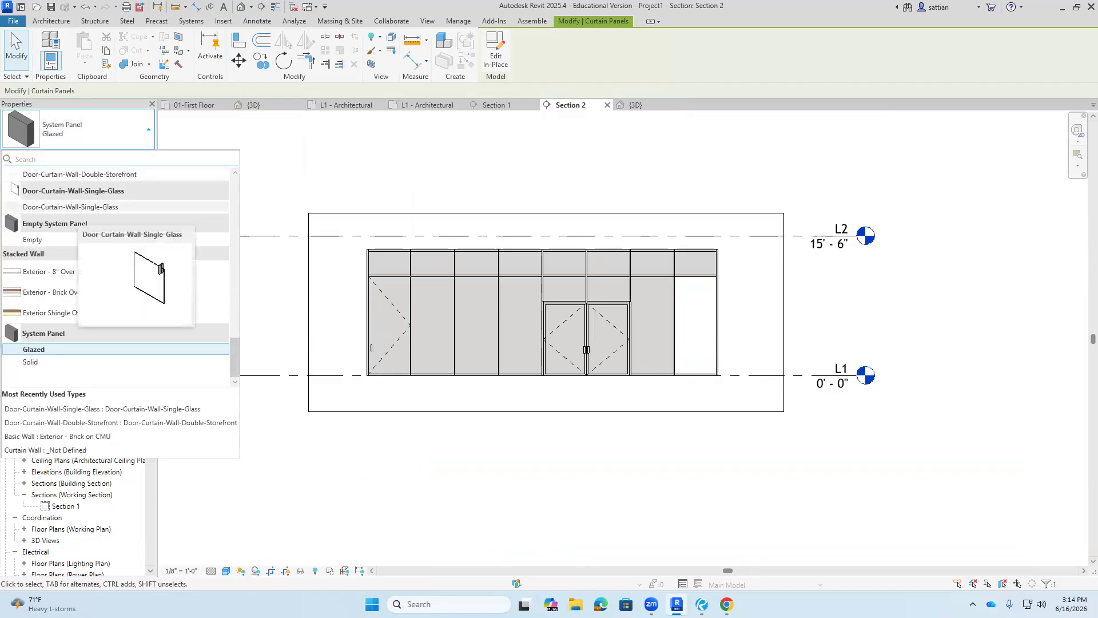
pyautogui.click(73, 207)
pyautogui.click(601, 432)
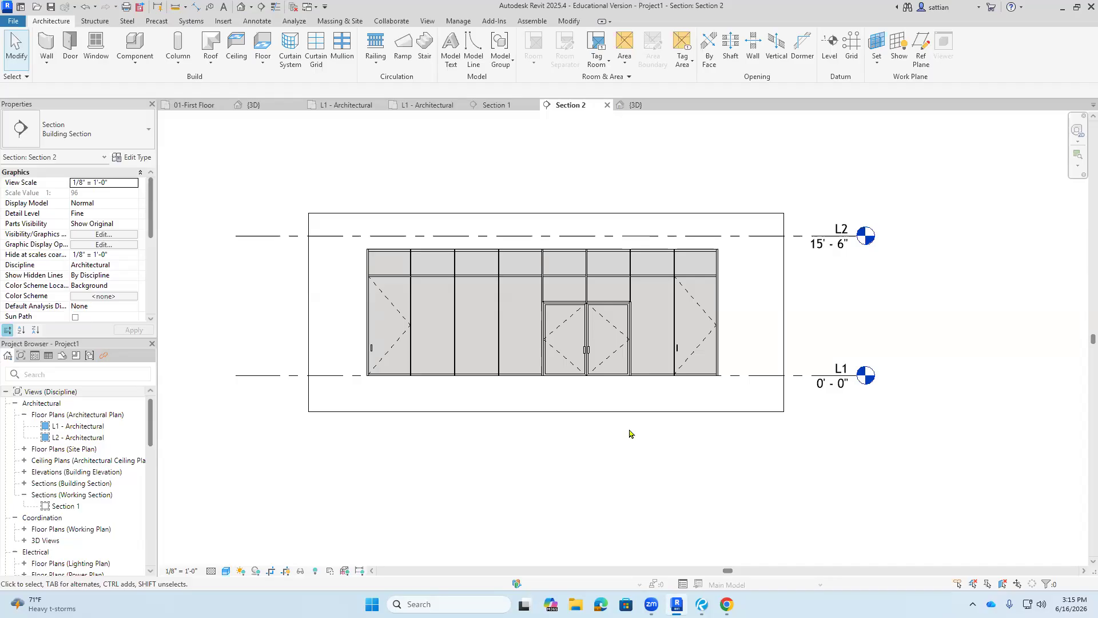
# - Open the Final project from the Downloads folder and show its storefront facade and Service block in the 3D view
pyautogui.click(36, 6)
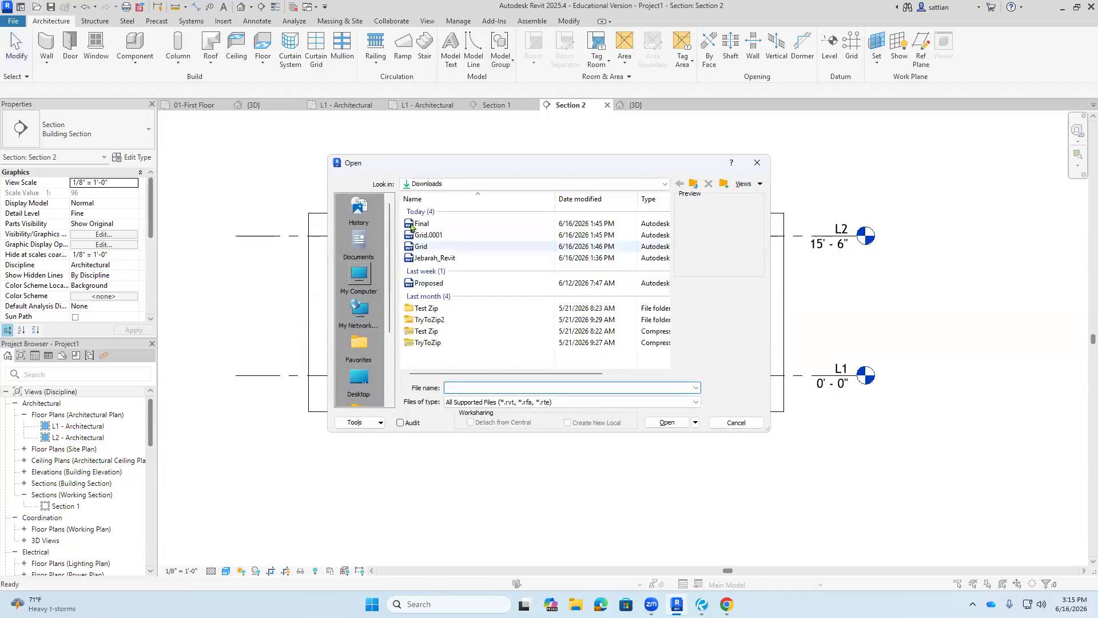
pyautogui.doubleClick(422, 224)
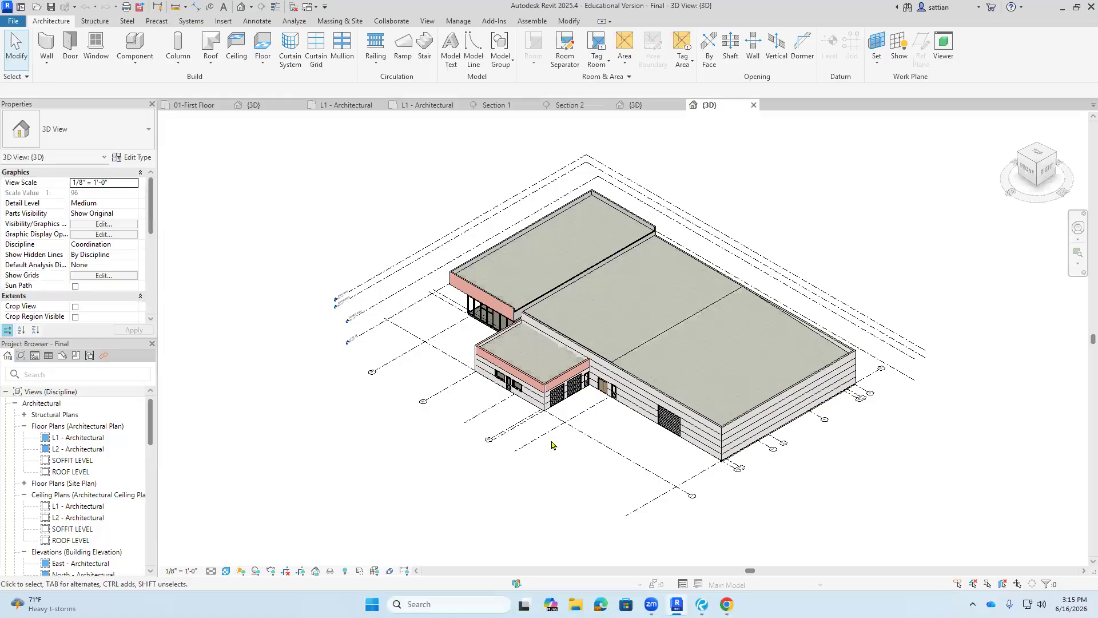
pyautogui.scroll(3, 552, 445)
pyautogui.scroll(-3, 548, 445)
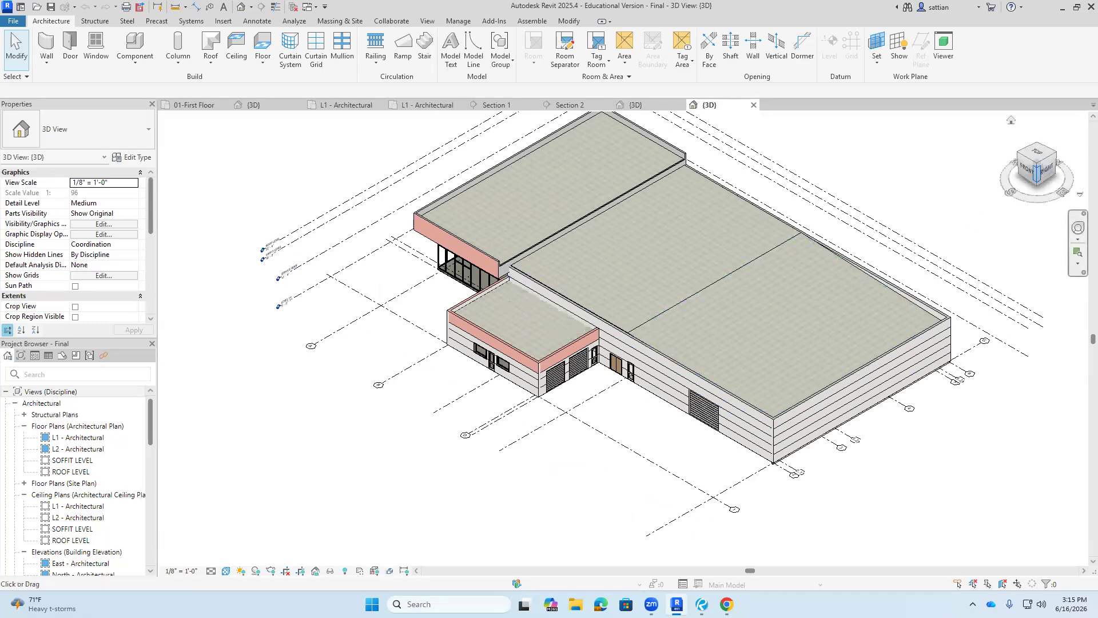
pyautogui.moveTo(1038, 164)
pyautogui.mouseDown()
pyautogui.moveTo(1054, 162)
pyautogui.moveTo(172, 156)
pyautogui.moveTo(238, 184)
pyautogui.moveTo(394, 149)
pyautogui.moveTo(409, 126)
pyautogui.moveTo(455, 129)
pyautogui.moveTo(446, 130)
pyautogui.mouseUp()
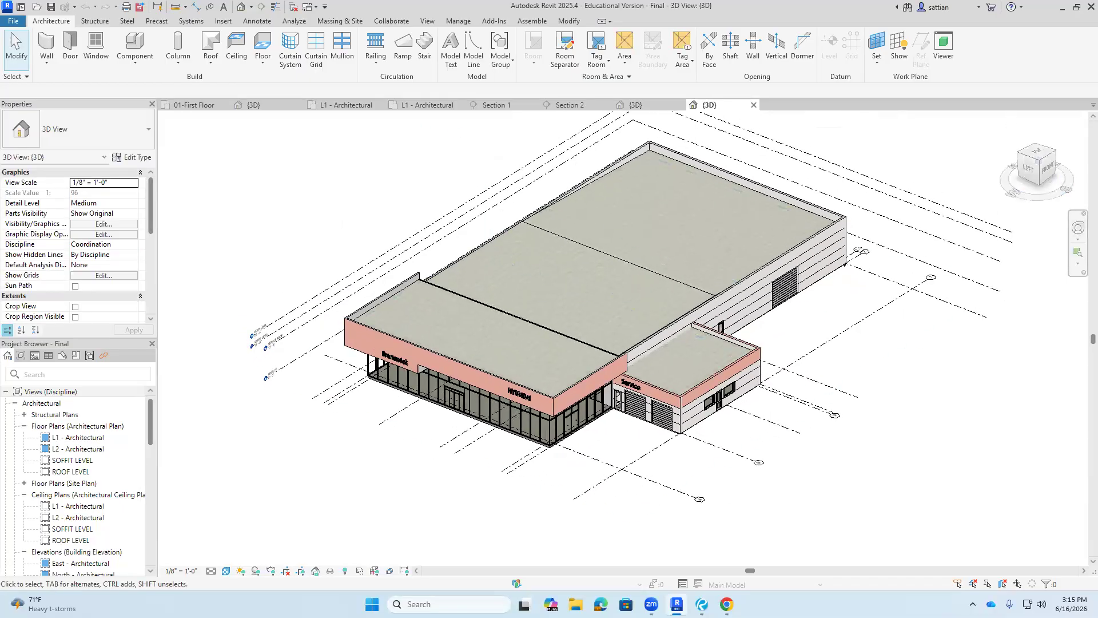
pyautogui.scroll(3, 526, 472)
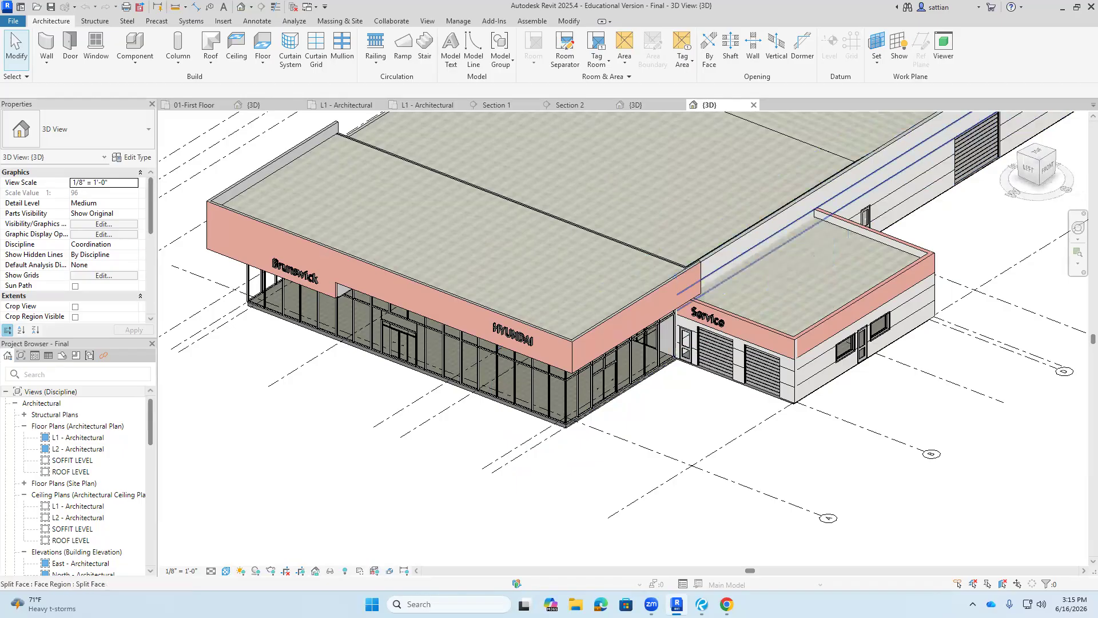
# - Inspect the split face and the properties of the long exterior wall behind the Service block
pyautogui.click(906, 166)
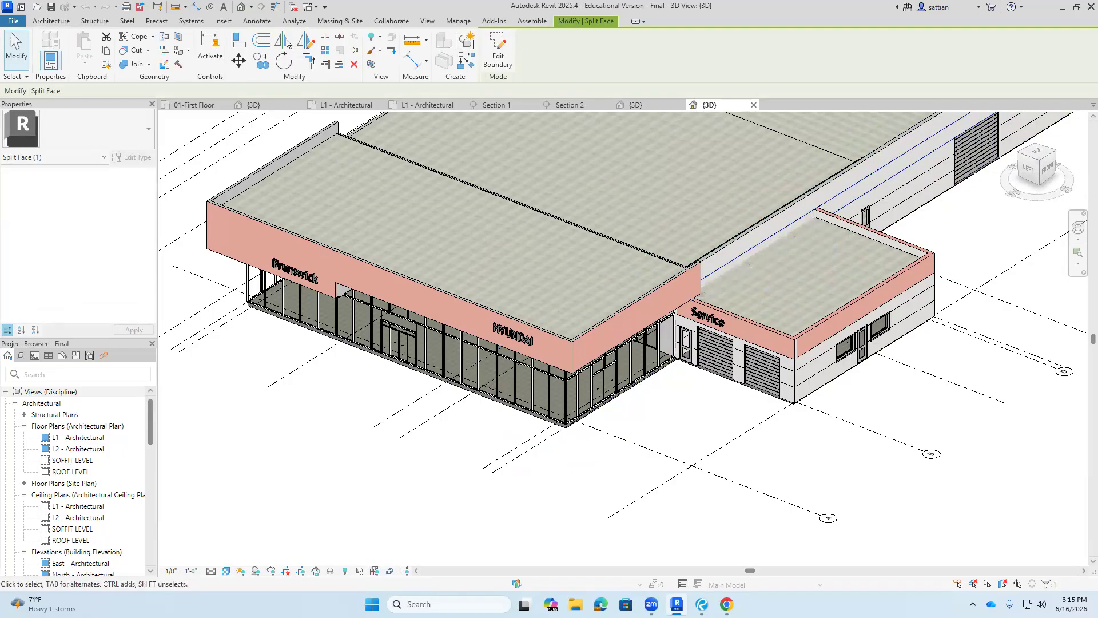
pyautogui.click(900, 147)
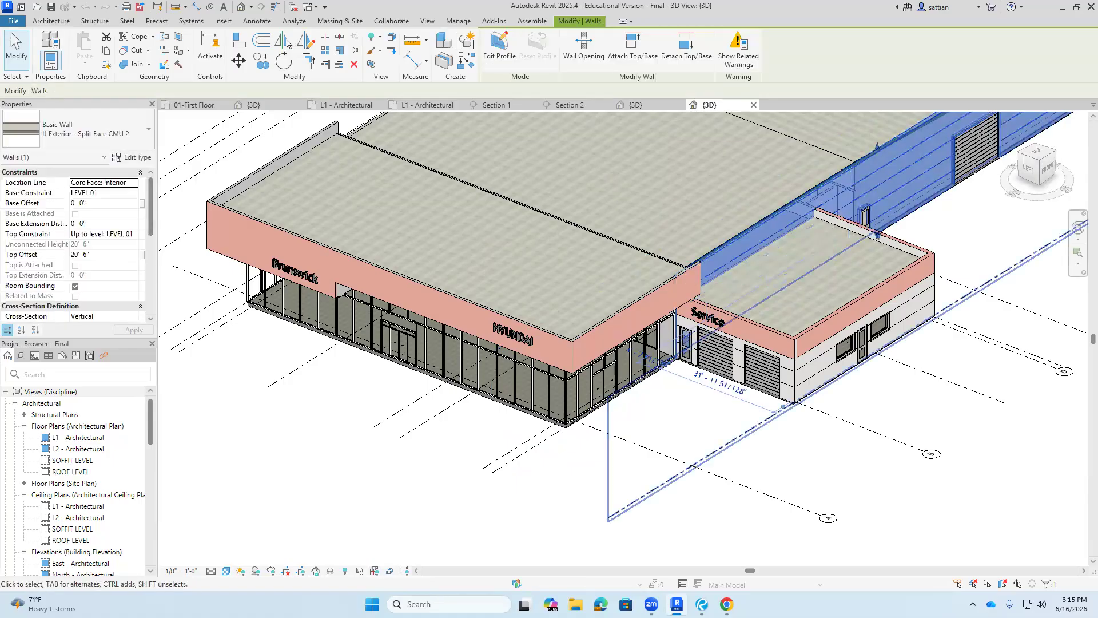
pyautogui.press('Escape')
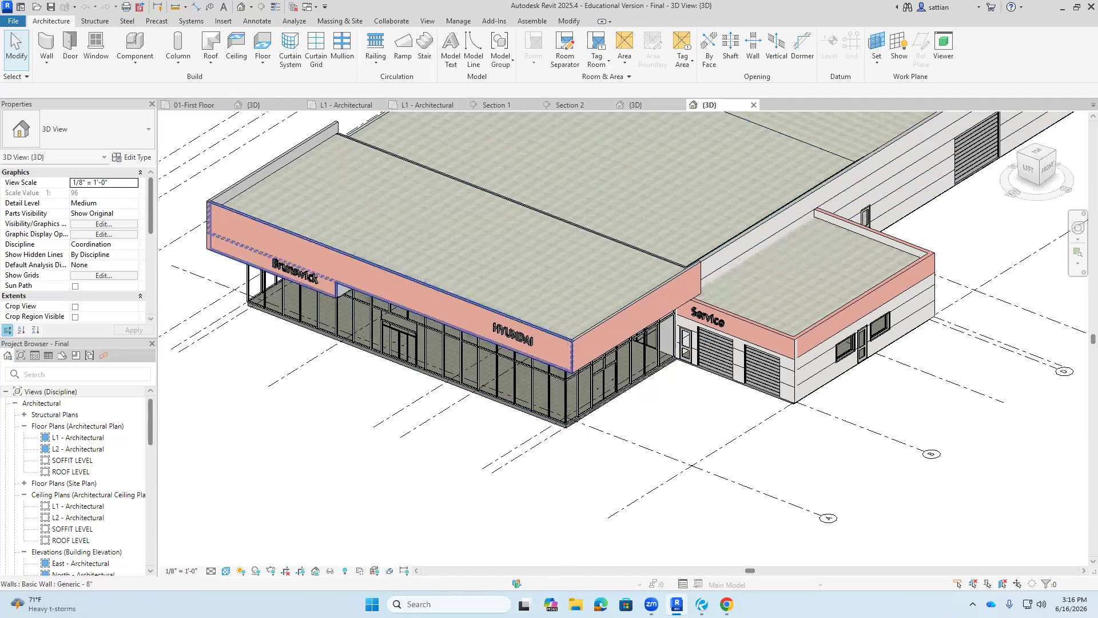
# - Examine the building's front side in the 3D view, from straight on and from a raised angle
pyautogui.scroll(-5, 428, 334)
pyautogui.moveTo(713, 426); pyautogui.dragTo(608, 387, button='middle')
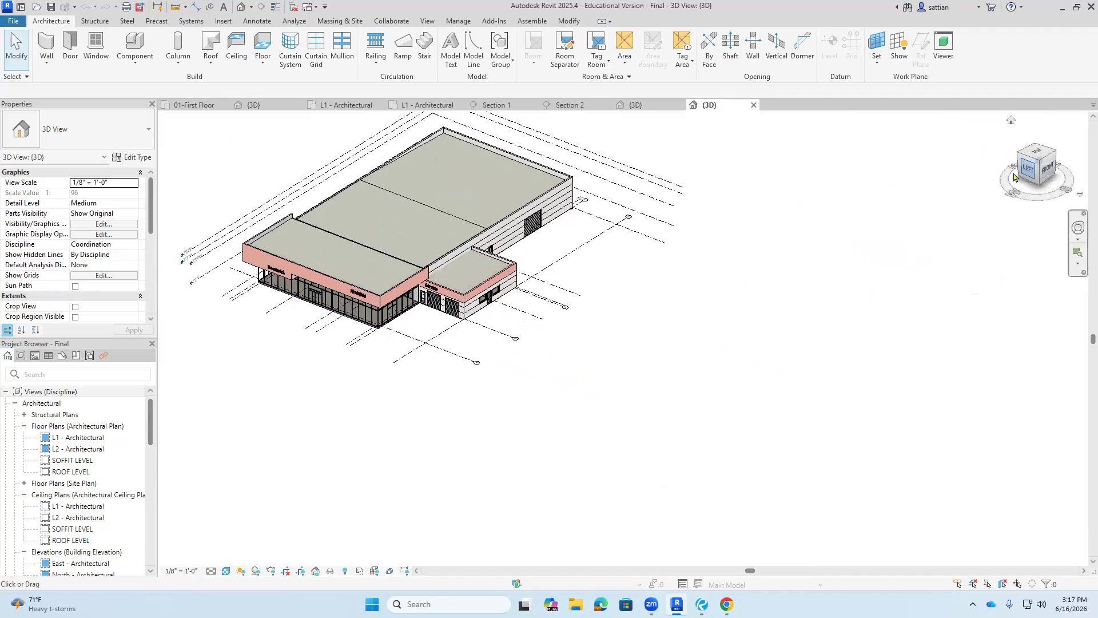
pyautogui.click(1014, 177)
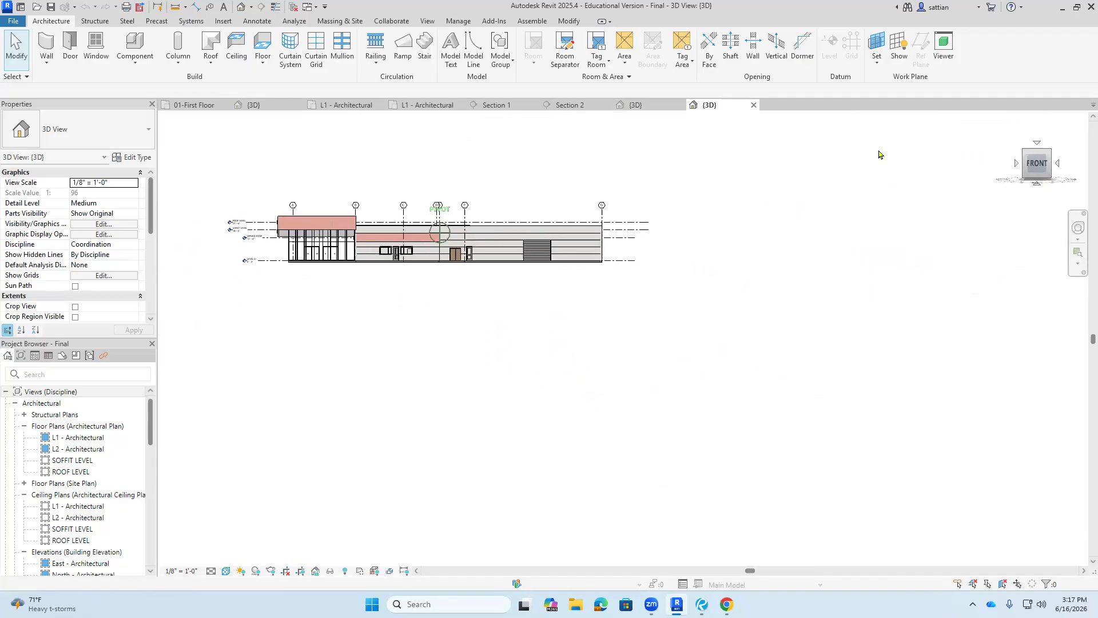
pyautogui.scroll(5, 330, 231)
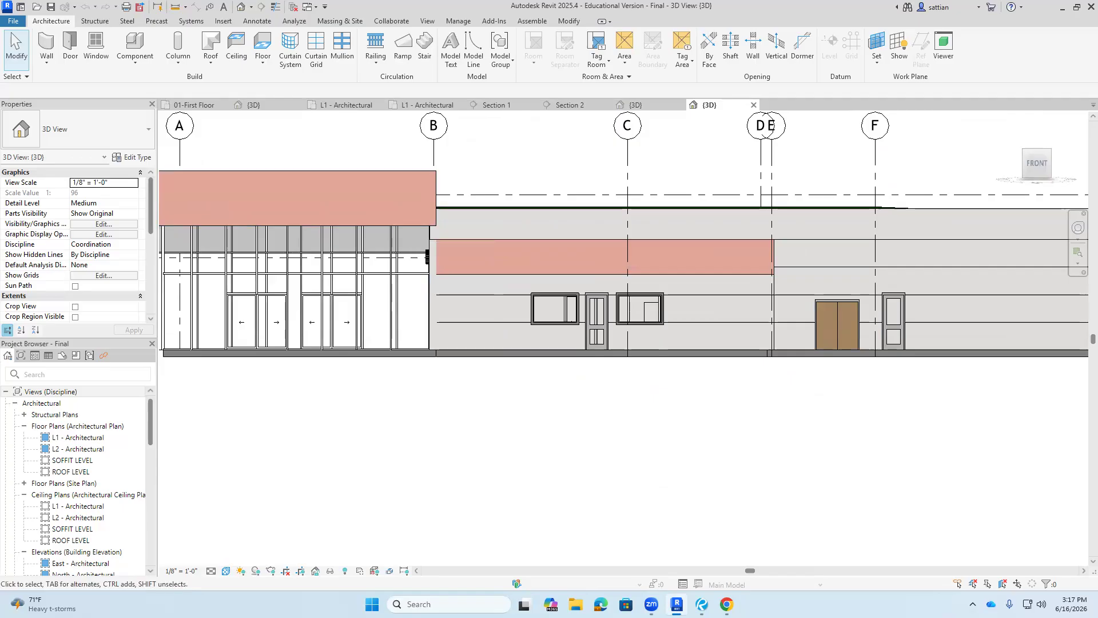
pyautogui.scroll(-2, 383, 221)
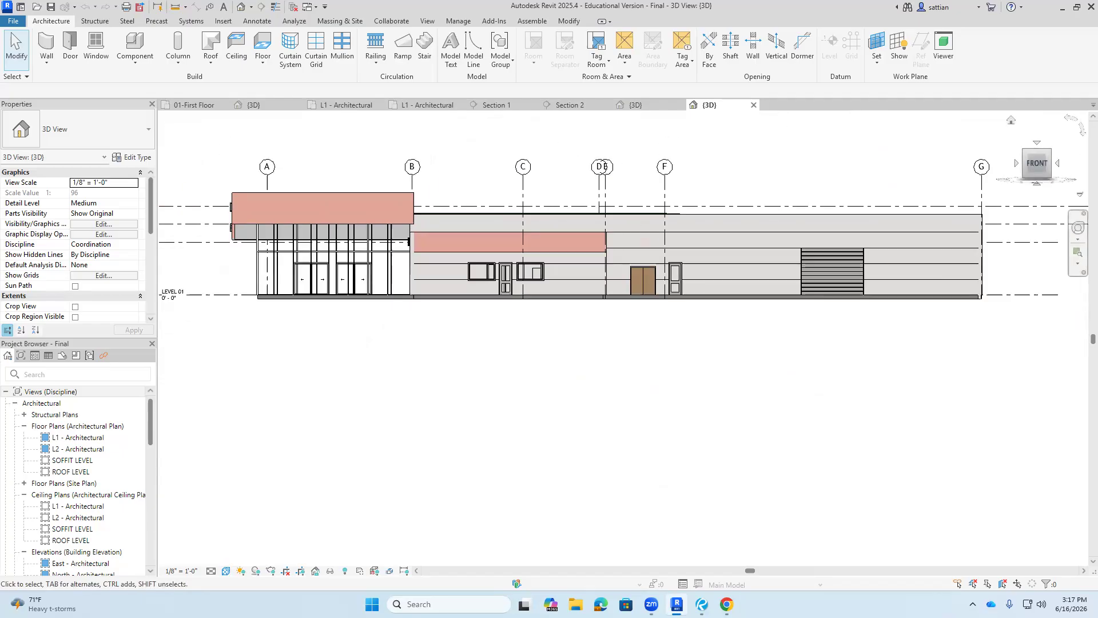
pyautogui.moveTo(1033, 176); pyautogui.dragTo(1041, 198)
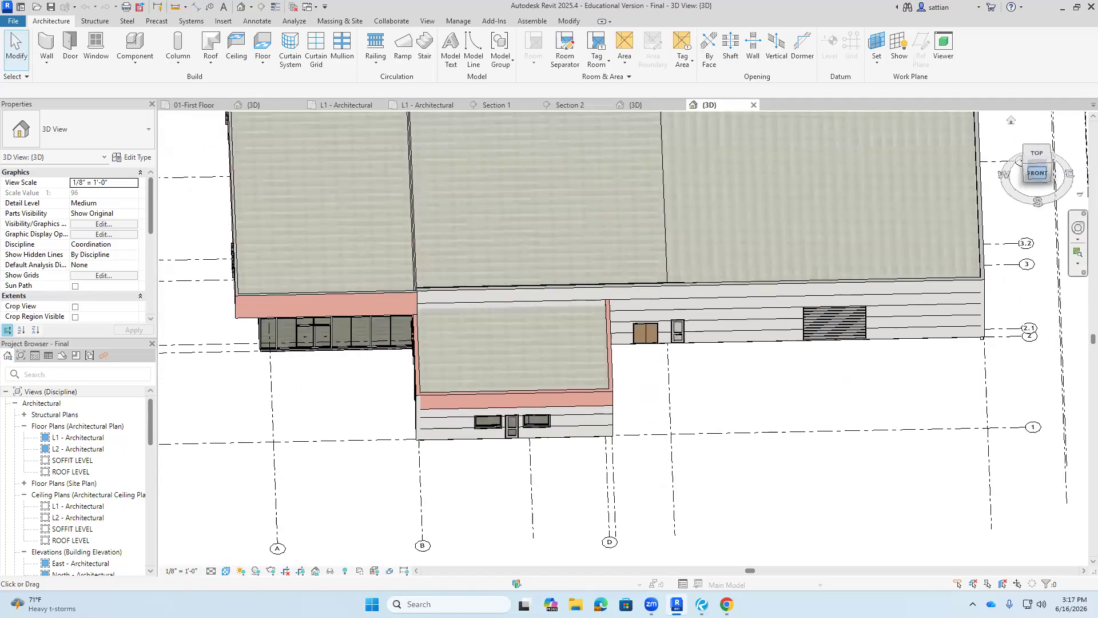
# - Examine the building's interior wall layout from the top in the Wireframe visual style
pyautogui.click(1037, 158)
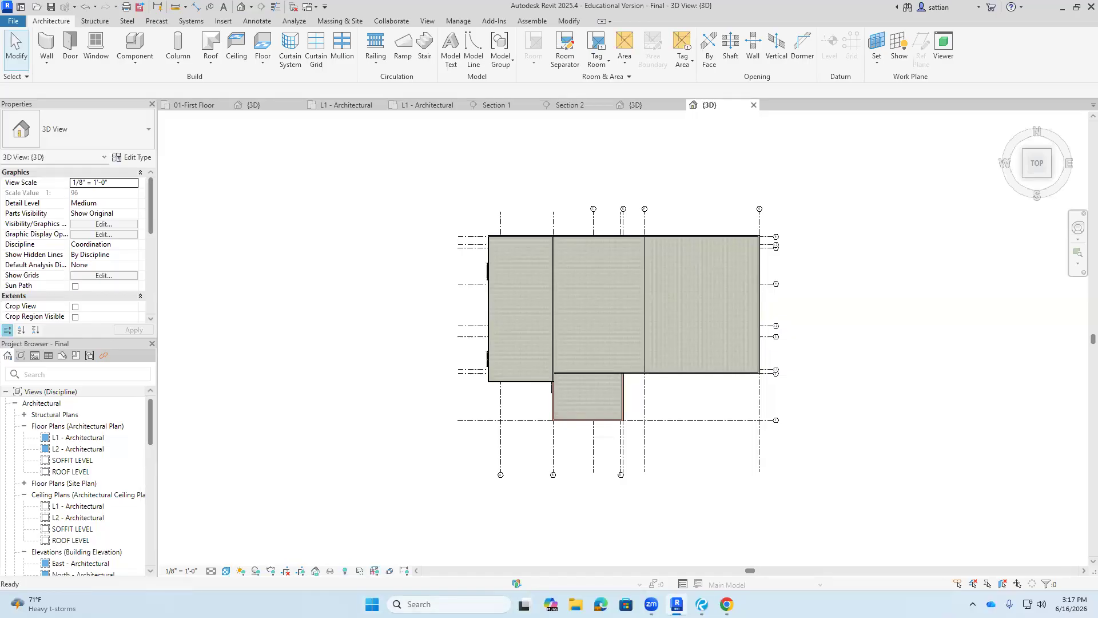
pyautogui.click(226, 571)
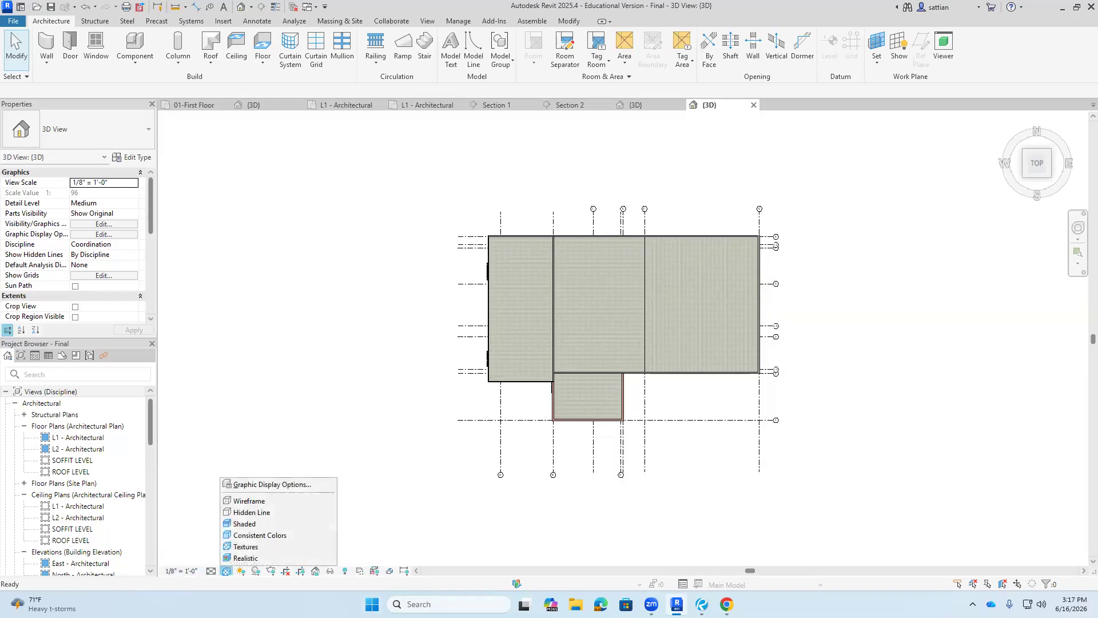
pyautogui.click(249, 501)
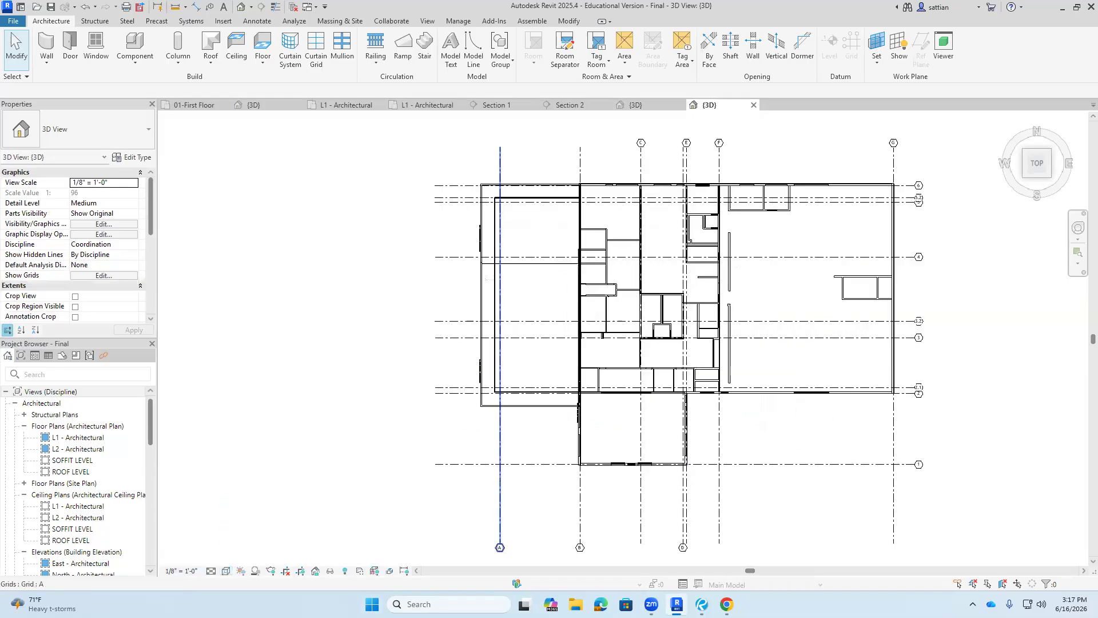
pyautogui.scroll(3, 501, 331)
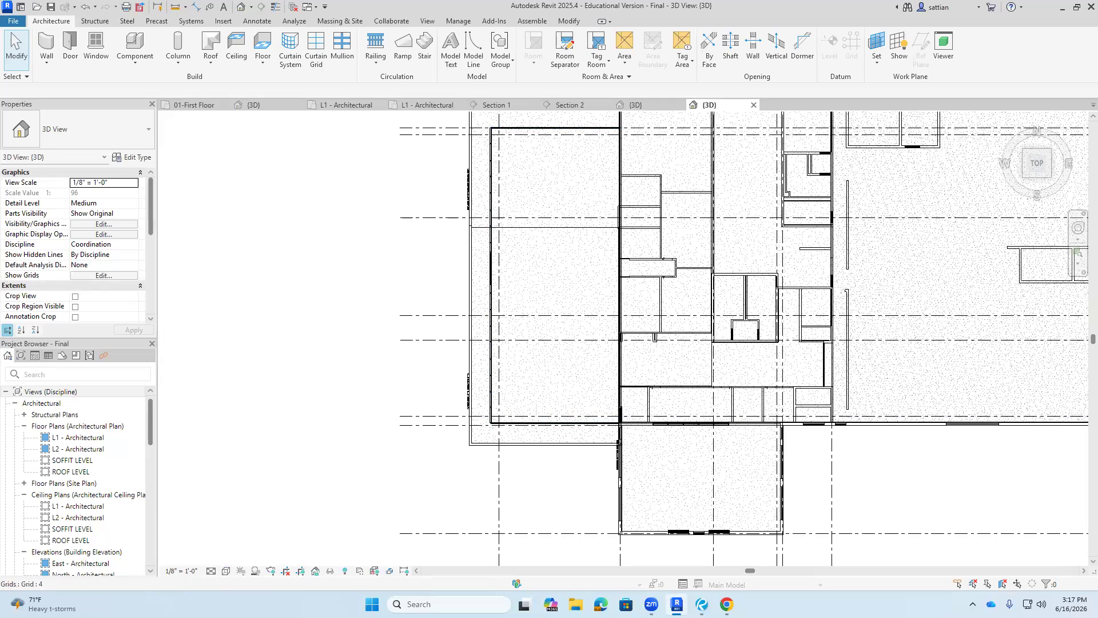
pyautogui.scroll(-2, 487, 326)
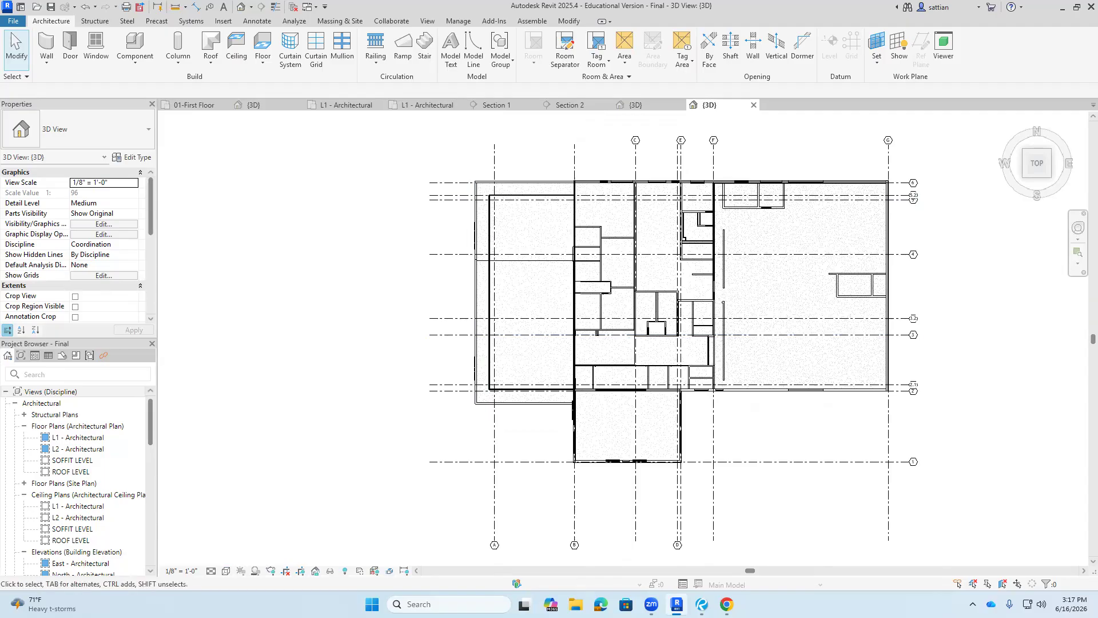
# - Return the 3D view to an isometric angle, set the Shaded visual style, and view the building's right and back sides
pyautogui.click(1049, 176)
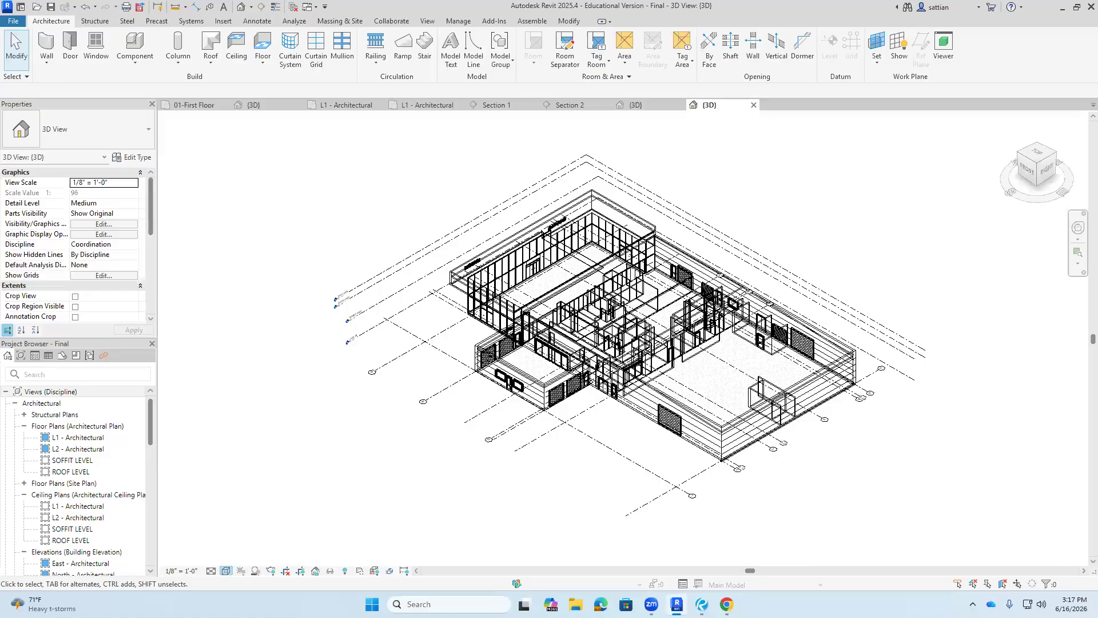
pyautogui.click(227, 570)
pyautogui.click(244, 523)
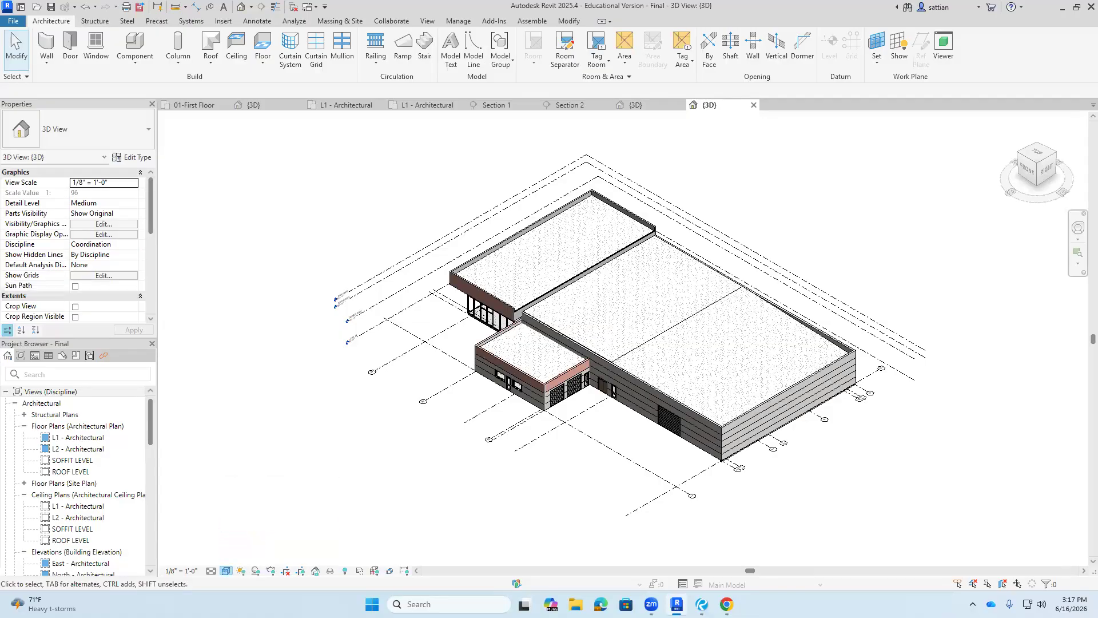
pyautogui.scroll(4, 481, 283)
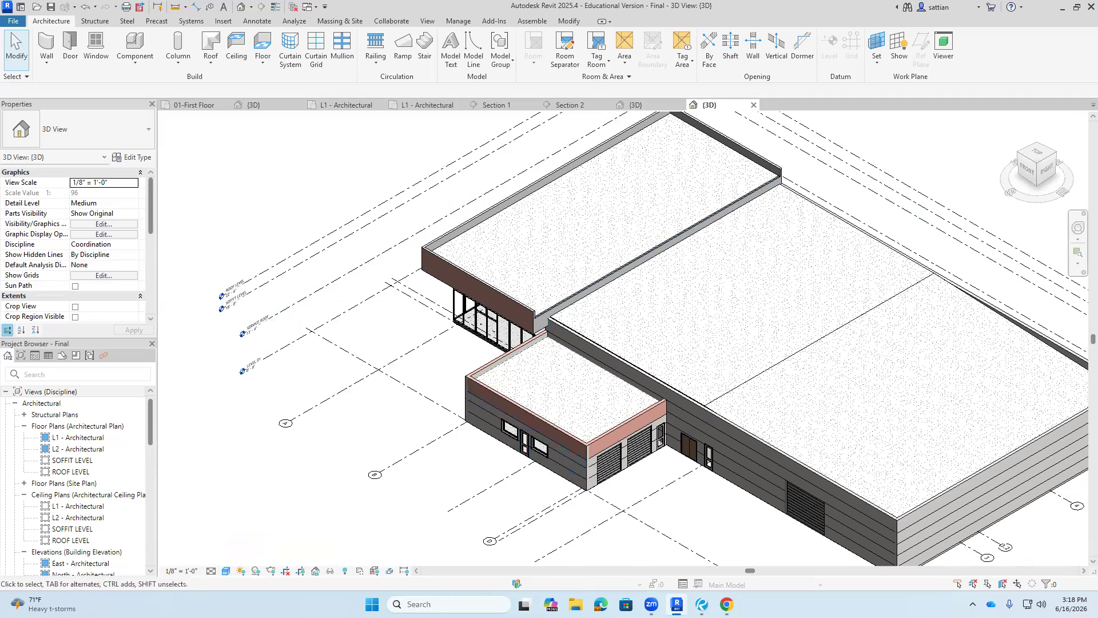
pyautogui.scroll(-3, 593, 488)
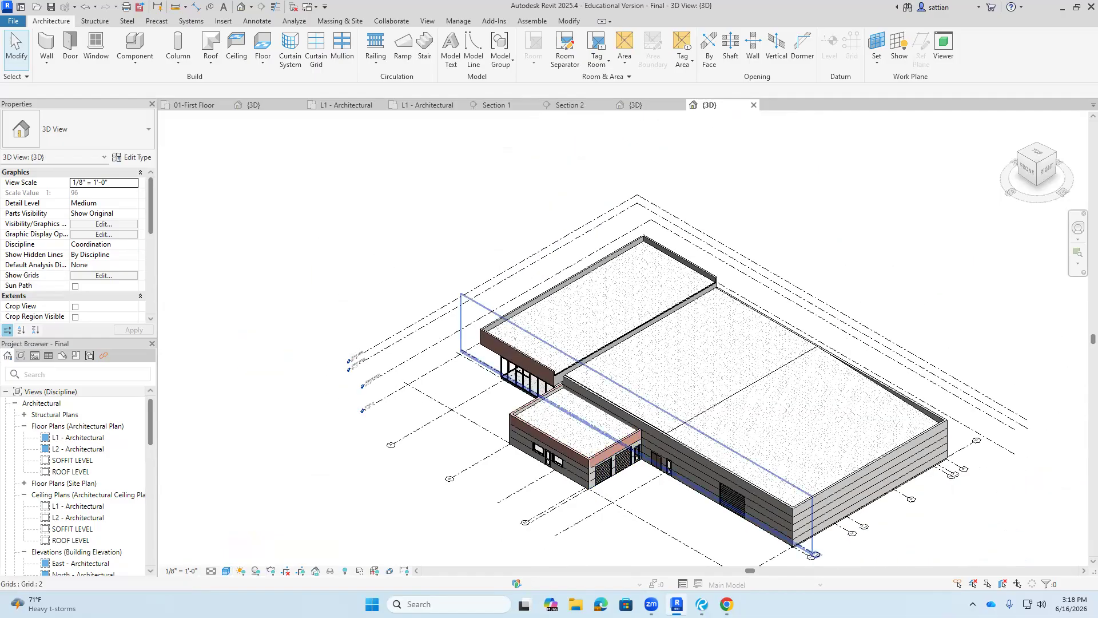
pyautogui.moveTo(1031, 181)
pyautogui.mouseDown()
pyautogui.moveTo(880, 202)
pyautogui.moveTo(773, 154)
pyautogui.mouseUp()
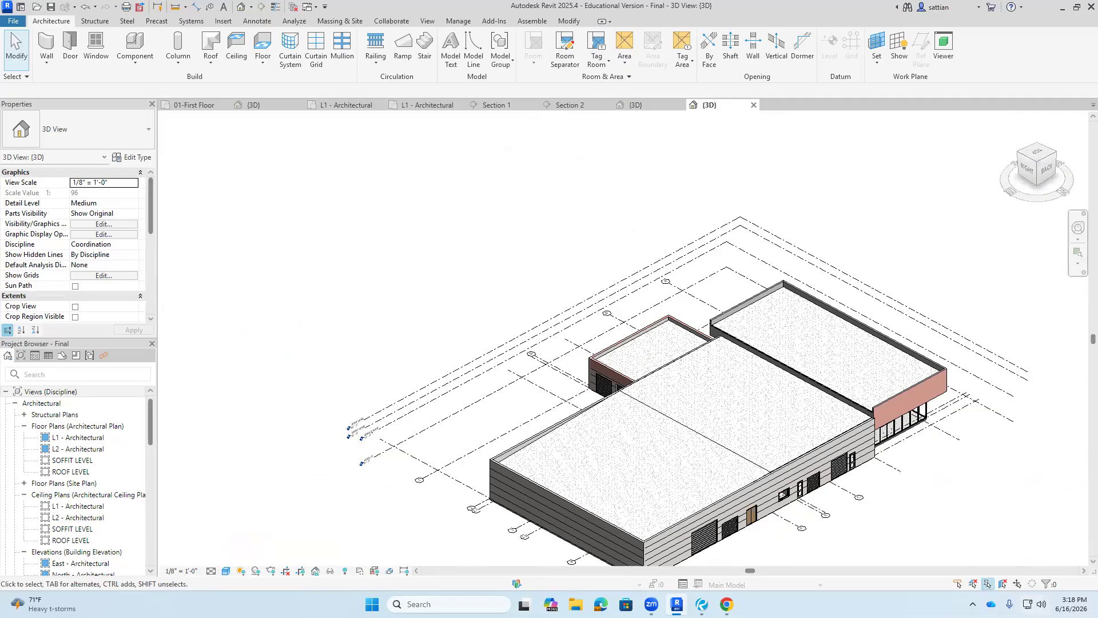